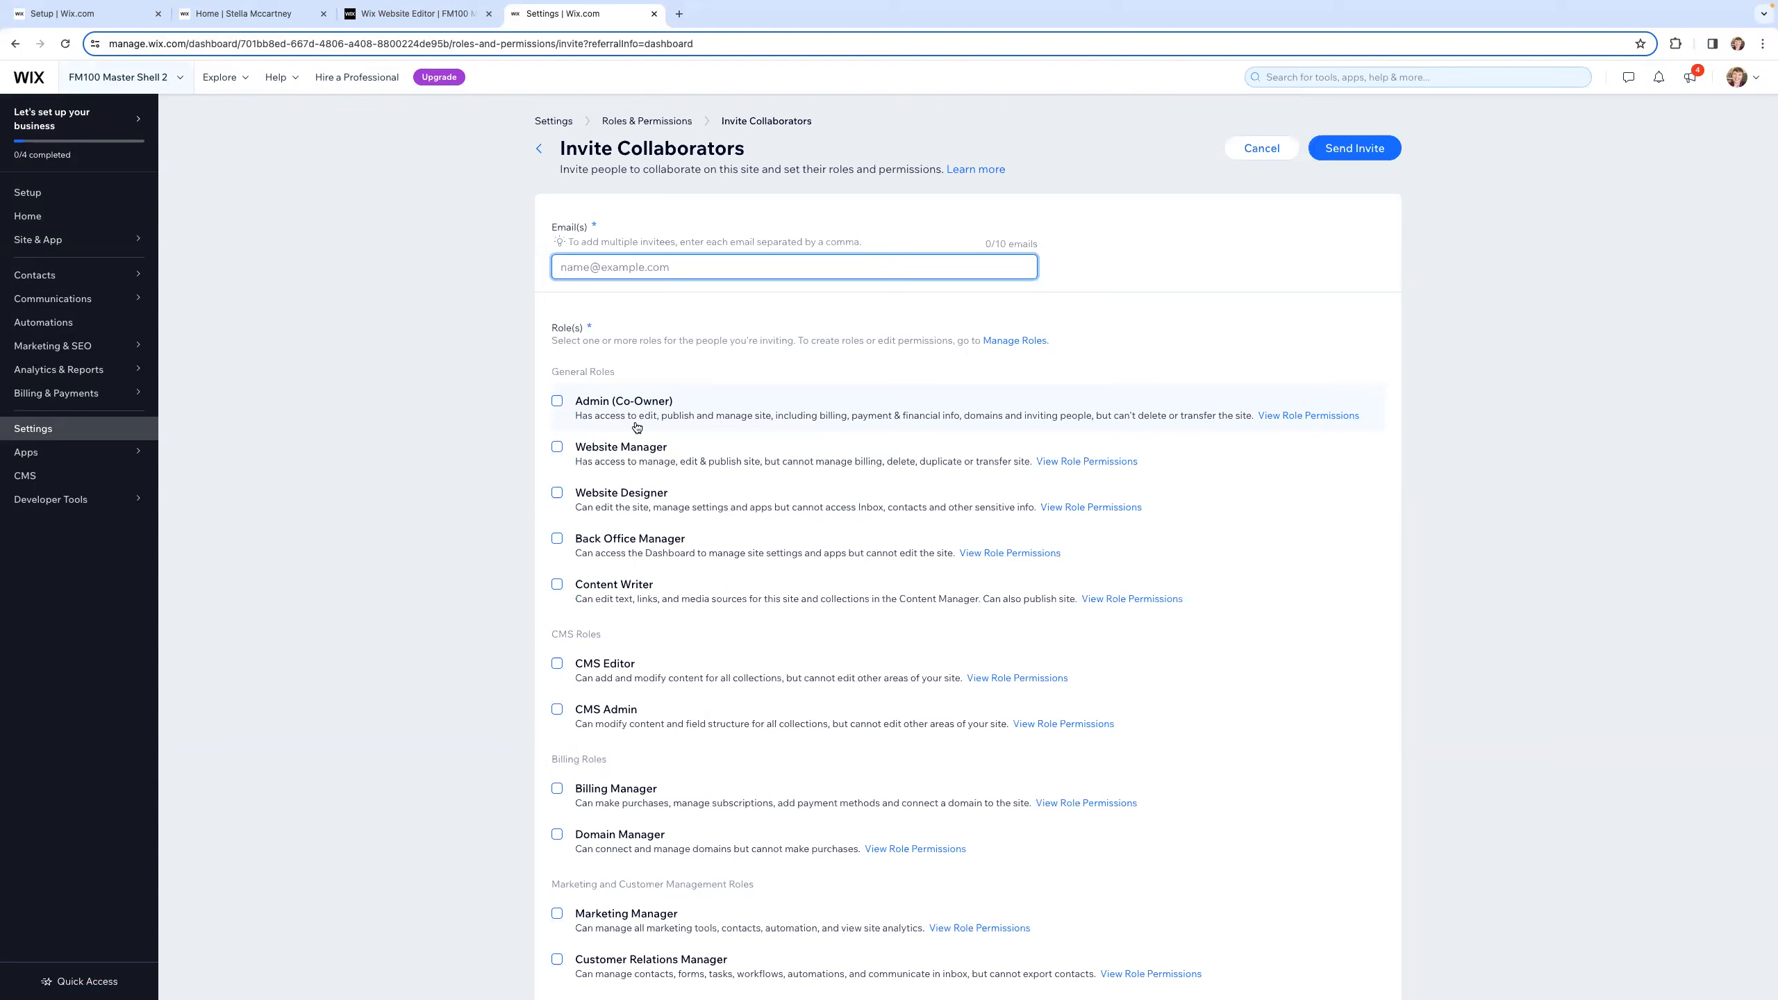
# Step: Select the Admin (Co-Owner) role for the collaborator invitation and make its email field ready for entry
pyautogui.click(556, 402)
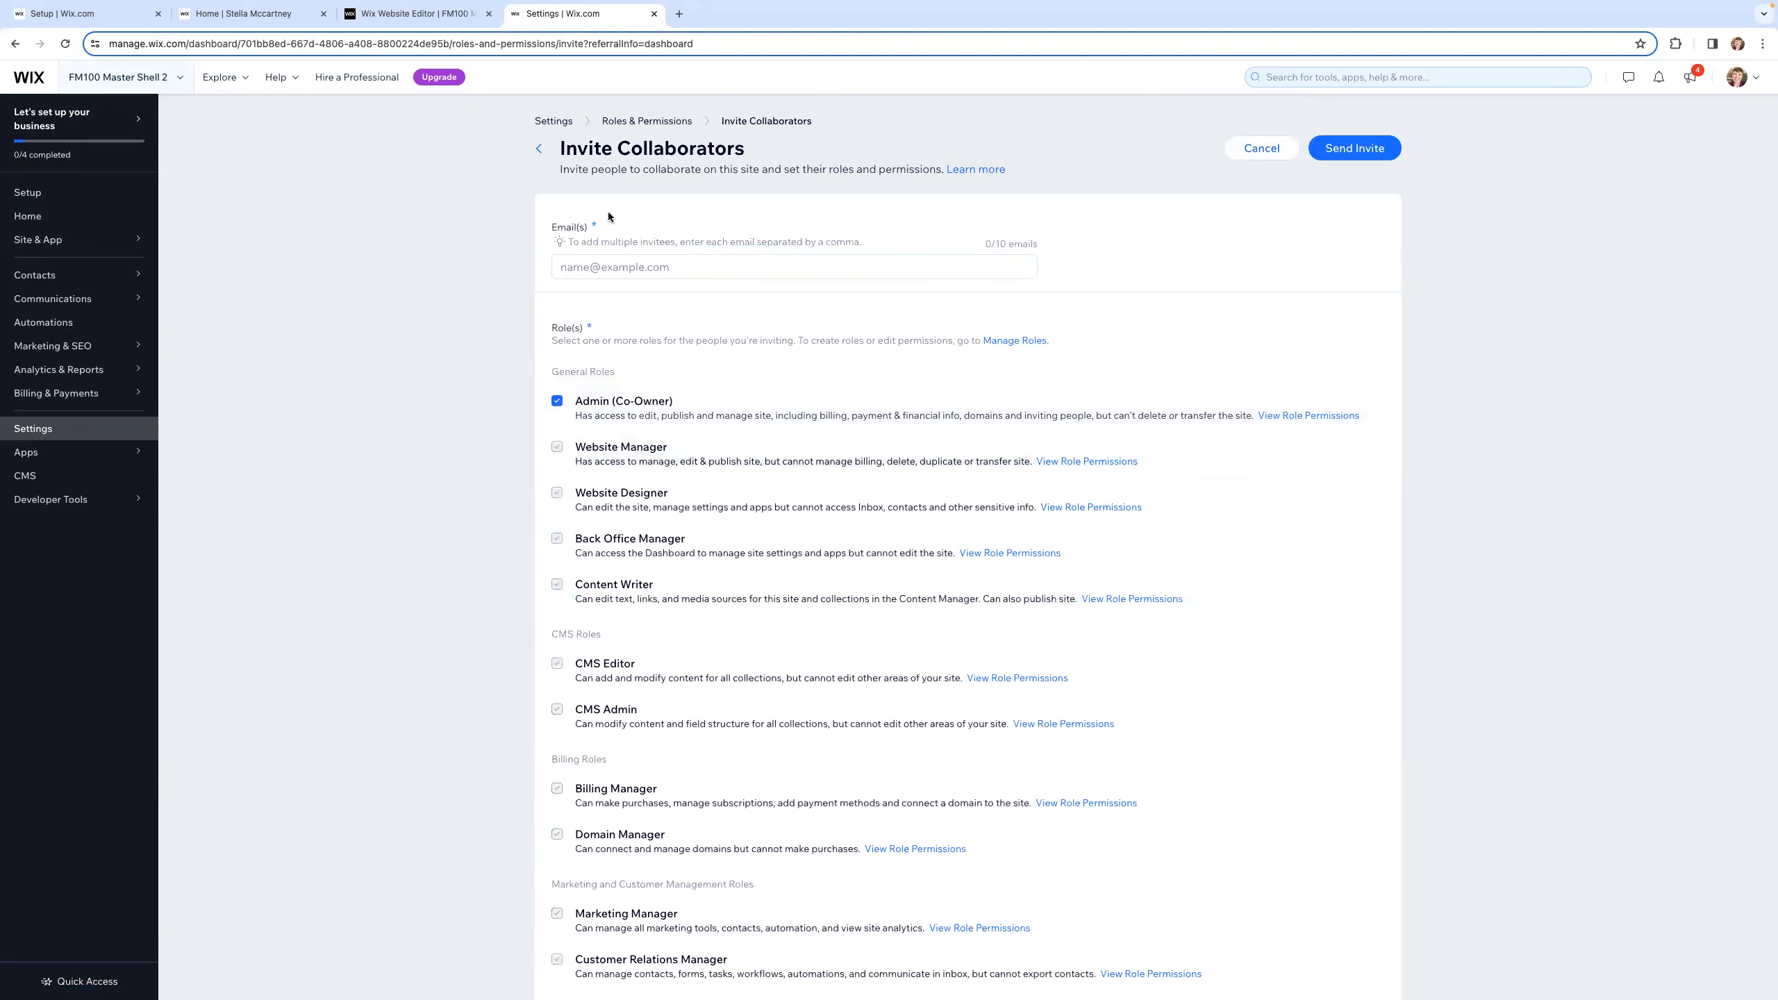
pyautogui.click(614, 267)
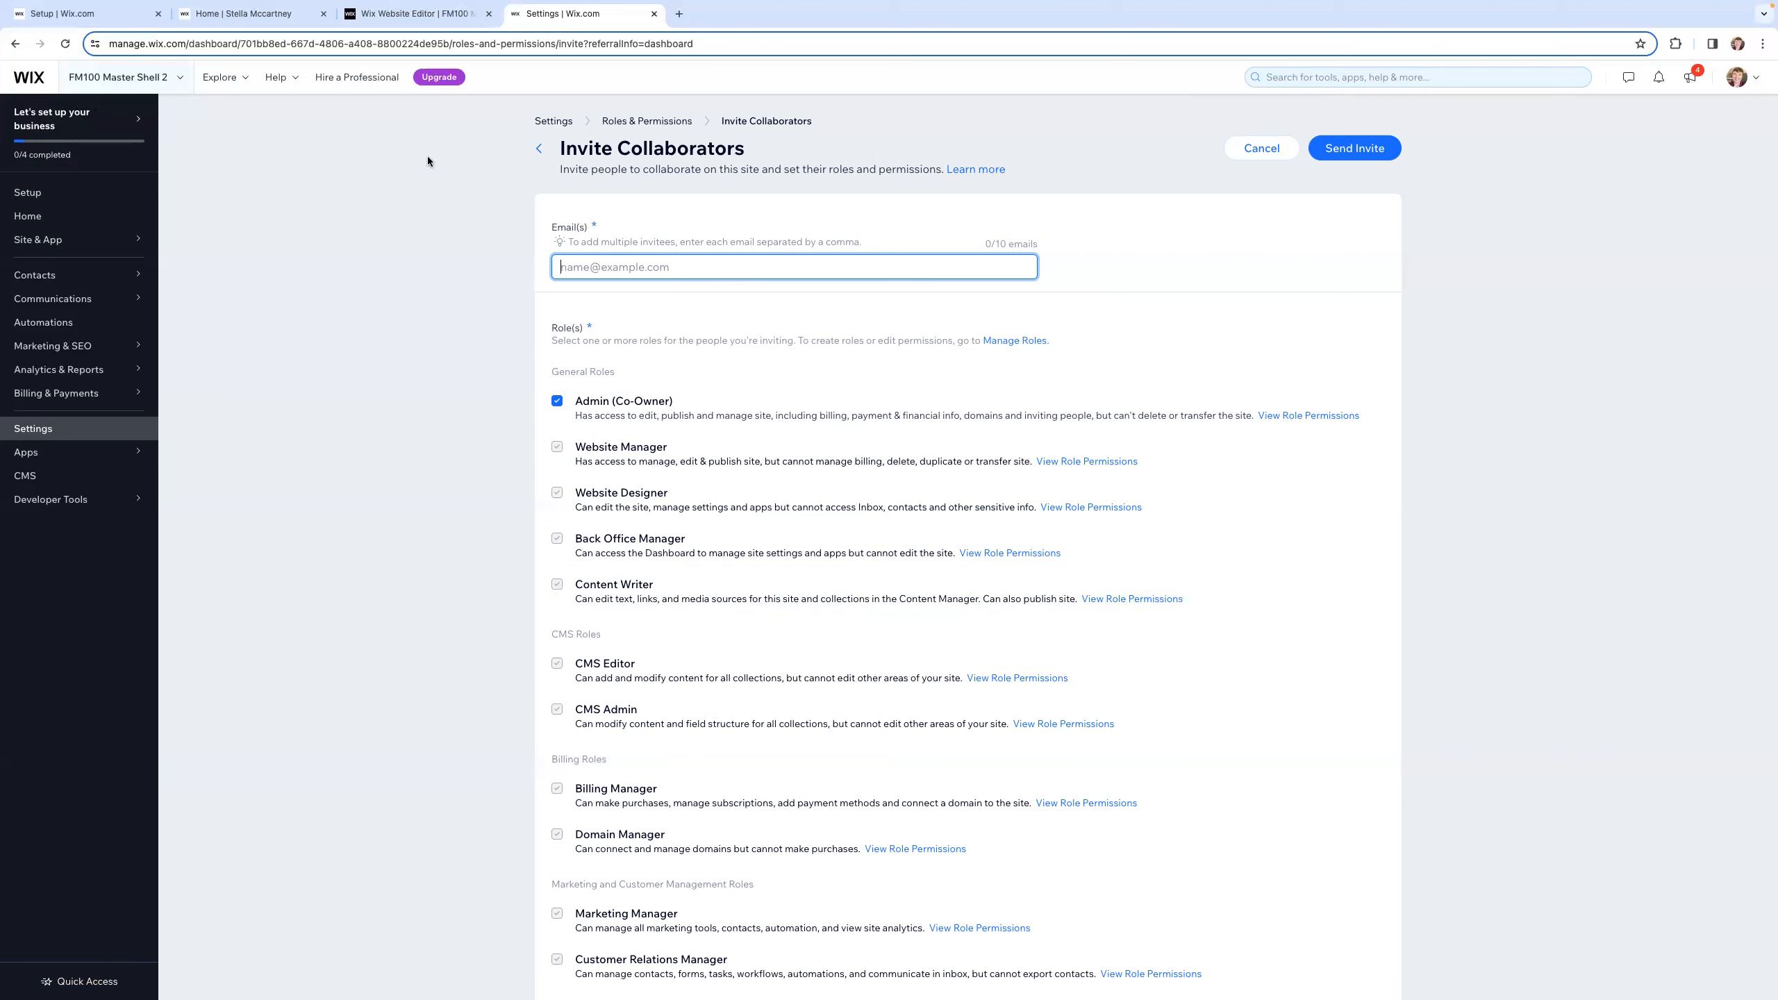
# Step: Switch to the Stella McCartney sample site and examine its home page banner, category tiles and footer
pyautogui.click(419, 13)
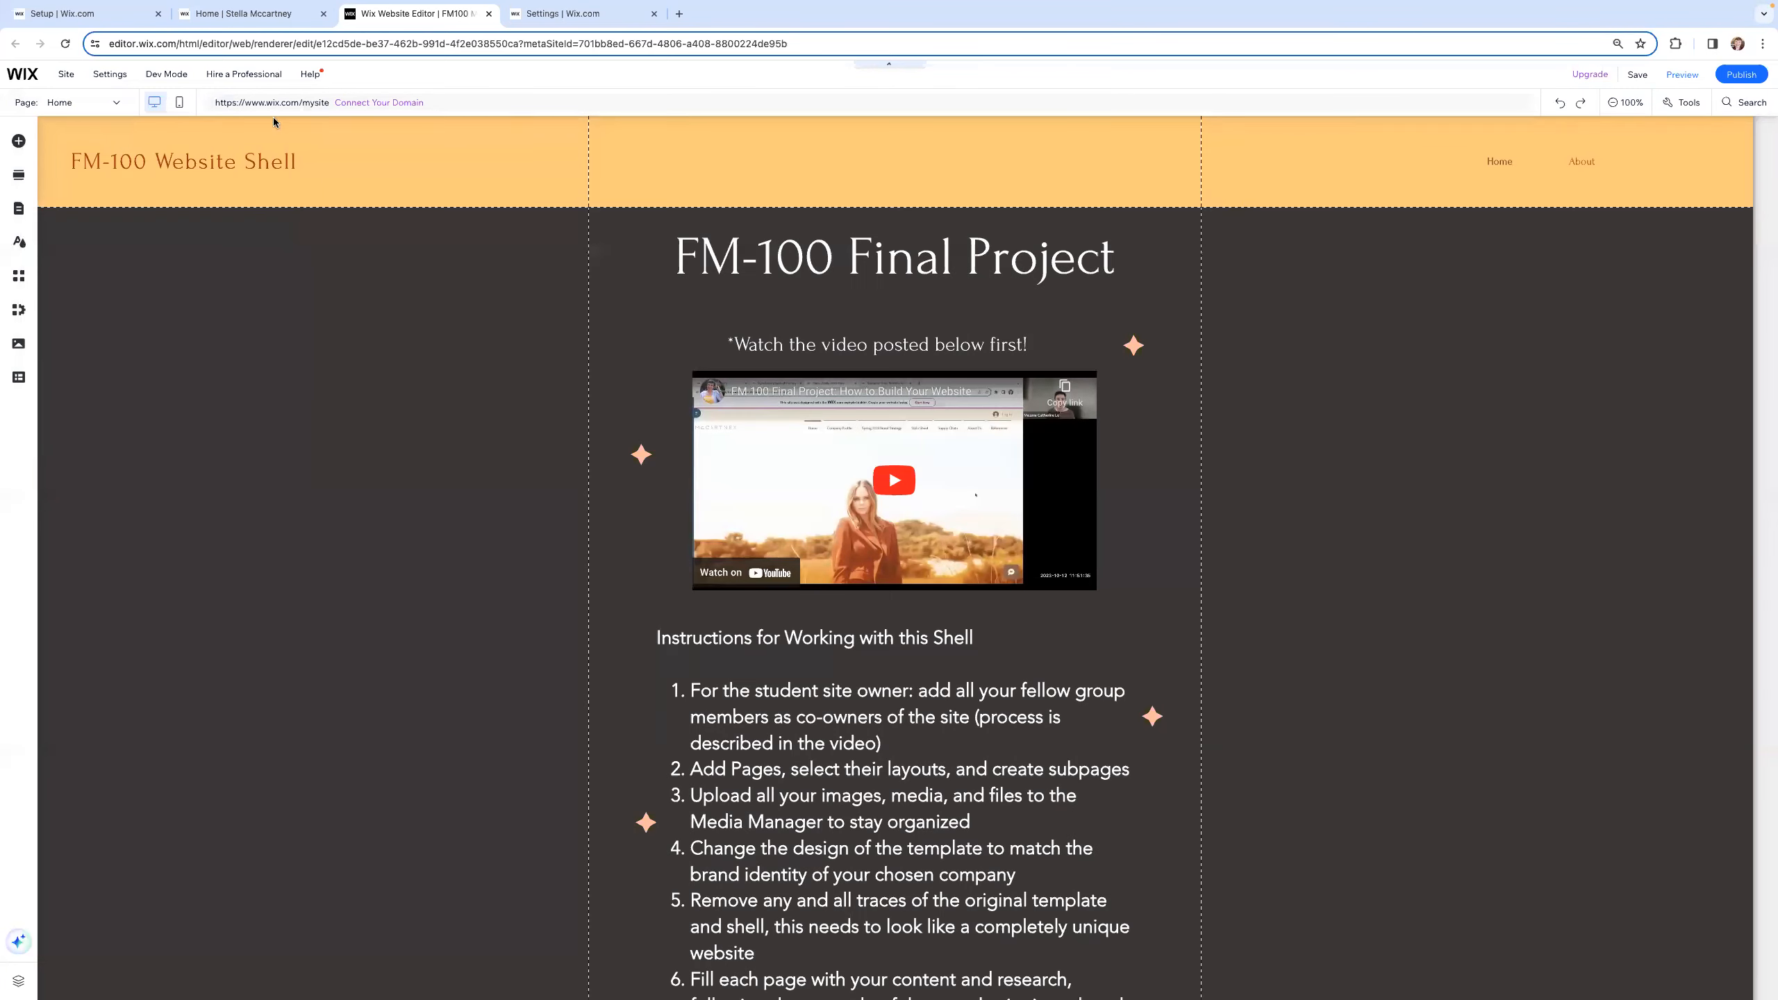
pyautogui.click(256, 13)
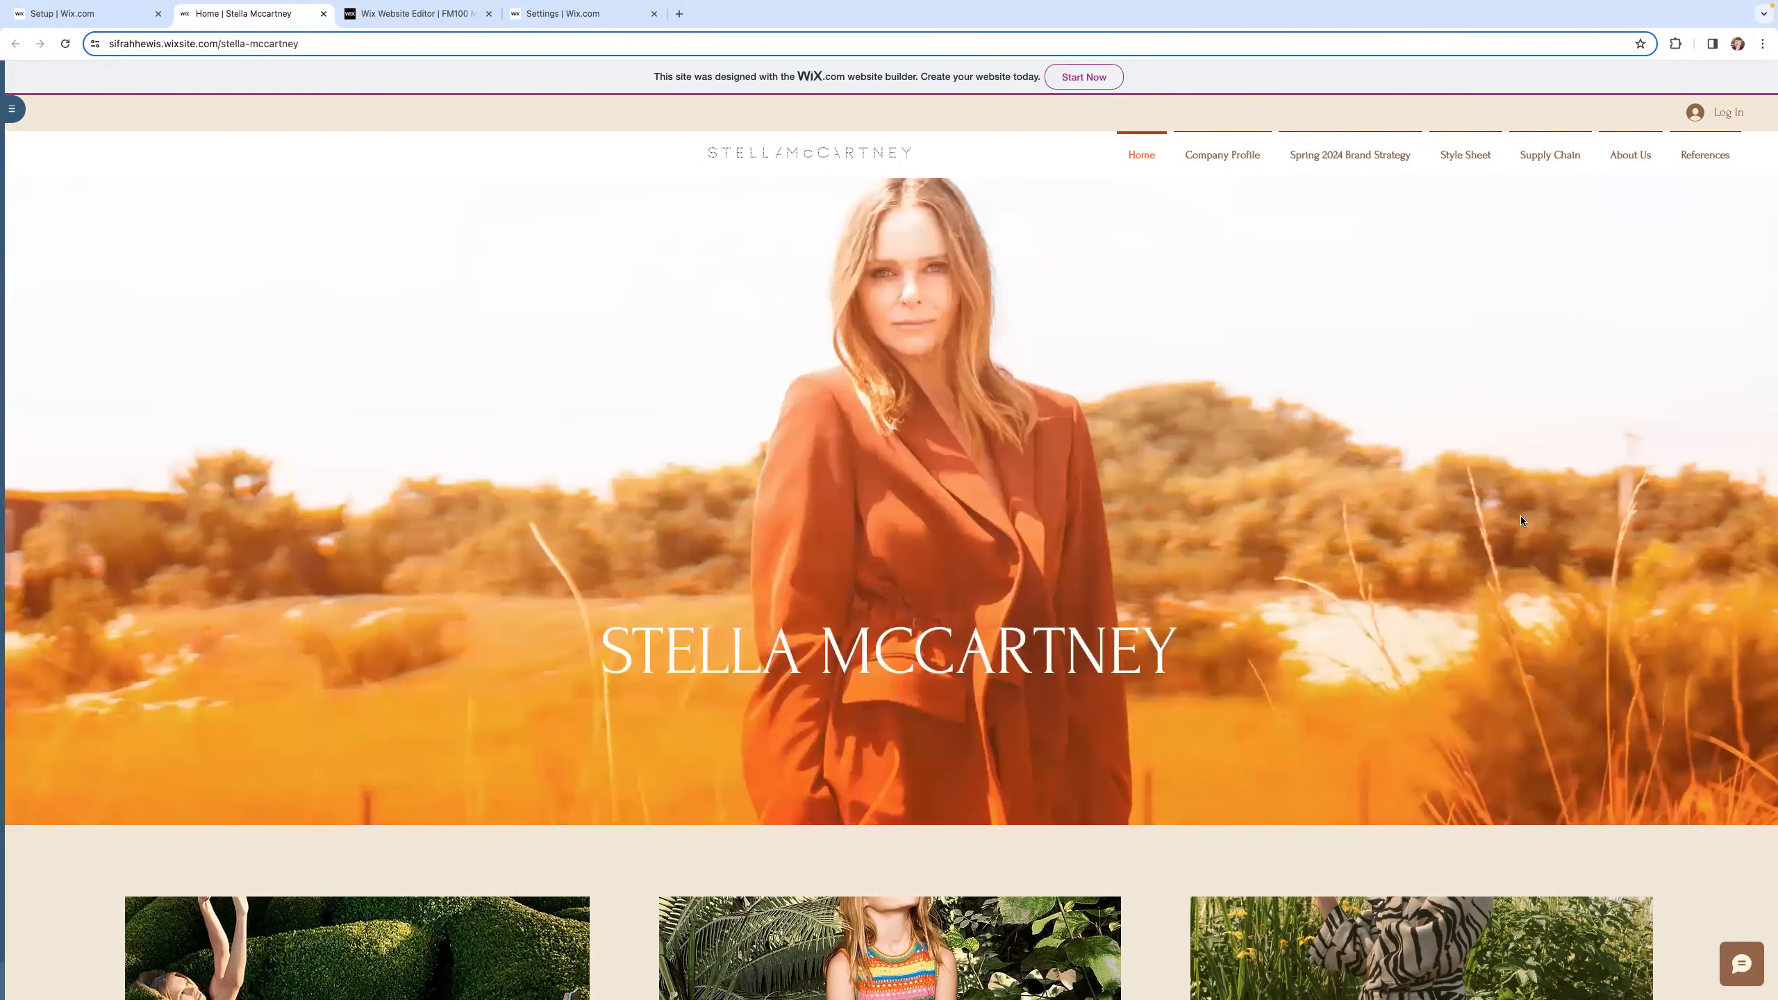
pyautogui.scroll(-3, 1523, 516)
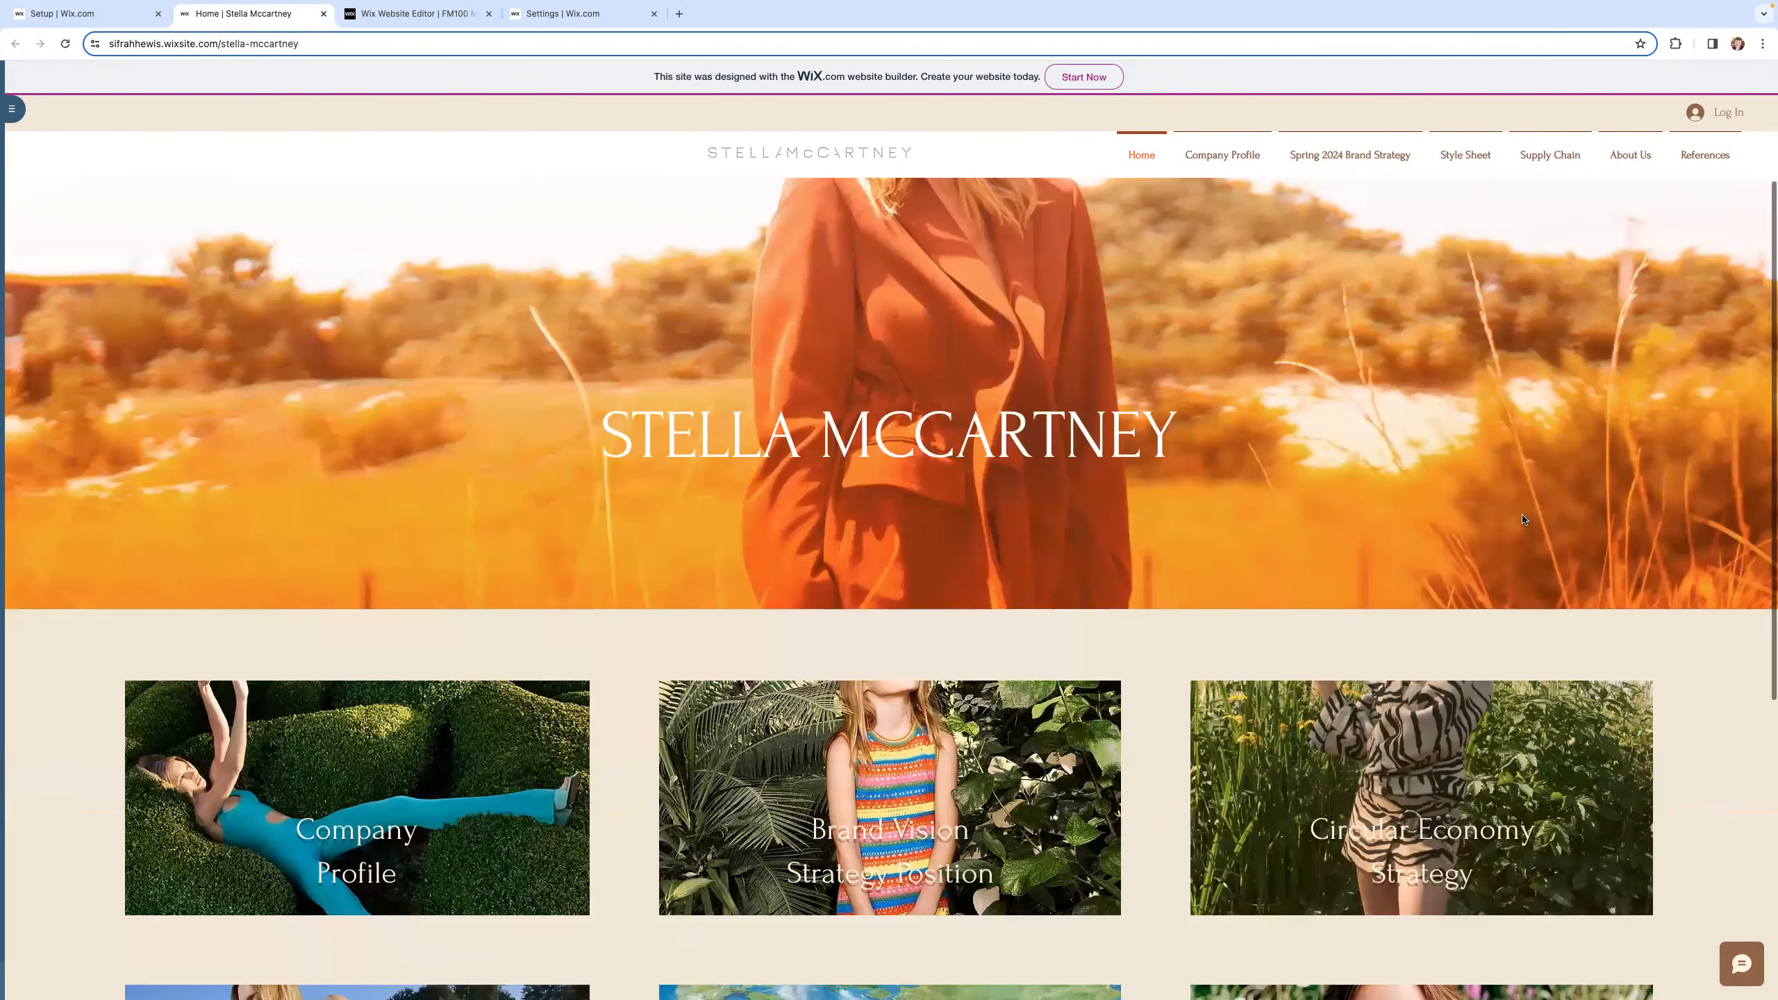
pyautogui.scroll(-1, 1597, 537)
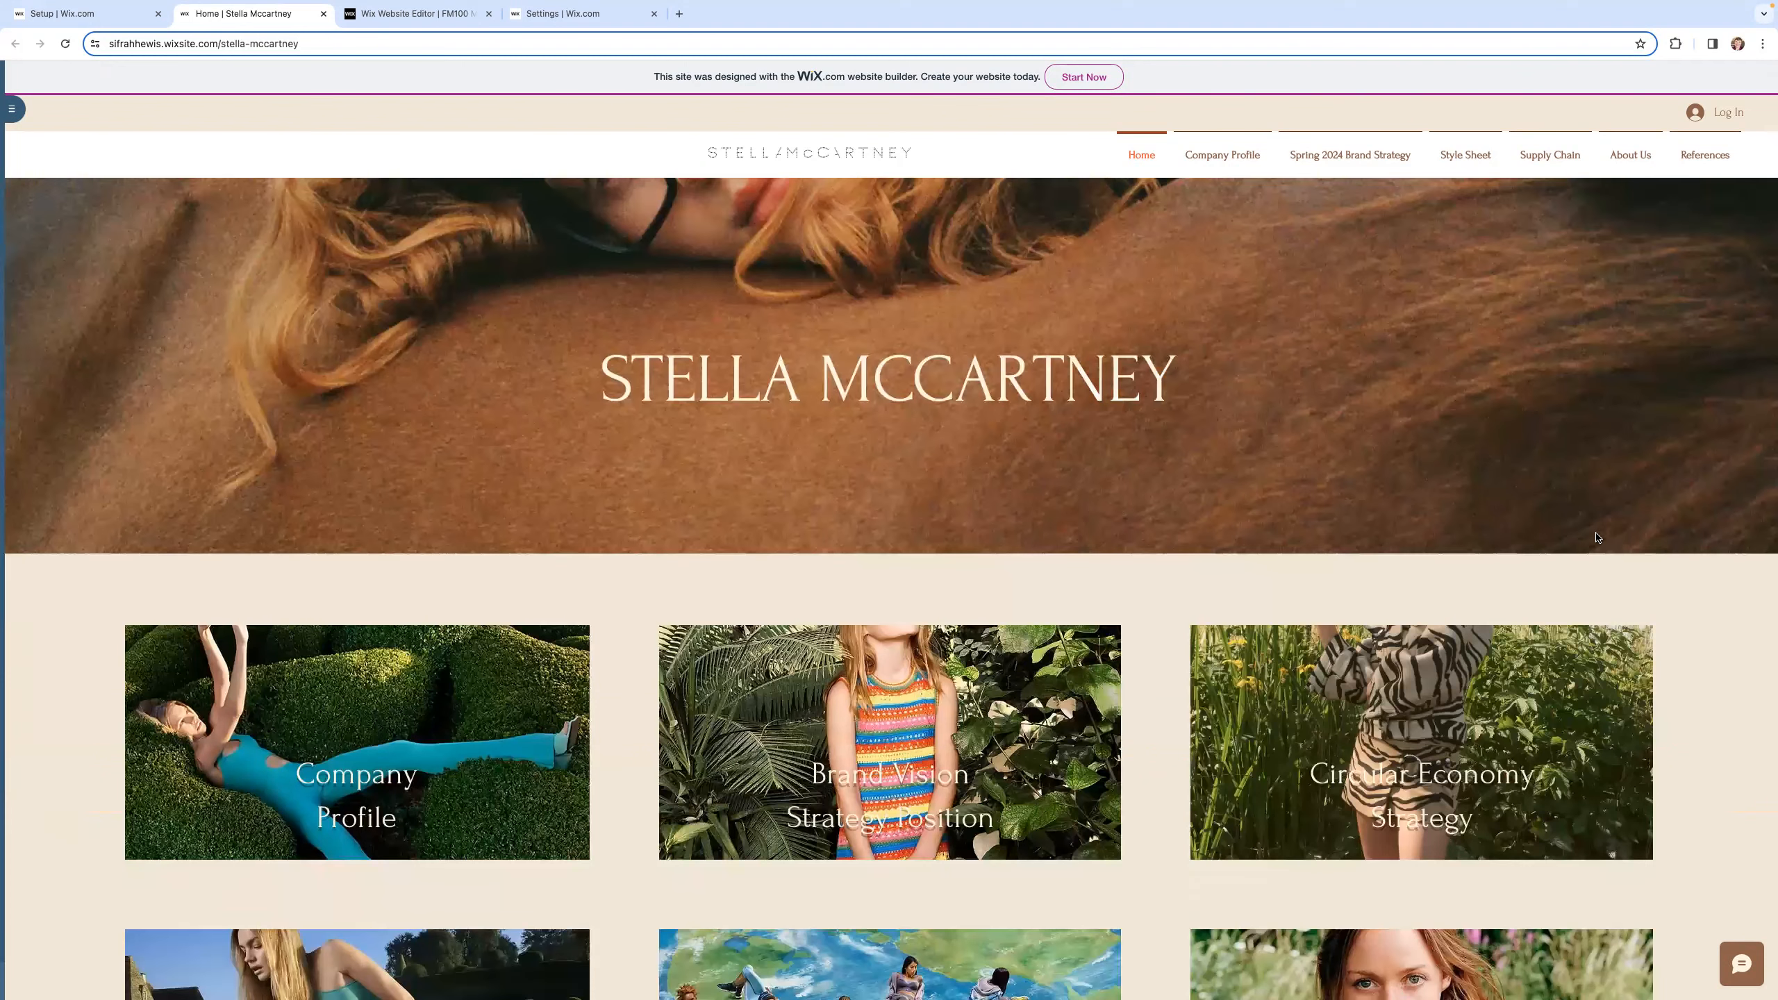
pyautogui.scroll(-7, 1624, 547)
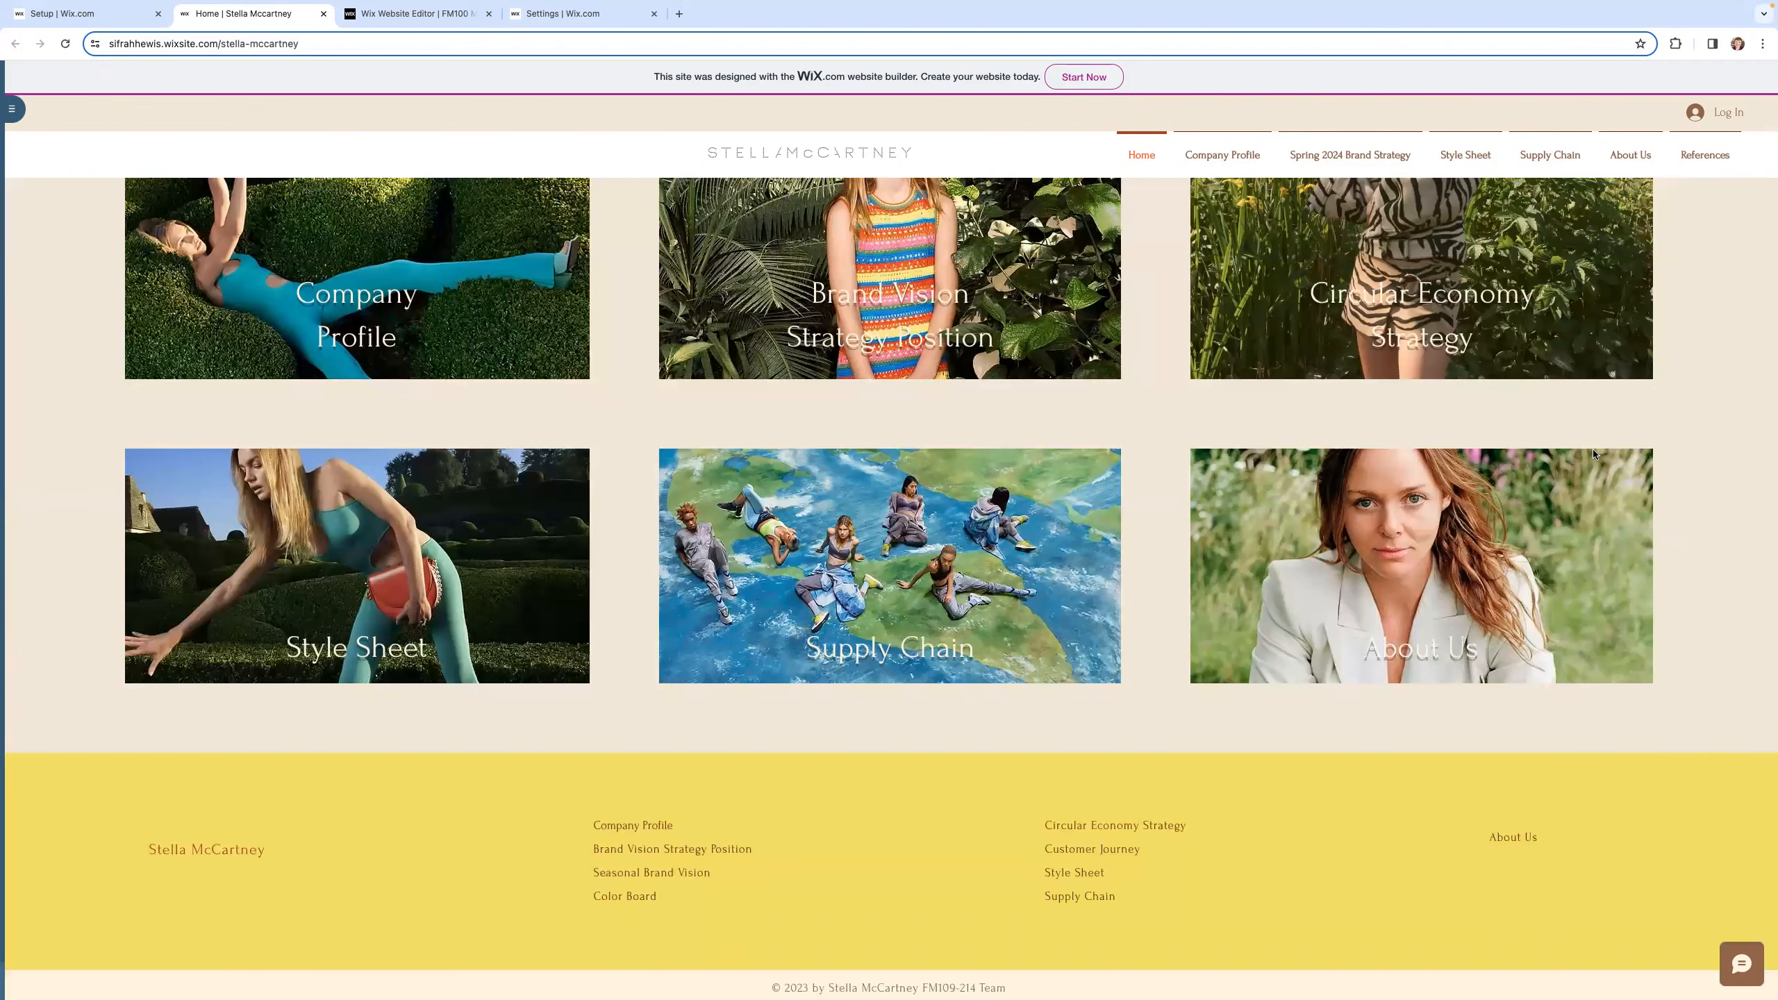
pyautogui.scroll(5, 1593, 454)
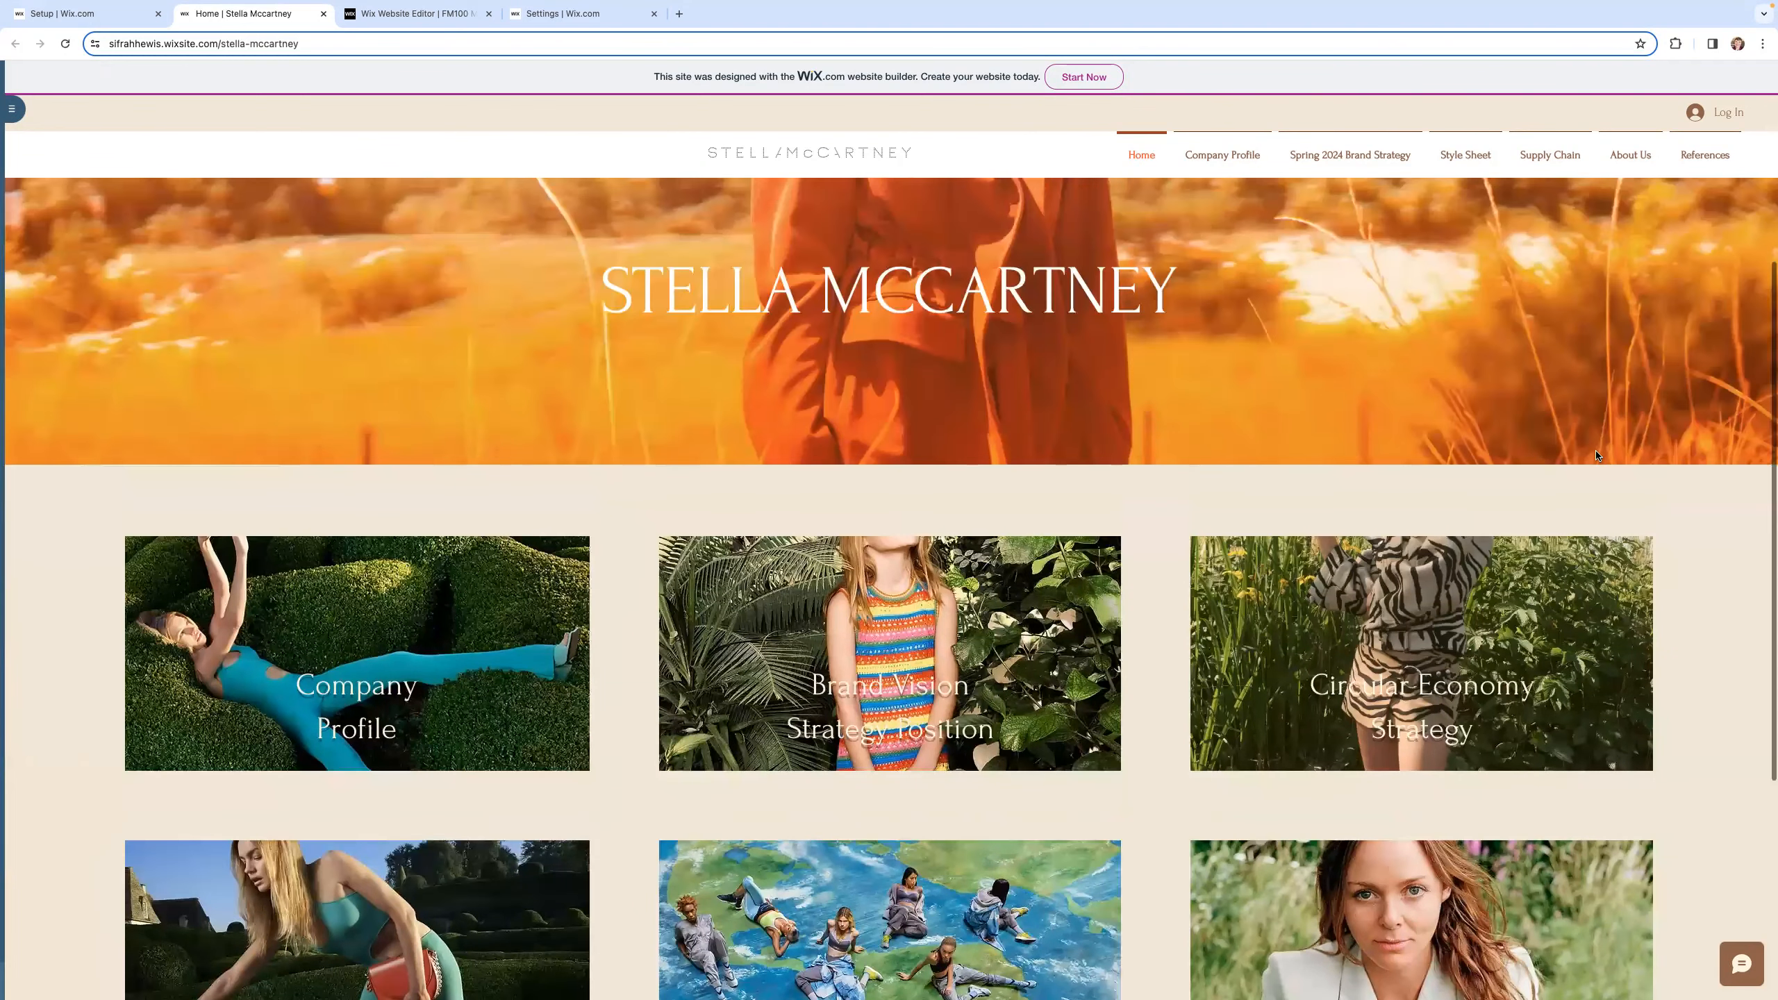
pyautogui.scroll(5, 921, 448)
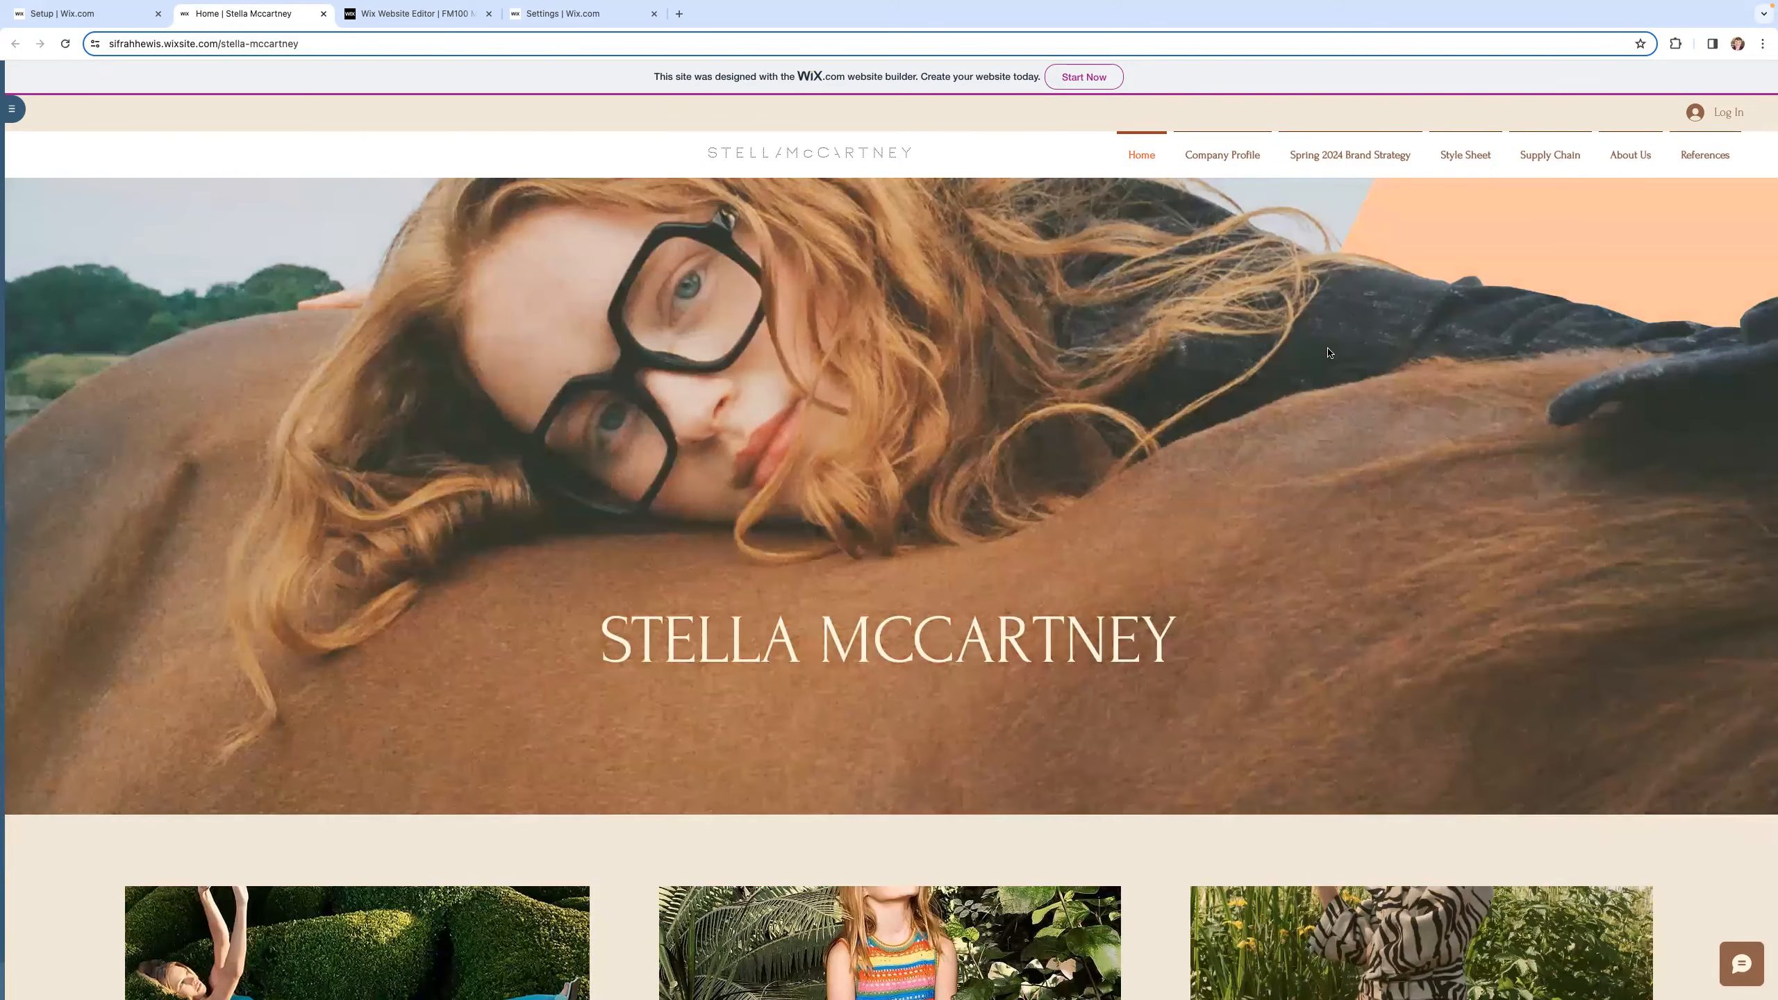
pyautogui.scroll(-5, 299, 702)
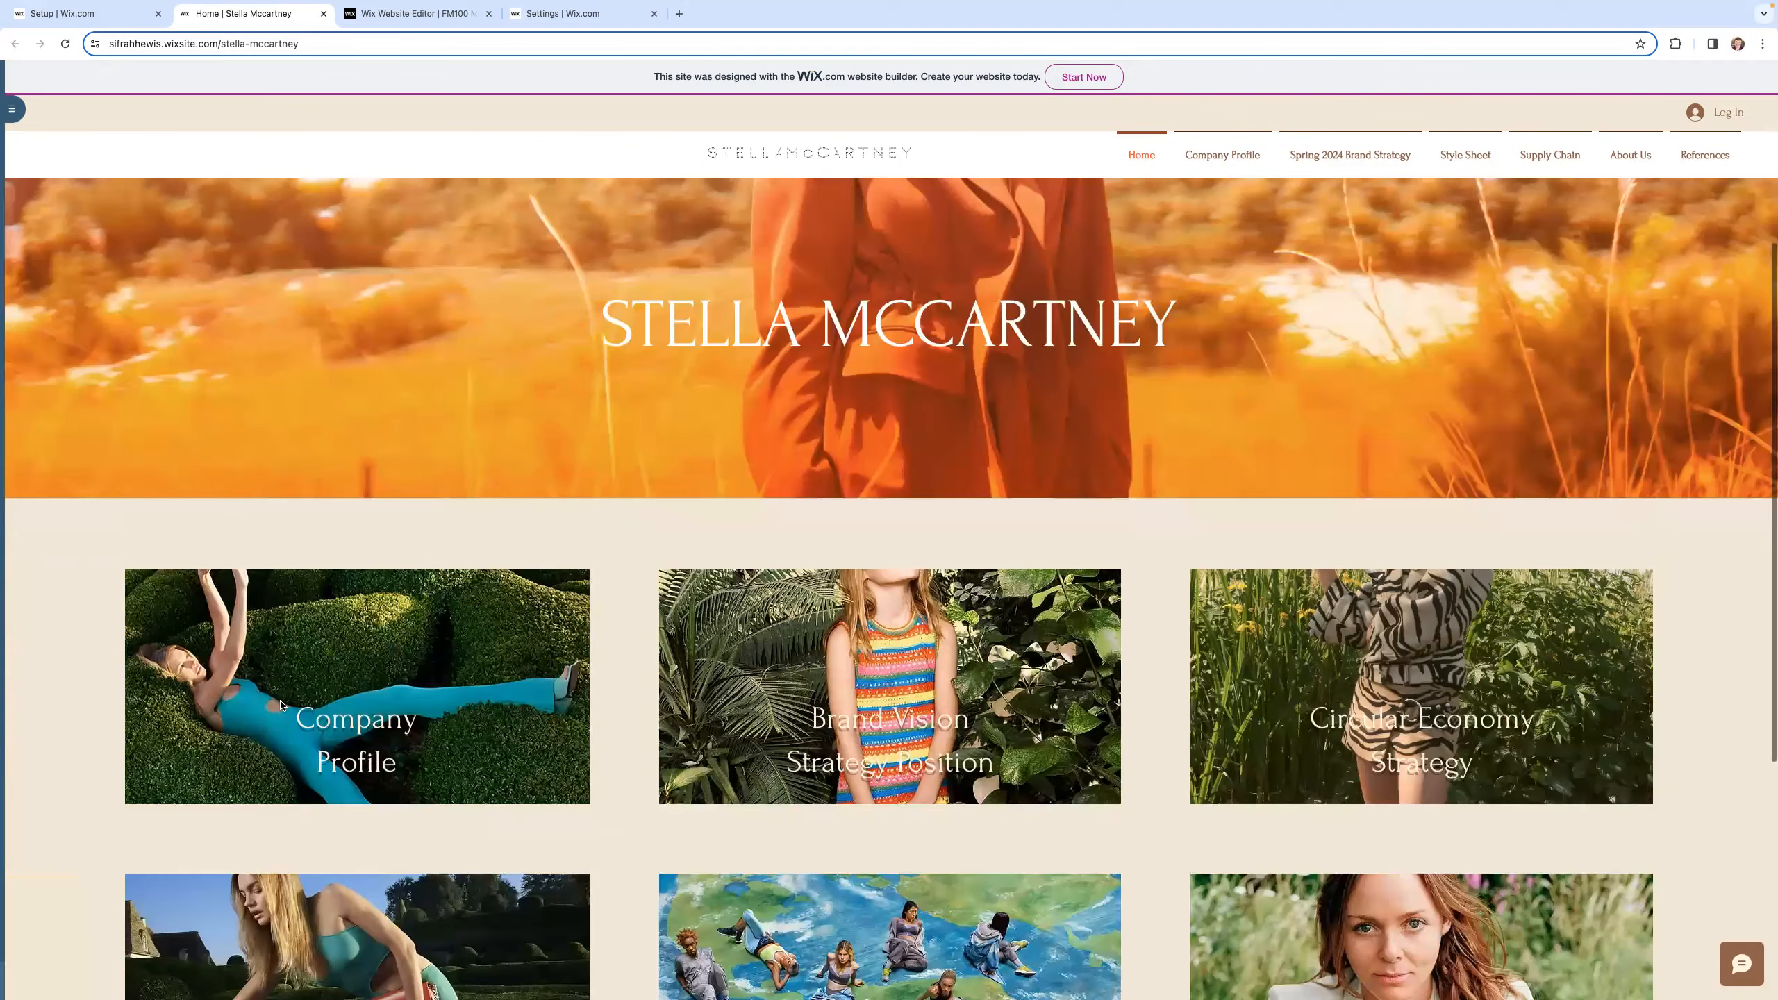
# Step: View the sample site's Company Profile page and its Spring 2024 Brand Strategy page
pyautogui.click(345, 690)
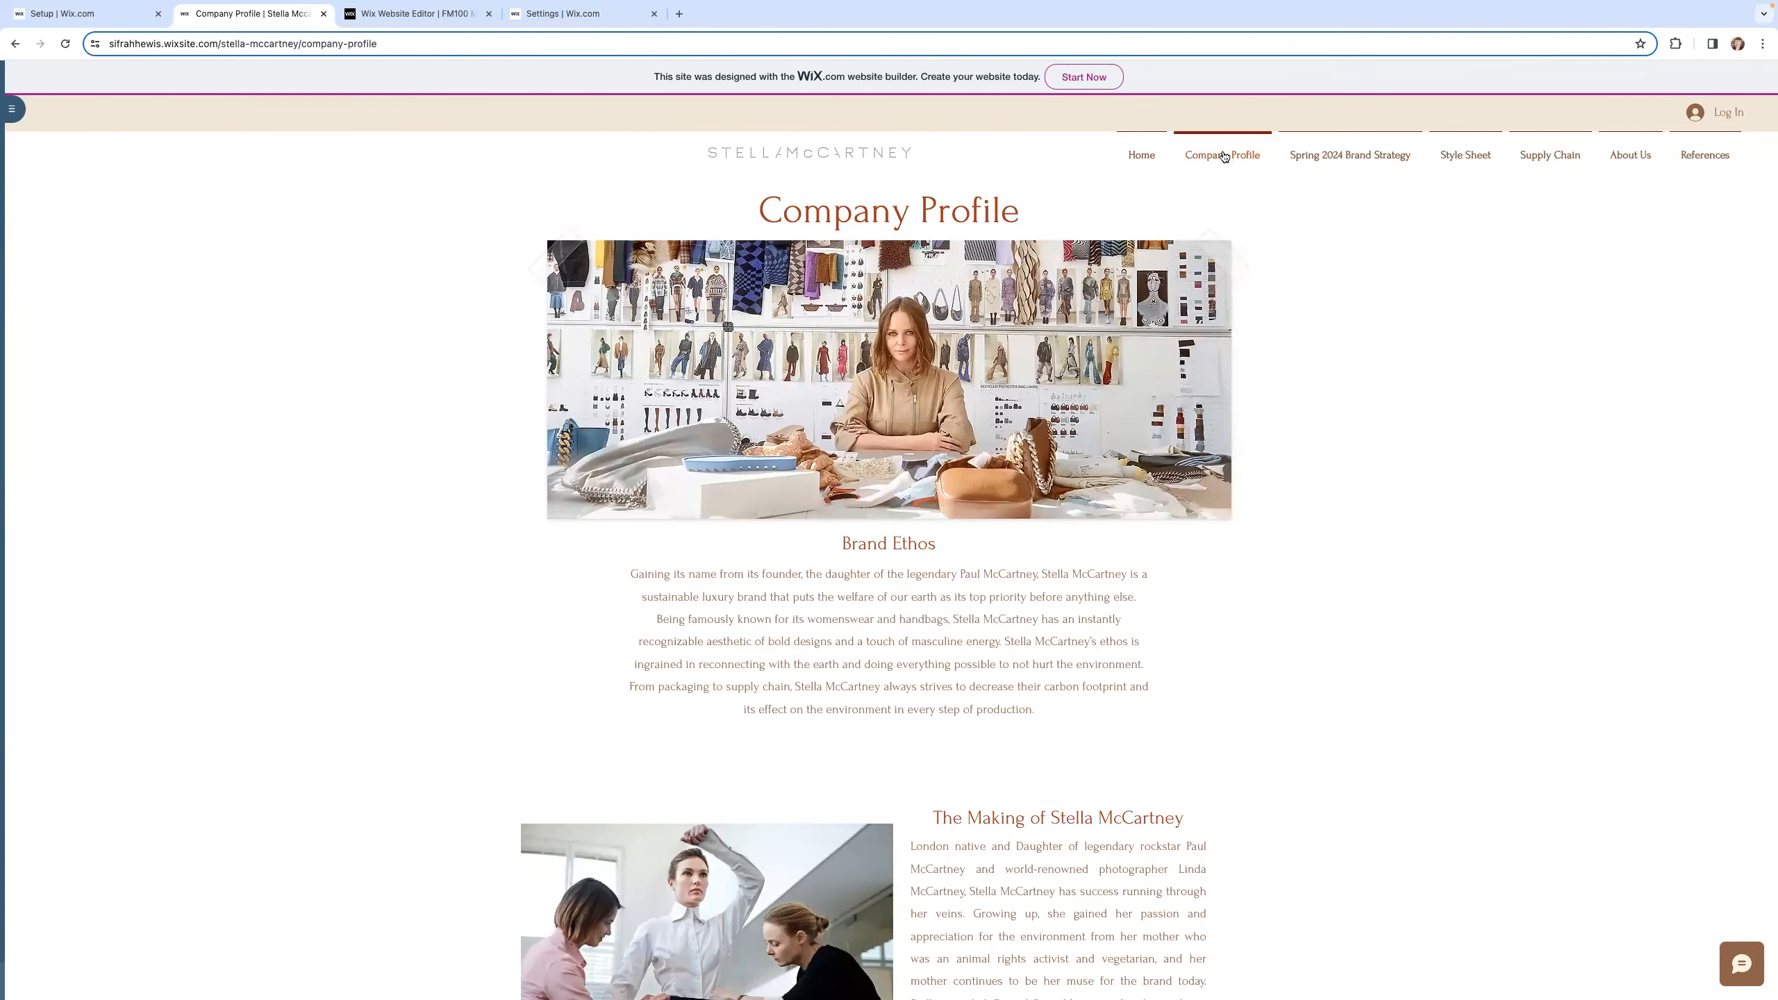
pyautogui.moveTo(1368, 165)
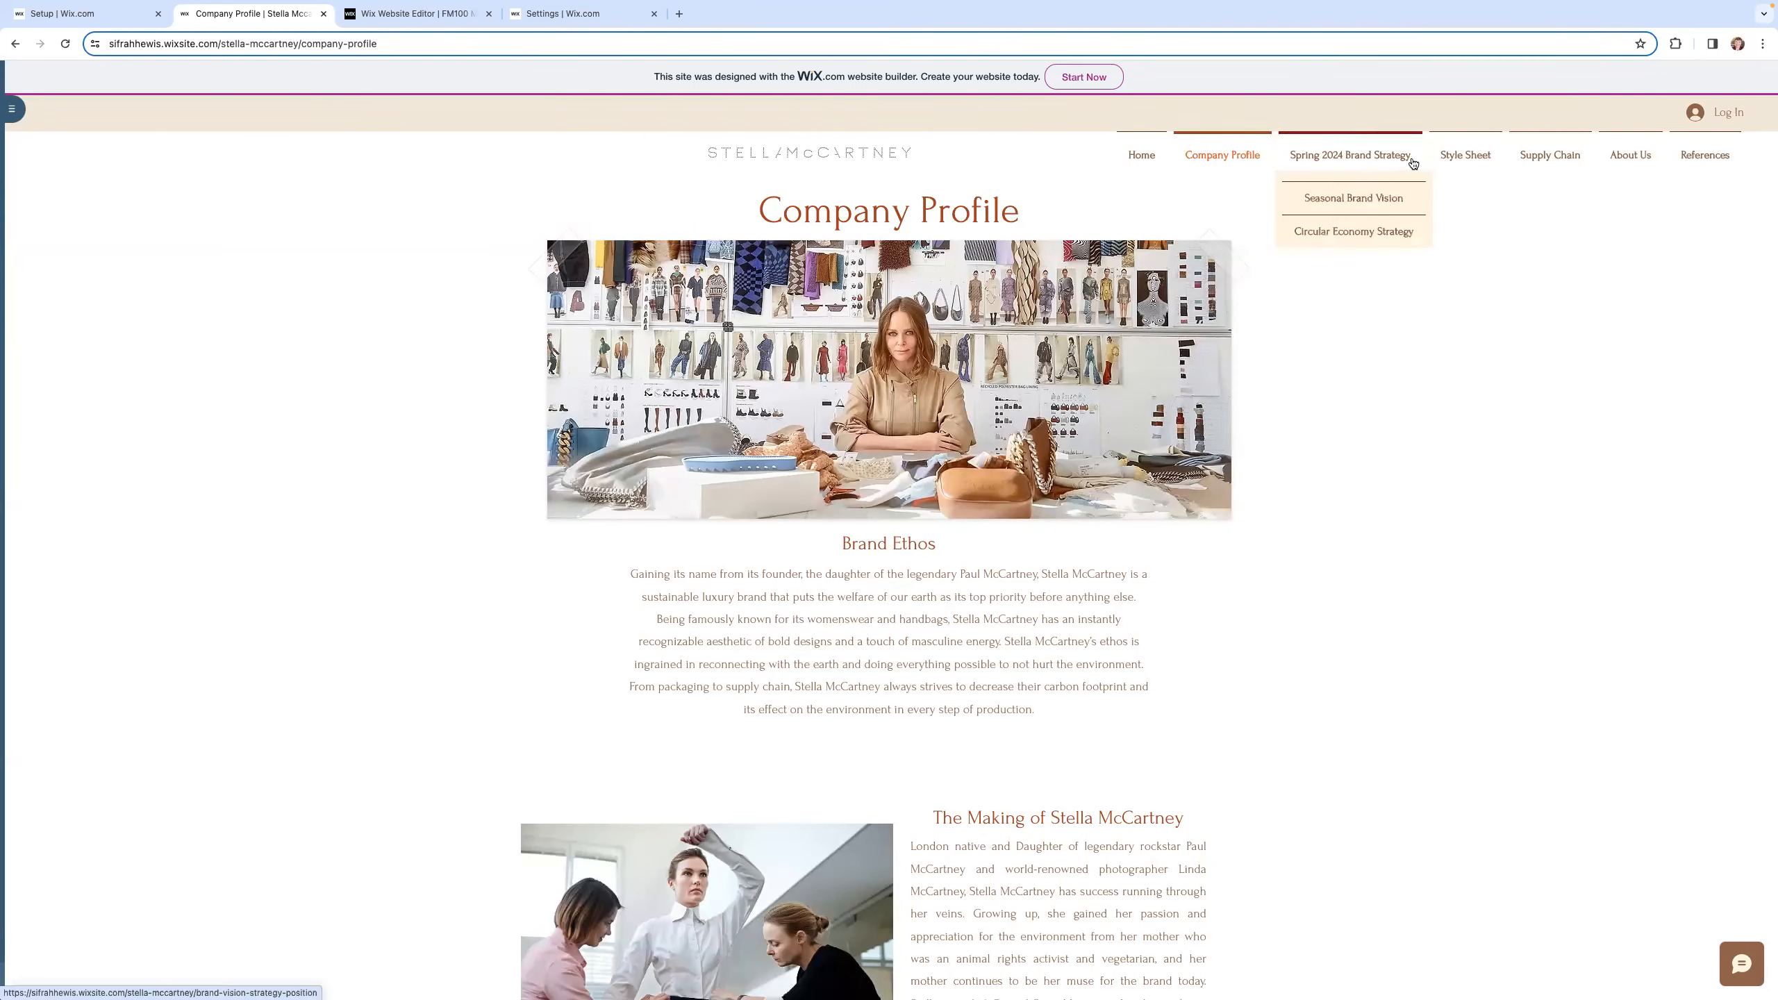
pyautogui.click(1364, 161)
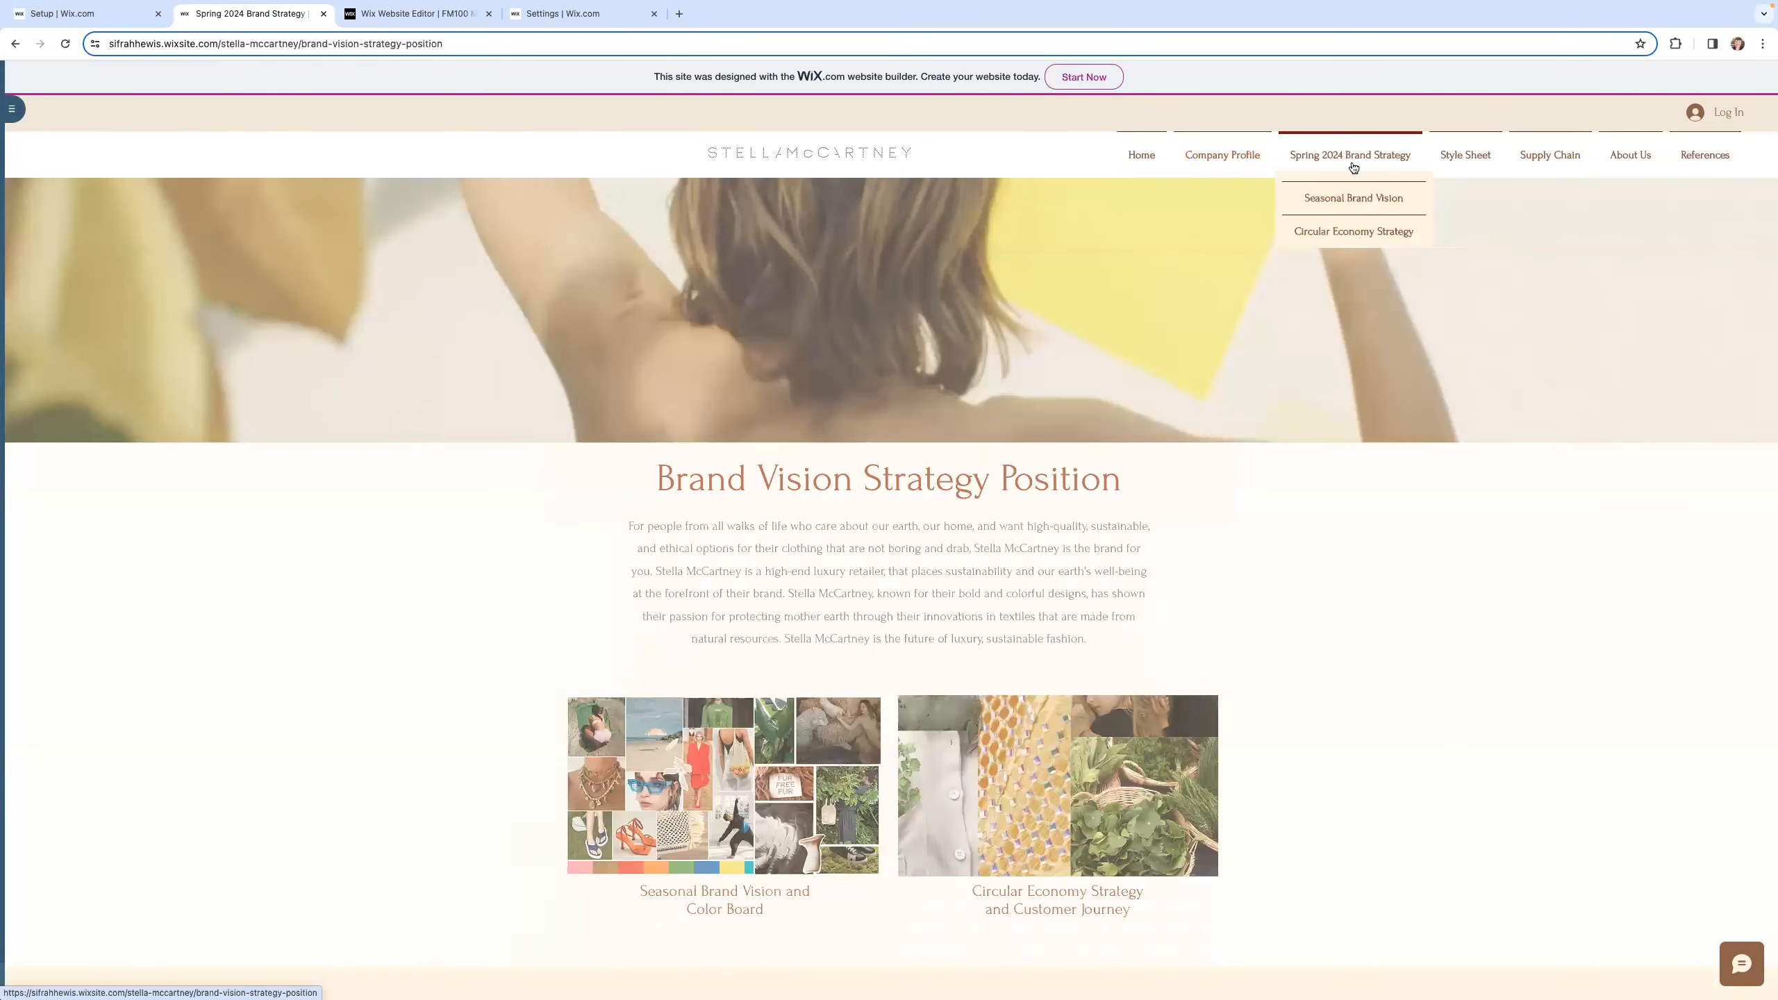
# Step: Open the Seasonal Brand Vision subpage and examine its vision board, mood board and color board sections
pyautogui.moveTo(1384, 164)
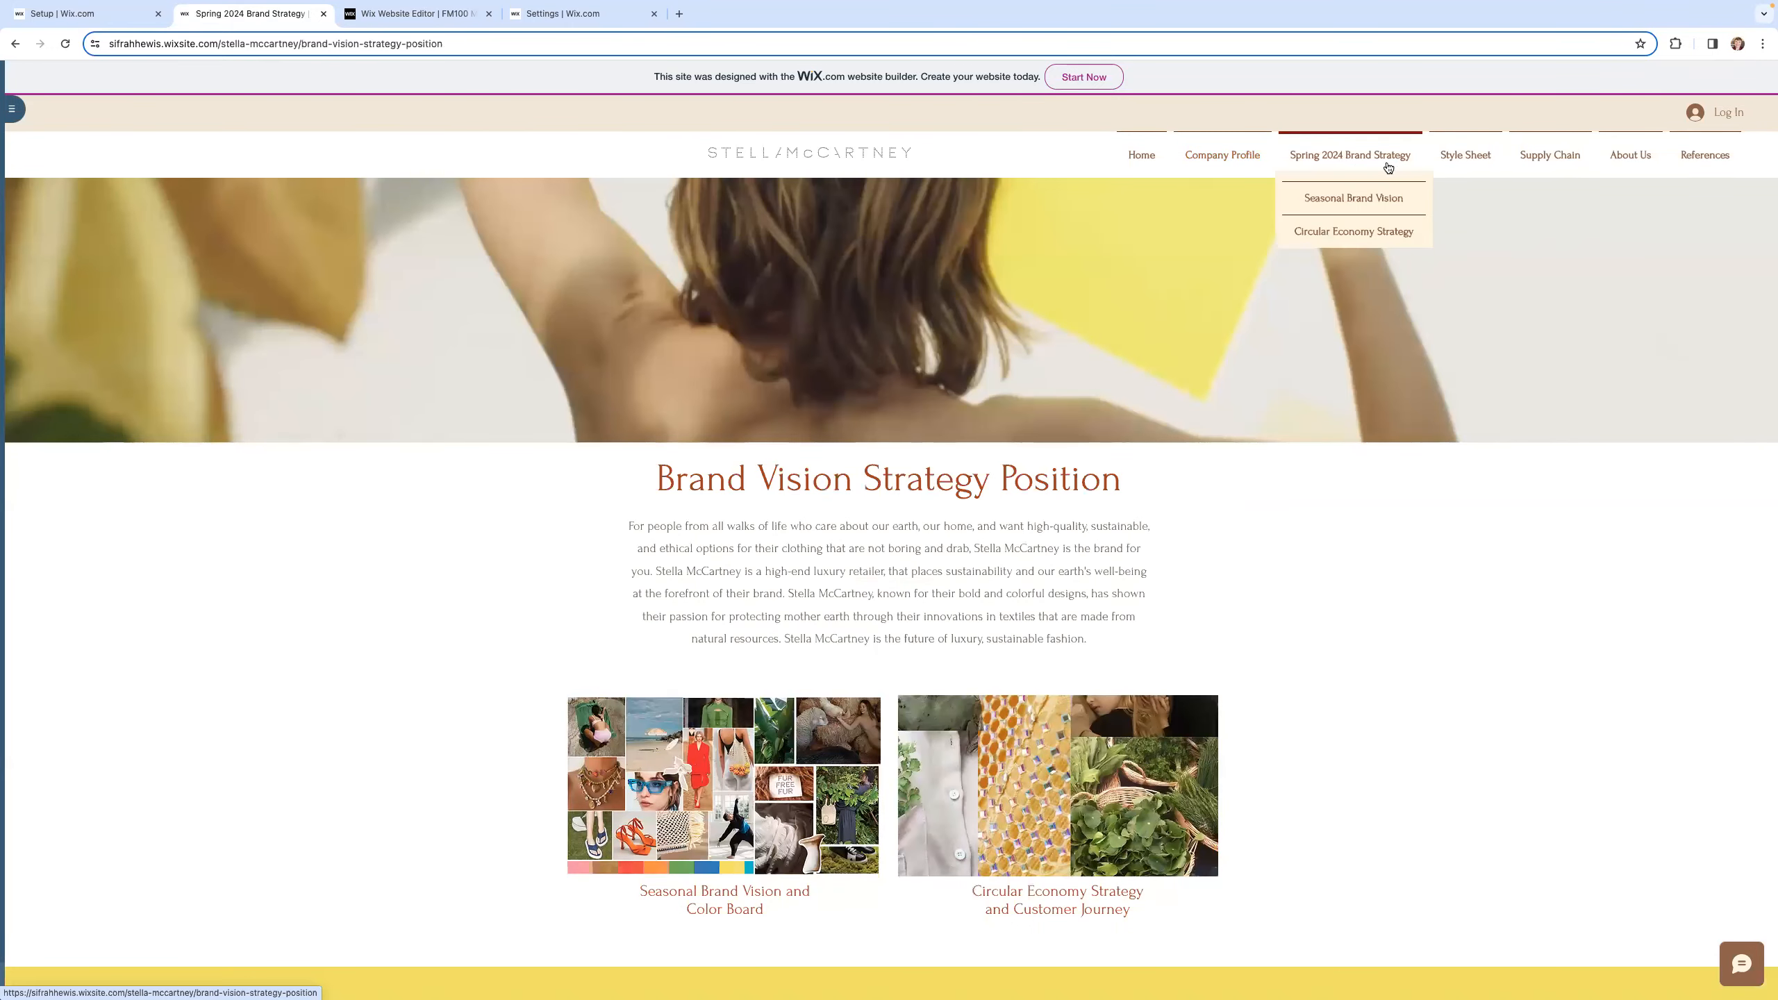
pyautogui.click(1379, 201)
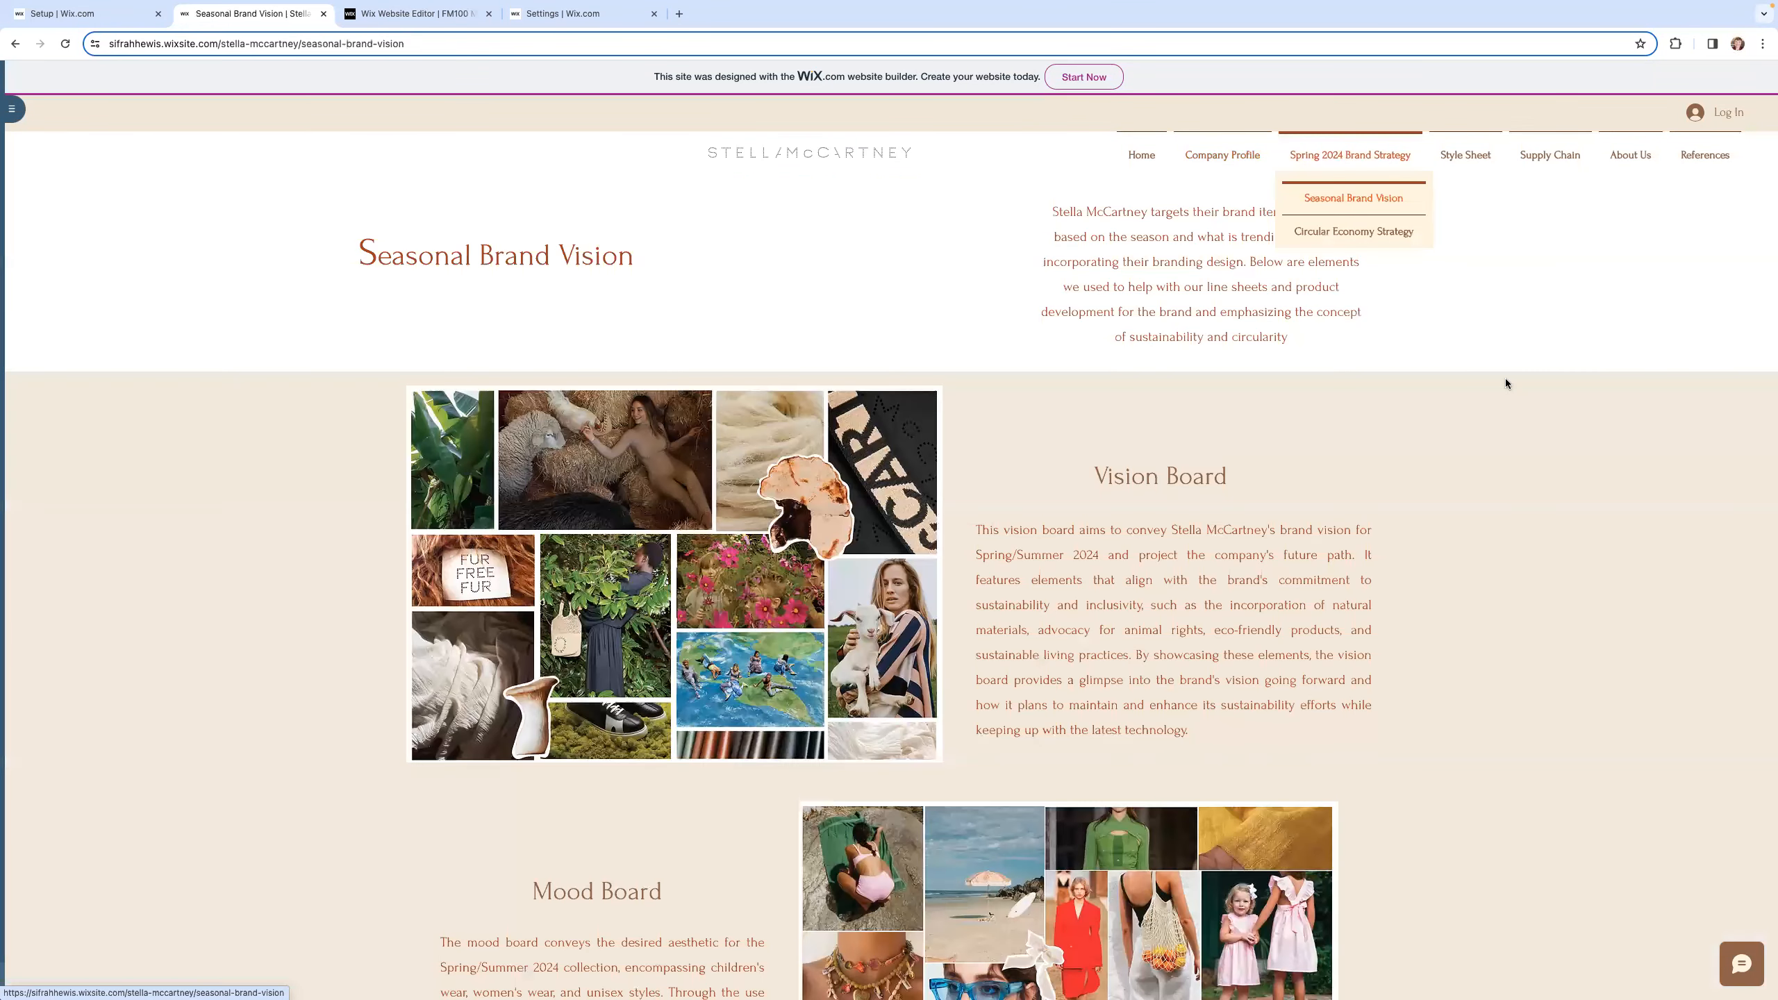
pyautogui.scroll(-6, 1471, 376)
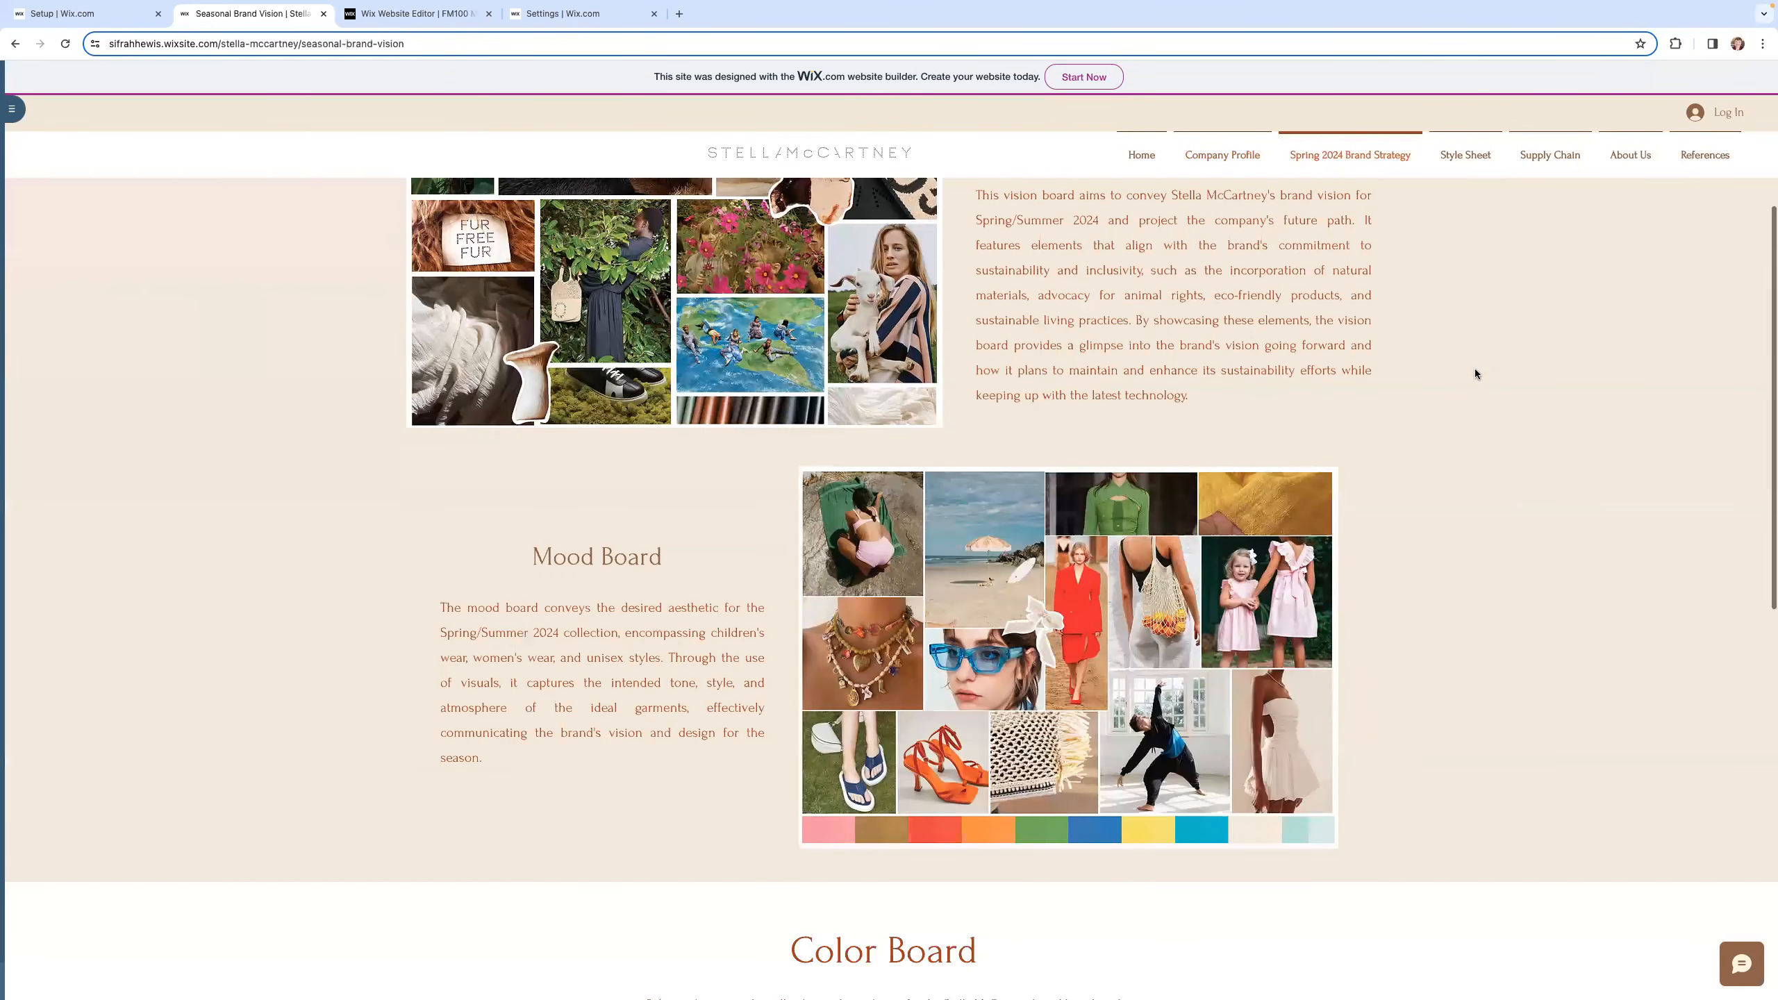
pyautogui.scroll(-2, 1470, 370)
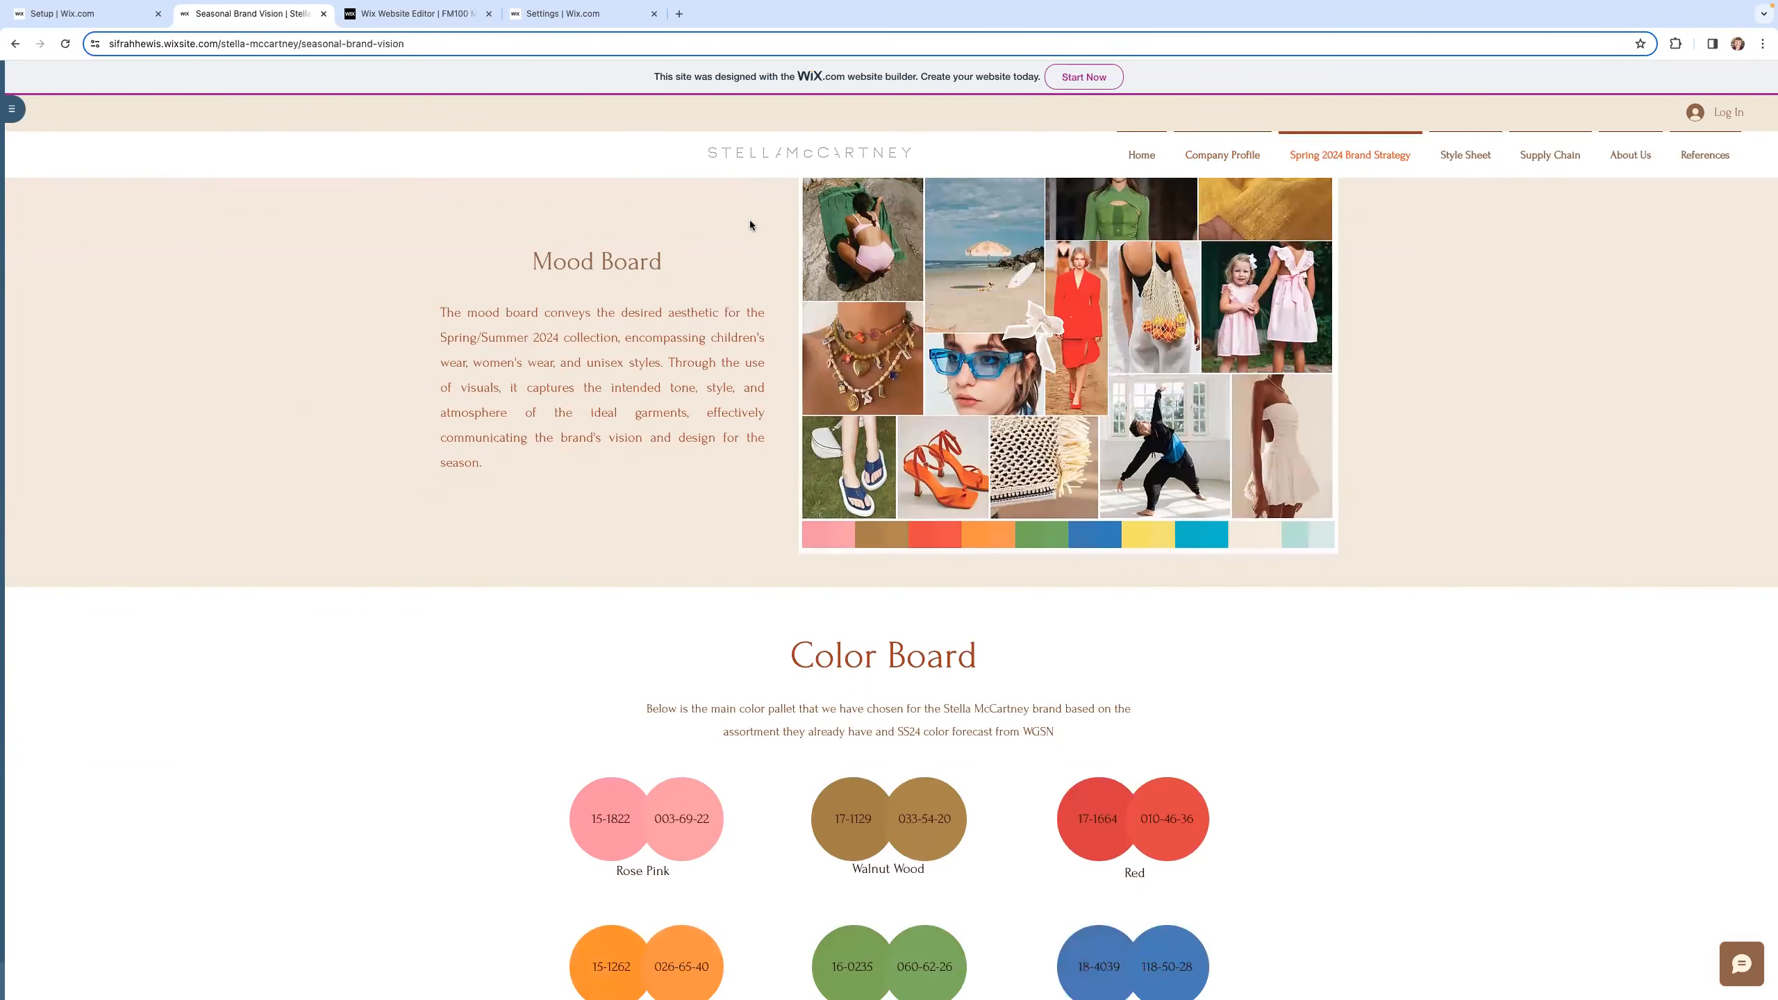
pyautogui.scroll(-7, 1413, 336)
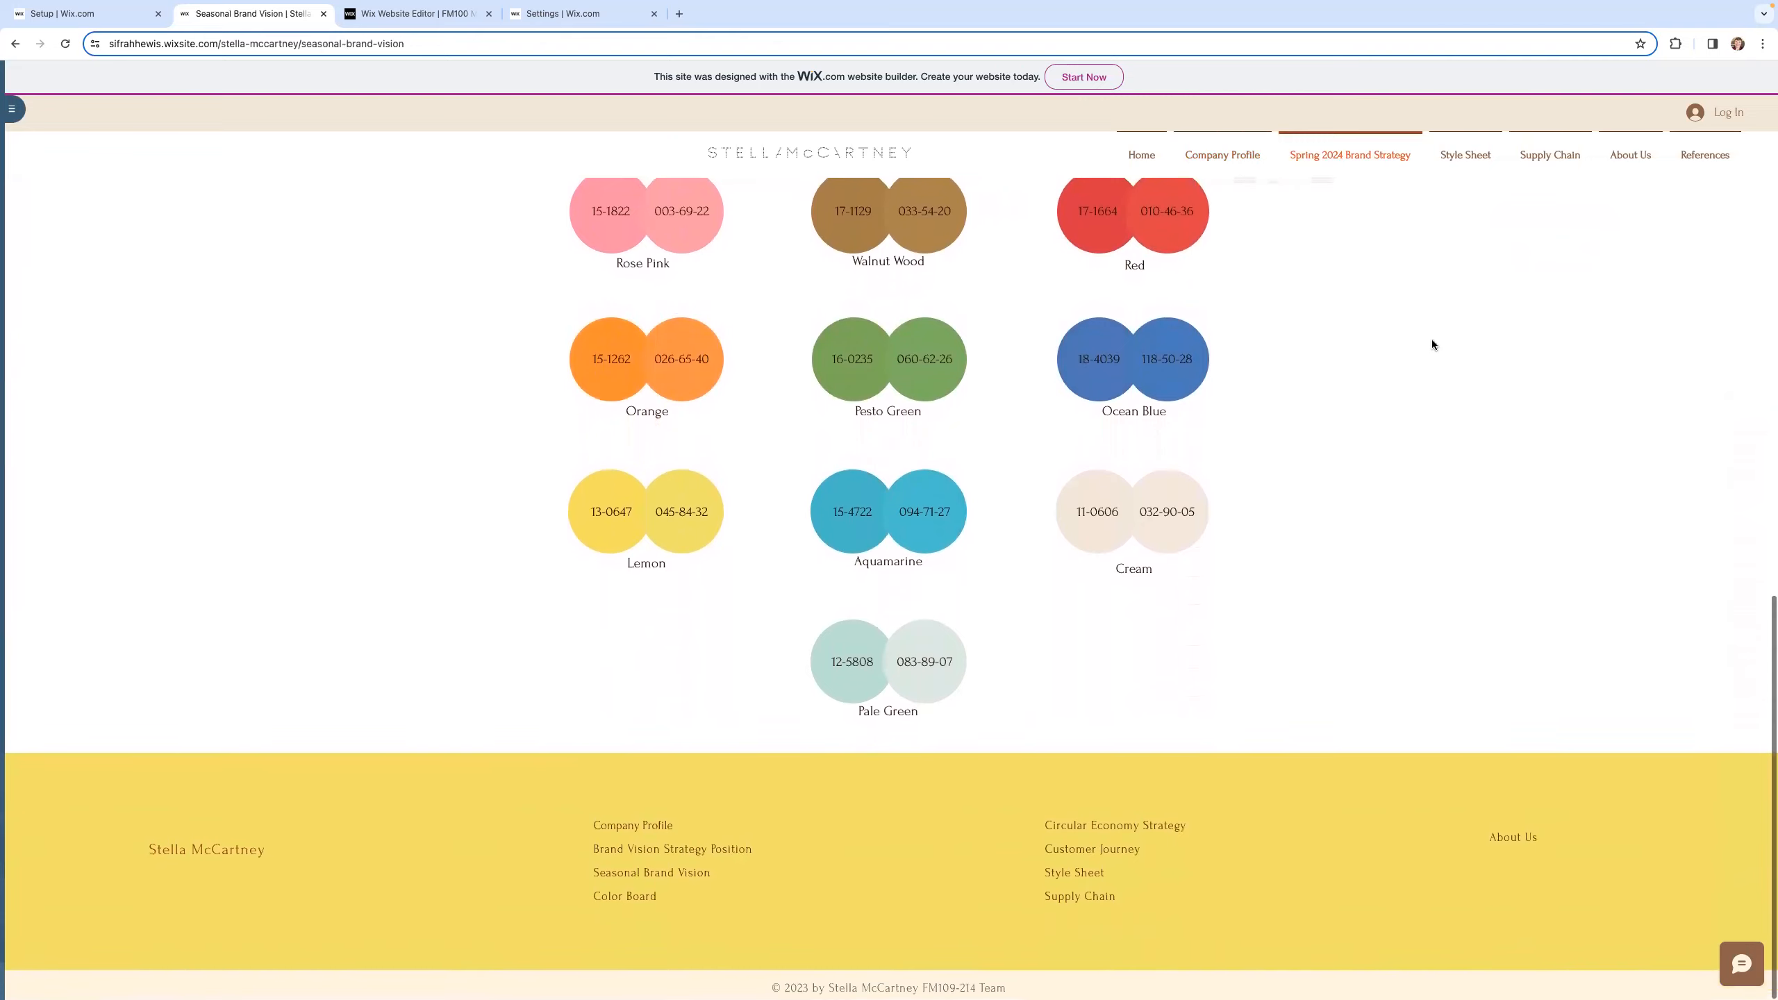
pyautogui.scroll(9, 1430, 339)
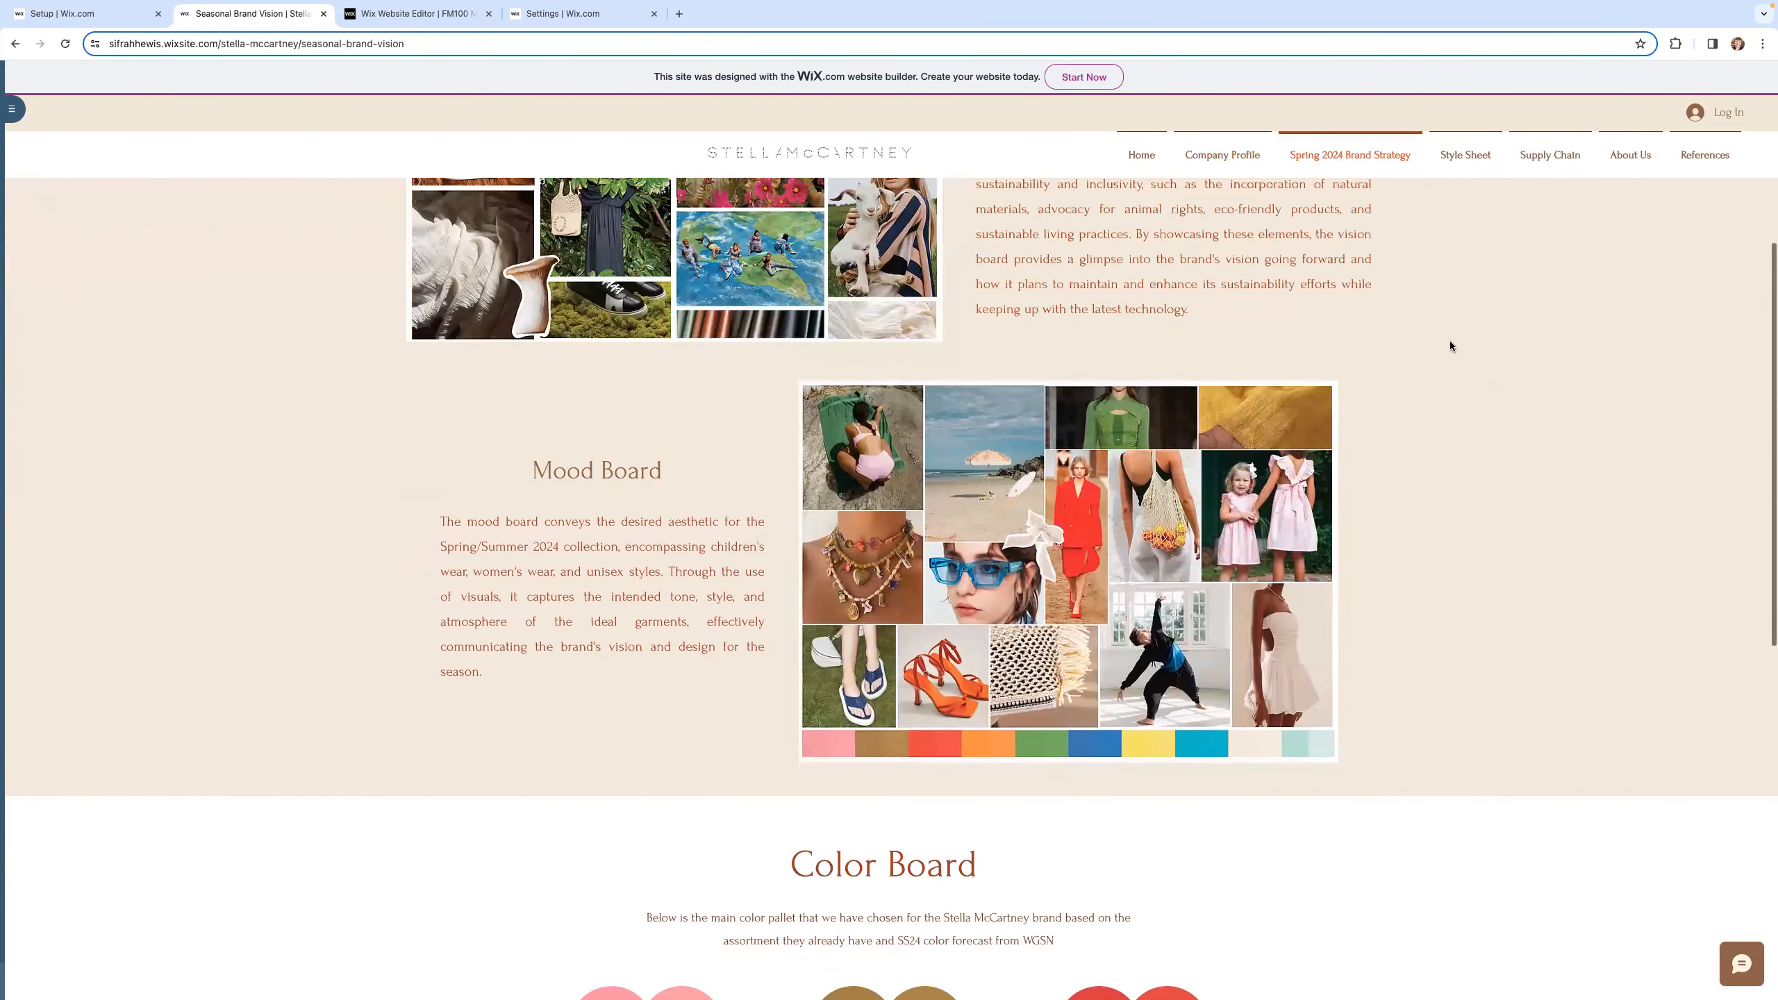
pyautogui.scroll(5, 1450, 340)
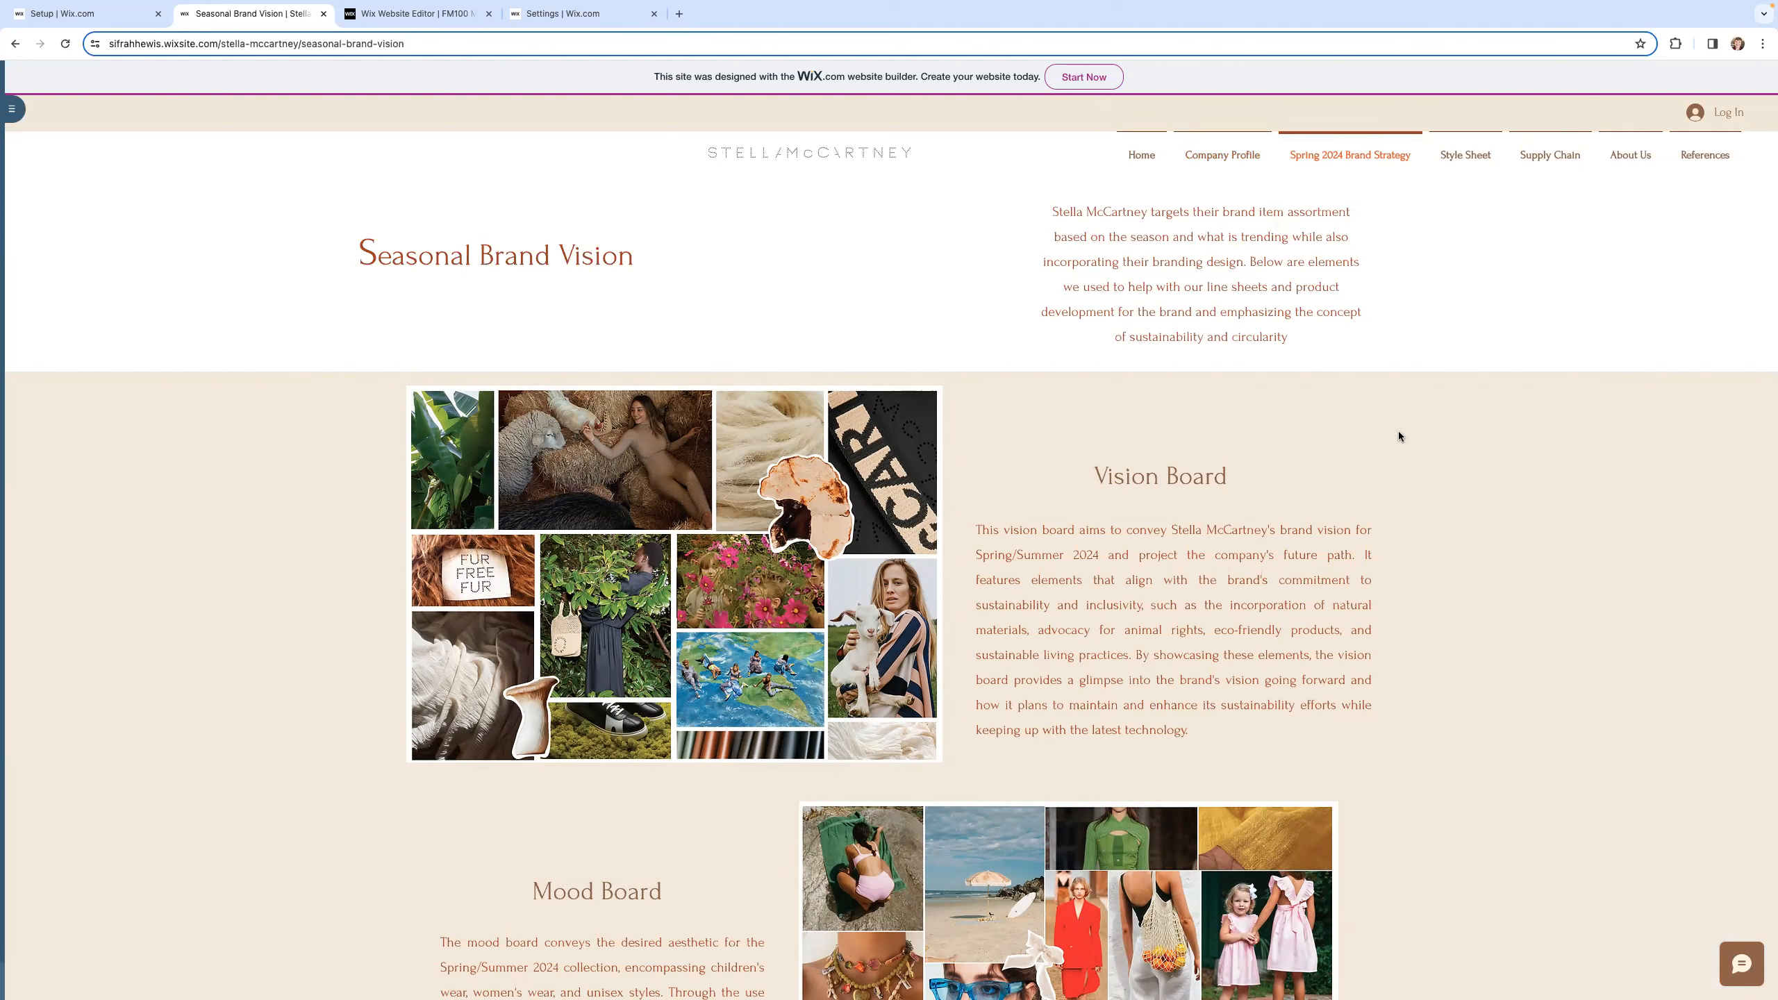
# Step: View the sample site's Style Sheet and About Us pages, ending back on its home page
pyautogui.click(1466, 157)
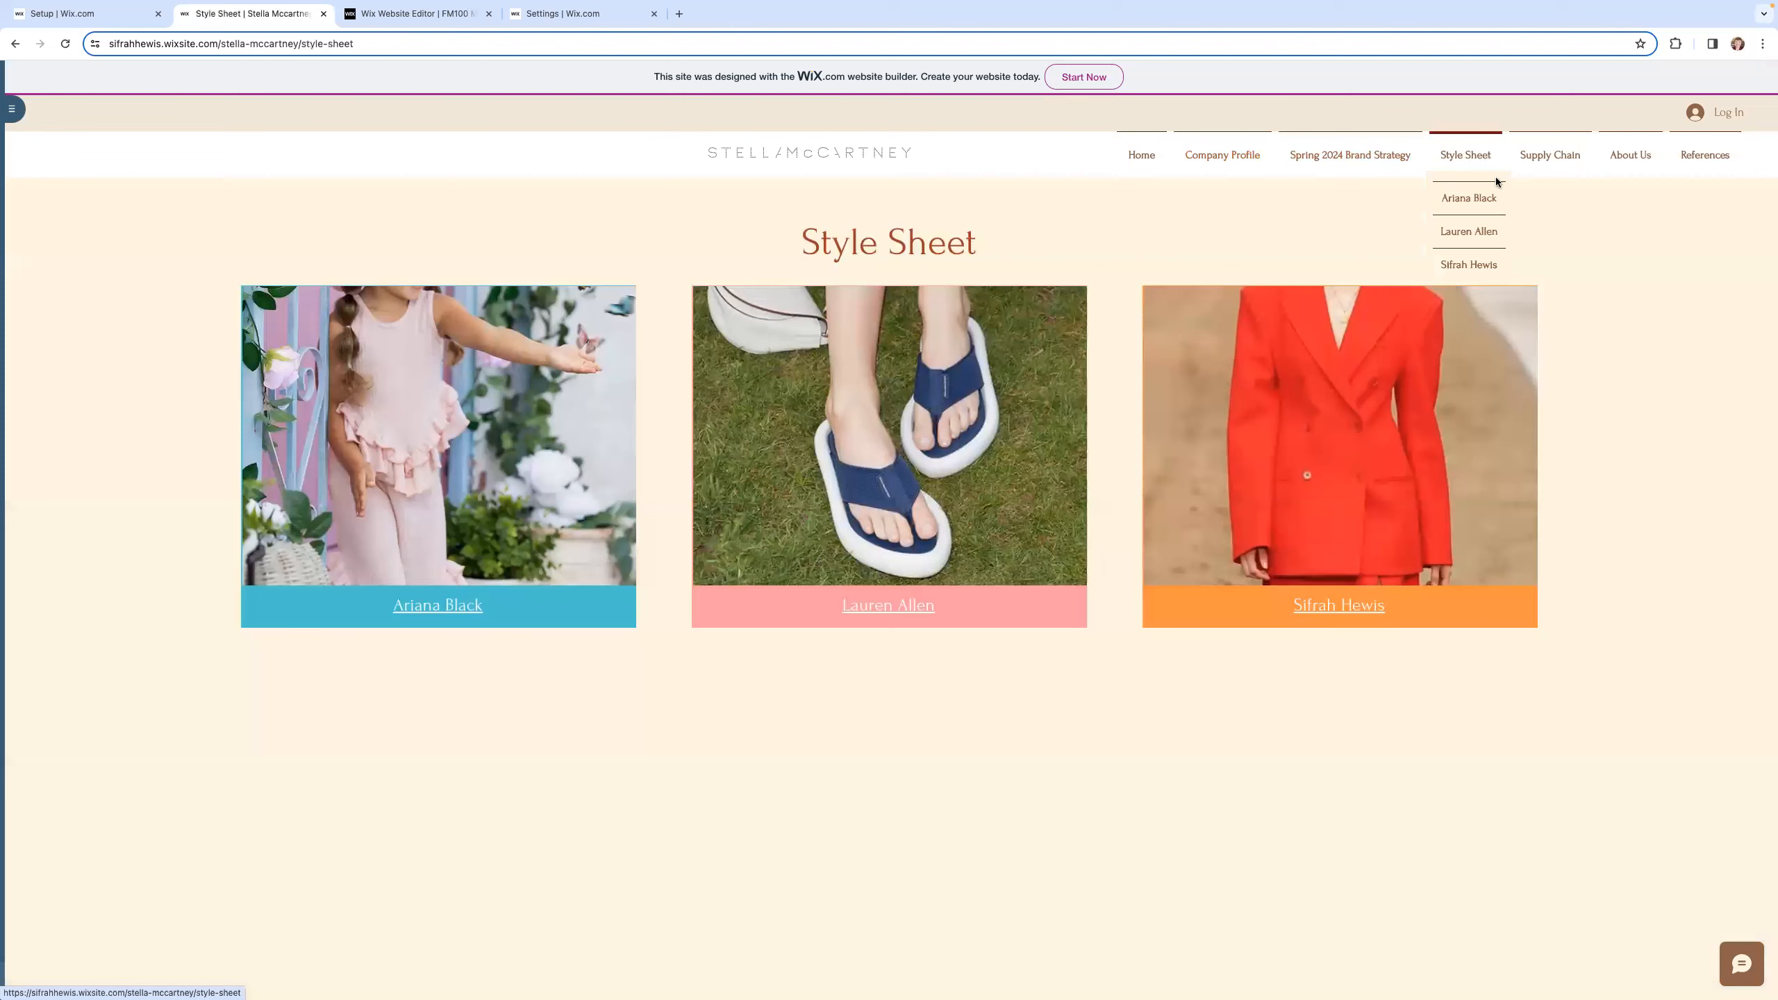
pyautogui.click(1629, 155)
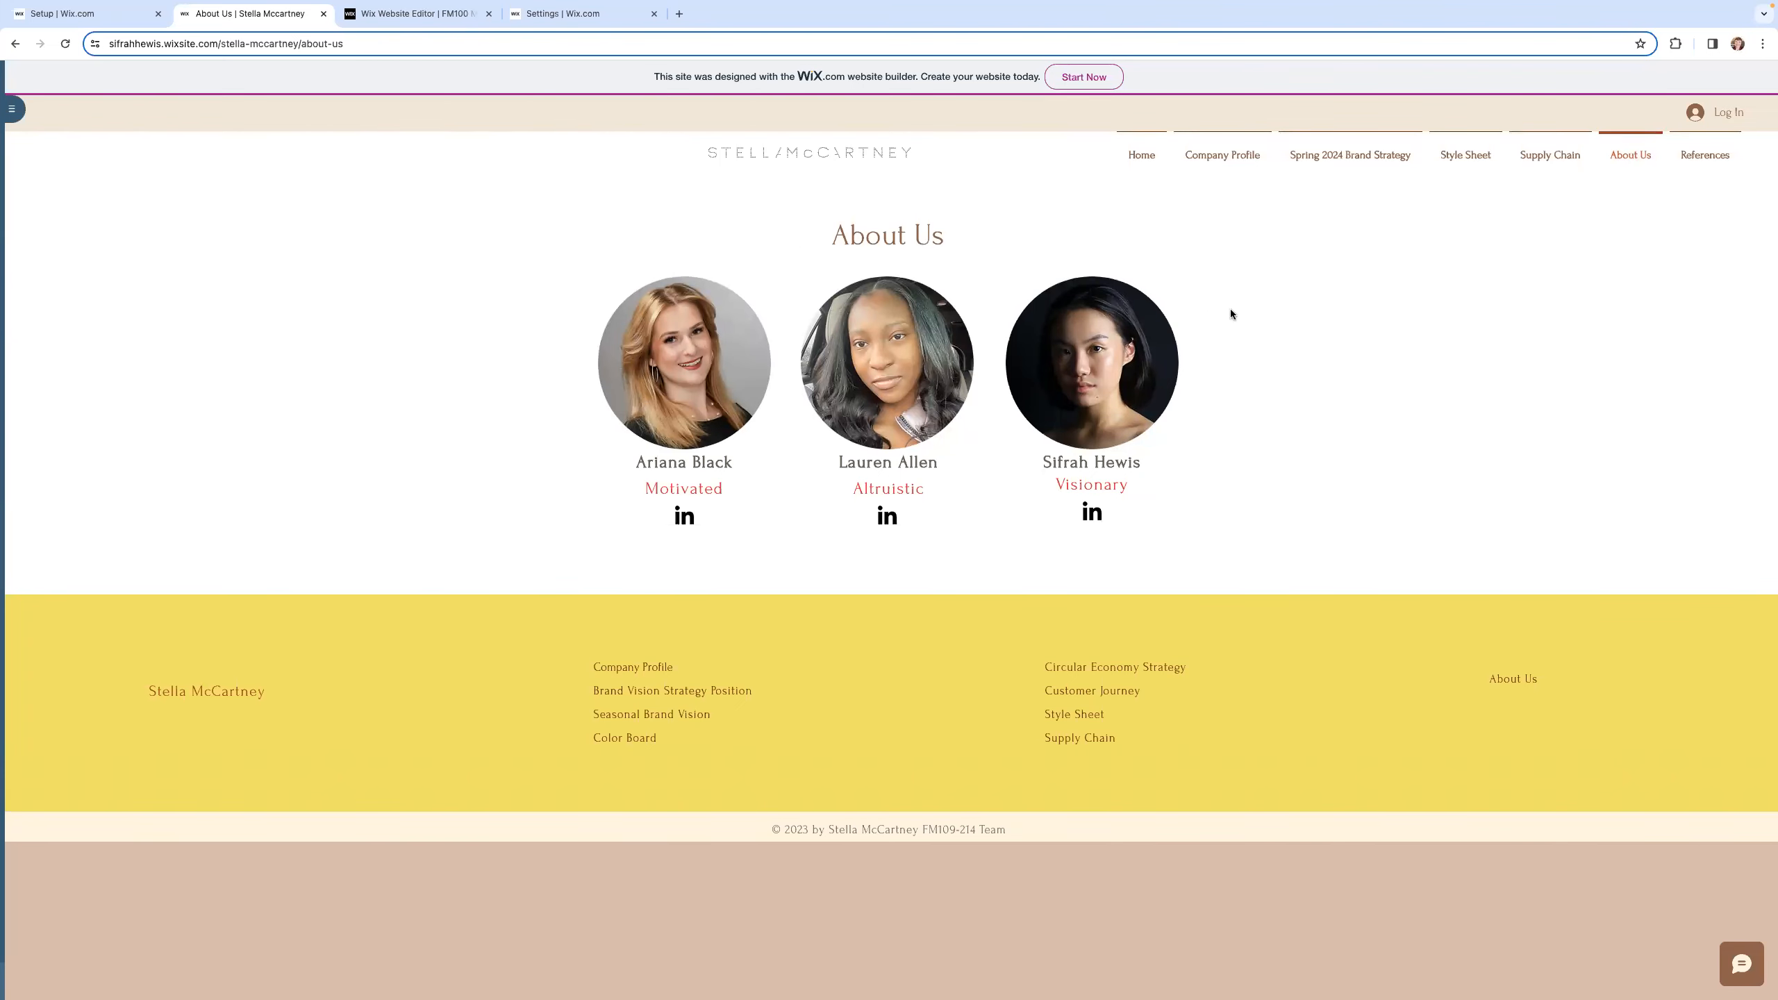
pyautogui.click(1141, 155)
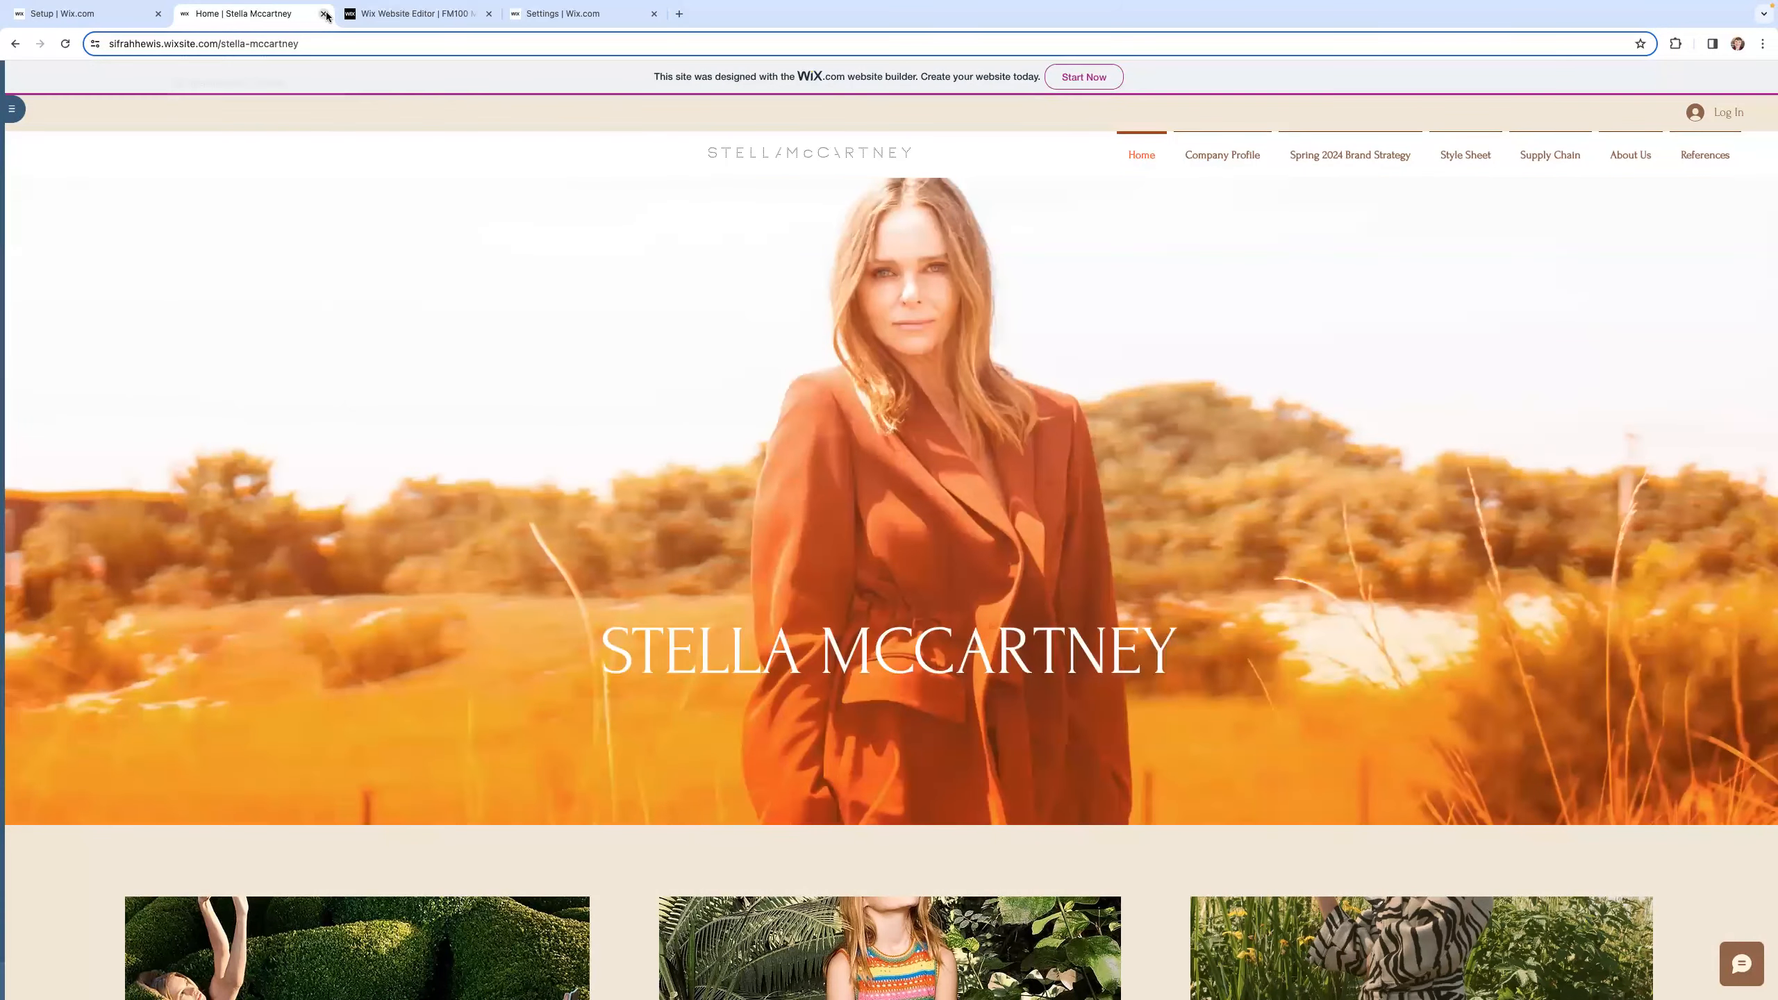
# Step: Return to the Wix website editor and close the collaborator invitation page without sending the invite
pyautogui.click(355, 15)
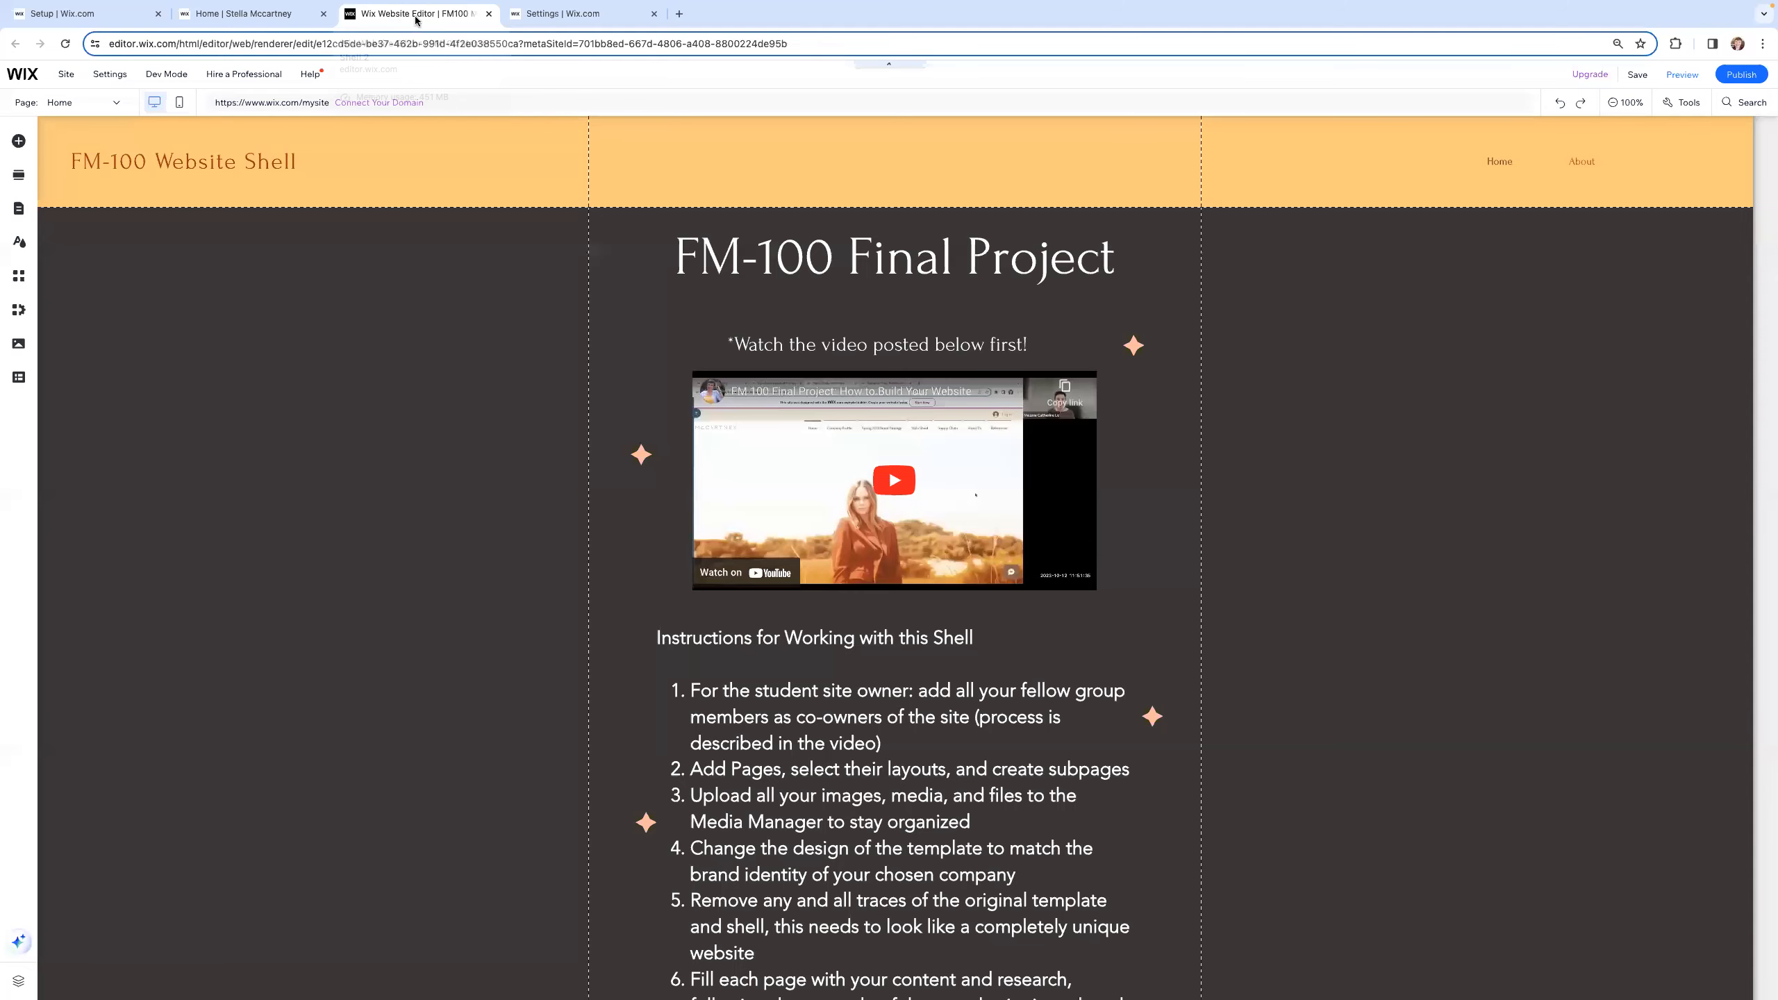
pyautogui.click(535, 16)
pyautogui.hotkey('ctrl', 'w')
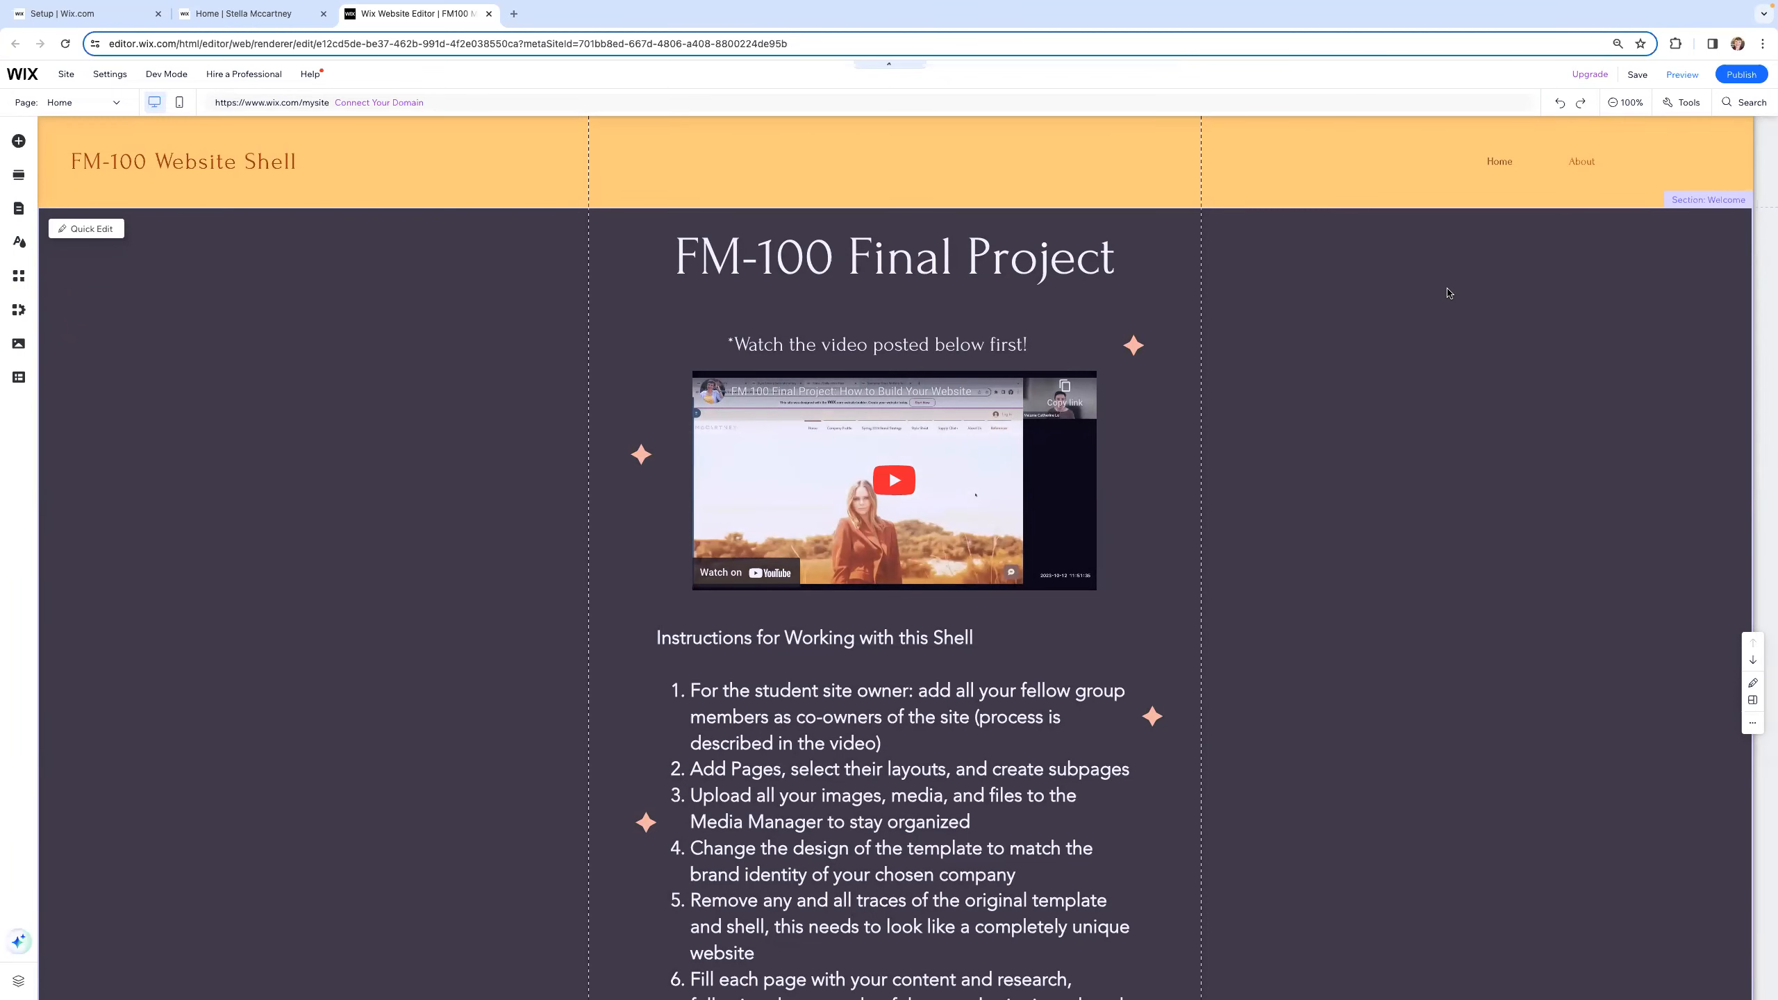
# Step: Review the shell's home page in the editor, from the final project instructions to the category image grid
pyautogui.scroll(-4, 1448, 294)
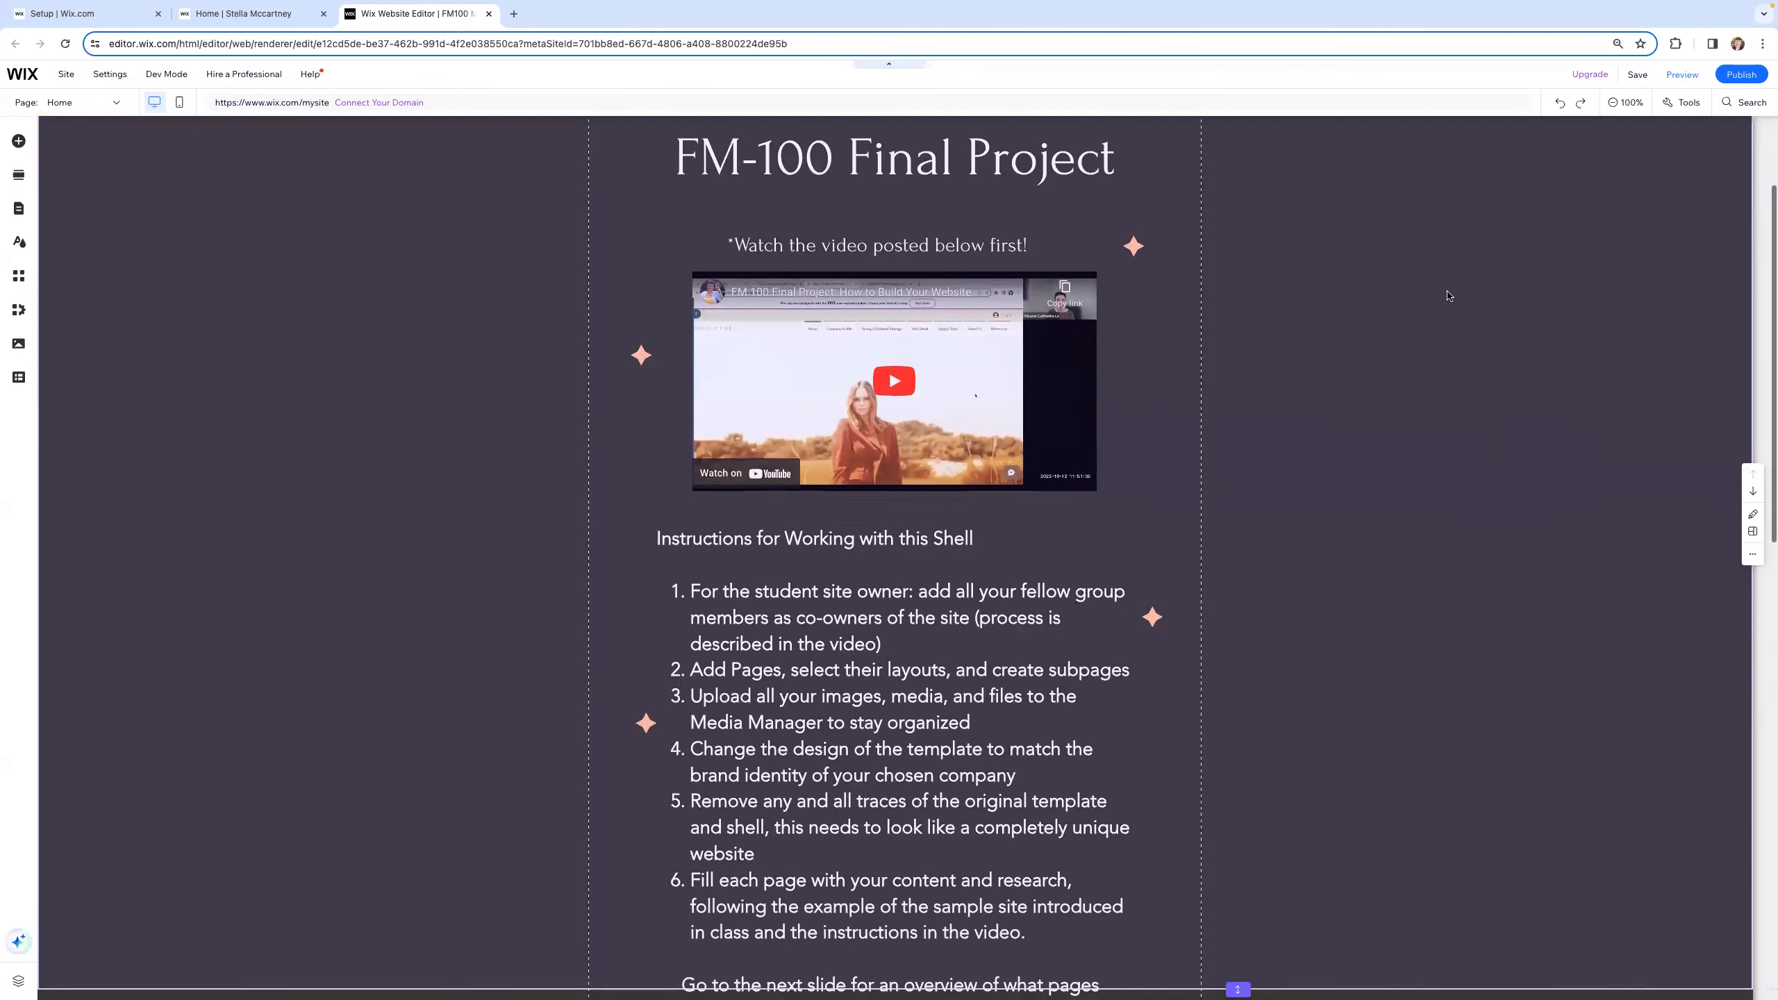
pyautogui.scroll(-1, 1448, 296)
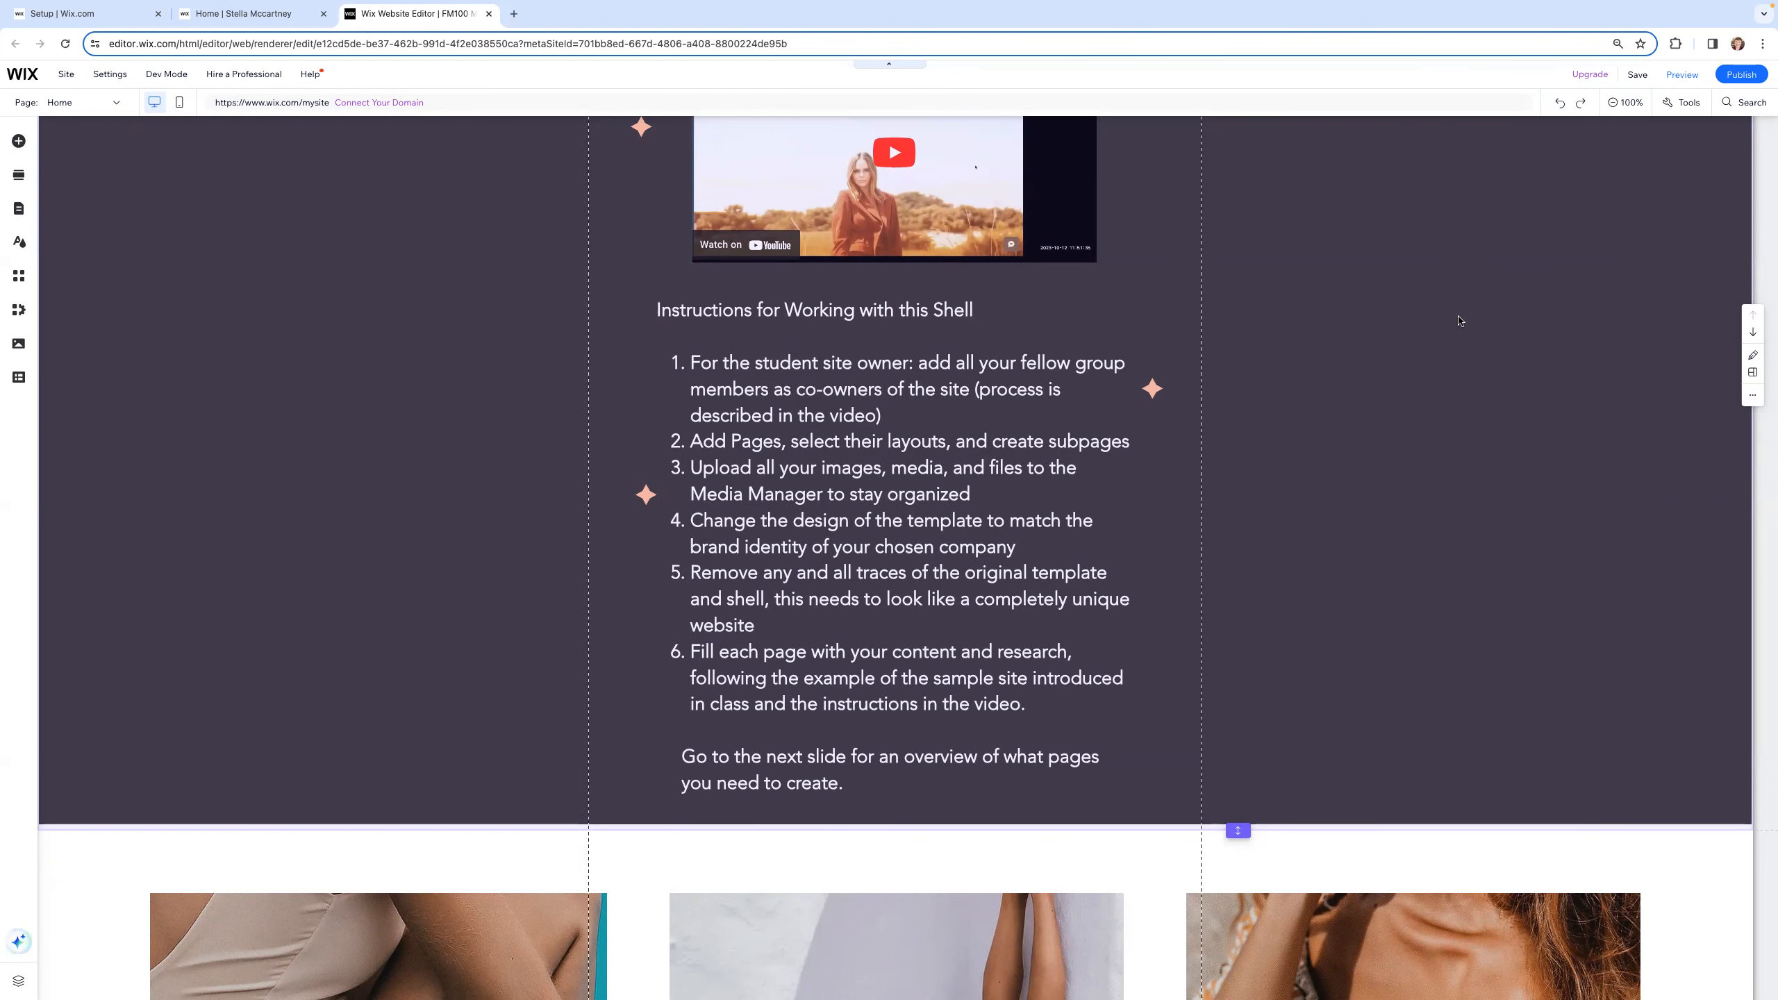
pyautogui.scroll(-3, 1459, 321)
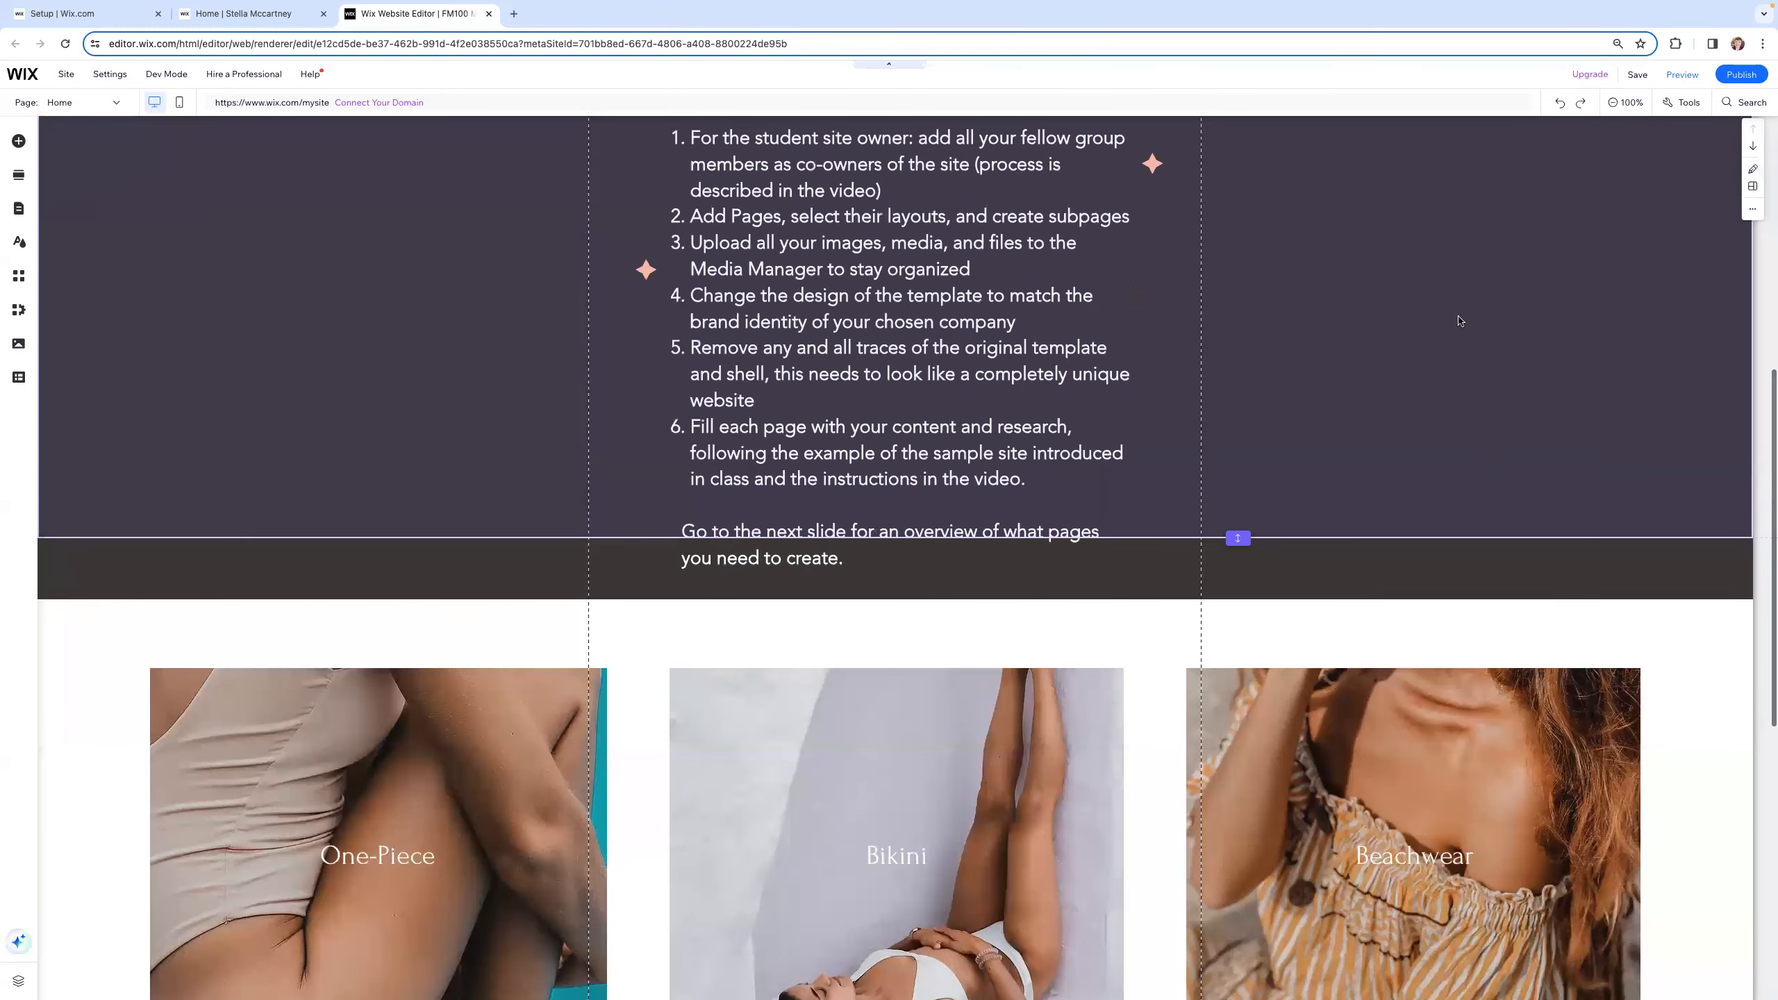
pyautogui.scroll(-8, 1459, 321)
pyautogui.scroll(-2, 1460, 321)
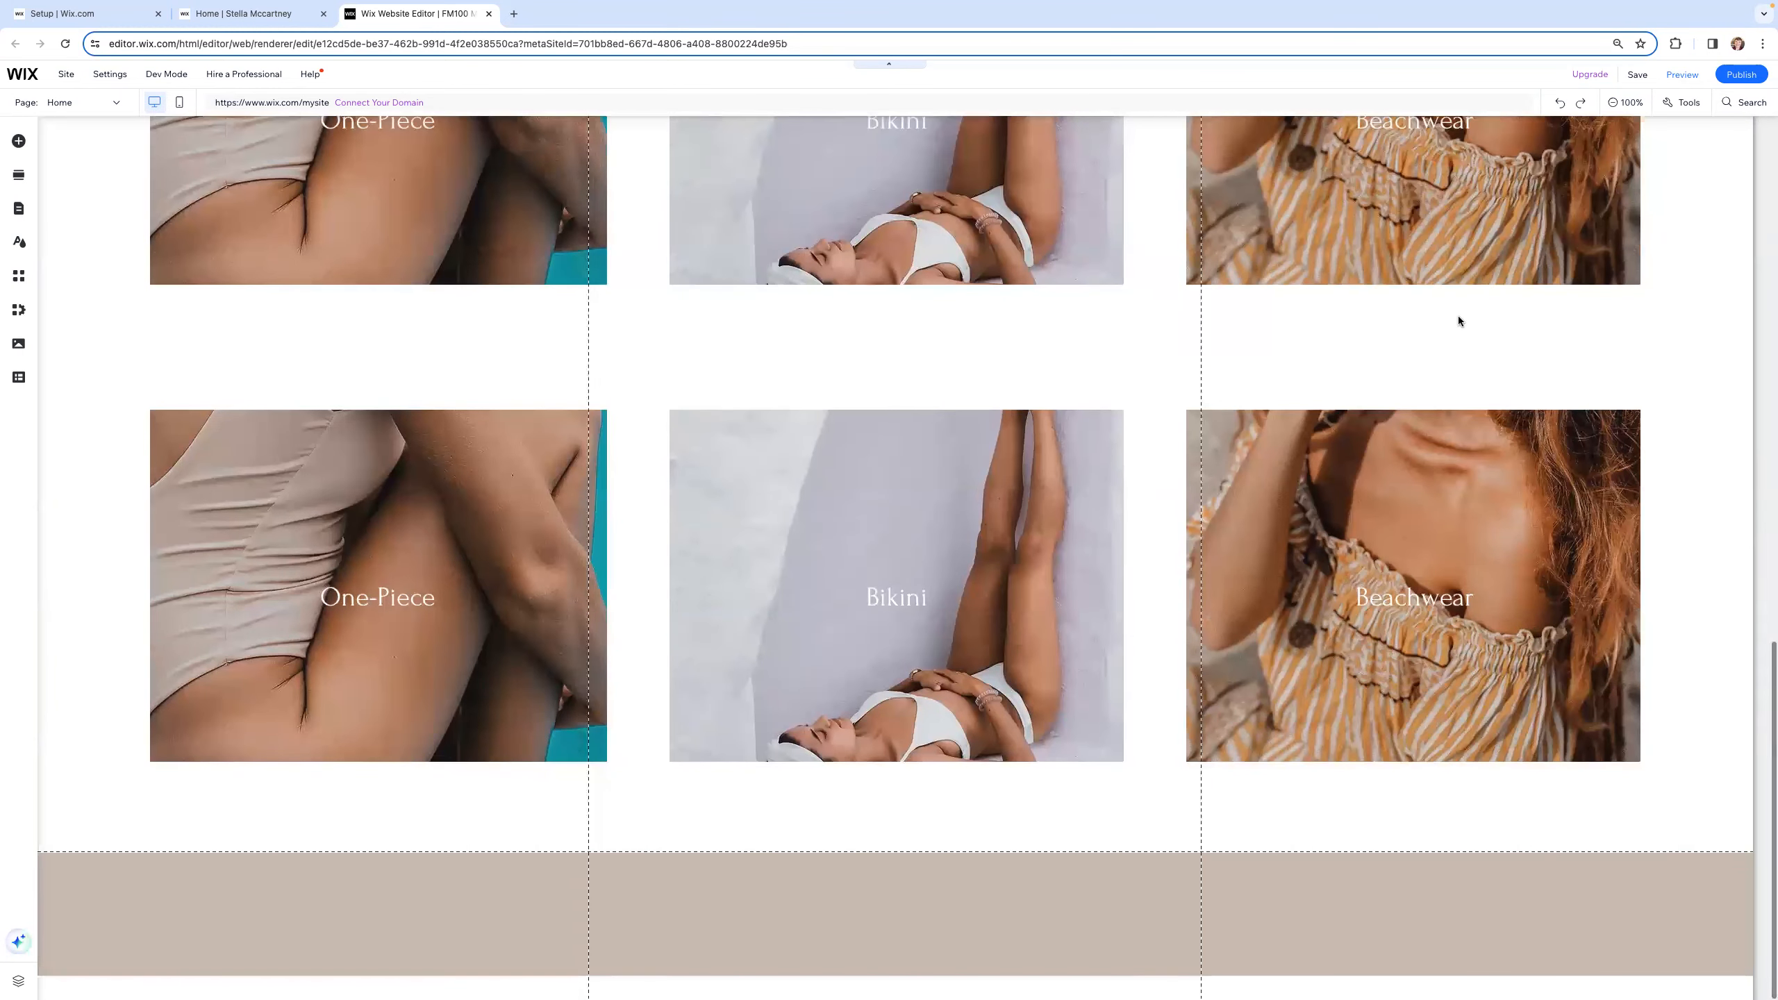
pyautogui.scroll(10, 791, 298)
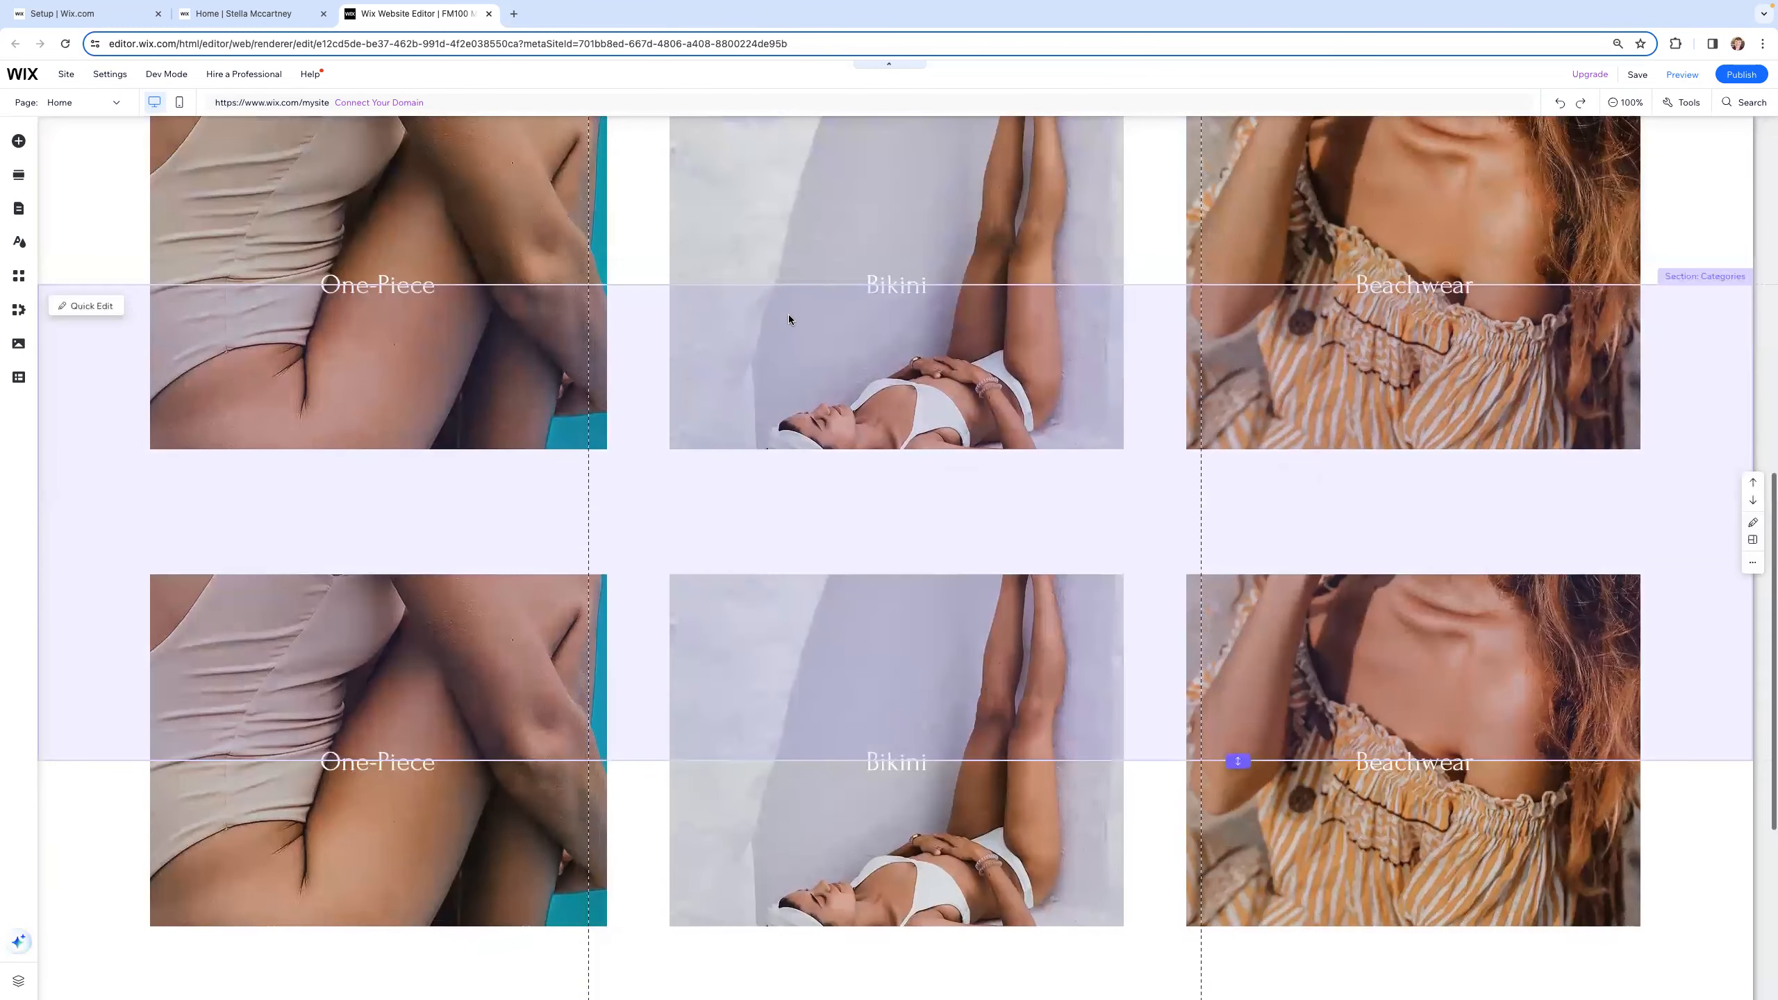
pyautogui.scroll(4, 789, 319)
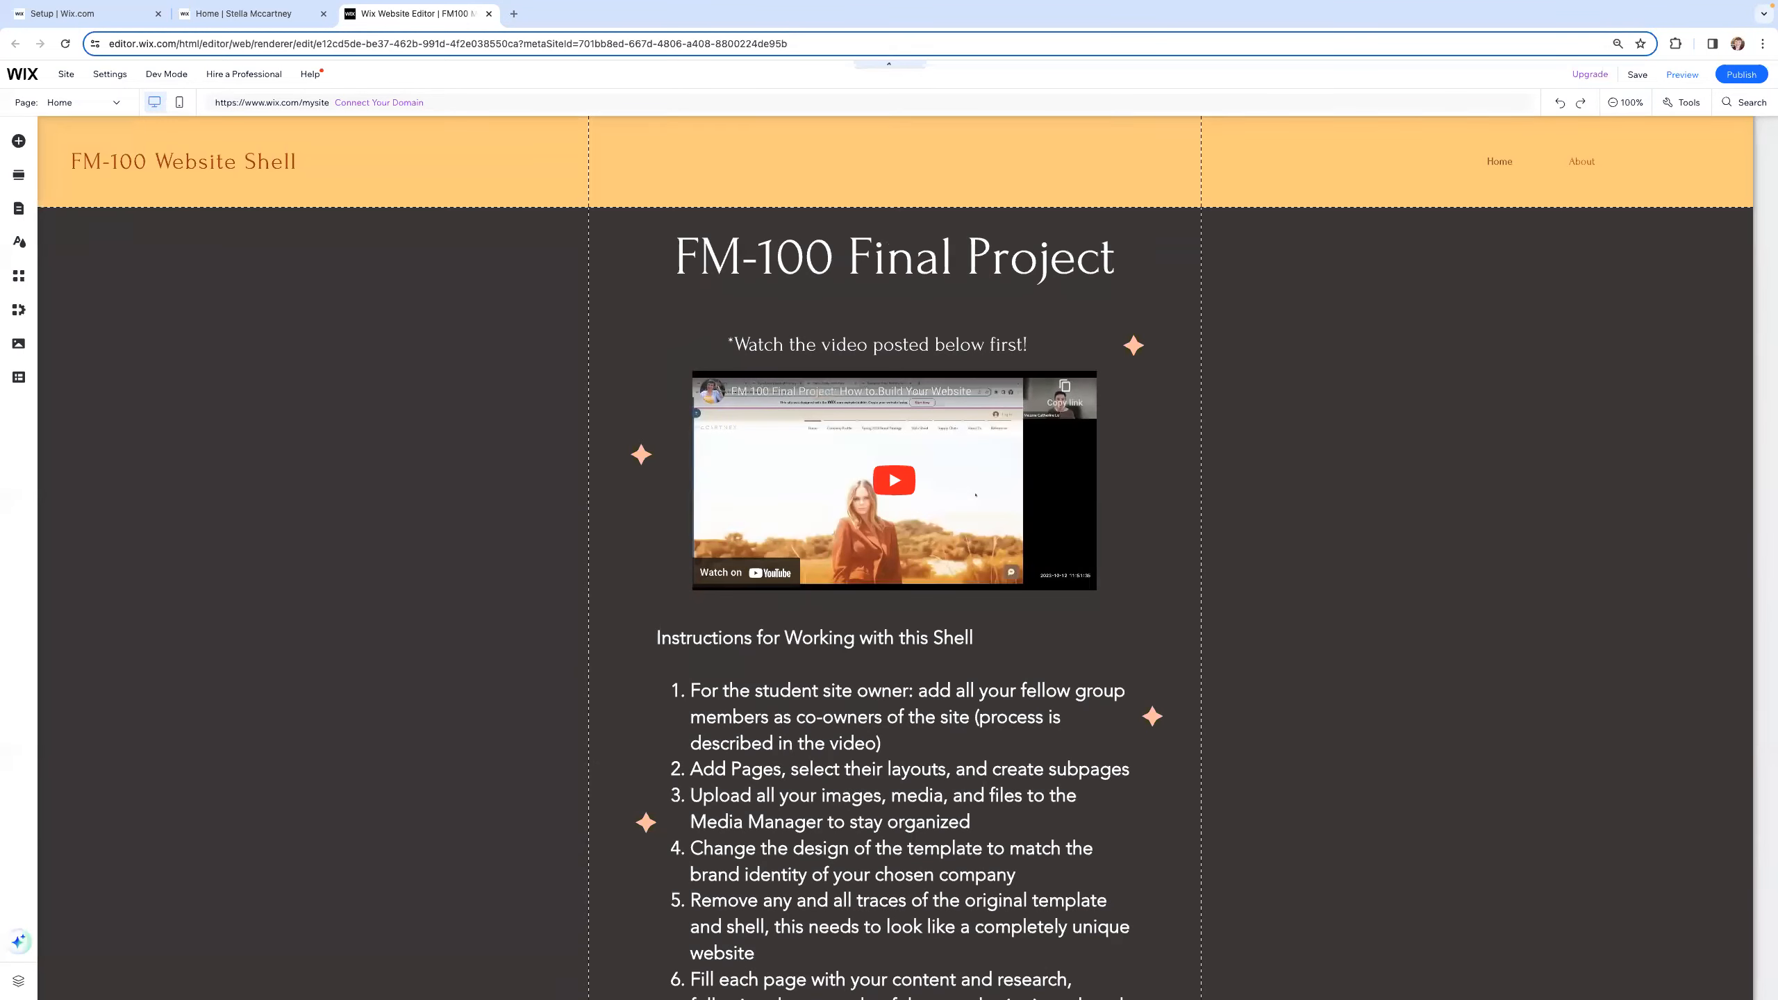
# Step: Switch the editor to the About page and examine its image, paragraph text and footer
pyautogui.click(116, 102)
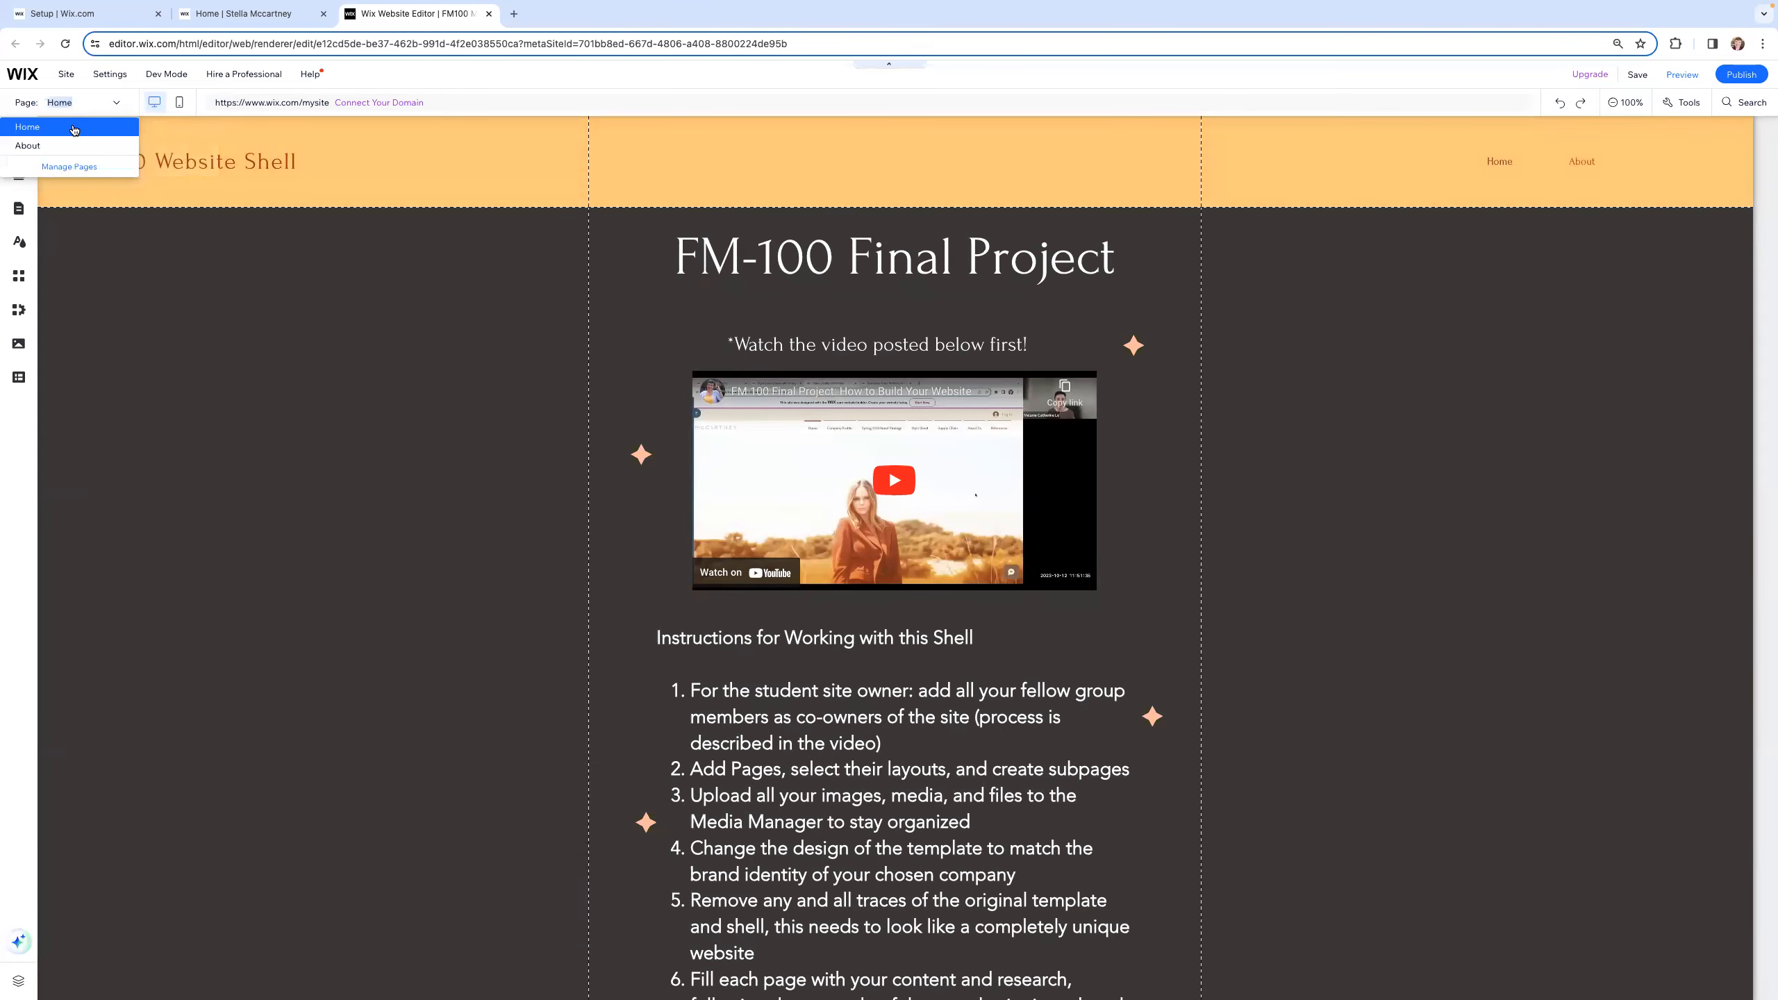
pyautogui.click(46, 145)
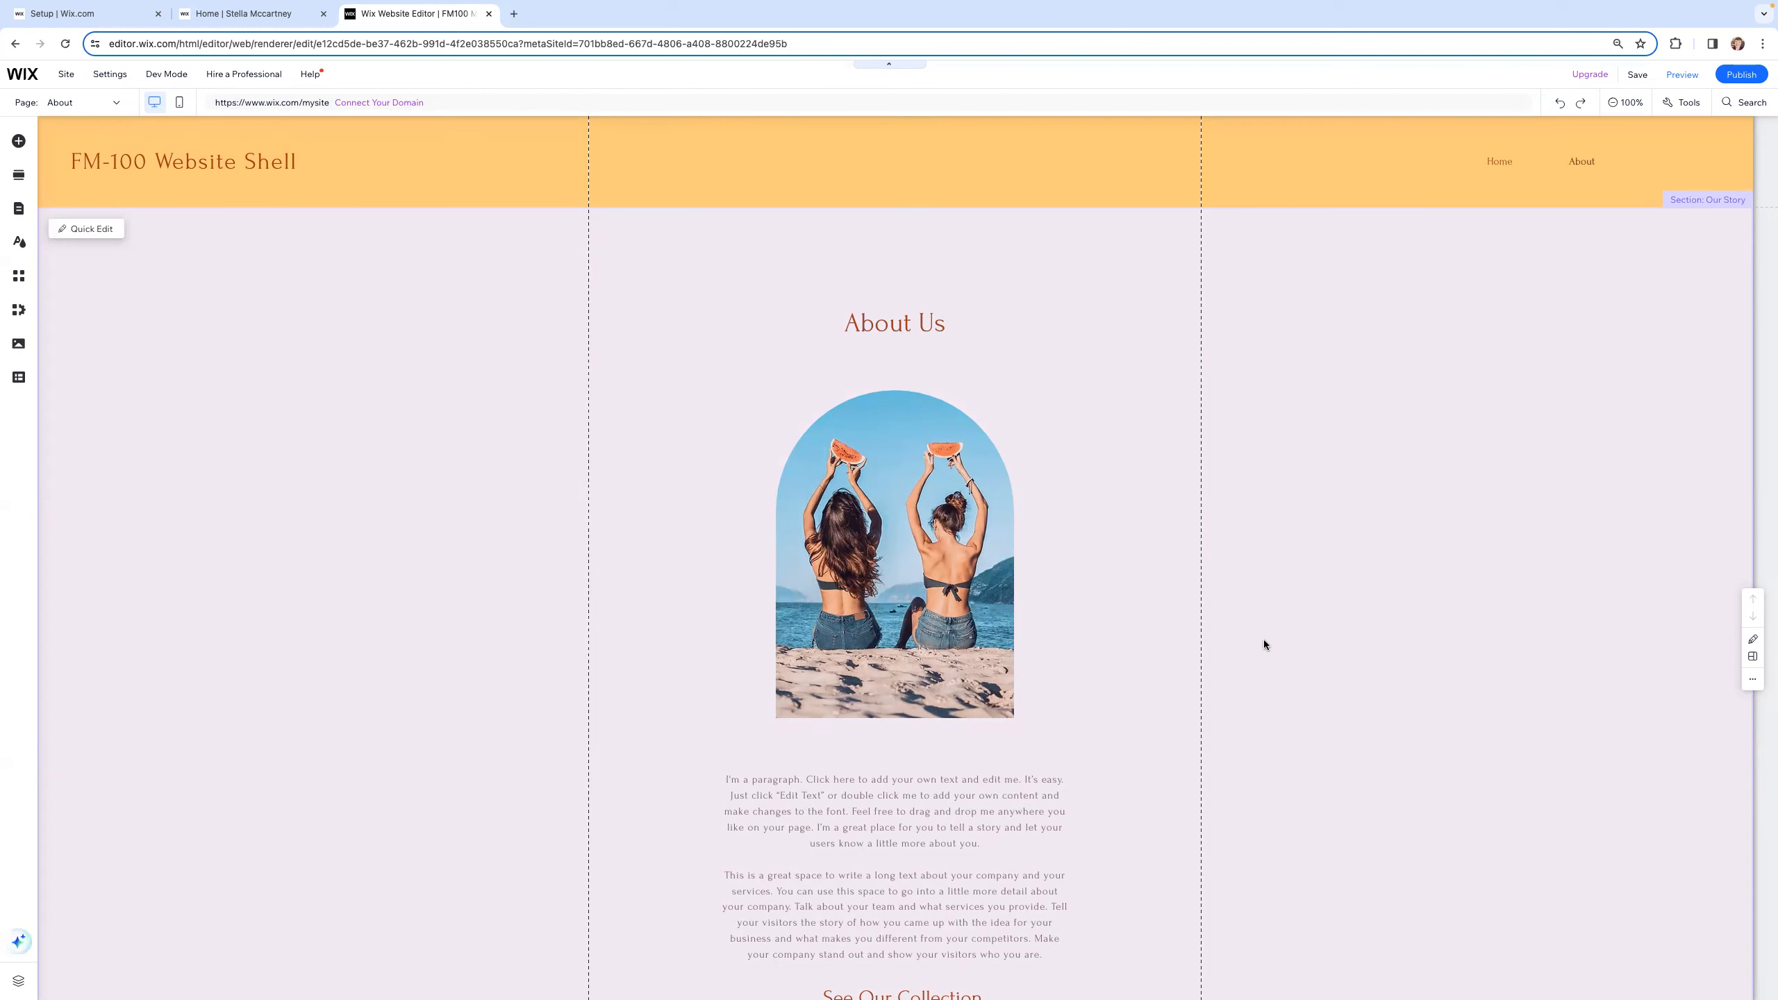
pyautogui.scroll(-3, 1194, 478)
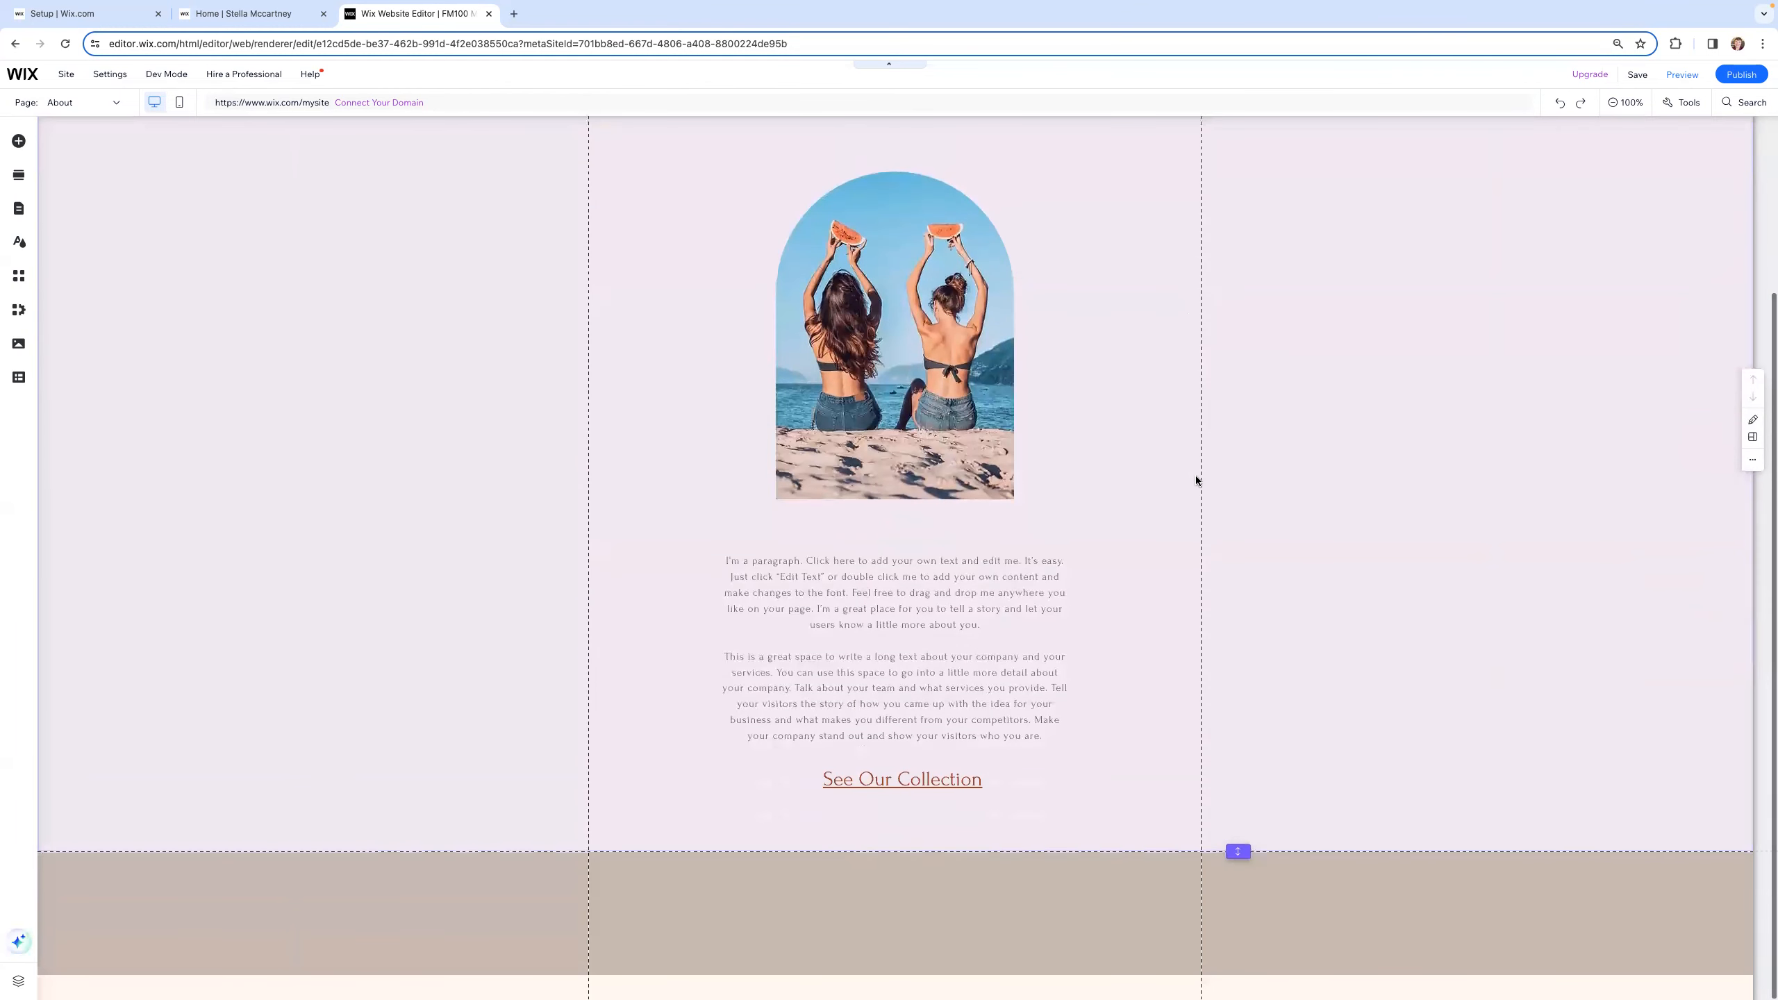
pyautogui.scroll(3, 1194, 475)
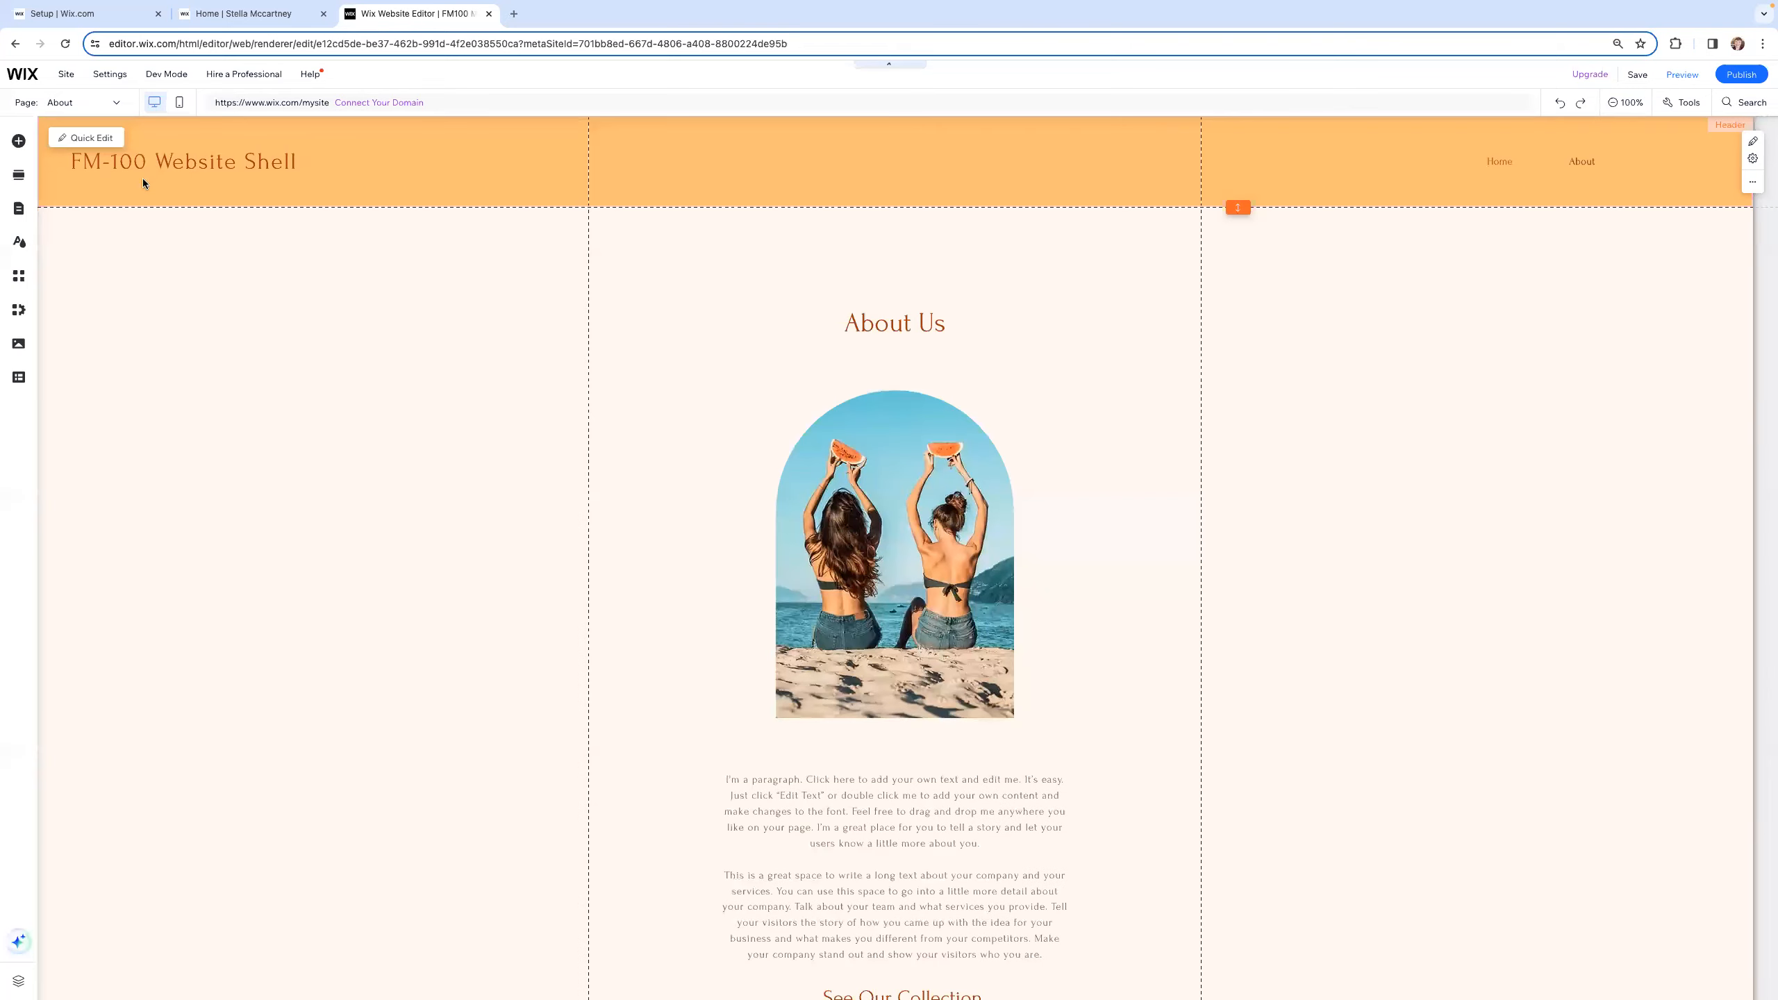
# Step: Switch the editor to the Home page and review the instructions for working with the shell
pyautogui.click(103, 103)
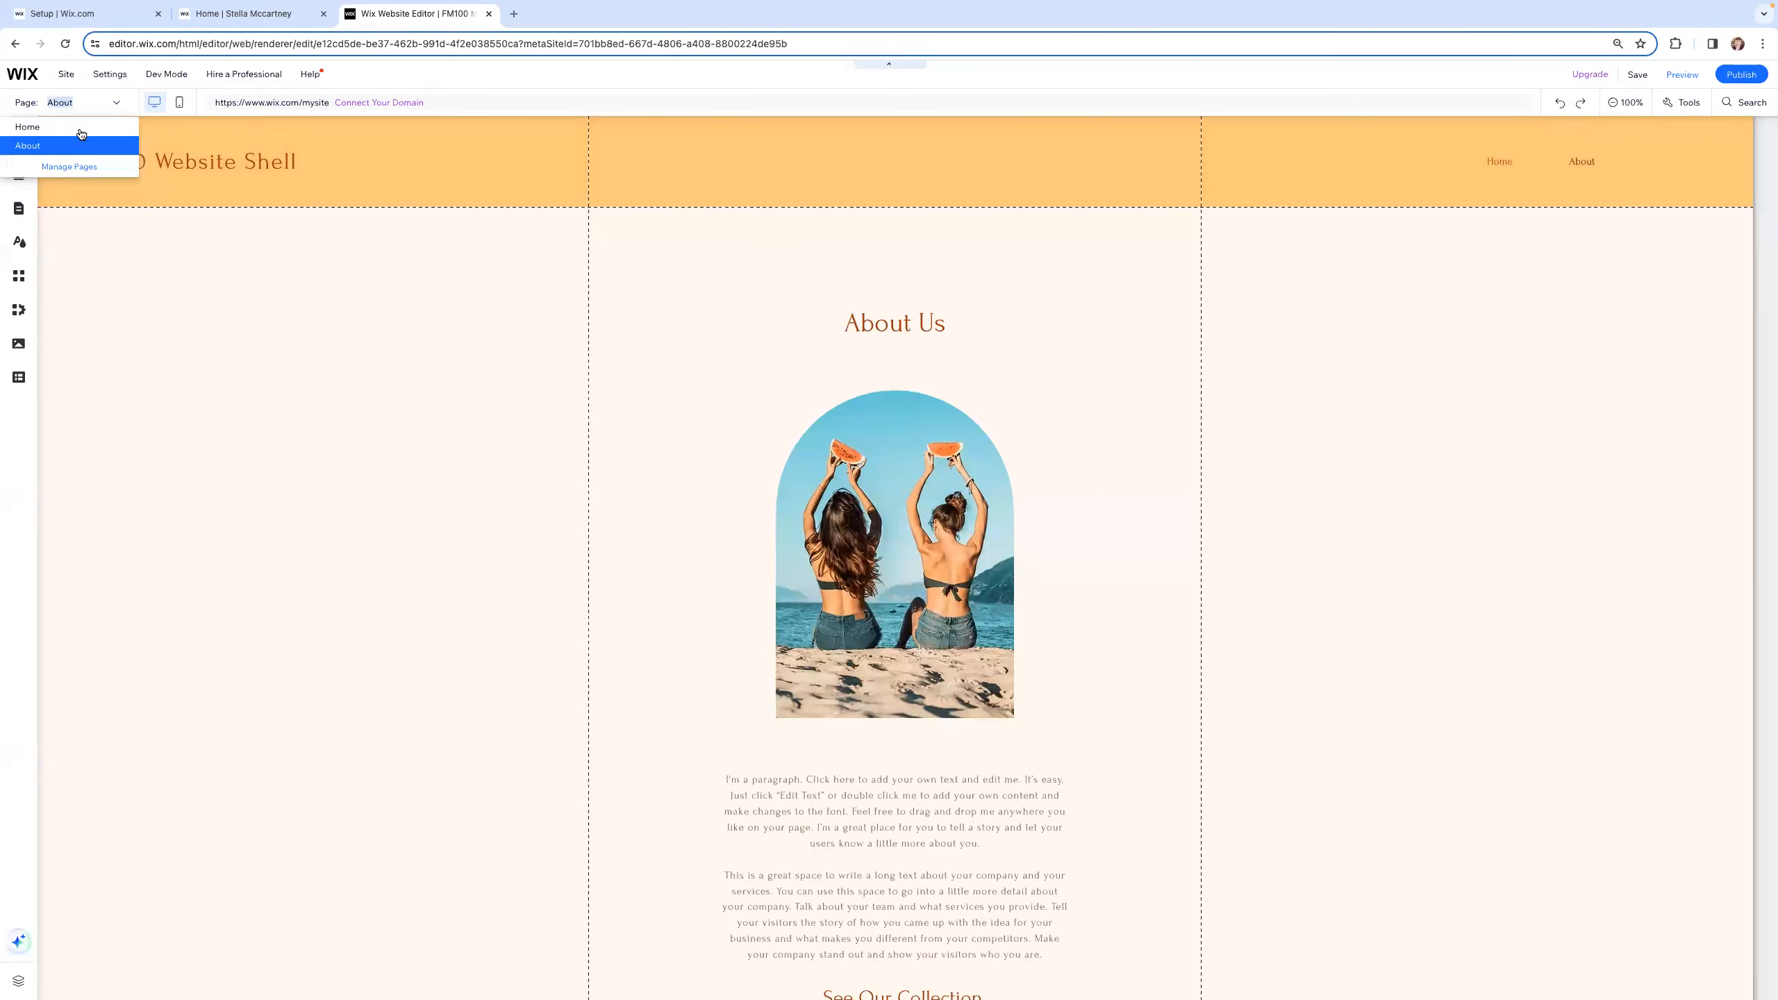
pyautogui.click(41, 127)
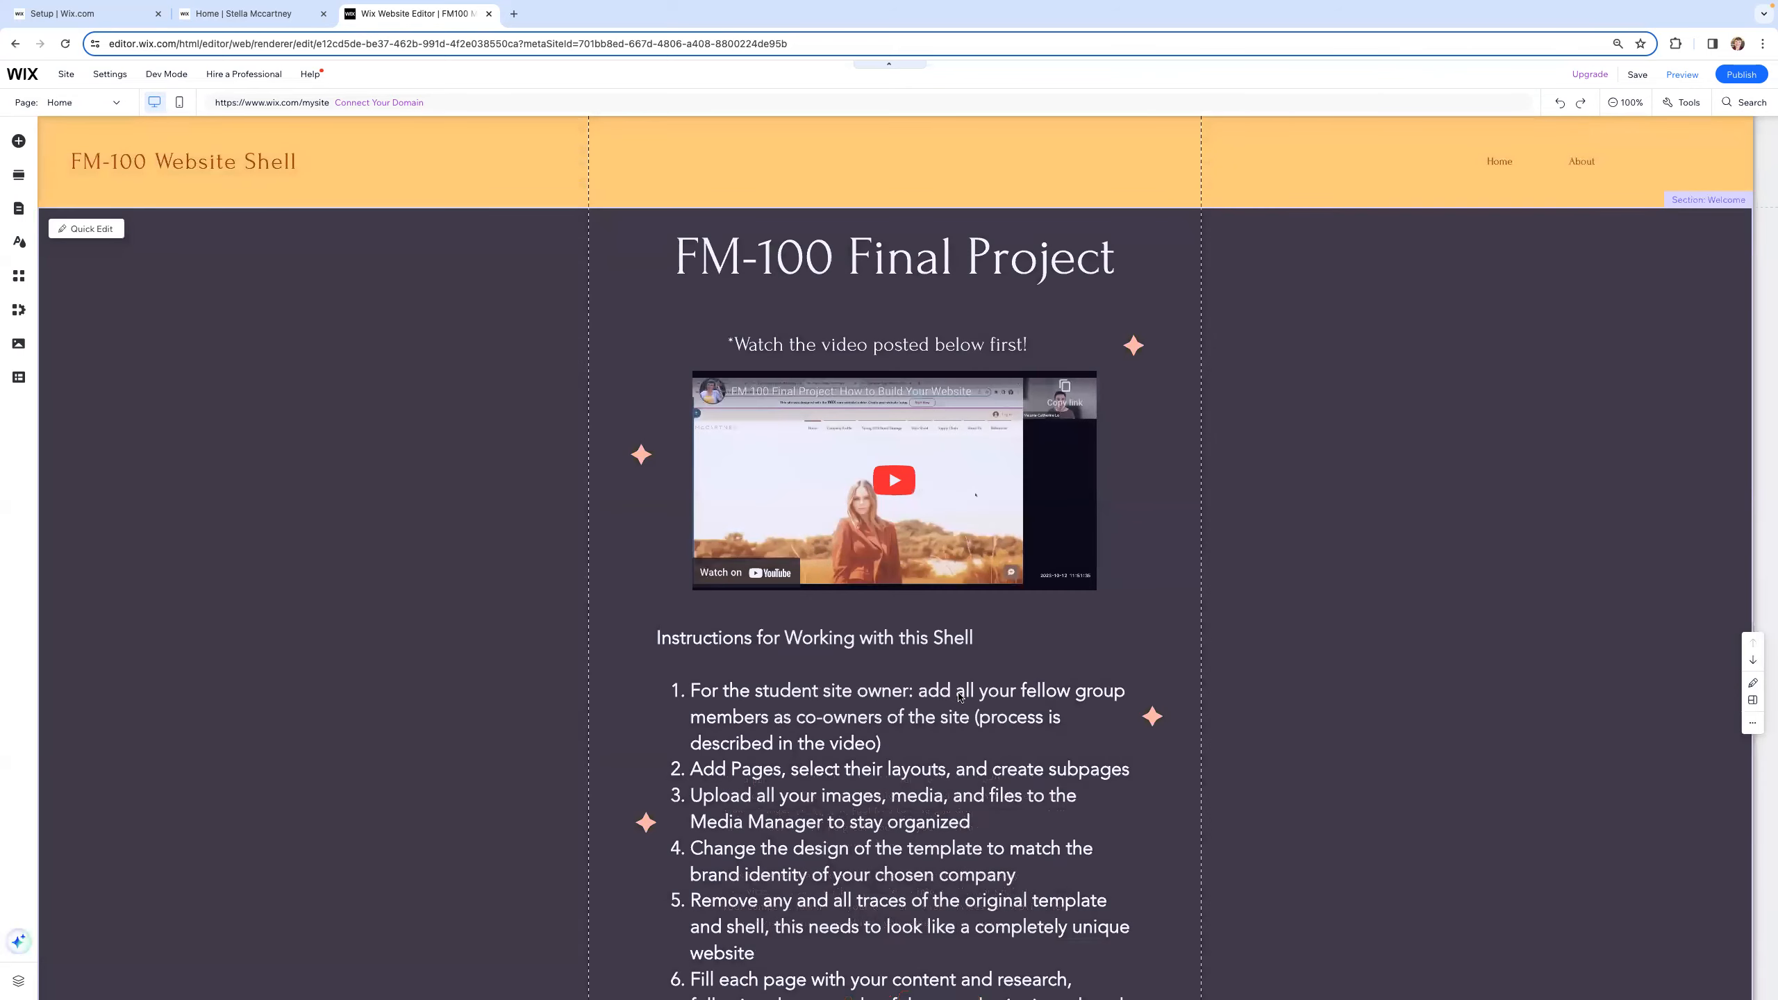
pyautogui.scroll(-3, 1008, 725)
pyautogui.scroll(-1, 1013, 722)
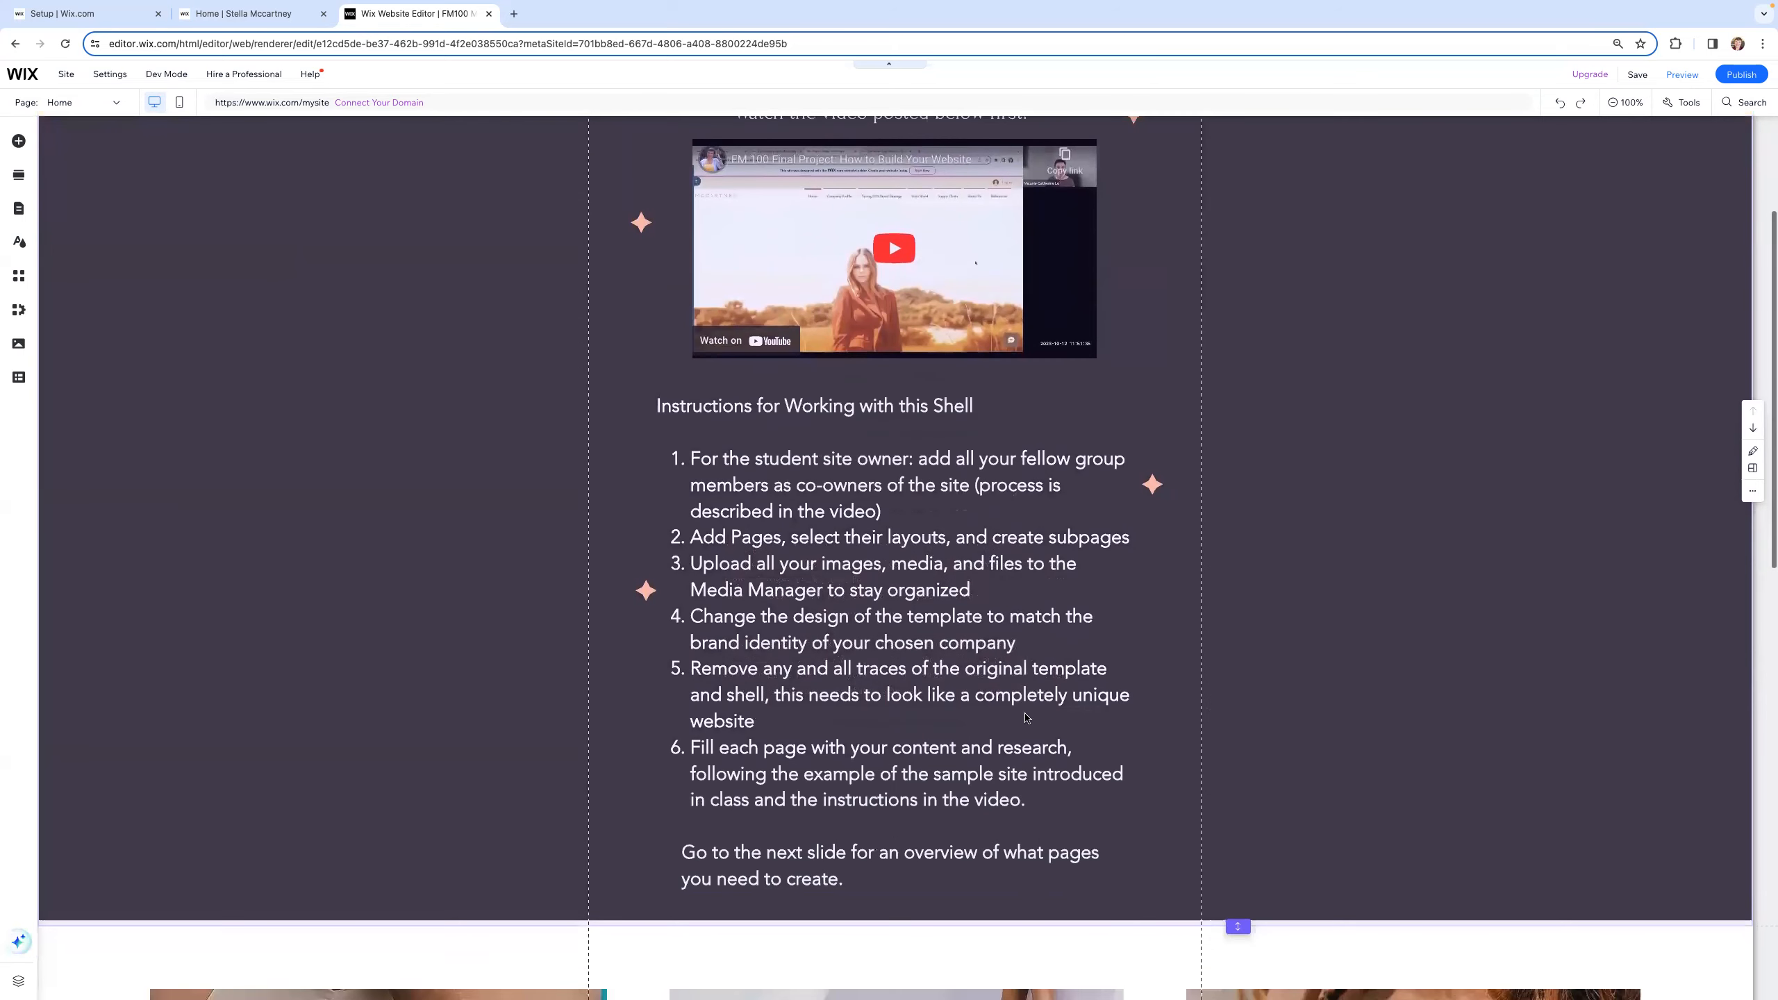
pyautogui.scroll(4, 1157, 538)
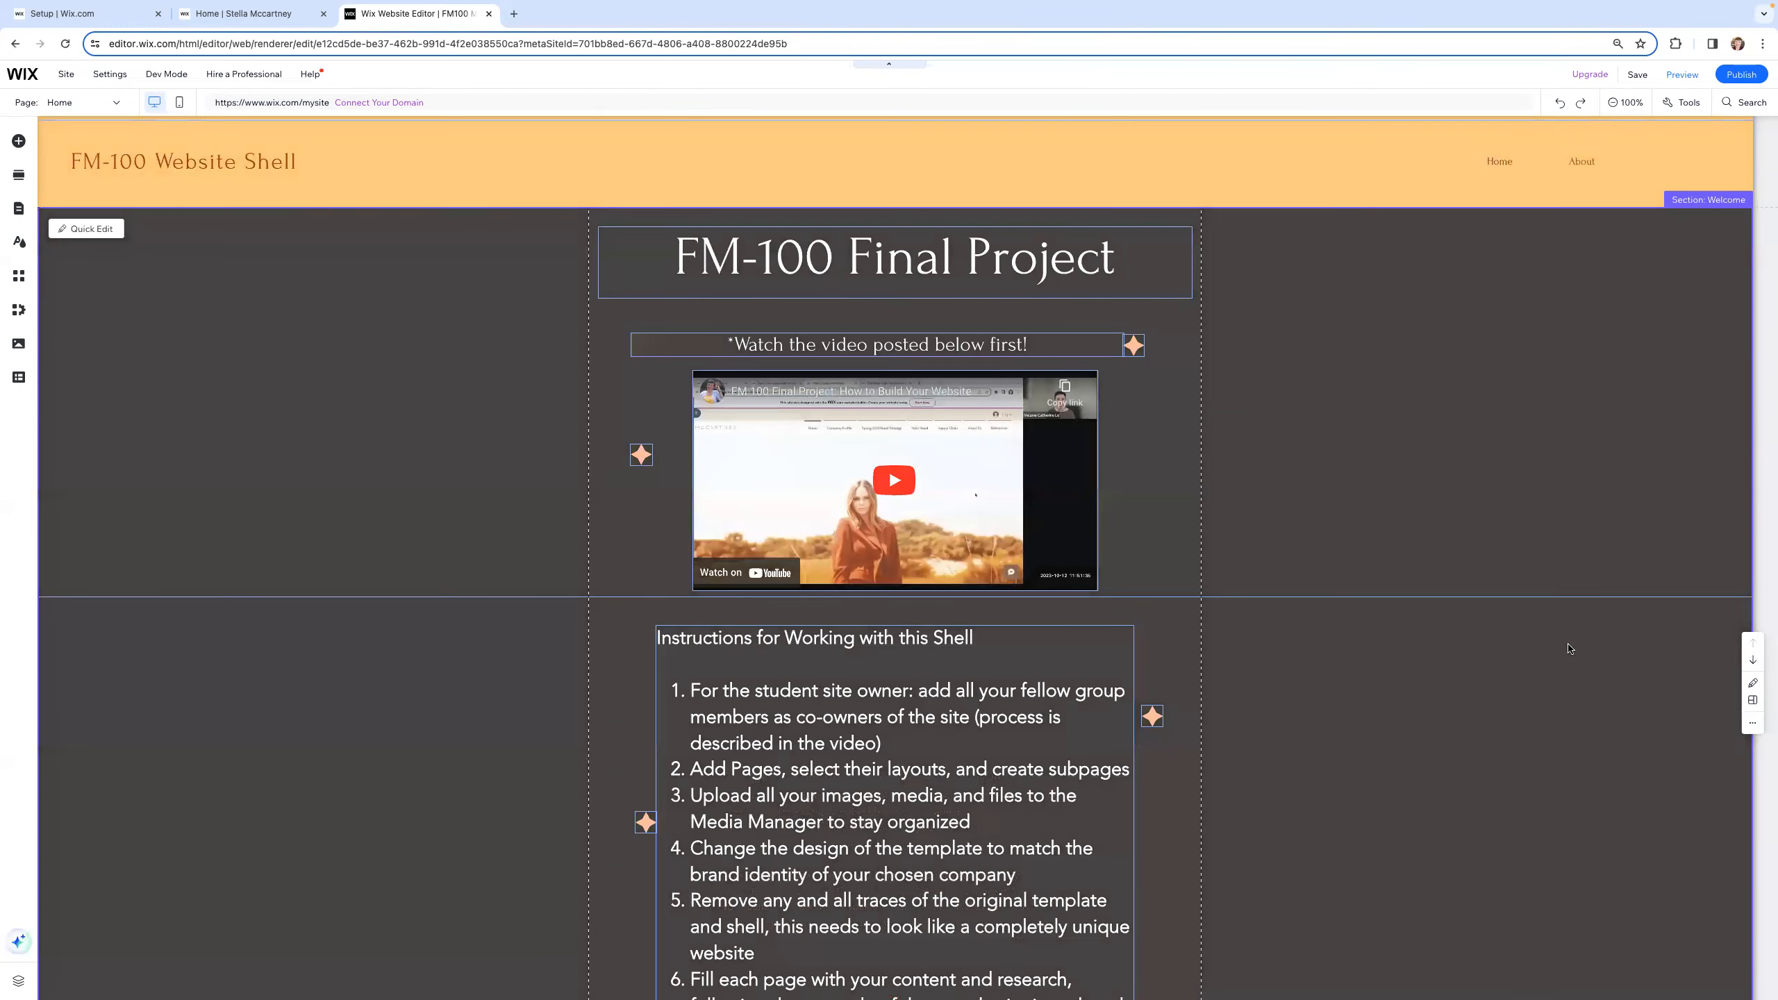
# Step: Select the welcome slideshow and show its second slide with the list of required pages
pyautogui.click(1492, 765)
pyautogui.scroll(-5, 1491, 765)
pyautogui.scroll(1, 1492, 765)
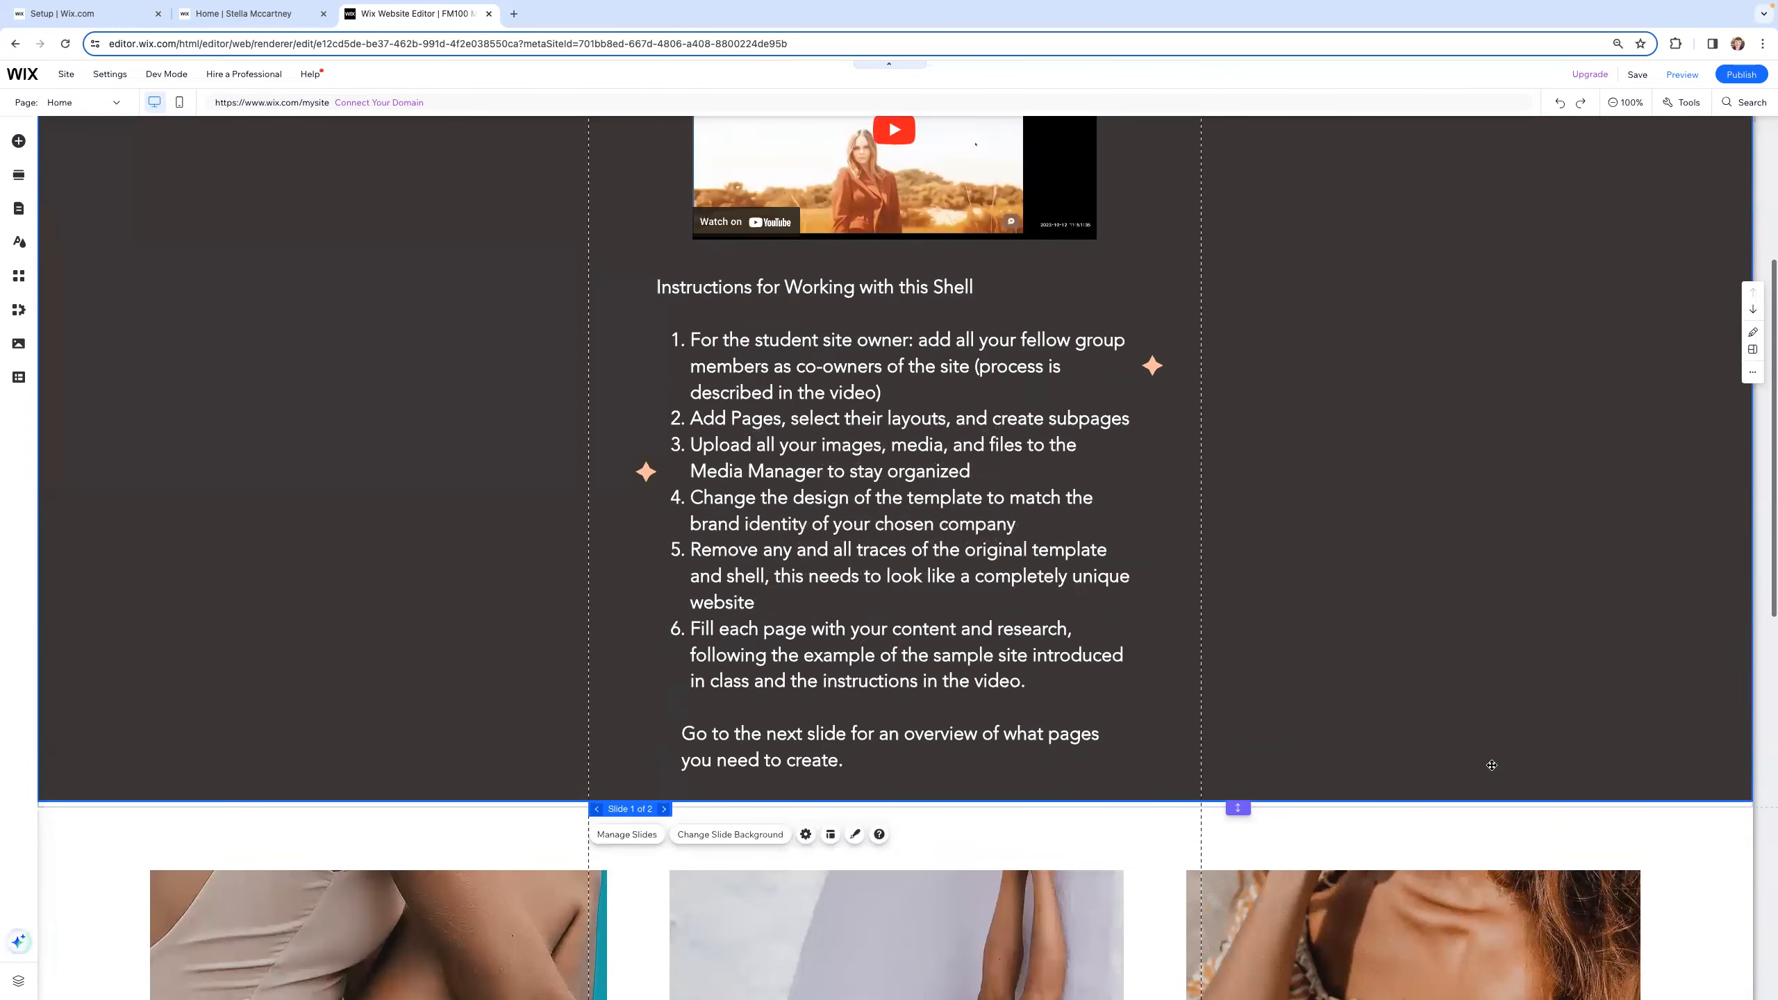
pyautogui.scroll(-1, 1000, 542)
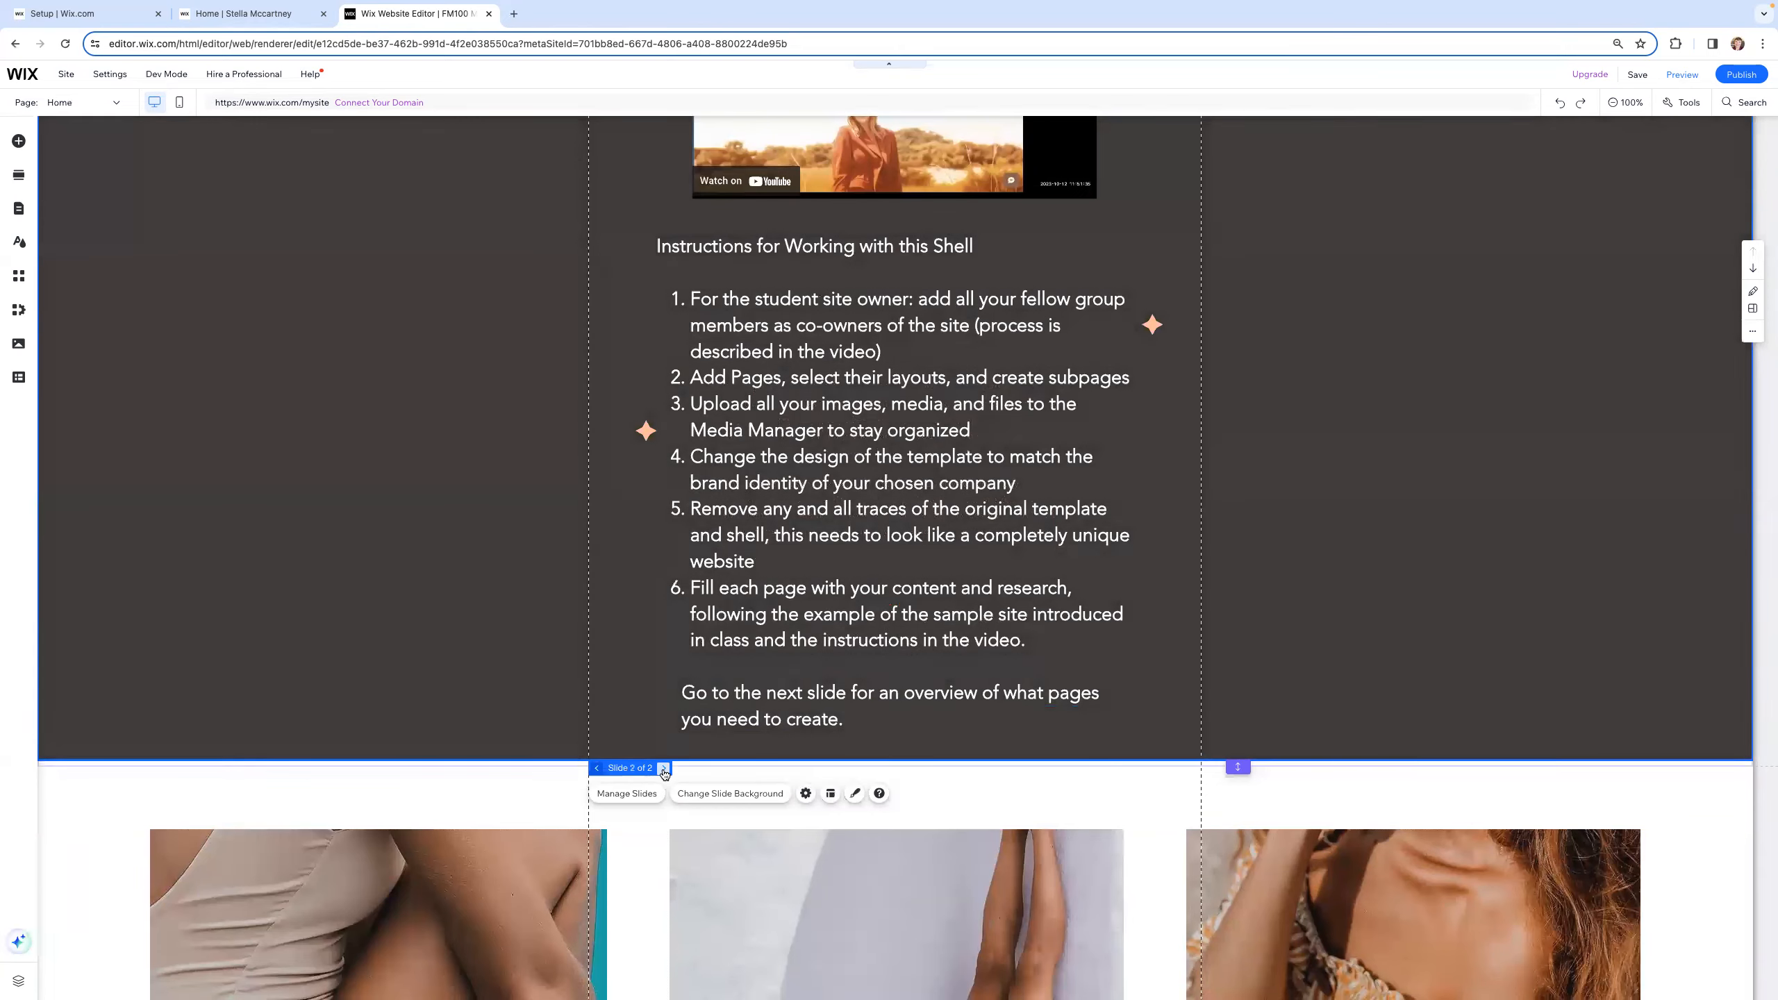
pyautogui.click(664, 769)
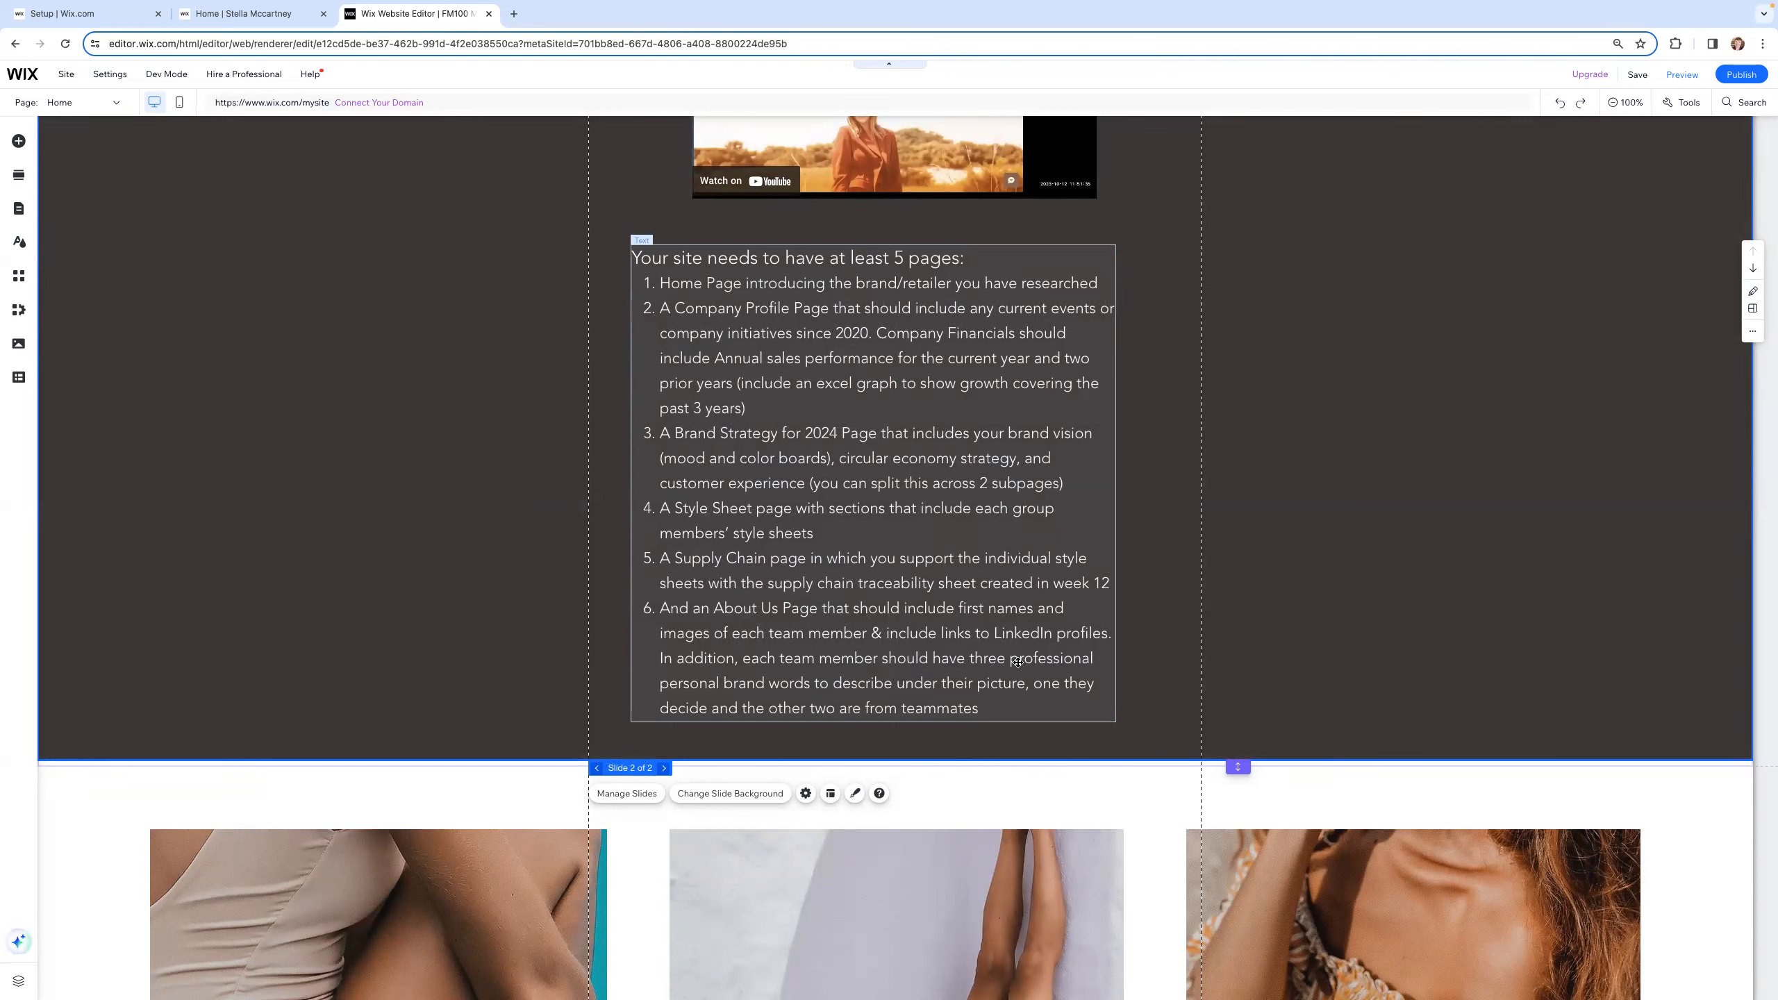
# Step: Switch to the Stella McCartney sample site and review its home page down to the footer
pyautogui.click(599, 531)
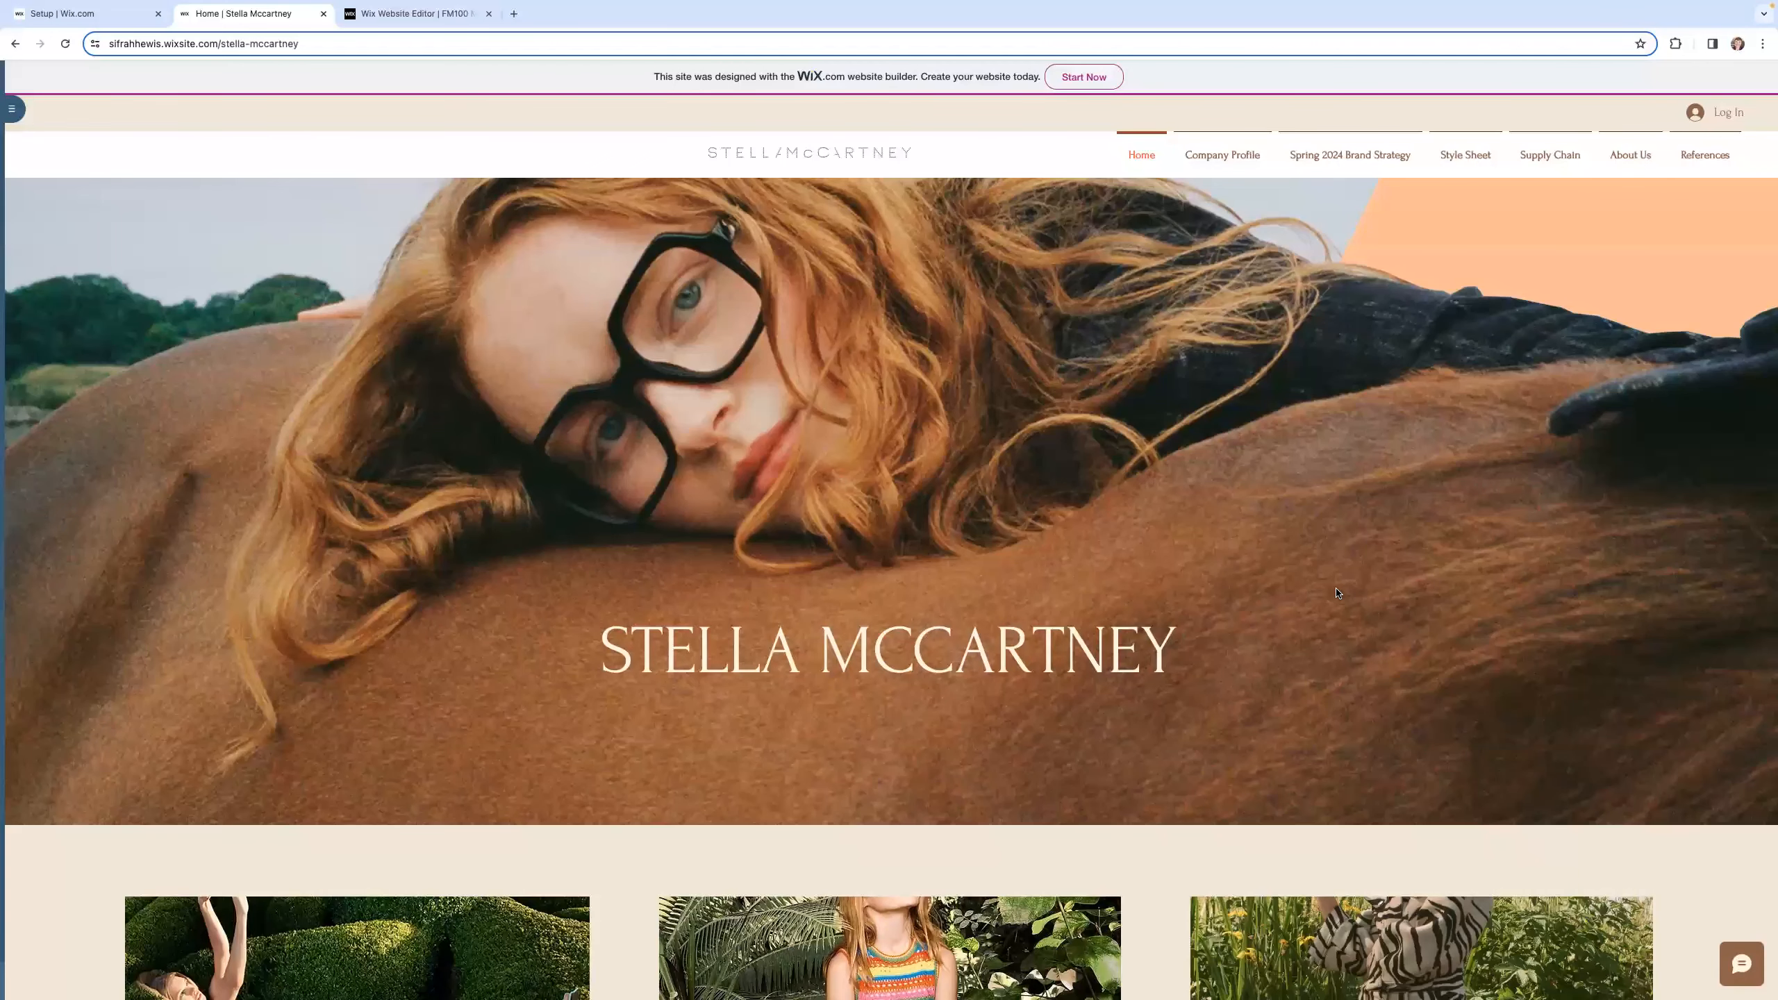
pyautogui.scroll(-1, 1337, 592)
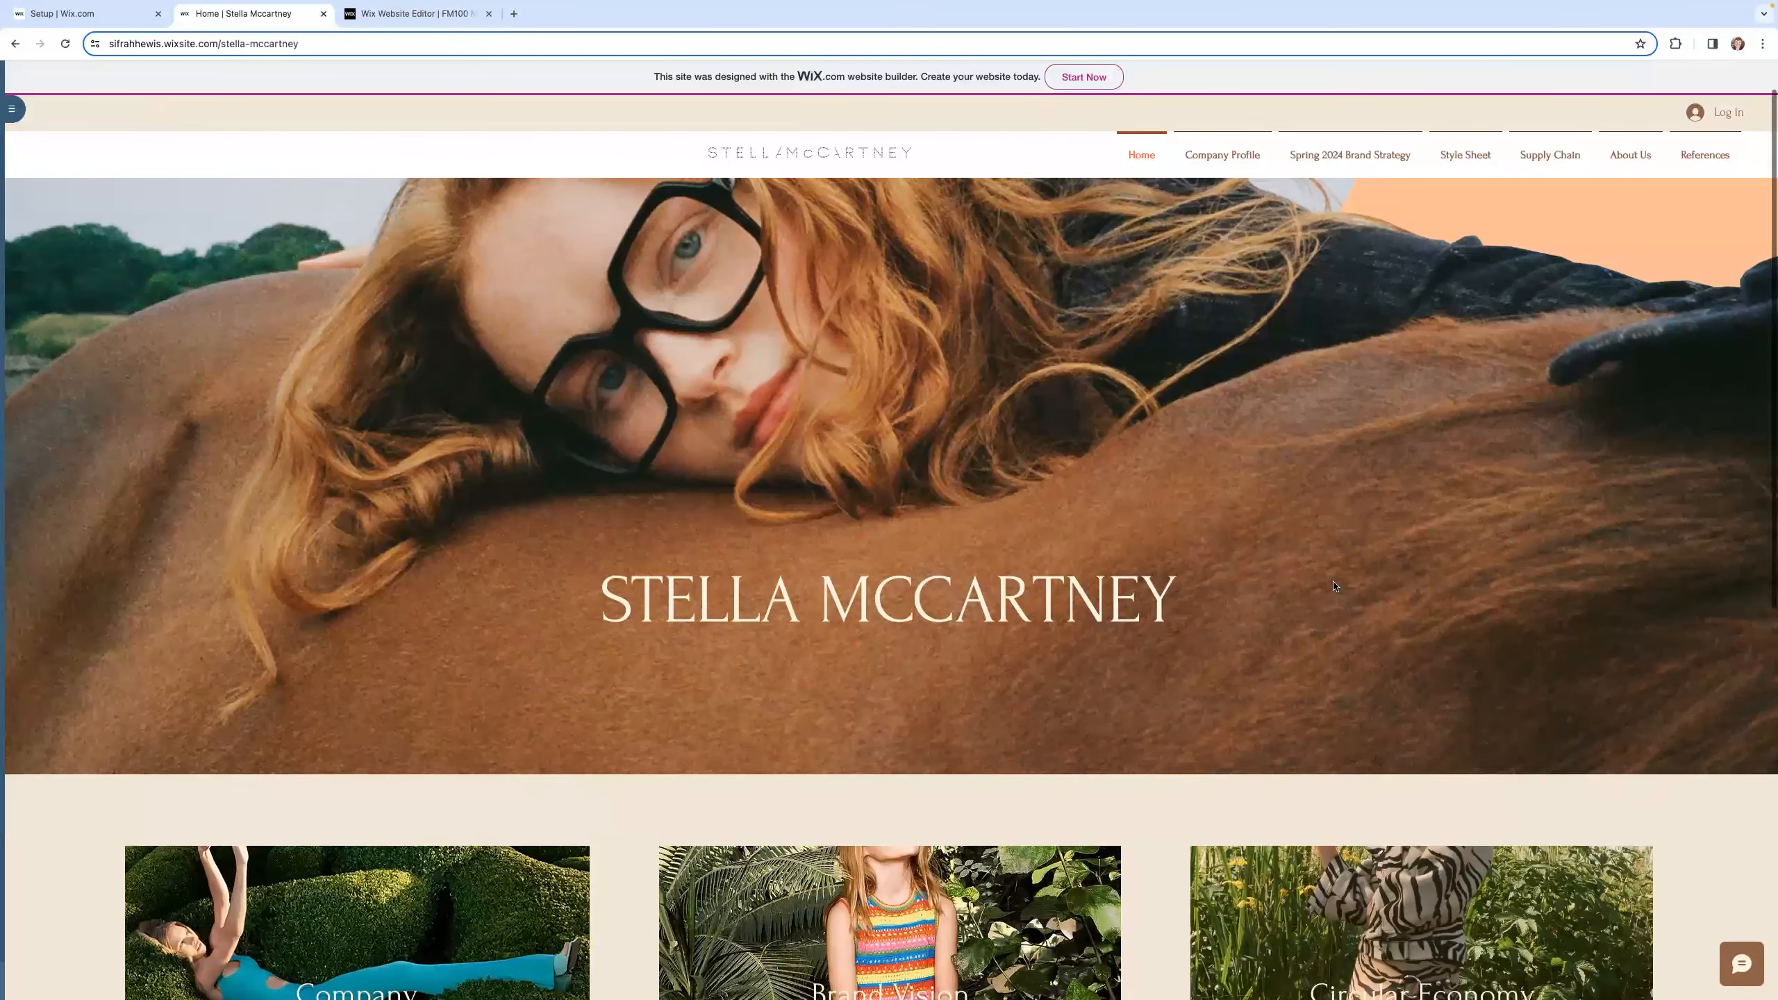
pyautogui.scroll(-8, 1334, 587)
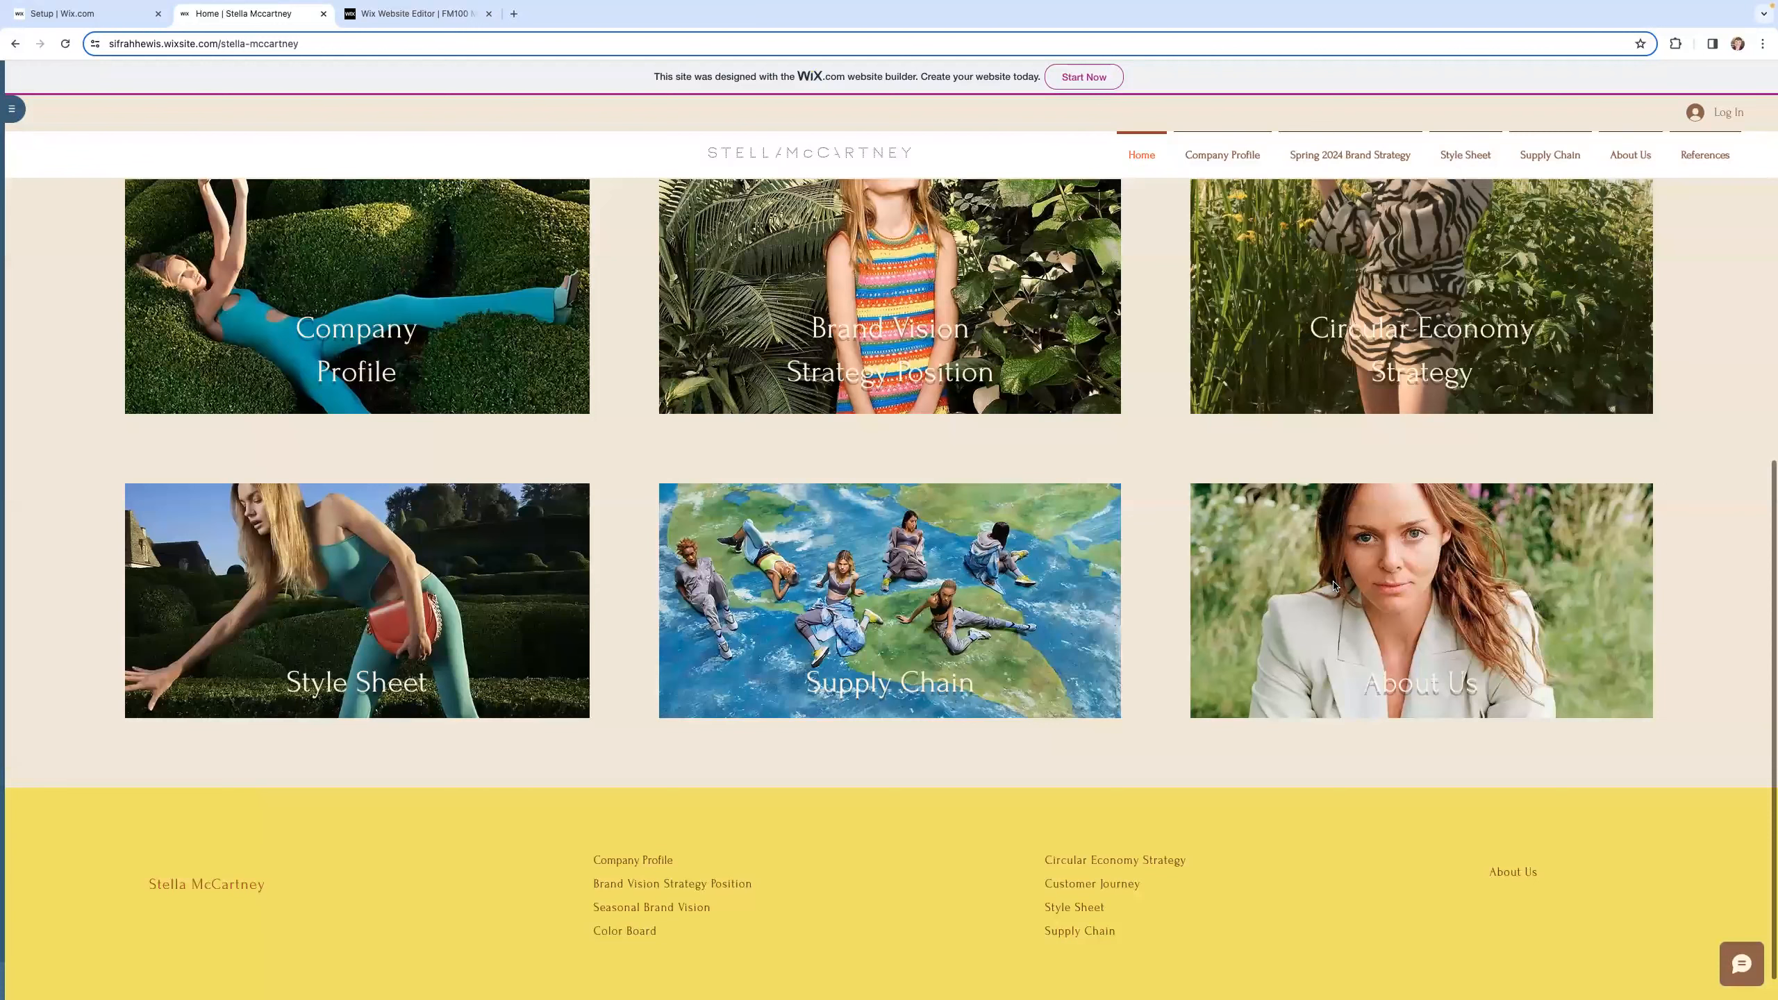
pyautogui.scroll(10, 1444, 495)
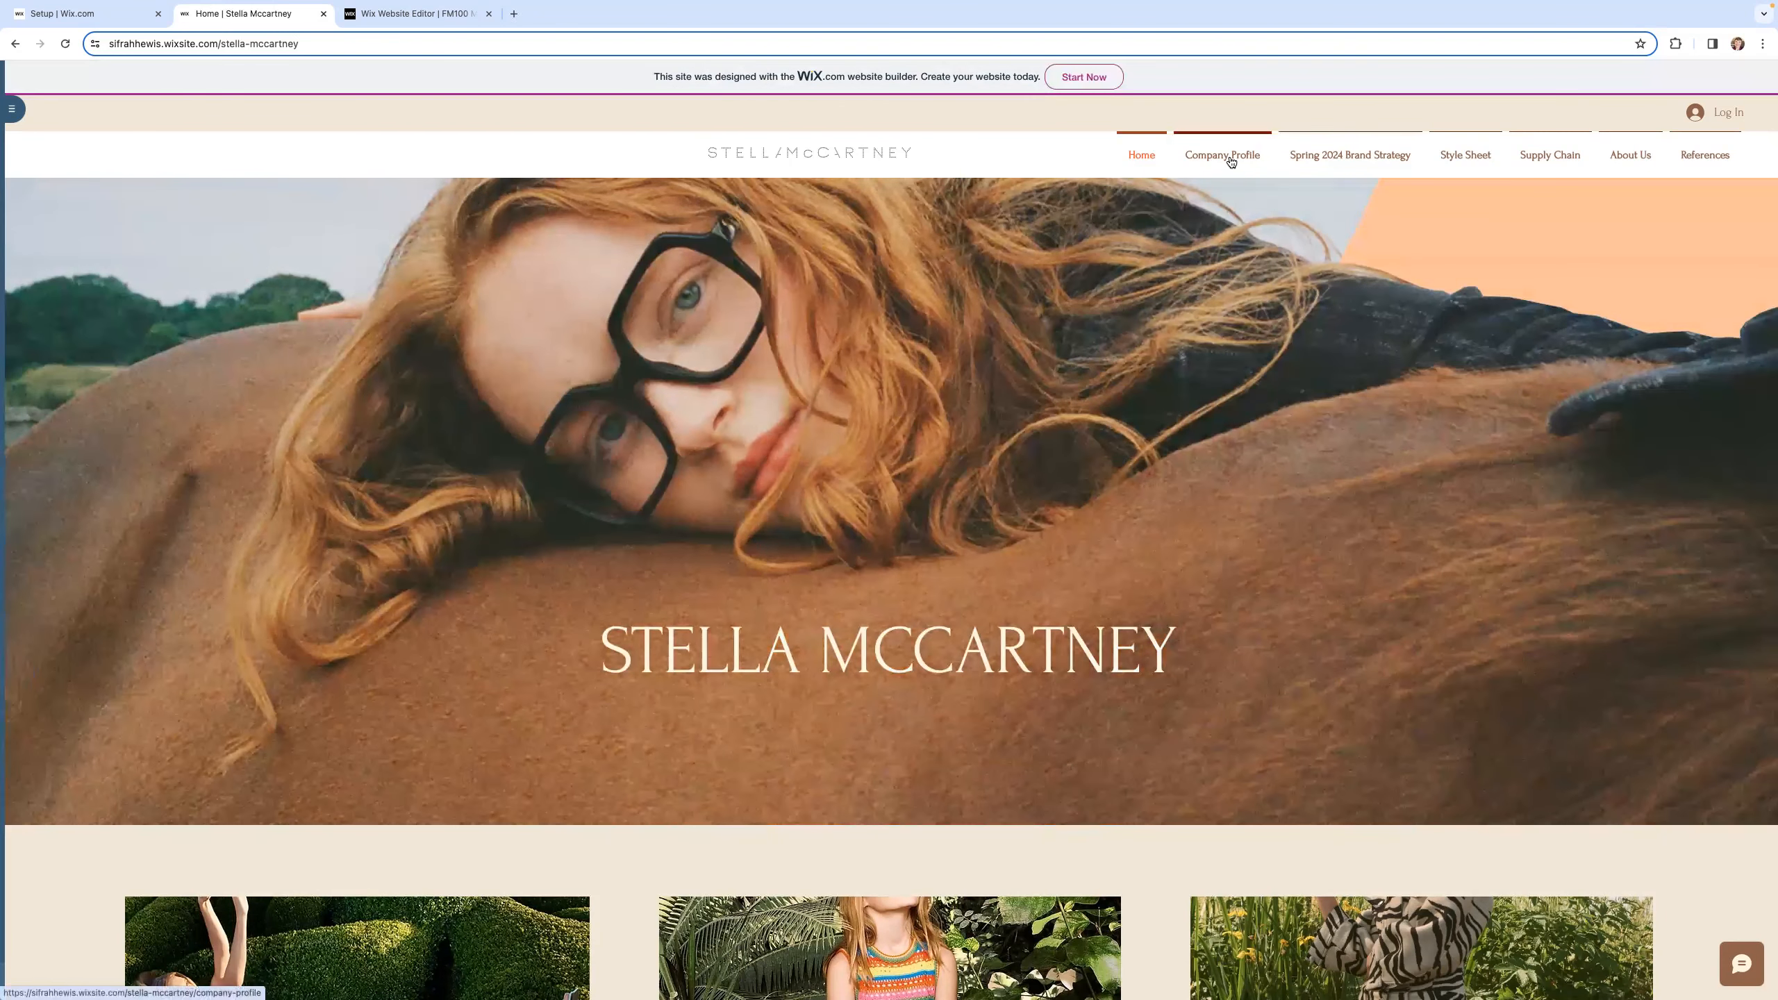
# Step: View the sample site's Company Profile page and open its Style Sheet page
pyautogui.click(1231, 162)
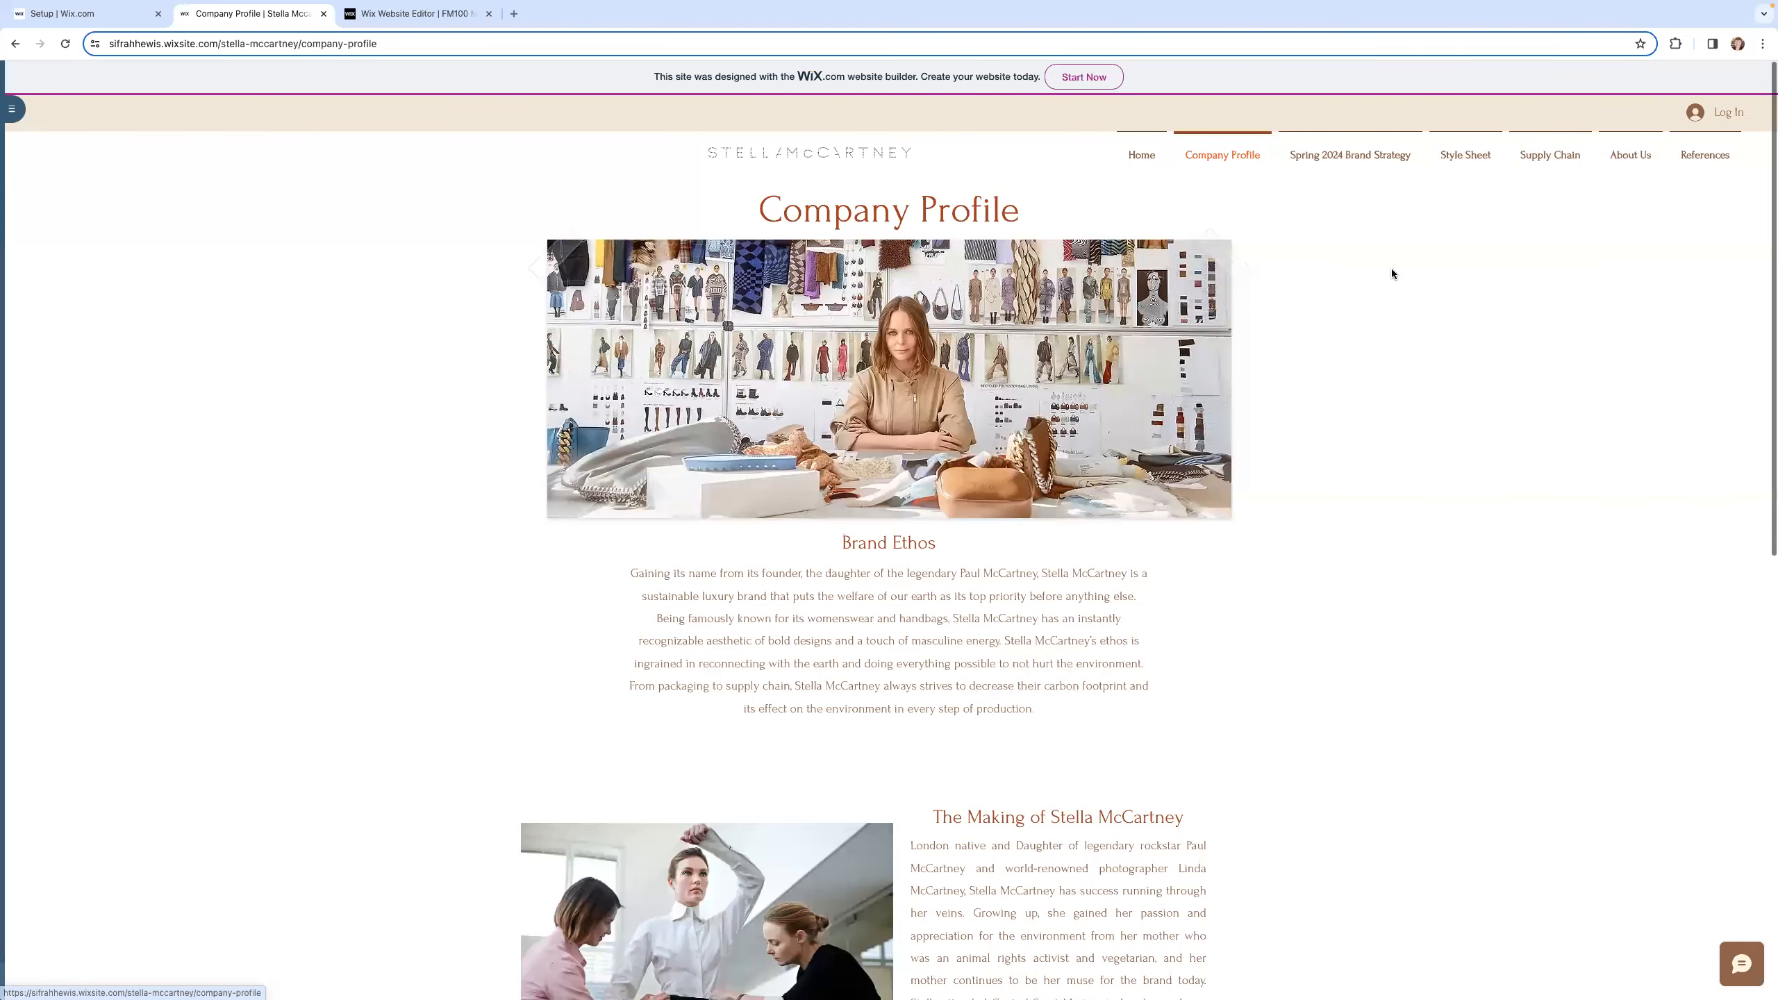
pyautogui.moveTo(1466, 167)
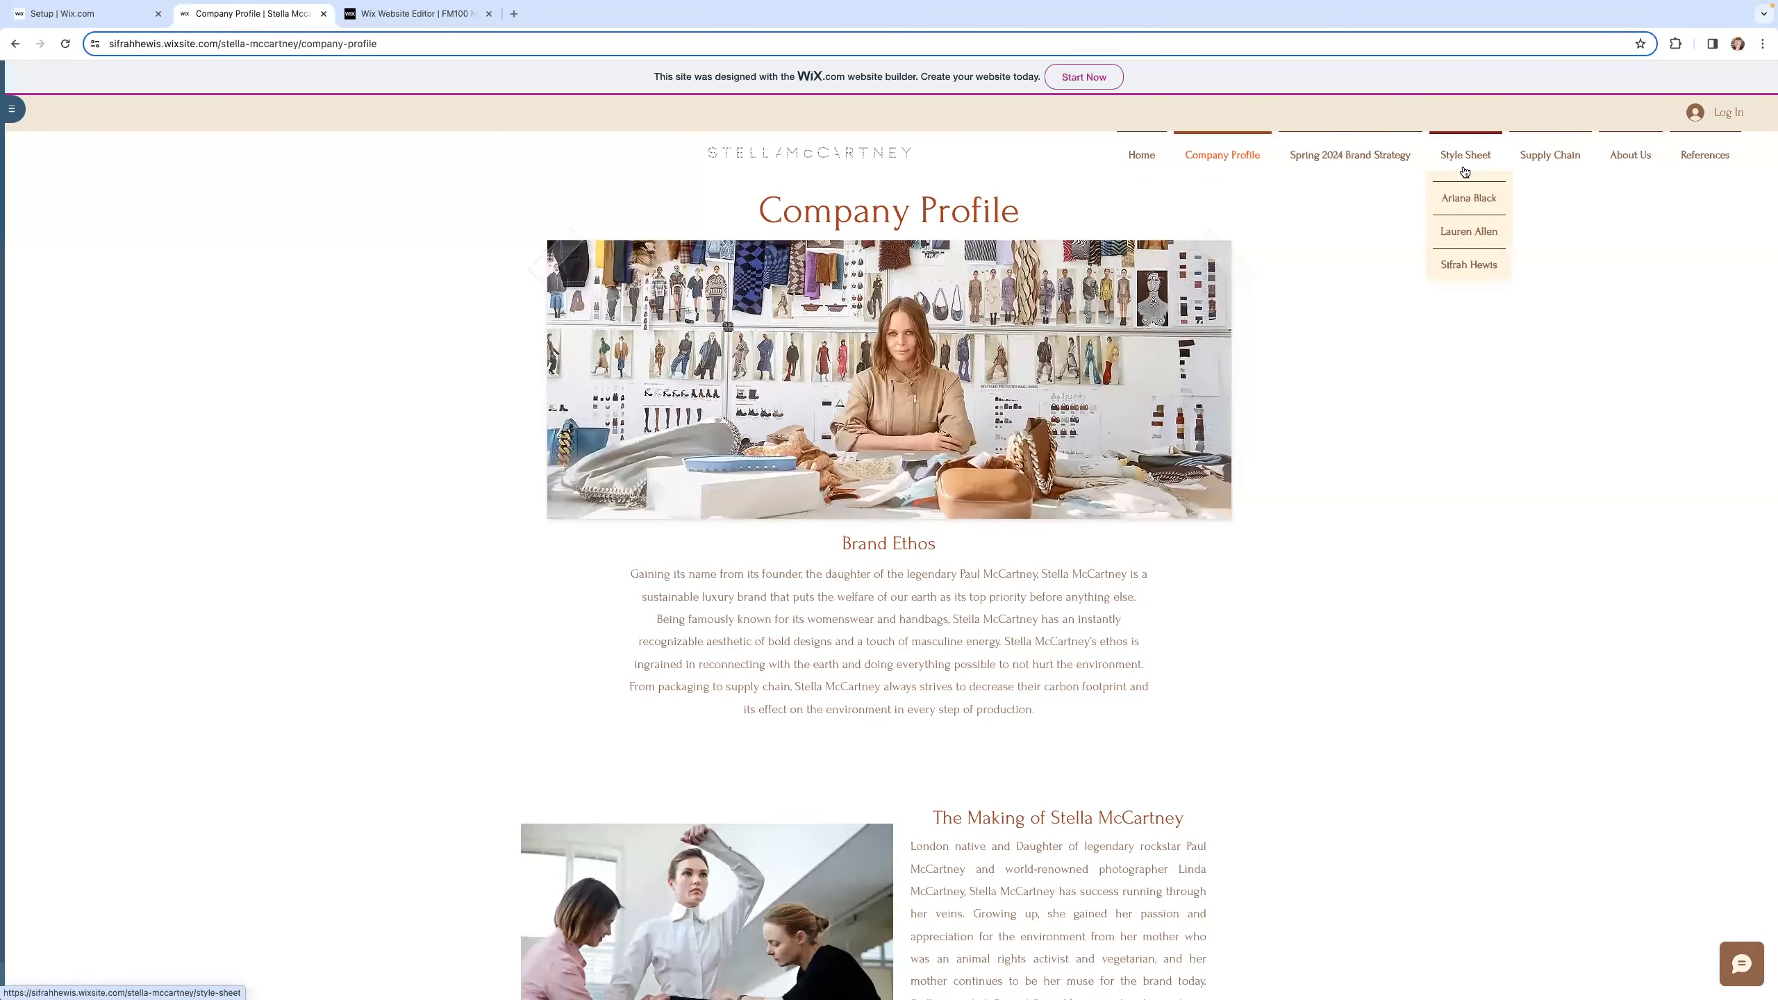
pyautogui.click(1471, 156)
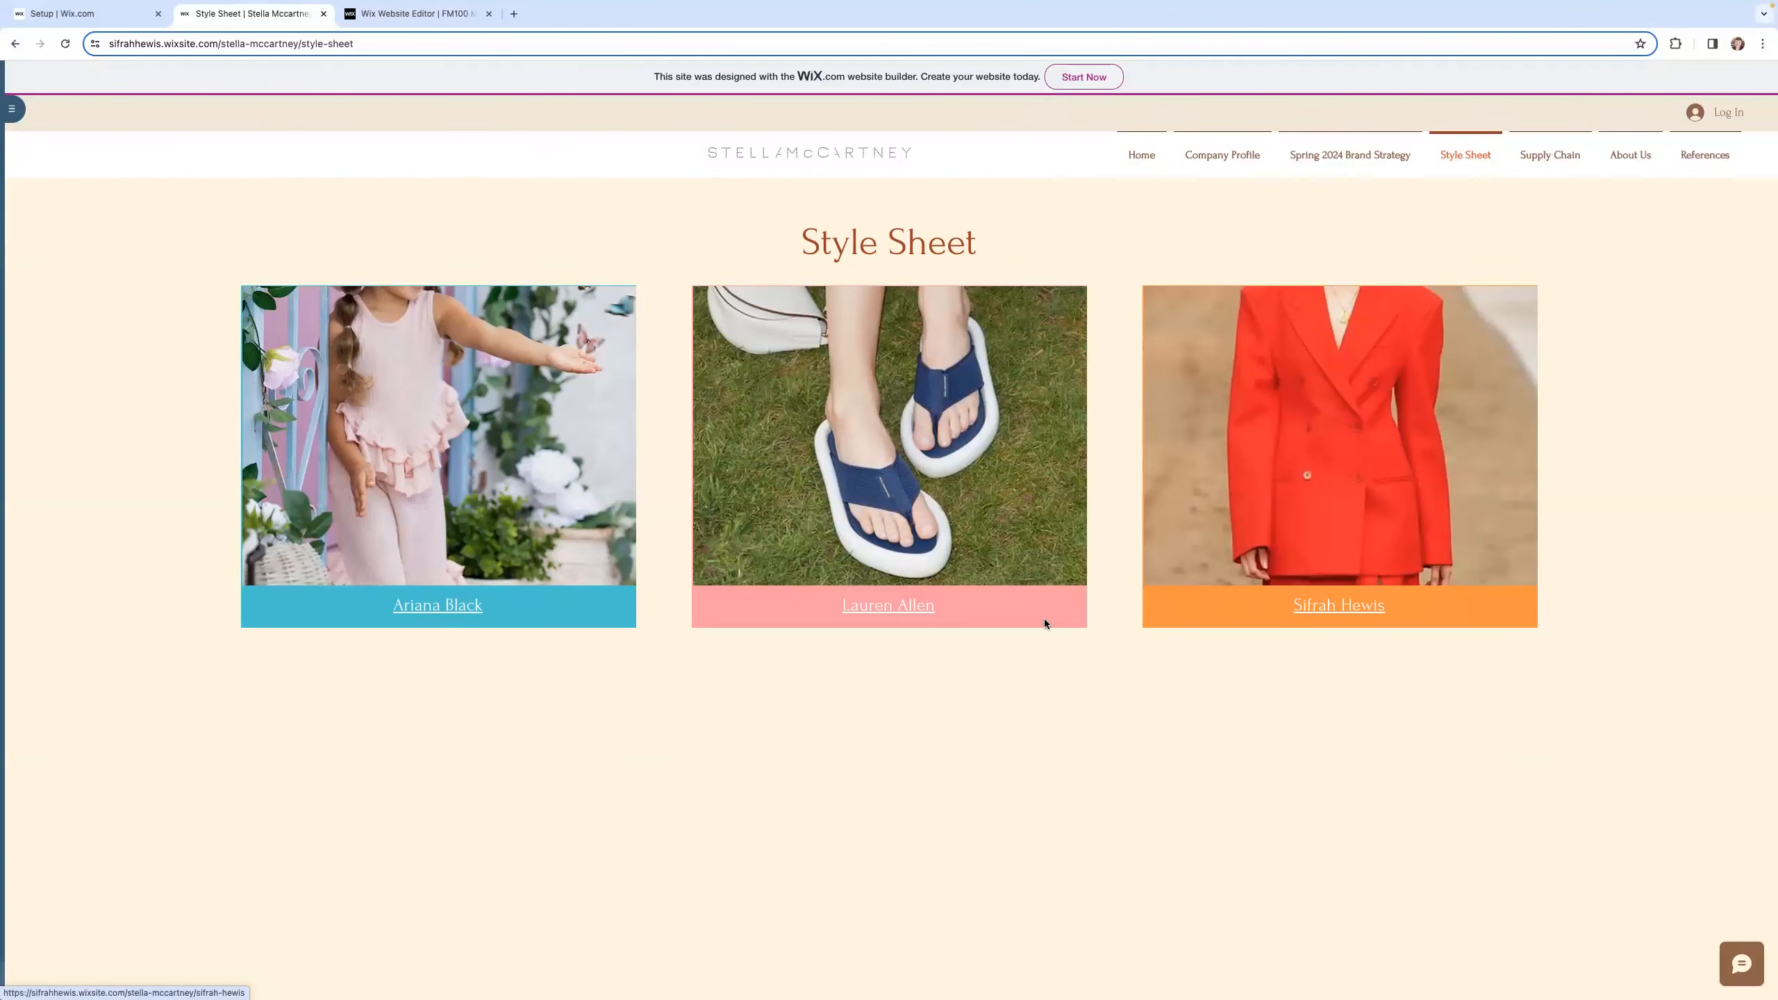
# Step: Open the middle team member's style sheet page and examine the Women's, Accessories and Footwear sections
pyautogui.click(906, 595)
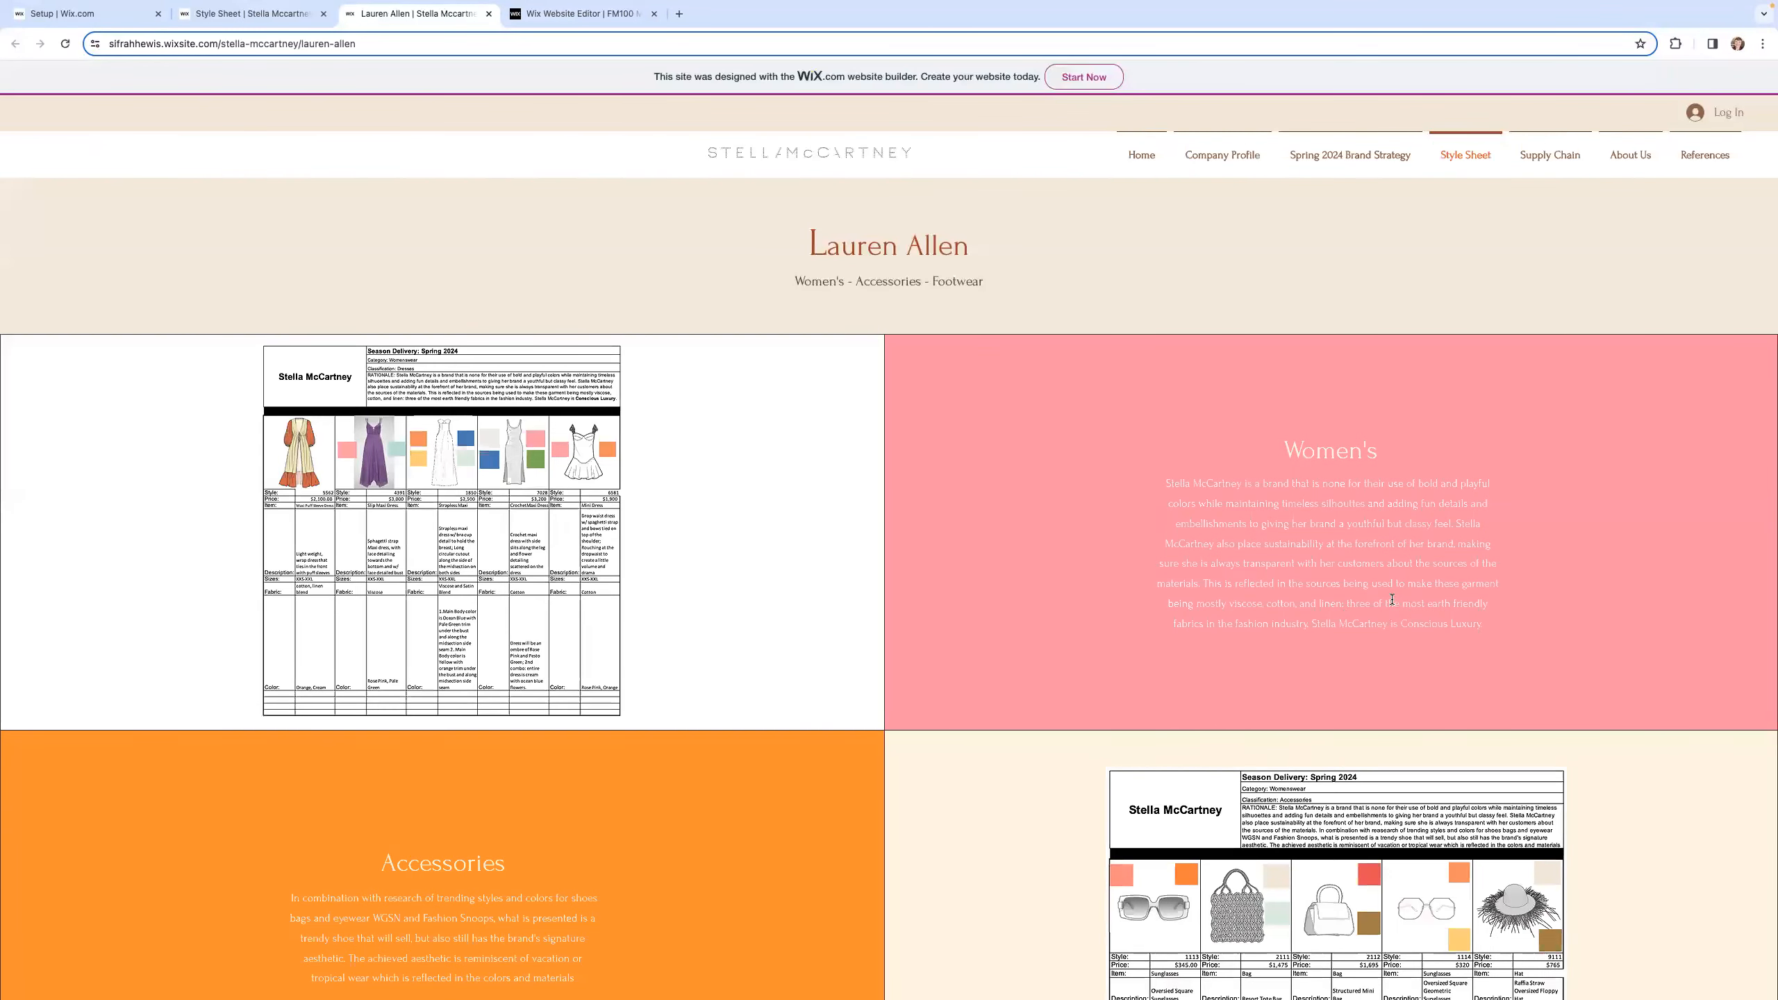
pyautogui.scroll(-6, 1144, 397)
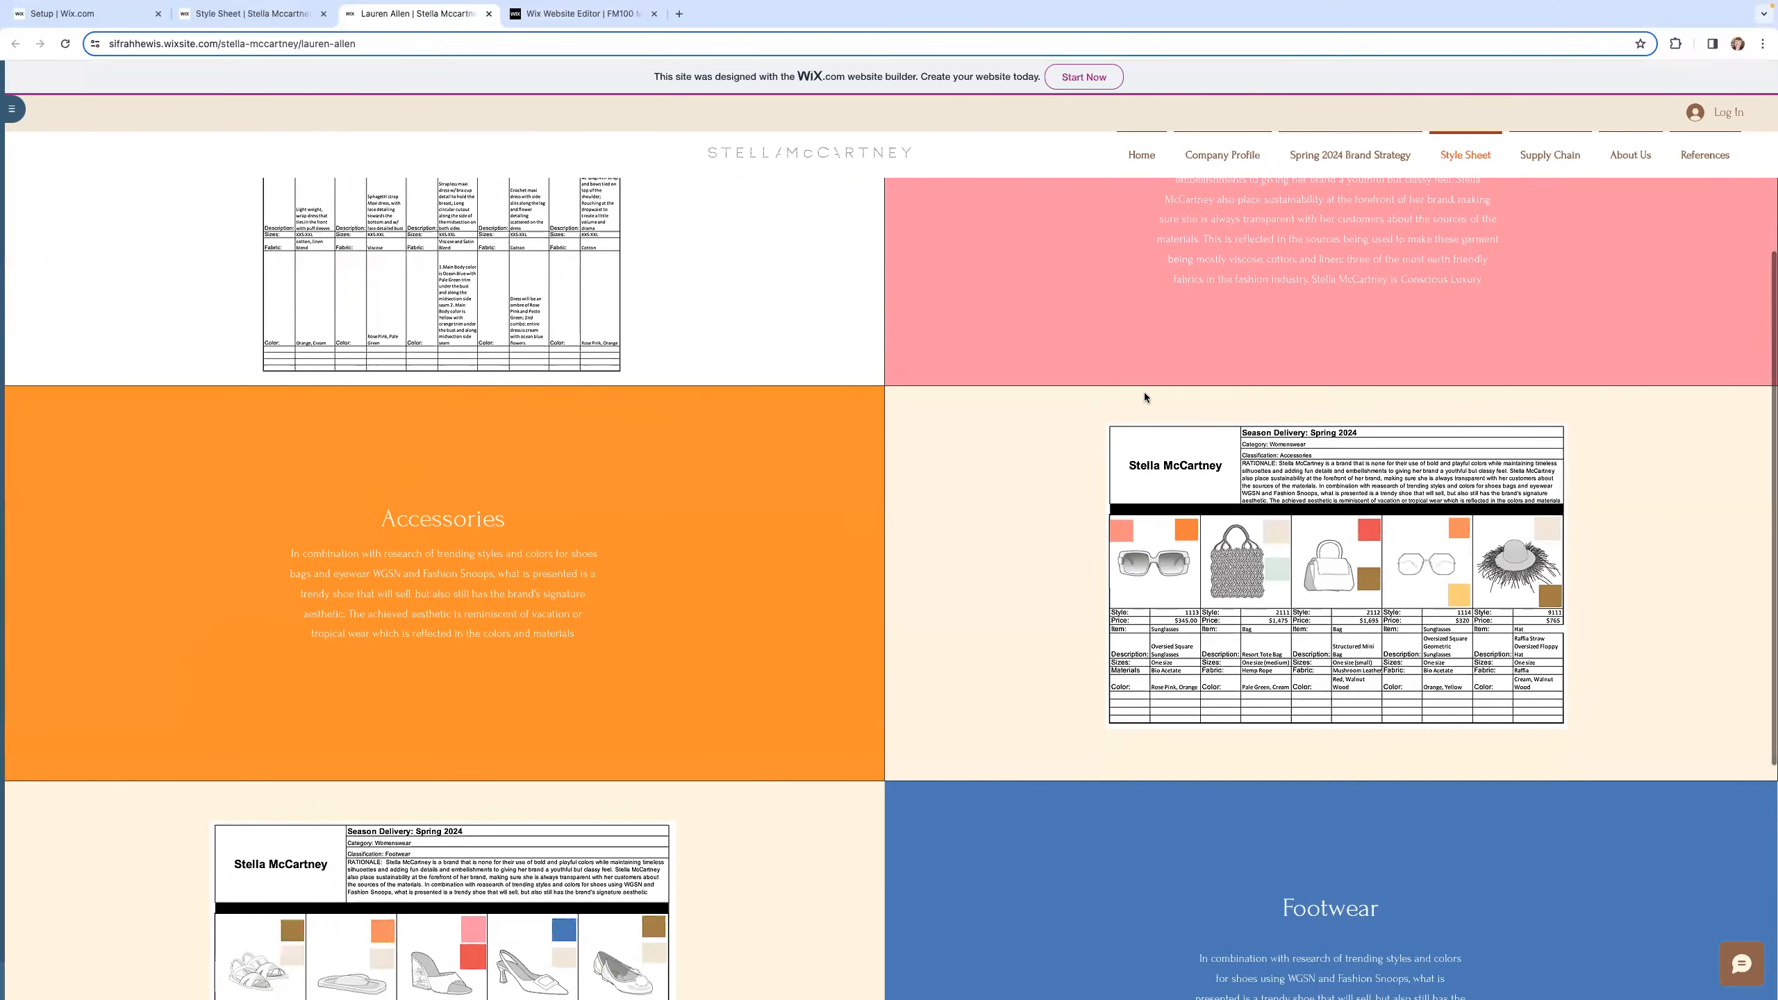
pyautogui.scroll(3, 1148, 393)
pyautogui.scroll(2, 1149, 389)
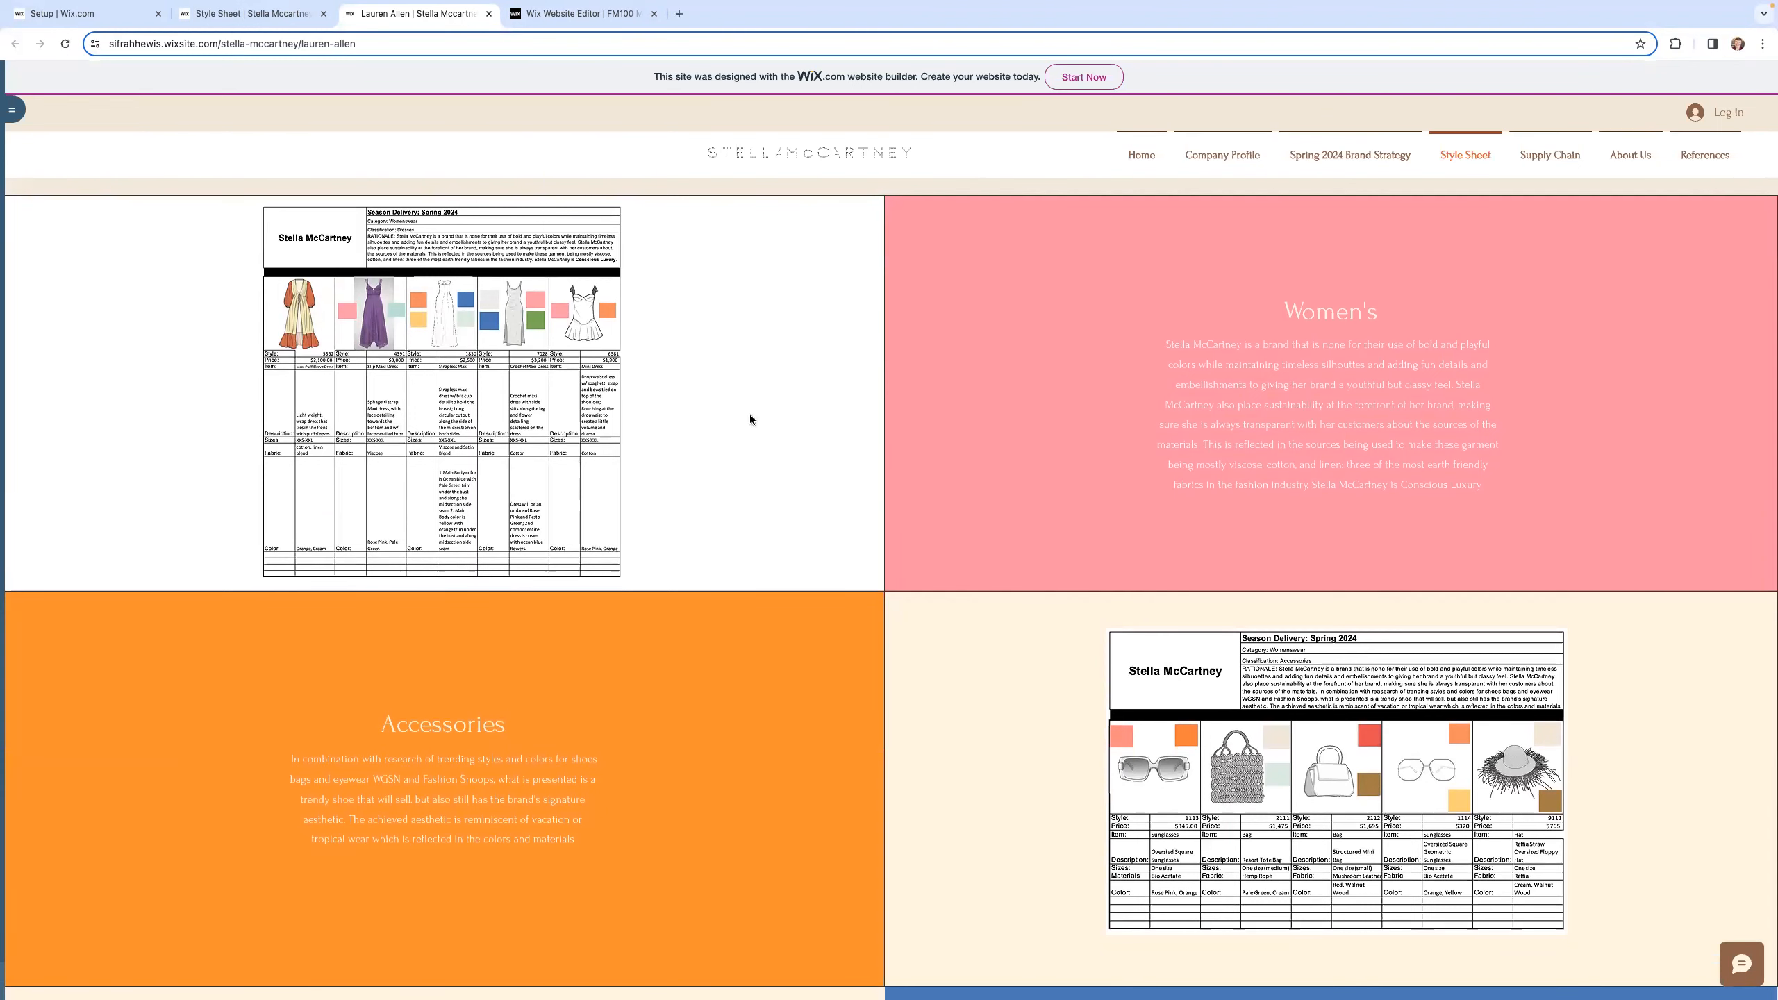
pyautogui.rightClick(928, 751)
pyautogui.click(834, 713)
pyautogui.scroll(-4, 833, 714)
pyautogui.scroll(-1, 835, 719)
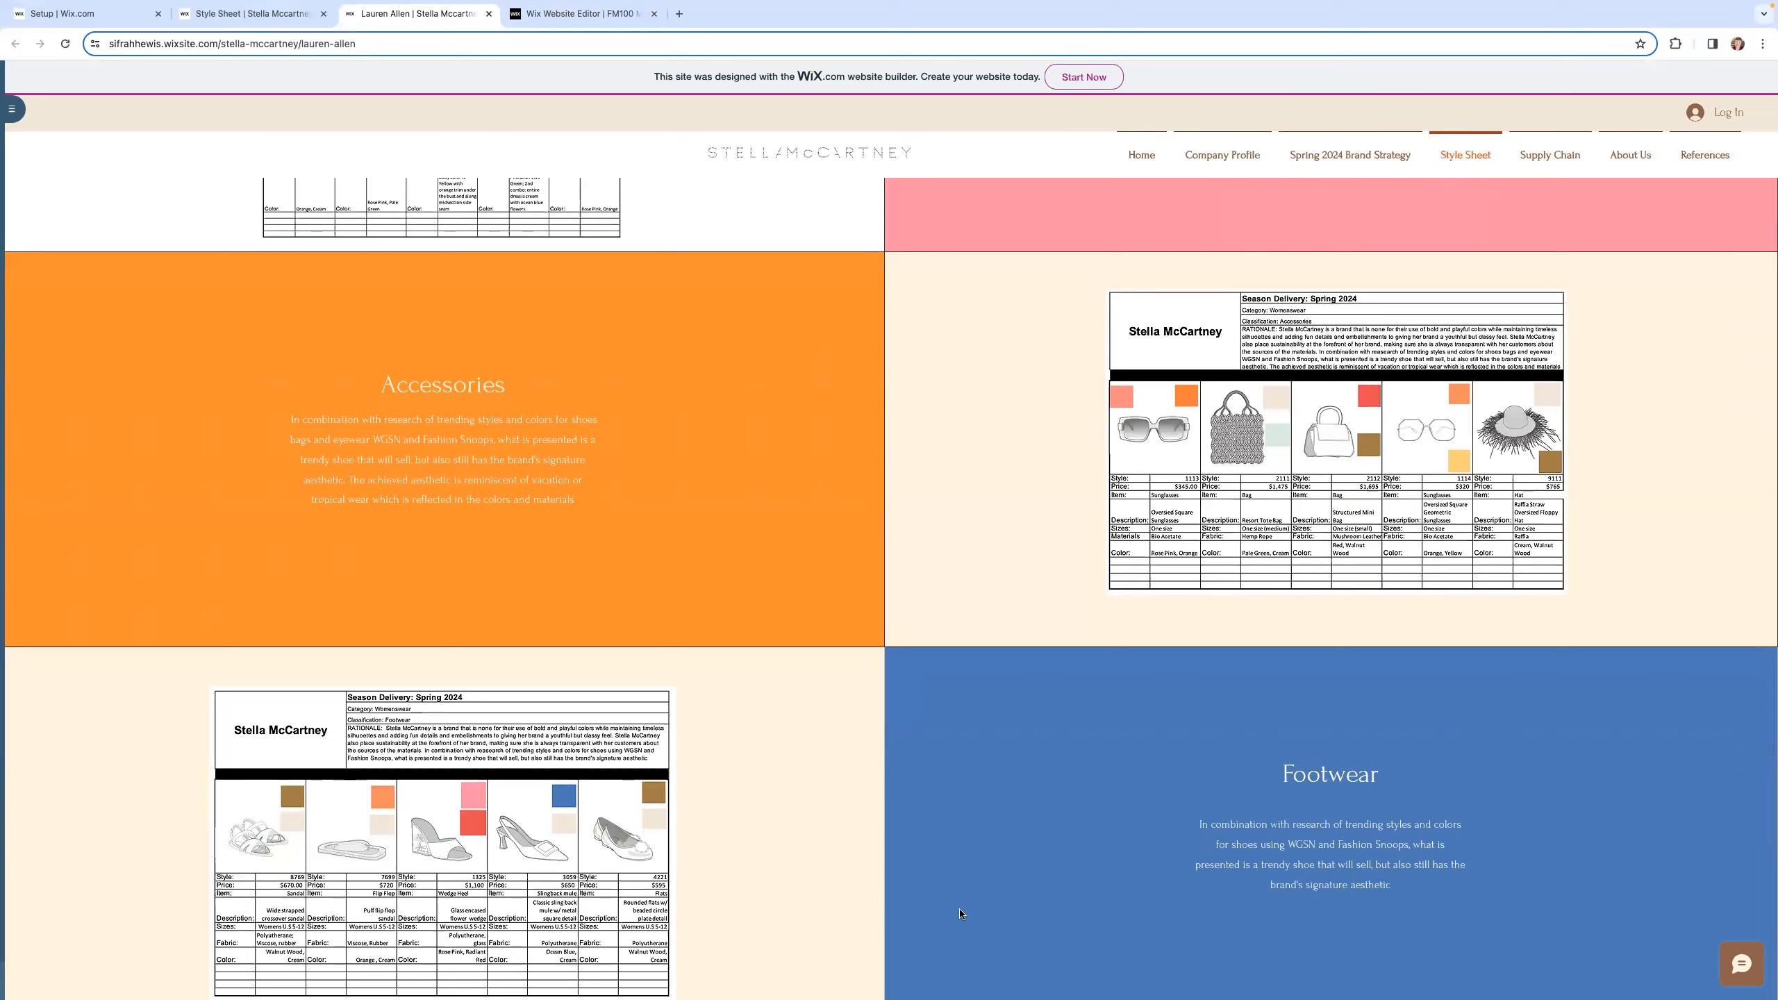
pyautogui.scroll(6, 427, 602)
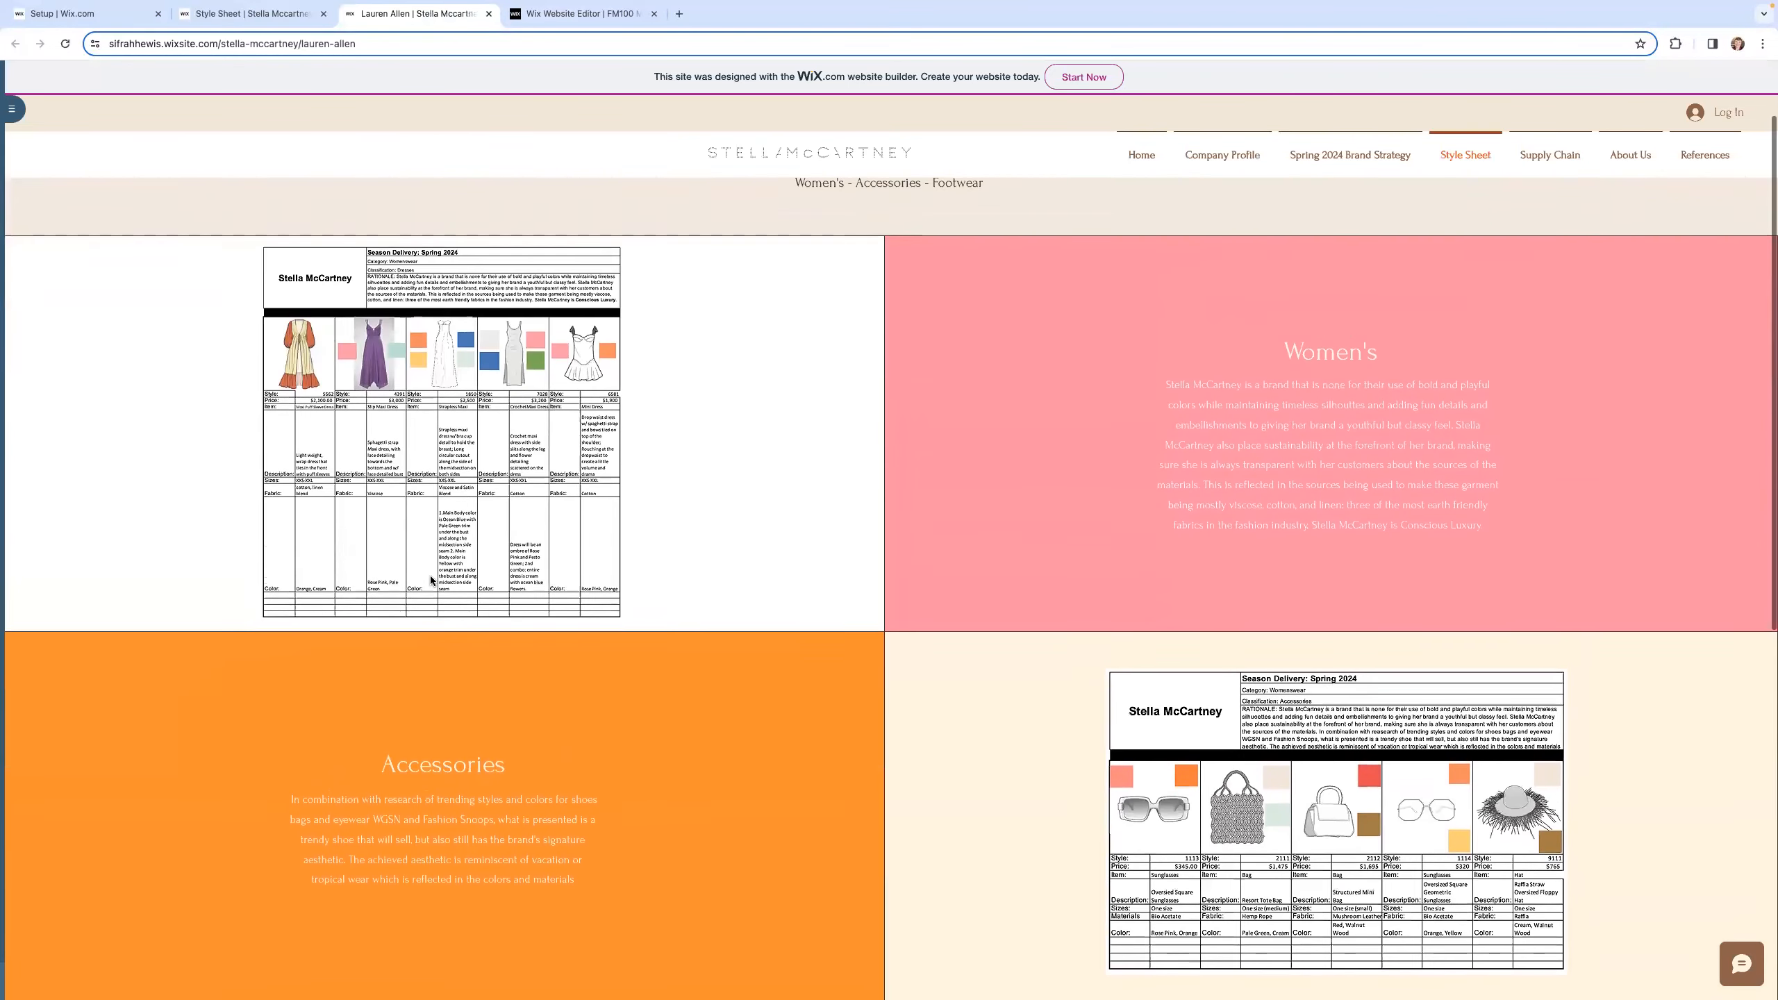
# Step: Return to the Wix website editor and show the slideshow's first slide with the shell instructions
pyautogui.click(525, 14)
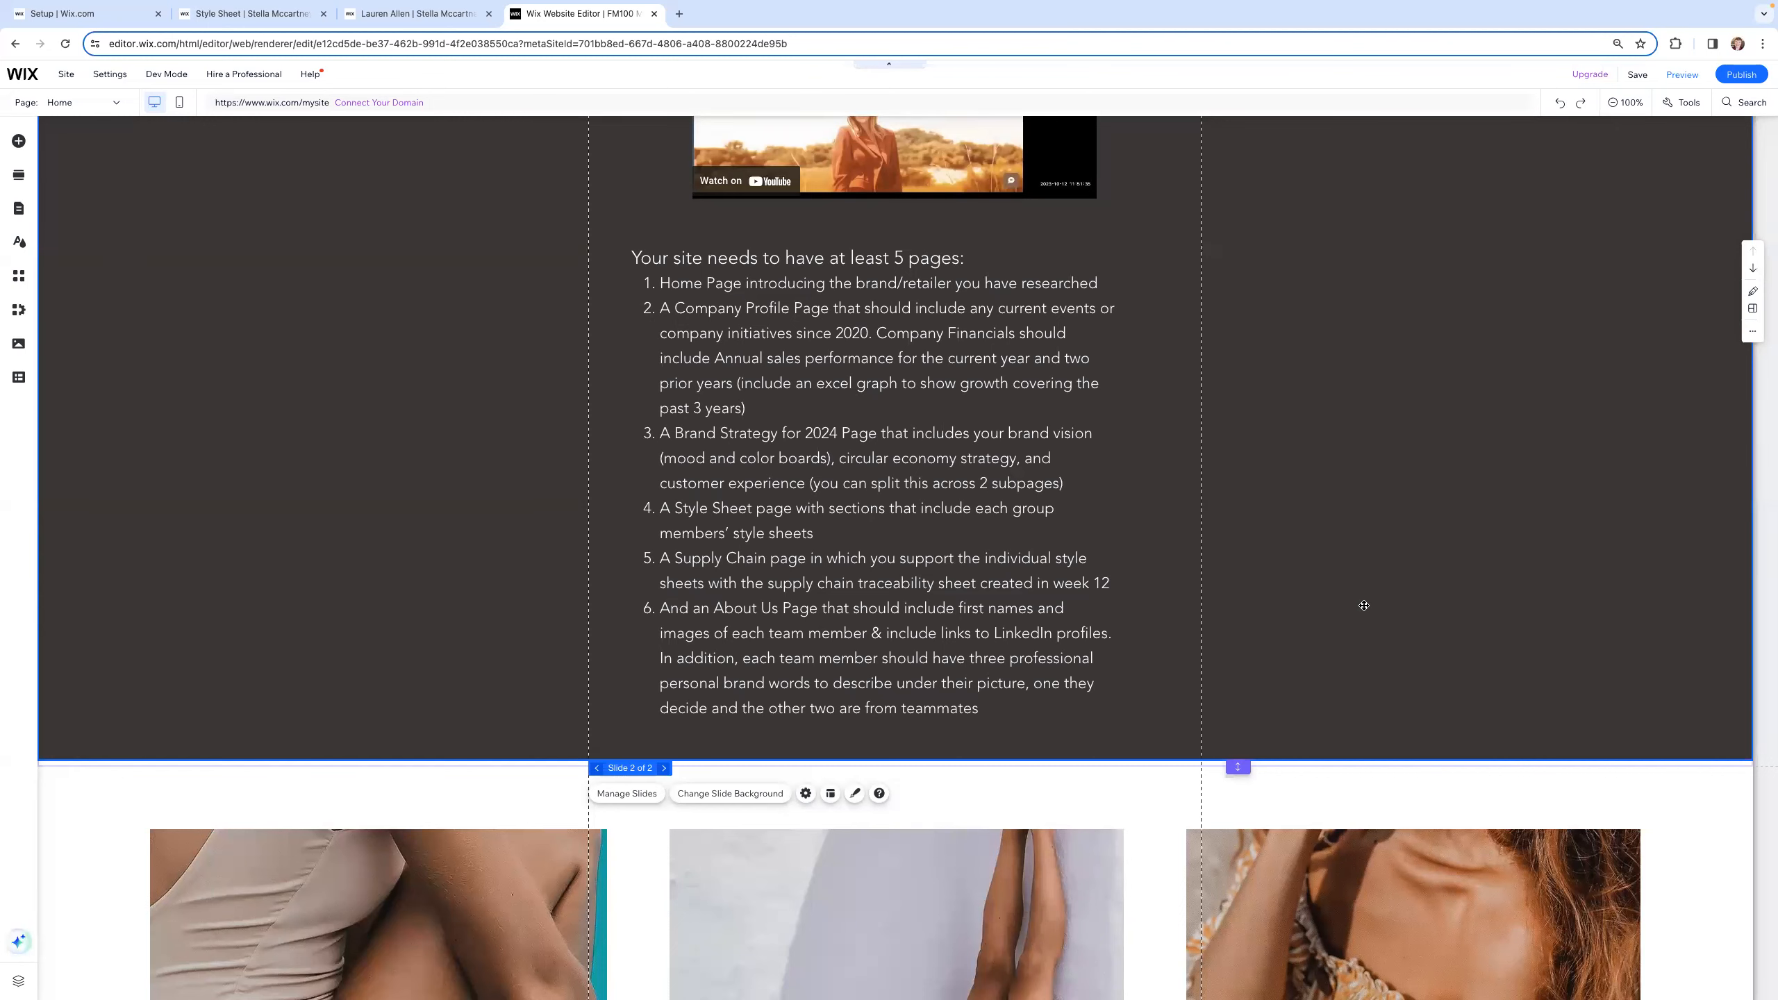
pyautogui.scroll(5, 1364, 606)
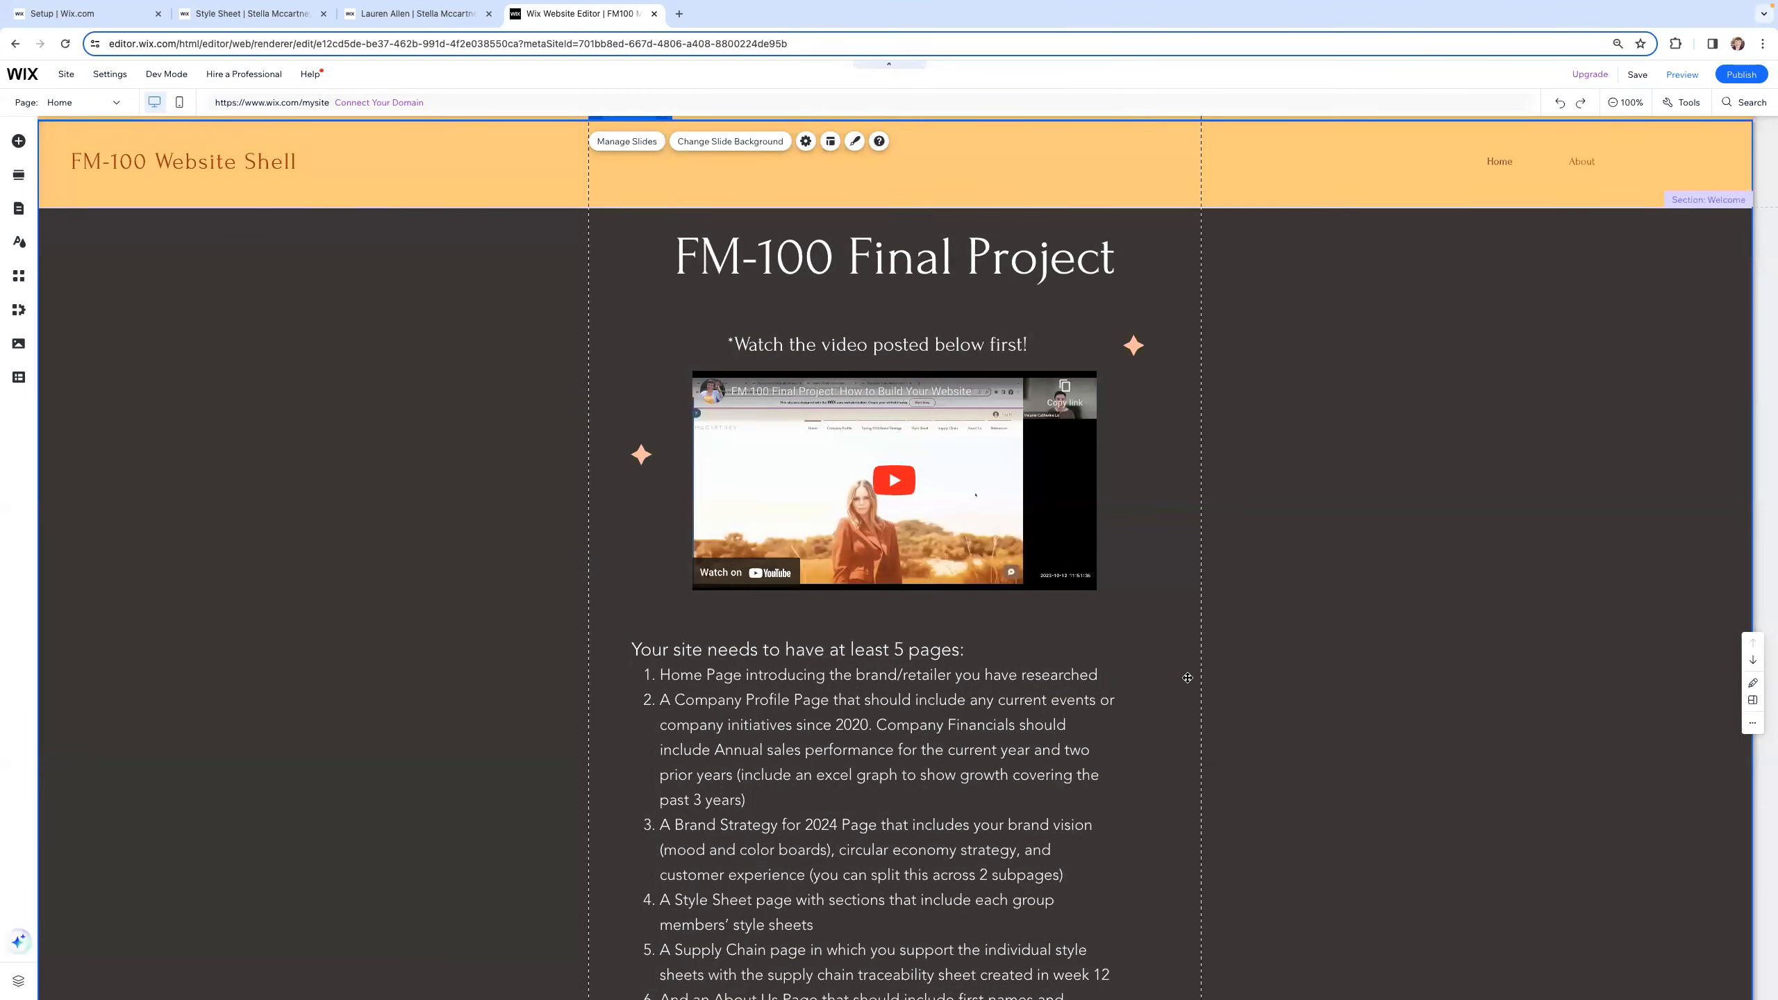
pyautogui.scroll(-4, 1044, 781)
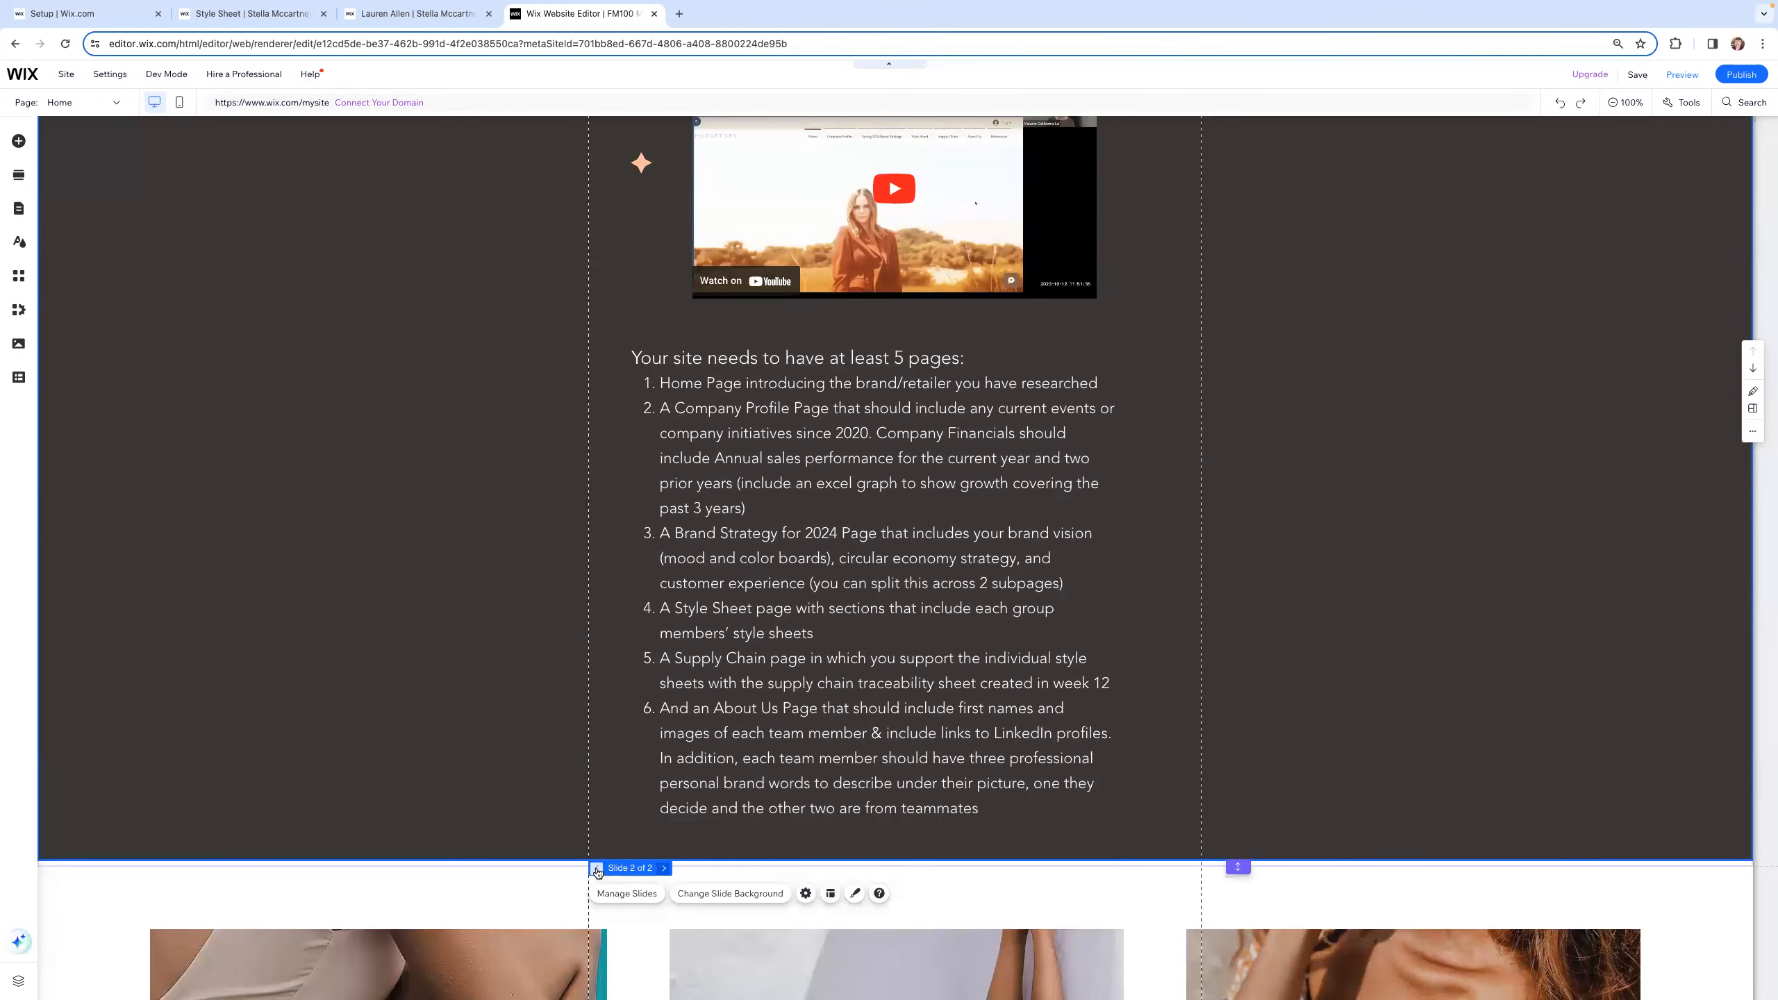
pyautogui.click(598, 869)
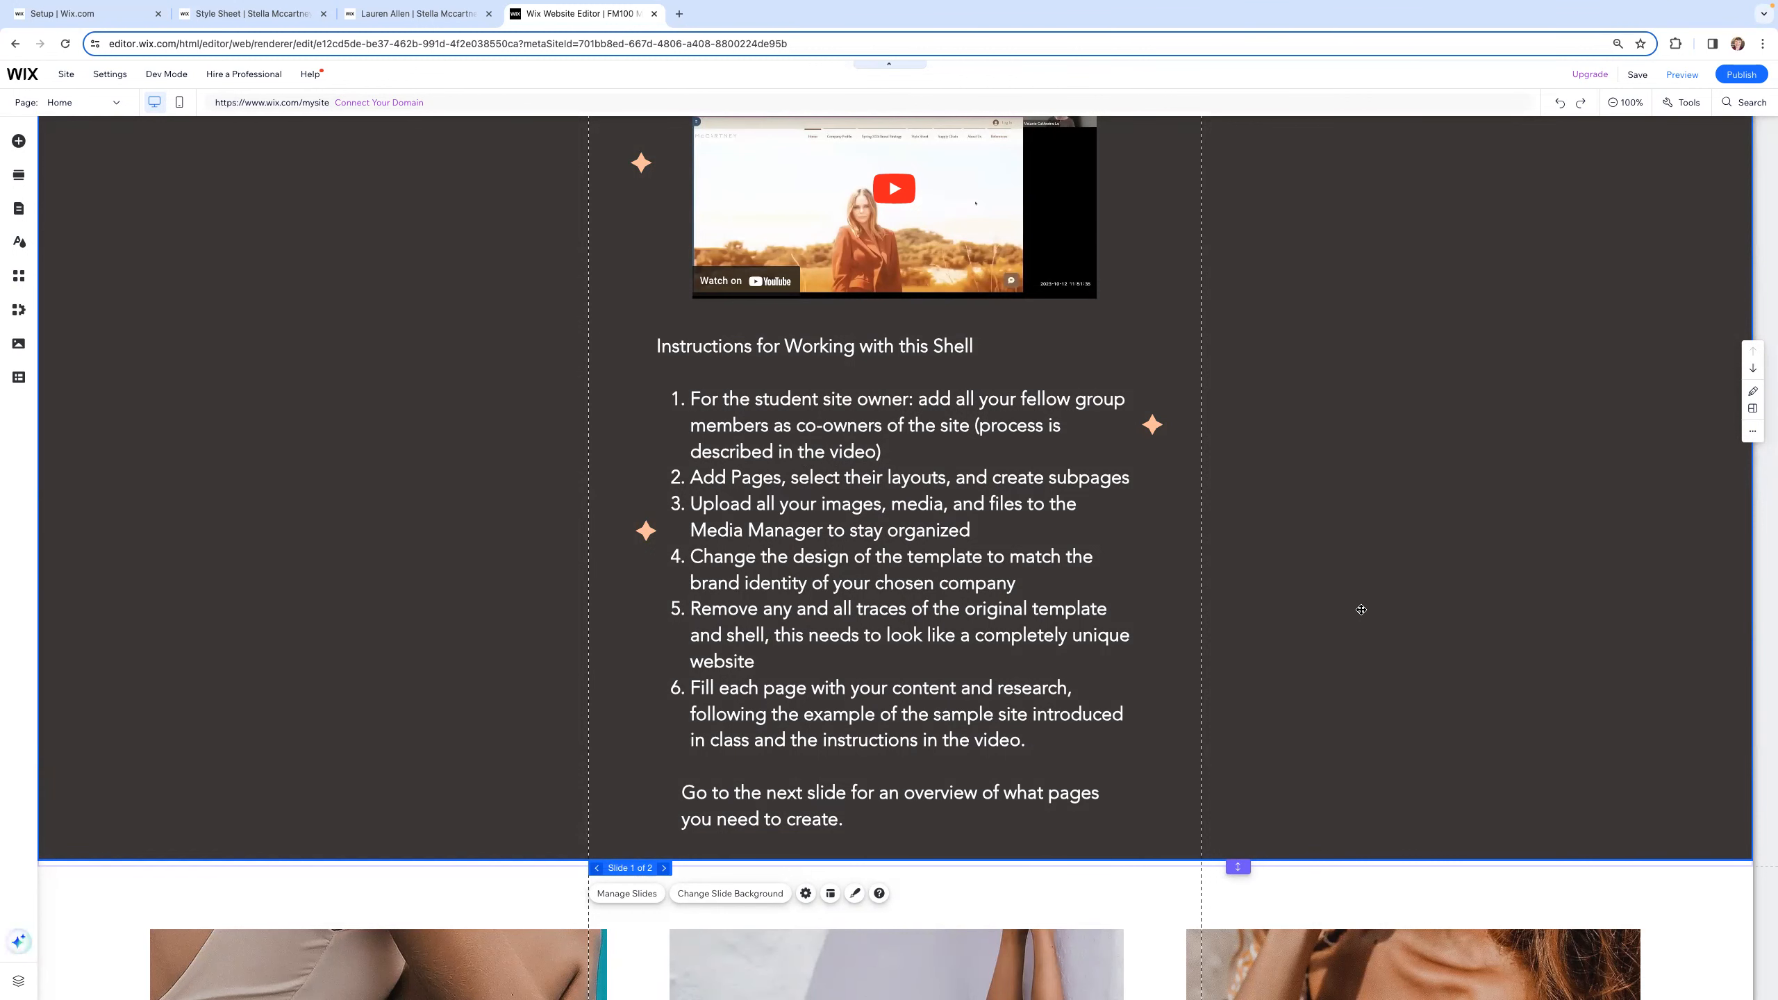
pyautogui.scroll(1, 1361, 610)
pyautogui.scroll(-1, 1361, 610)
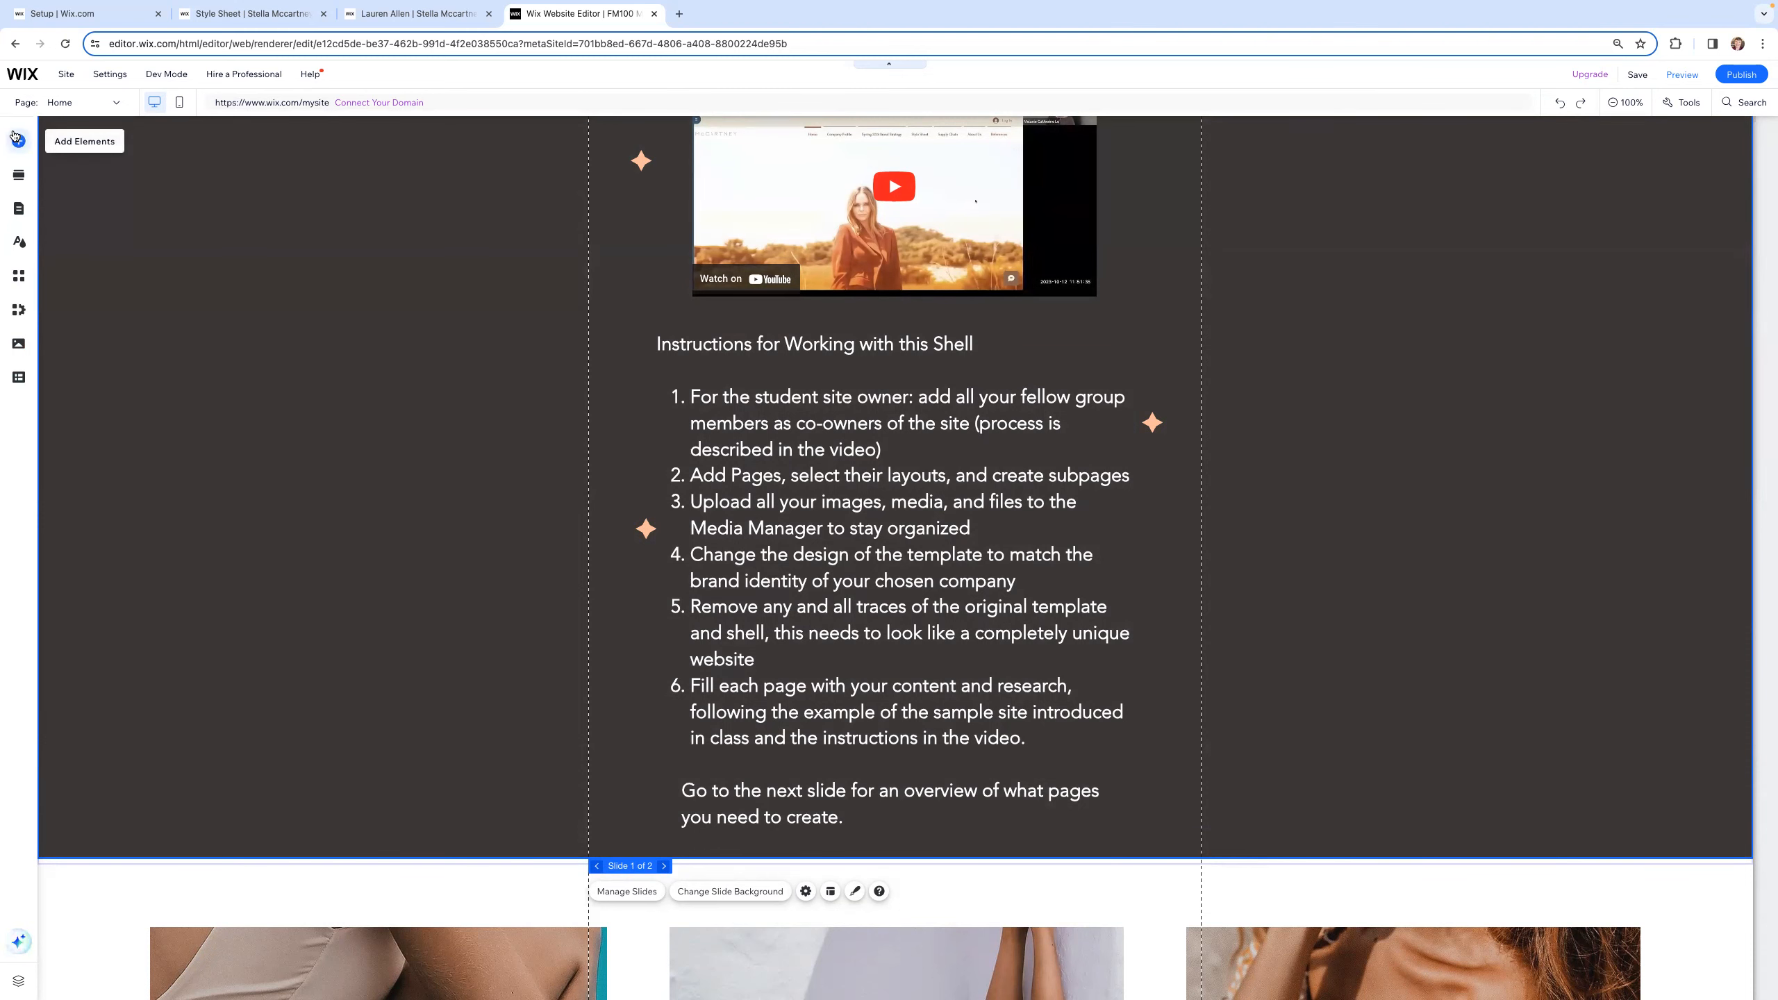
# Step: Open the Add Page gallery for the site menu and browse the About page layouts
pyautogui.click(20, 209)
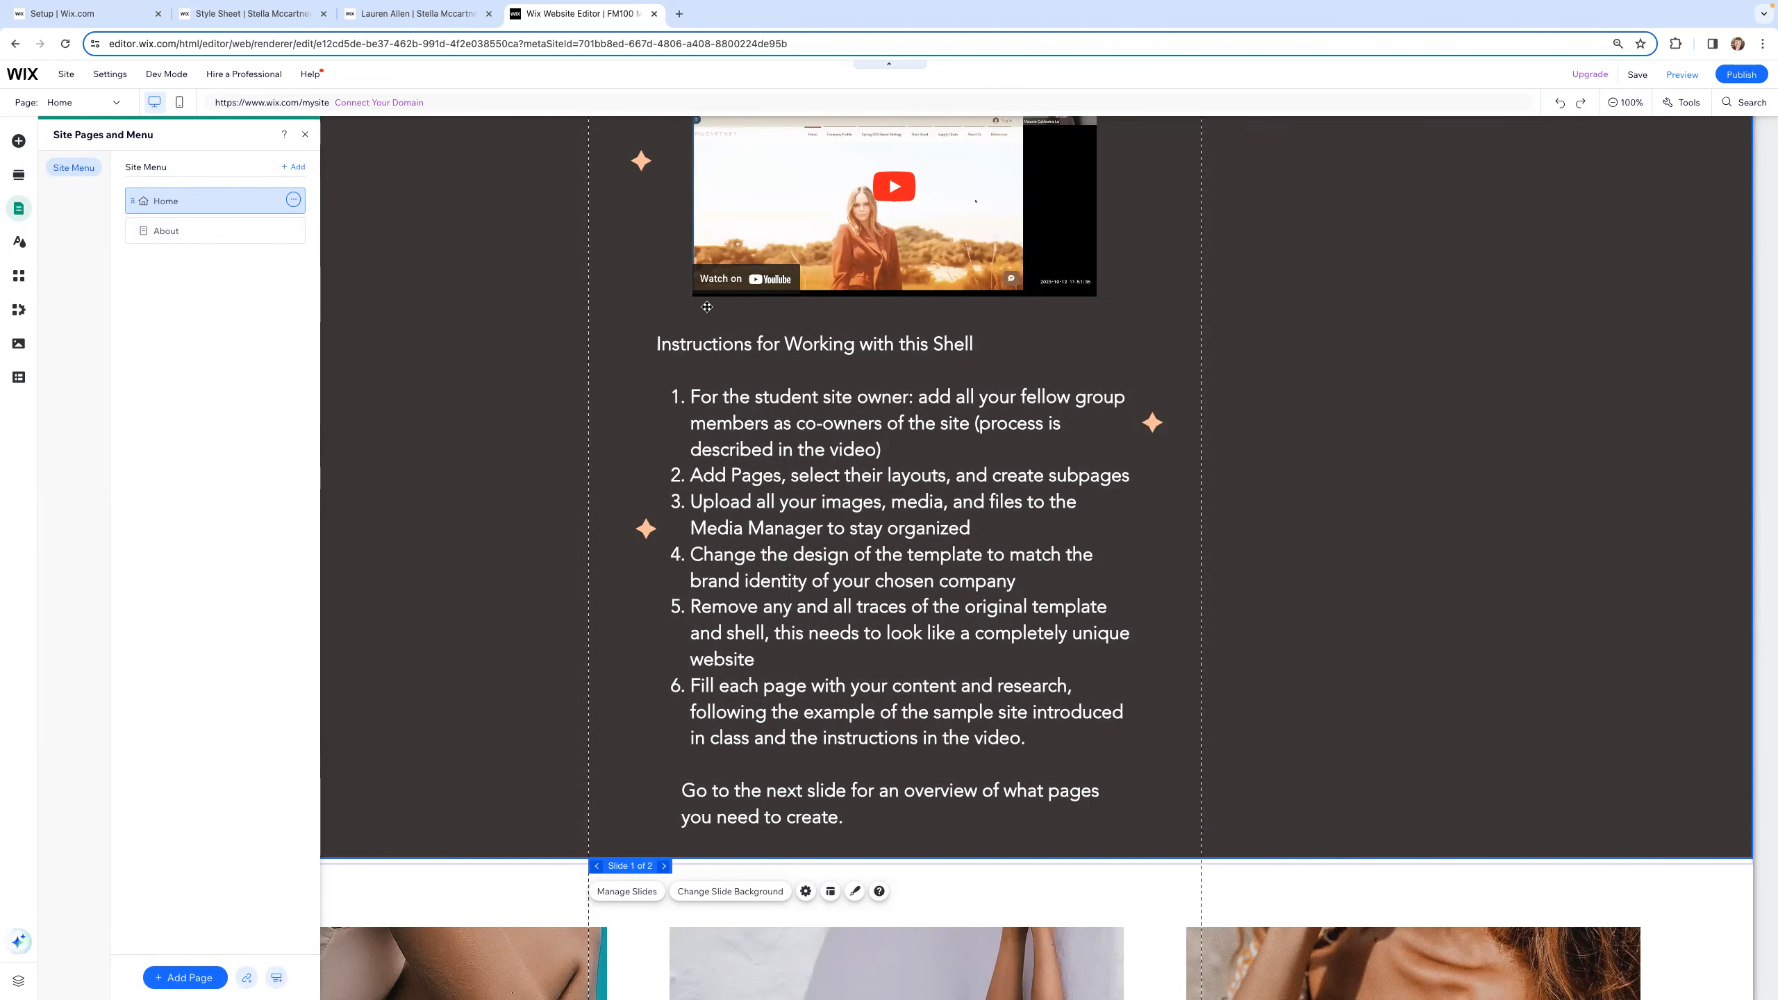
pyautogui.click(299, 168)
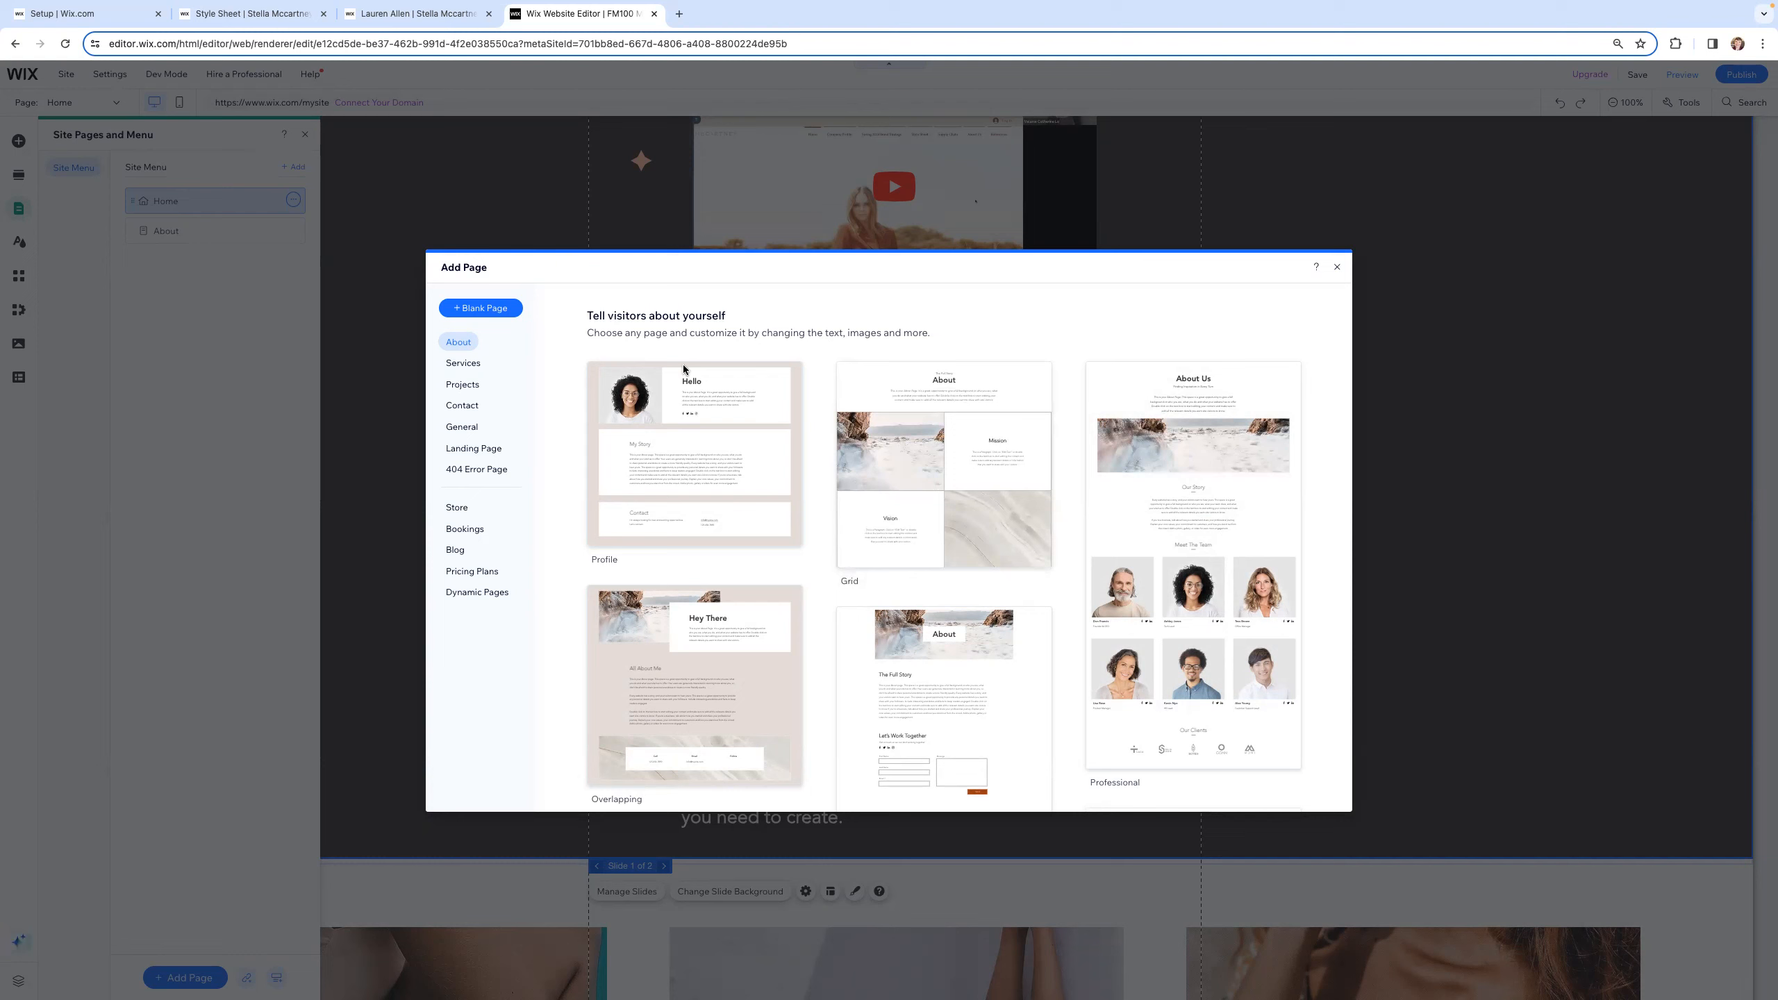
pyautogui.scroll(-5, 1155, 503)
pyautogui.scroll(-5, 1155, 503)
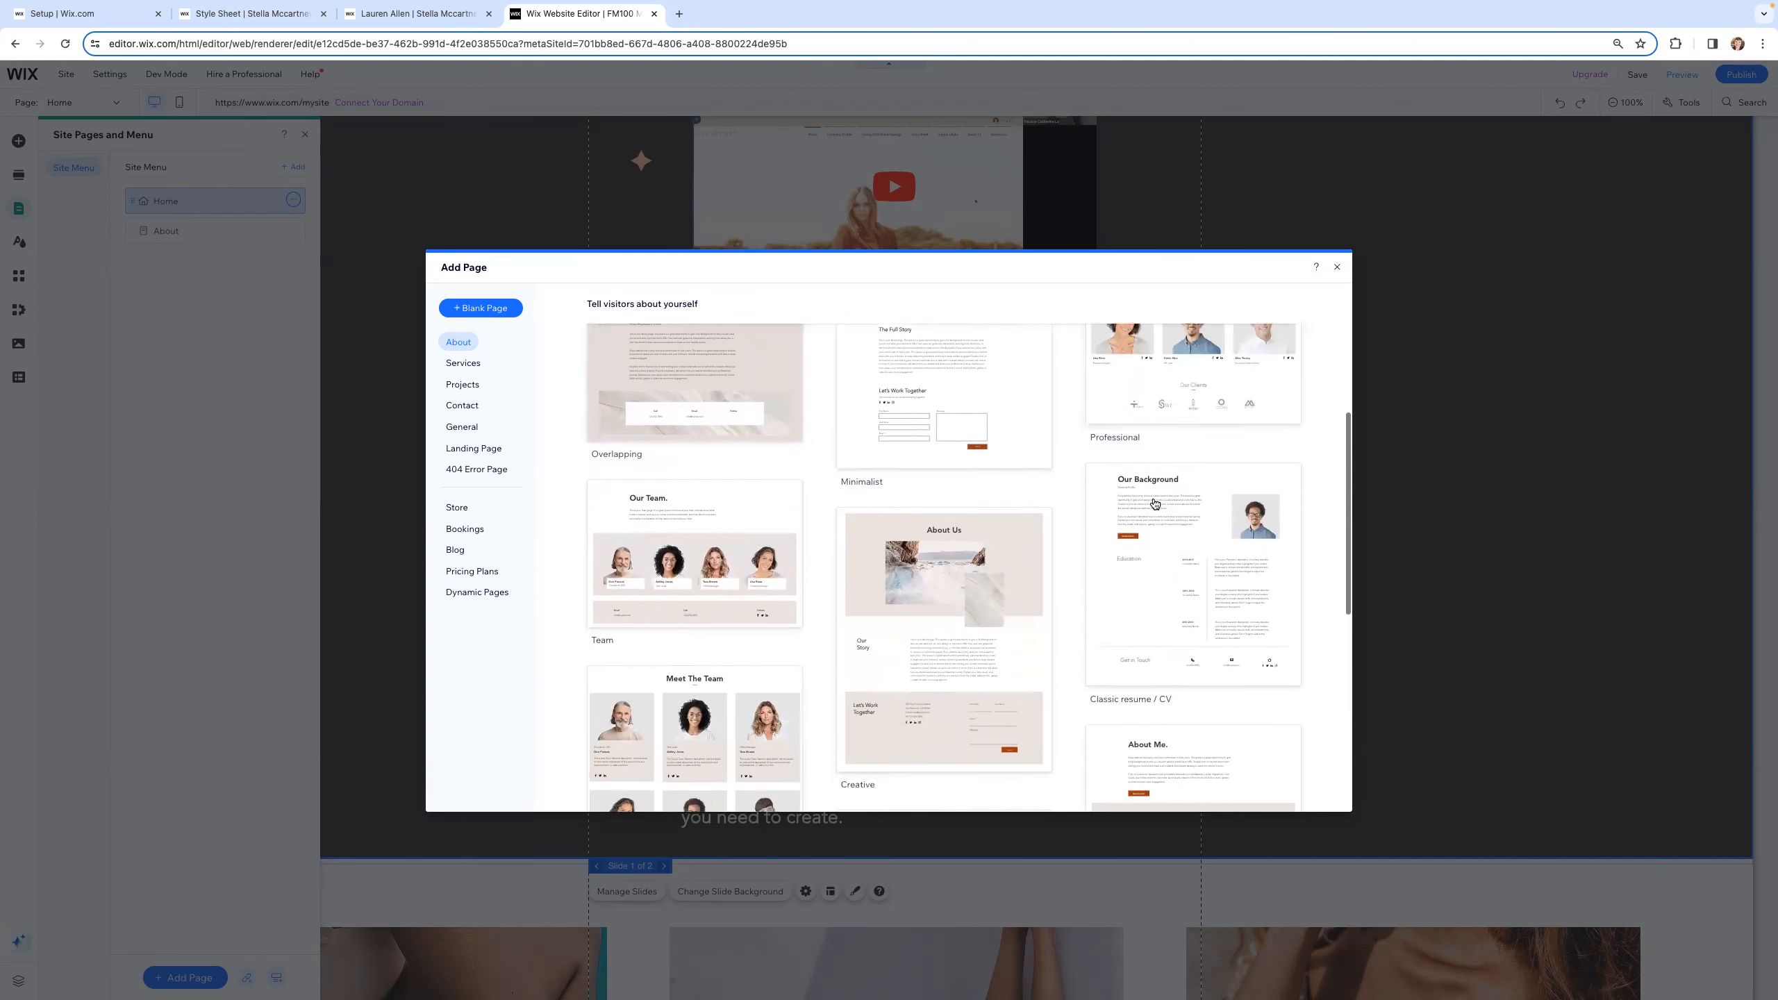
pyautogui.moveTo(721, 525)
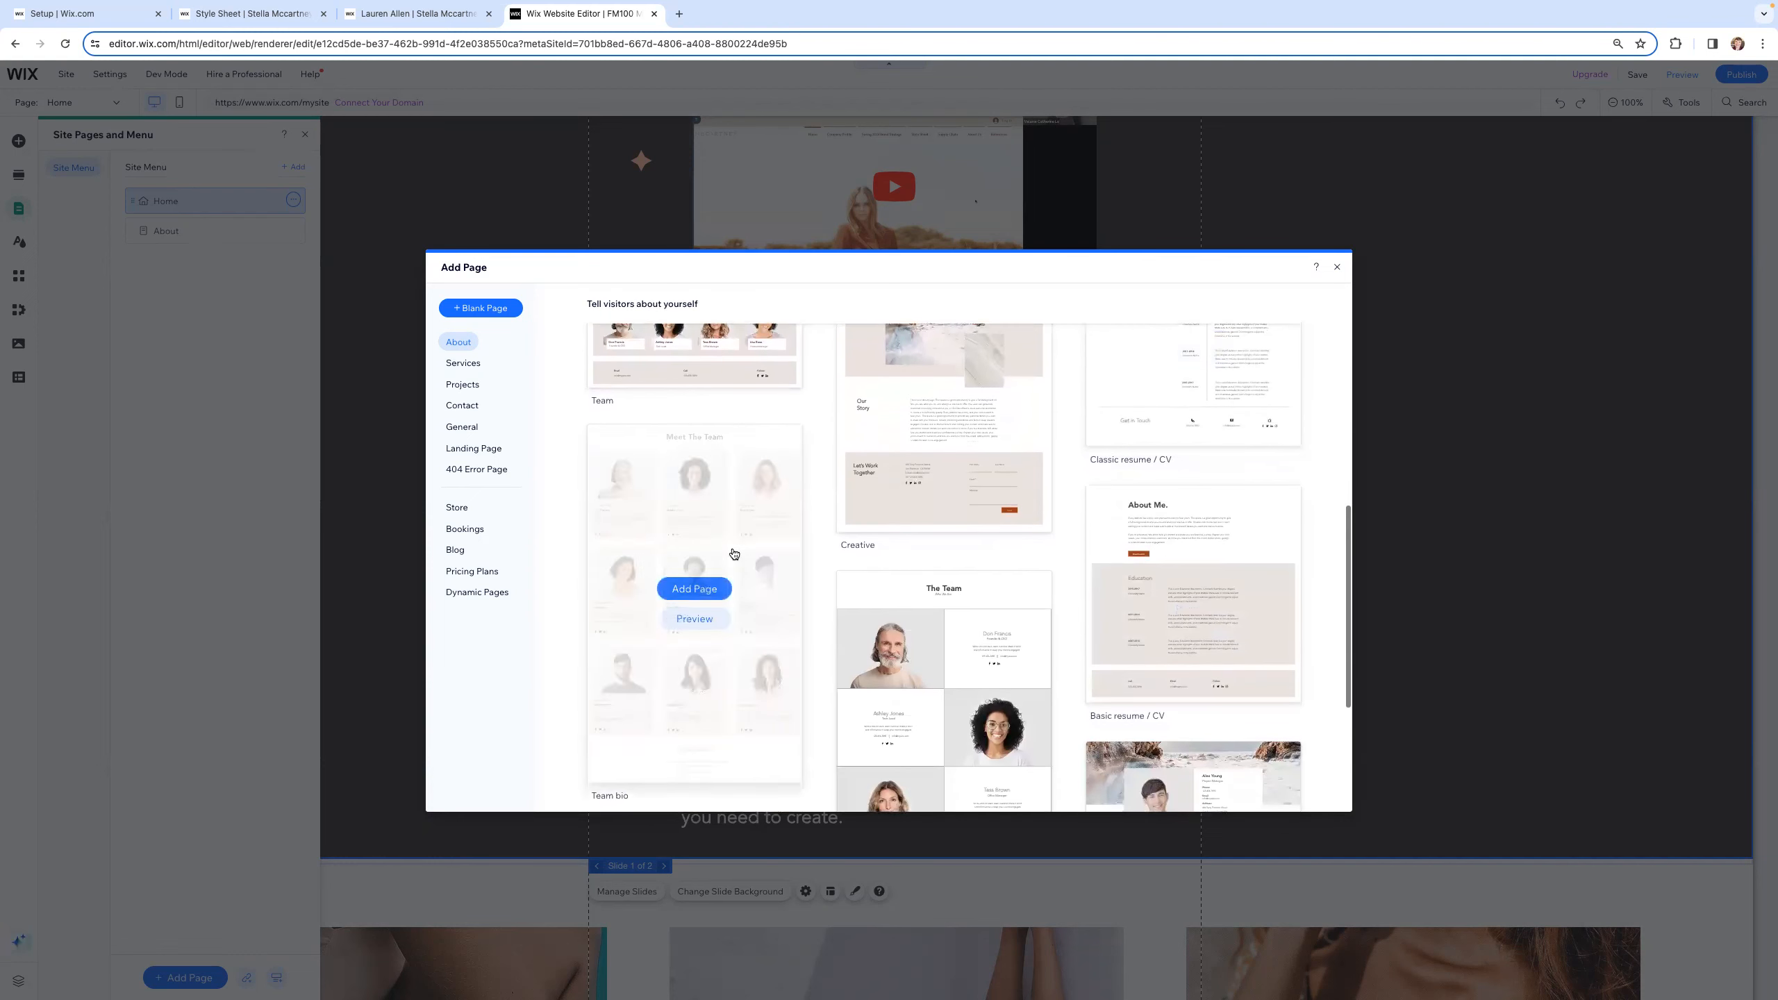
# Step: Browse the Services page layouts in the Add Page gallery
pyautogui.click(463, 364)
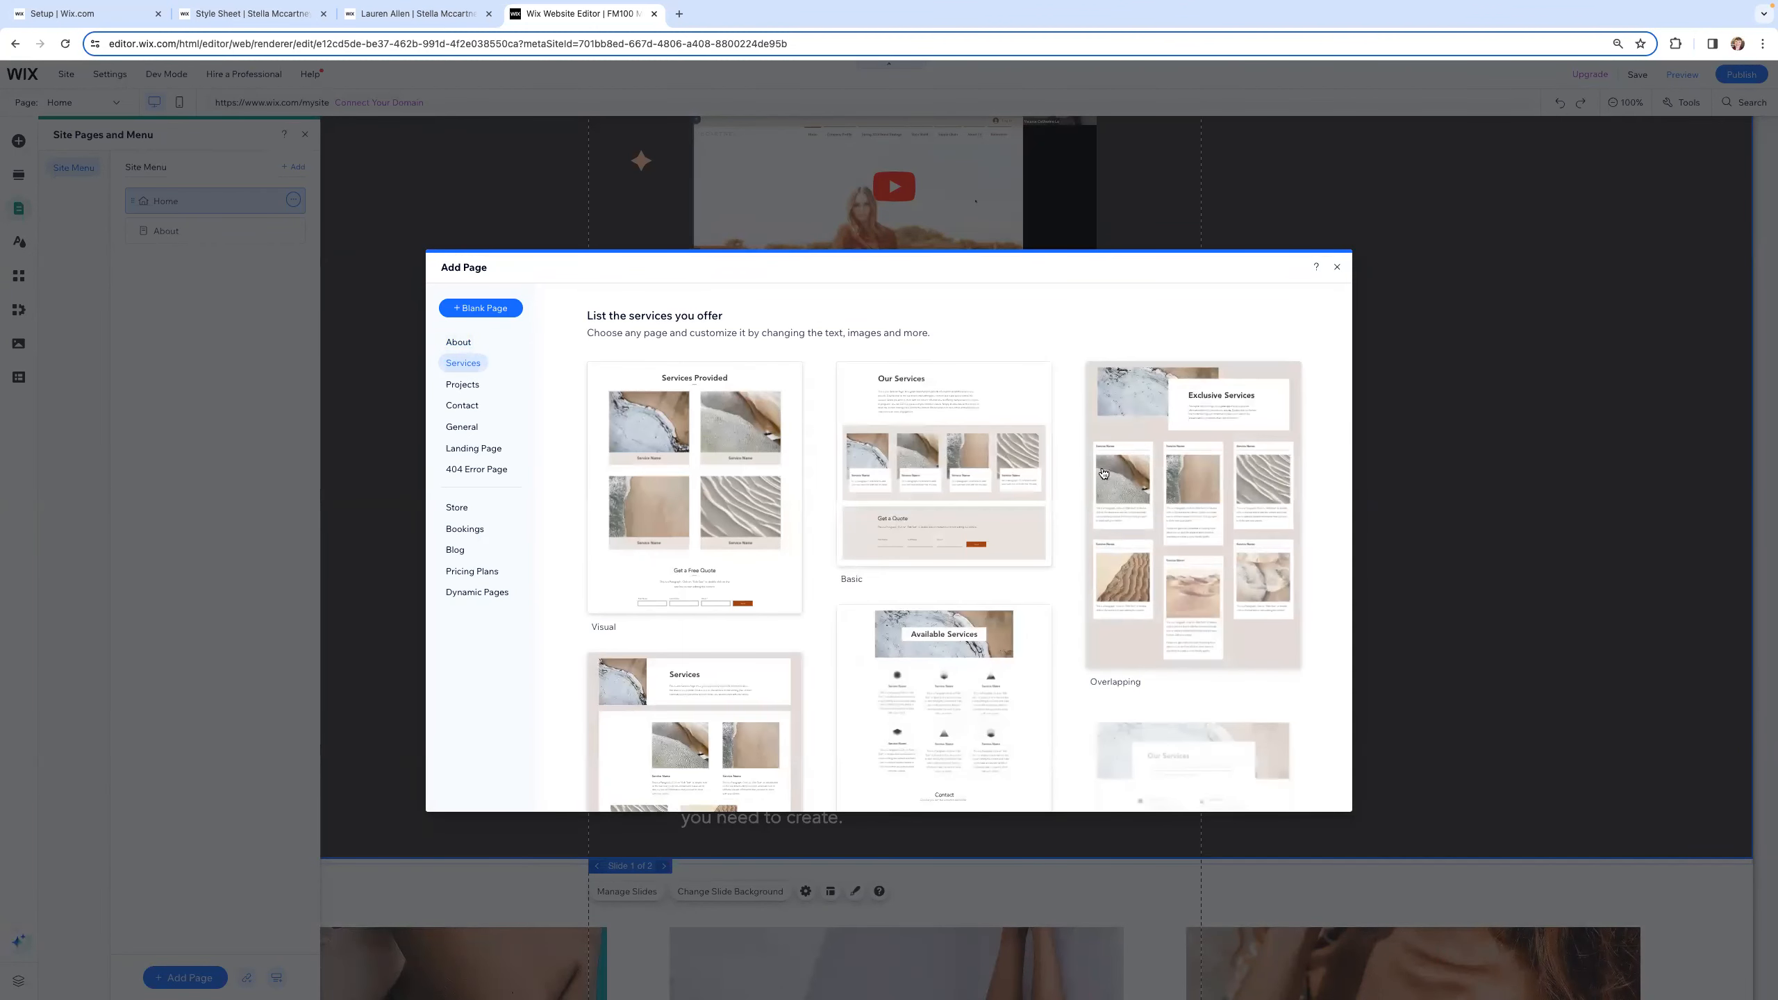
pyautogui.scroll(-3, 1036, 487)
pyautogui.moveTo(1006, 479)
pyautogui.scroll(-4, 1006, 479)
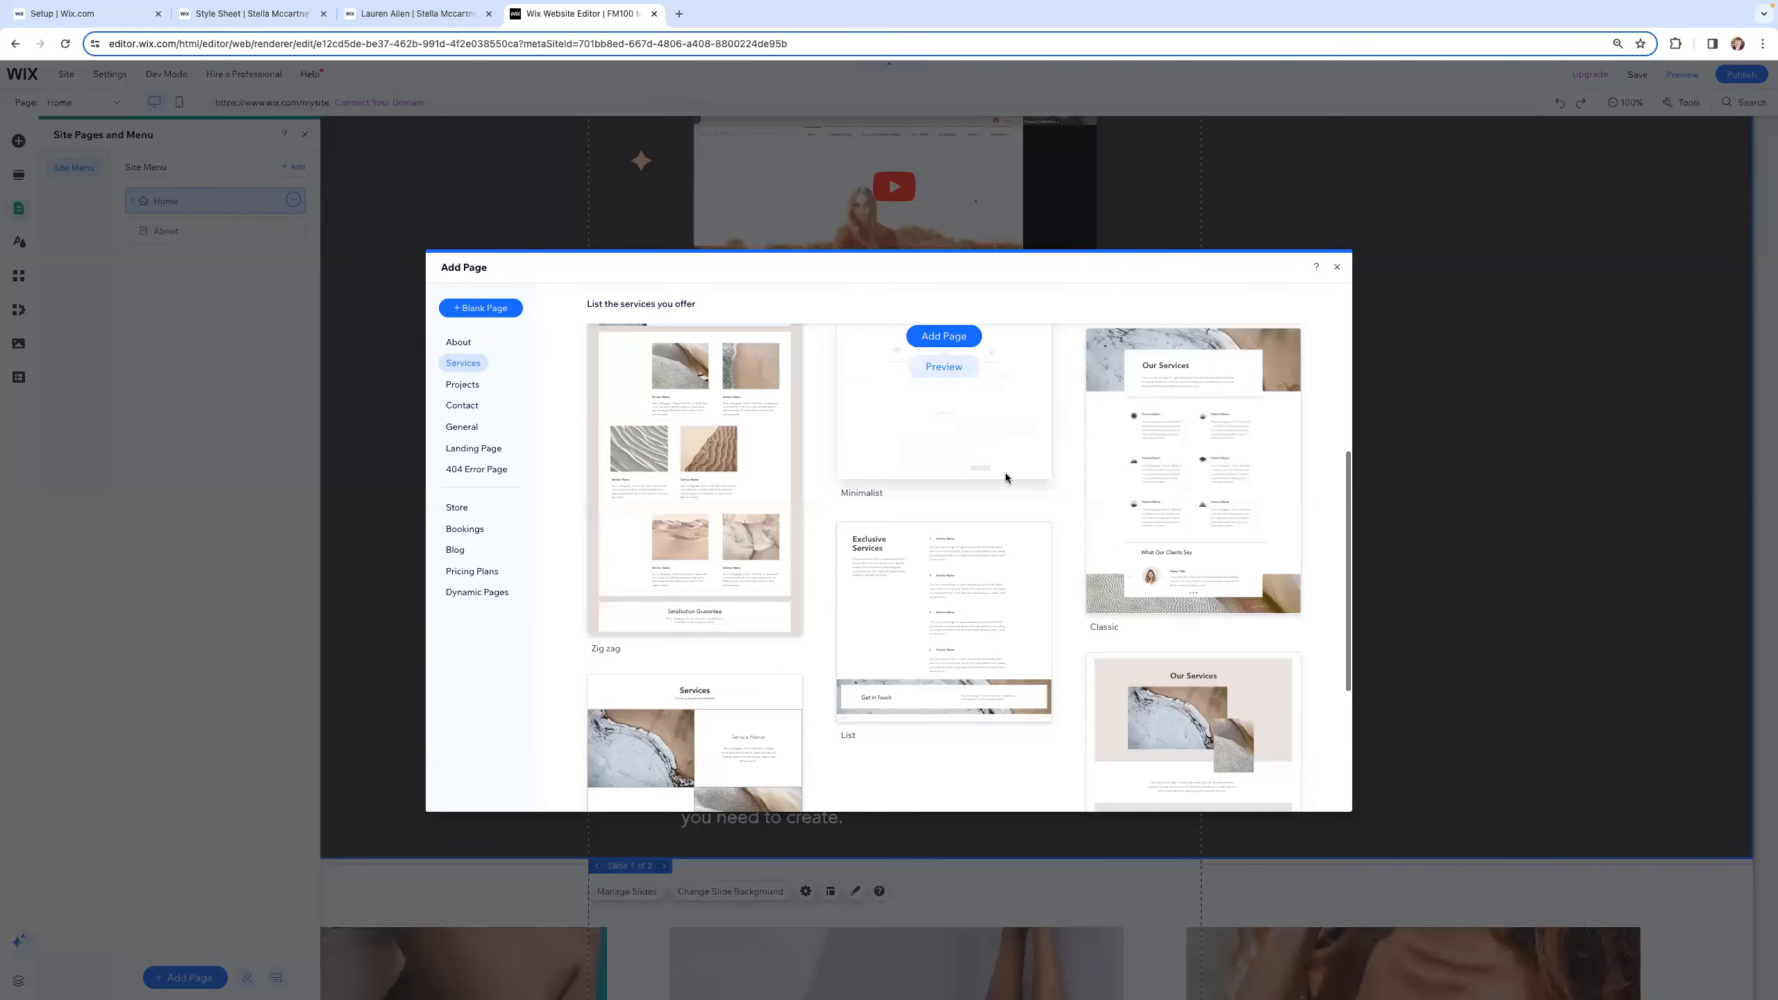
pyautogui.scroll(7, 1006, 478)
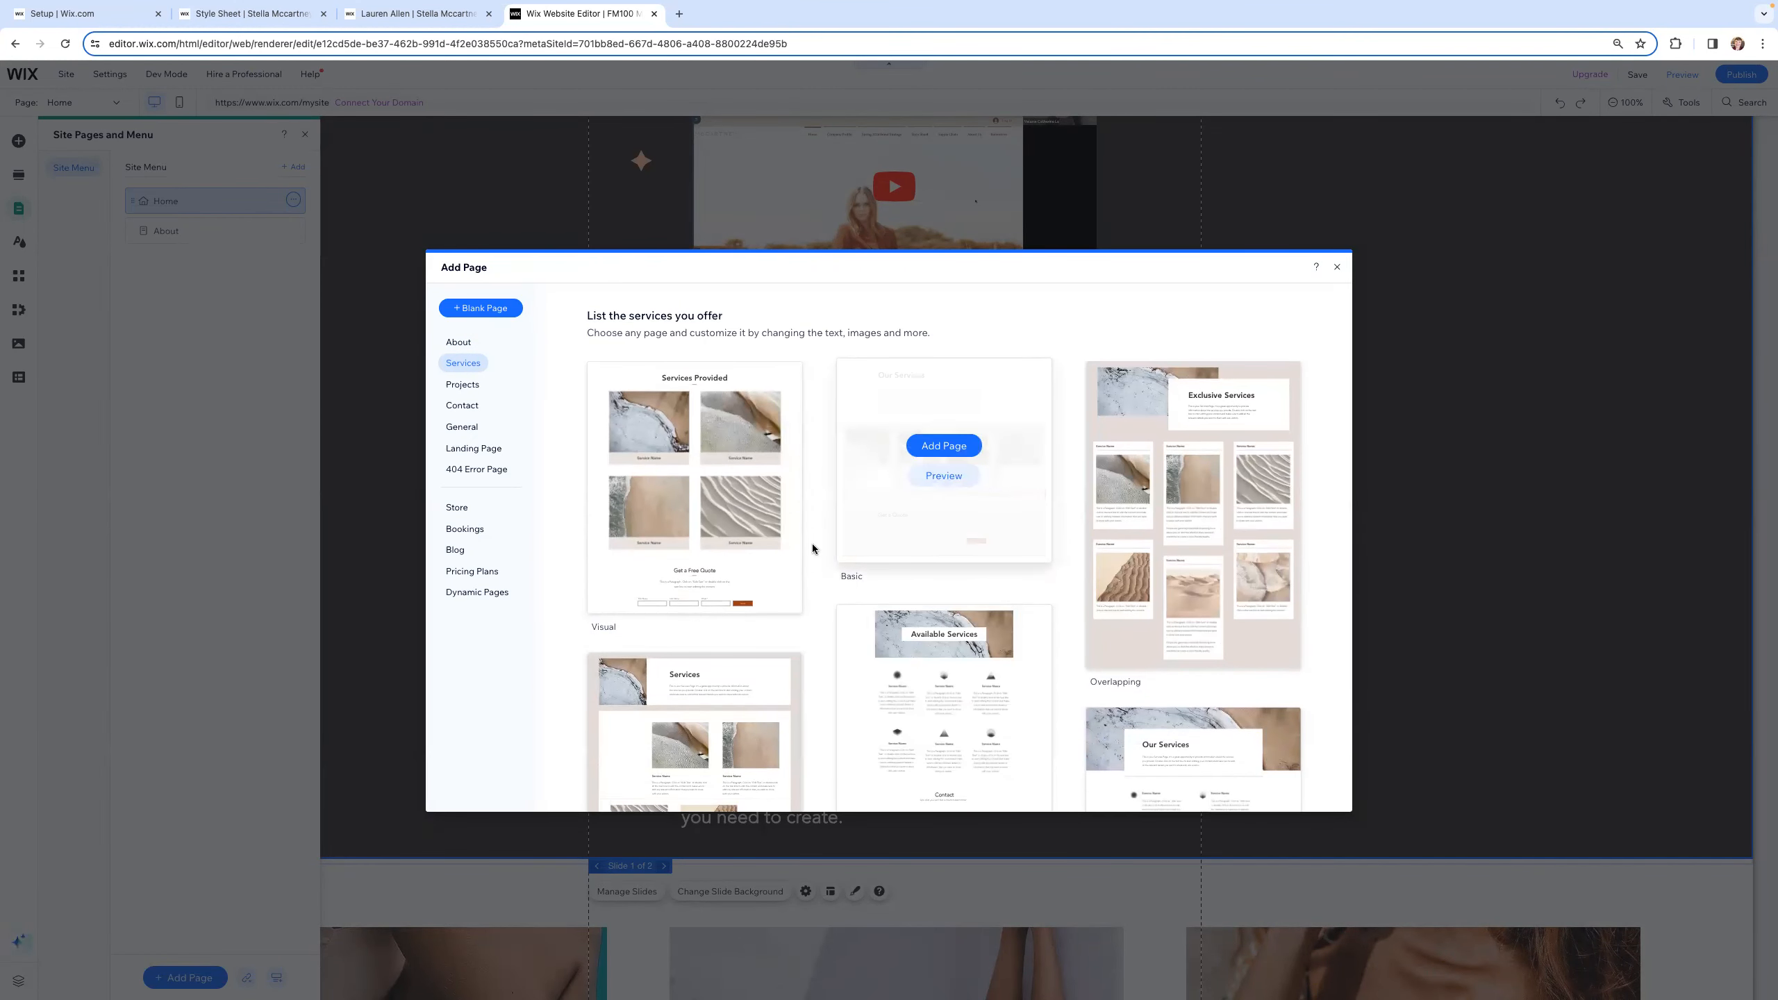
# Step: Browse the Projects page layouts and return to the About layouts to look at the Grid design
pyautogui.click(462, 392)
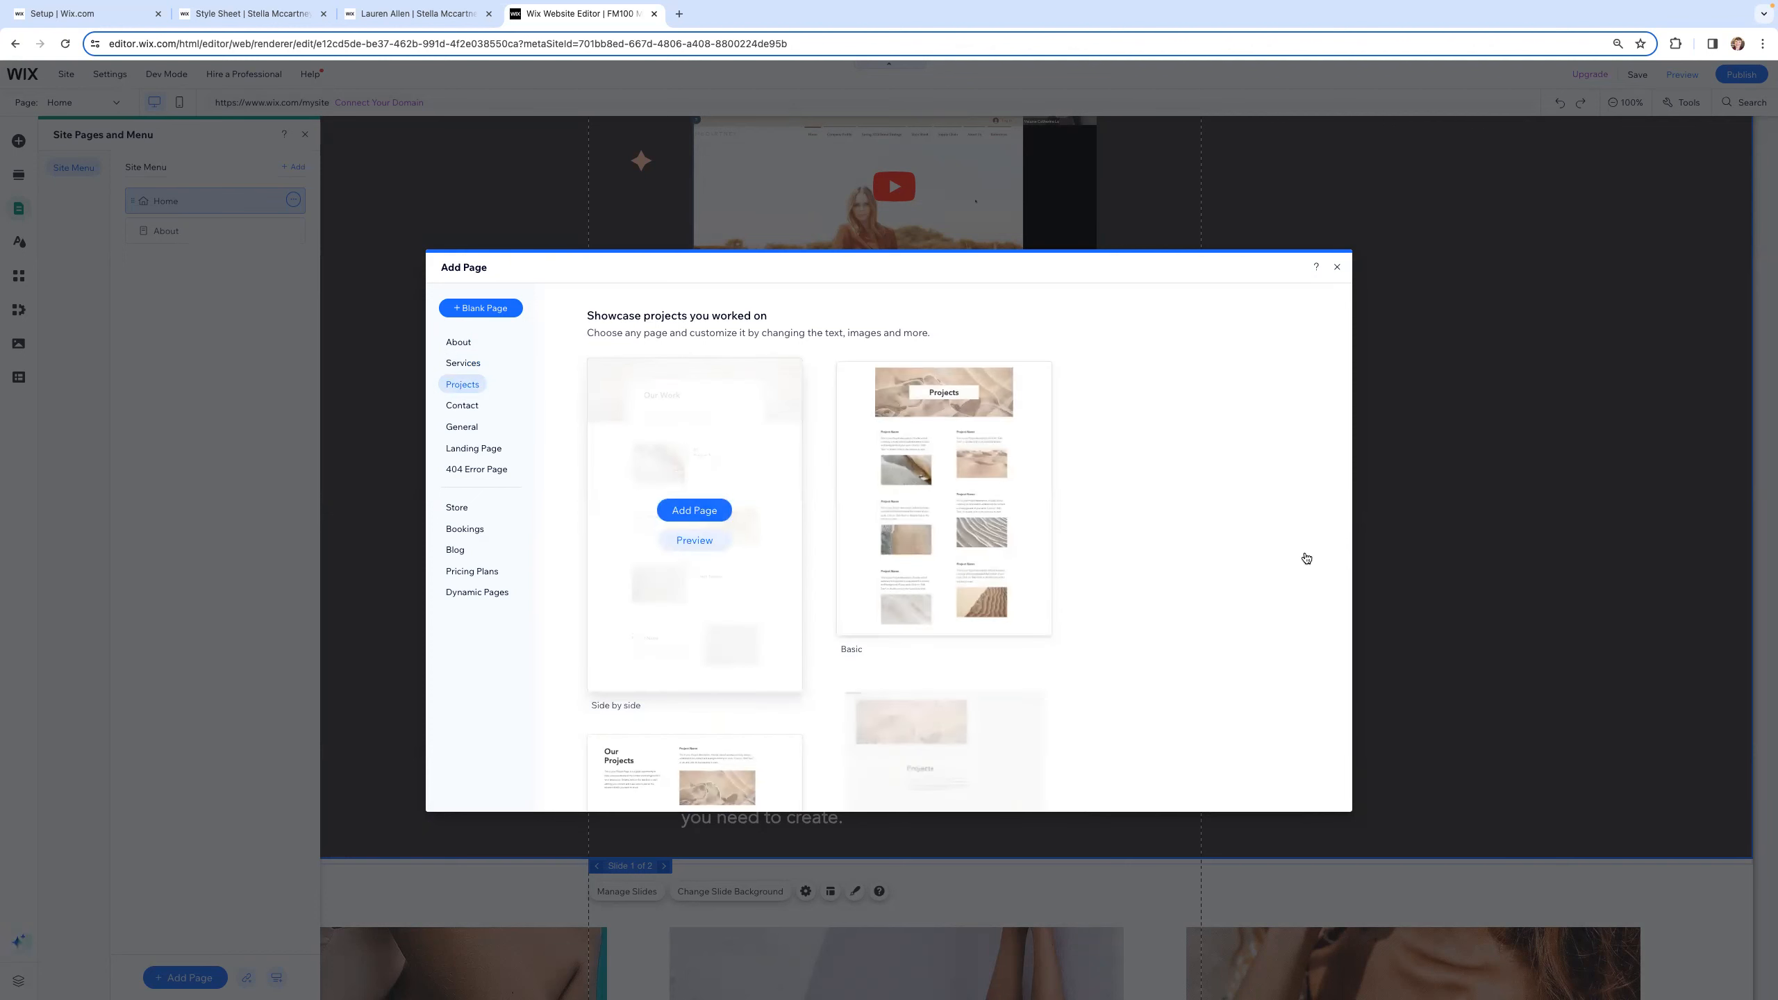
pyautogui.scroll(-3, 1258, 593)
pyautogui.scroll(-2, 1258, 594)
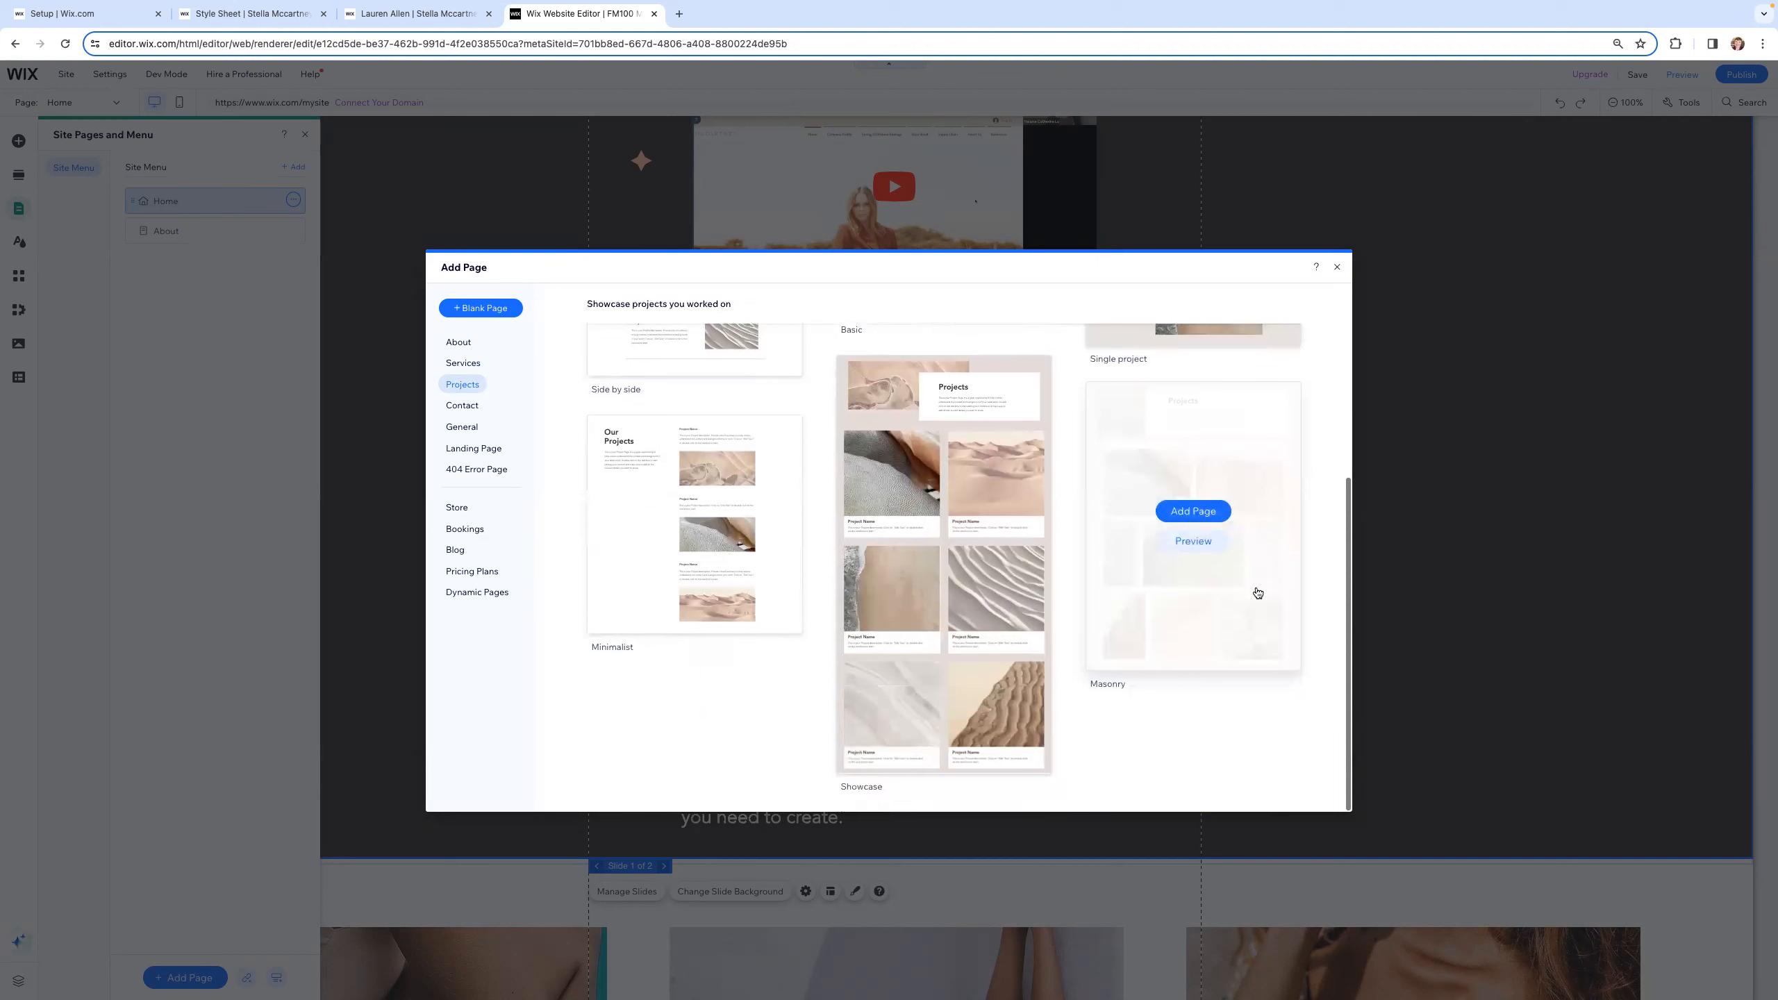
pyautogui.click(462, 343)
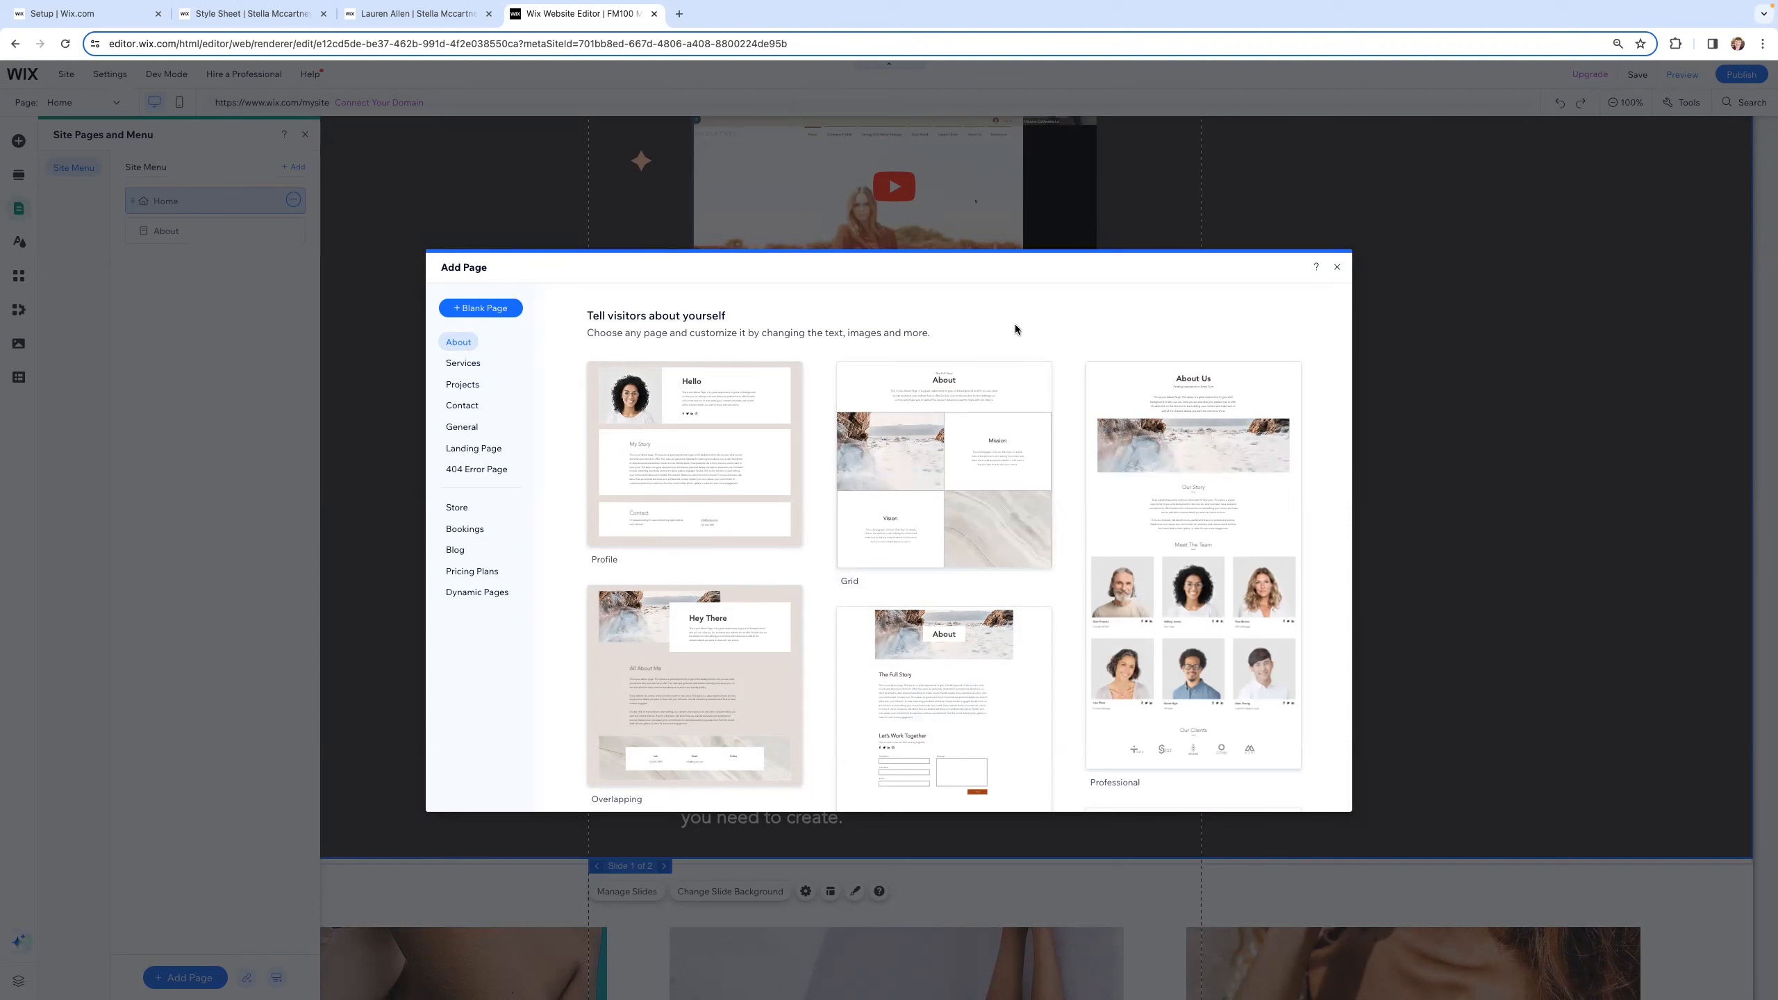
pyautogui.moveTo(946, 448)
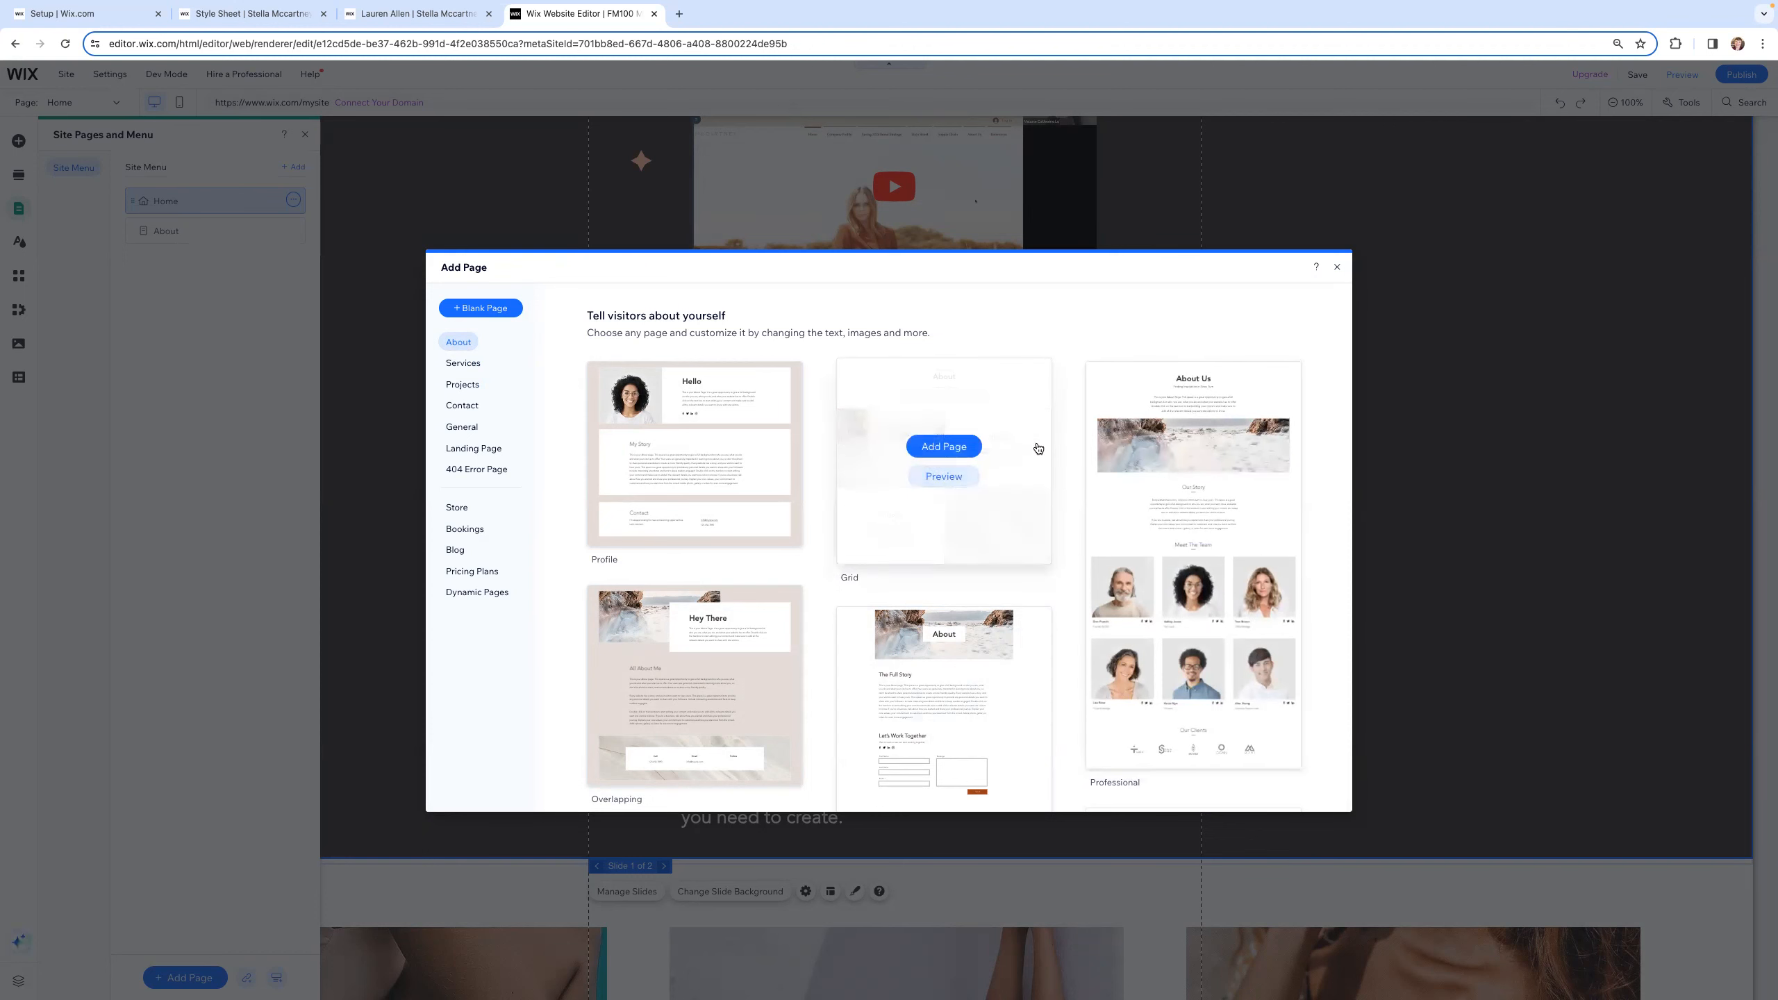
# Step: Add a page with the Grid layout from the About category and name it Company Profile
pyautogui.click(953, 448)
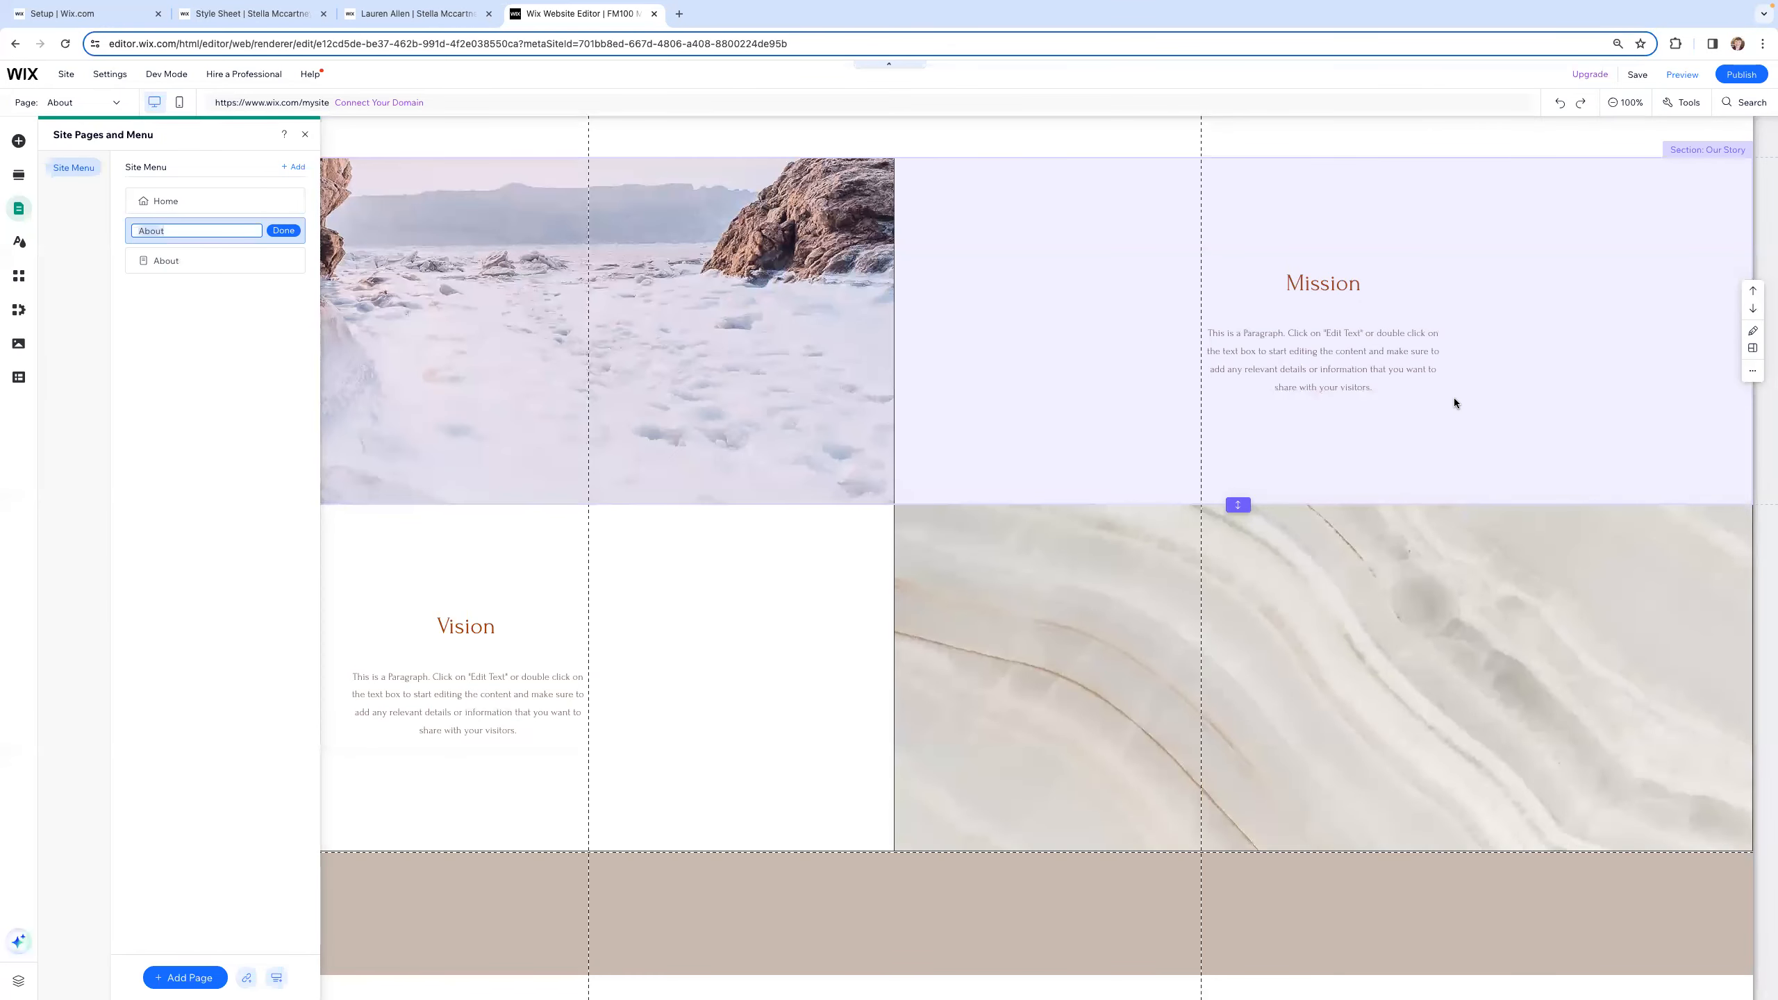
pyautogui.scroll(4, 1498, 410)
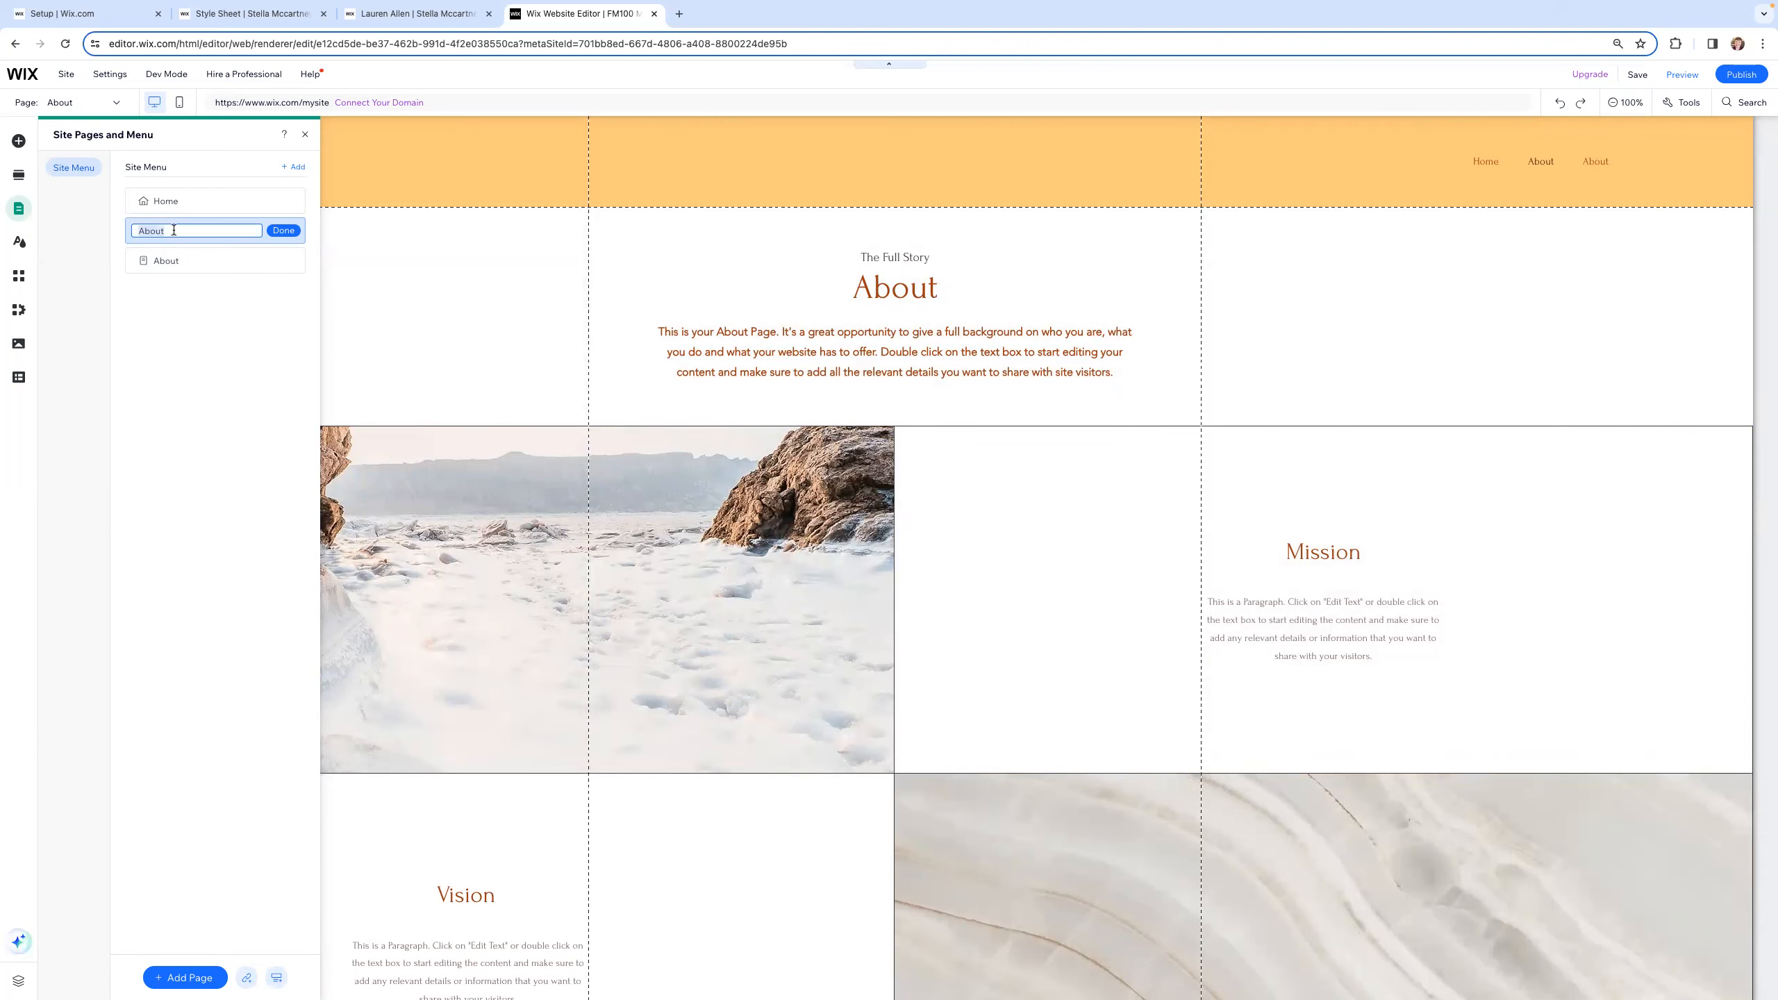
pyautogui.write('COm')
pyautogui.click(284, 231)
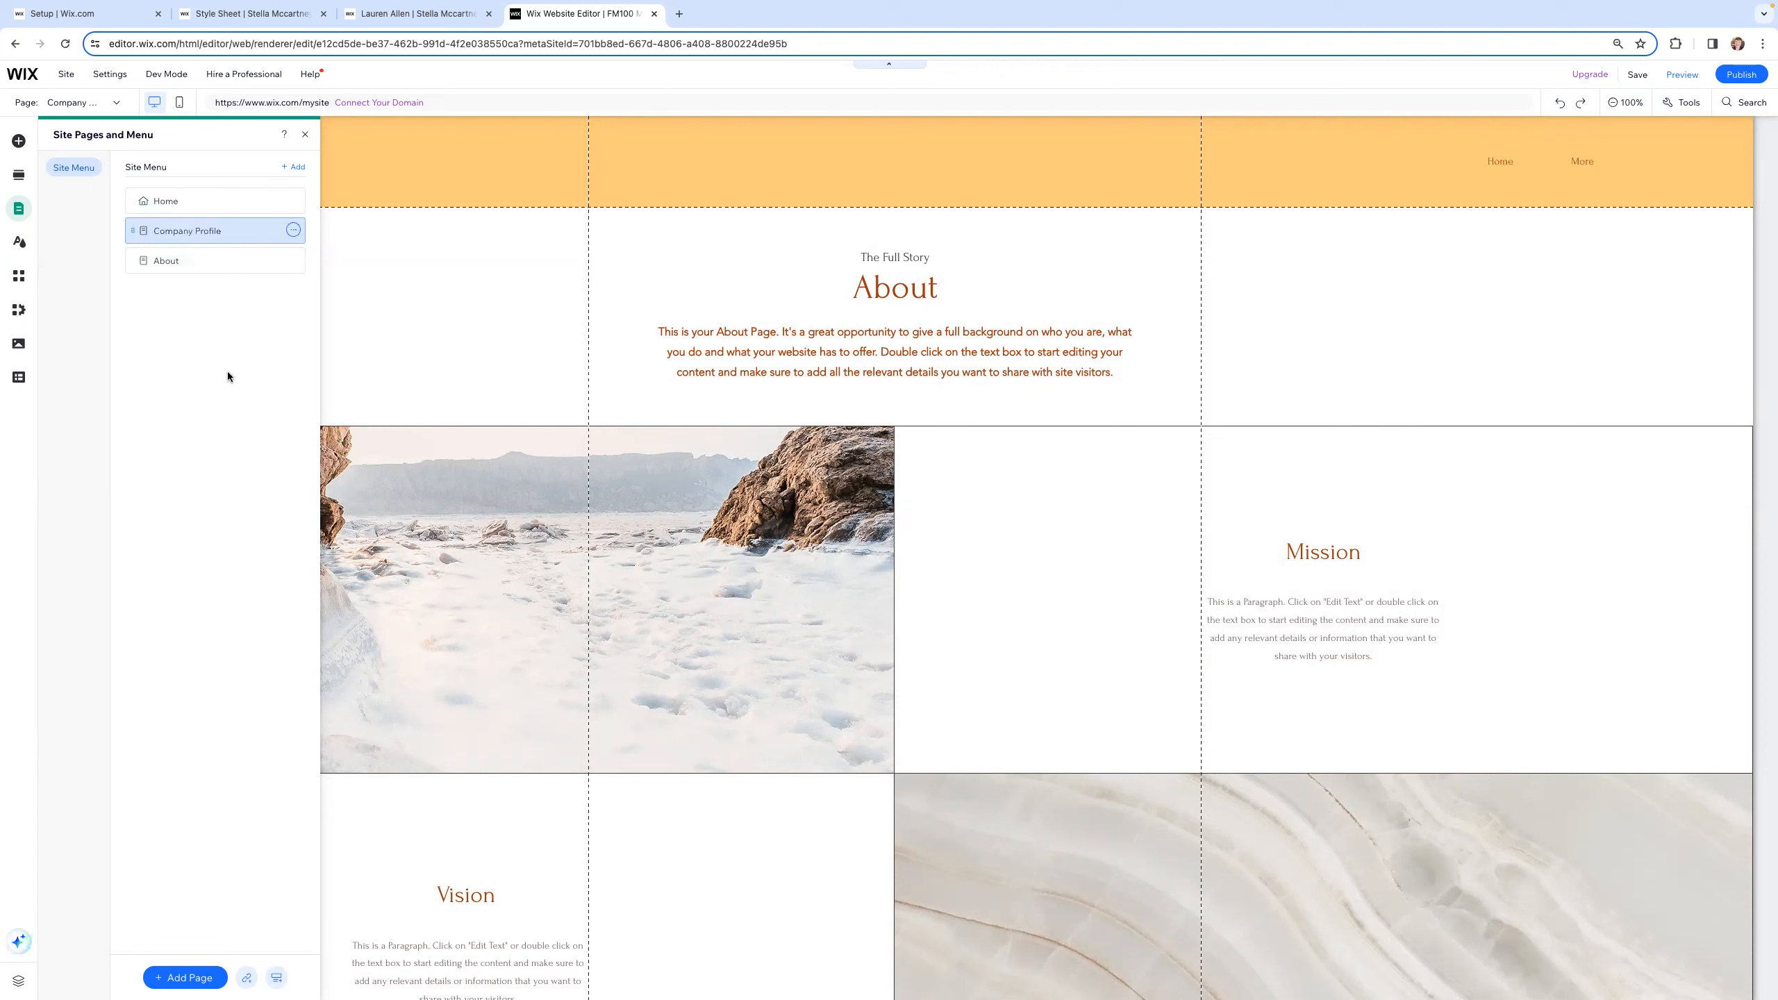
pyautogui.moveTo(150, 231)
pyautogui.mouseDown()
pyautogui.moveTo(147, 280)
pyautogui.moveTo(176, 226)
pyautogui.mouseUp()
# Step: Reopen the Add Page gallery and look through the About and Services layouts for another page
pyautogui.click(294, 167)
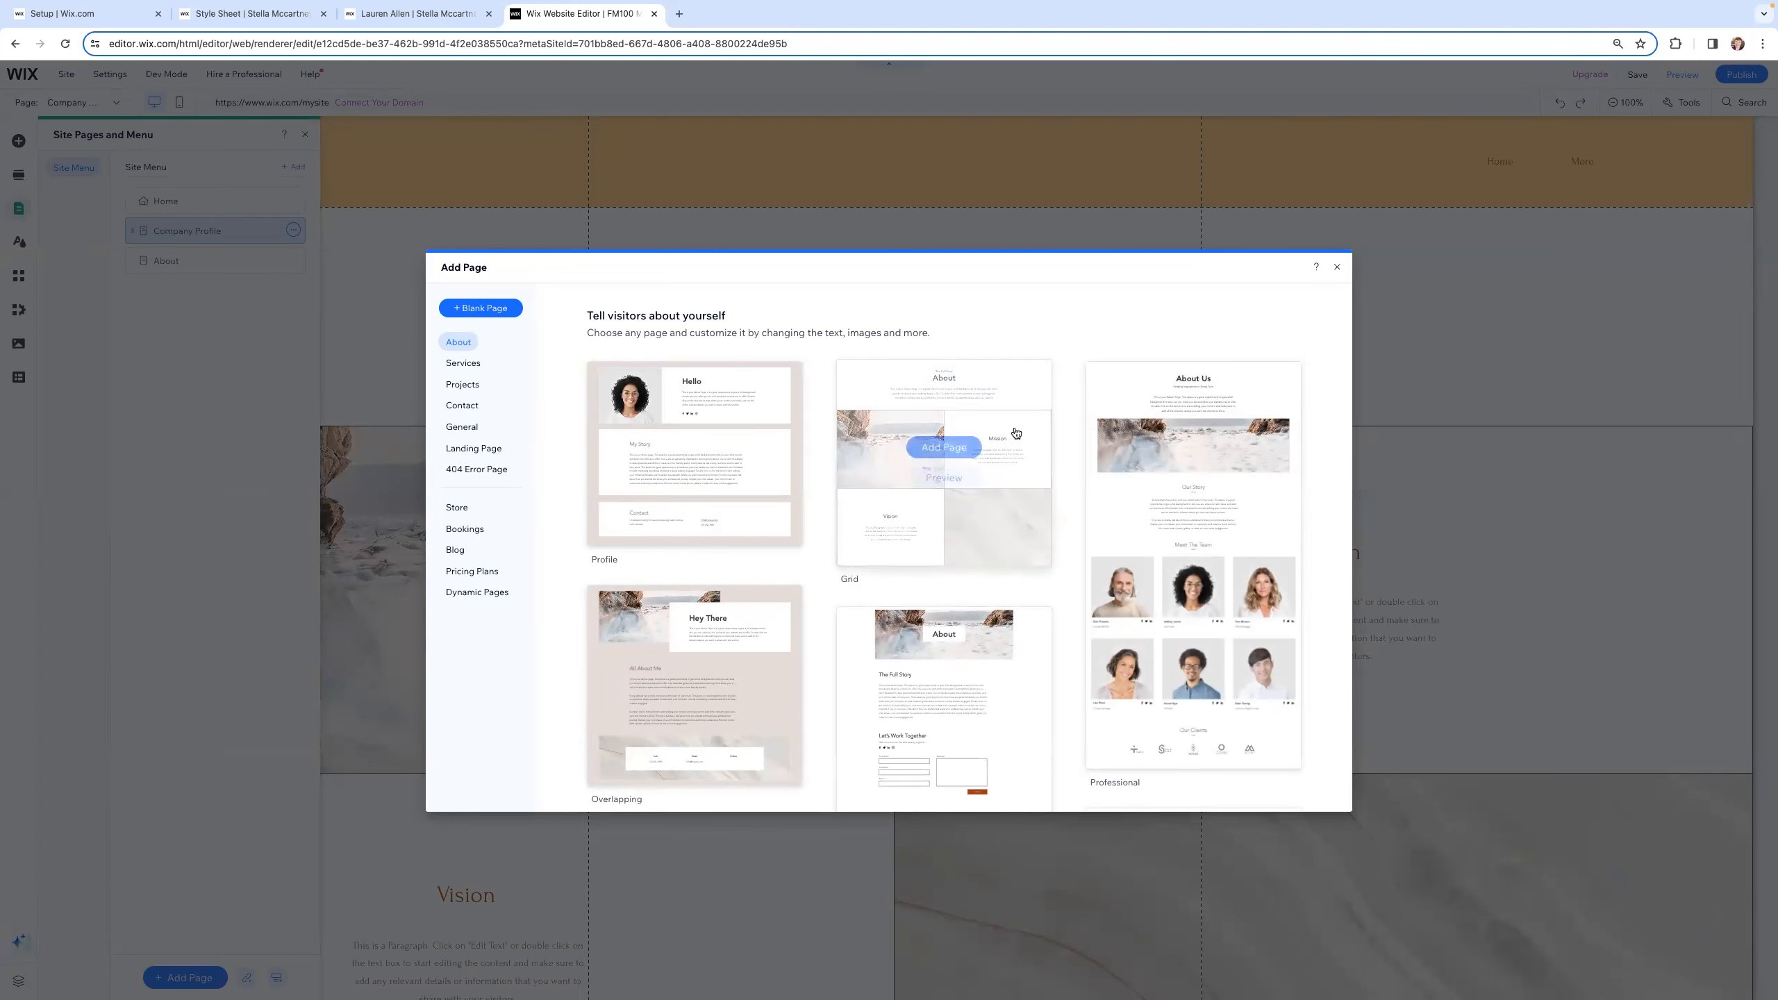
pyautogui.scroll(-4, 1190, 532)
pyautogui.scroll(-5, 1115, 571)
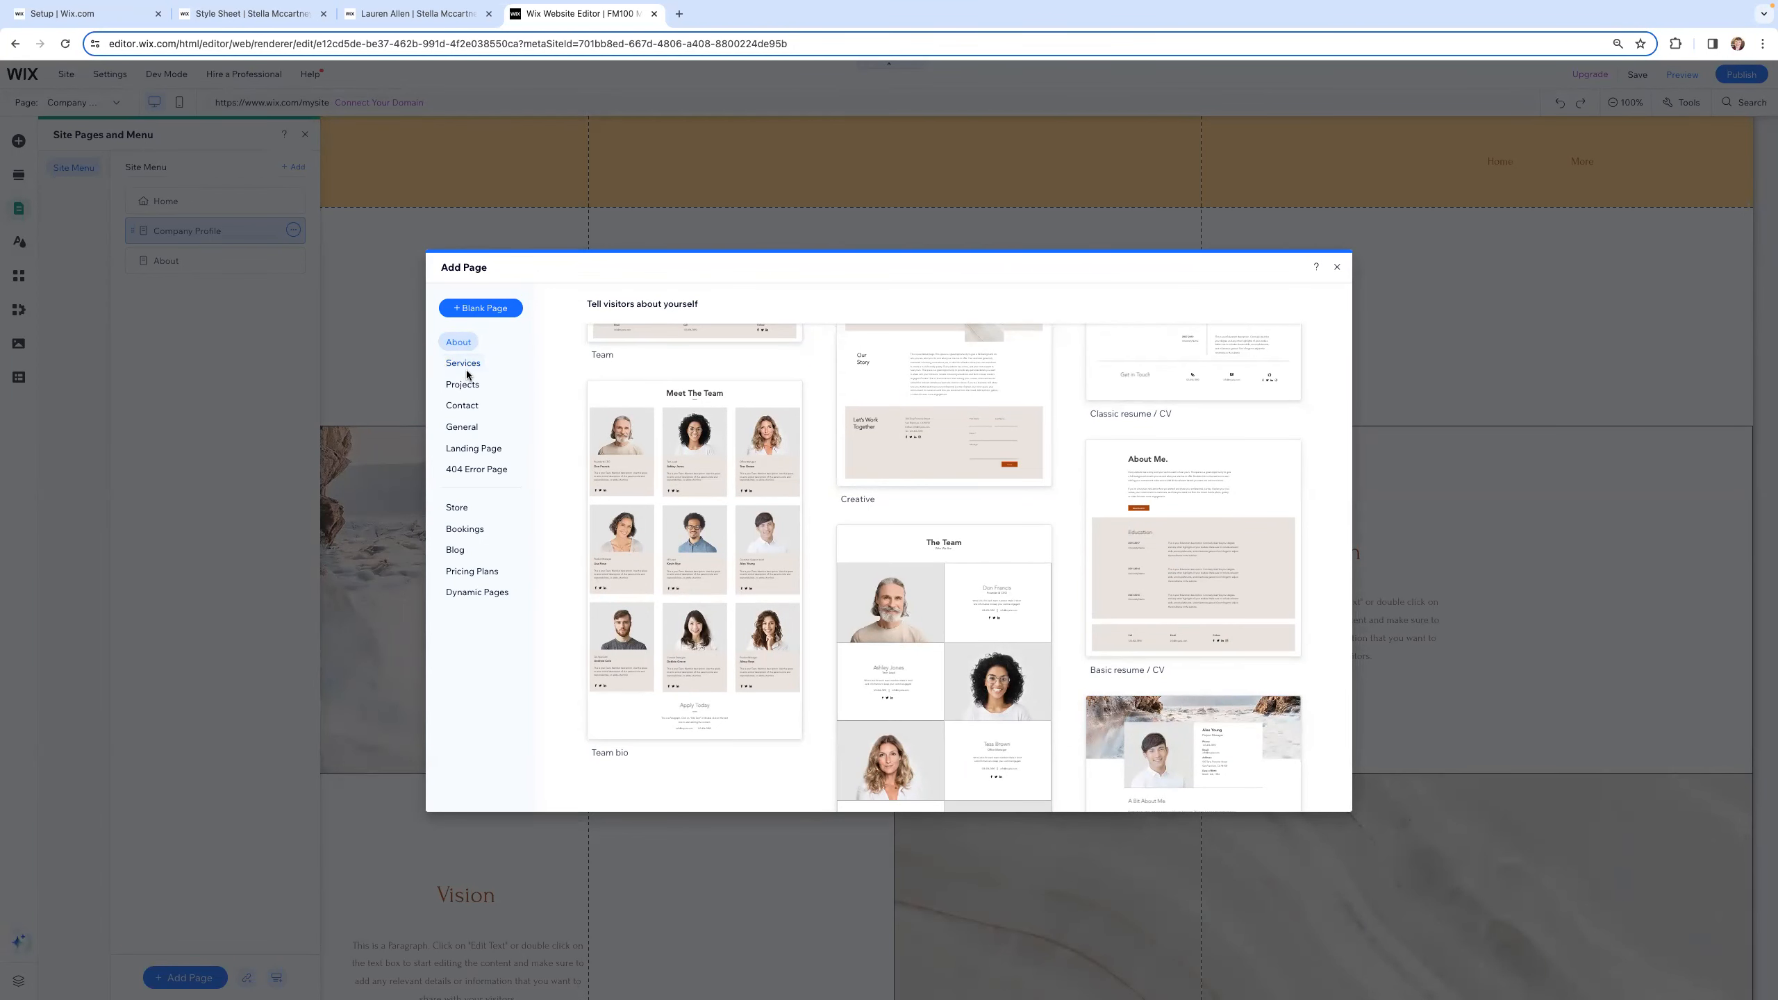
pyautogui.click(475, 368)
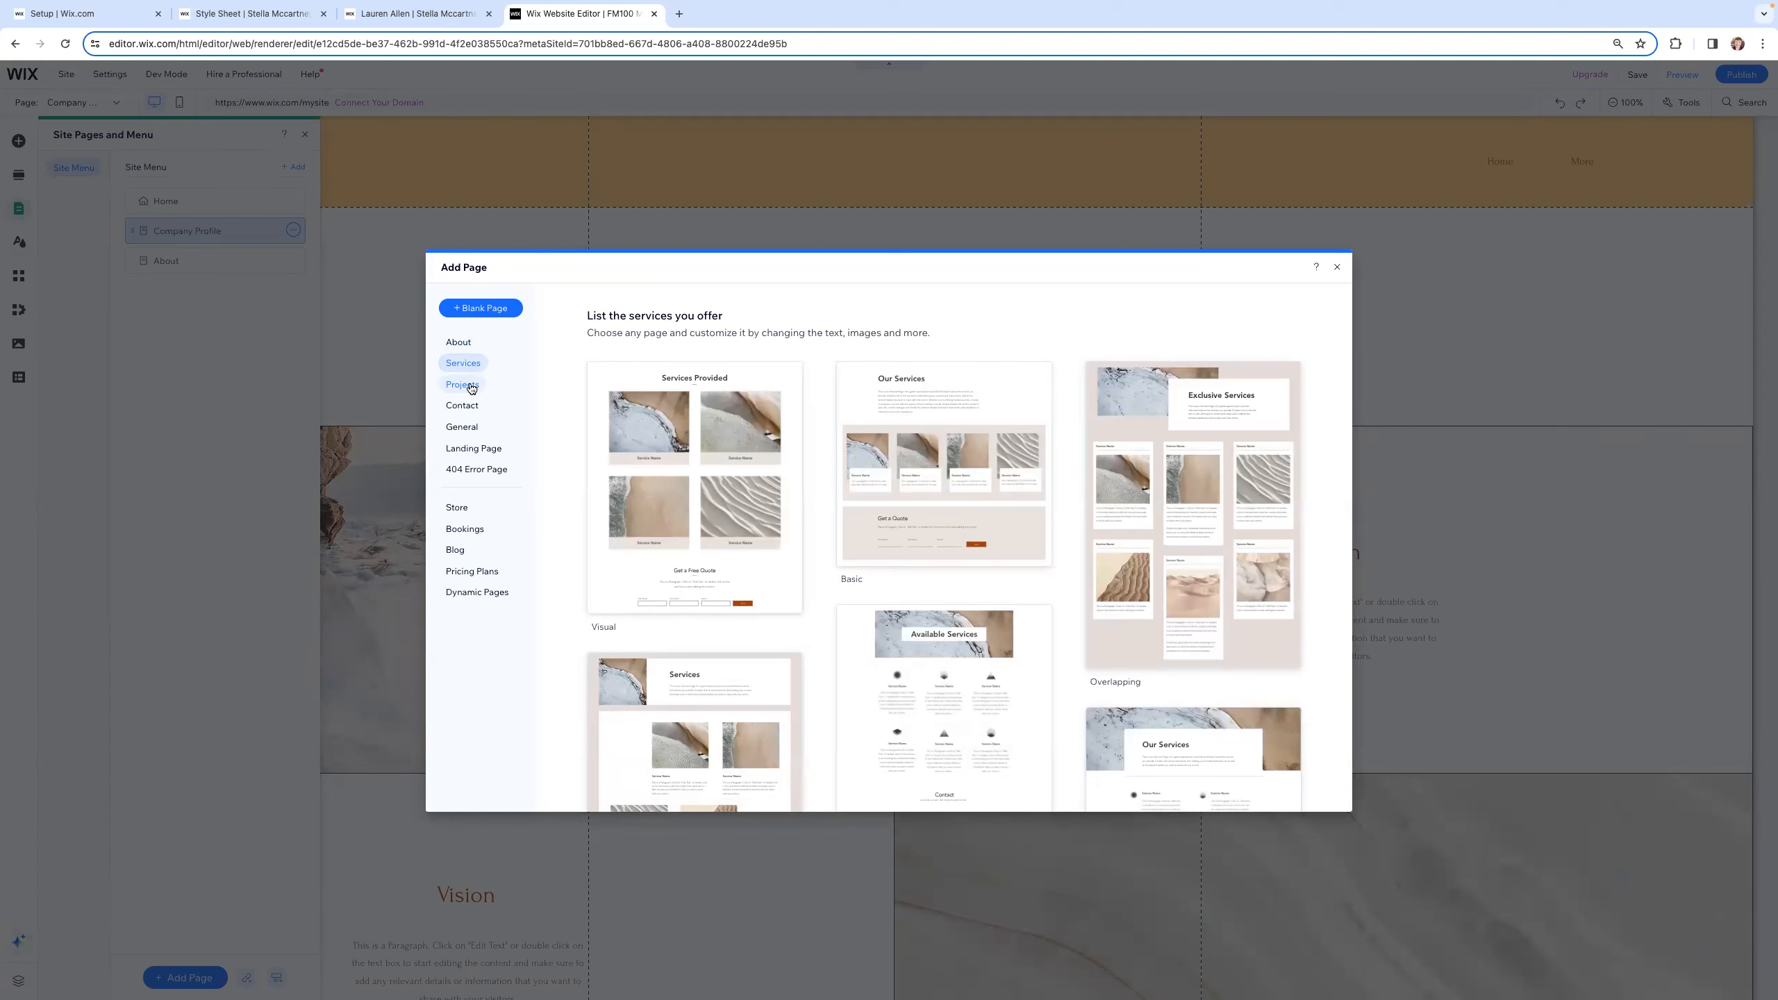
pyautogui.scroll(-5, 1246, 560)
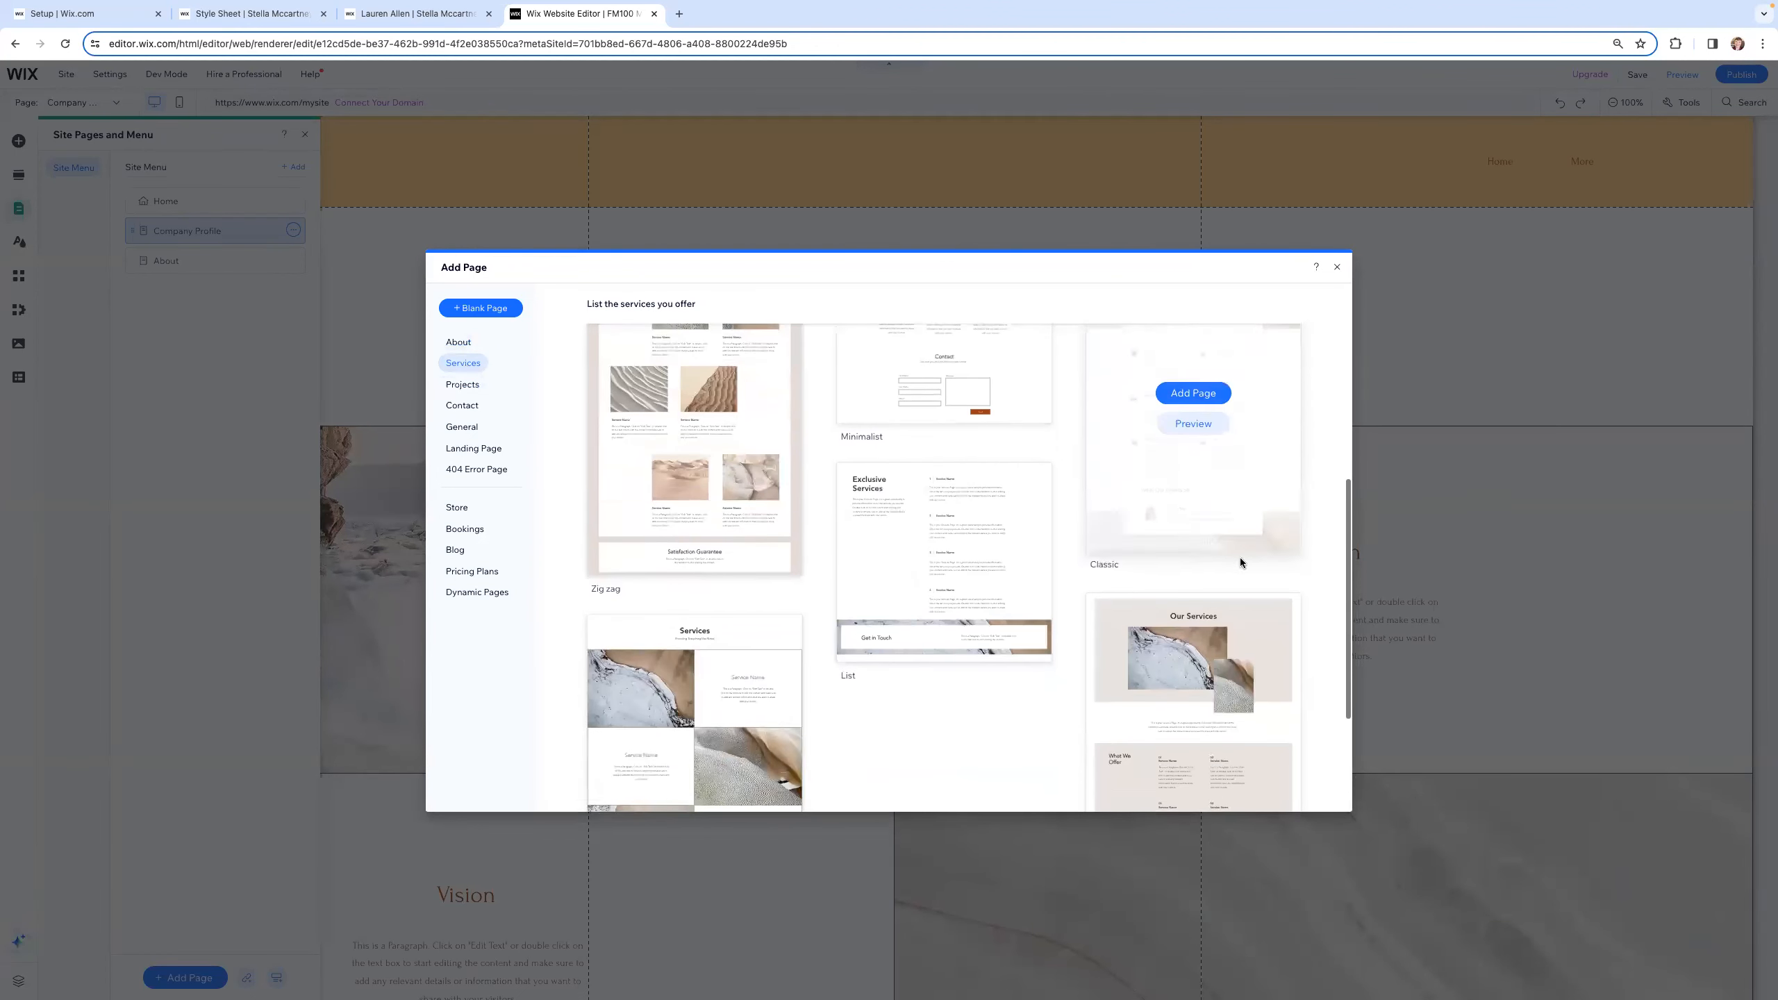
pyautogui.scroll(-2, 1241, 563)
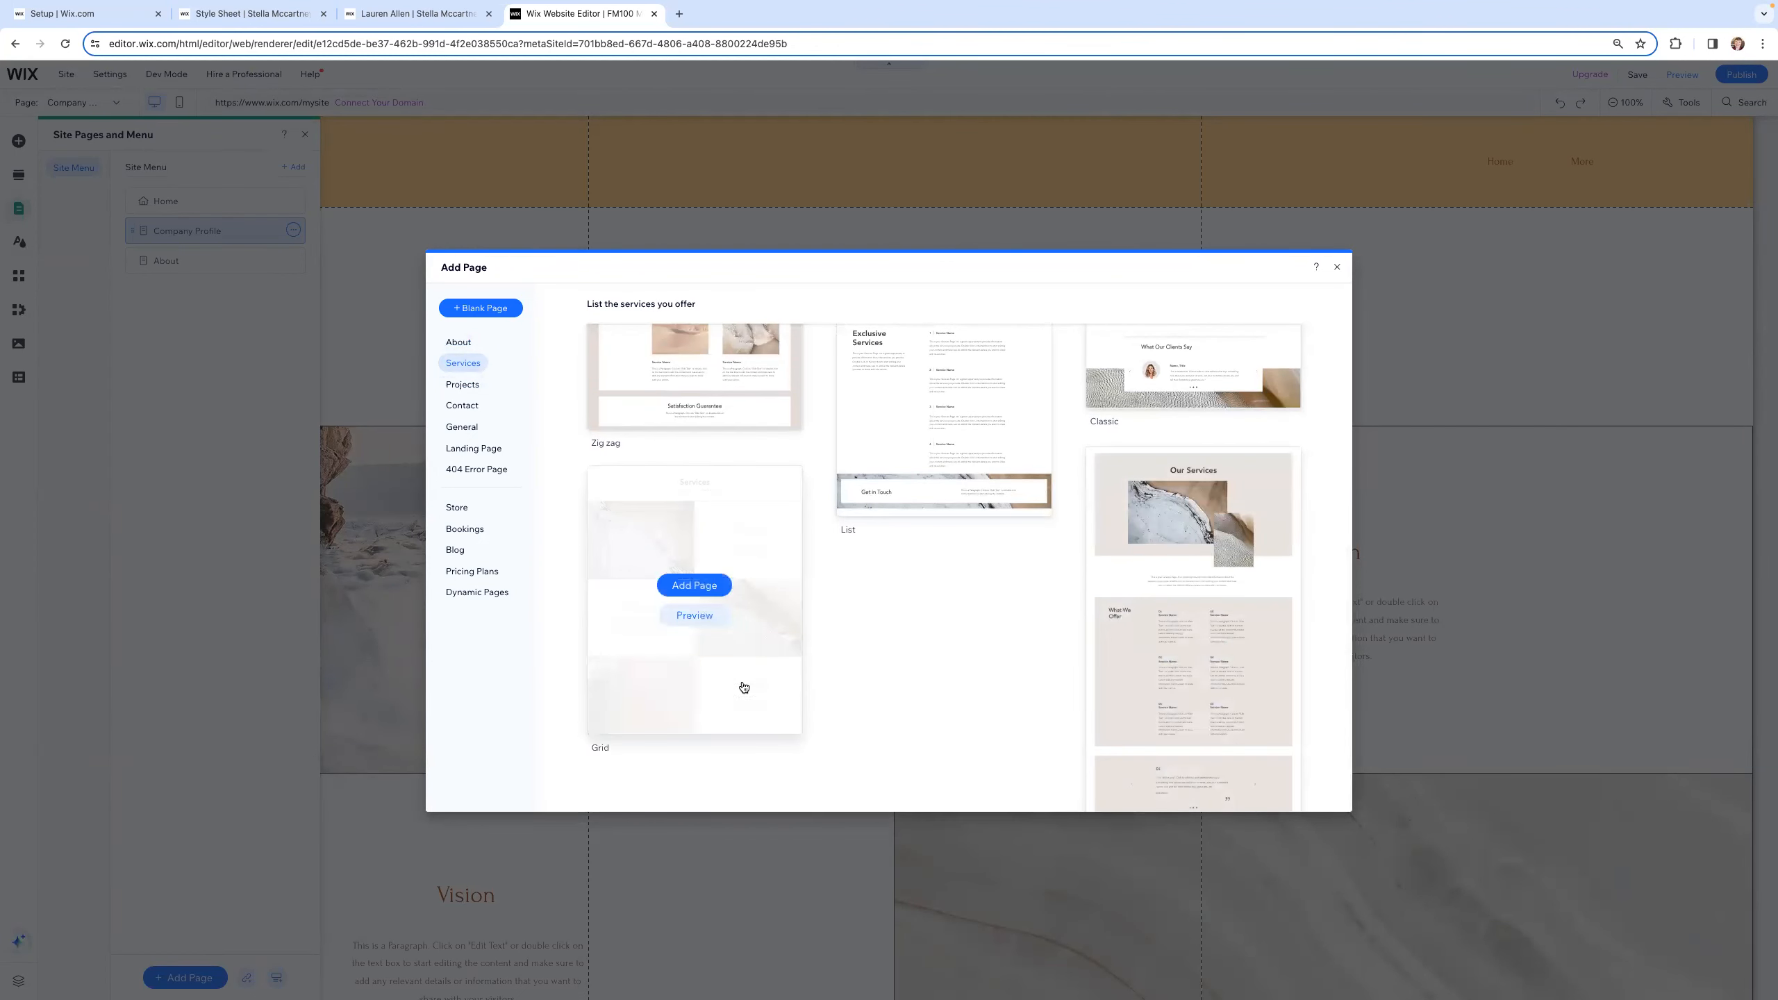
# Step: Add a page with the Minimalist layout from the Projects category and name it Brand Strategy 2024
pyautogui.click(467, 385)
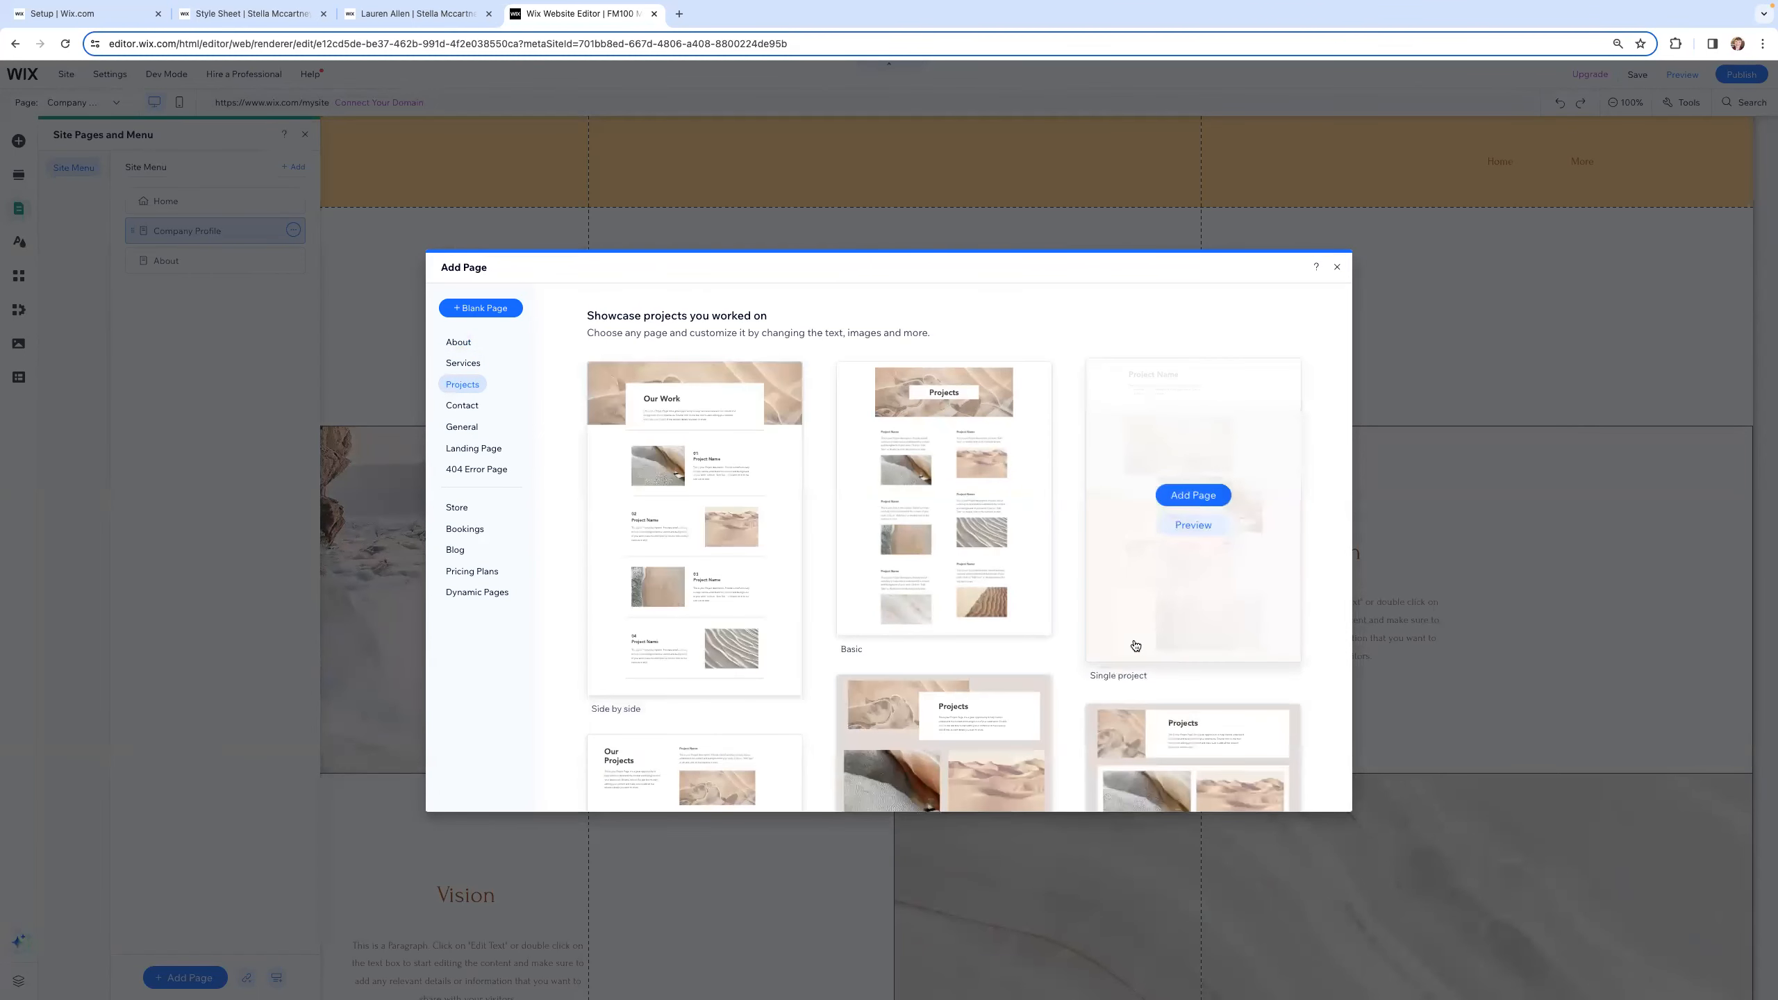
pyautogui.scroll(-4, 1000, 588)
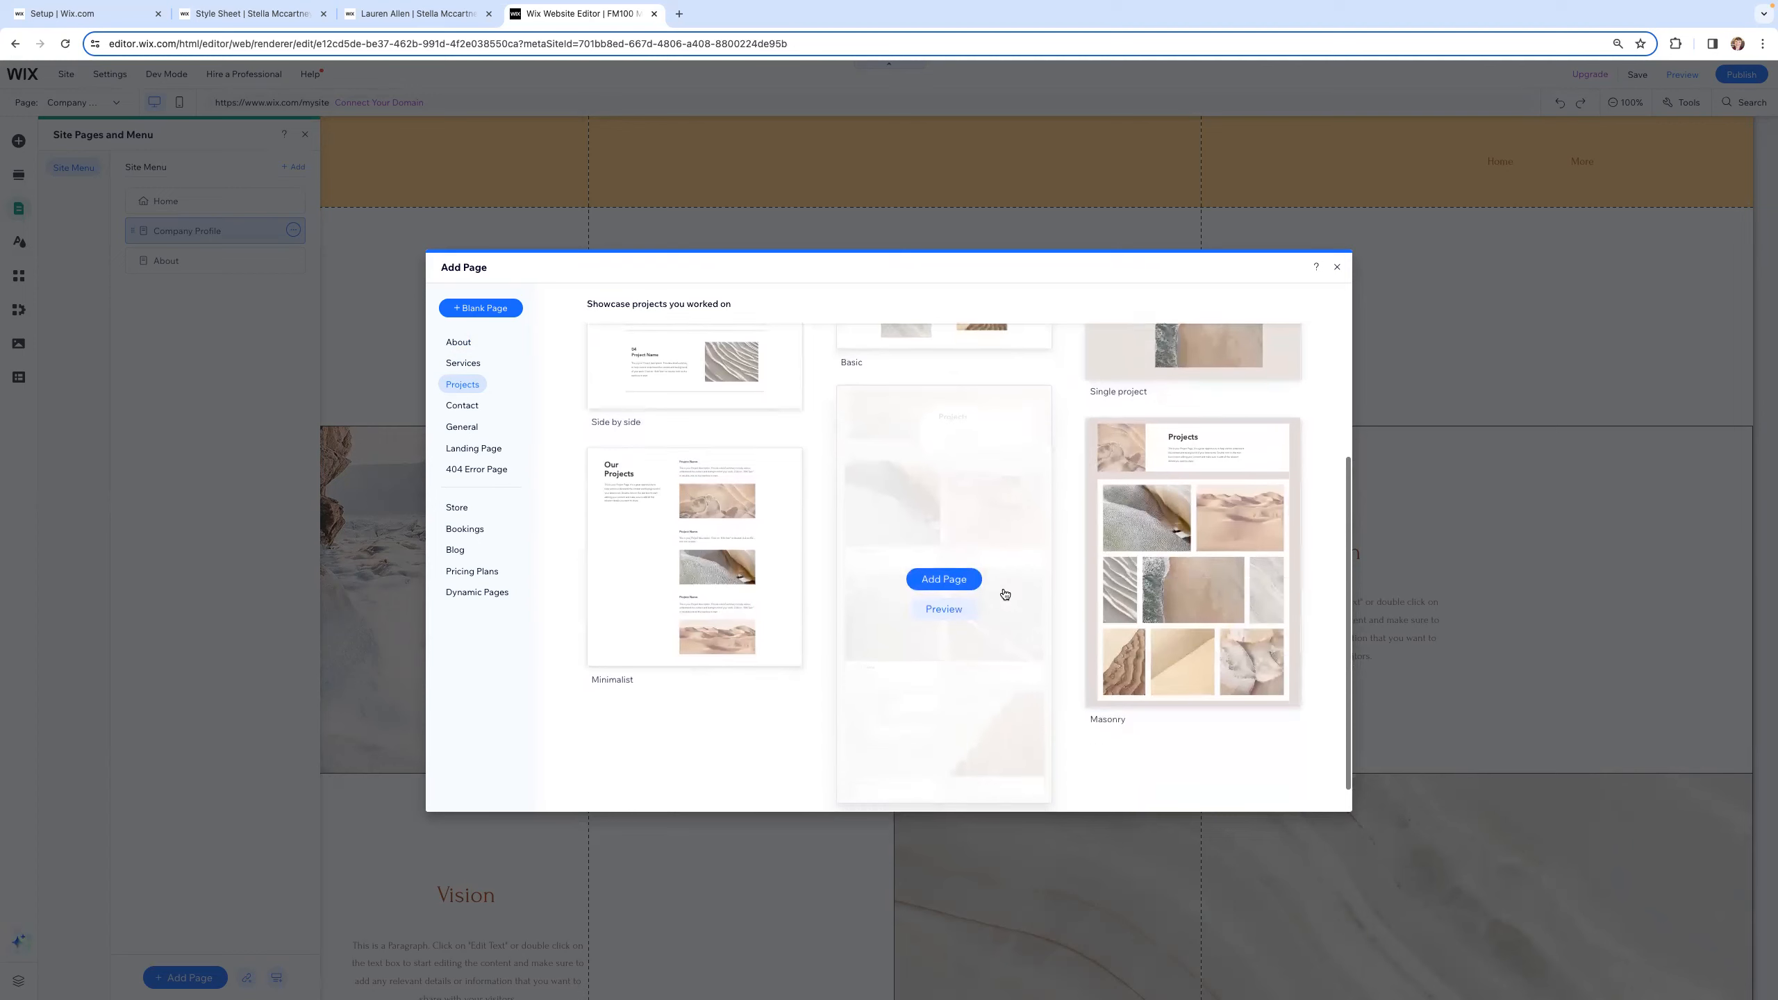
pyautogui.scroll(-1, 1004, 594)
pyautogui.scroll(5, 1005, 594)
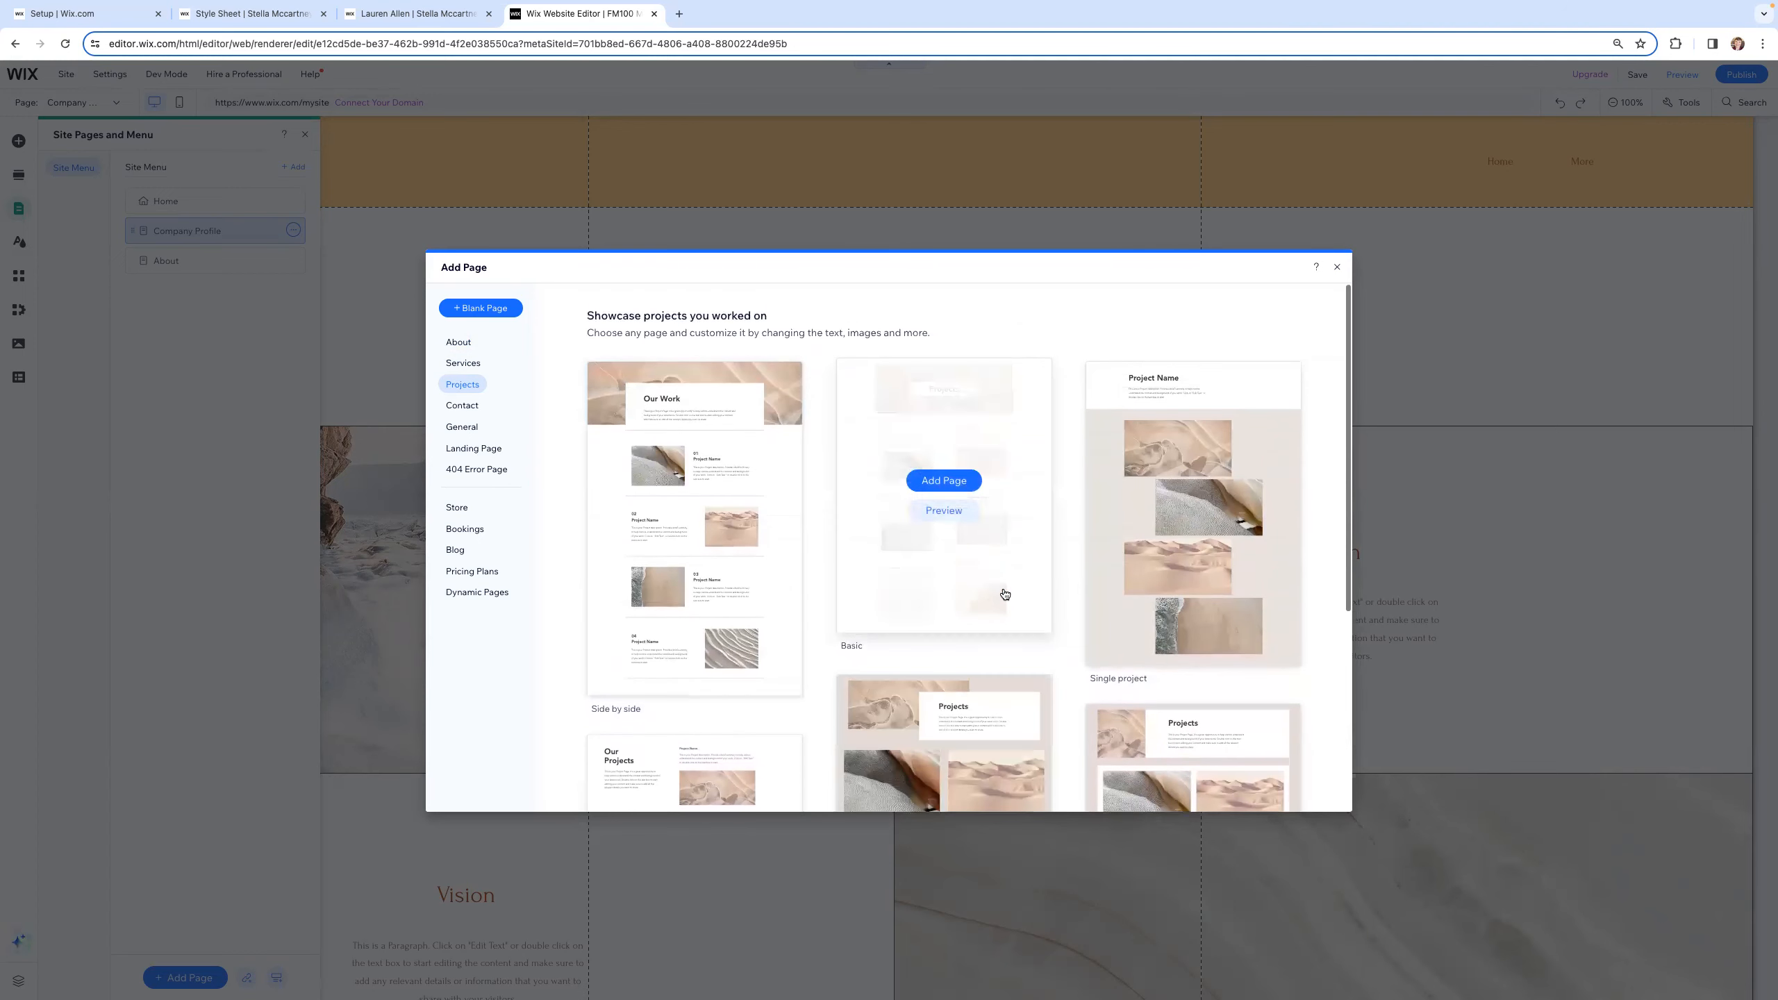
pyautogui.scroll(-5, 693, 511)
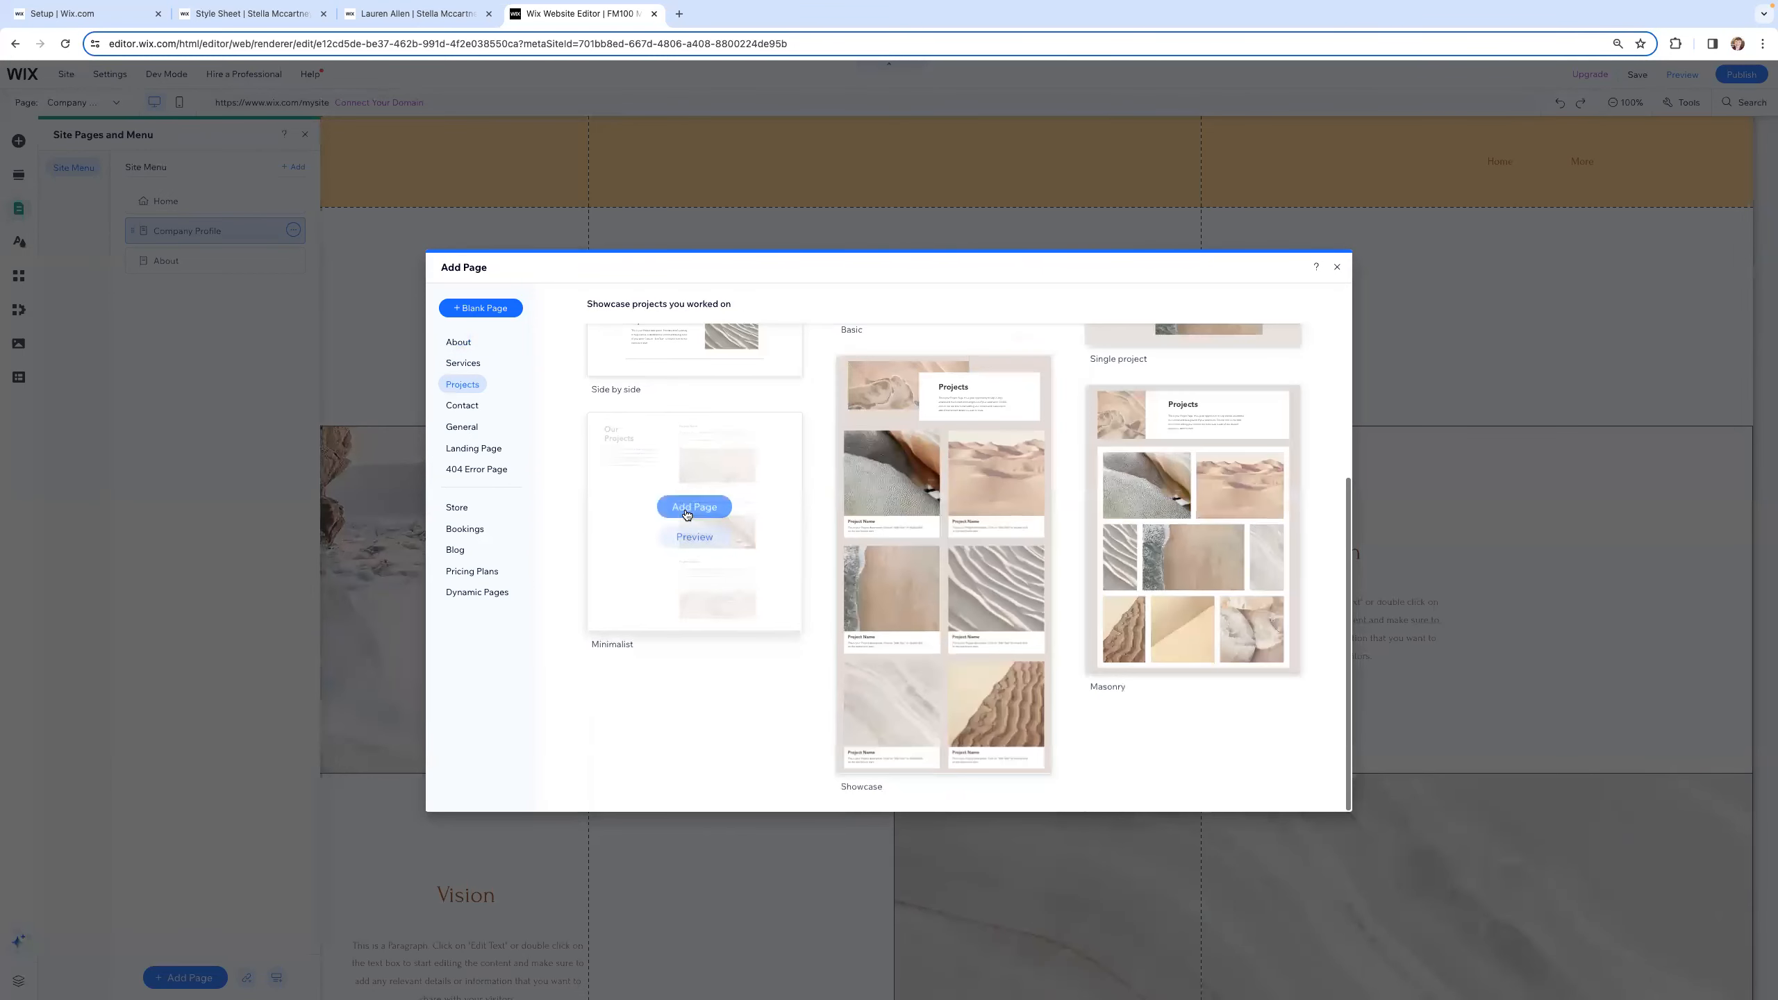
pyautogui.click(708, 509)
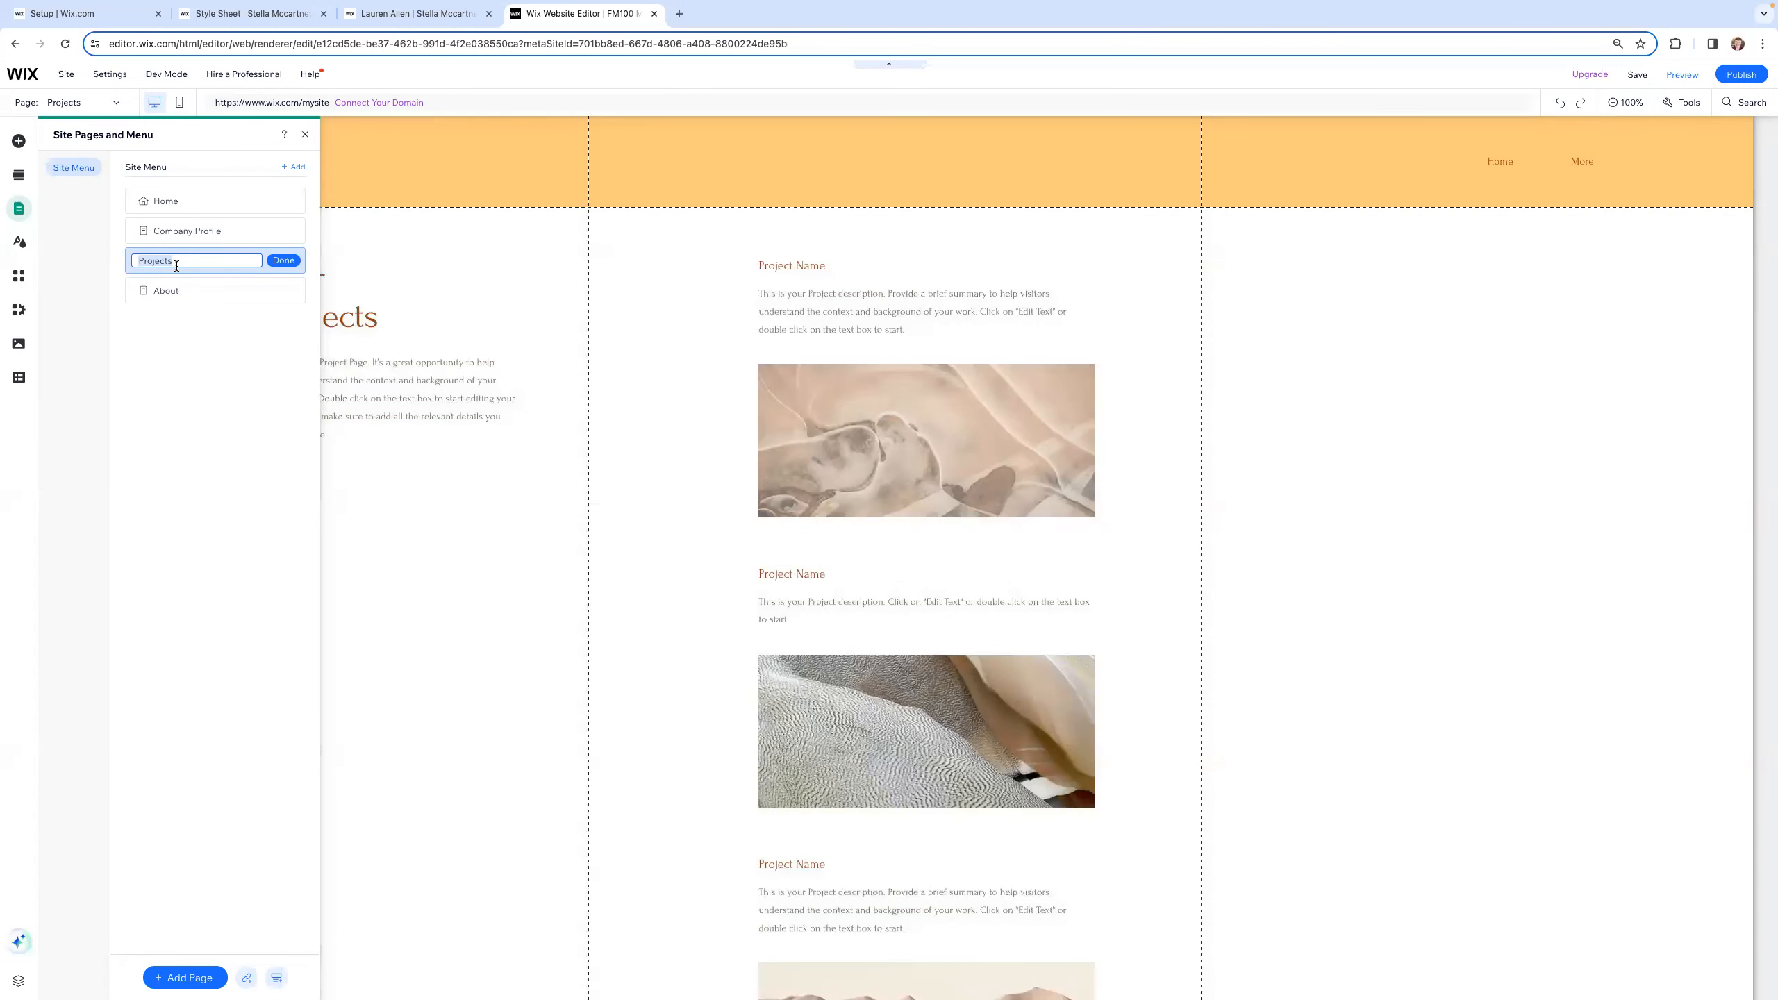
pyautogui.write('Brand Strategy 2024')
pyautogui.click(284, 260)
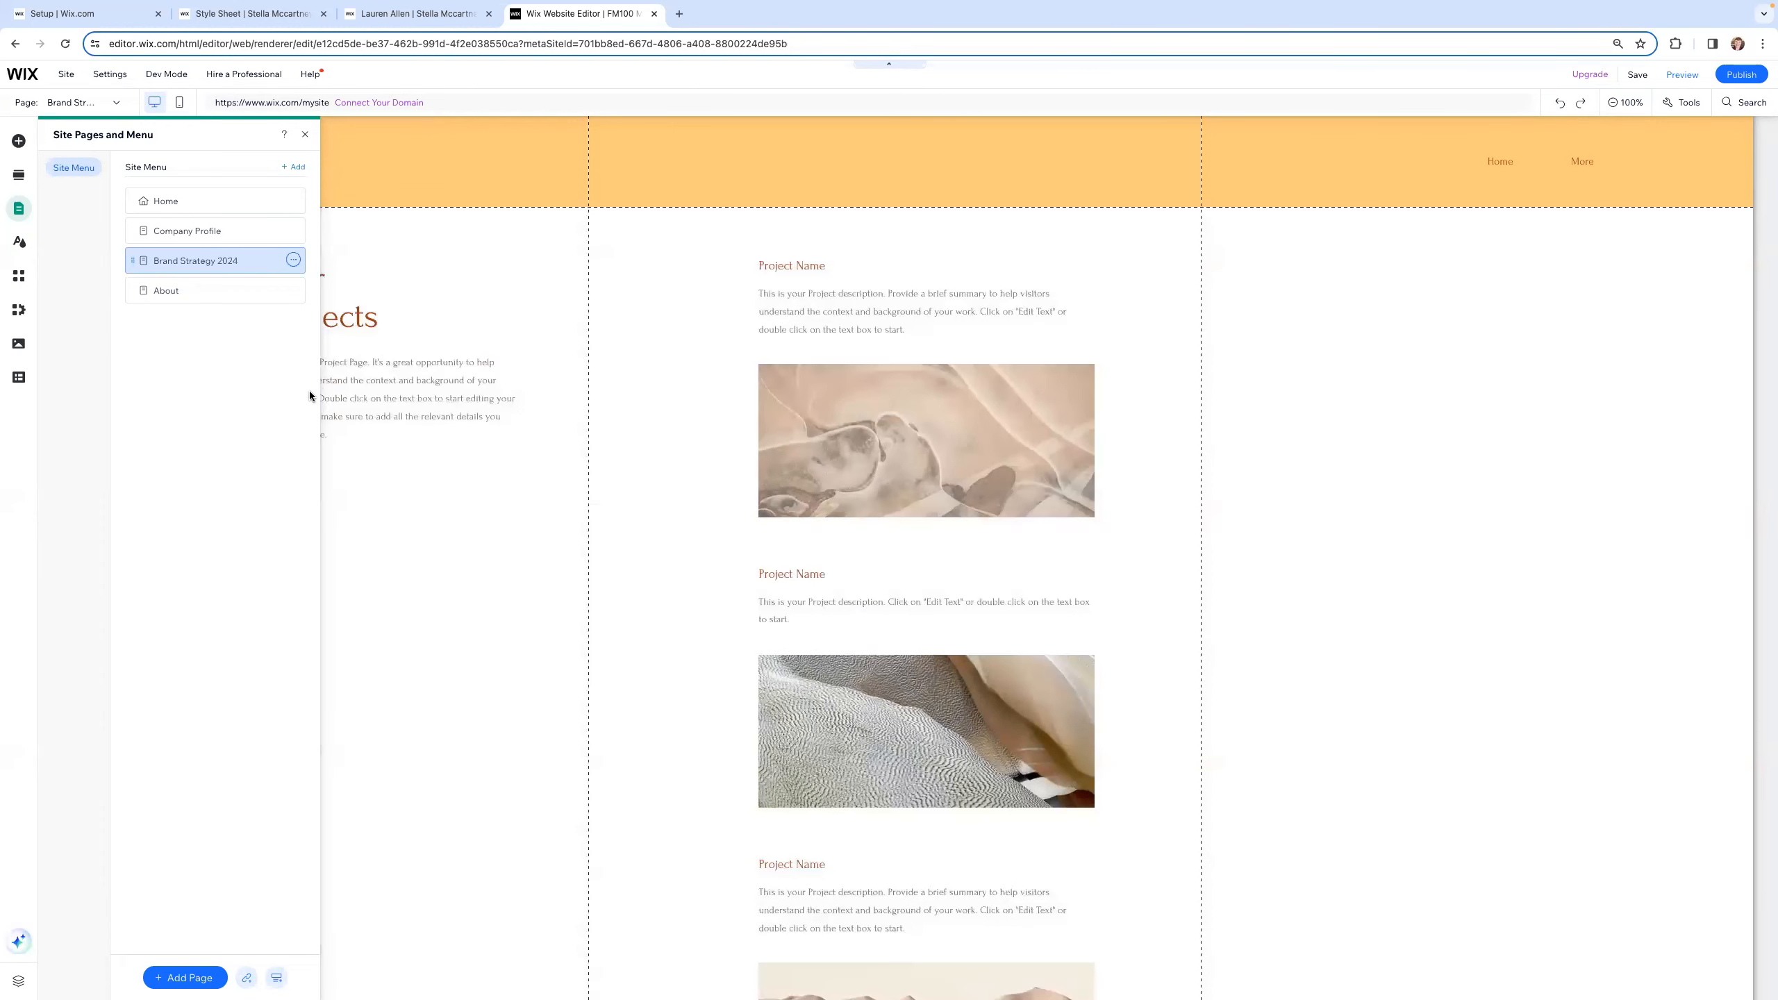
# Step: Switch to the sample Stella McCartney site and view its Spring 2024 Brand Strategy page and subpages
pyautogui.click(268, 14)
pyautogui.moveTo(1365, 157)
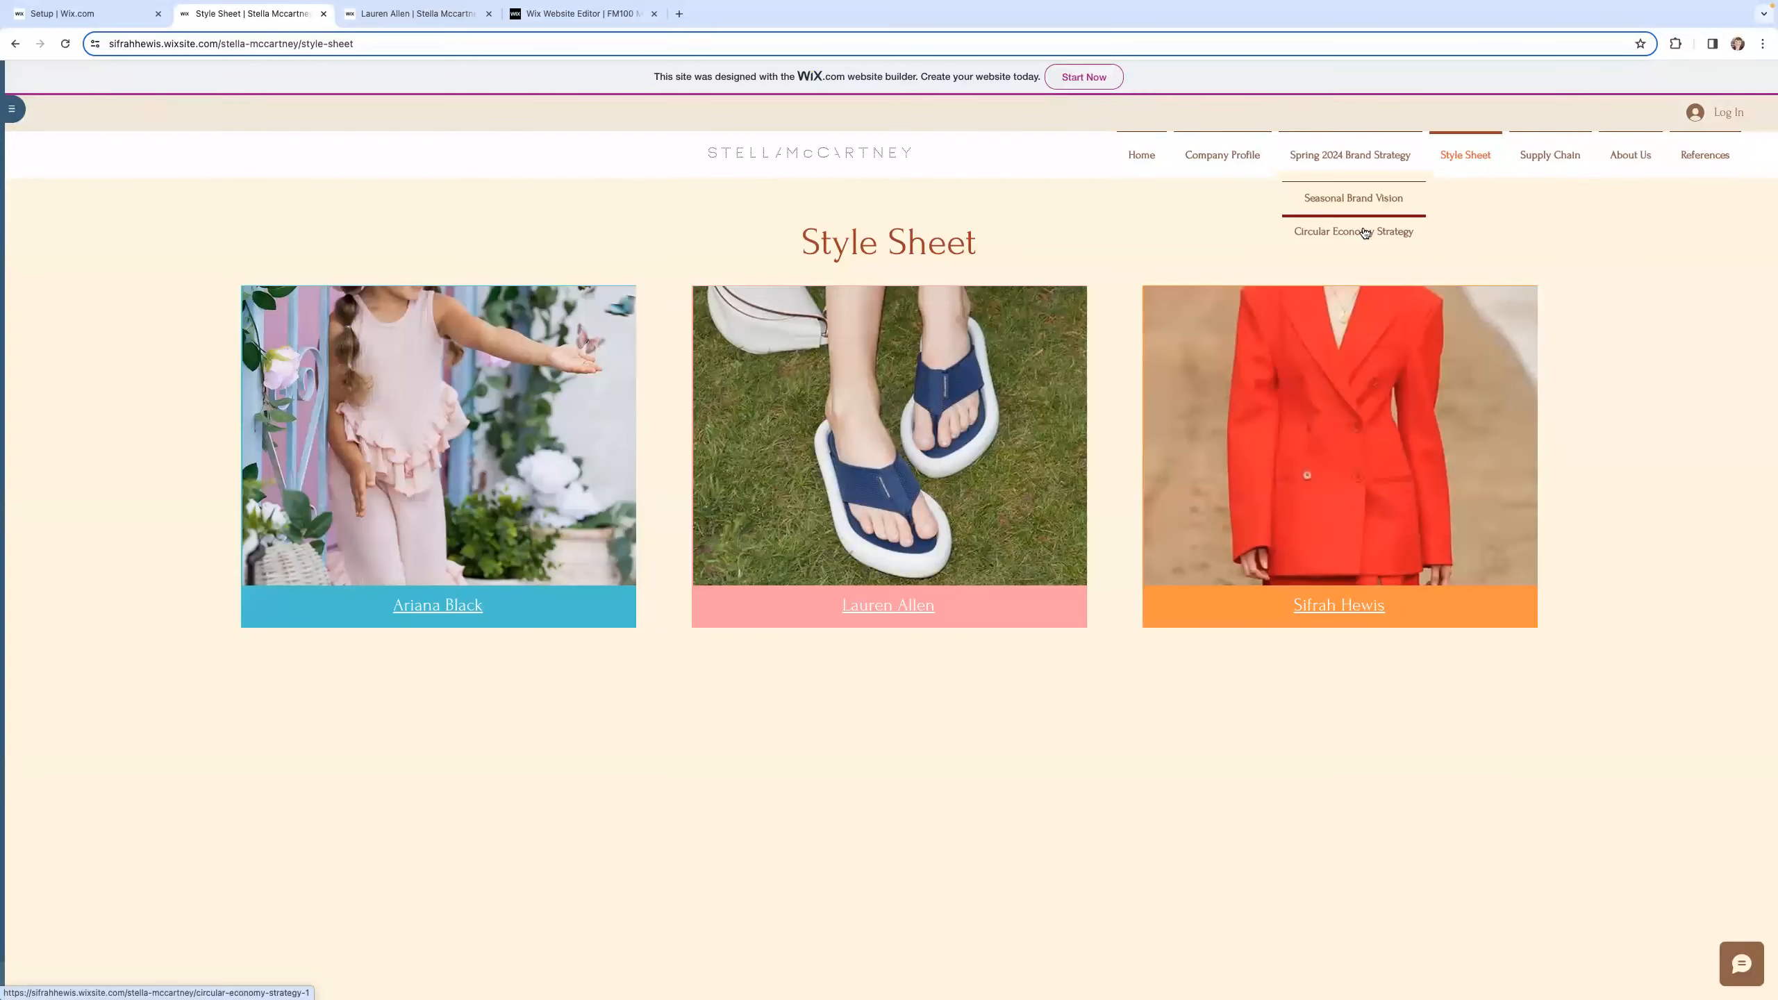
pyautogui.click(1343, 162)
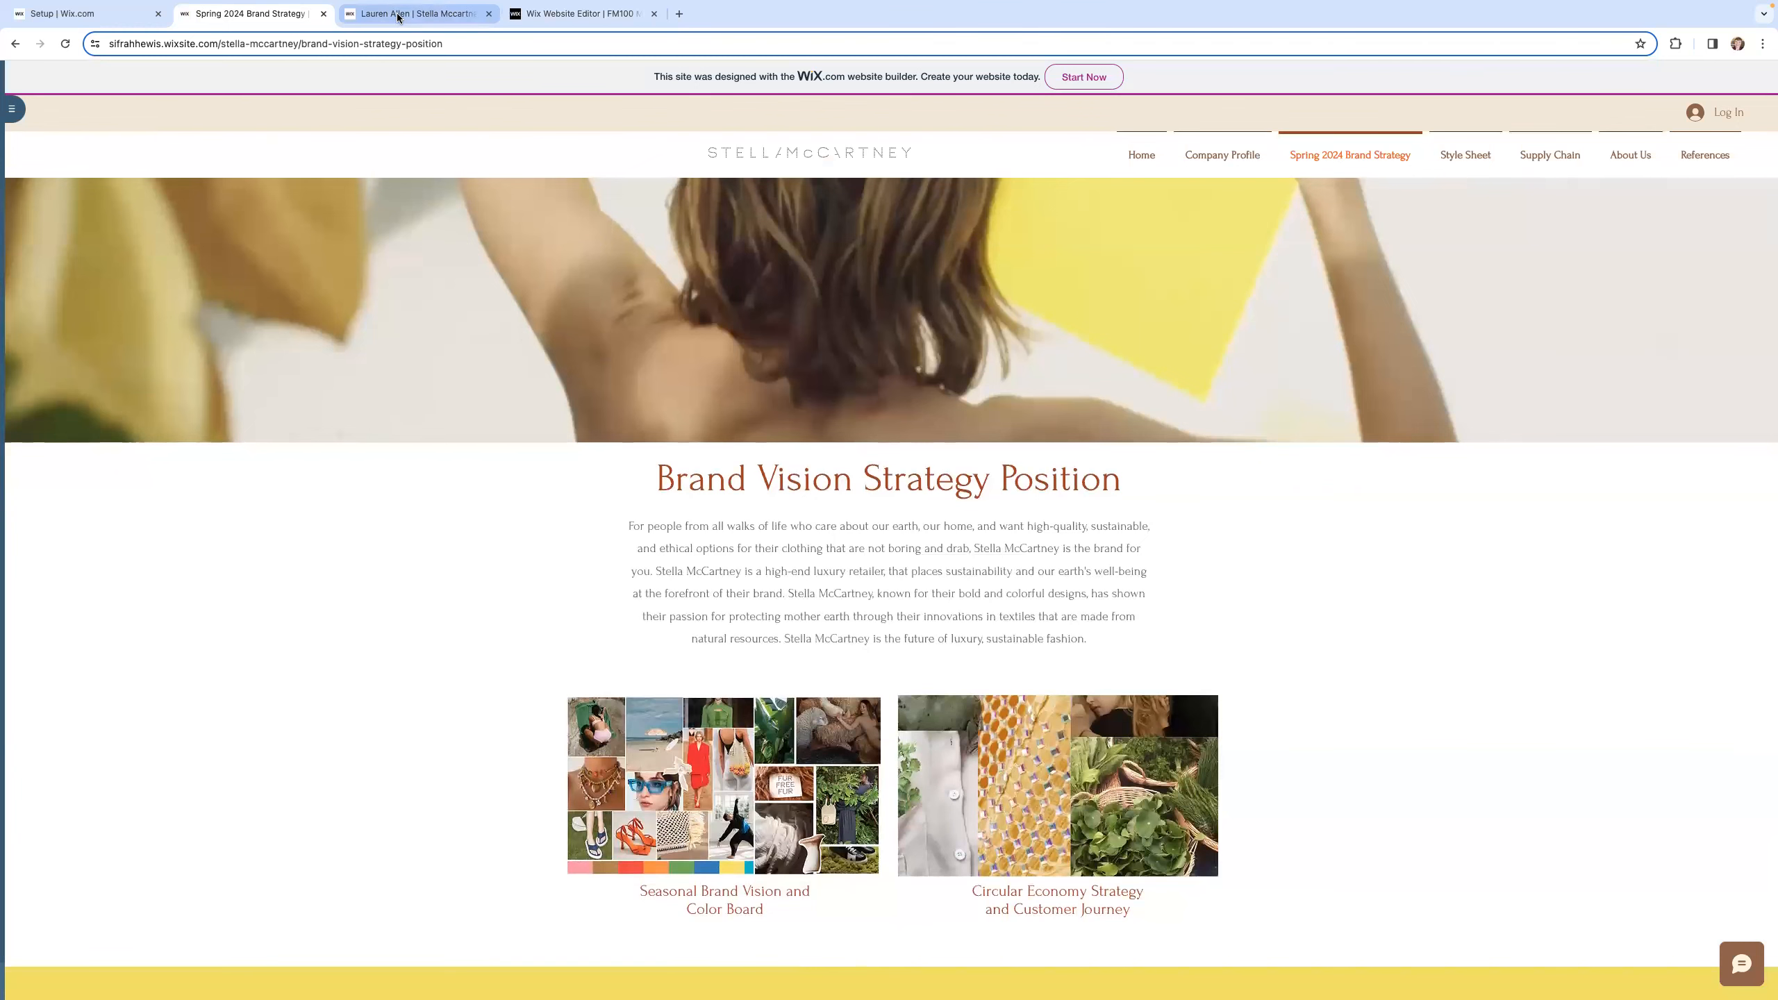
# Step: Back in the Wix editor, add a page with the Basic layout from the General category and name it Circular Economy Strategy
pyautogui.click(532, 15)
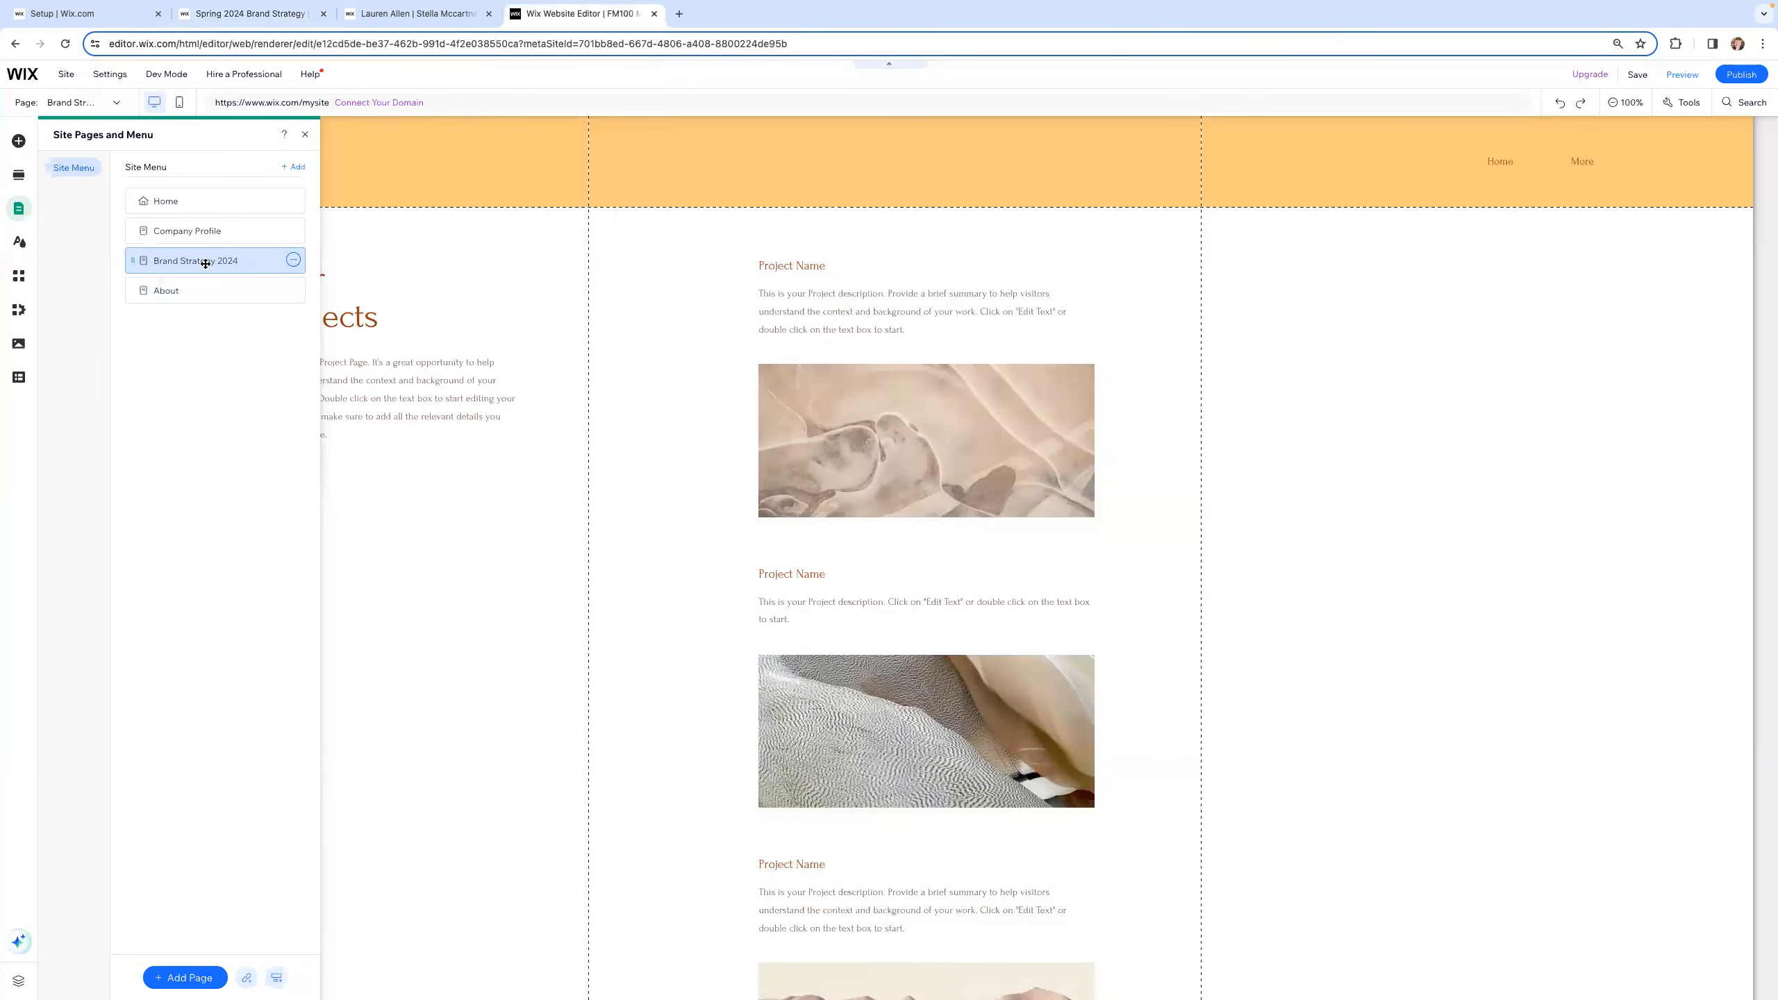
pyautogui.click(296, 168)
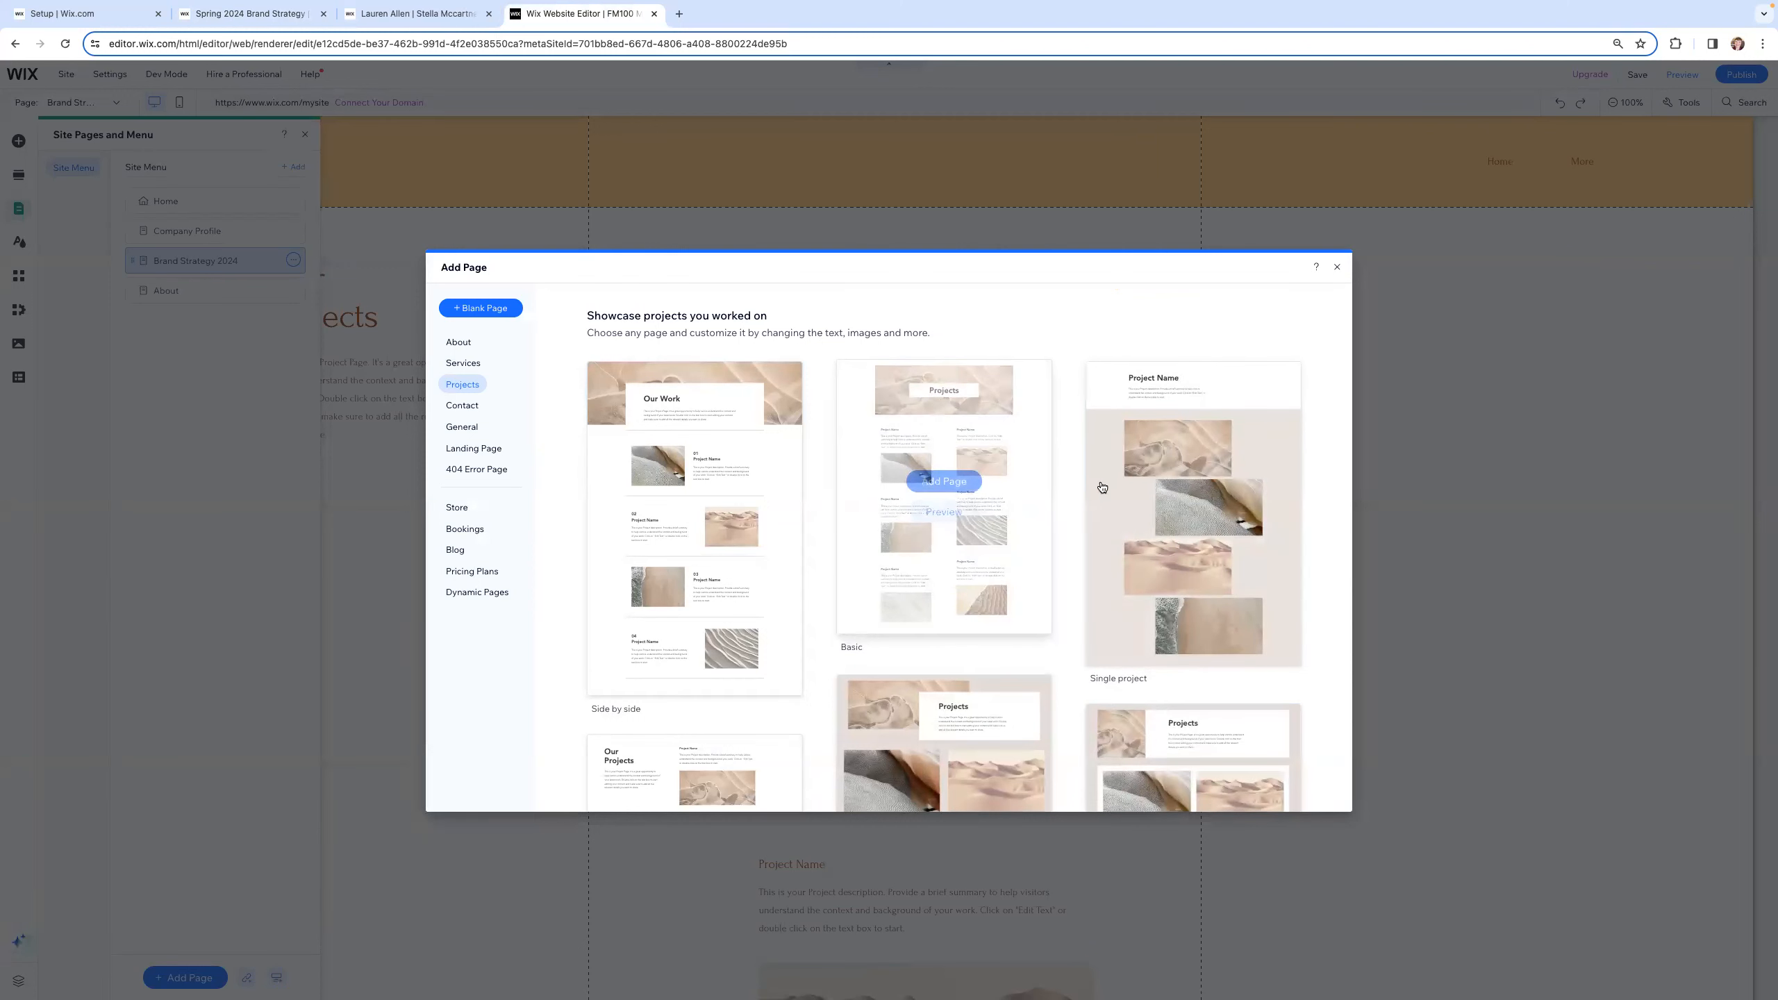
pyautogui.click(462, 427)
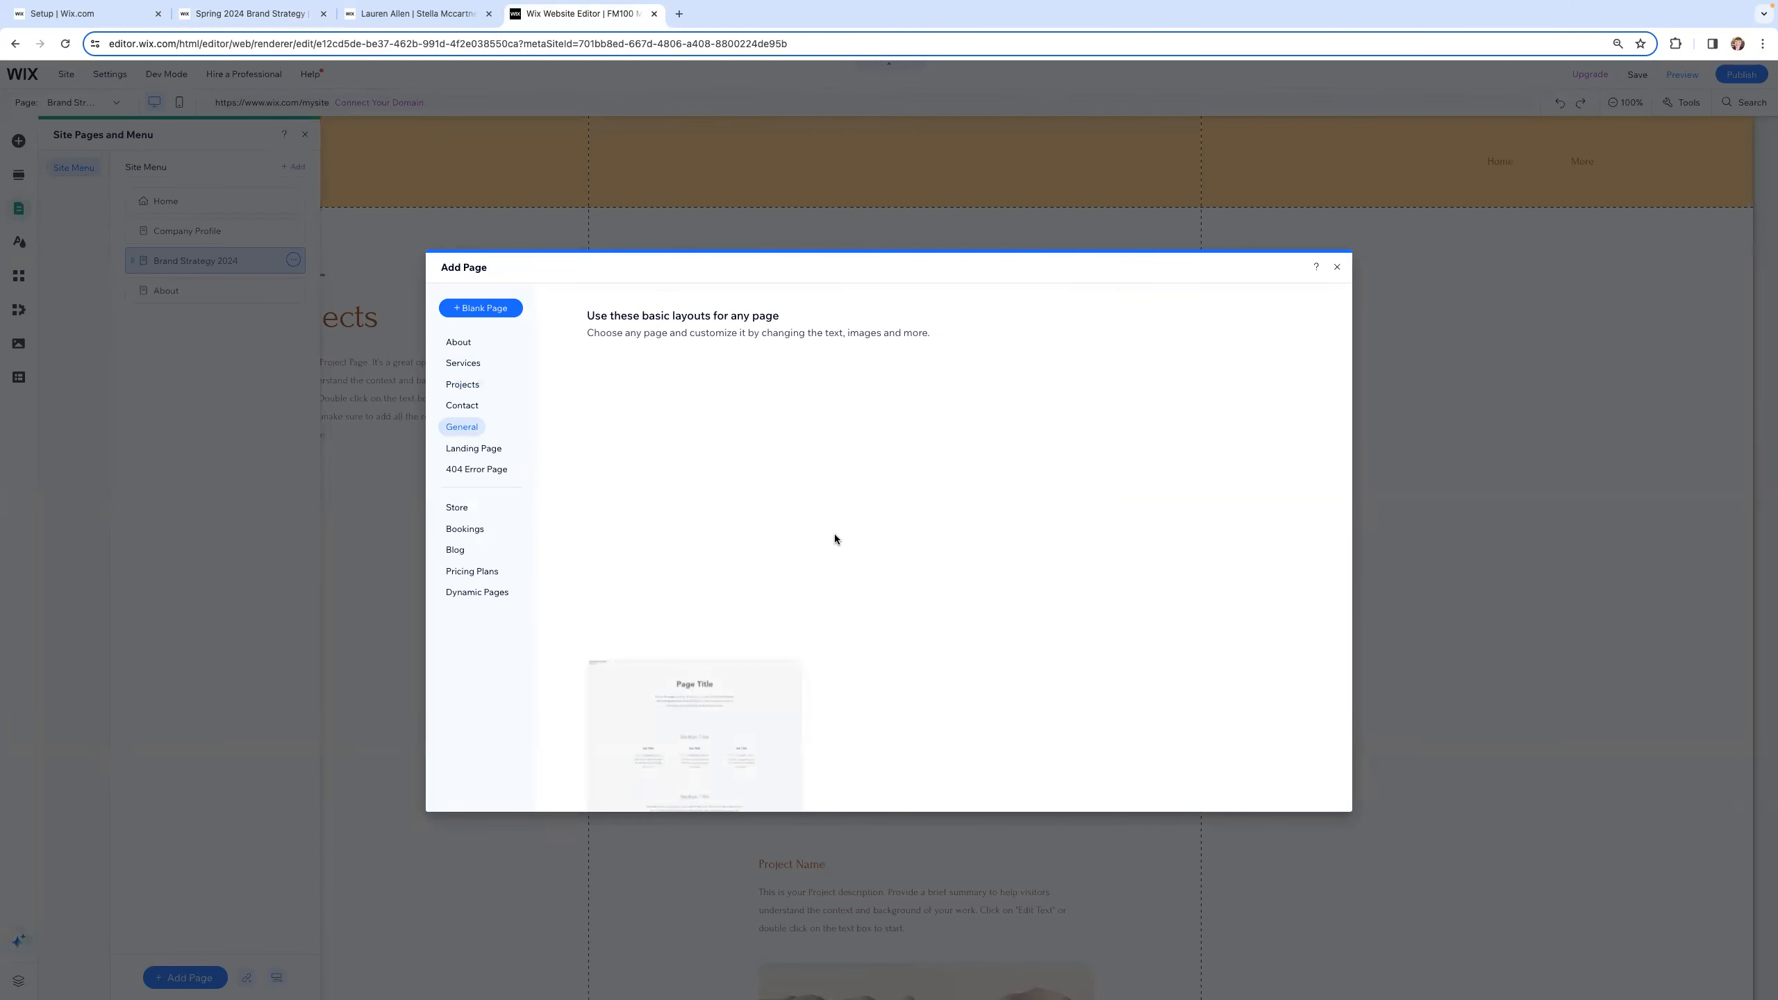
pyautogui.scroll(-2, 1062, 595)
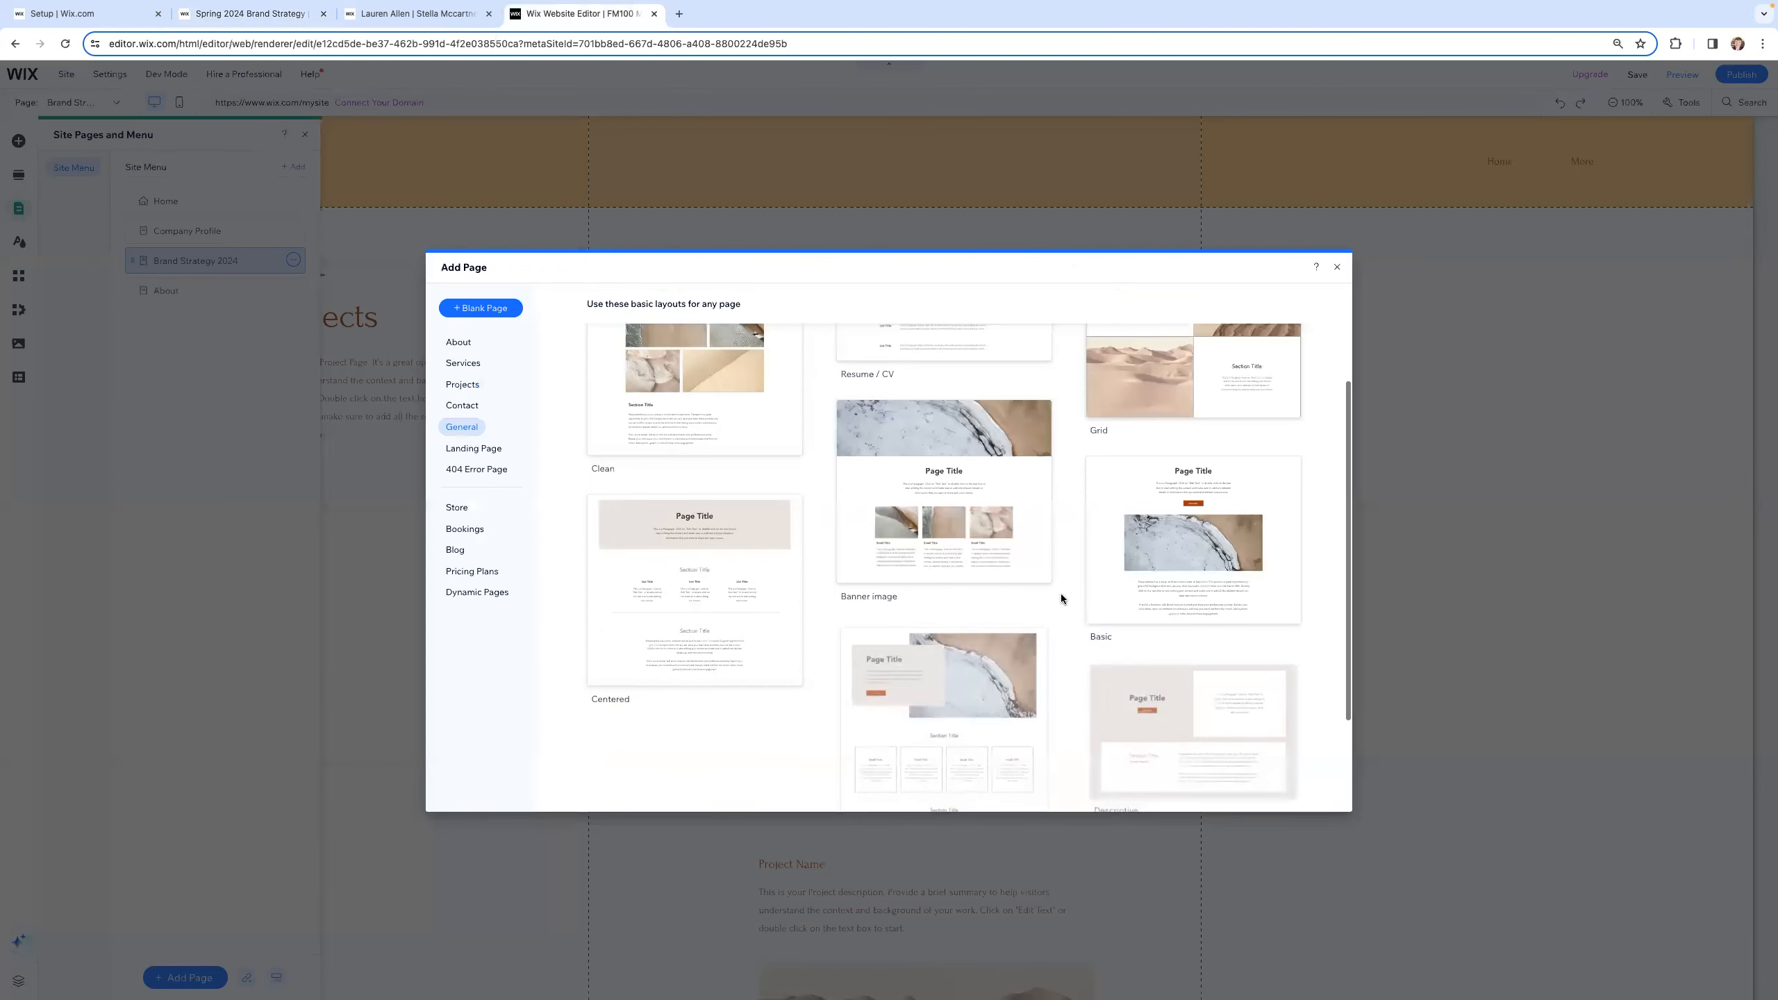
pyautogui.scroll(-1, 1120, 616)
pyautogui.moveTo(1244, 471)
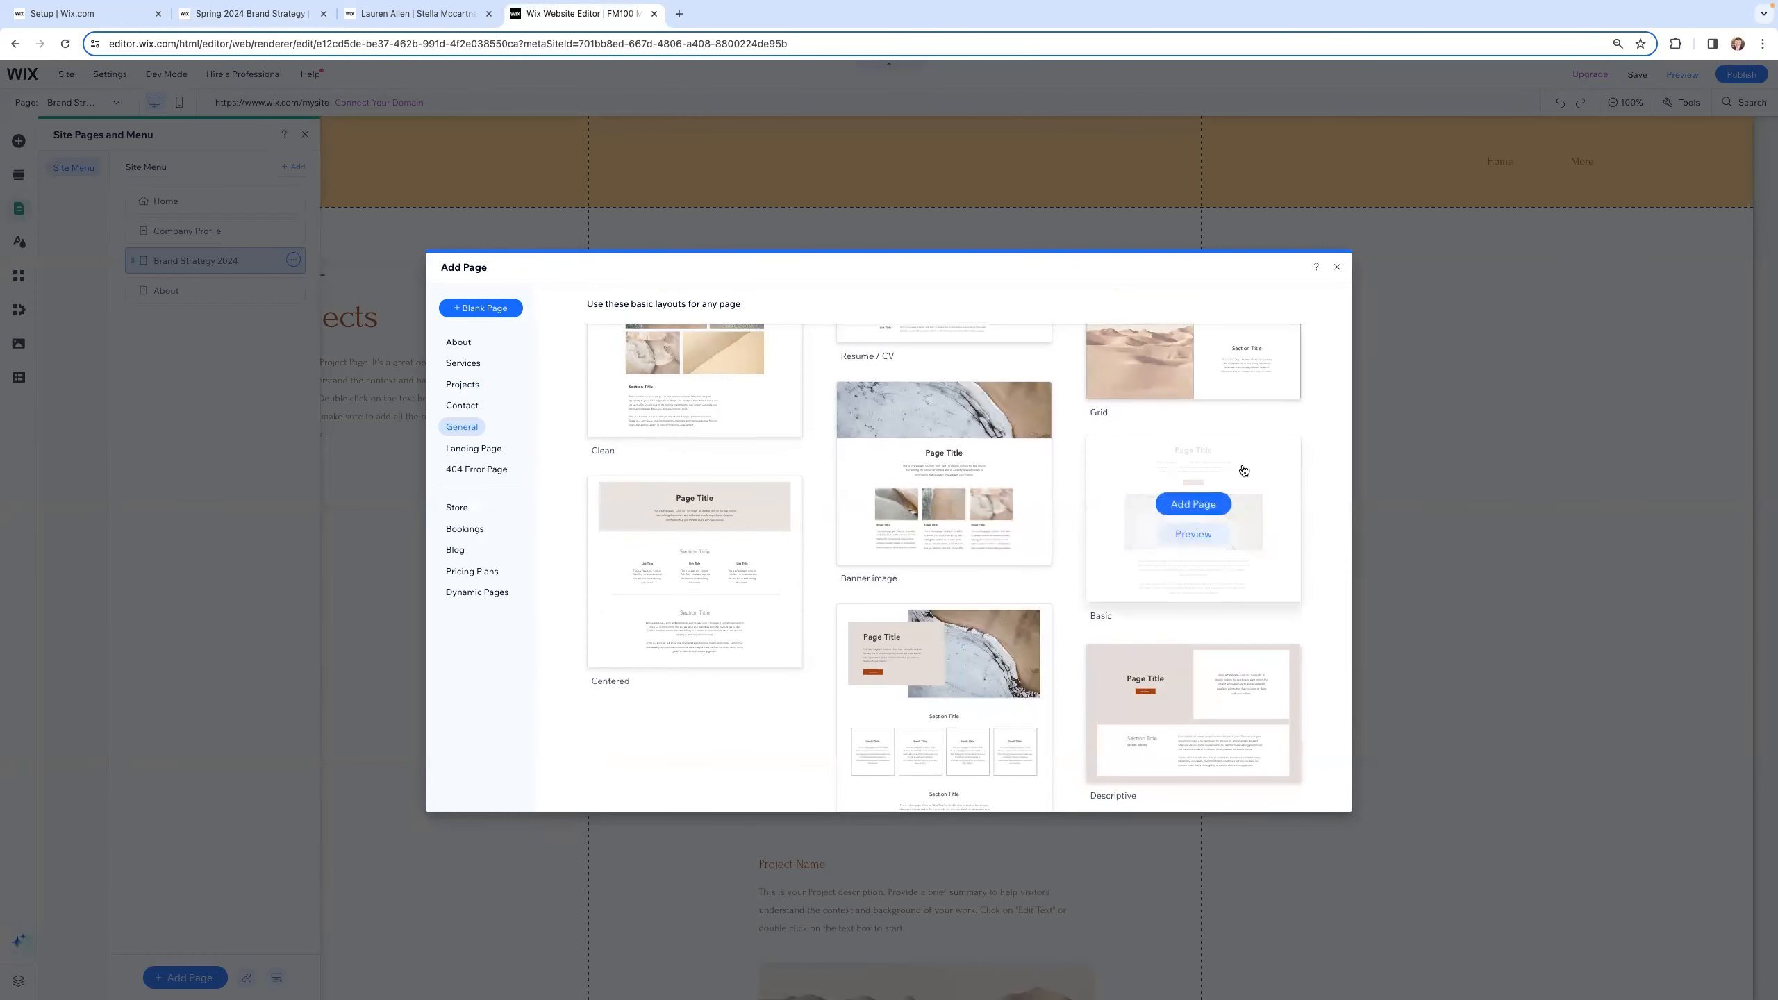
pyautogui.click(1204, 509)
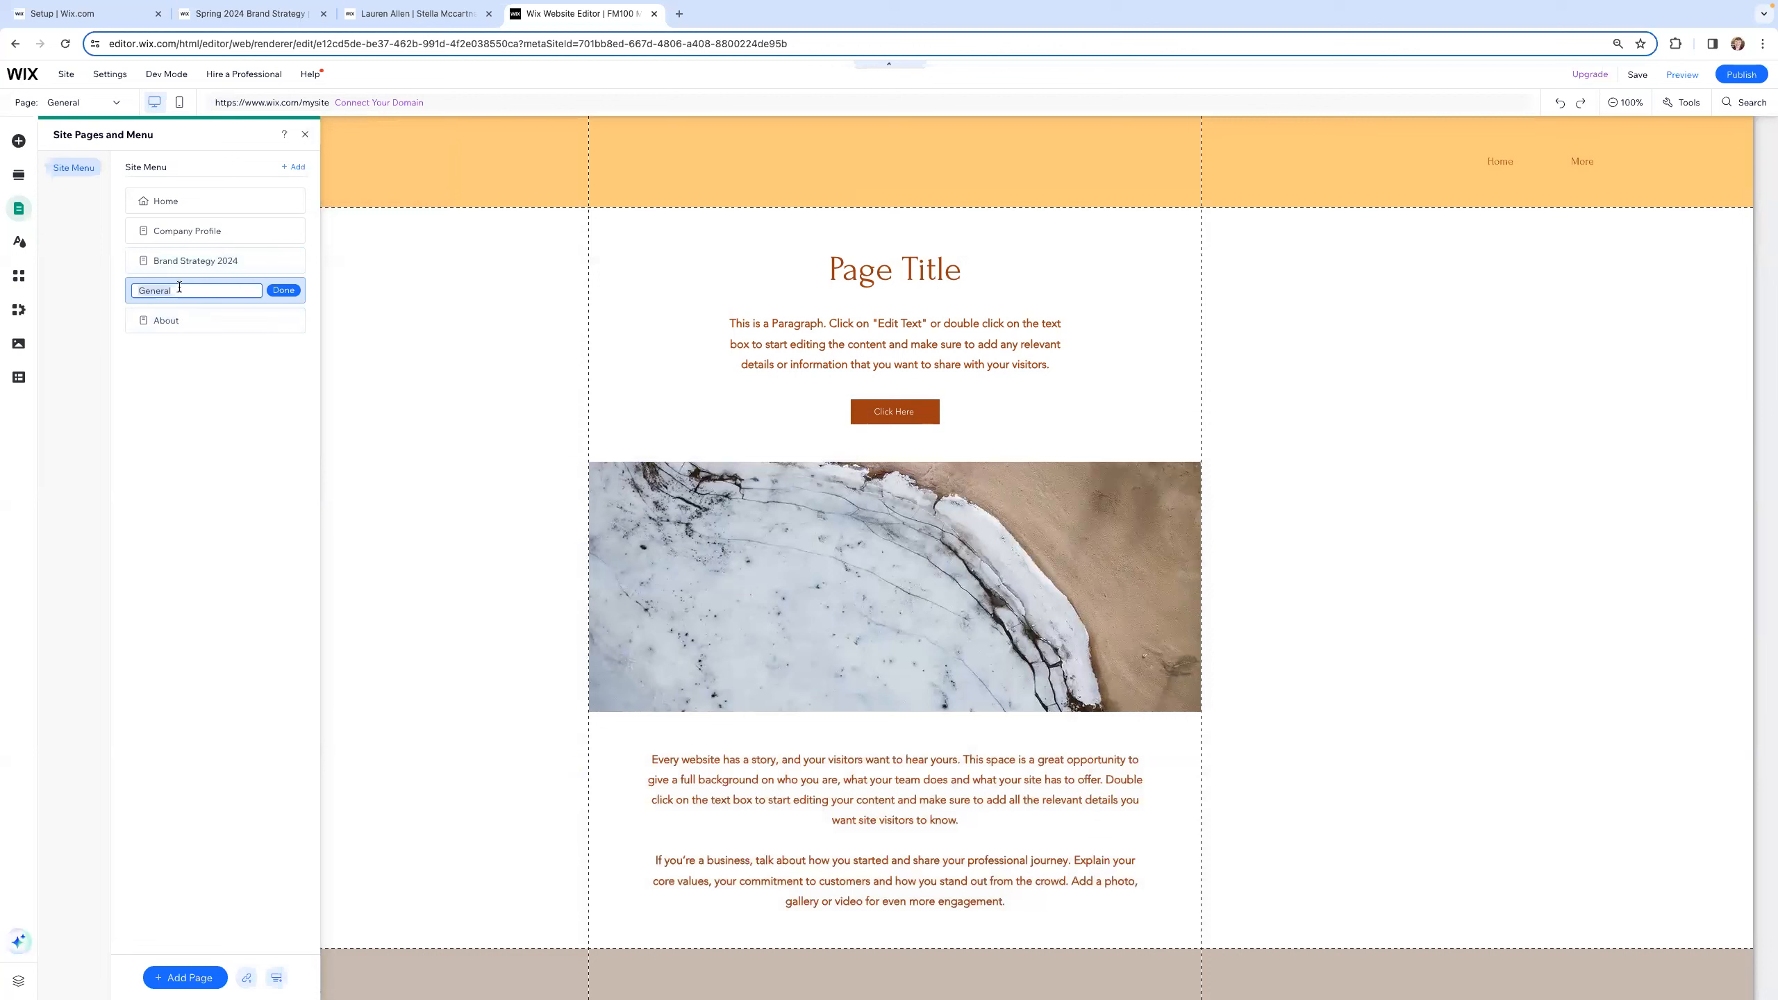
pyautogui.write('Circular Economy Strategy')
pyautogui.click(284, 290)
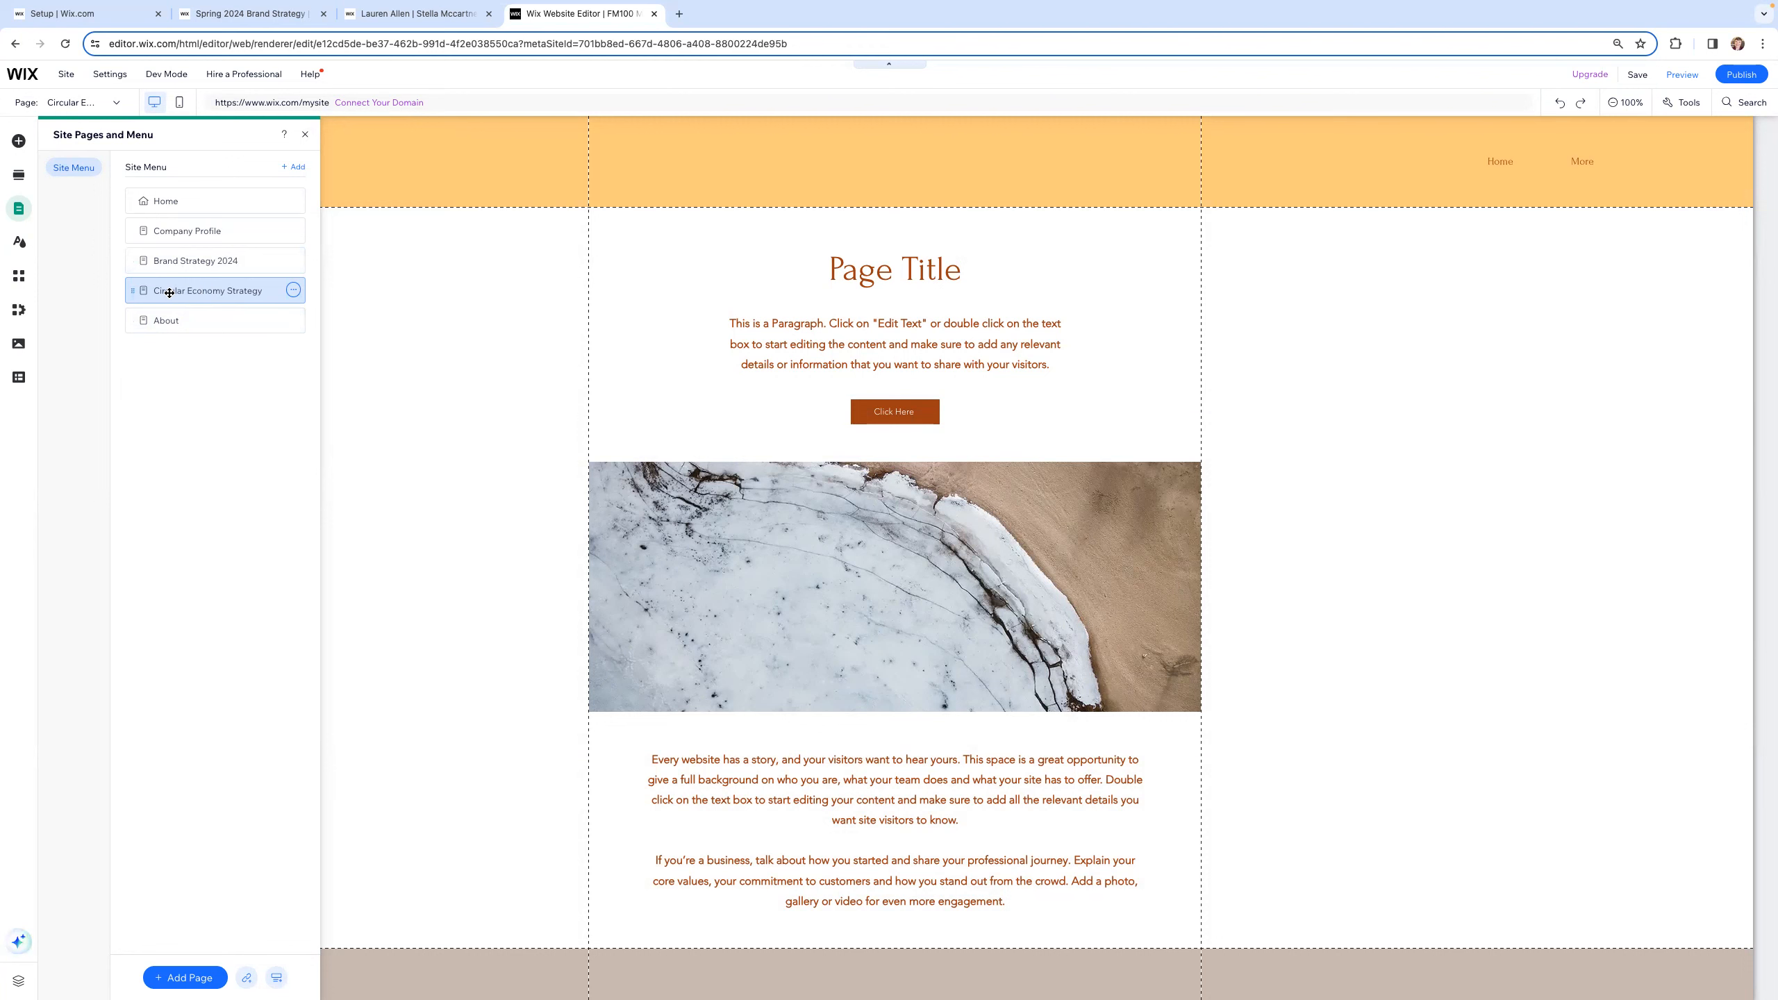
# Step: Make Circular Economy Strategy a subpage of Brand Strategy 2024 and widen the header's horizontal menu to fit all main pages
pyautogui.moveTo(169, 299); pyautogui.dragTo(122, 283)
pyautogui.click(1487, 160)
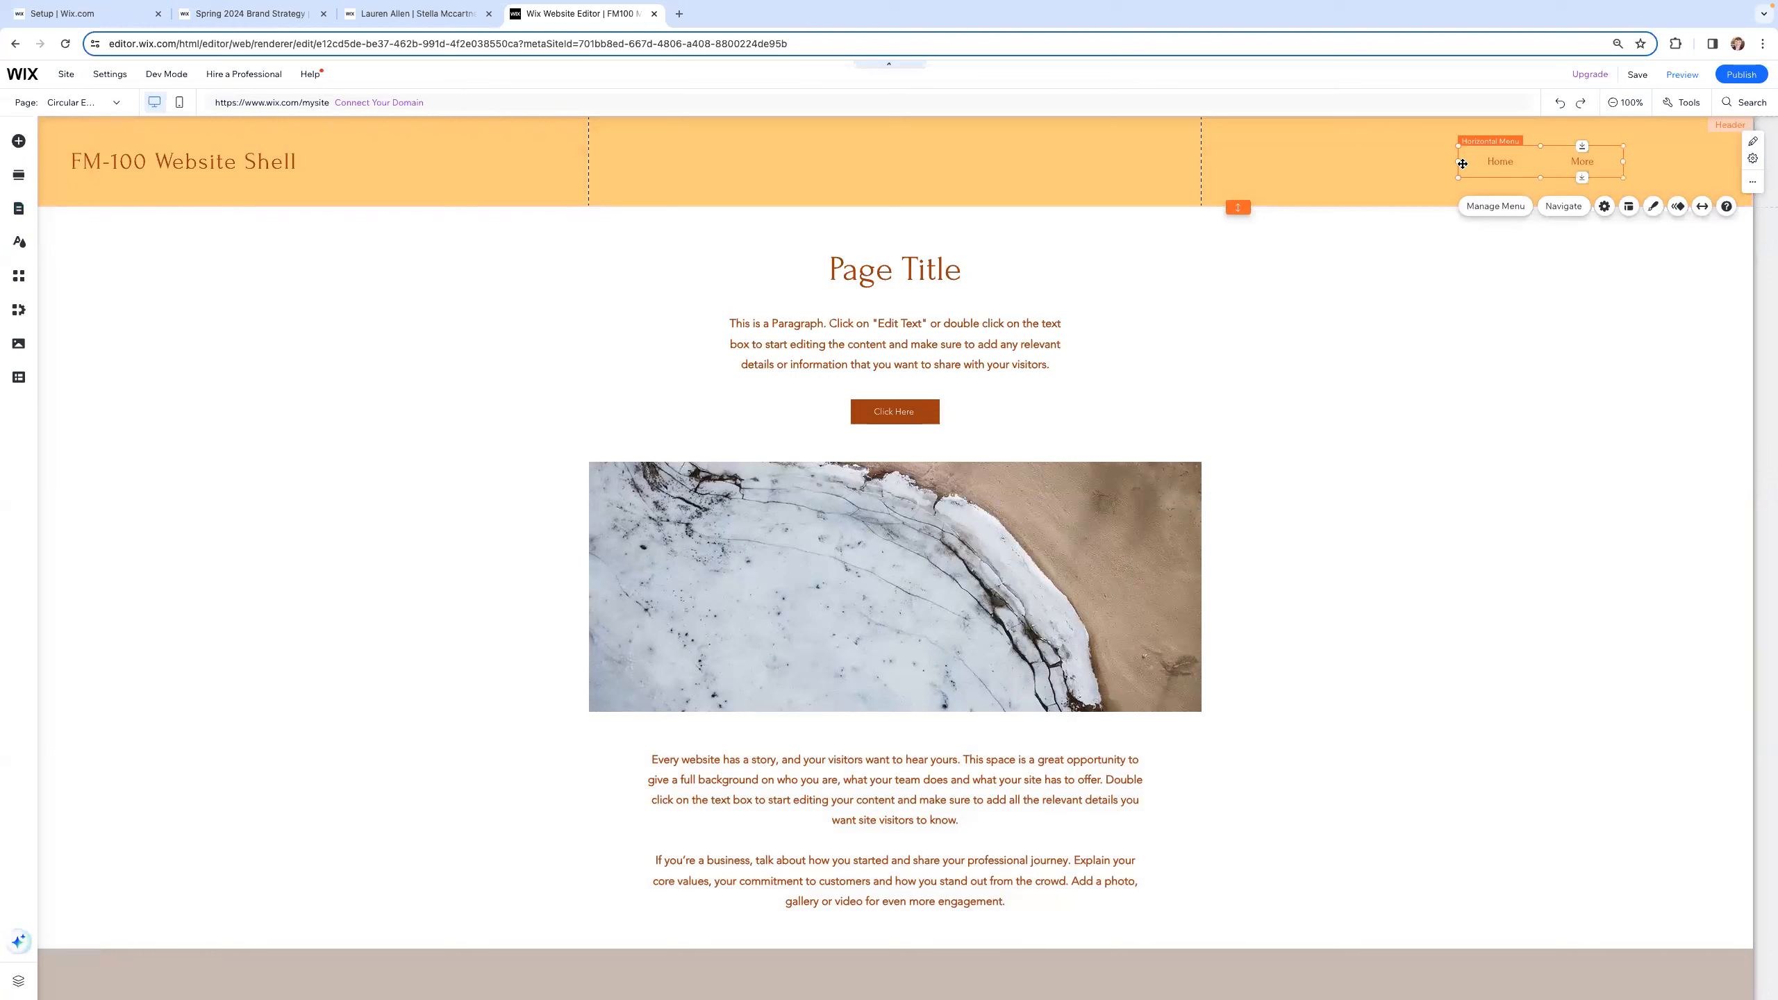
pyautogui.moveTo(1457, 161); pyautogui.dragTo(1245, 169)
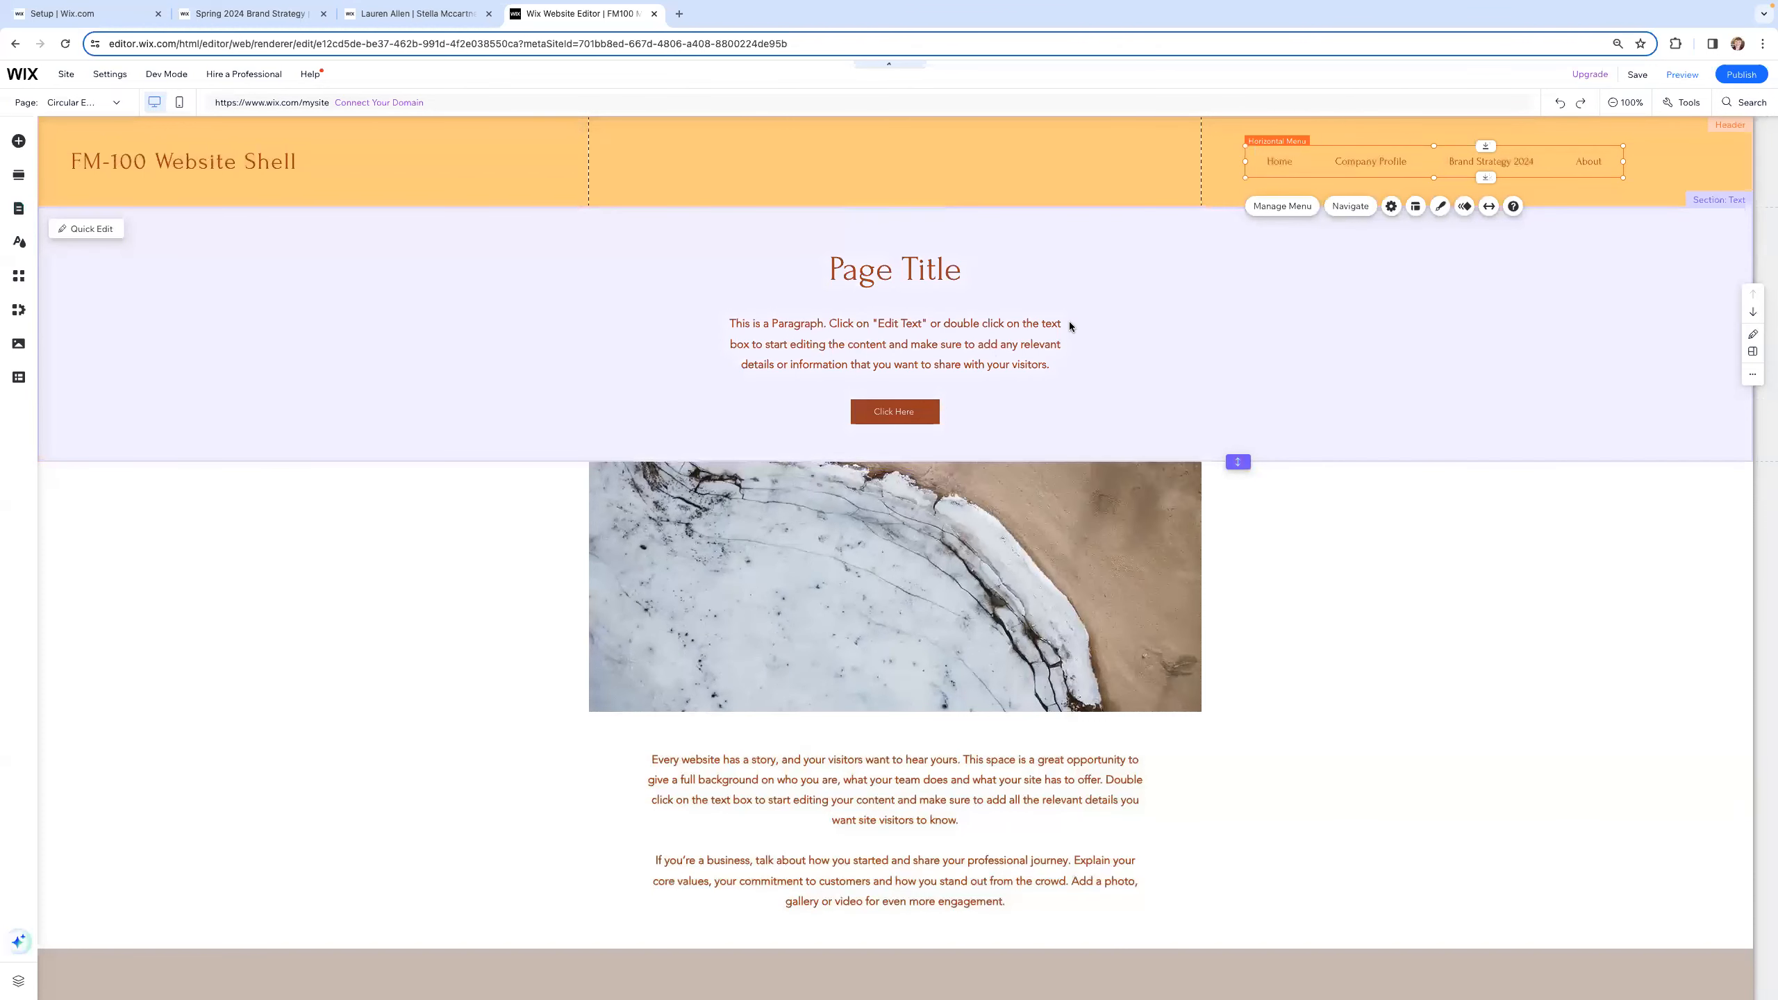
# Step: Replace the Page Title heading with the text Circular Economy Strategy
pyautogui.doubleClick(878, 269)
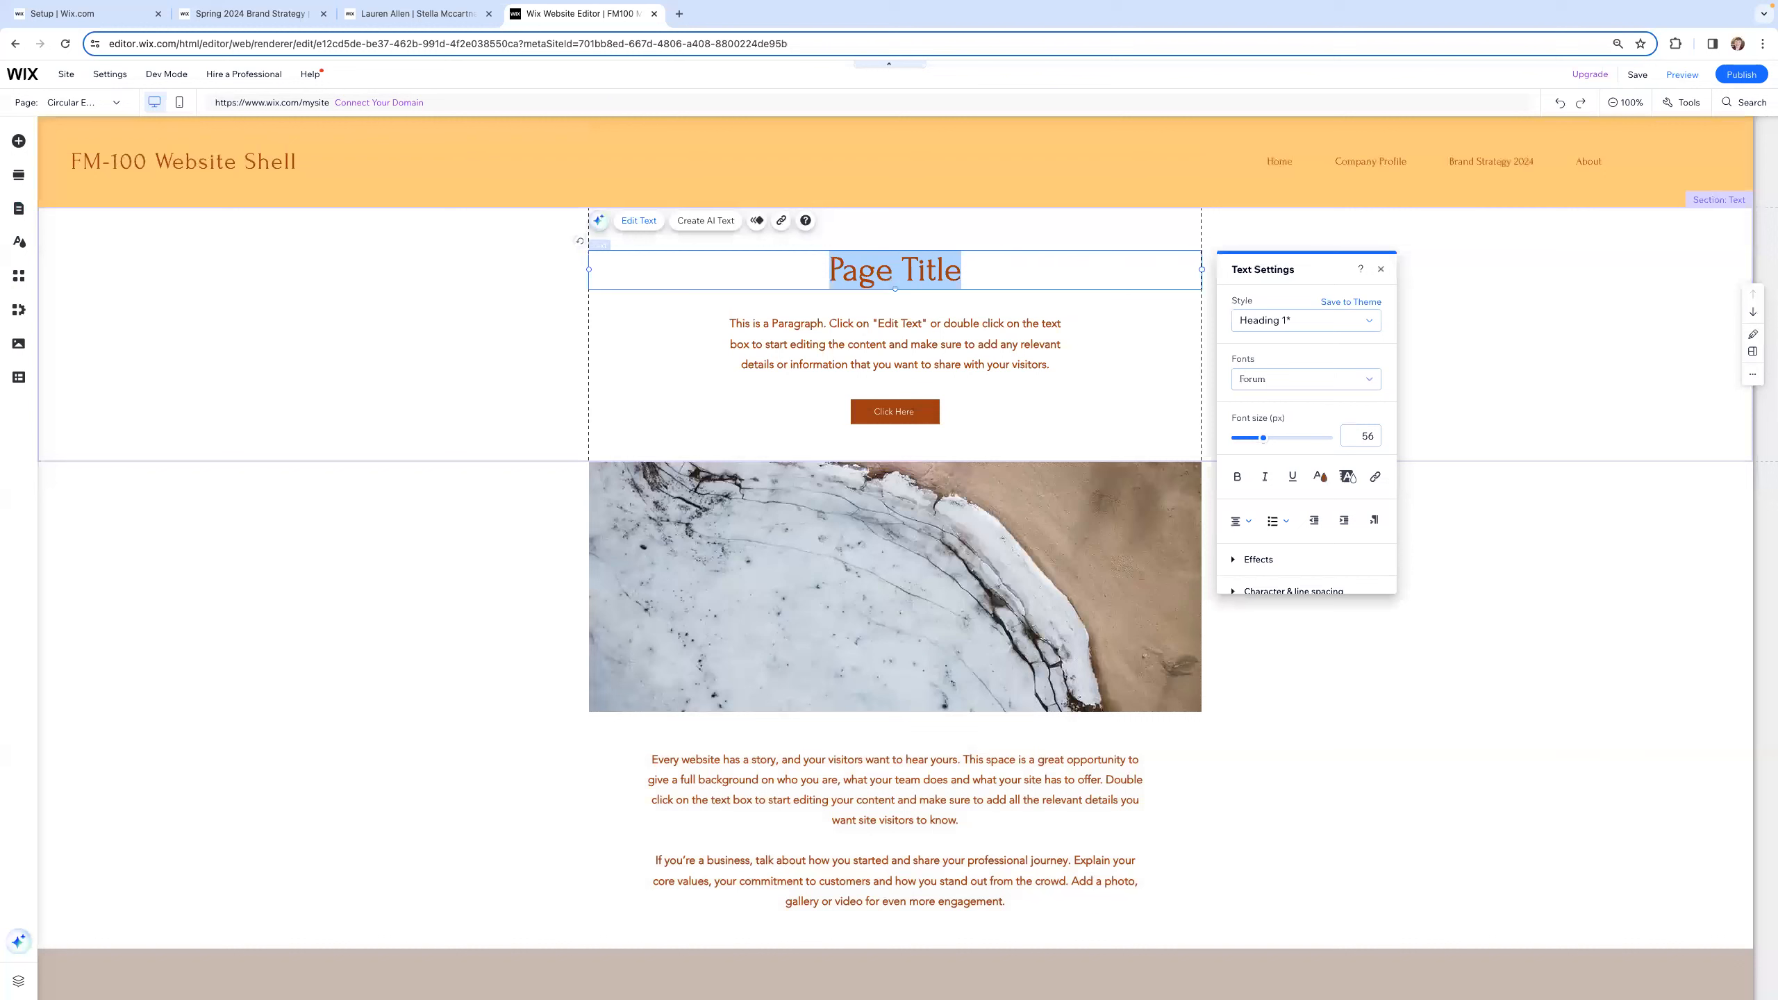
pyautogui.write('Circular Ecponomy')
pyautogui.press('BackSpace')
pyautogui.press('BackSpace')
pyautogui.press('BackSpace')
pyautogui.press('BackSpace')
pyautogui.press('BackSpace')
pyautogui.press('BackSpace')
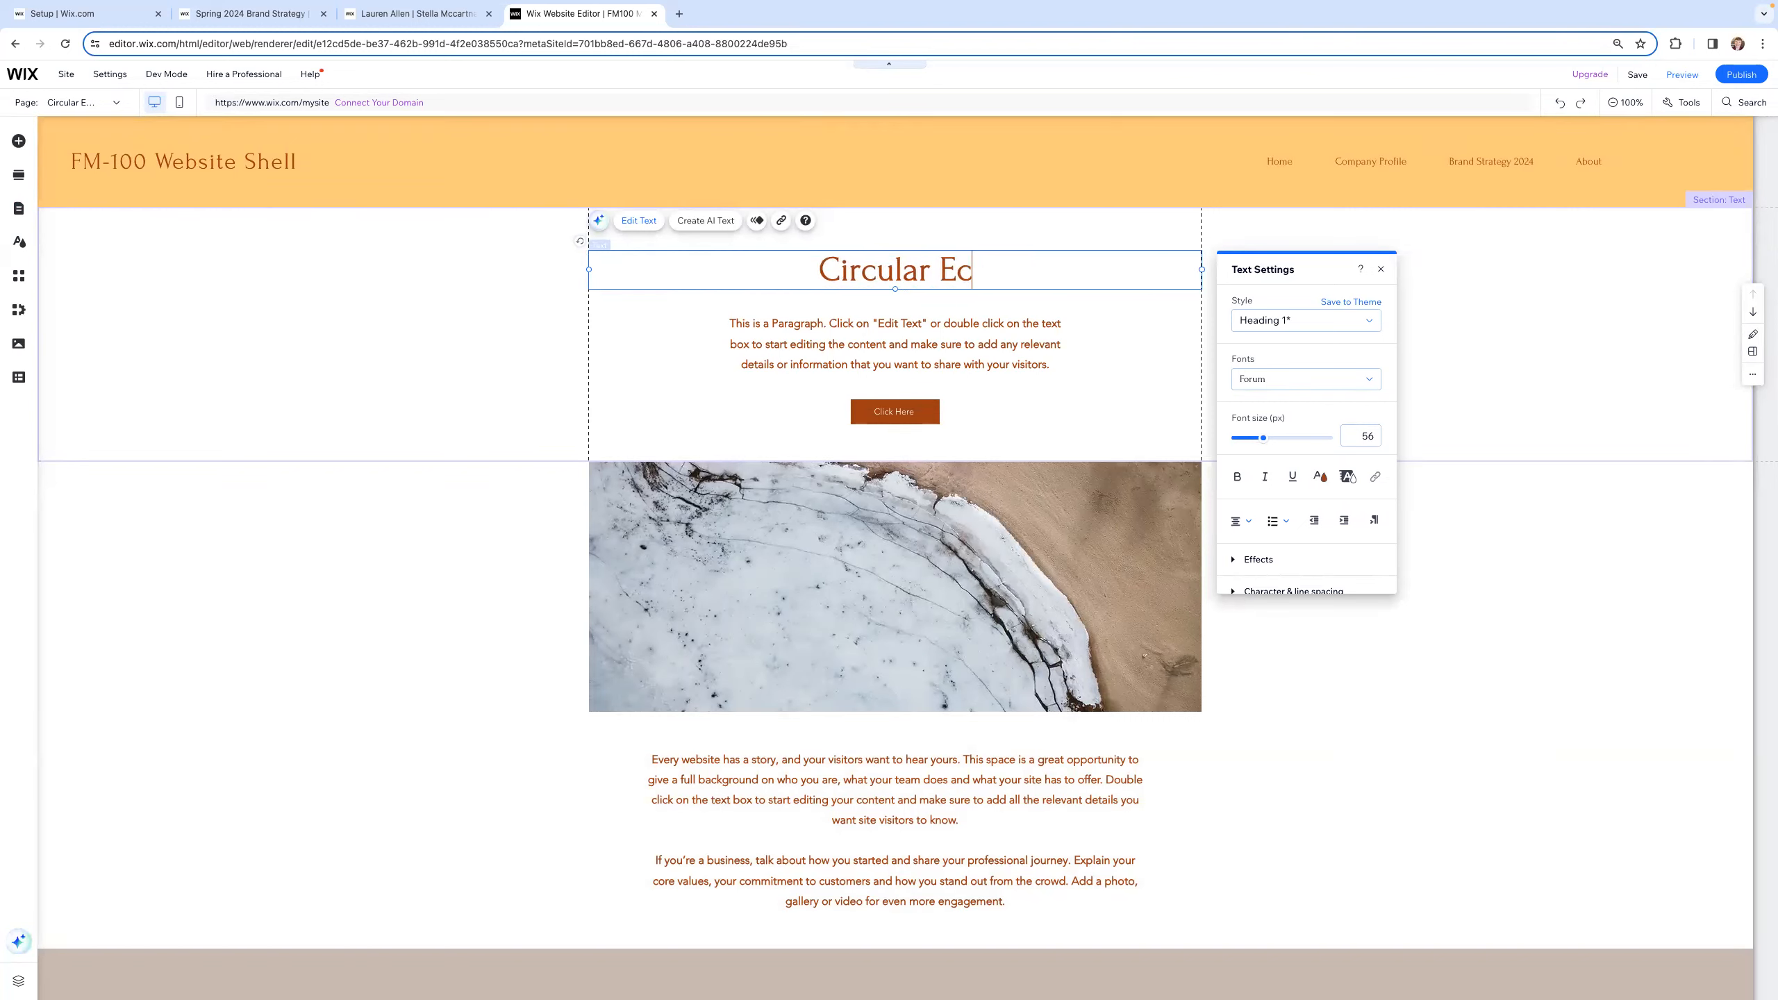
pyautogui.write('onomy Strategy')
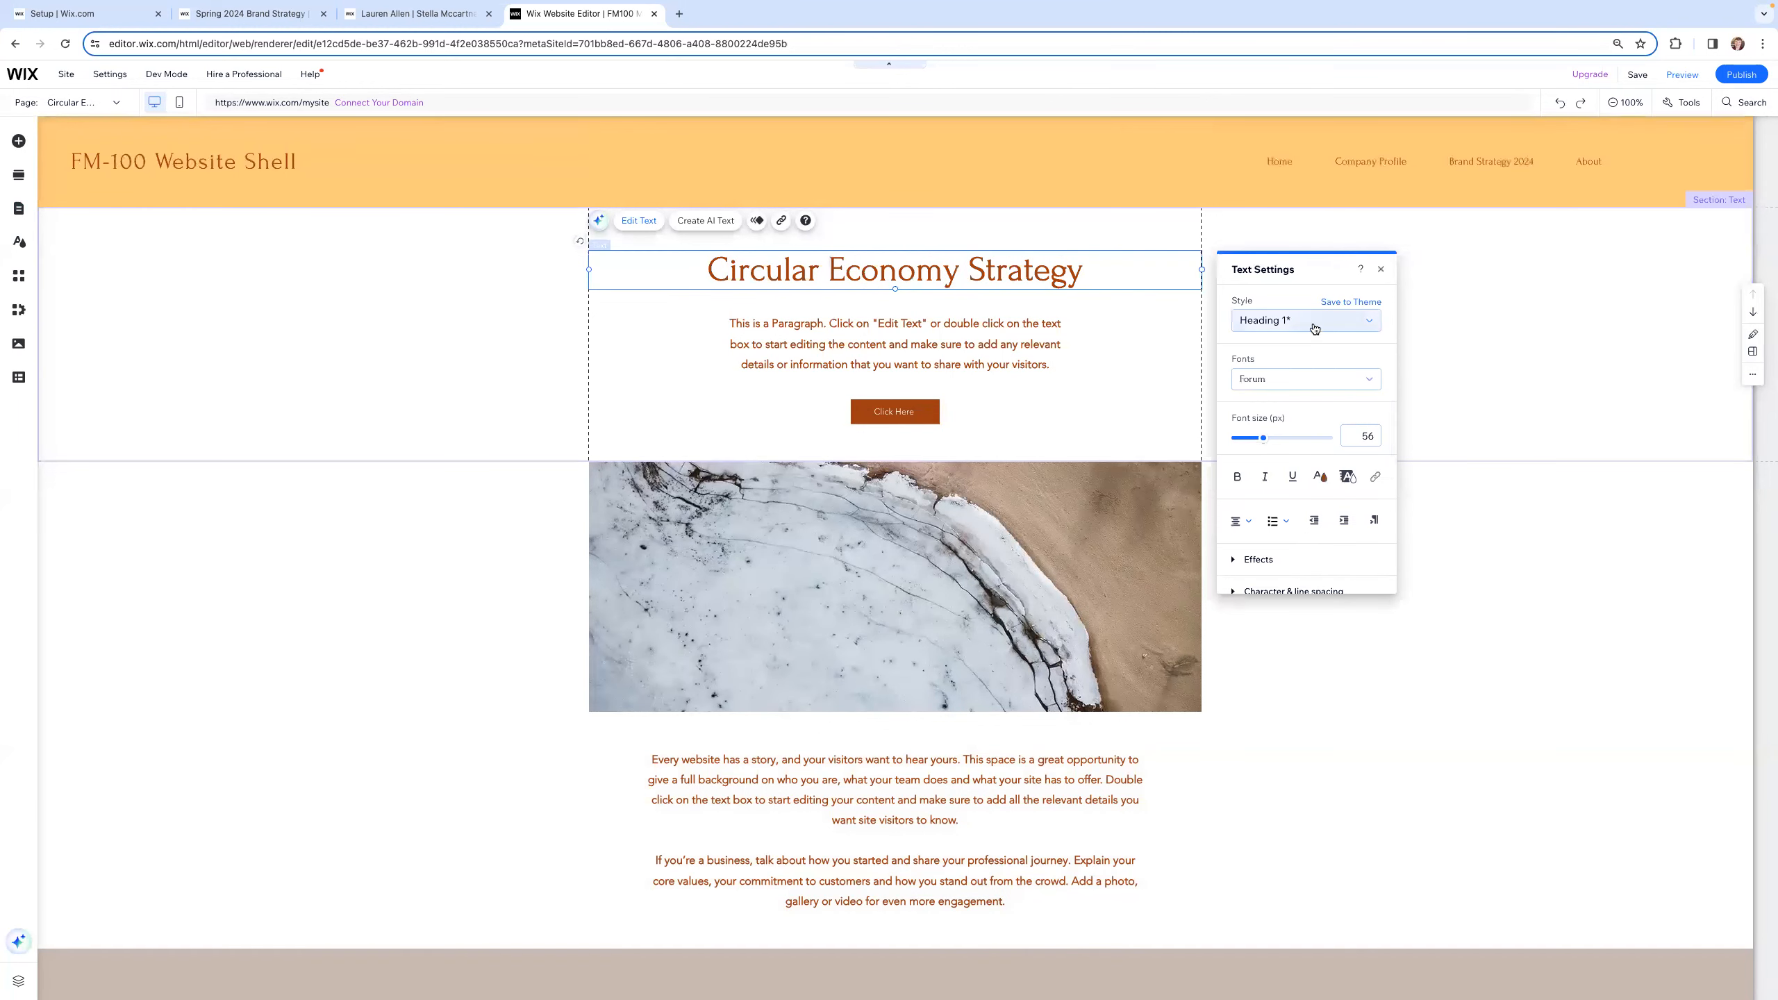
# Step: Try to set the page heading's font to Corben
pyautogui.click(1315, 379)
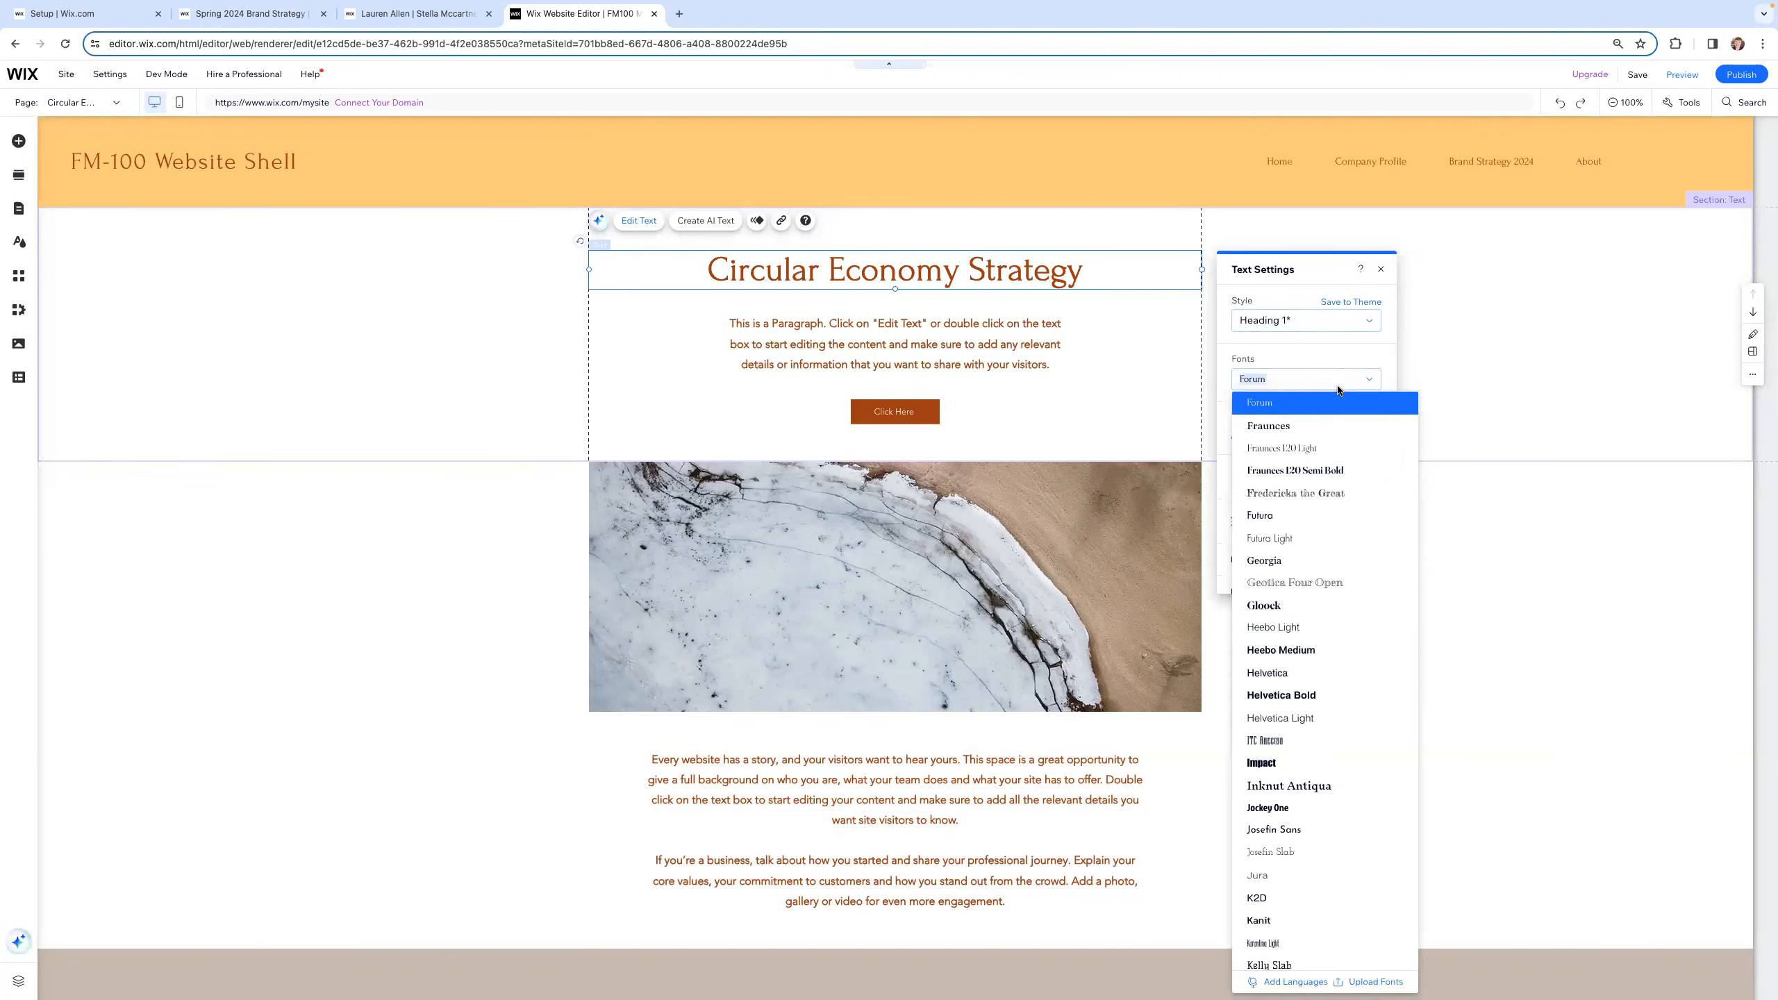
pyautogui.scroll(2, 1296, 665)
pyautogui.scroll(6, 1297, 665)
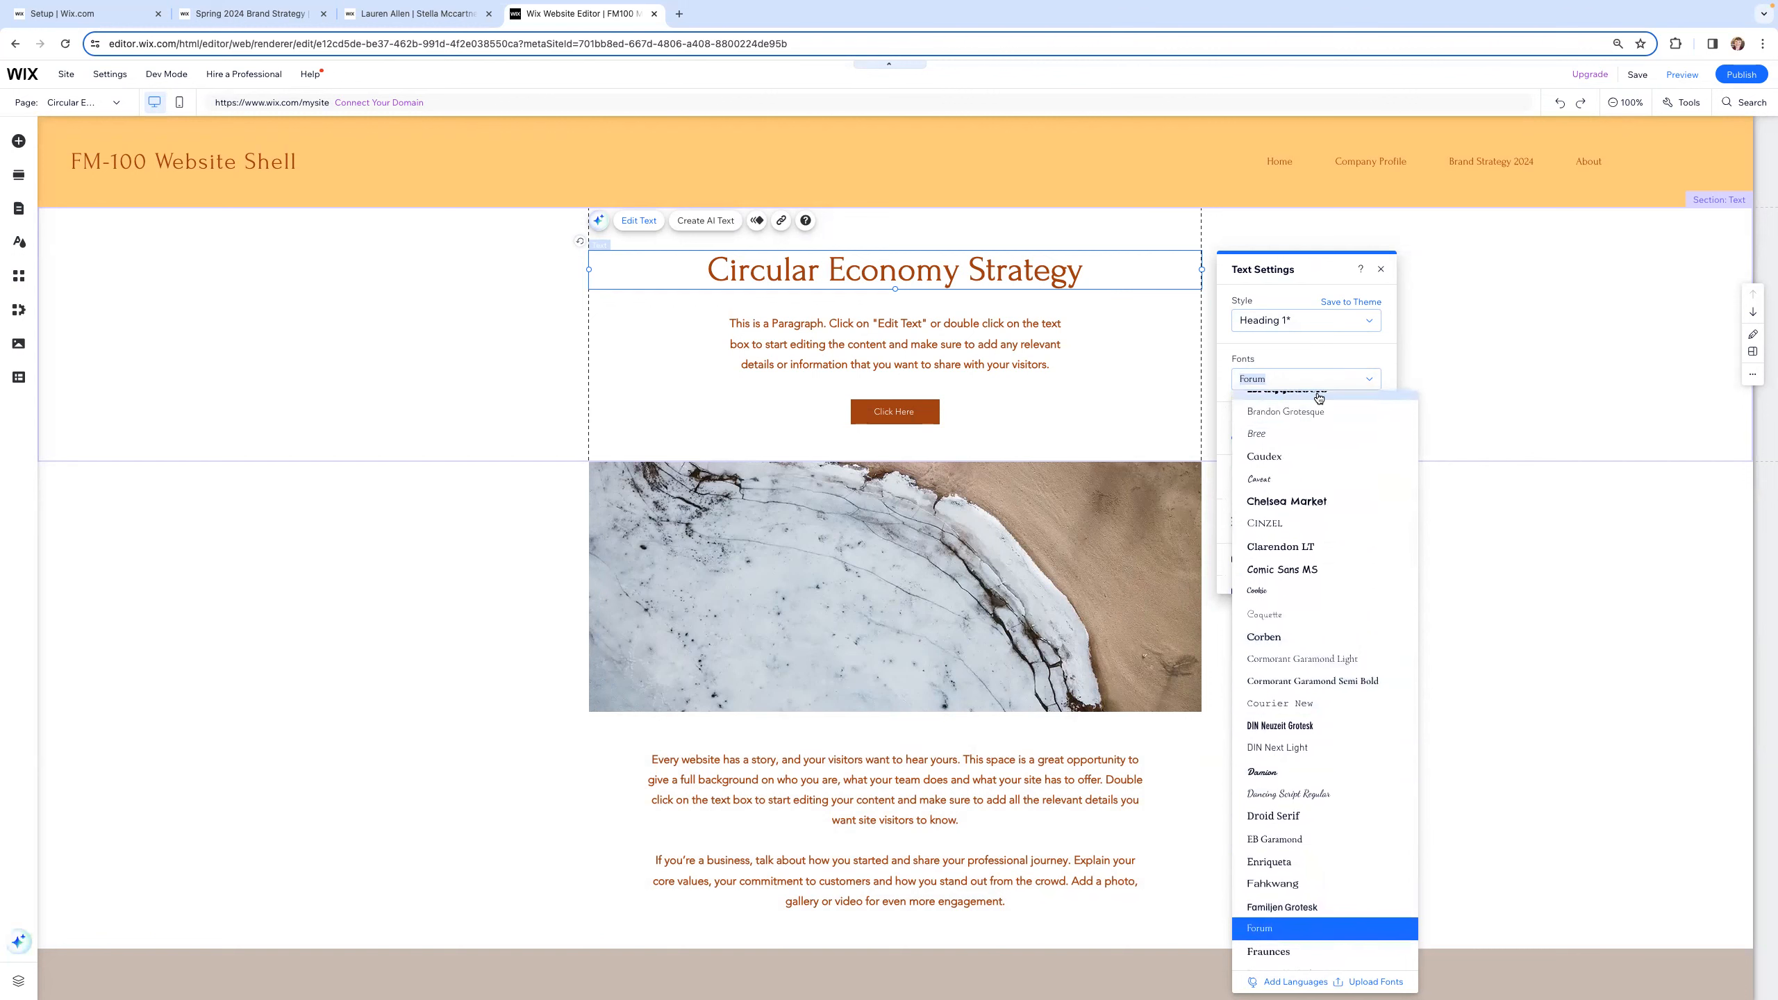
pyautogui.click(1287, 637)
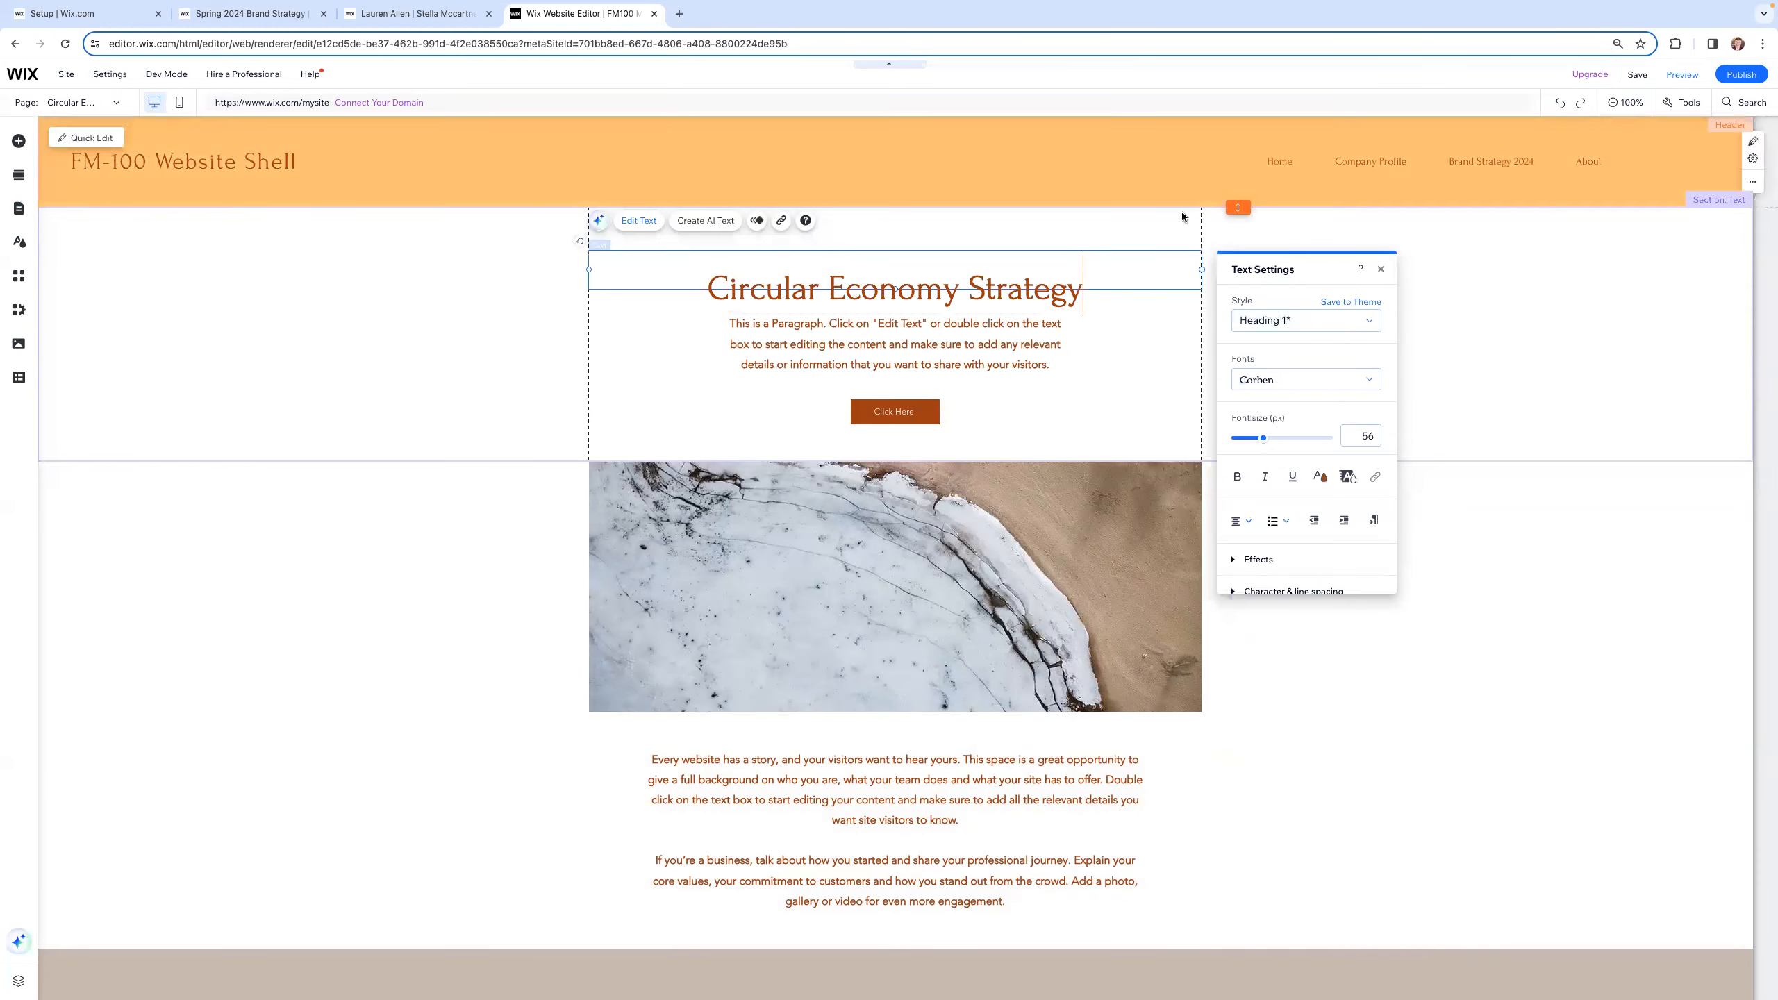
# Step: Select the whole Circular Economy Strategy heading and set its font to Maitree and its size to 70 px
pyautogui.tripleClick(1069, 285)
pyautogui.click(1306, 380)
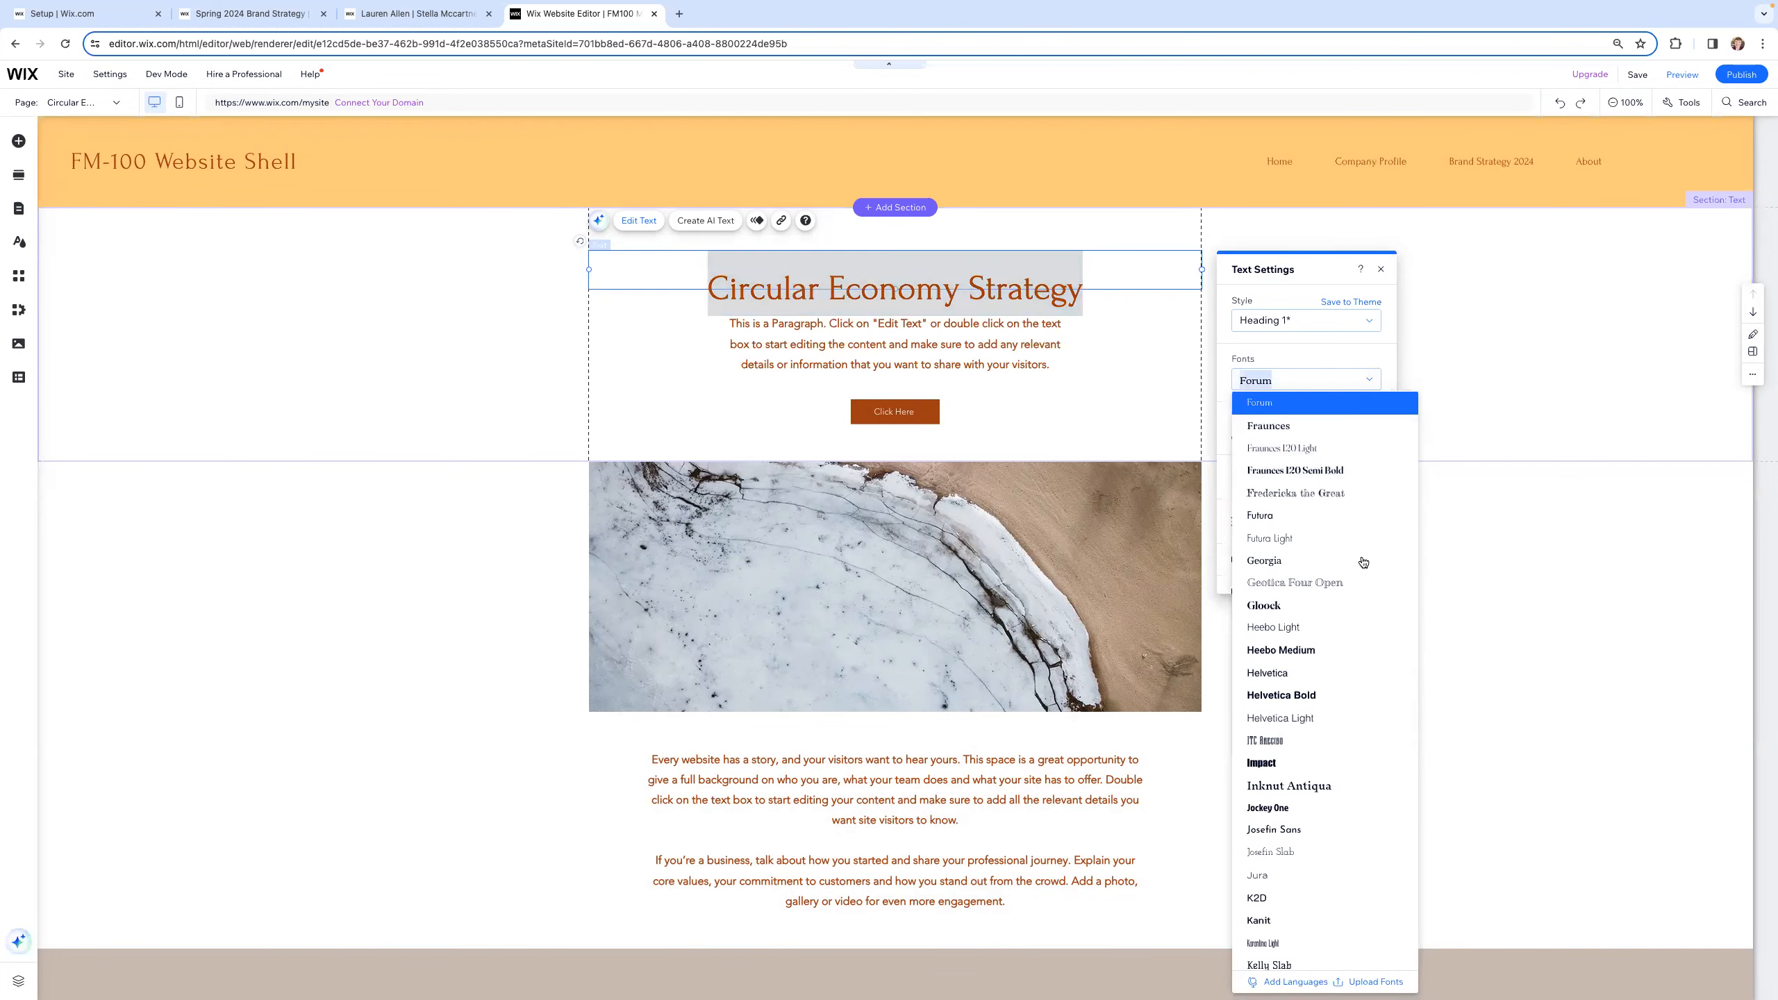
pyautogui.scroll(-7, 1361, 564)
pyautogui.scroll(-1, 1354, 566)
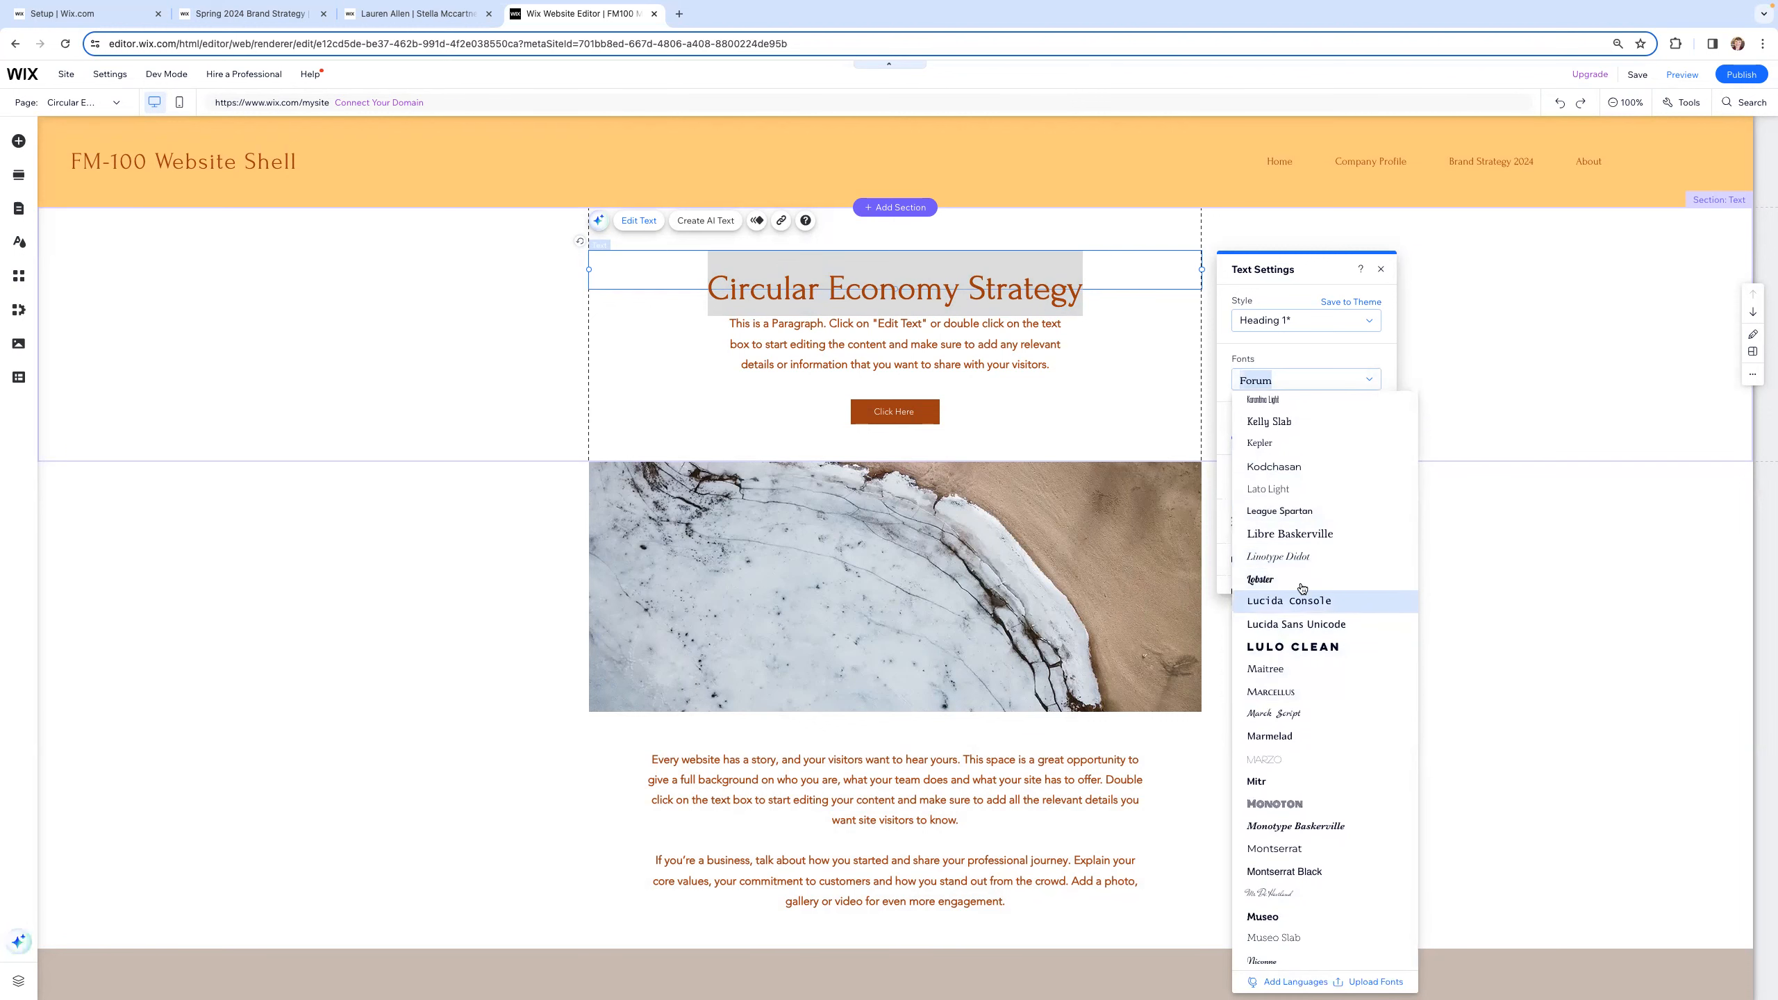
pyautogui.click(1281, 674)
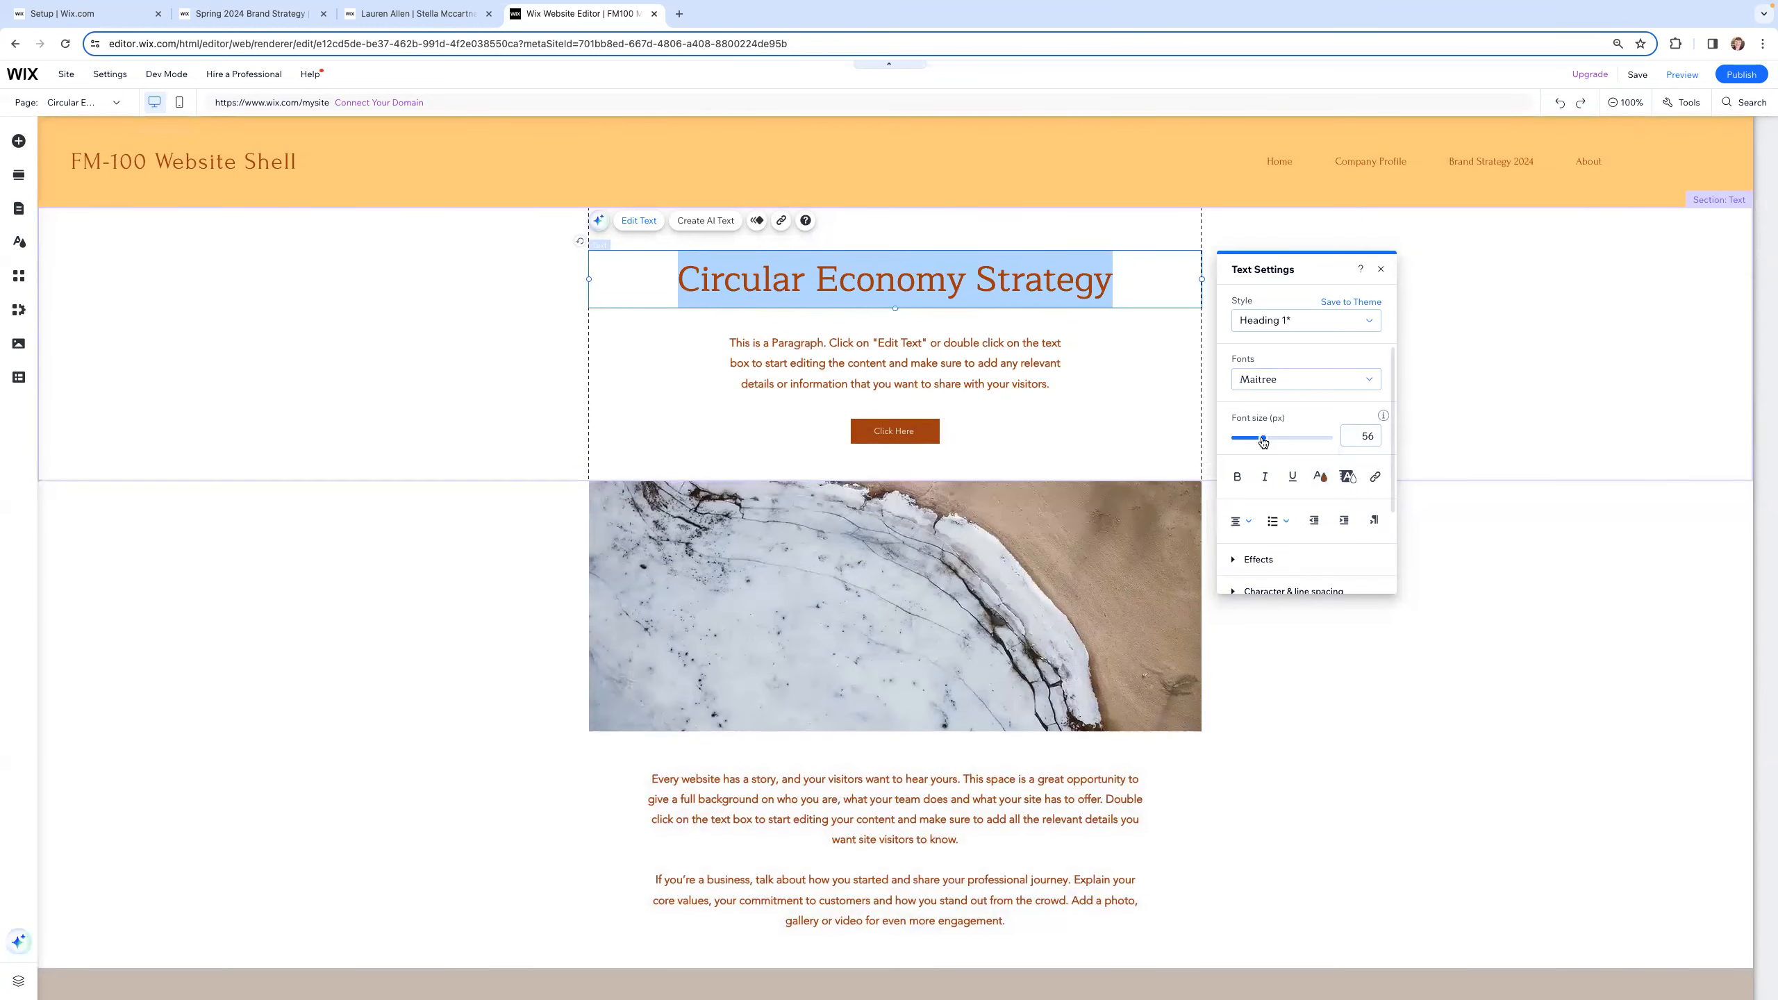
pyautogui.moveTo(1264, 438); pyautogui.dragTo(1271, 438)
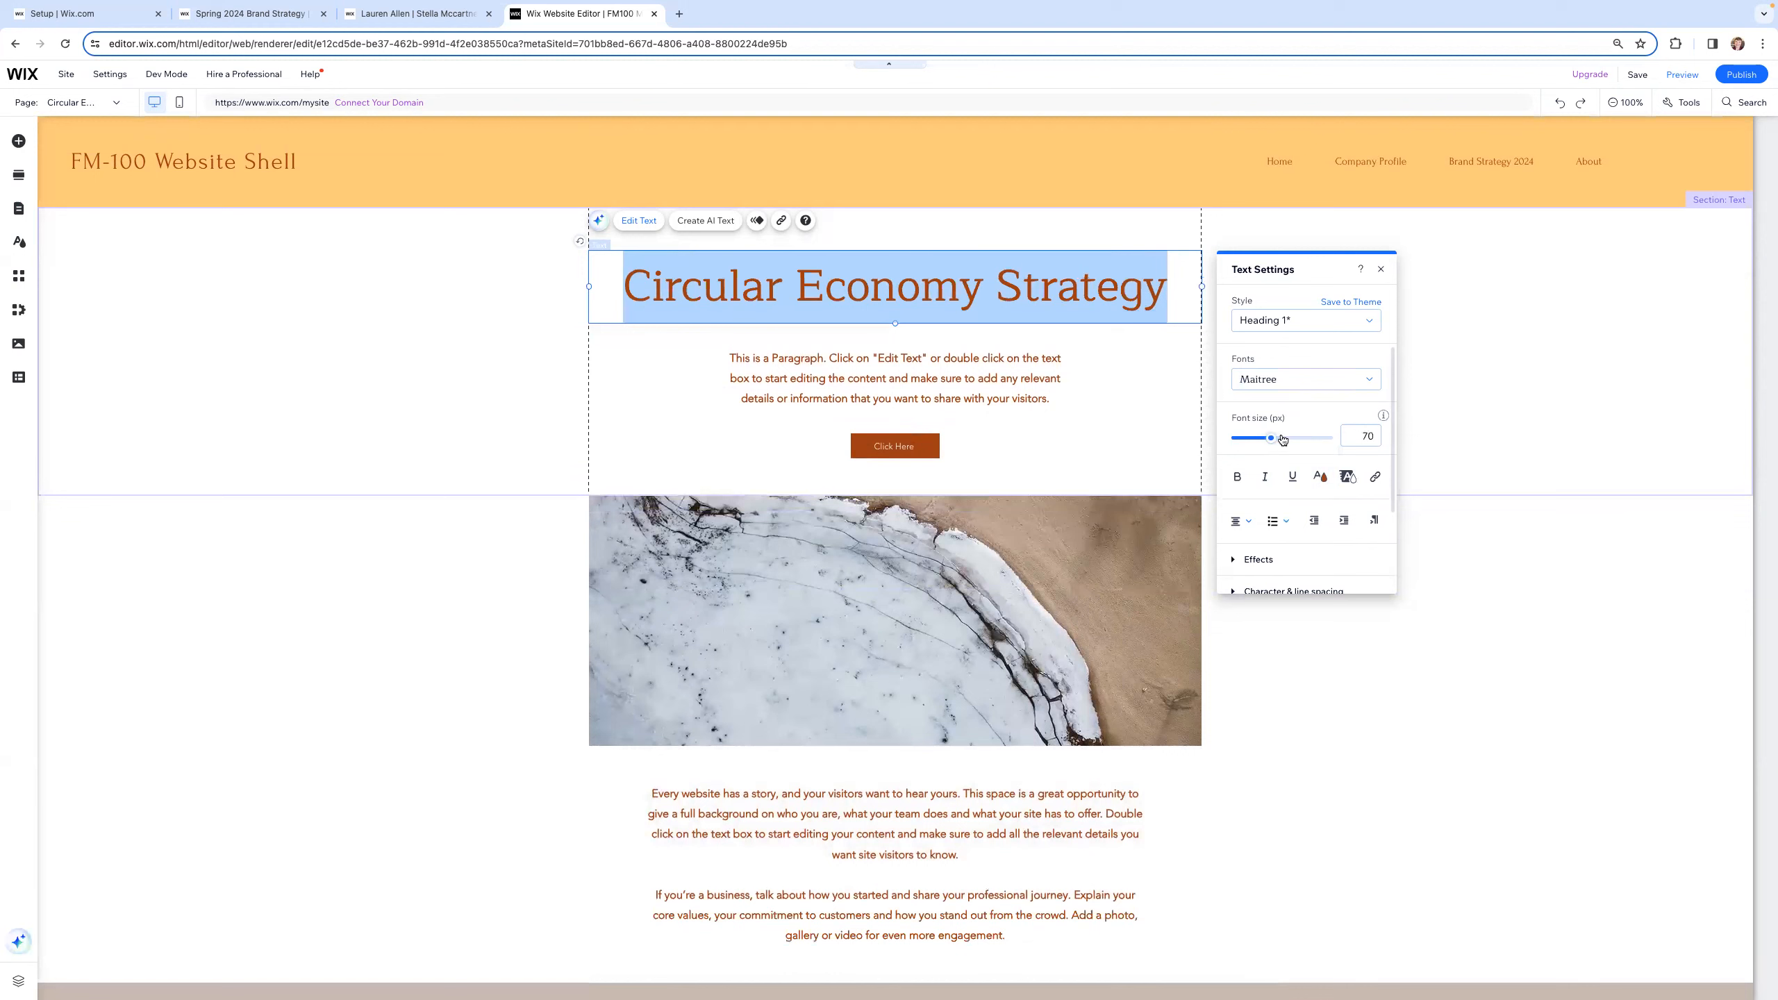
# Step: View the color choices for the Circular Economy Strategy heading and the site's color theme customization options
pyautogui.click(1321, 477)
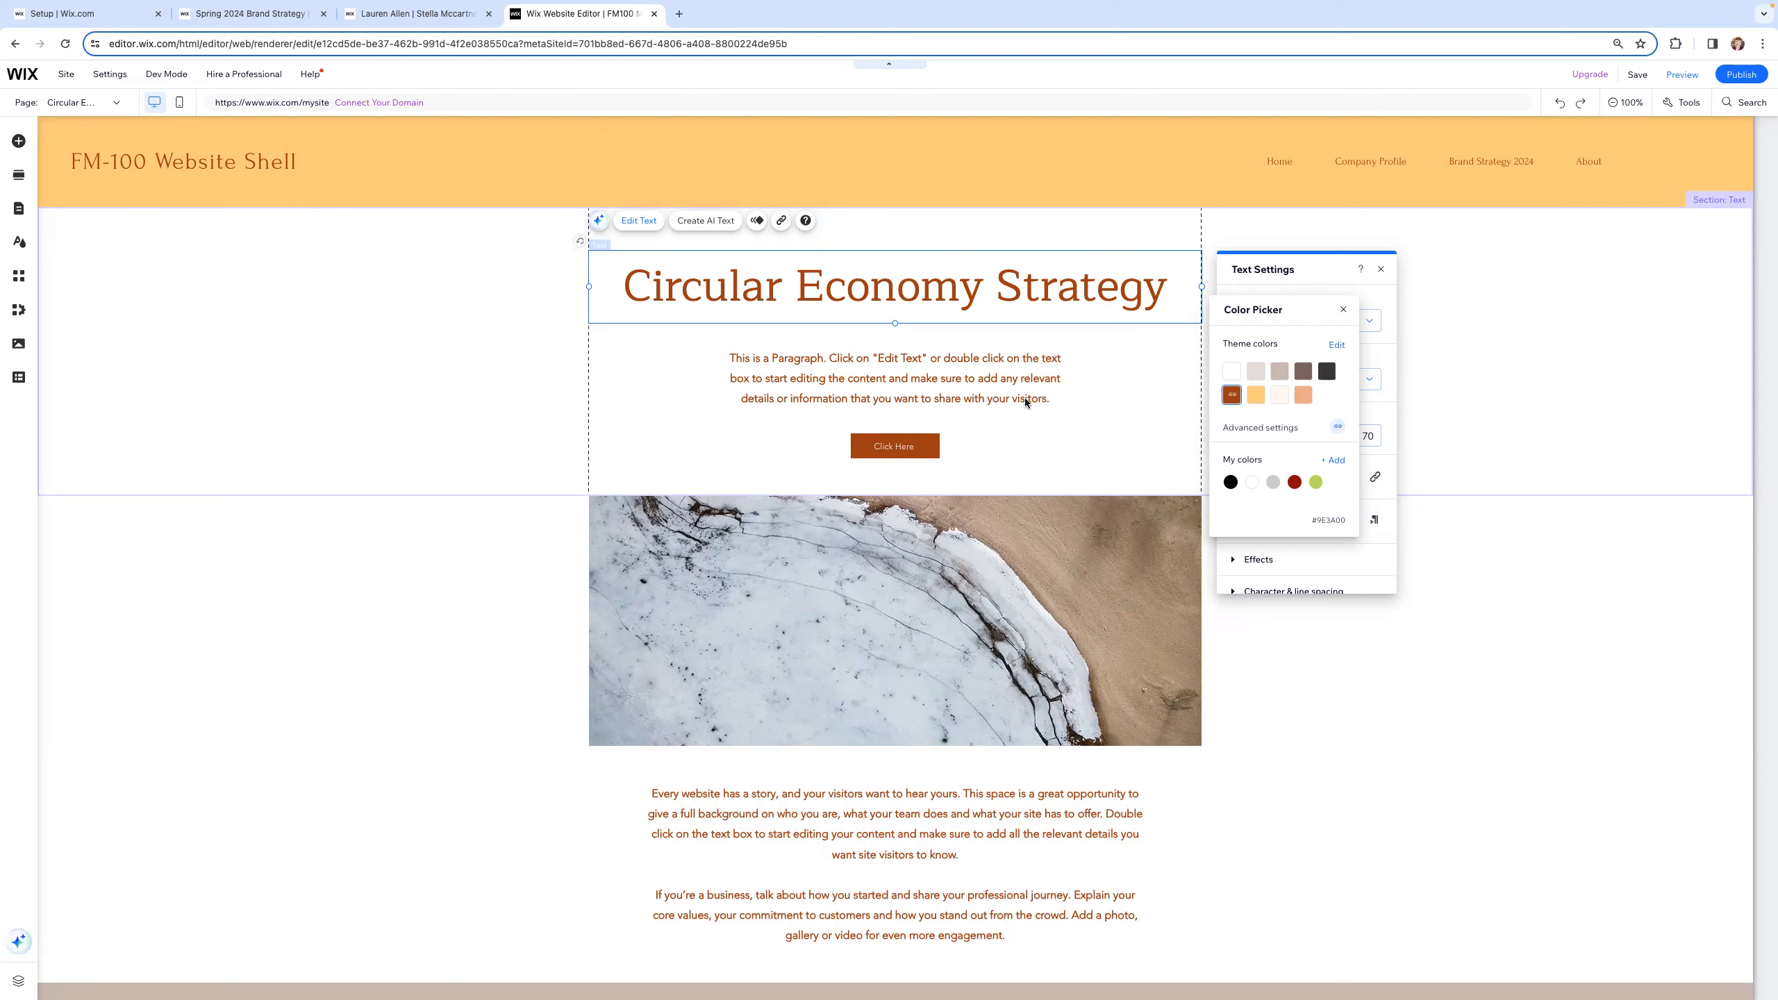
pyautogui.click(1337, 345)
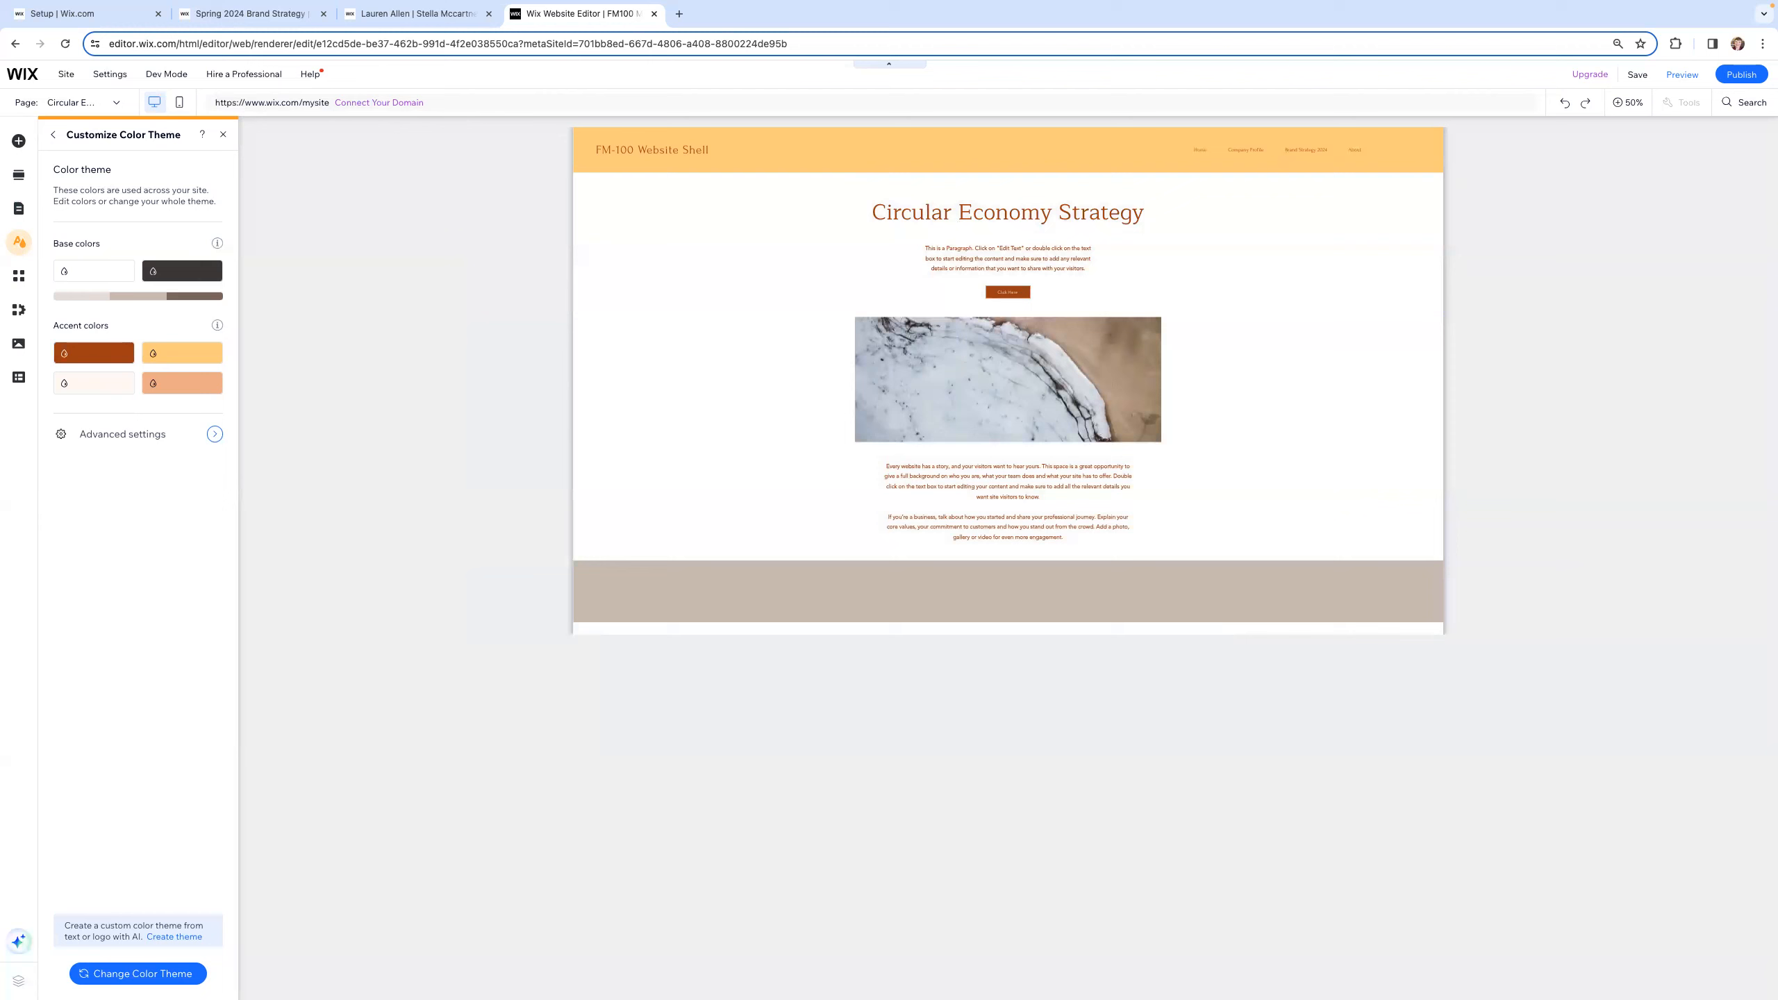
pyautogui.click(21, 245)
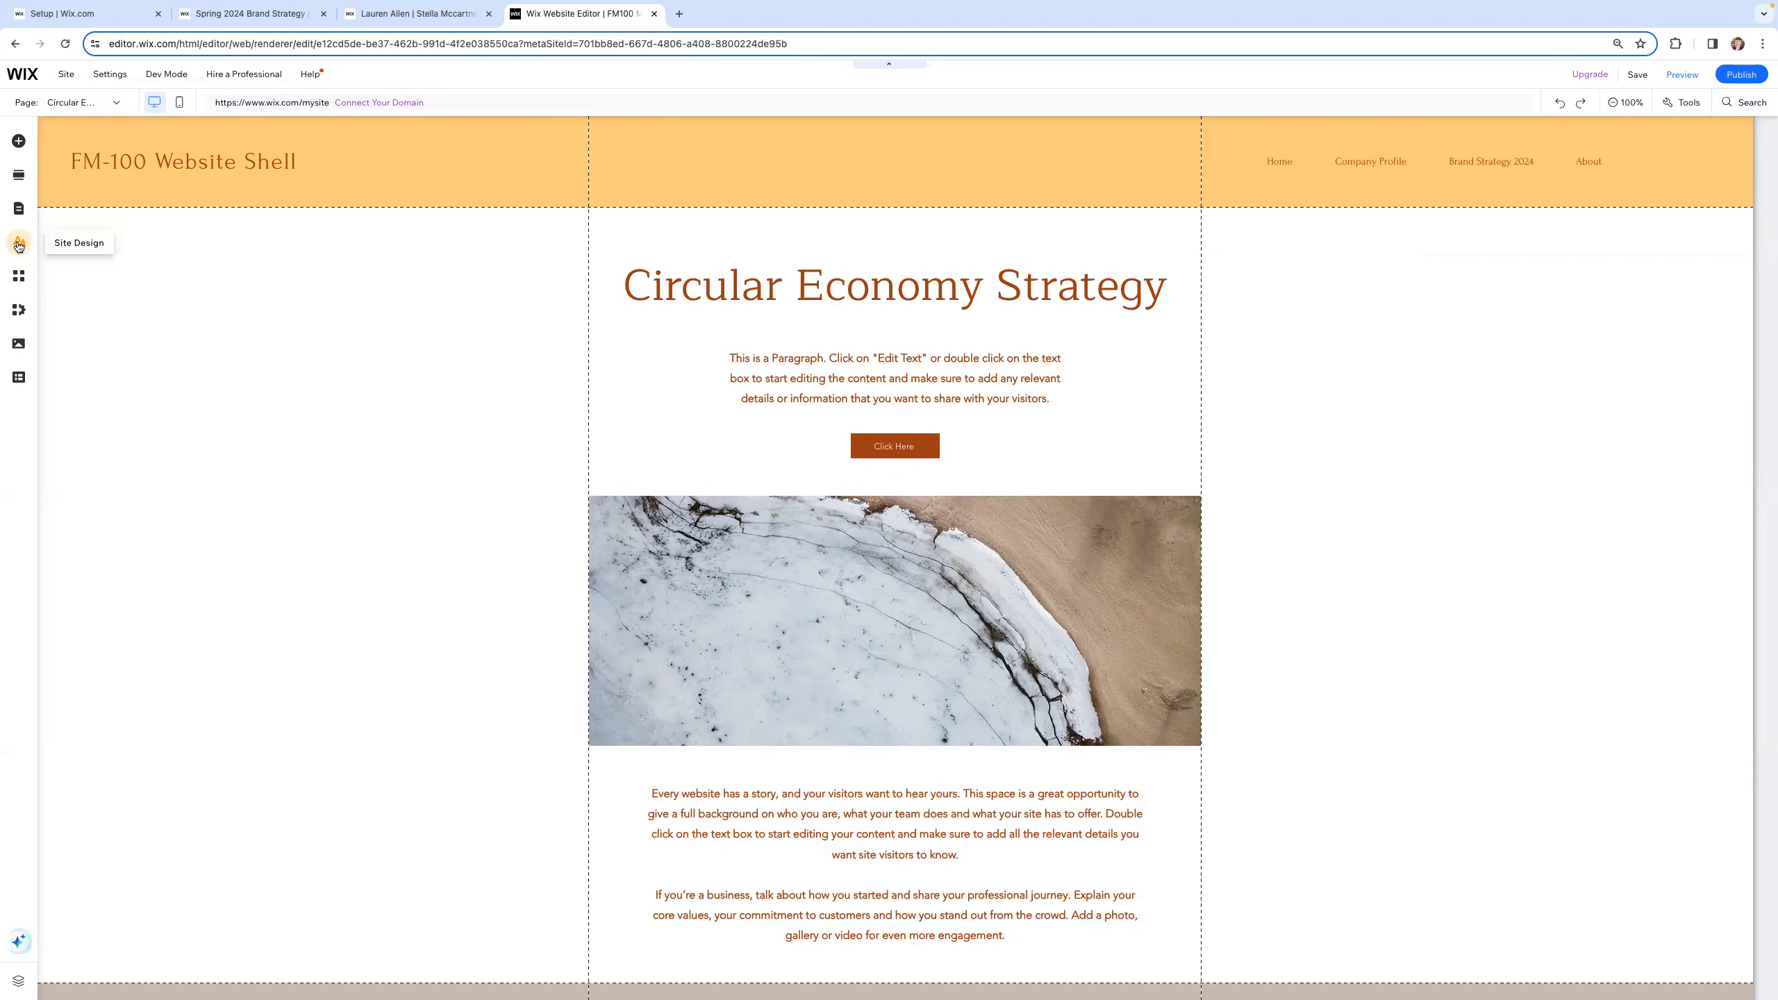
# Step: Preview the featured Energetic theme across the site and switch the site theme to Eclectic
pyautogui.click(19, 244)
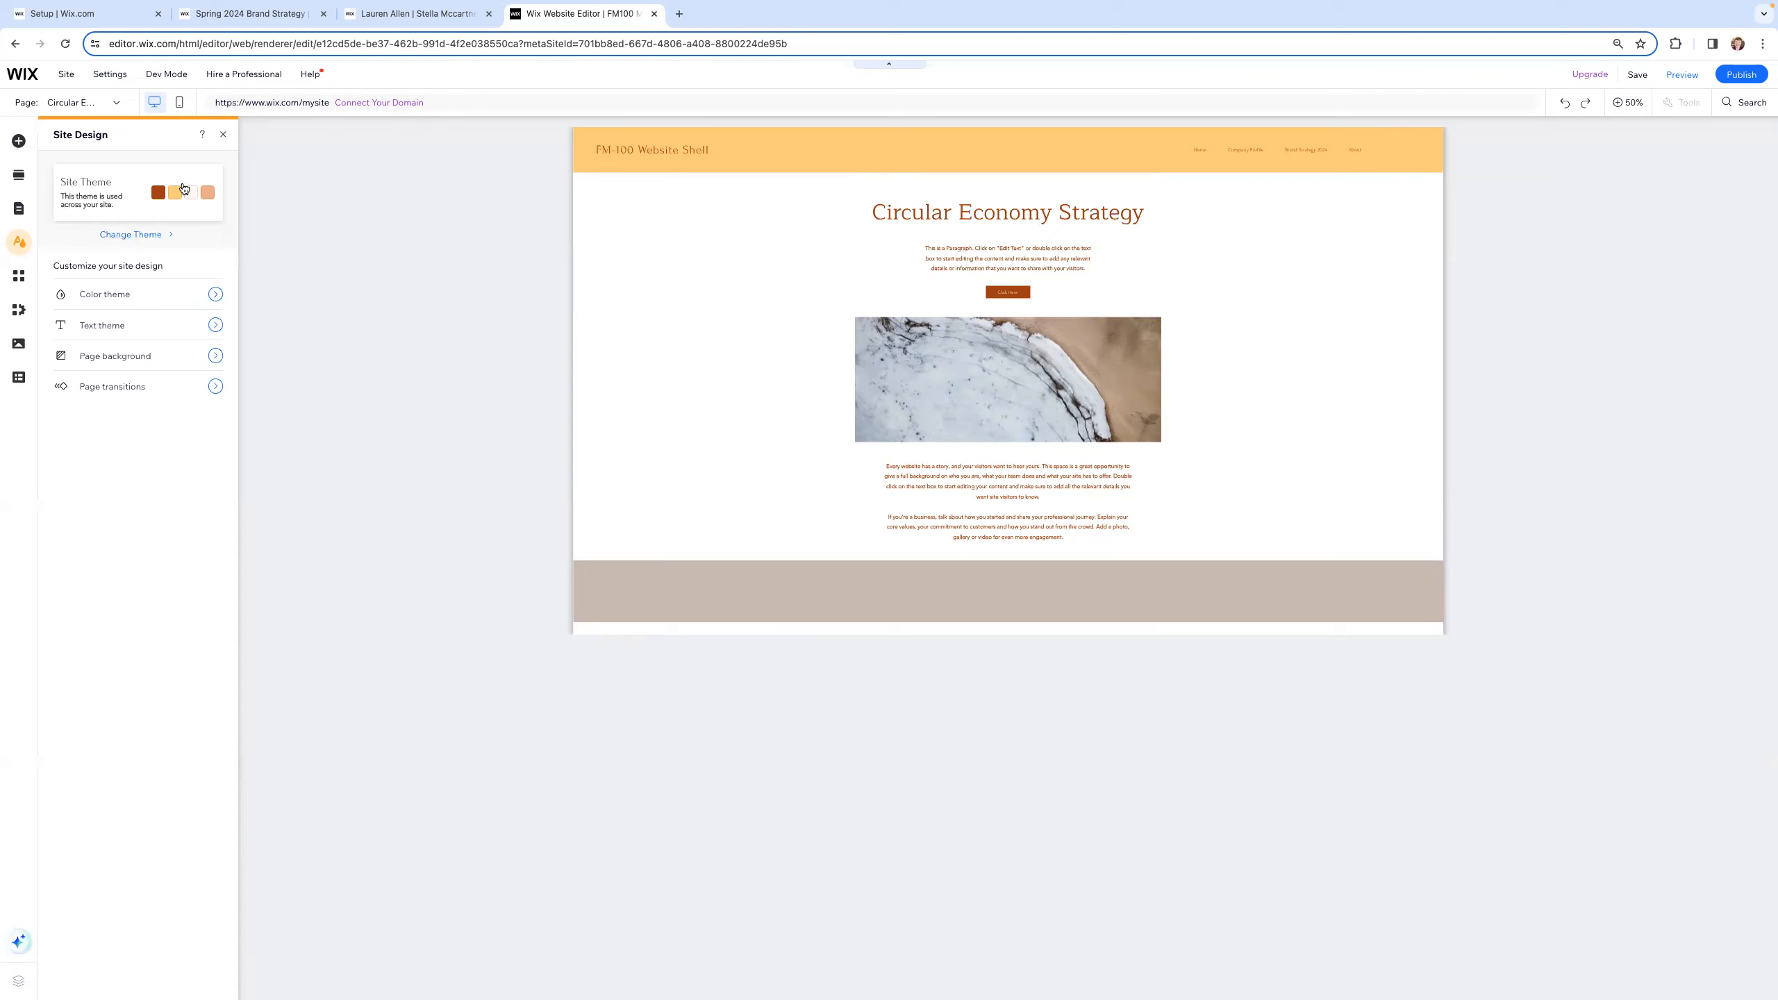
pyautogui.click(144, 237)
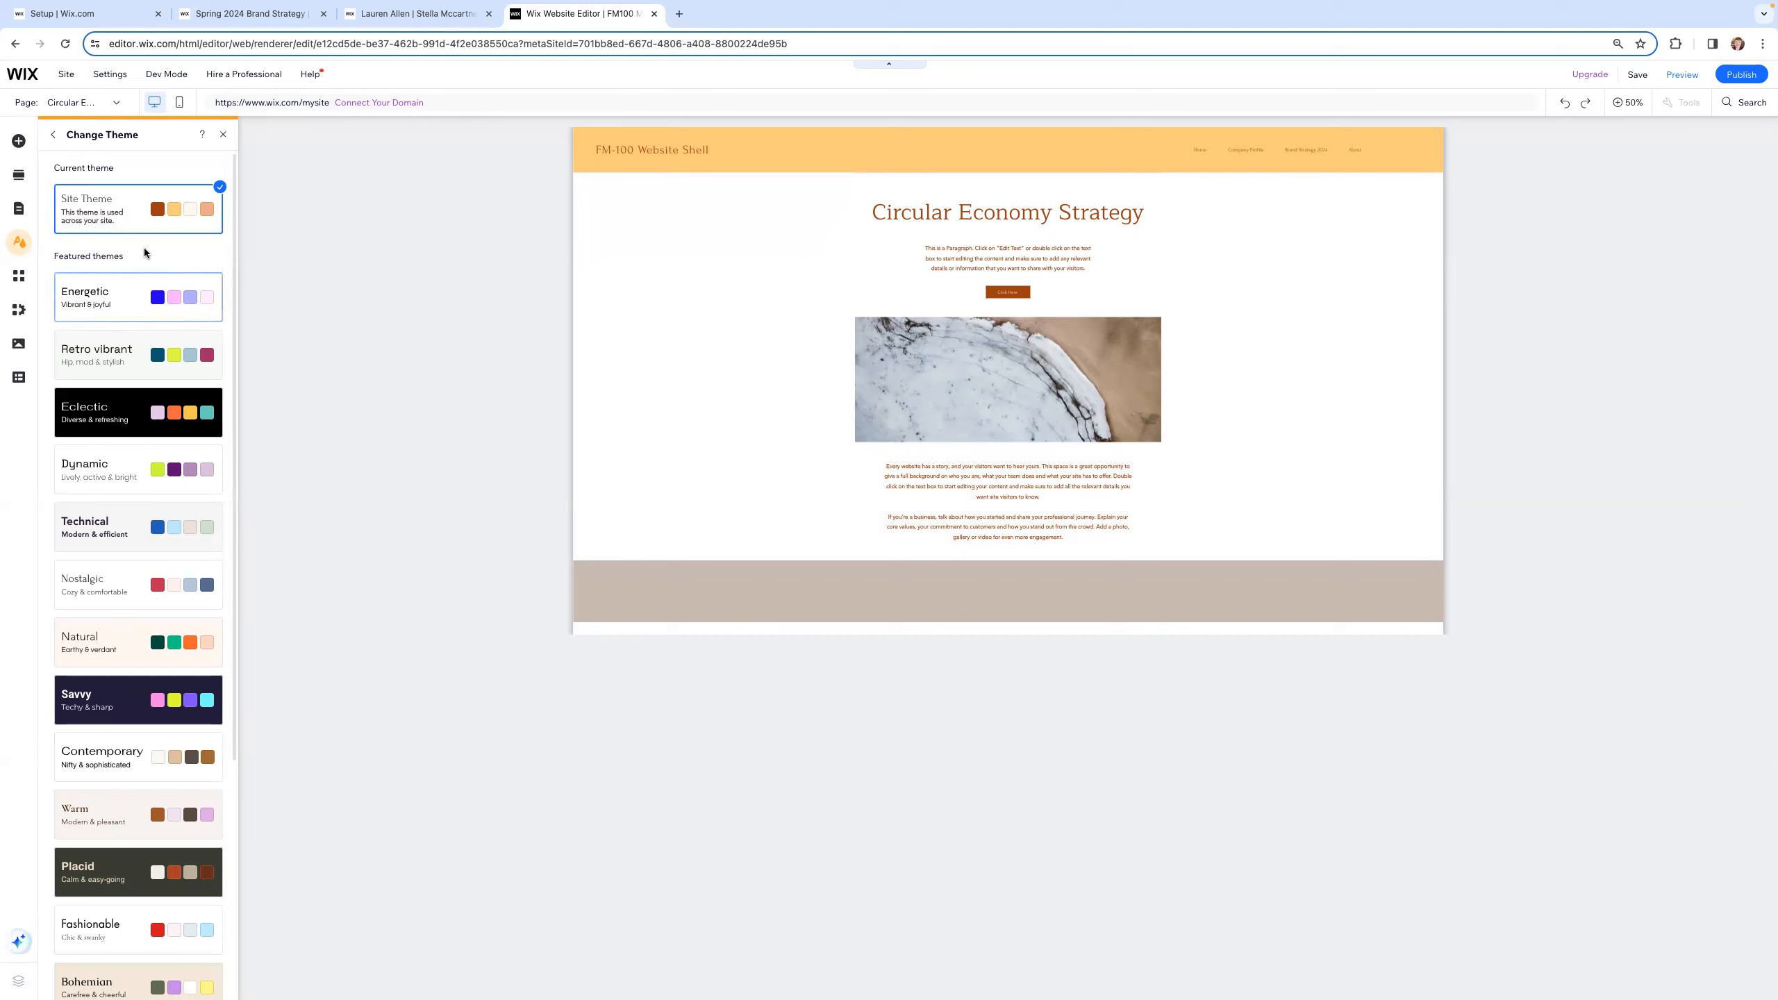
pyautogui.click(106, 291)
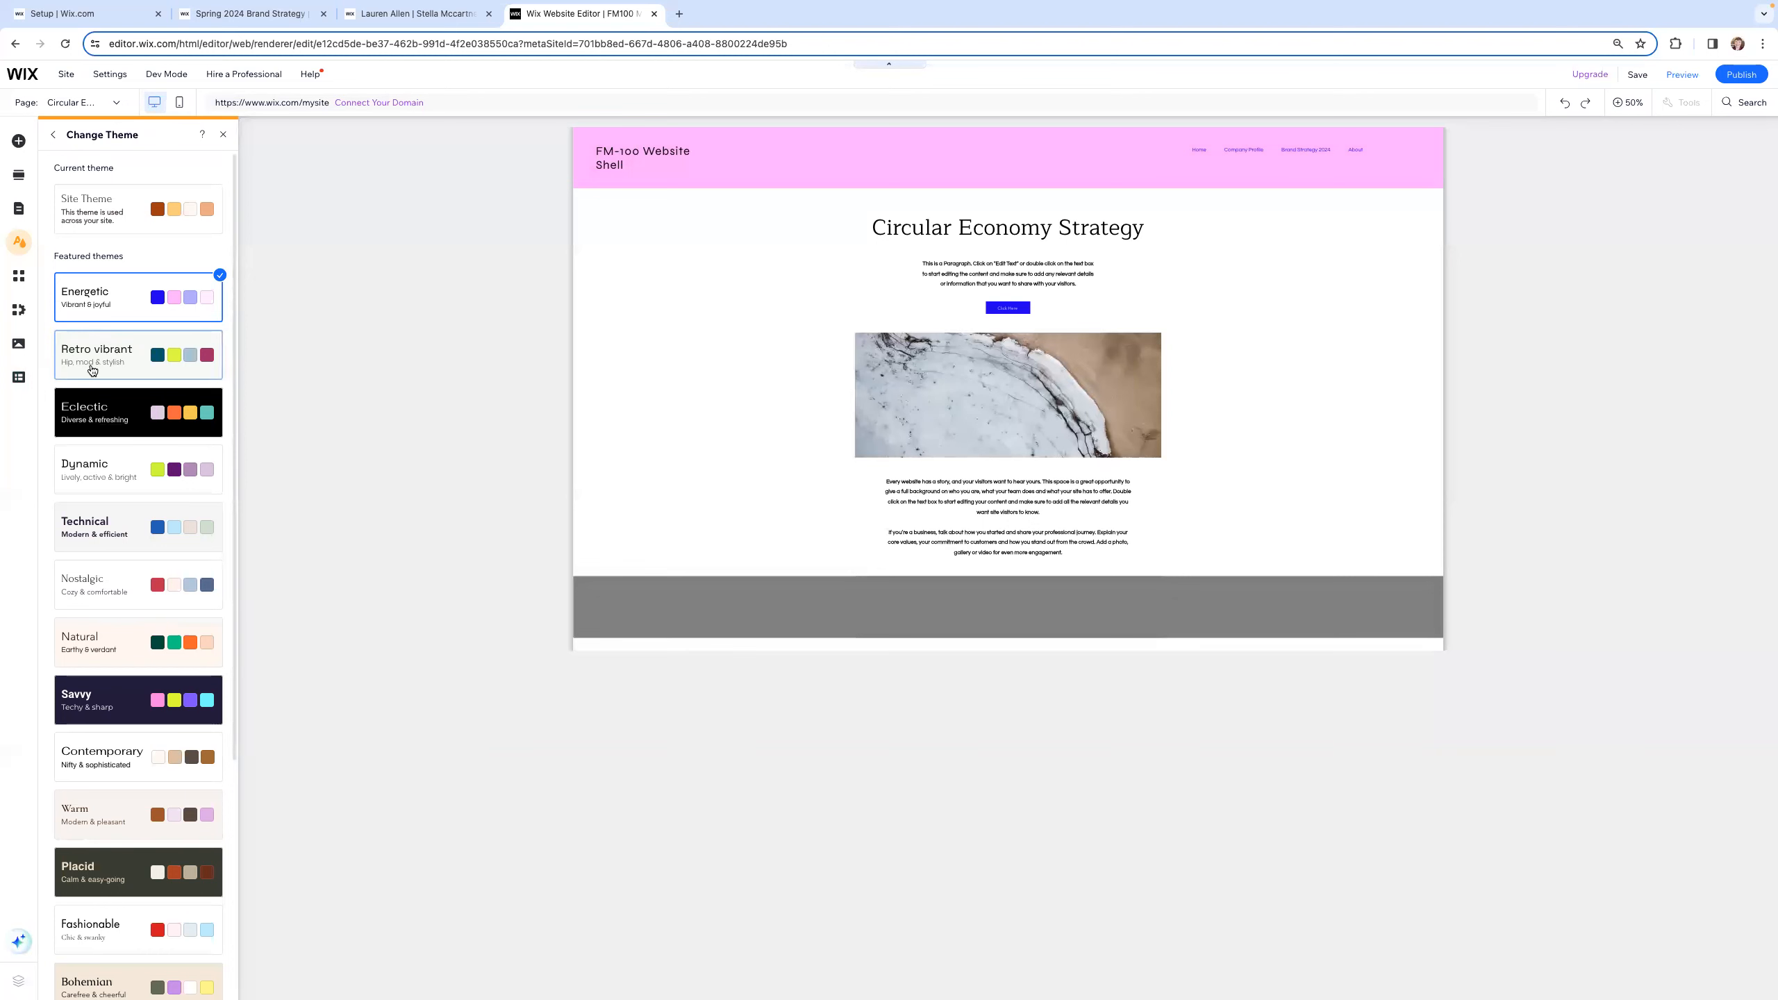
pyautogui.click(90, 410)
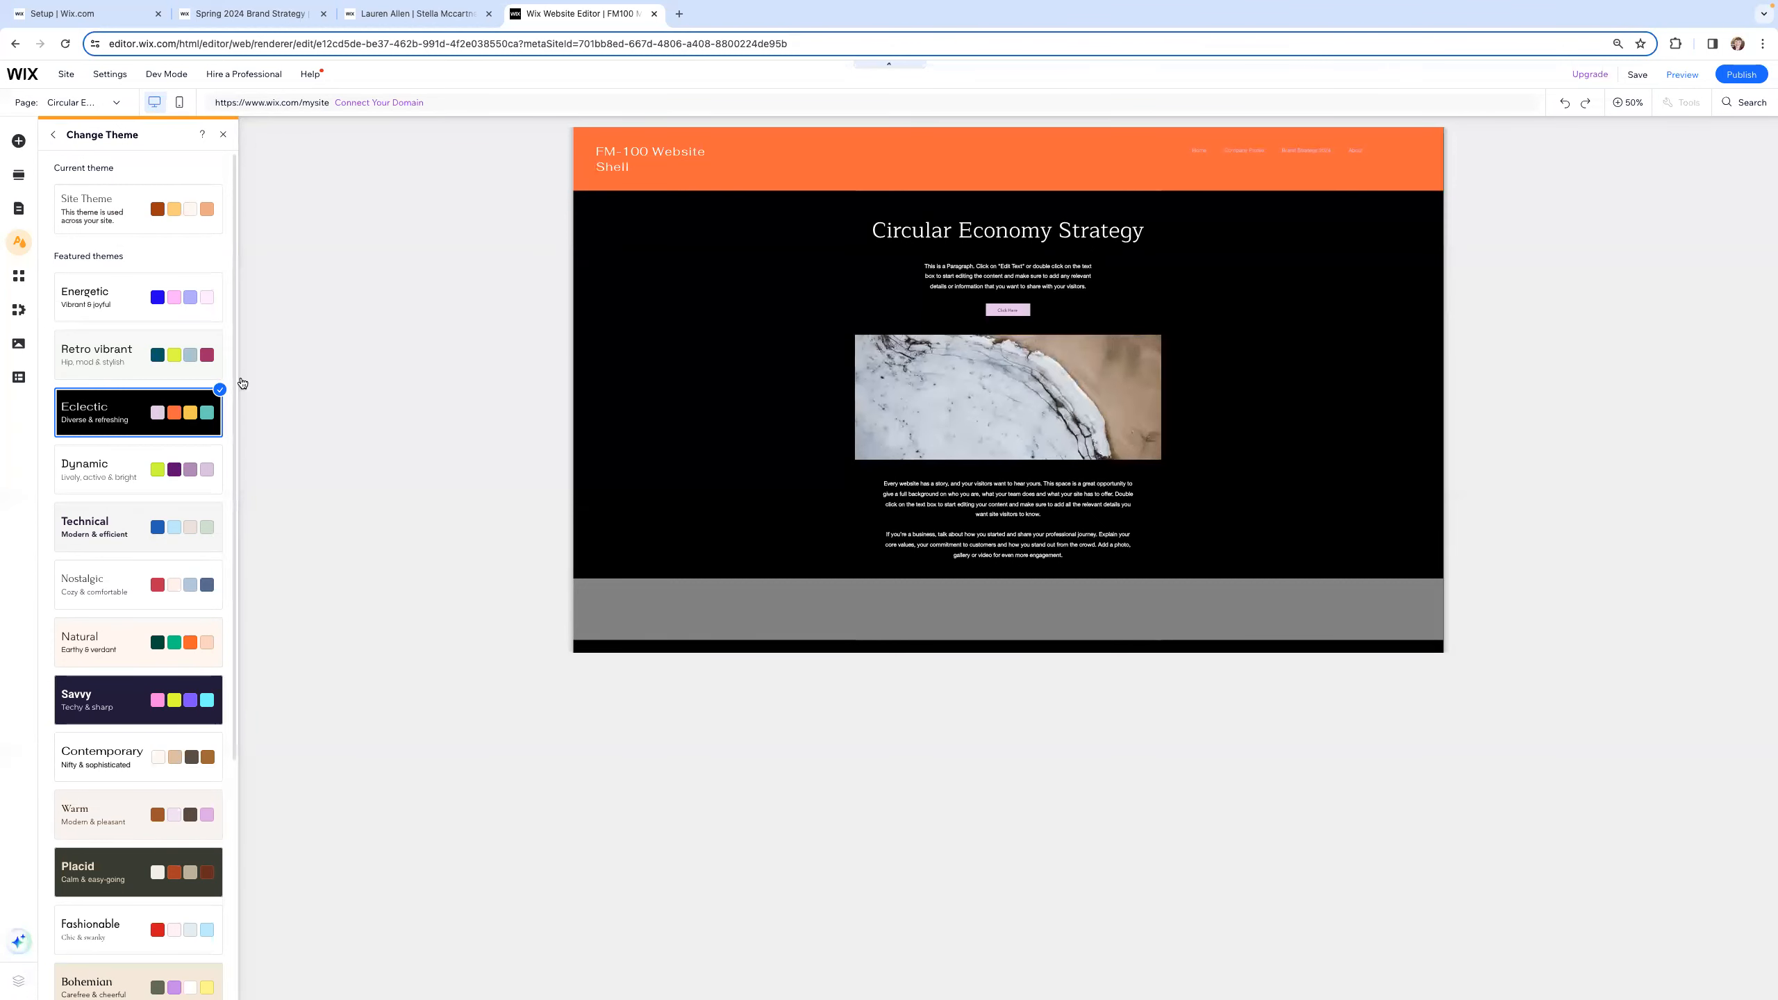
# Step: Examine the sample Stella McCartney site's Home page from its hero image to its footer and return to the FM-100 site editor
pyautogui.click(266, 14)
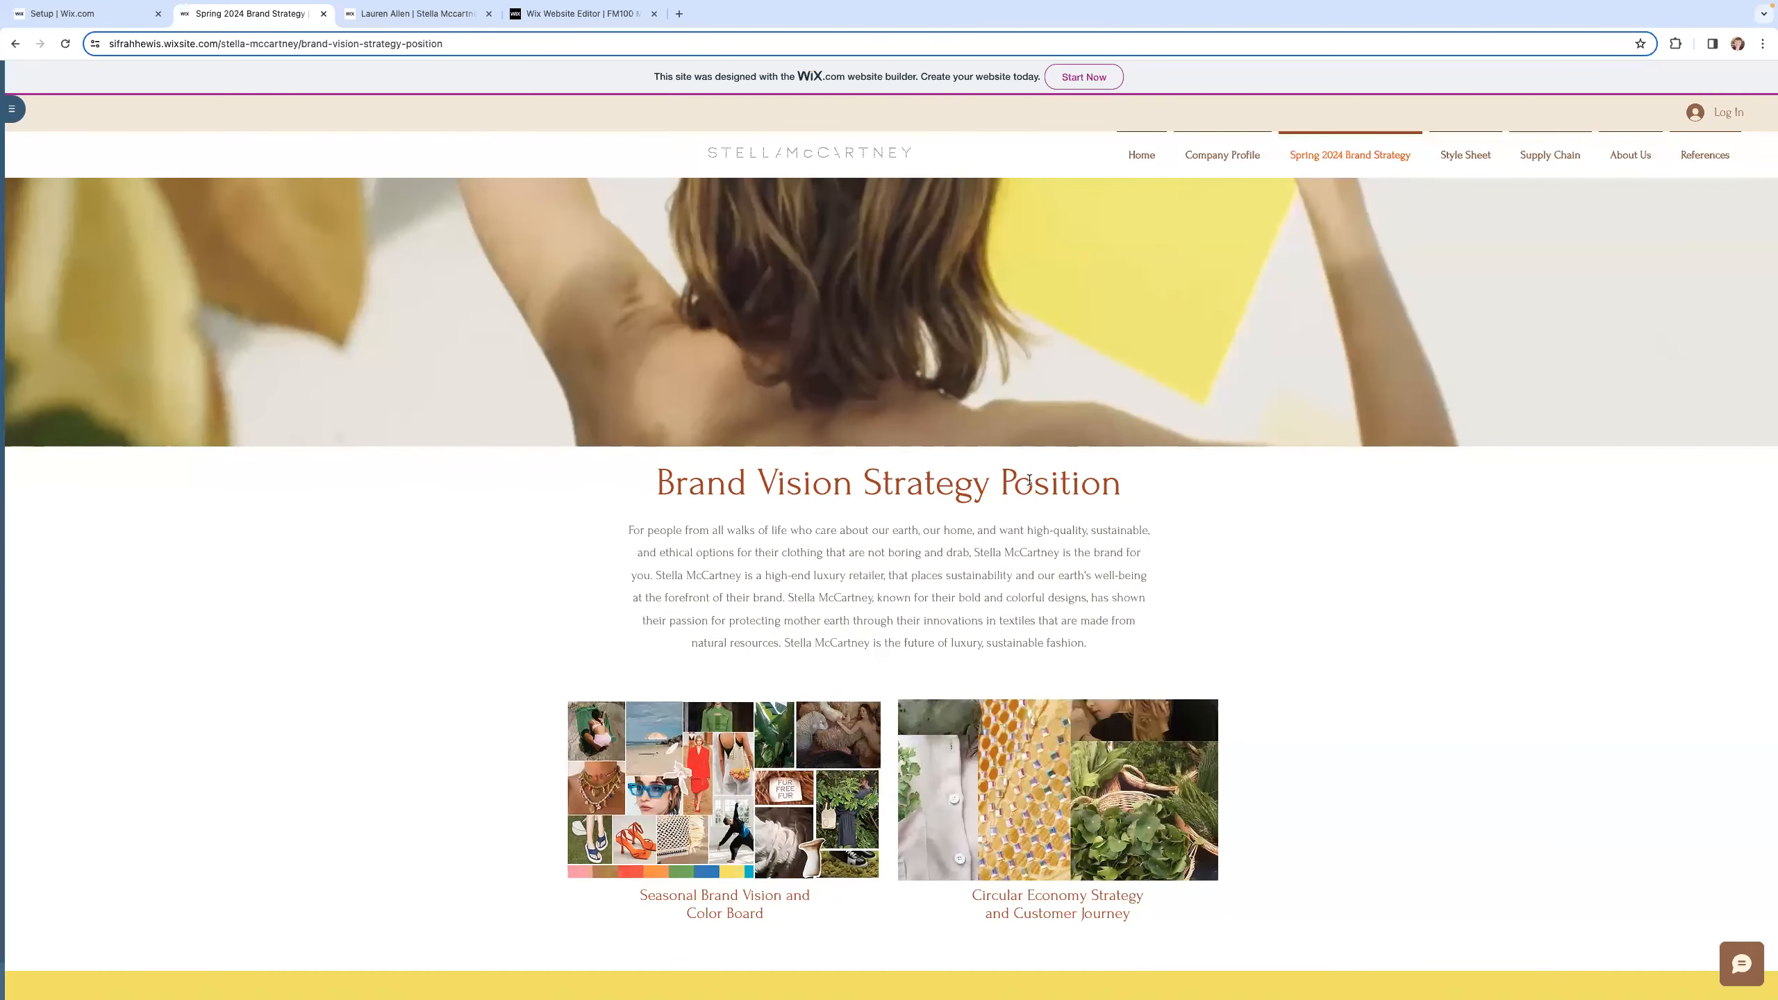
pyautogui.scroll(-3, 1030, 481)
pyautogui.click(1141, 154)
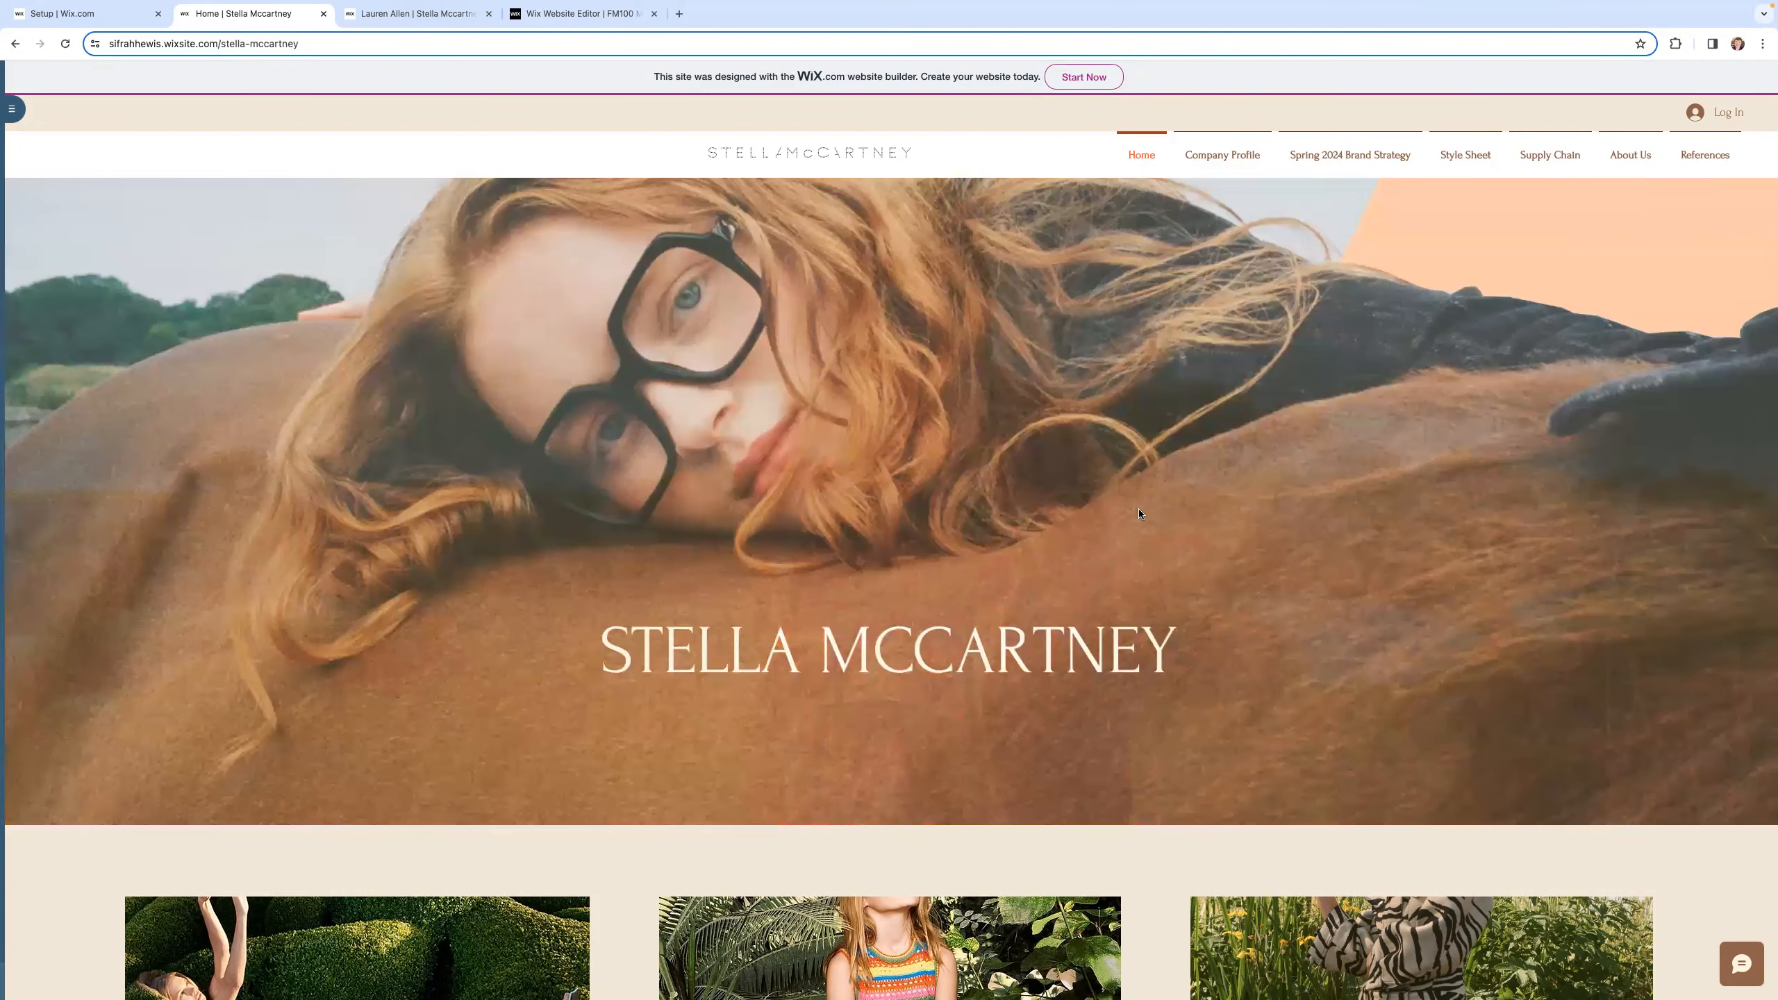
pyautogui.scroll(-1, 1139, 514)
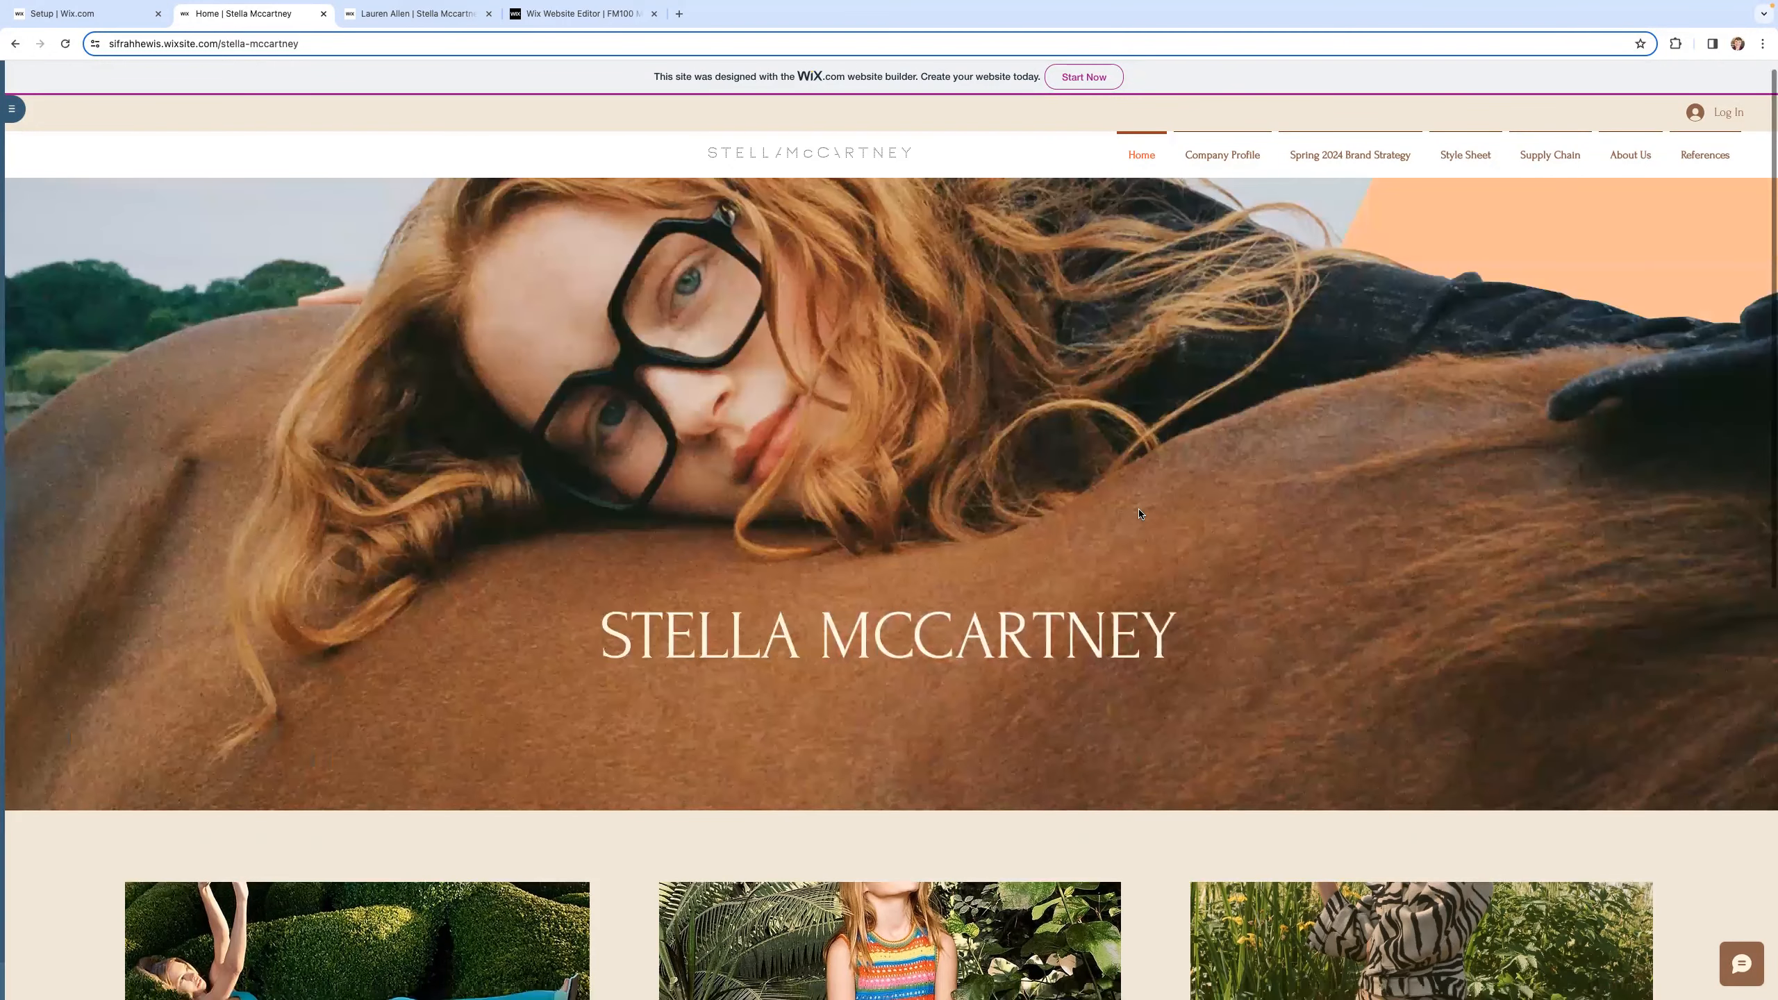
pyautogui.scroll(-5, 1139, 513)
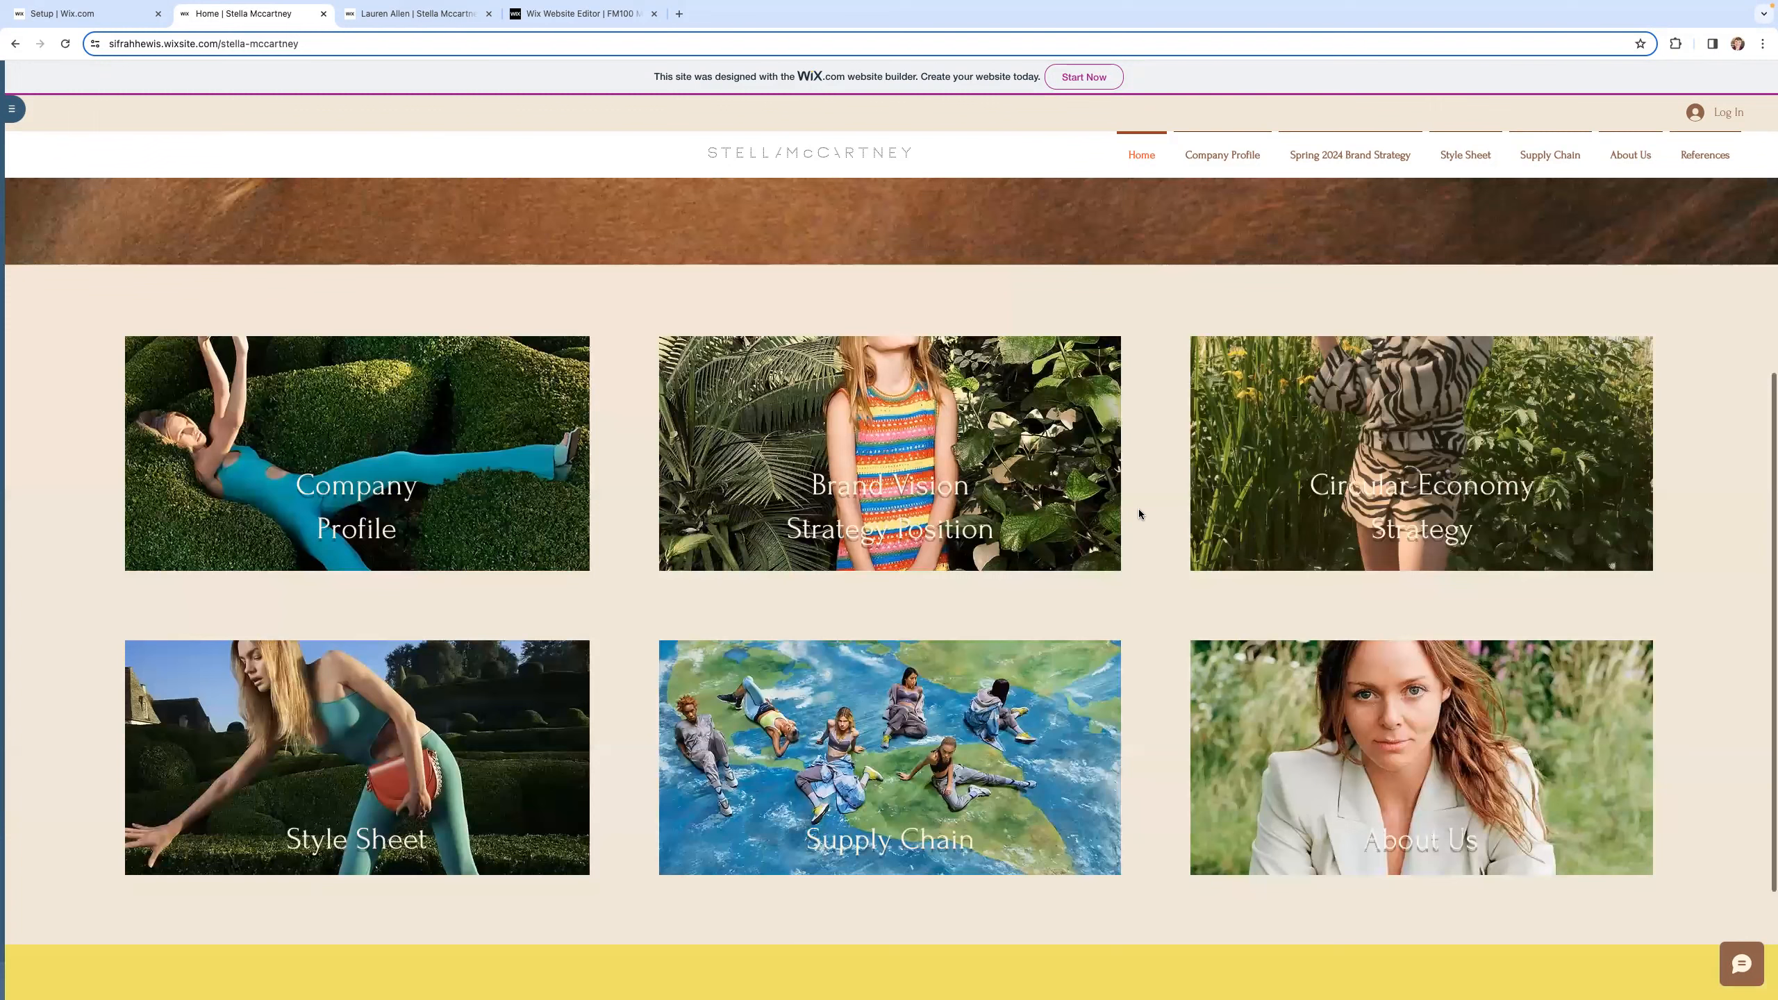
pyautogui.scroll(-3, 1140, 513)
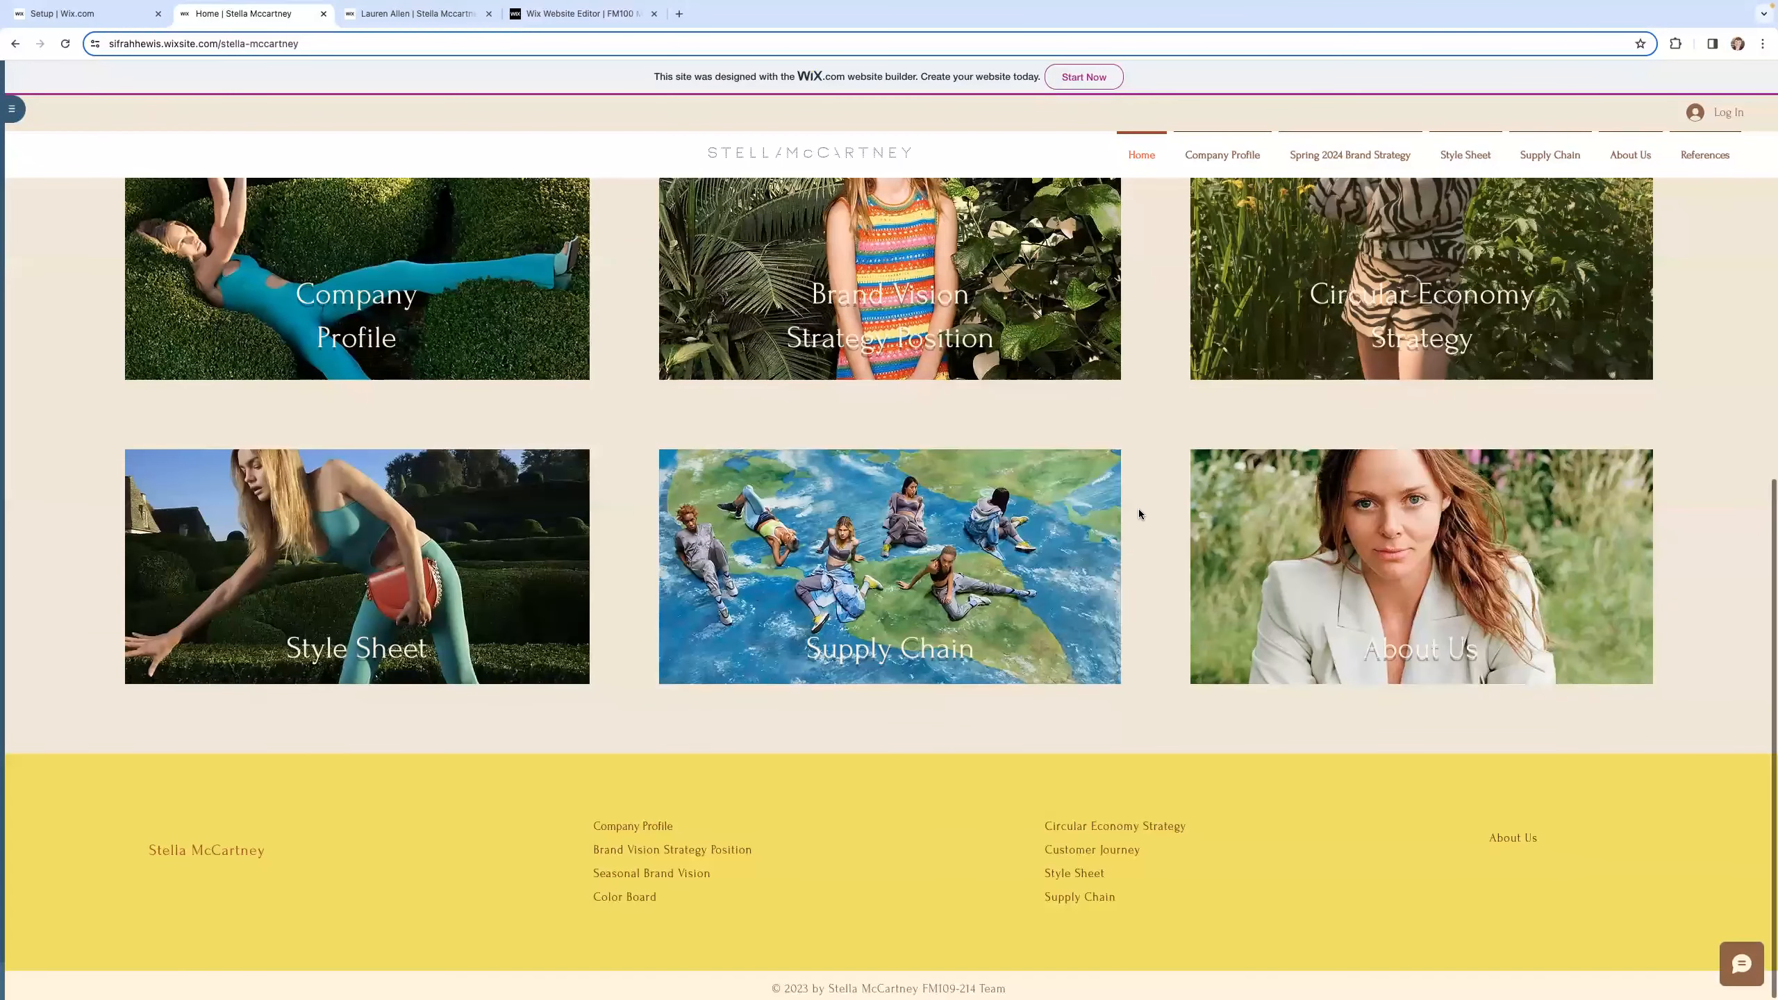
pyautogui.scroll(10, 497, 196)
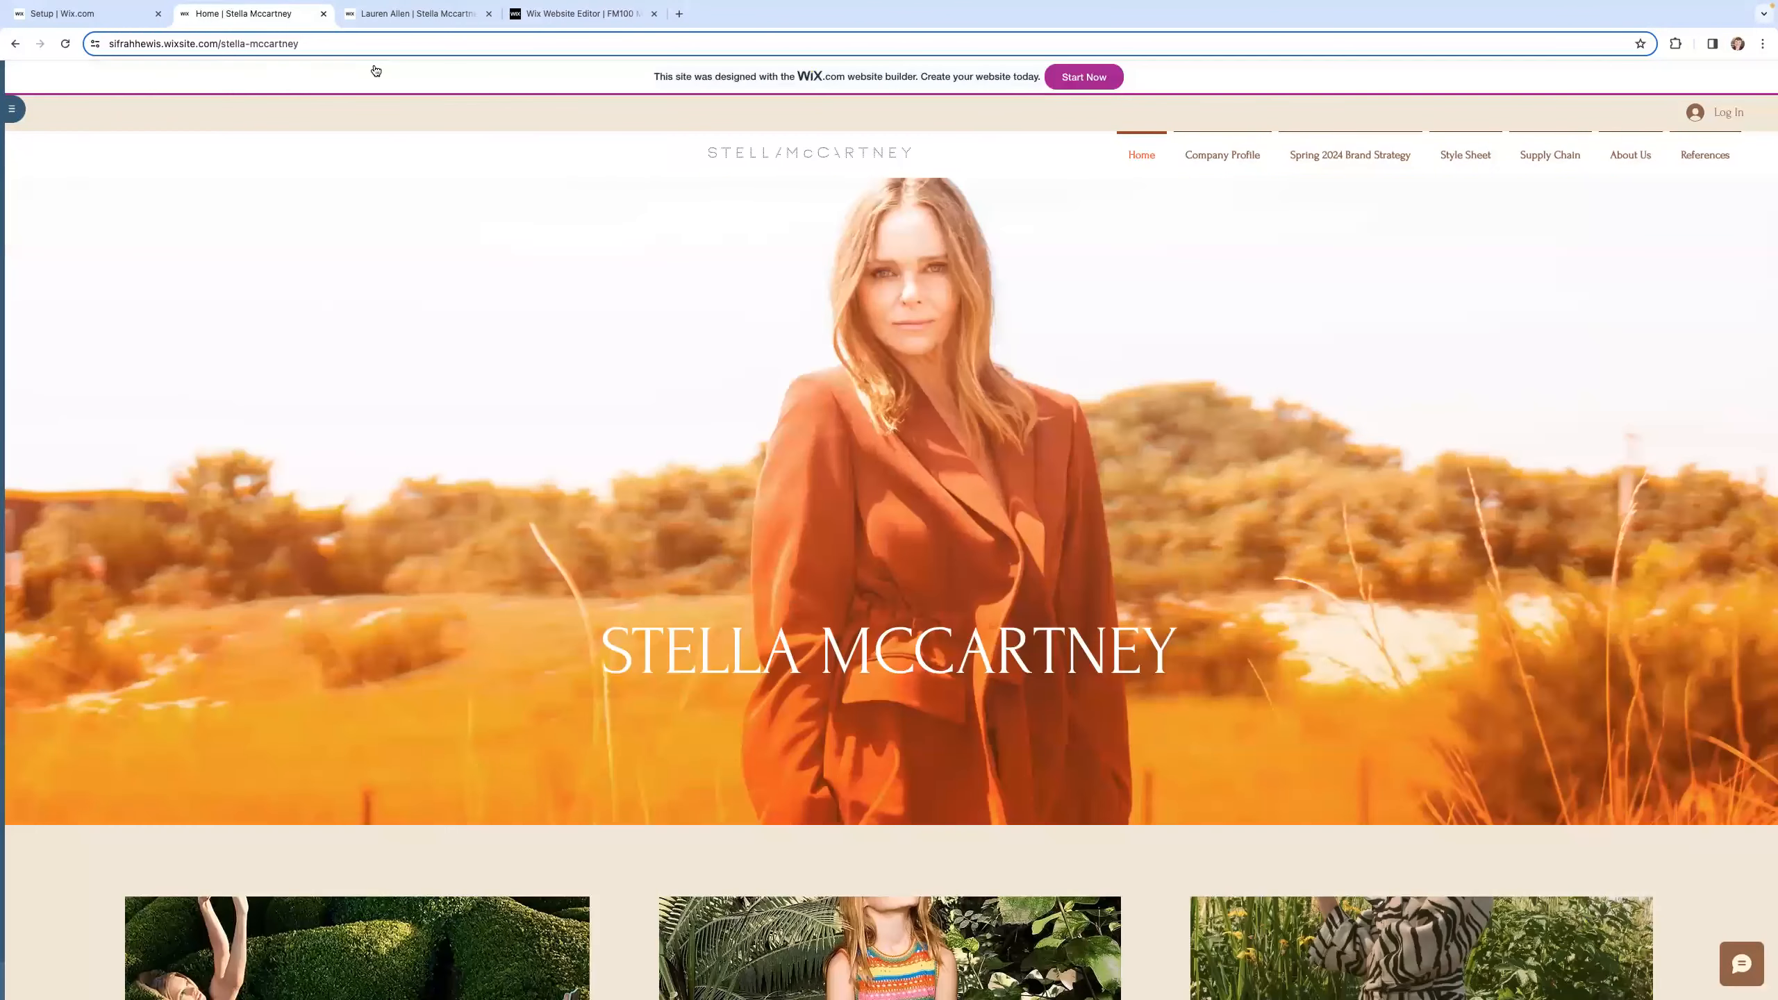
pyautogui.click(520, 17)
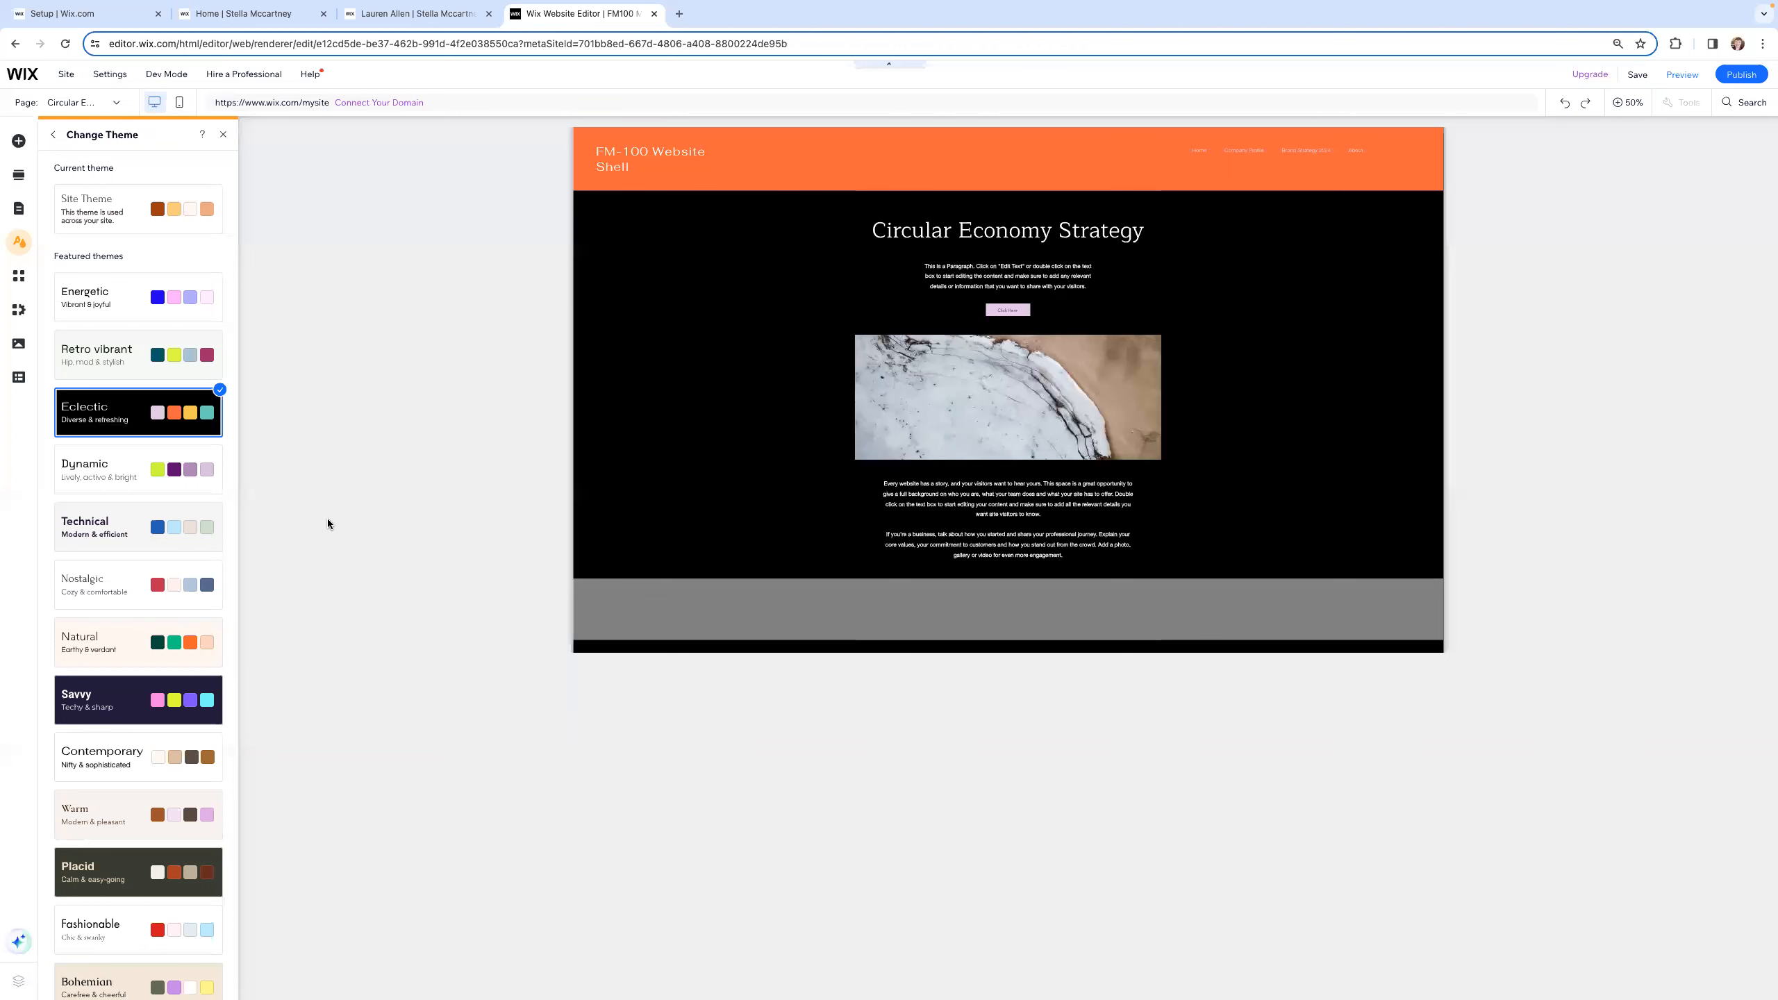
# Step: Try the Technical, Natural, Savvy and Placid themes on the site and reapply Eclectic
pyautogui.click(82, 535)
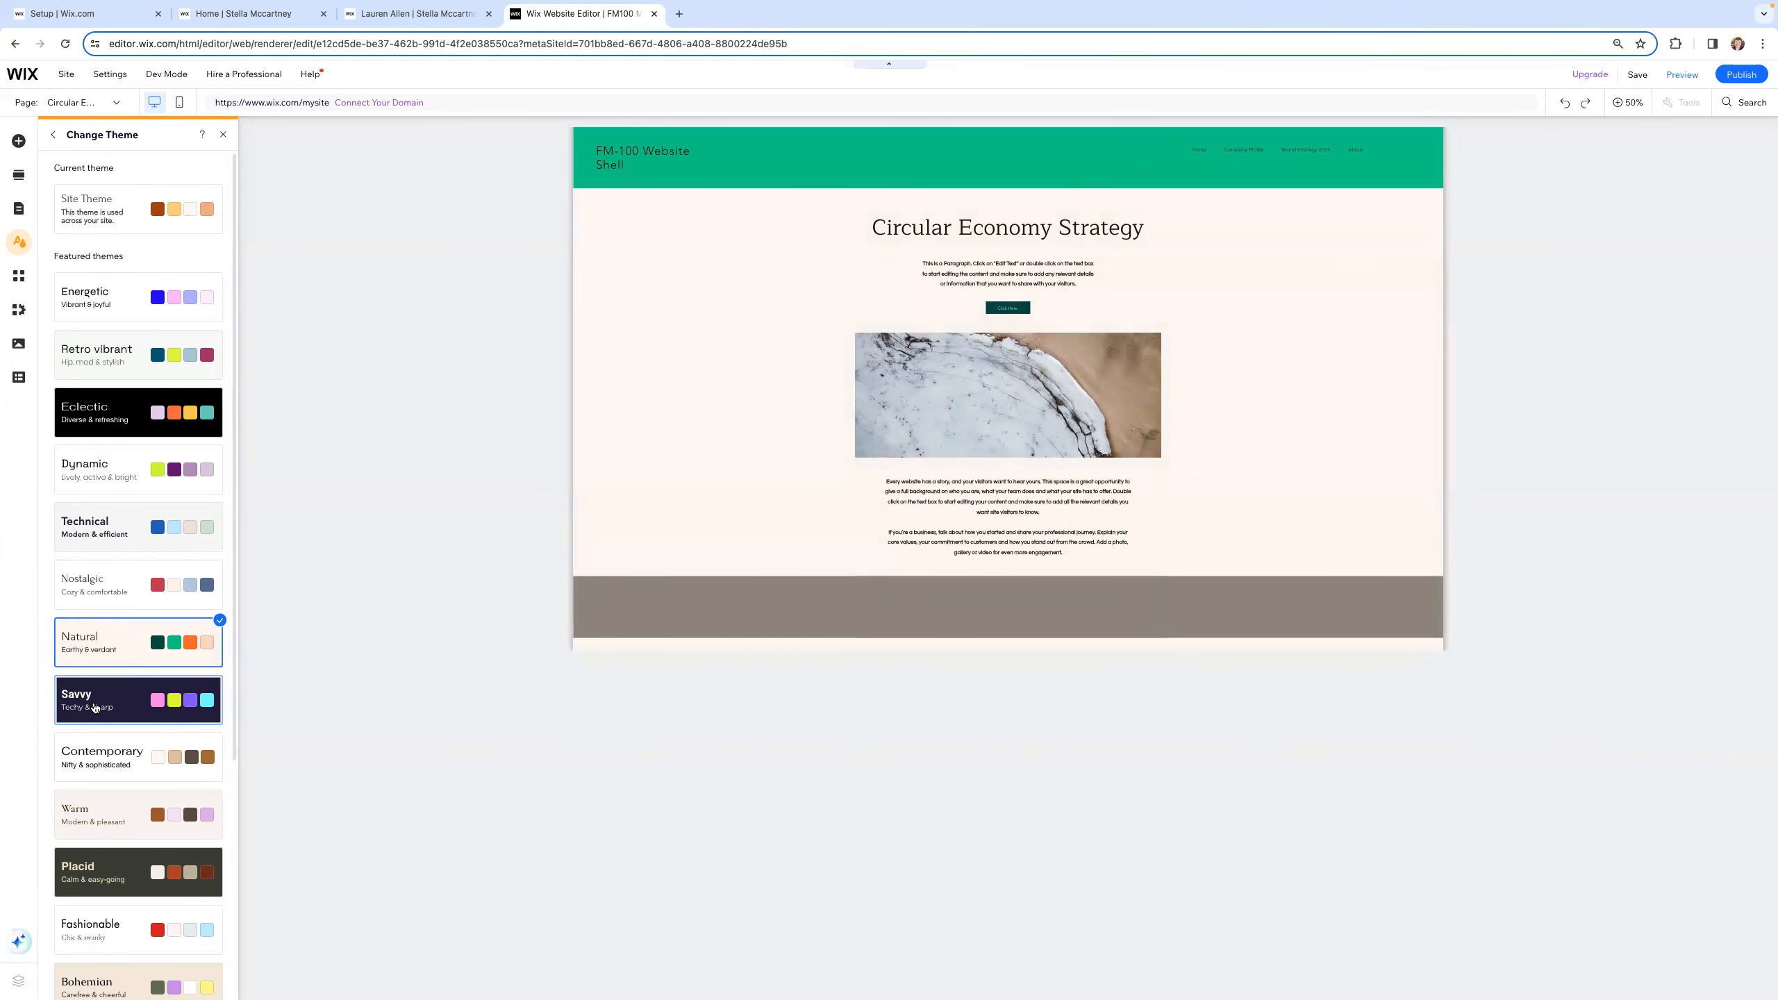
pyautogui.click(94, 705)
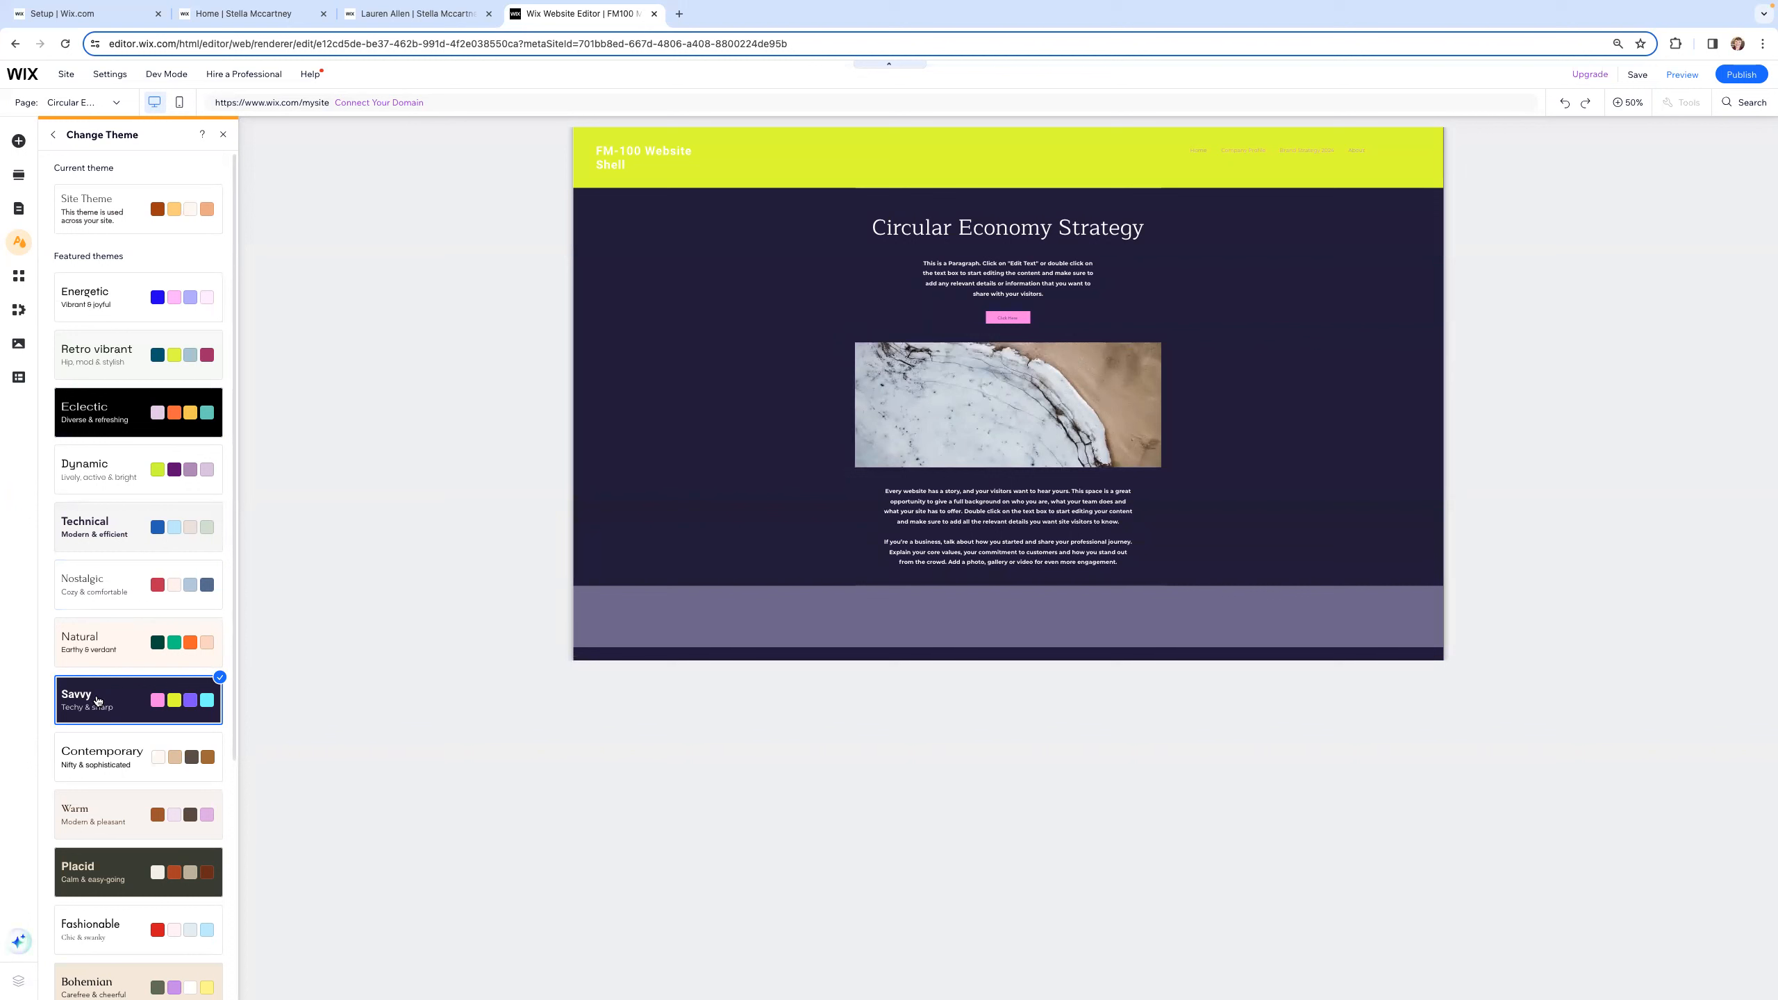
pyautogui.click(106, 877)
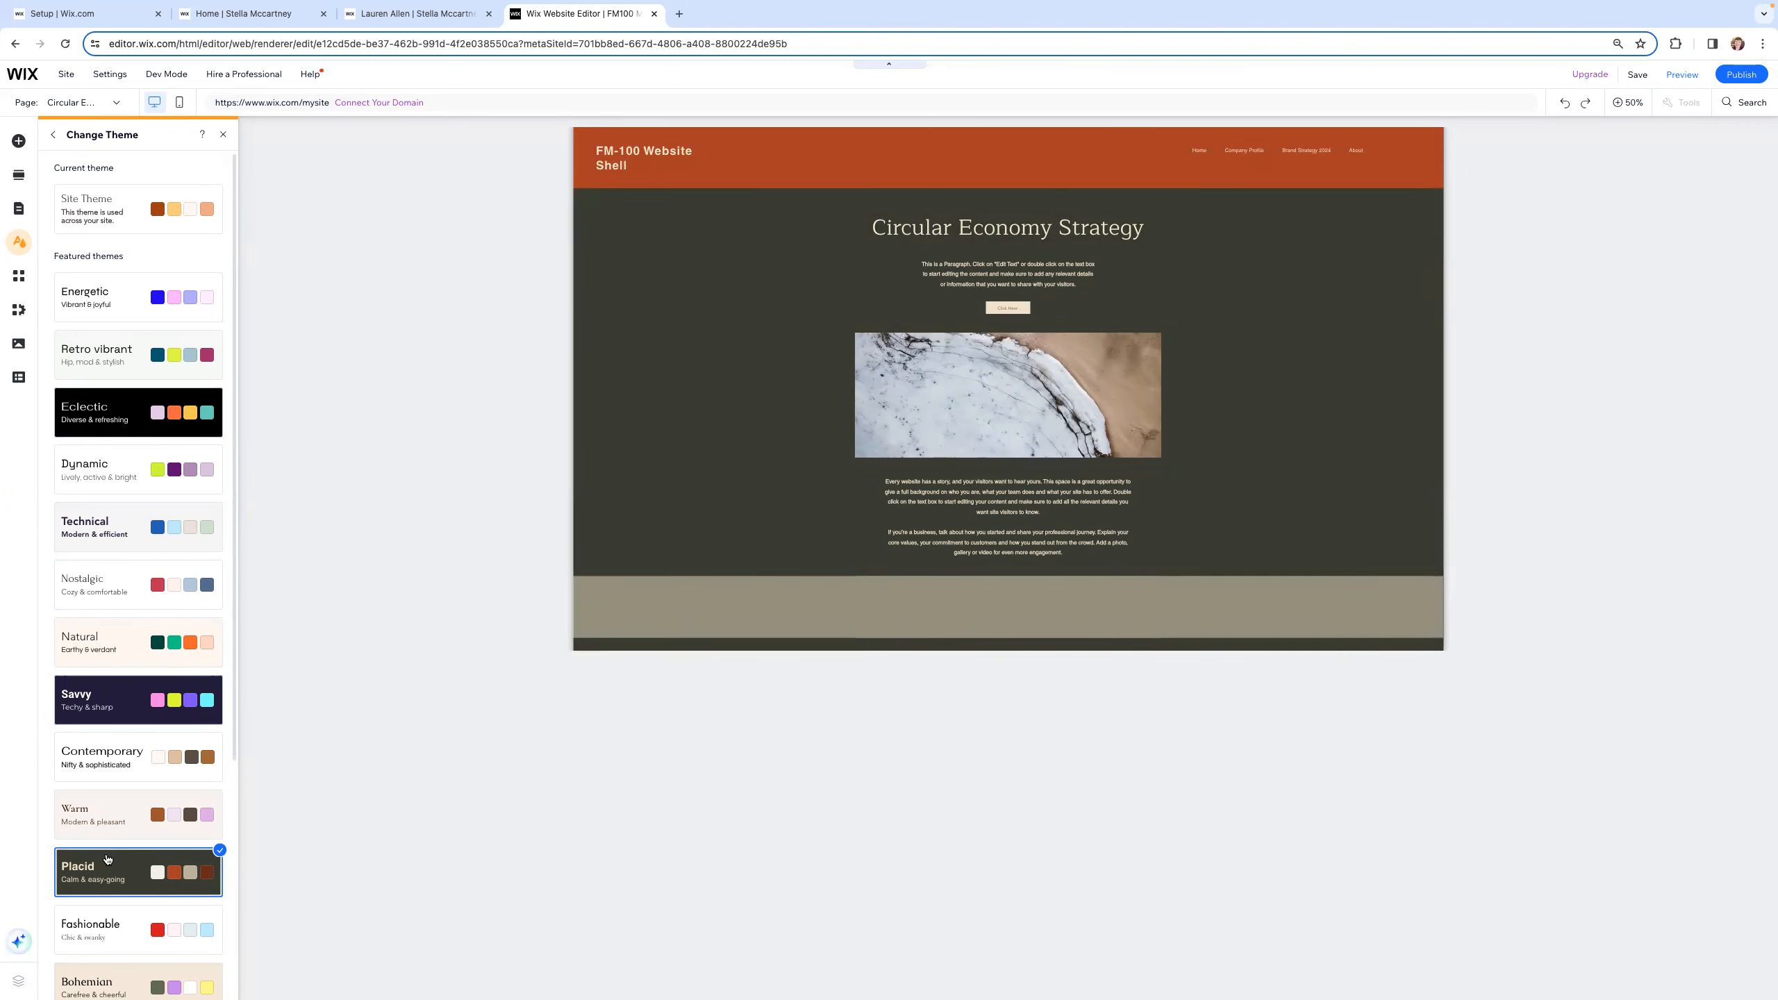
pyautogui.click(95, 410)
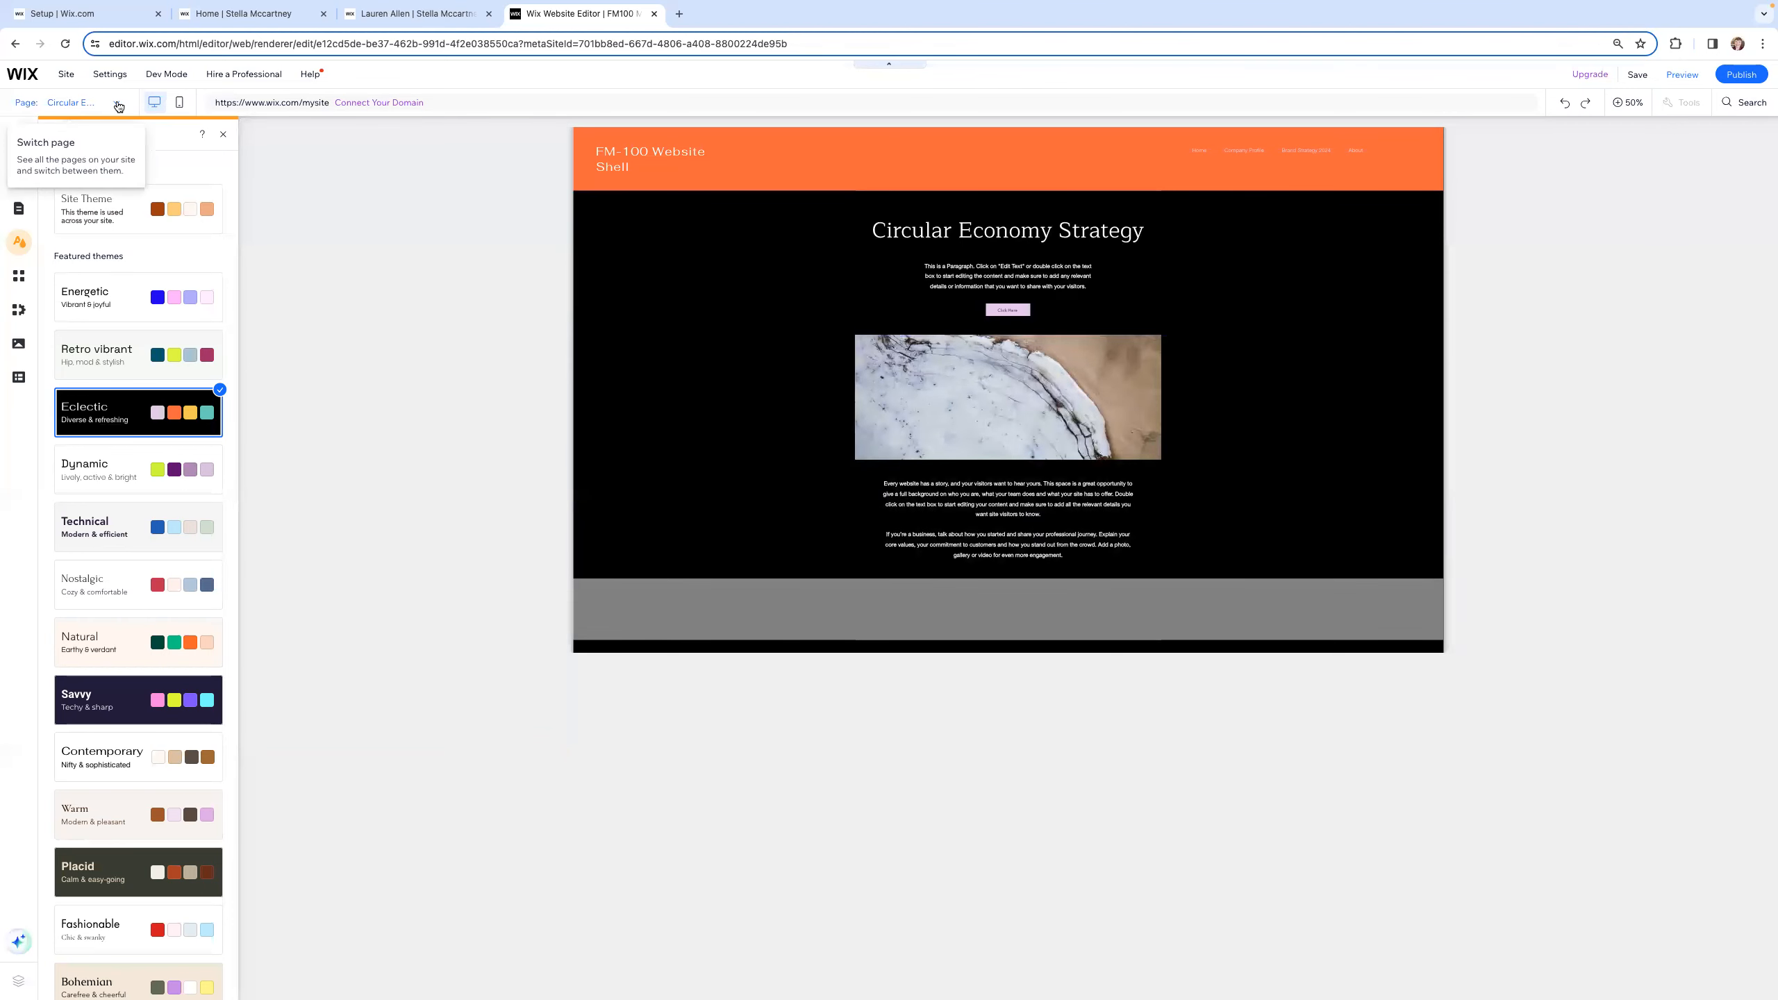
# Step: Switch the editor to the Home page and go to the Instructions for Working with this Shell text
pyautogui.click(118, 106)
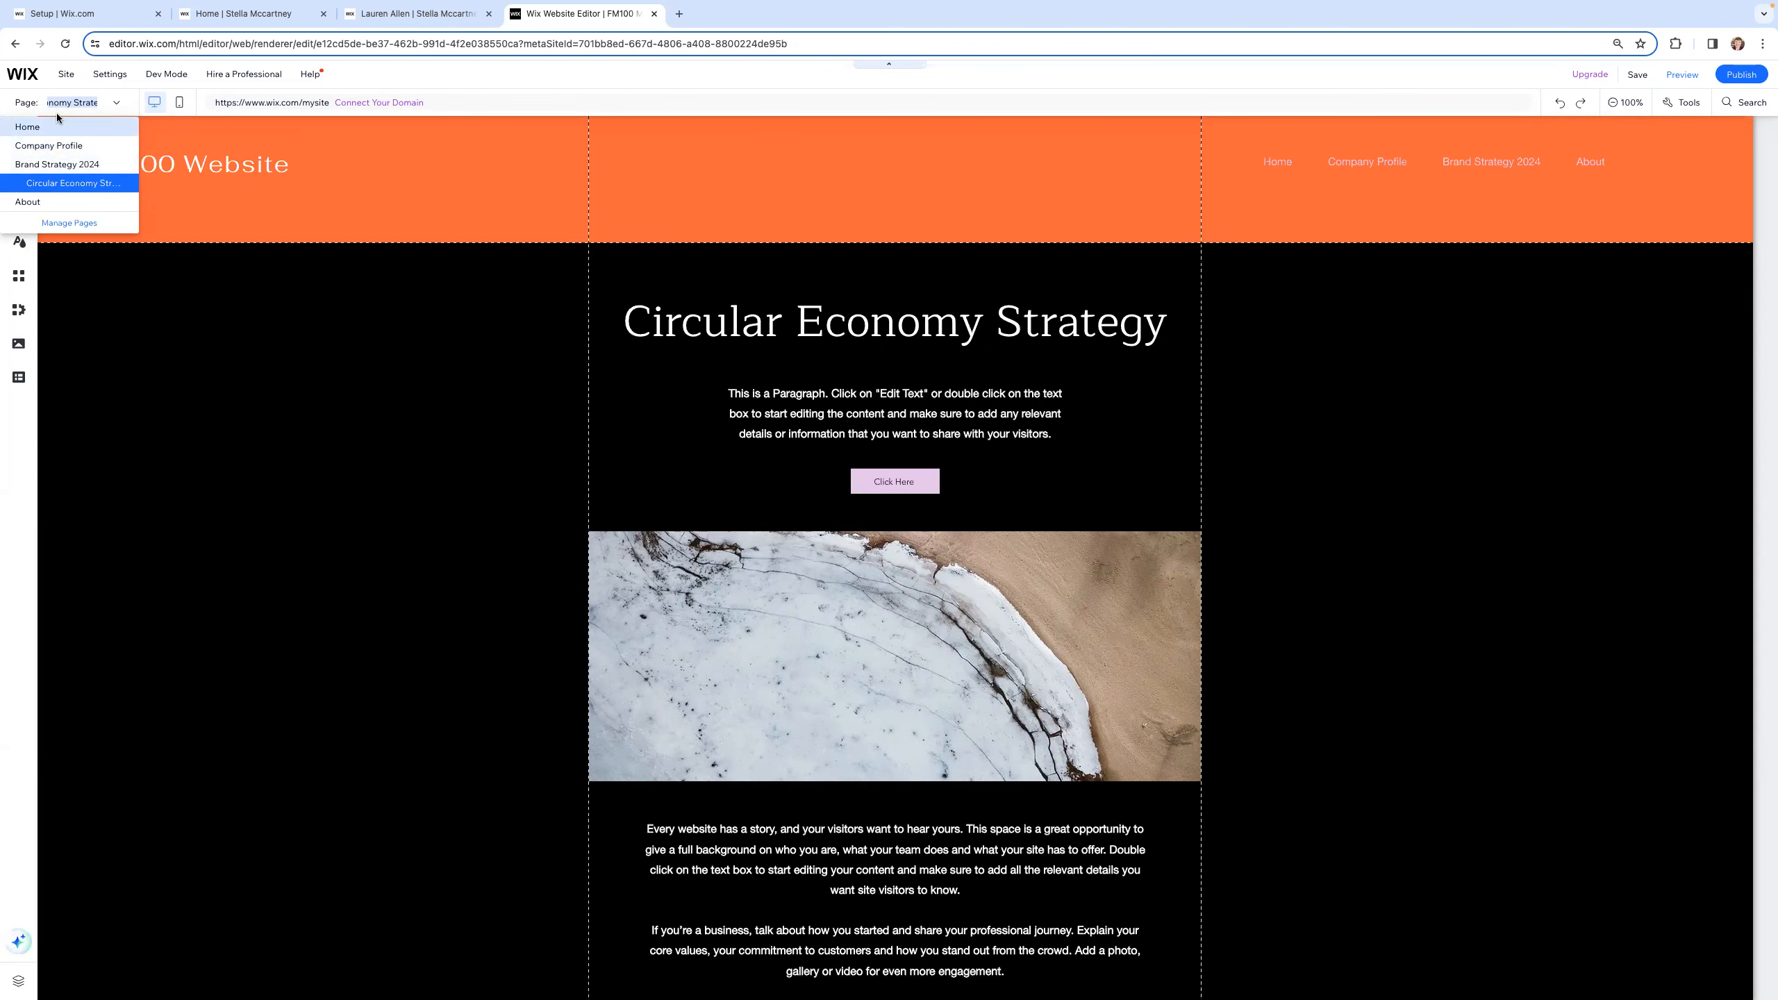
pyautogui.click(30, 128)
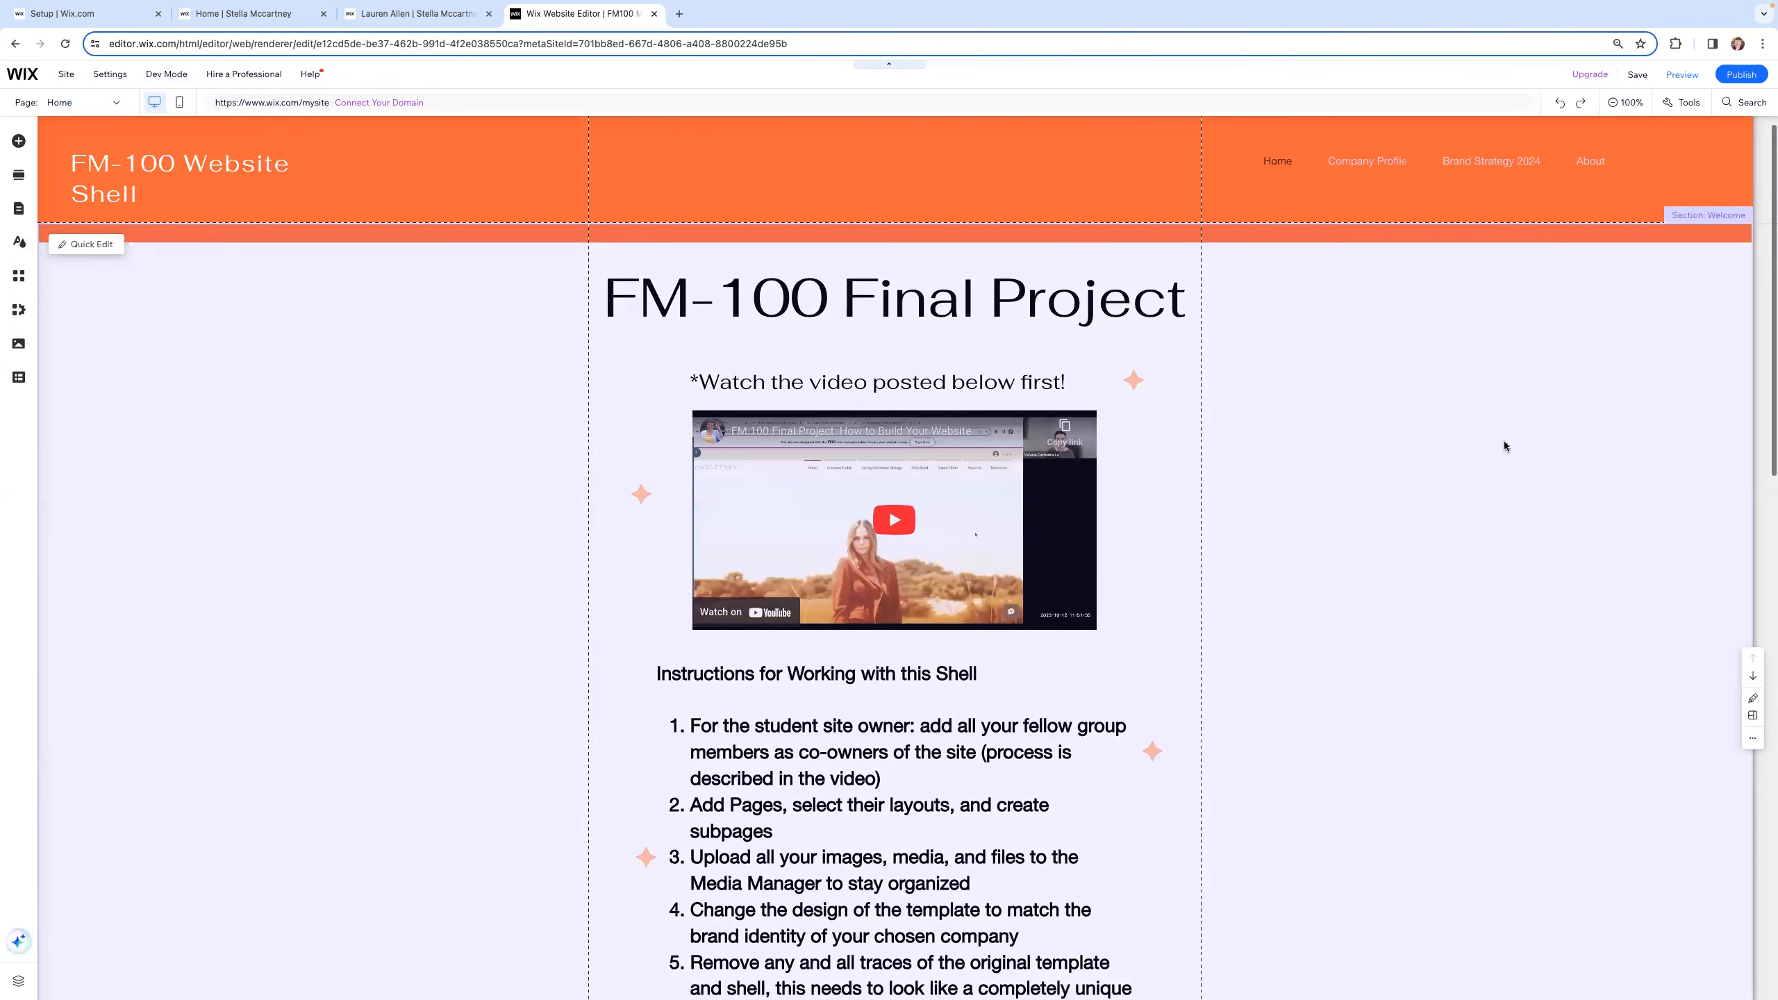
pyautogui.scroll(-2, 1505, 445)
pyautogui.scroll(-3, 1506, 446)
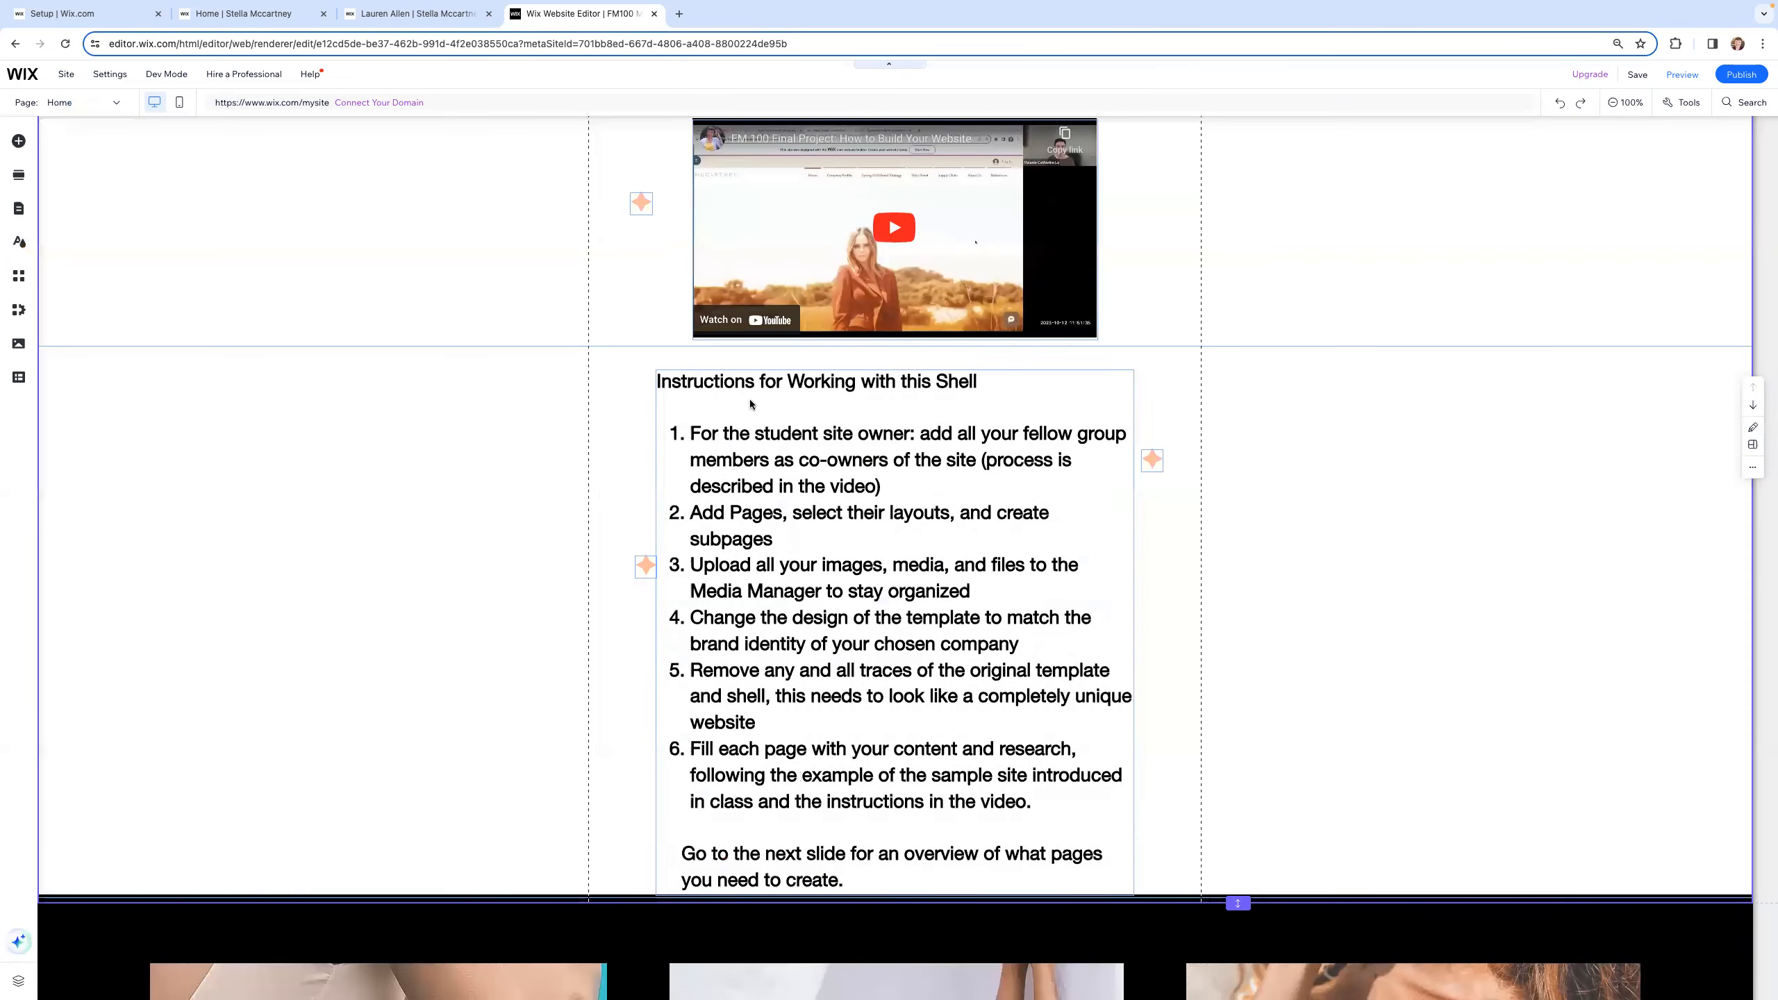
# Step: Open the Instructions for Working with this Shell text for editing and view its available fonts
pyautogui.doubleClick(853, 605)
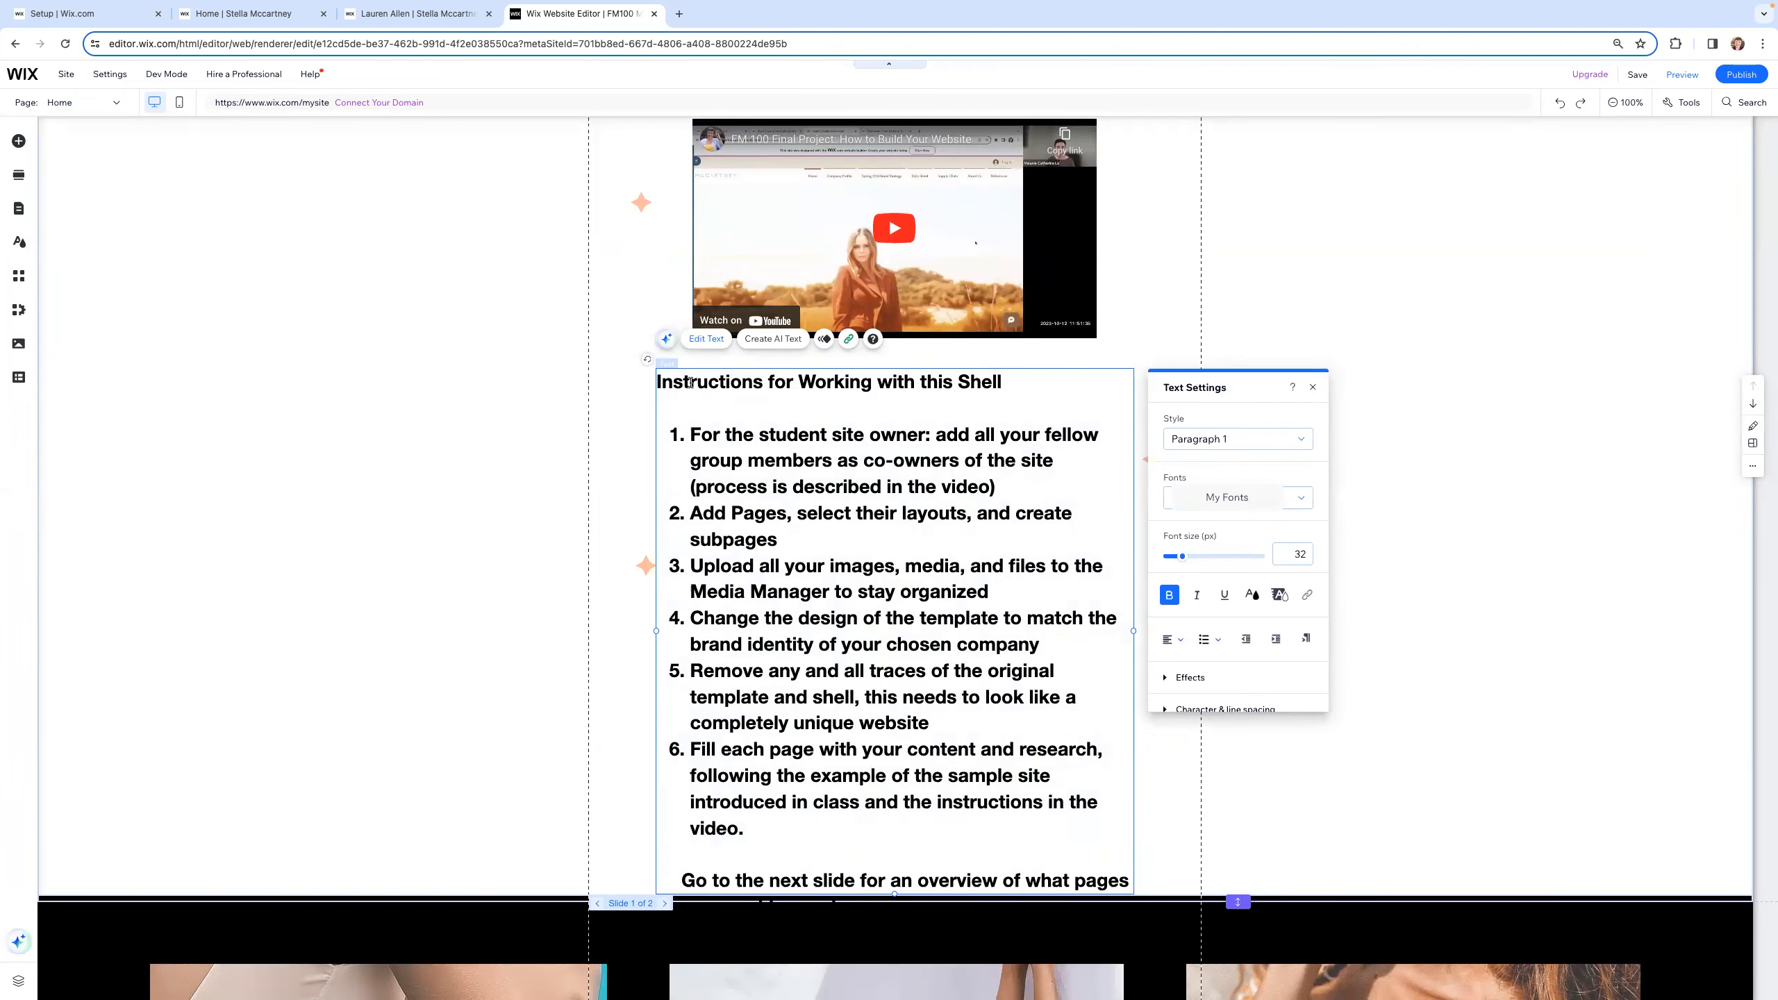
pyautogui.scroll(-2, 896, 569)
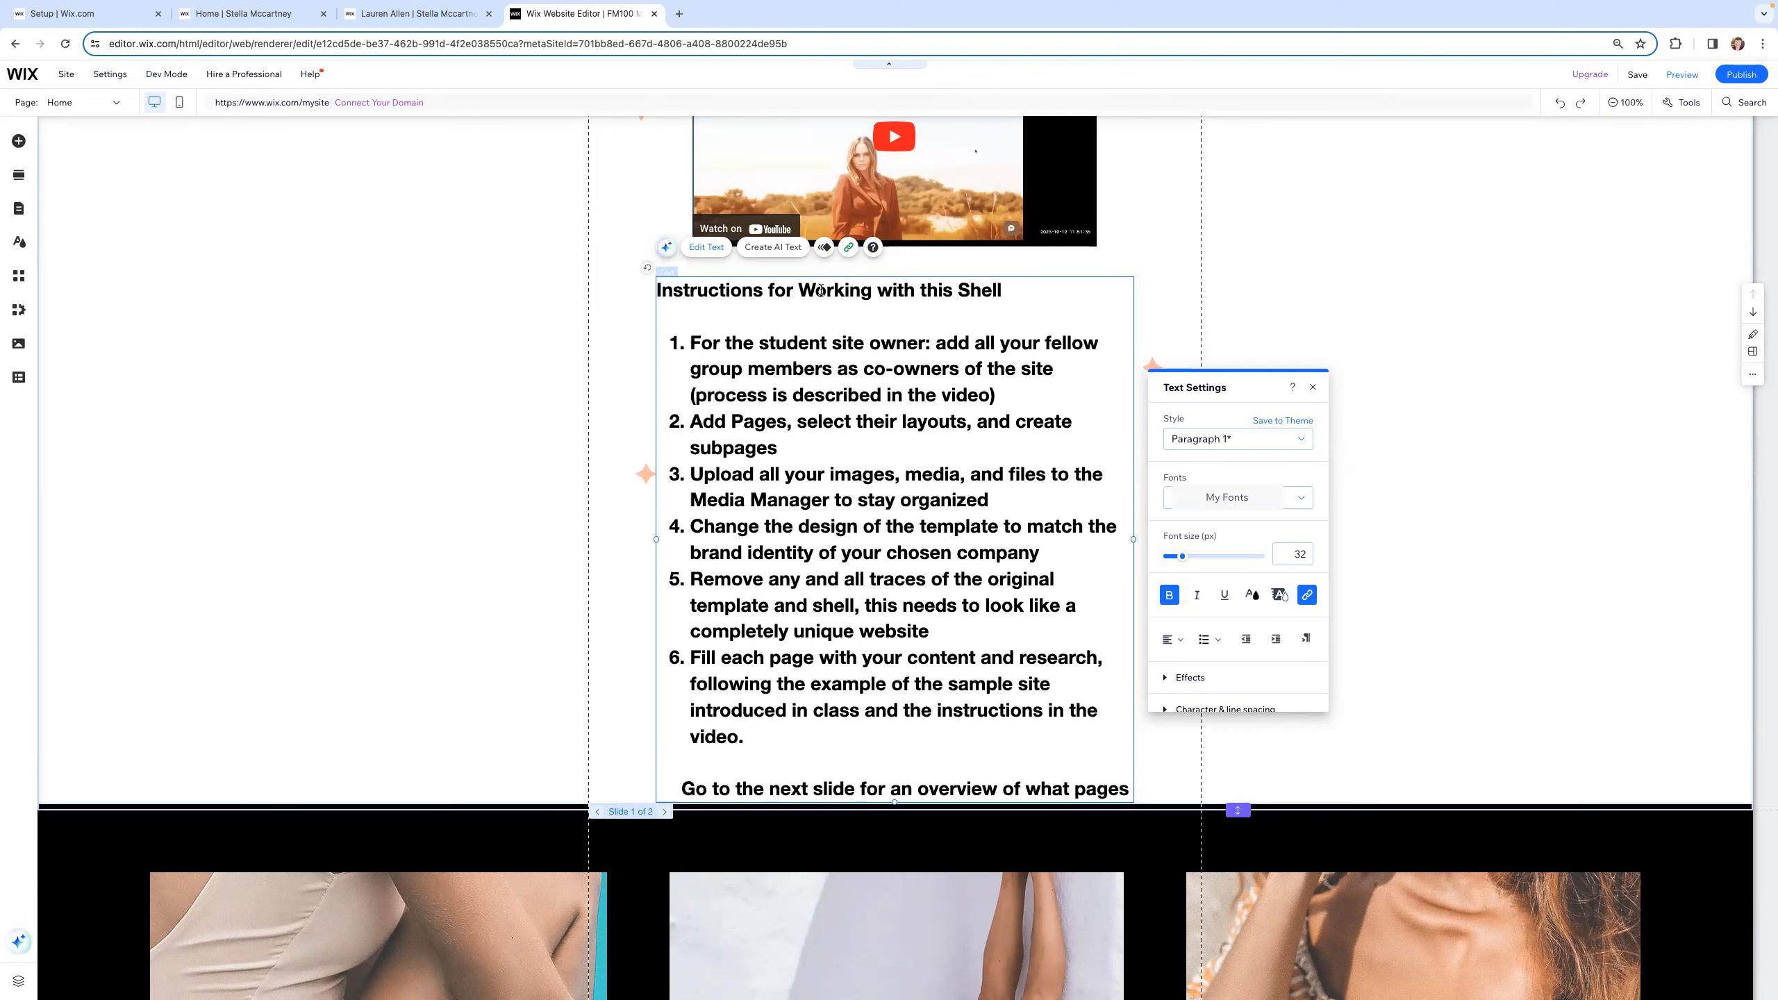
pyautogui.click(1301, 499)
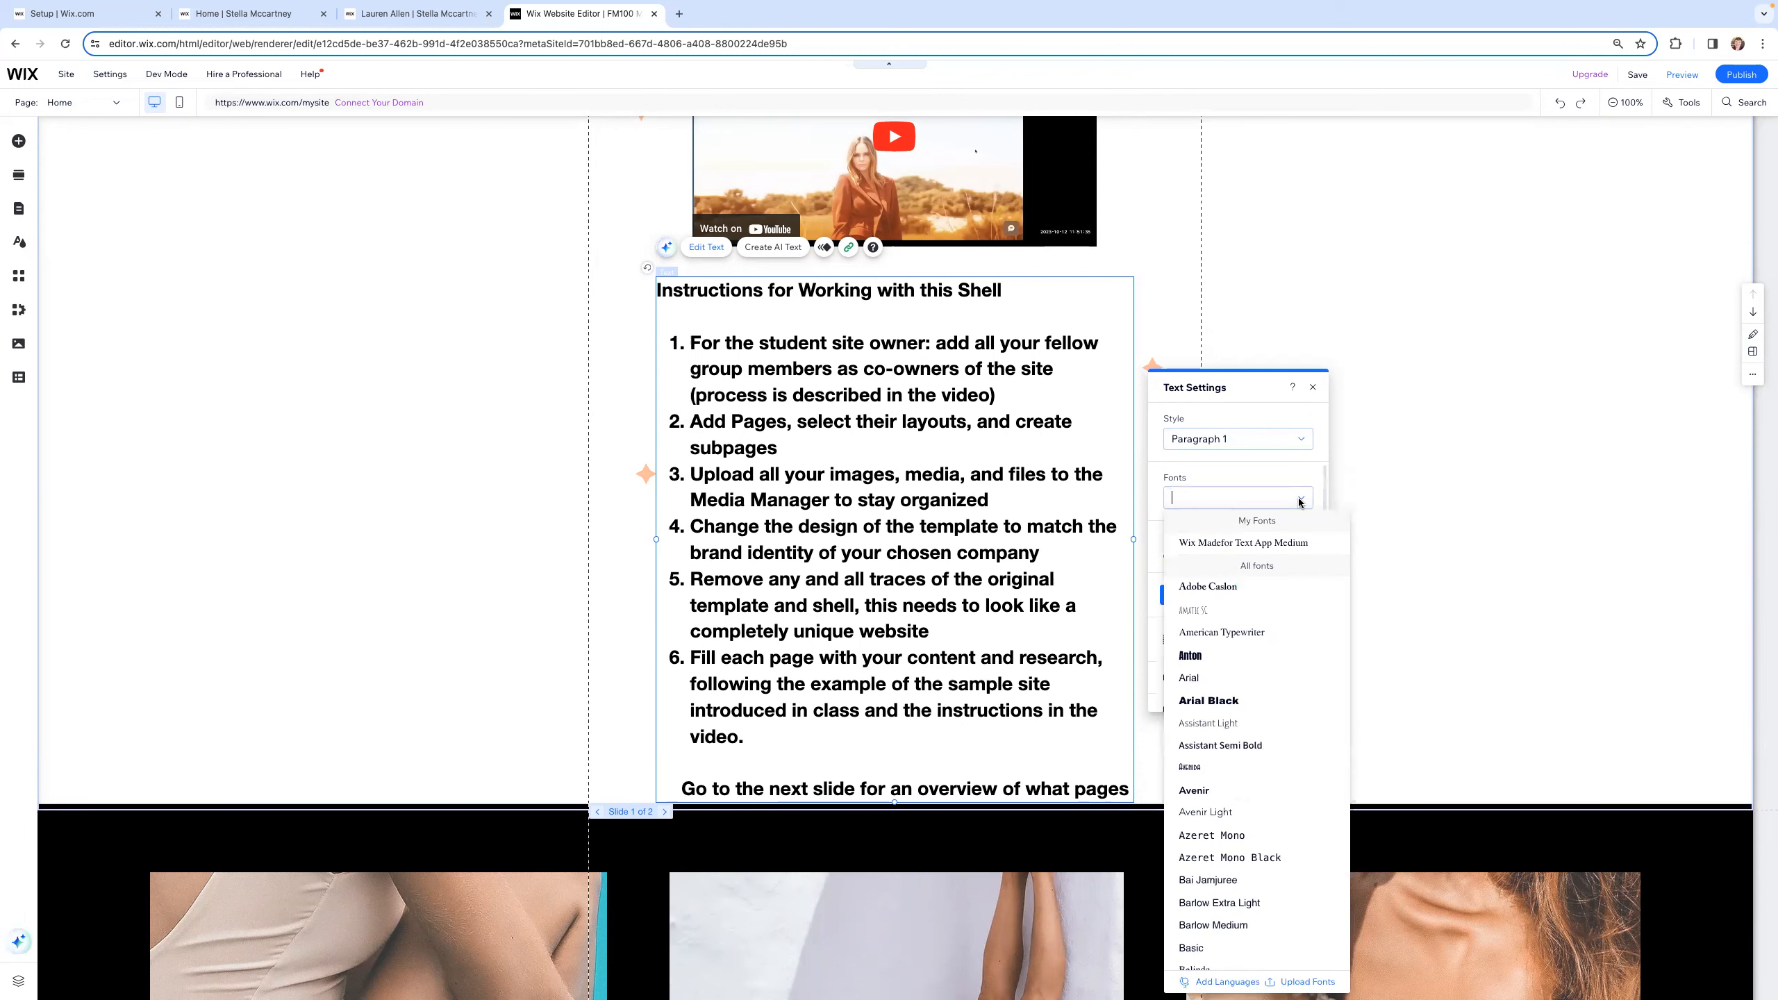
pyautogui.click(843, 290)
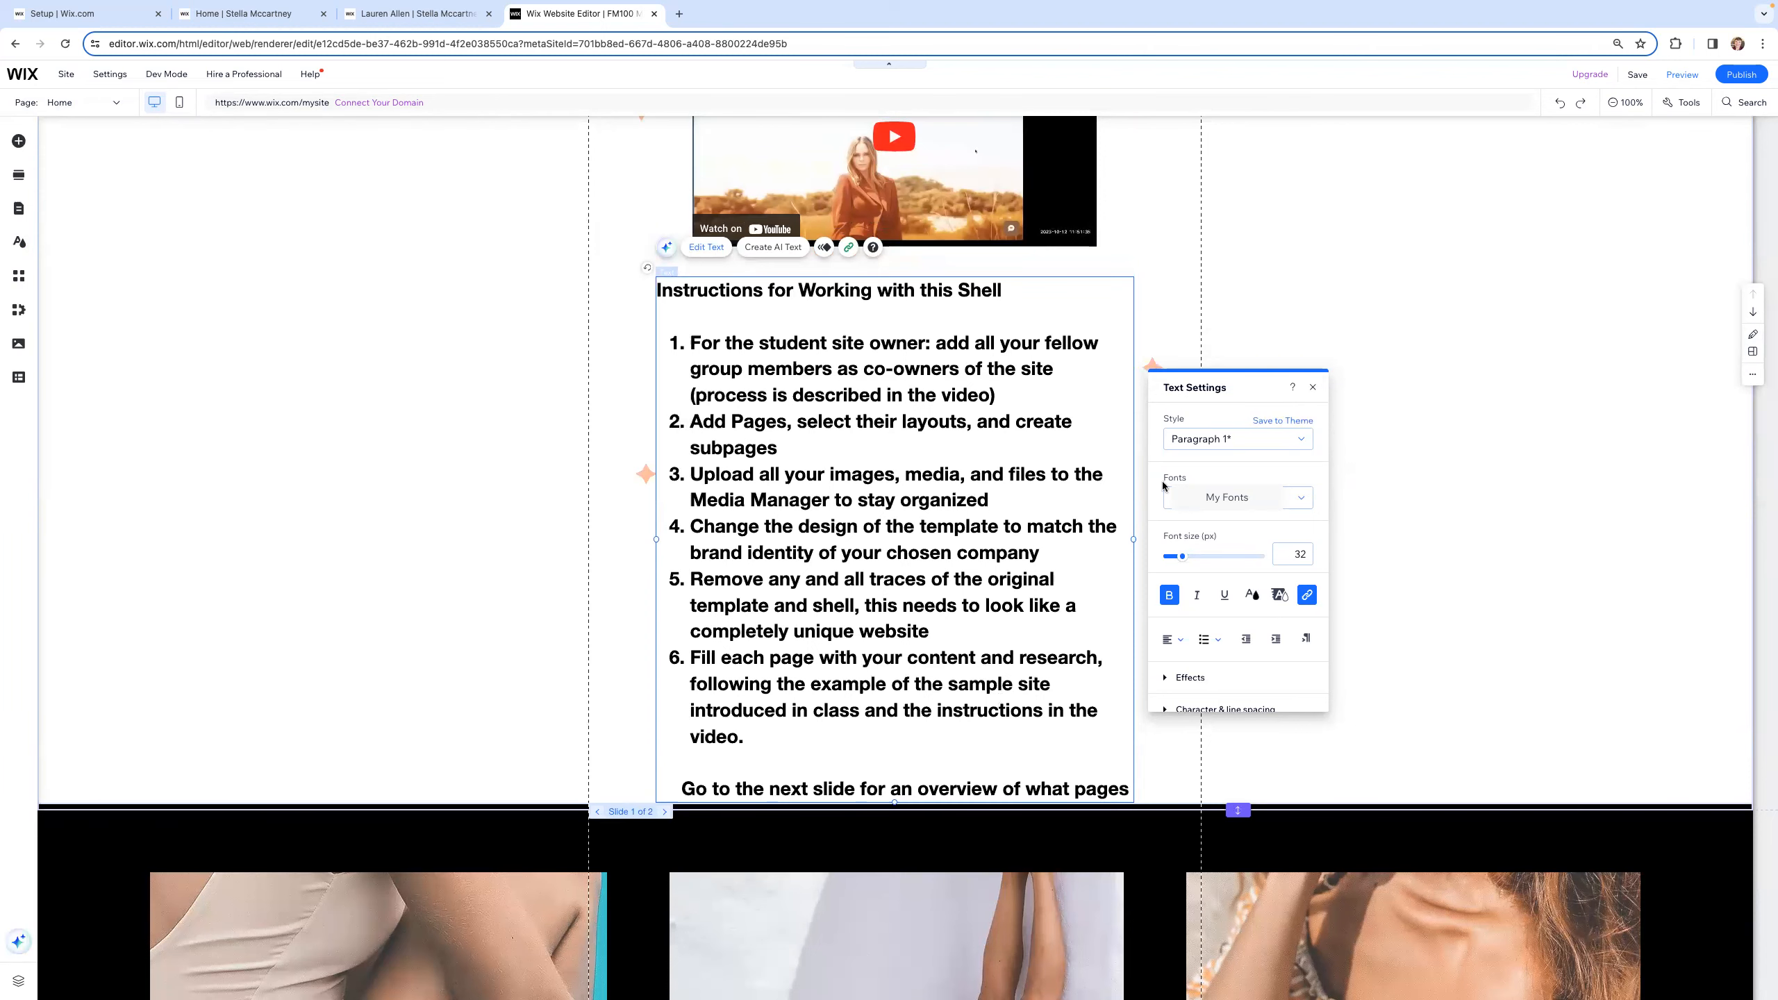
# Step: Look through the Home page's One-Piece, Bikini and Beachwear image sections and close the instructions' text settings
pyautogui.scroll(-2, 1240, 616)
pyautogui.scroll(-4, 1770, 588)
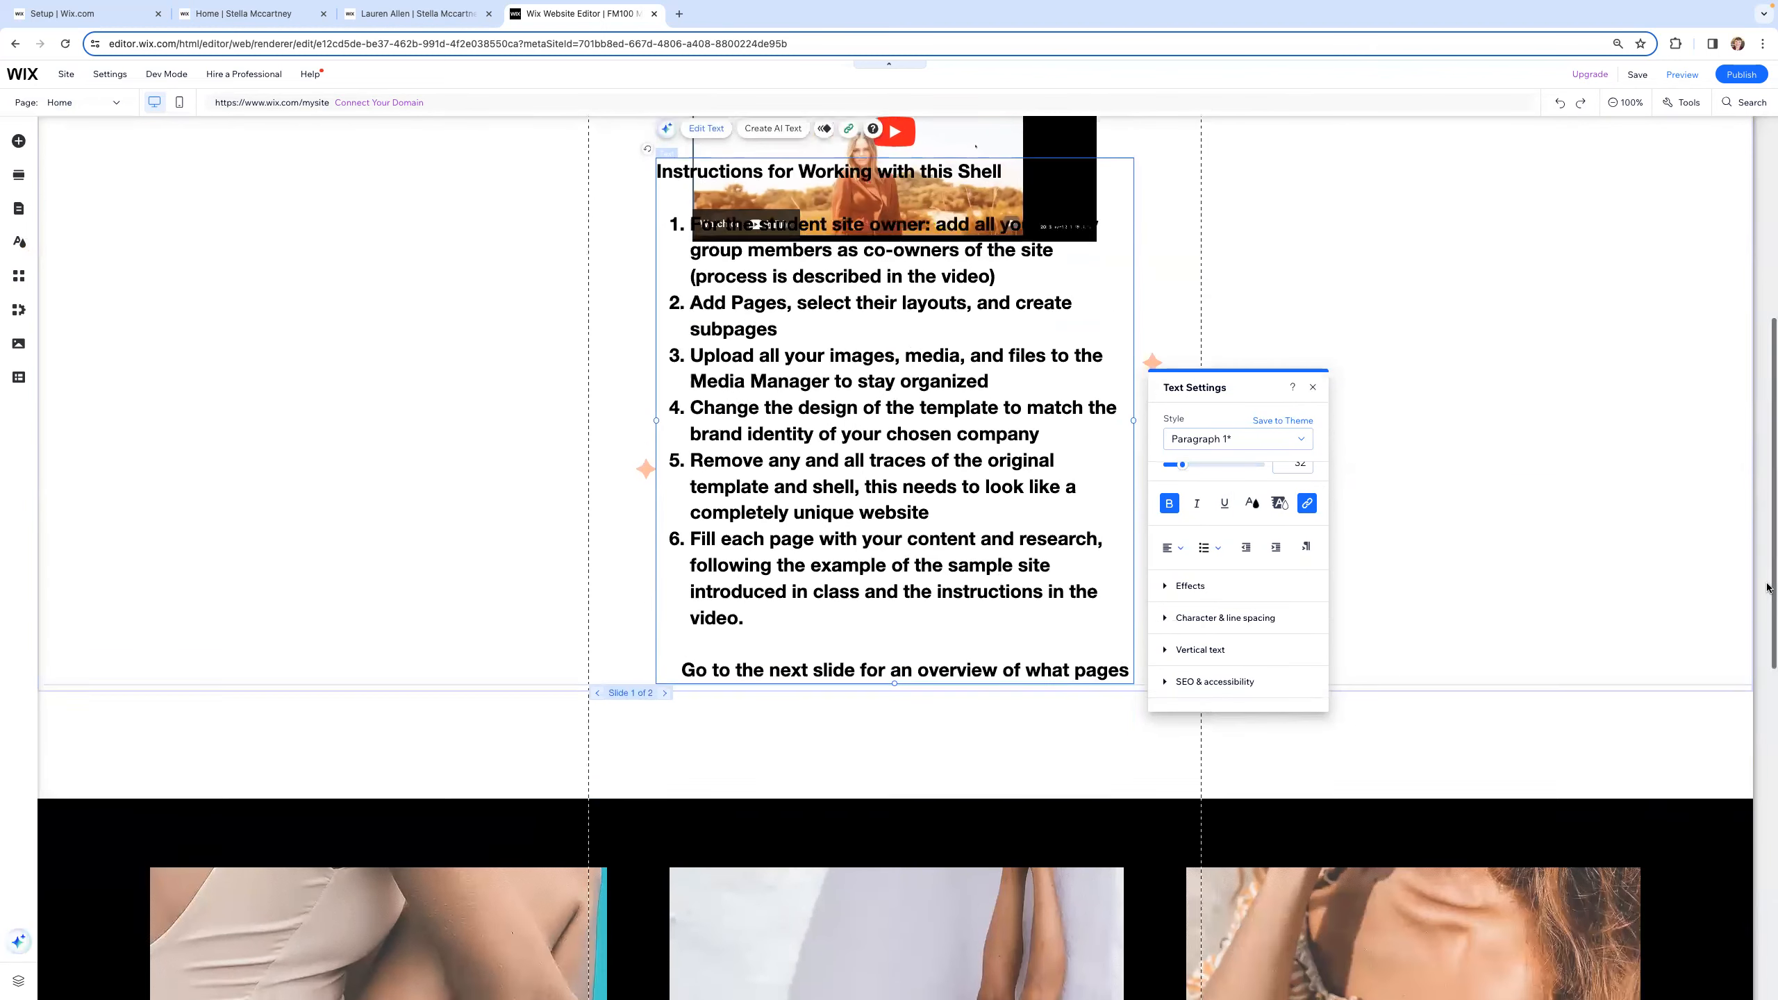
pyautogui.scroll(-2, 1767, 587)
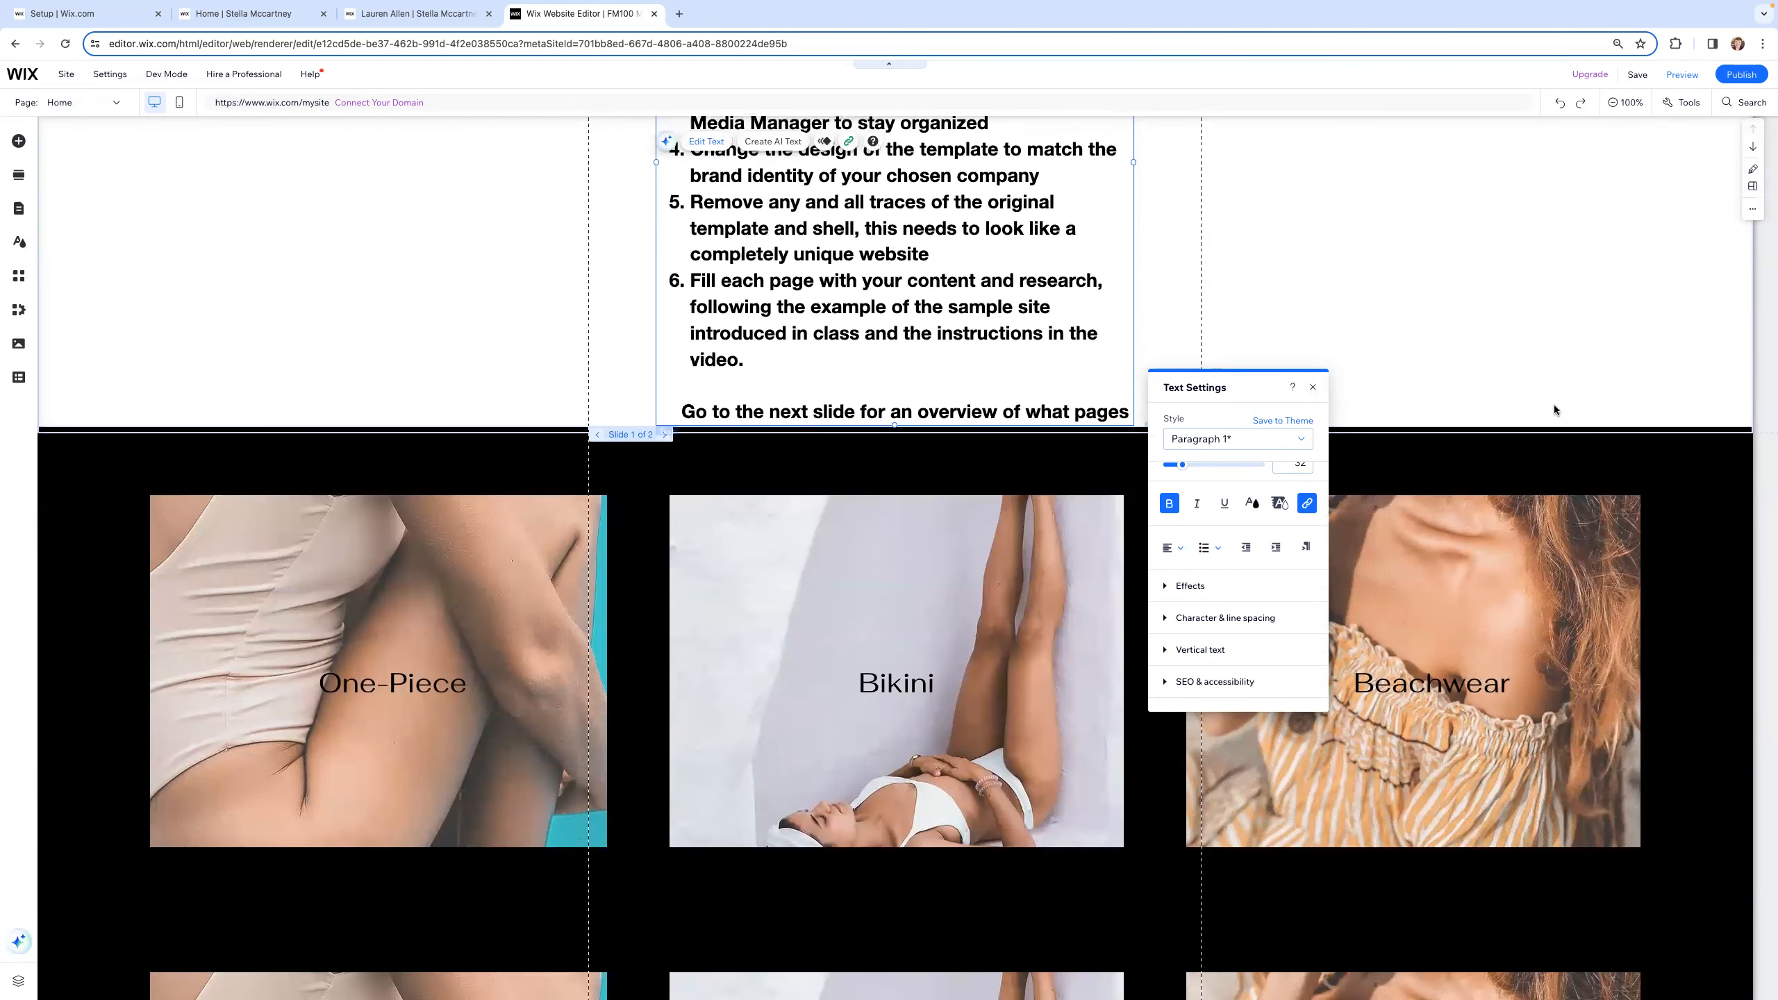
pyautogui.scroll(-3, 1553, 405)
pyautogui.scroll(-2, 1553, 408)
pyautogui.scroll(6, 1553, 410)
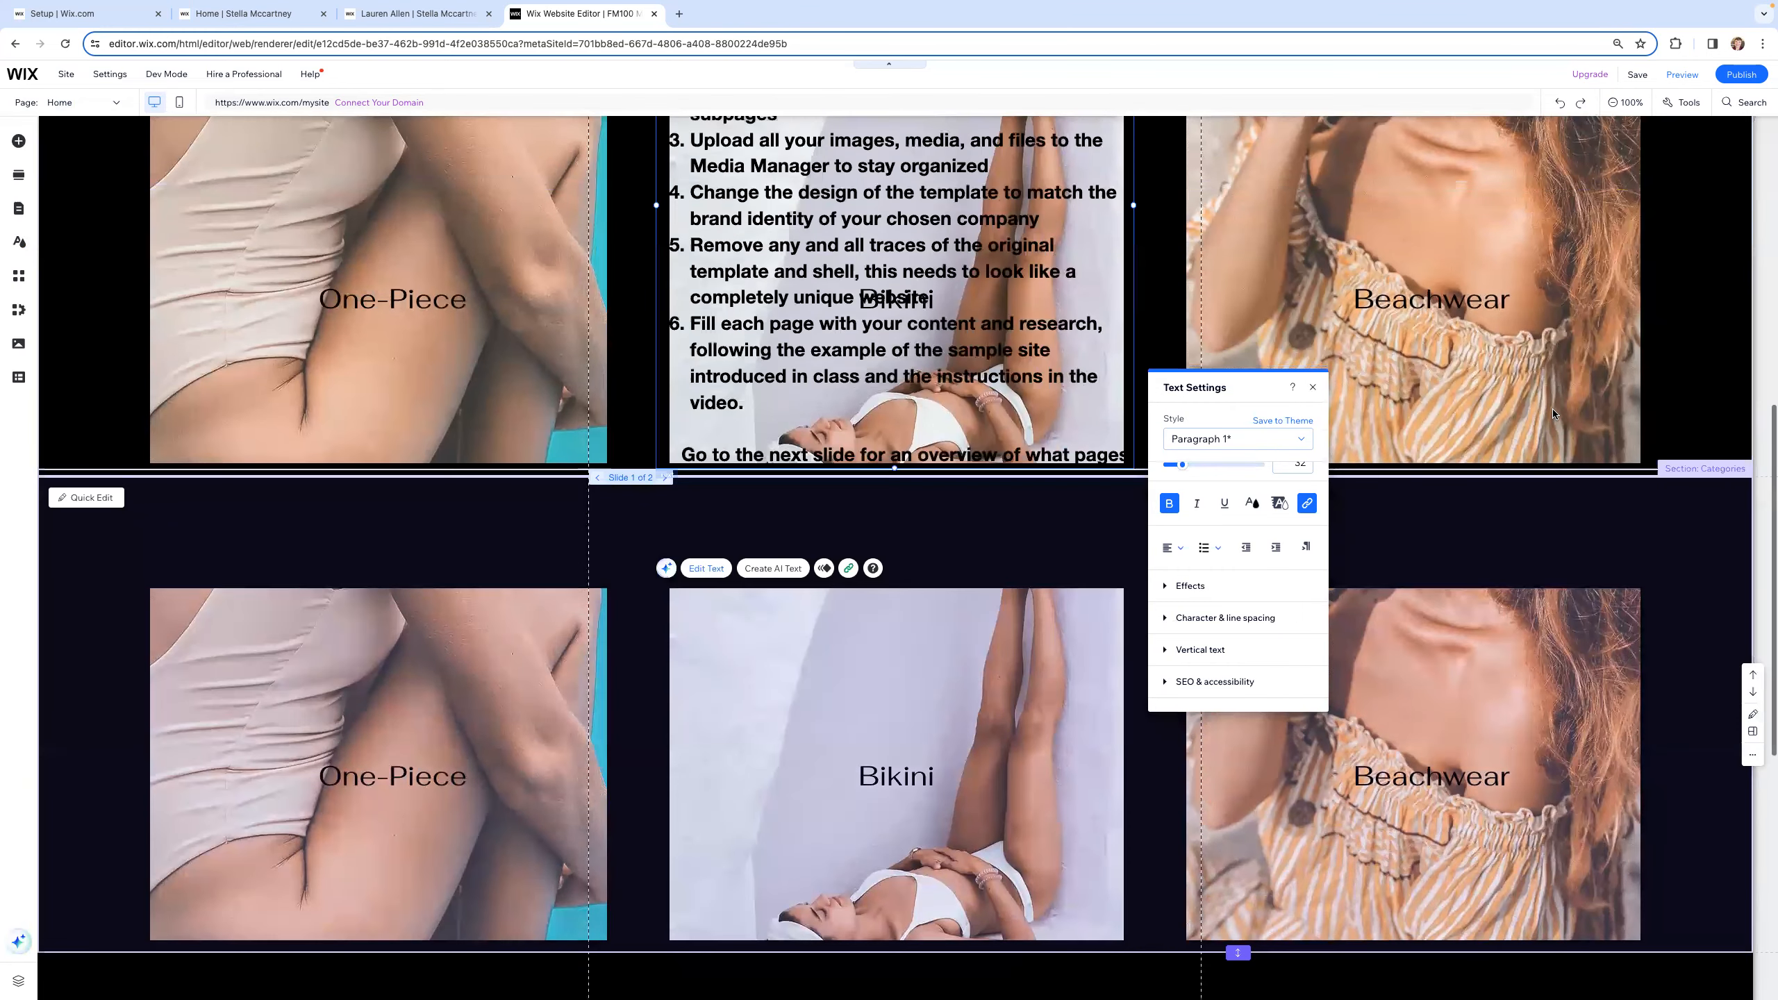
pyautogui.scroll(8, 1338, 326)
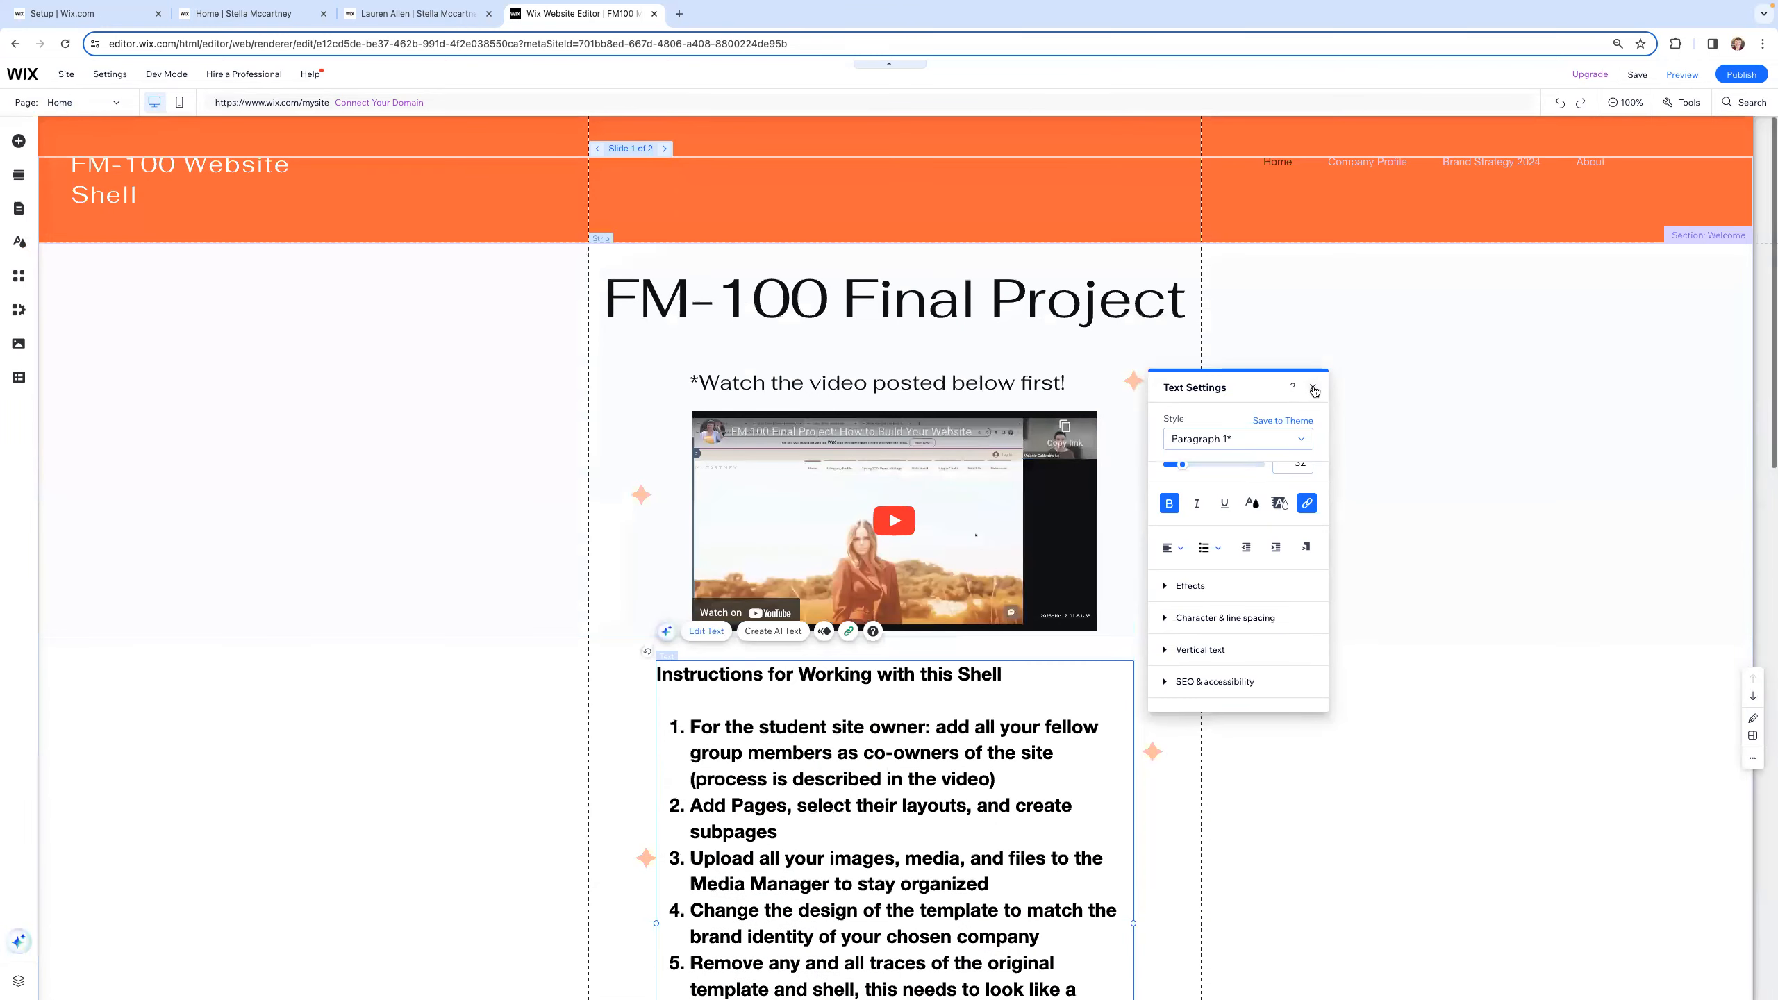
pyautogui.click(1315, 390)
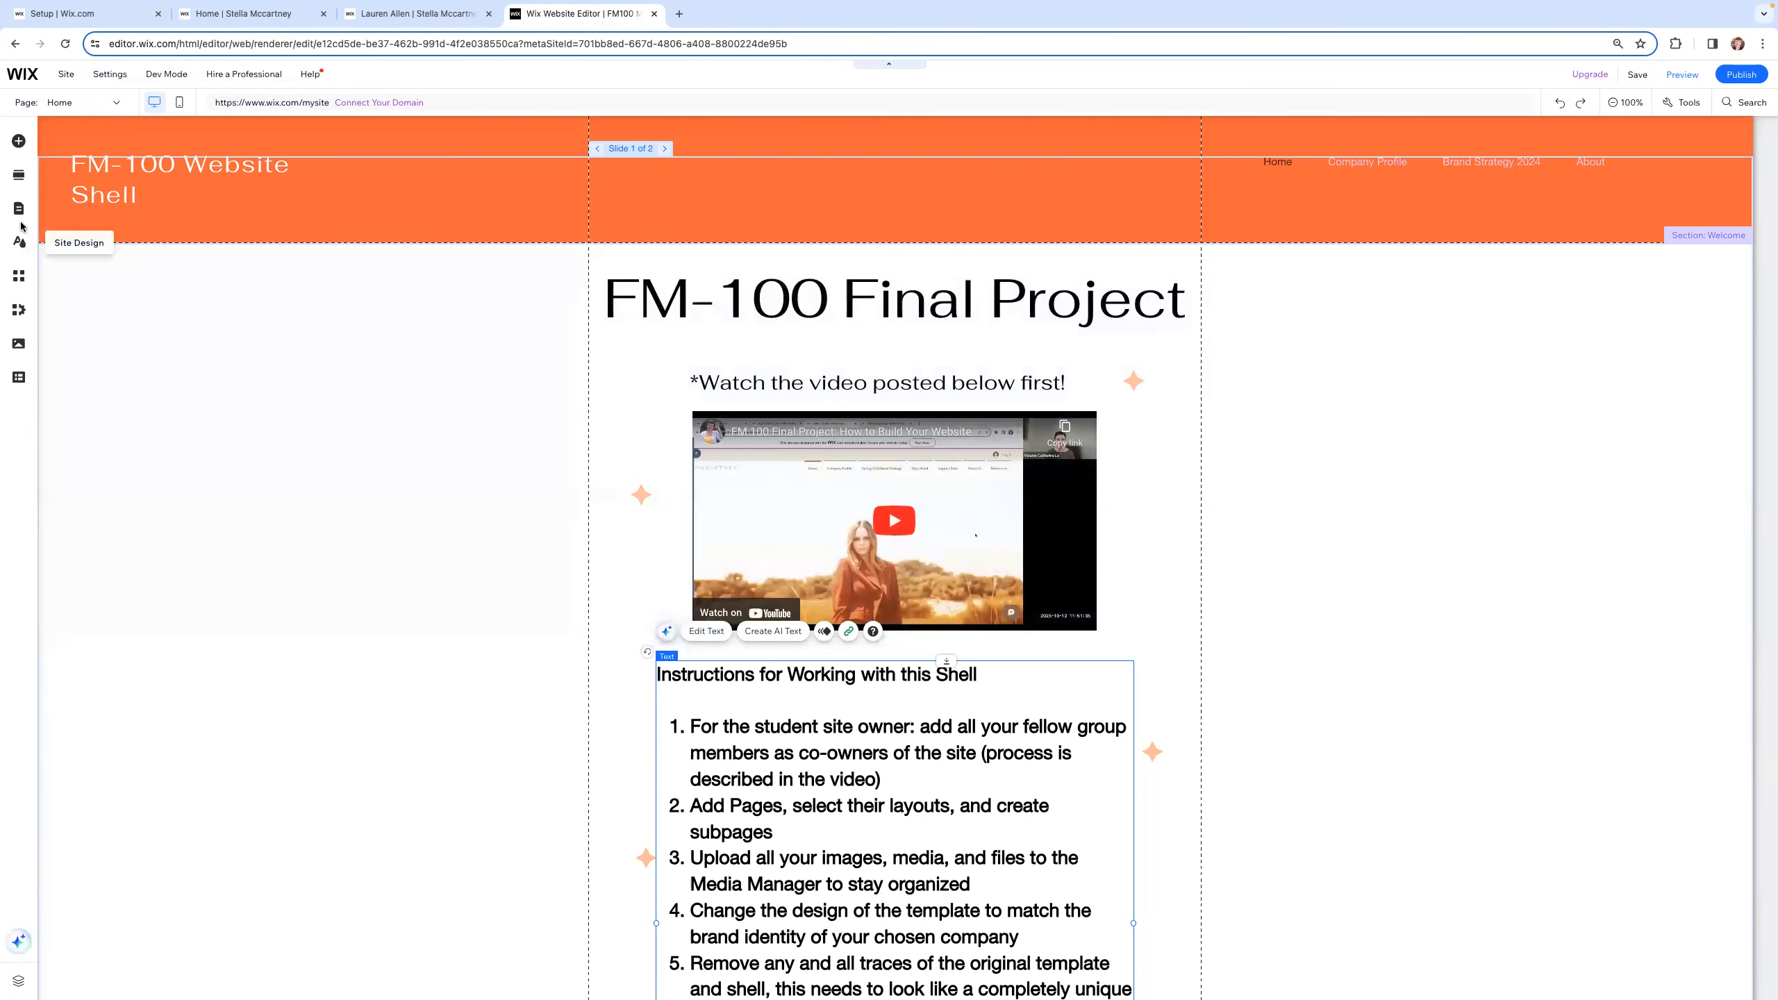
# Step: Look through the Text, Image and Menu & Anchor categories of elements that can be added to the page
pyautogui.click(19, 142)
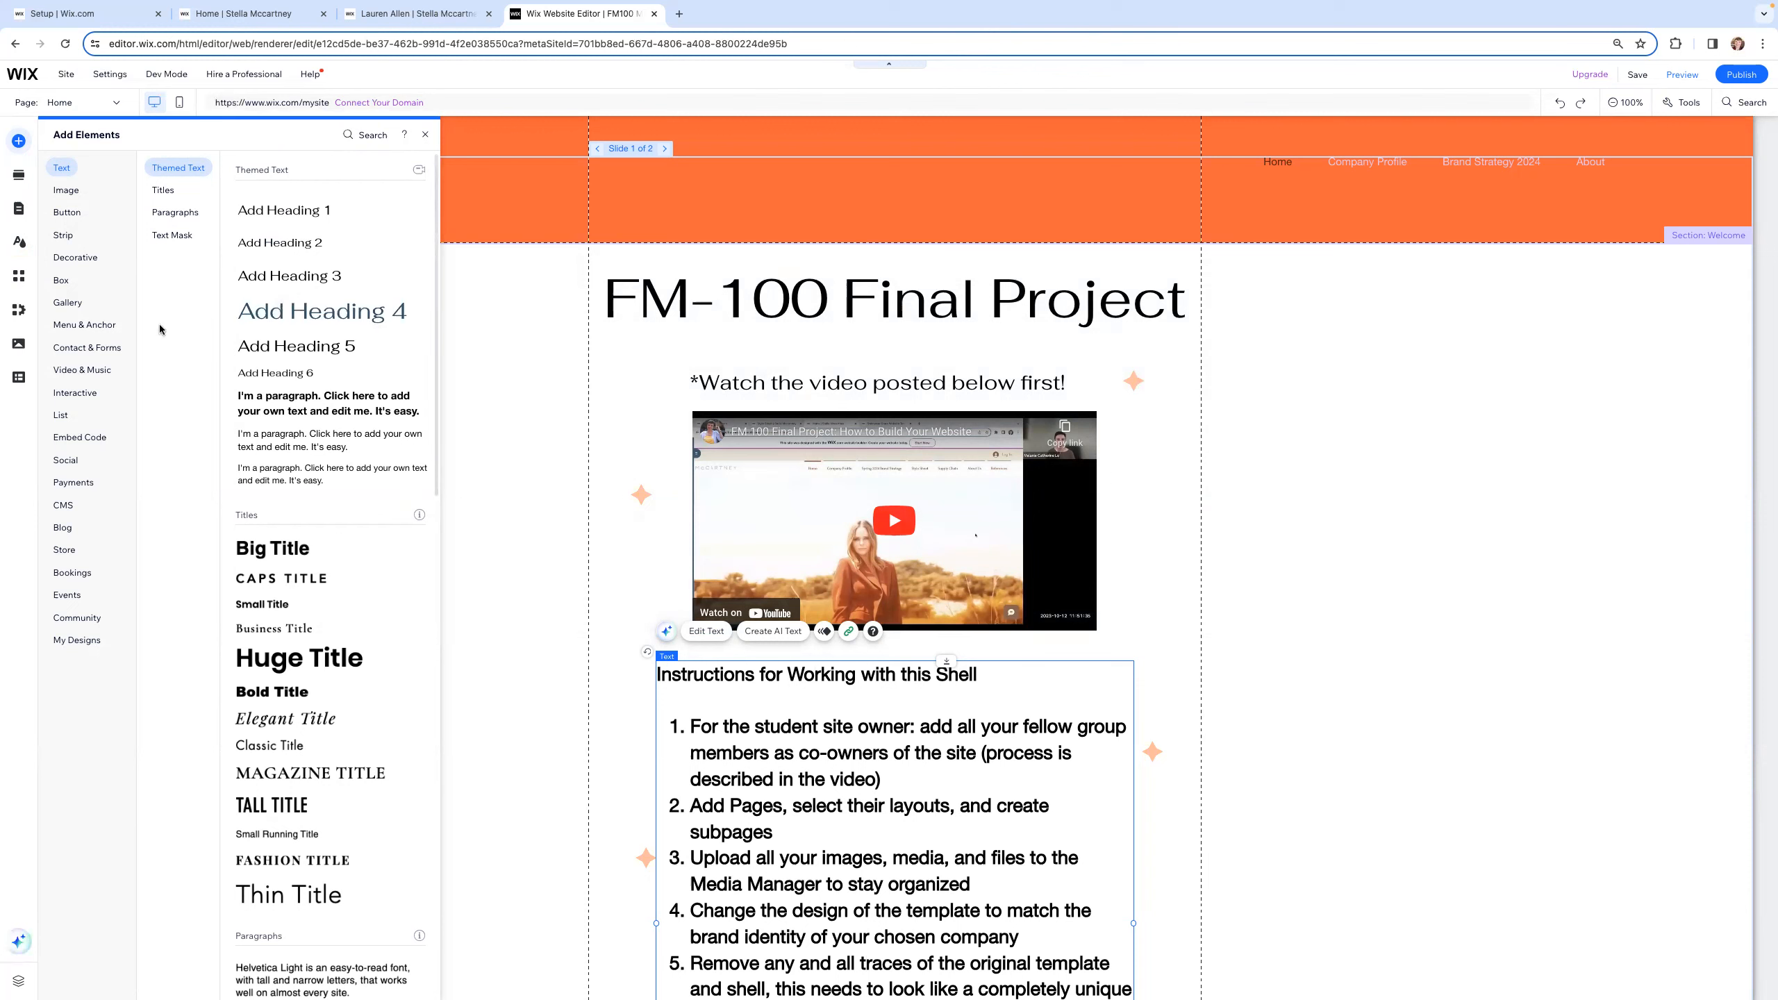
pyautogui.click(67, 189)
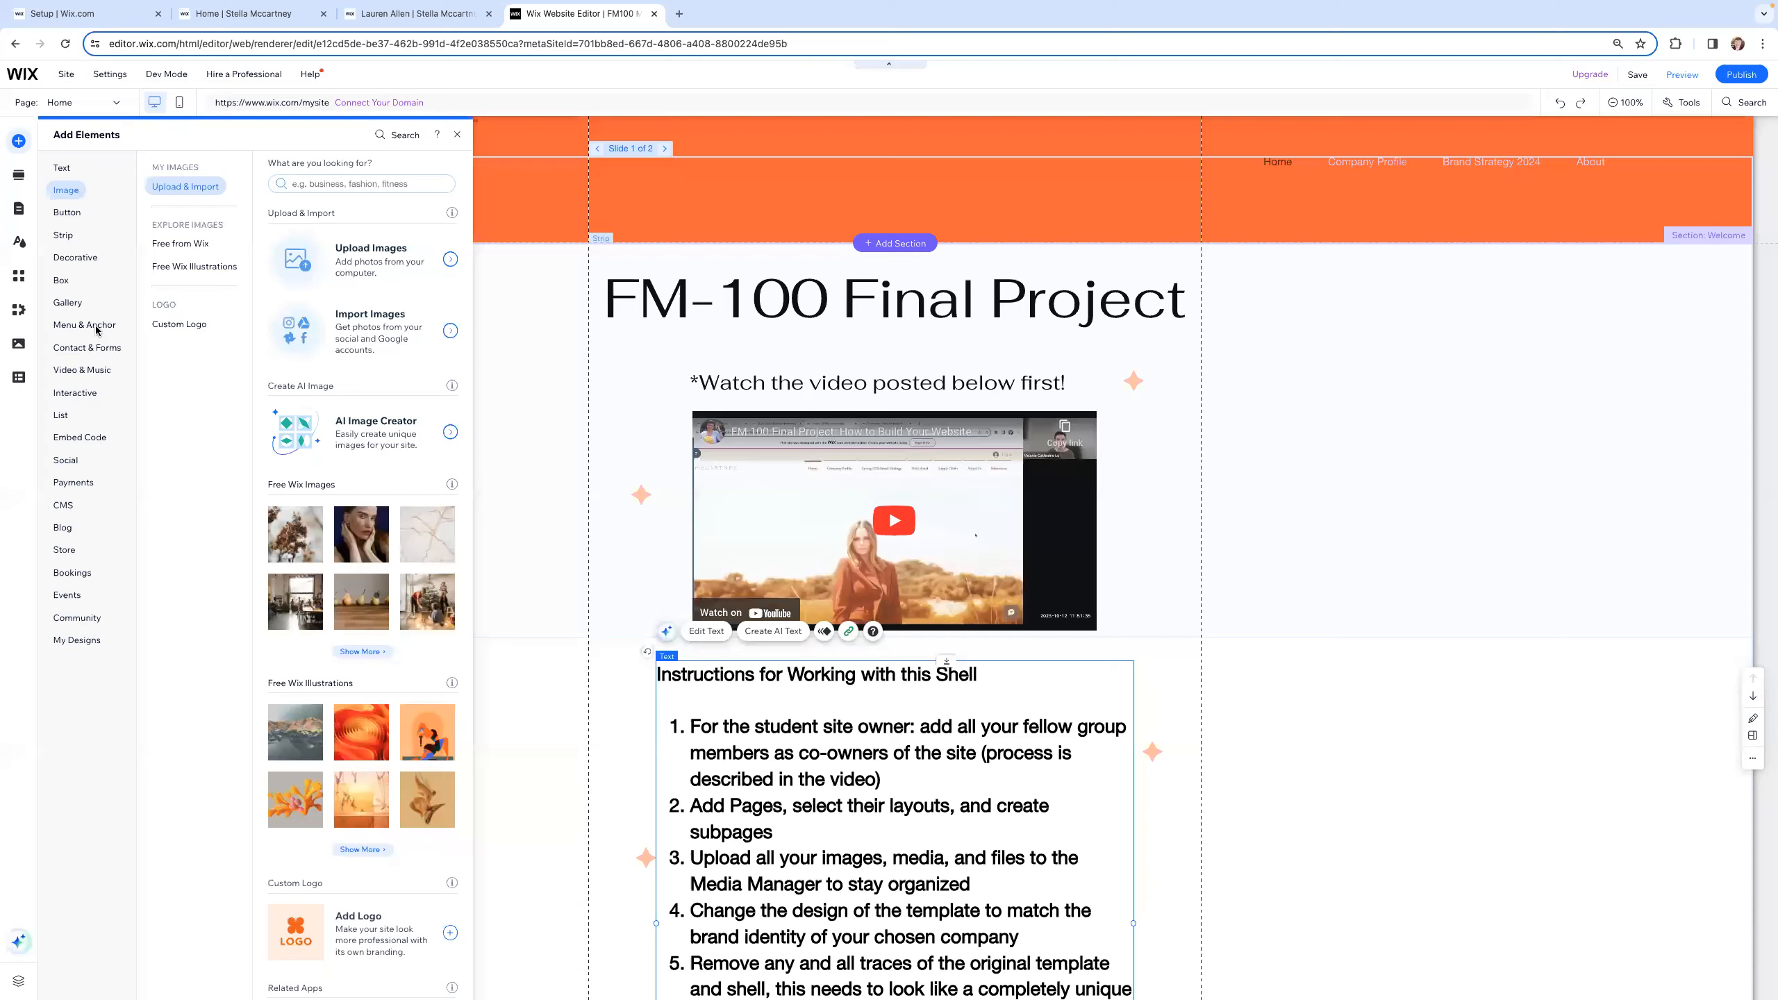
pyautogui.click(84, 324)
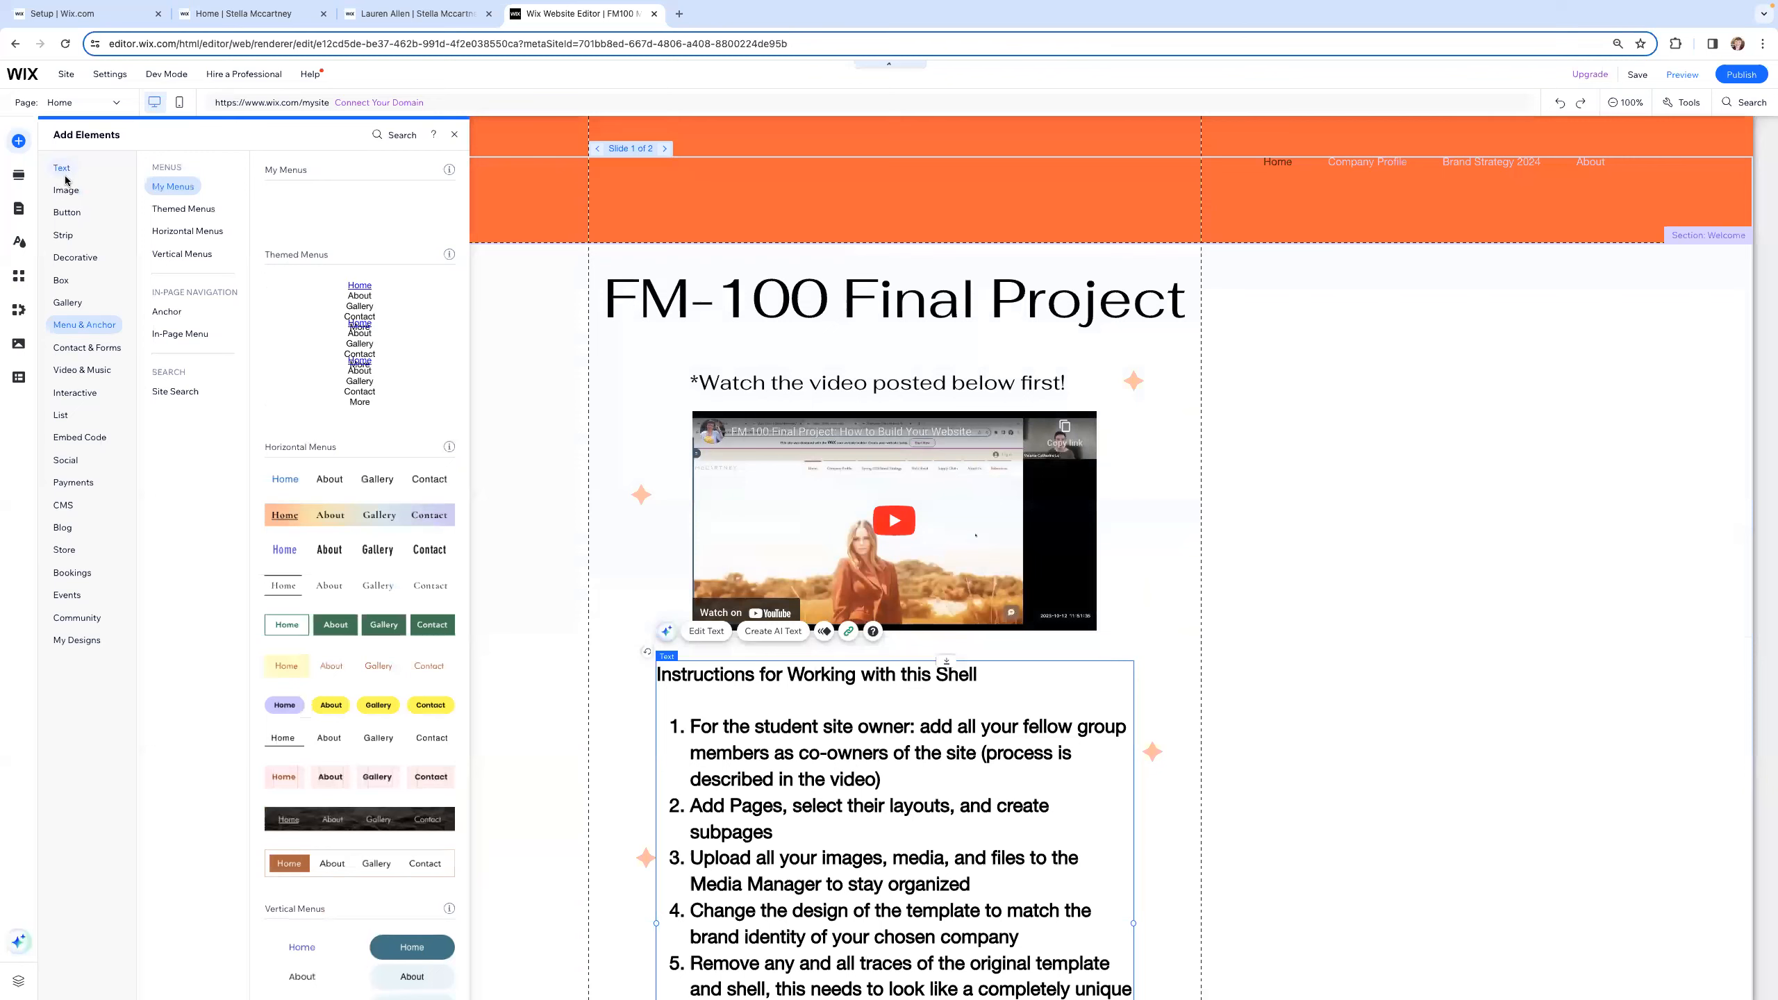
# Step: Start an image upload from the computer and go to the FIT final project media folder on the Desktop
pyautogui.click(70, 193)
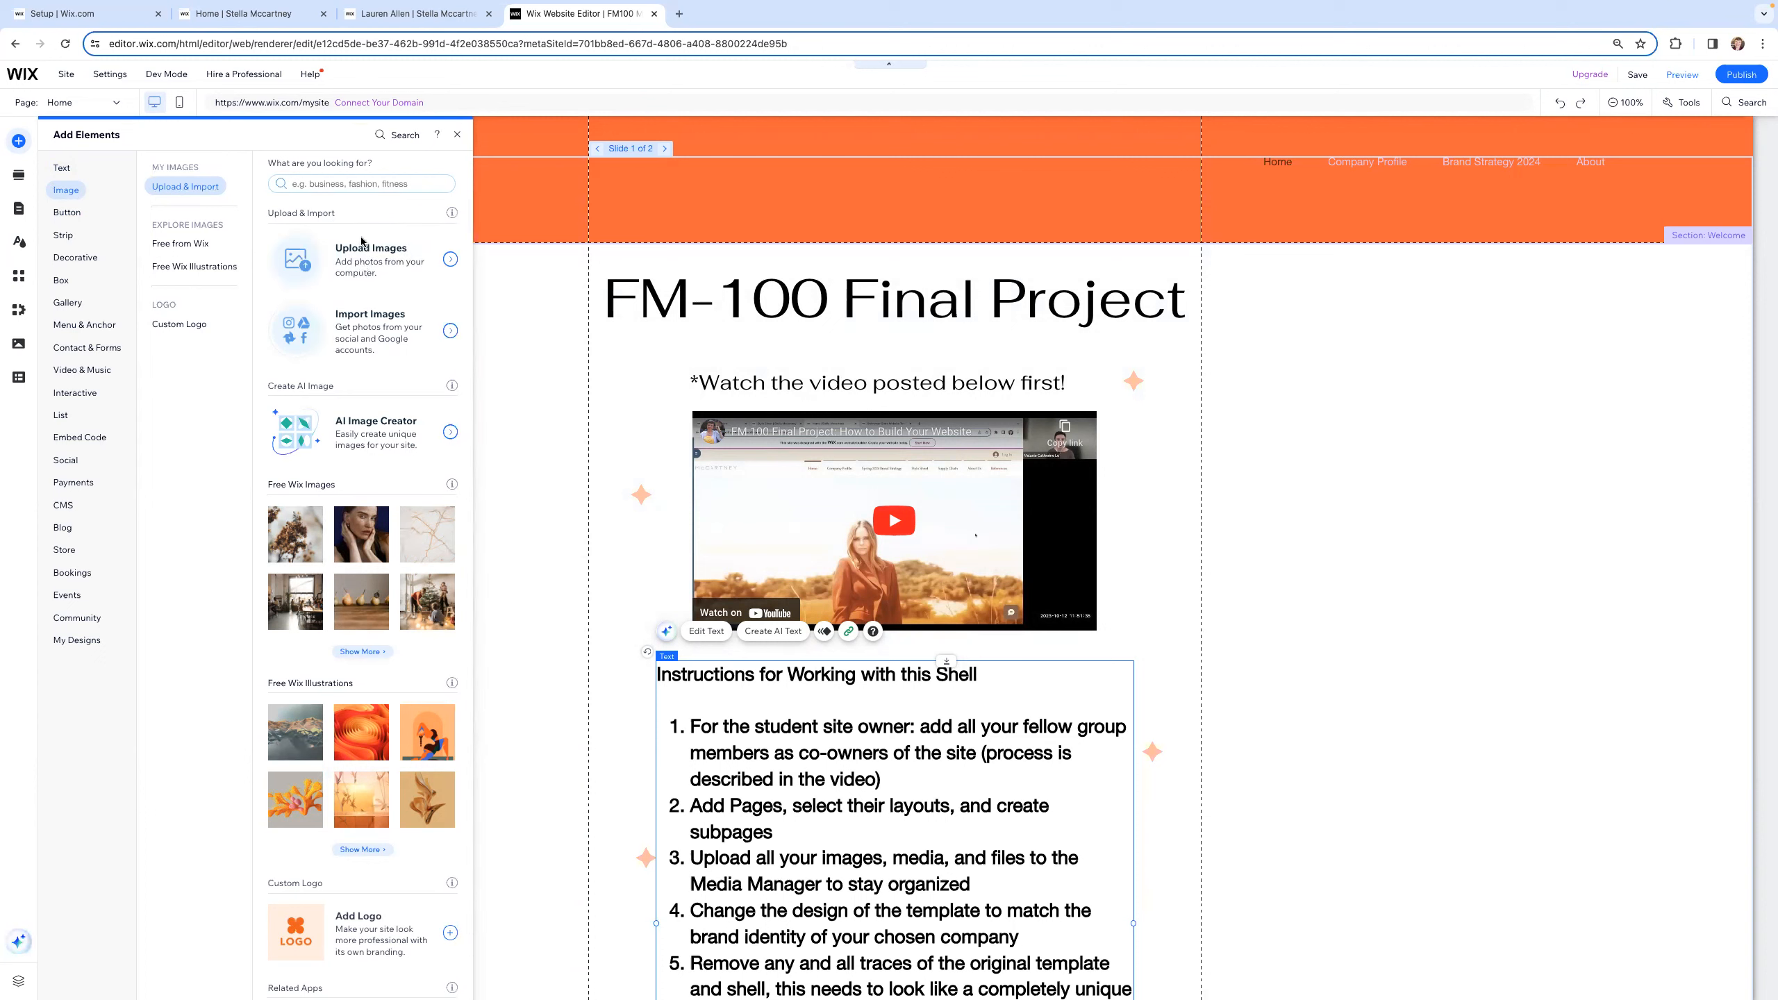
pyautogui.click(367, 272)
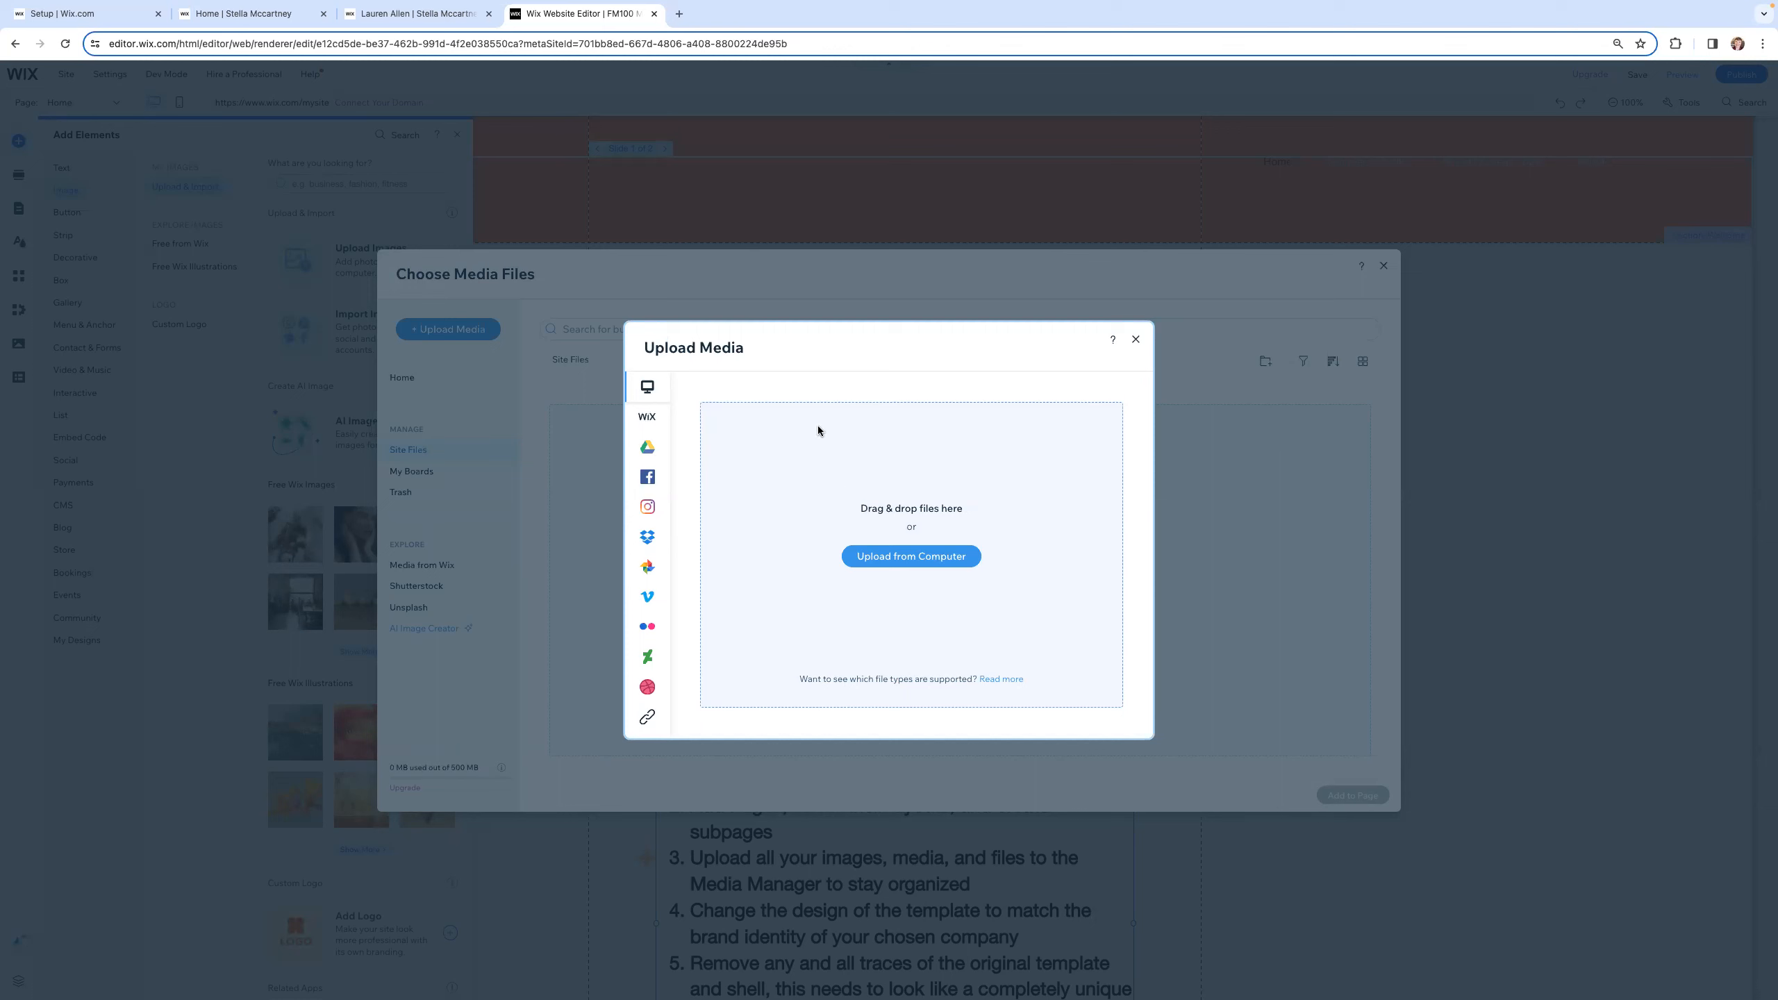
pyautogui.moveTo(648, 448)
pyautogui.click(918, 562)
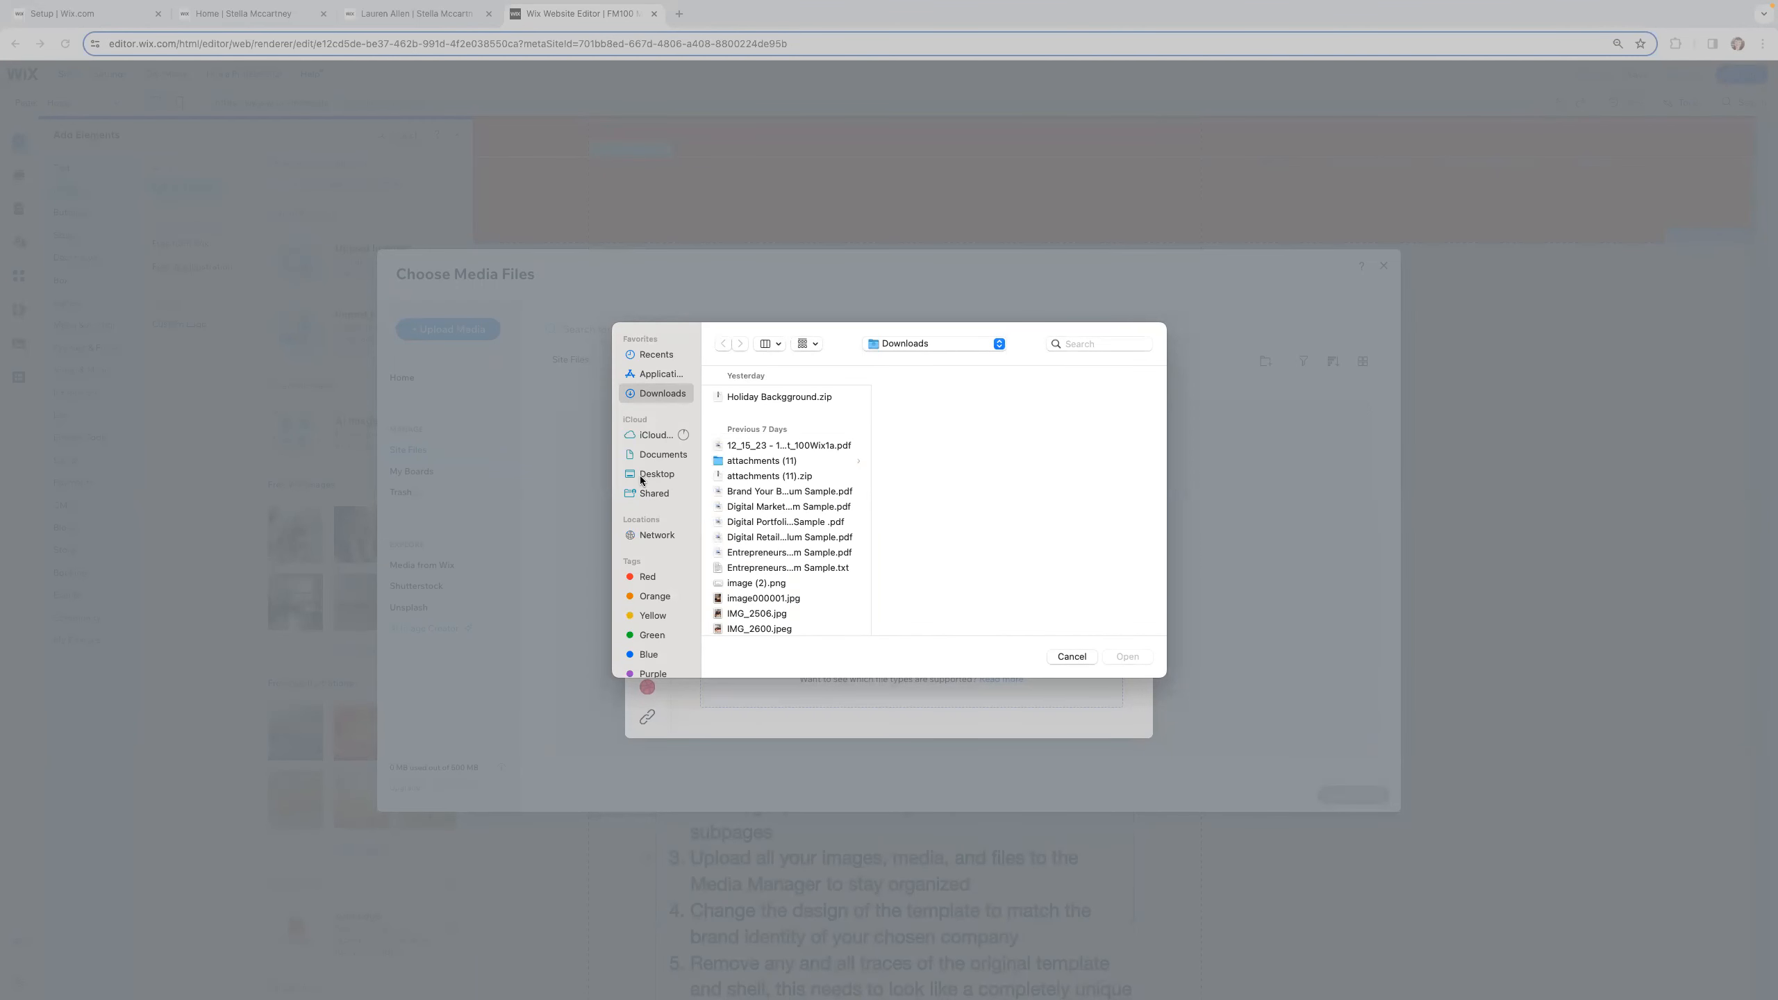
pyautogui.click(647, 475)
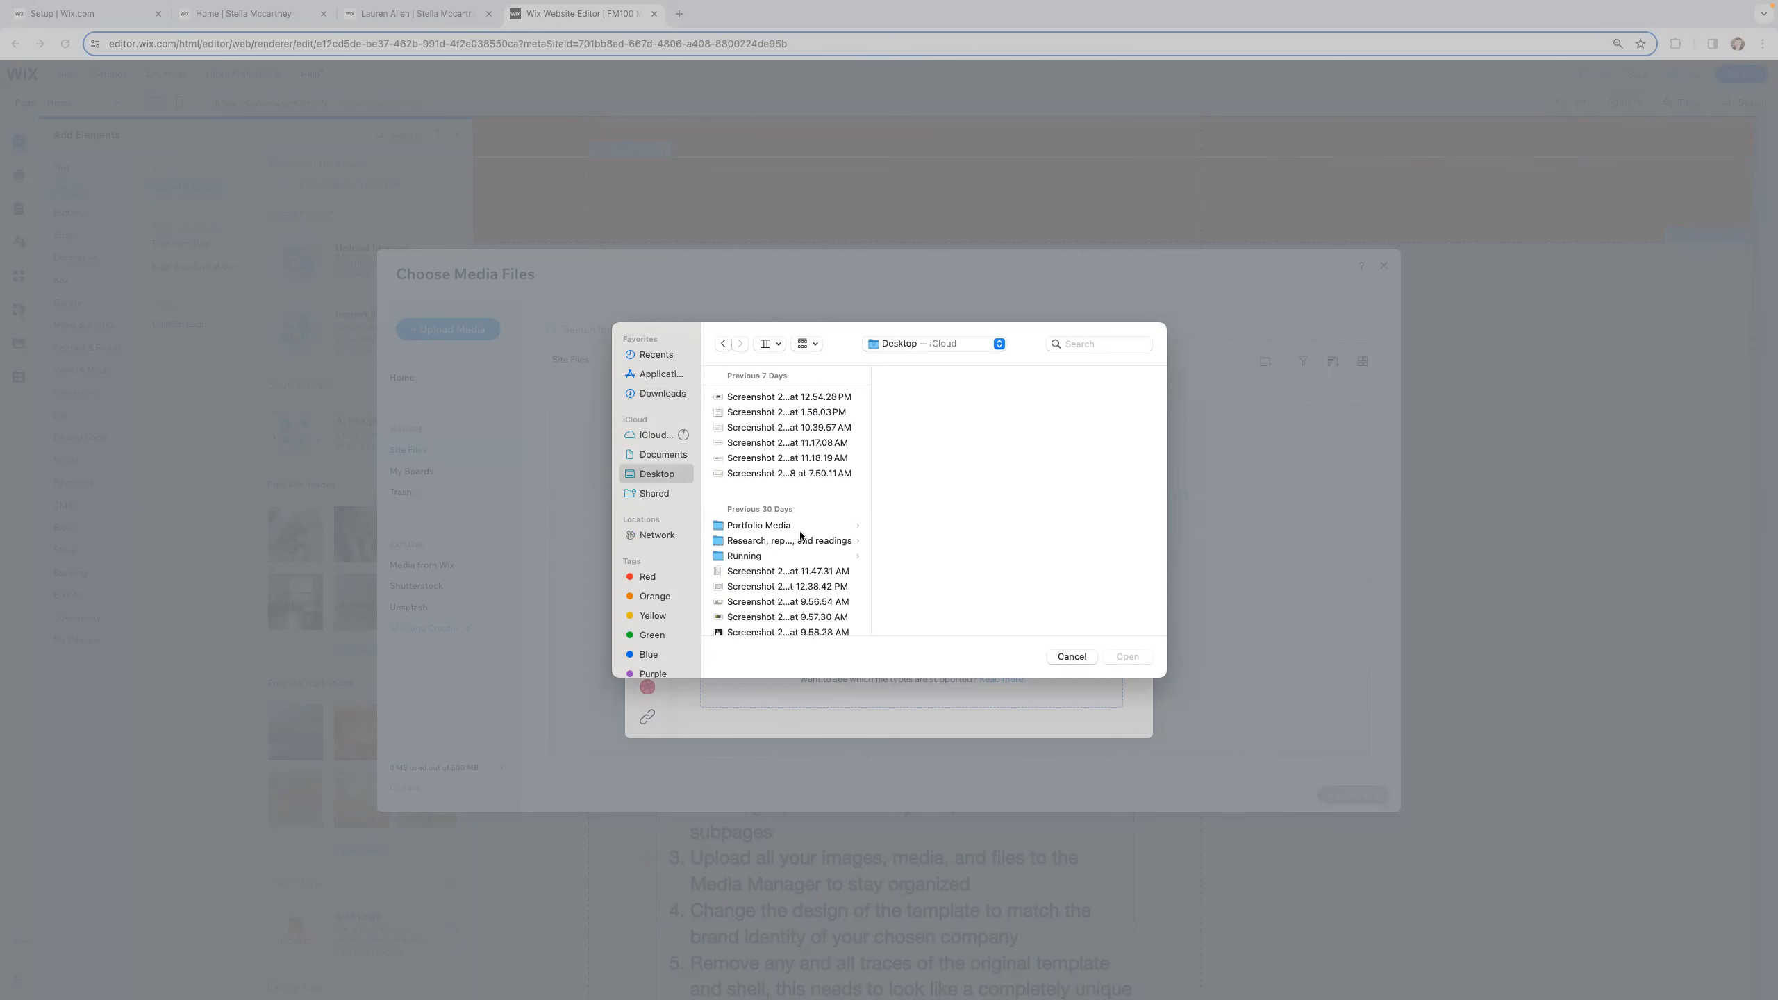
pyautogui.scroll(-5, 825, 562)
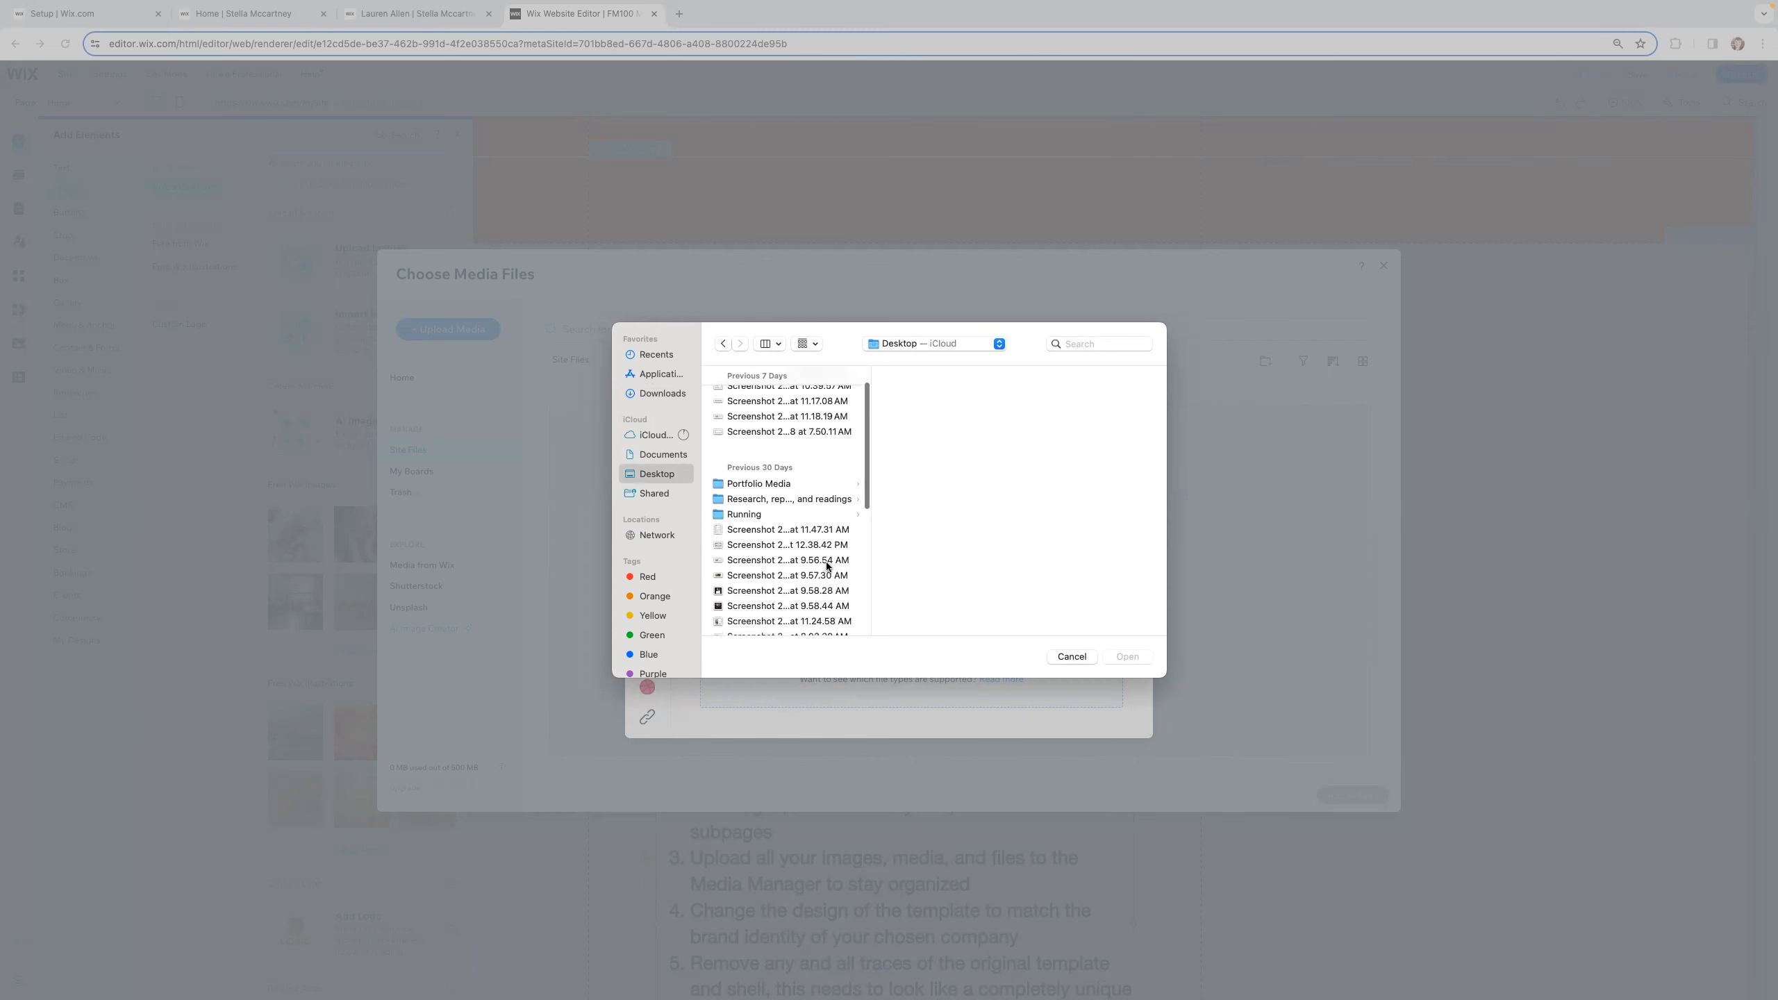
pyautogui.click(800, 499)
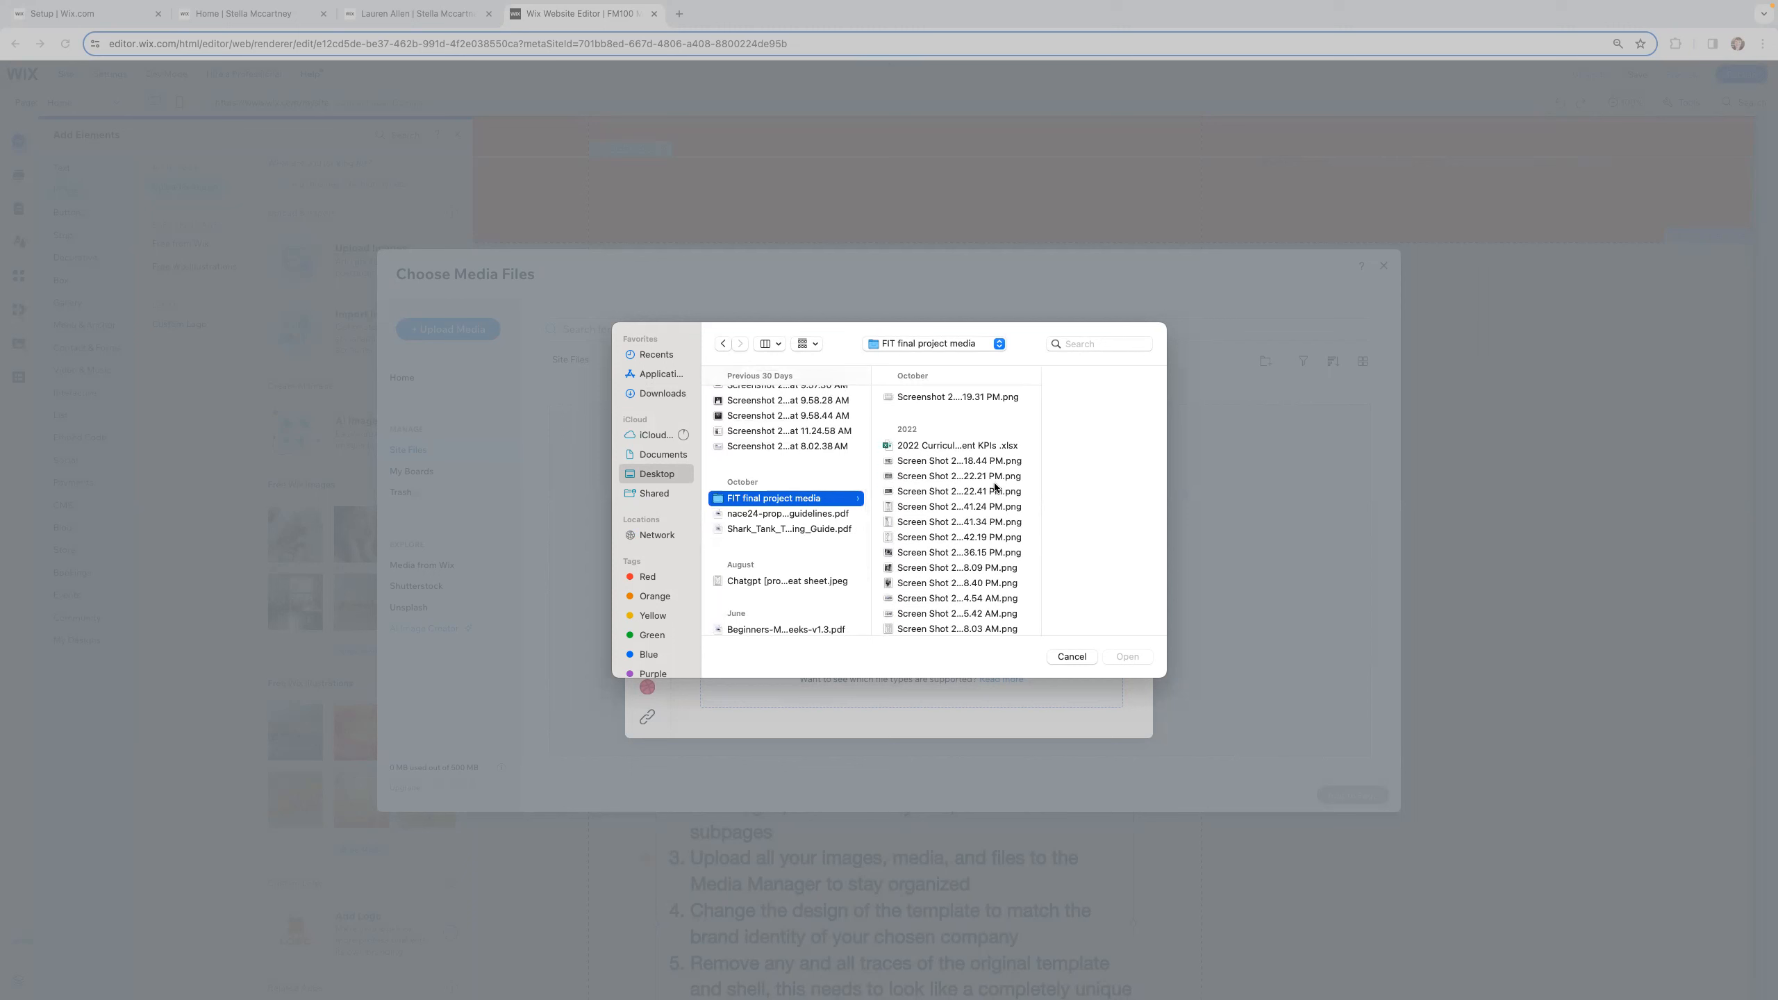
# Step: Upload the 18 consecutive files from 2022 Curriculum Development KPIs .xlsx through the screenshot ending in 8.34 AM.png to the site files
pyautogui.click(926, 446)
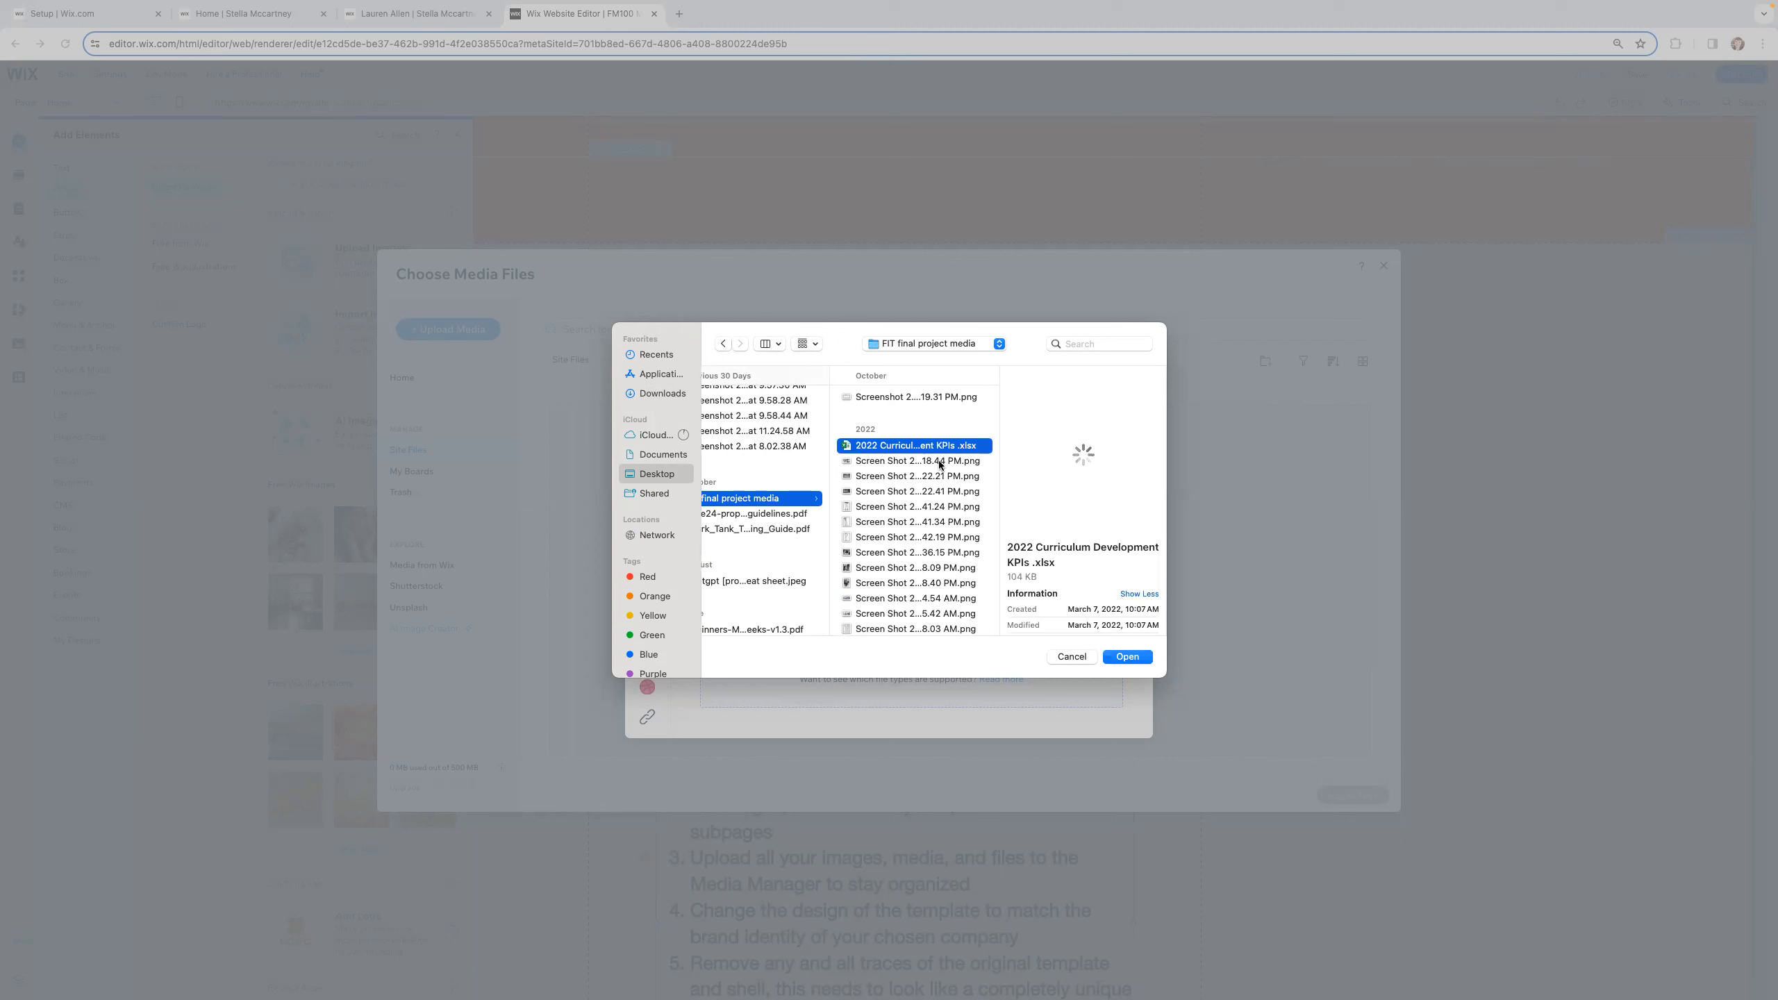
pyautogui.keyDown('shift'); pyautogui.click(940, 465); pyautogui.keyUp('shift')
pyautogui.keyDown('shift'); pyautogui.click(932, 480); pyautogui.keyUp('shift')
pyautogui.keyDown('shift'); pyautogui.click(924, 493); pyautogui.keyUp('shift')
pyautogui.keyDown('shift'); pyautogui.click(917, 507); pyautogui.keyUp('shift')
pyautogui.keyDown('shift'); pyautogui.click(915, 521); pyautogui.keyUp('shift')
pyautogui.keyDown('shift'); pyautogui.click(912, 537); pyautogui.keyUp('shift')
pyautogui.keyDown('shift'); pyautogui.click(907, 552); pyautogui.keyUp('shift')
pyautogui.keyDown('super'); pyautogui.click(898, 583); pyautogui.keyUp('super')
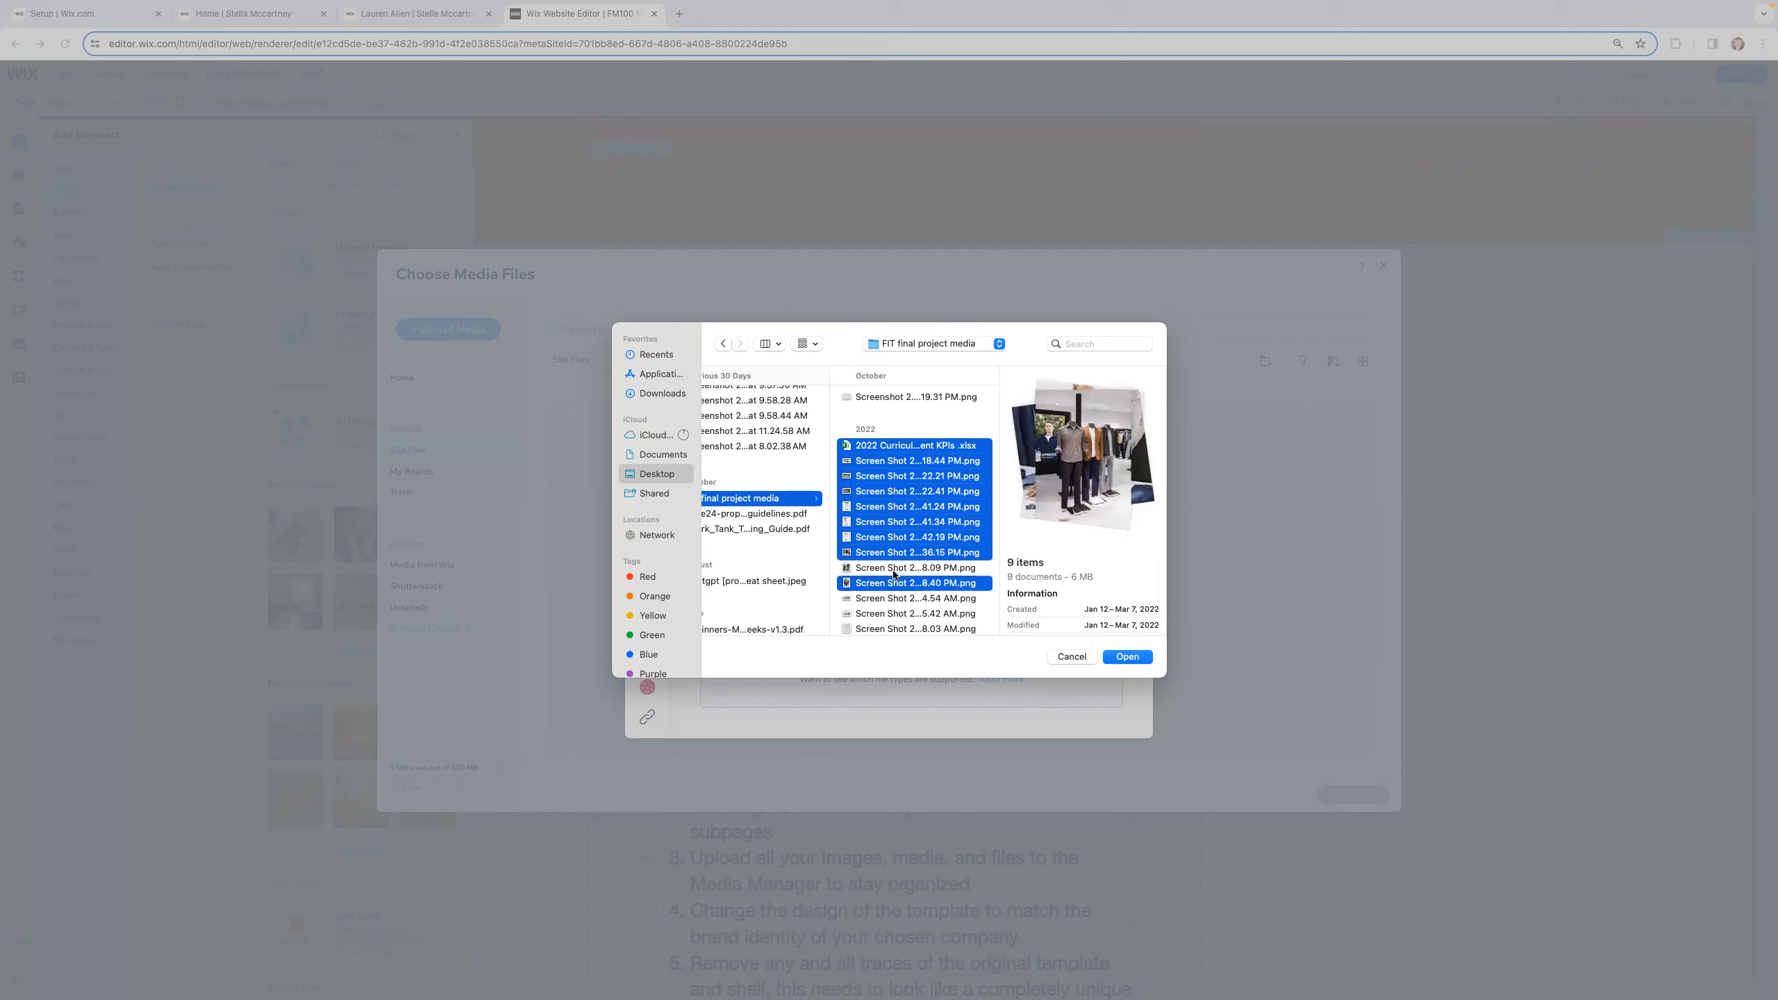
pyautogui.keyDown('shift'); pyautogui.click(894, 569); pyautogui.keyUp('shift')
pyautogui.keyDown('shift'); pyautogui.click(885, 599); pyautogui.keyUp('shift')
pyautogui.keyDown('shift'); pyautogui.click(884, 629); pyautogui.keyUp('shift')
pyautogui.scroll(-2, 884, 613)
pyautogui.scroll(-3, 884, 614)
pyautogui.keyDown('shift'); pyautogui.click(886, 496); pyautogui.keyUp('shift')
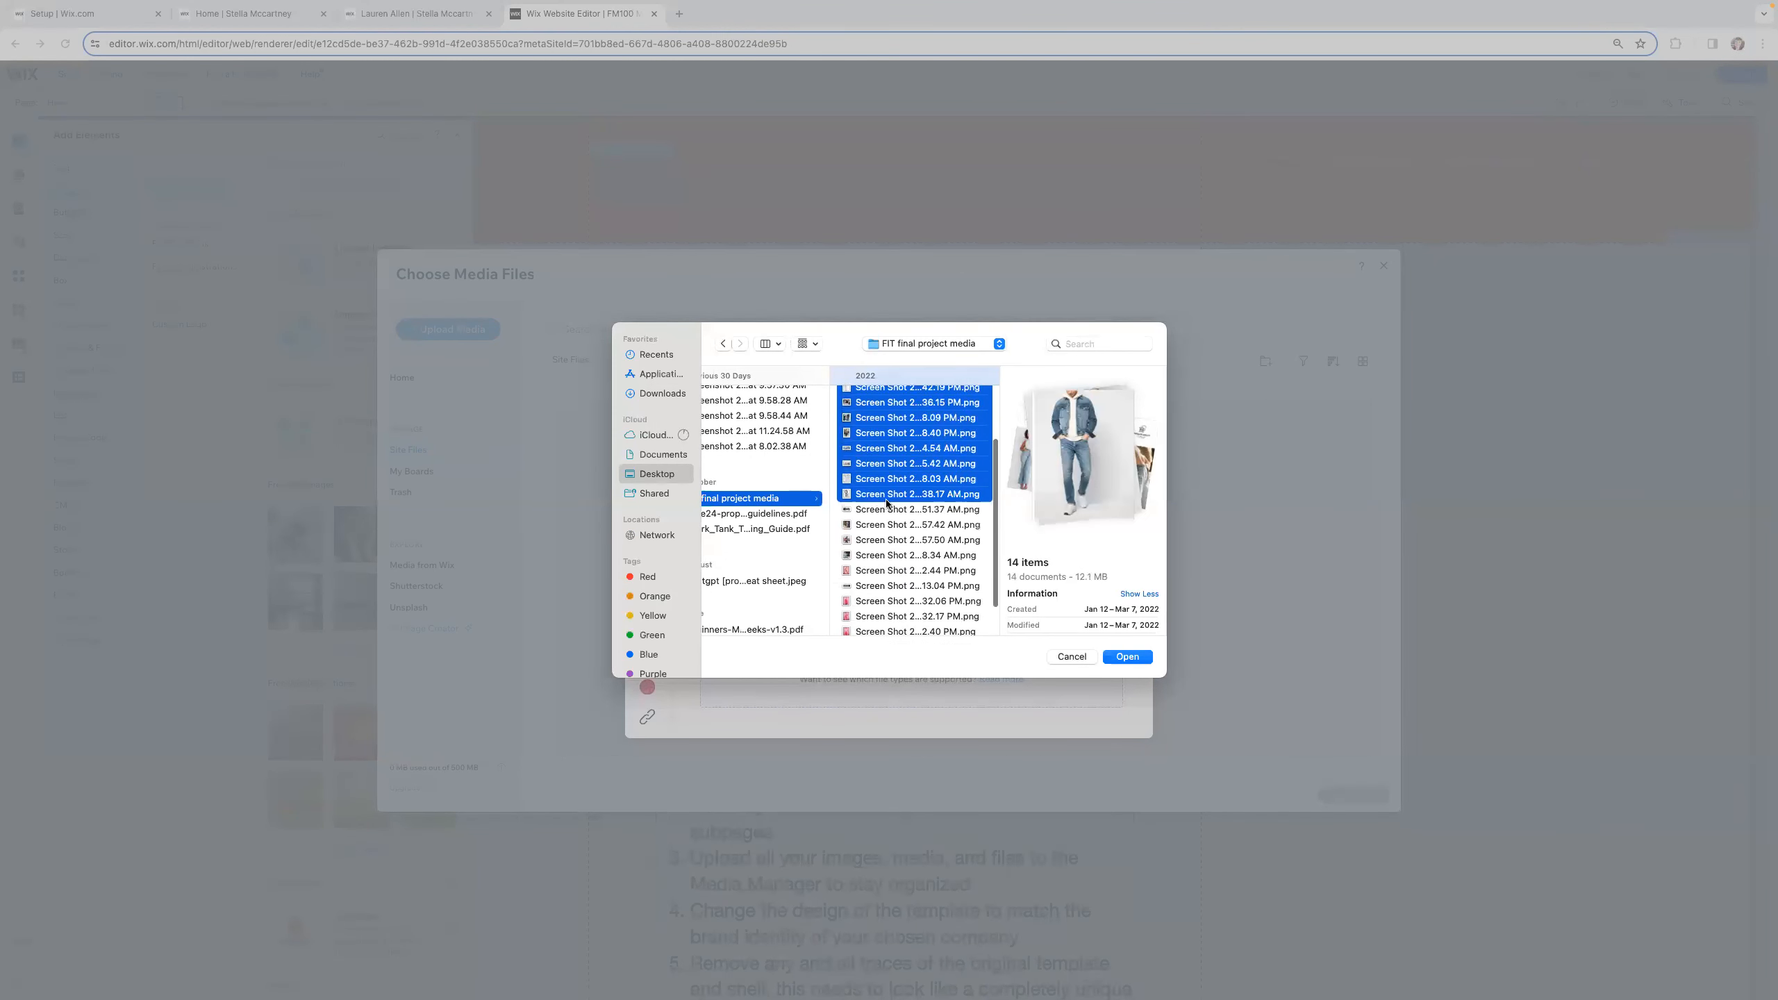
pyautogui.keyDown('shift'); pyautogui.click(883, 510); pyautogui.keyUp('shift')
pyautogui.keyDown('shift'); pyautogui.click(881, 524); pyautogui.keyUp('shift')
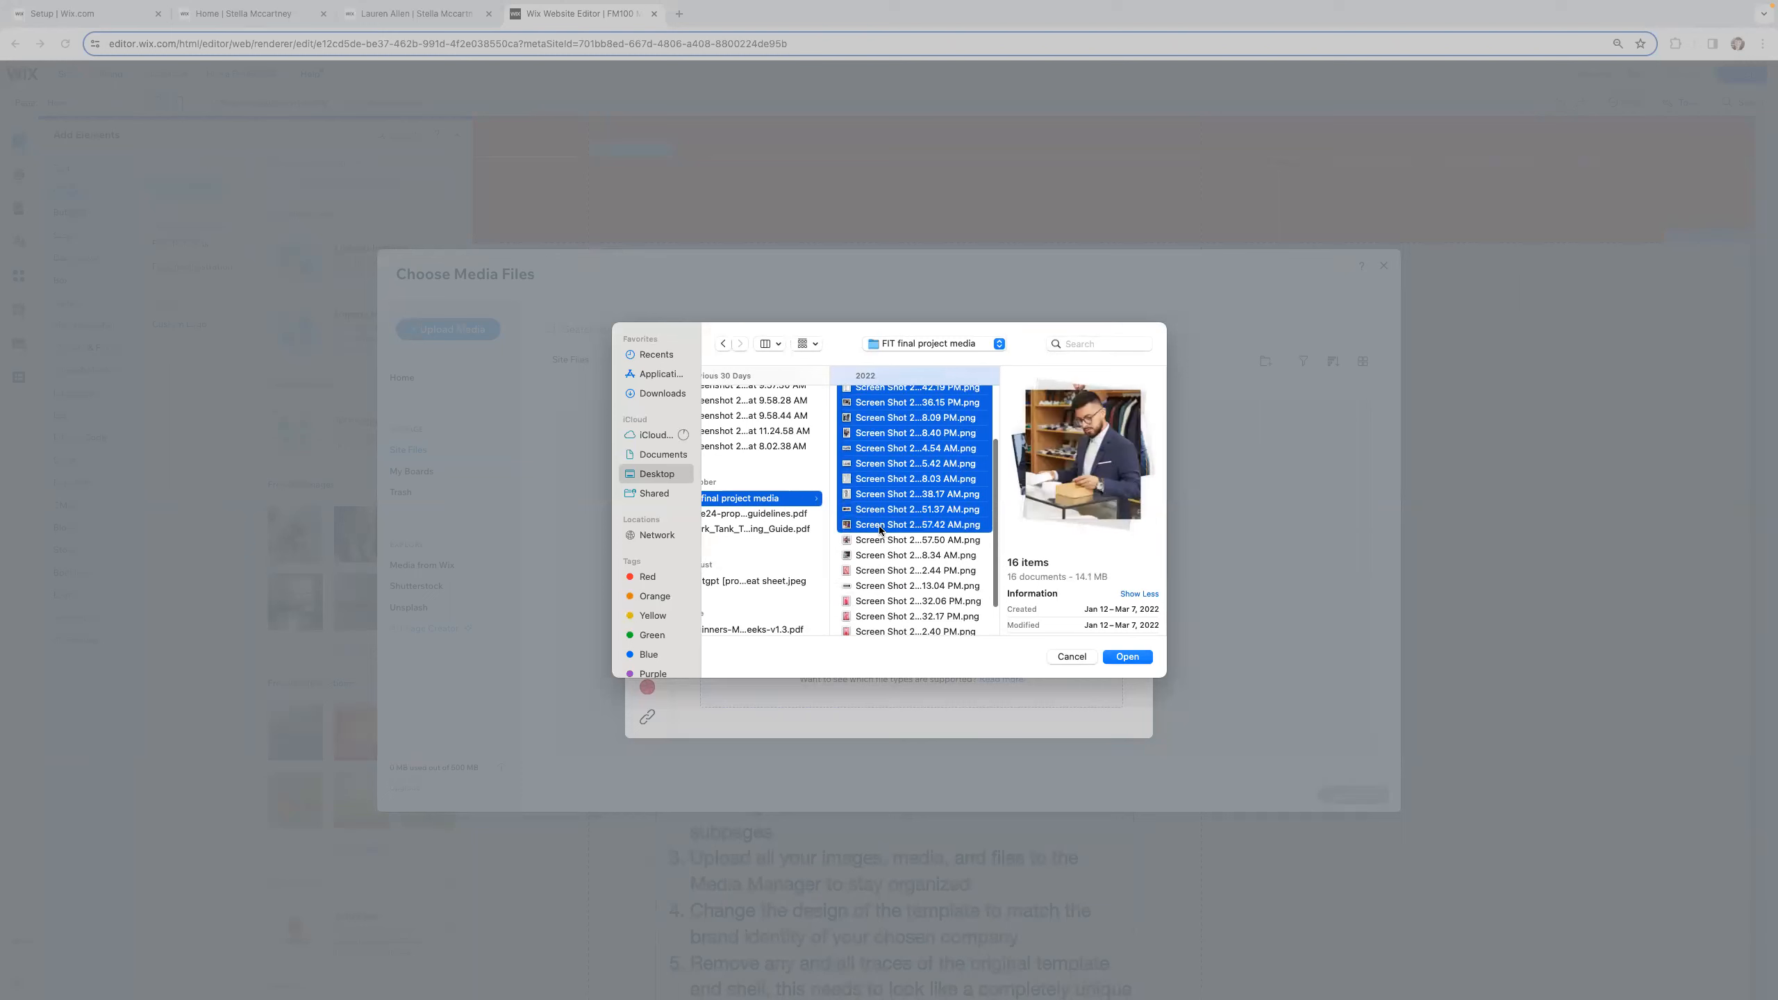
pyautogui.keyDown('shift'); pyautogui.click(883, 539); pyautogui.keyUp('shift')
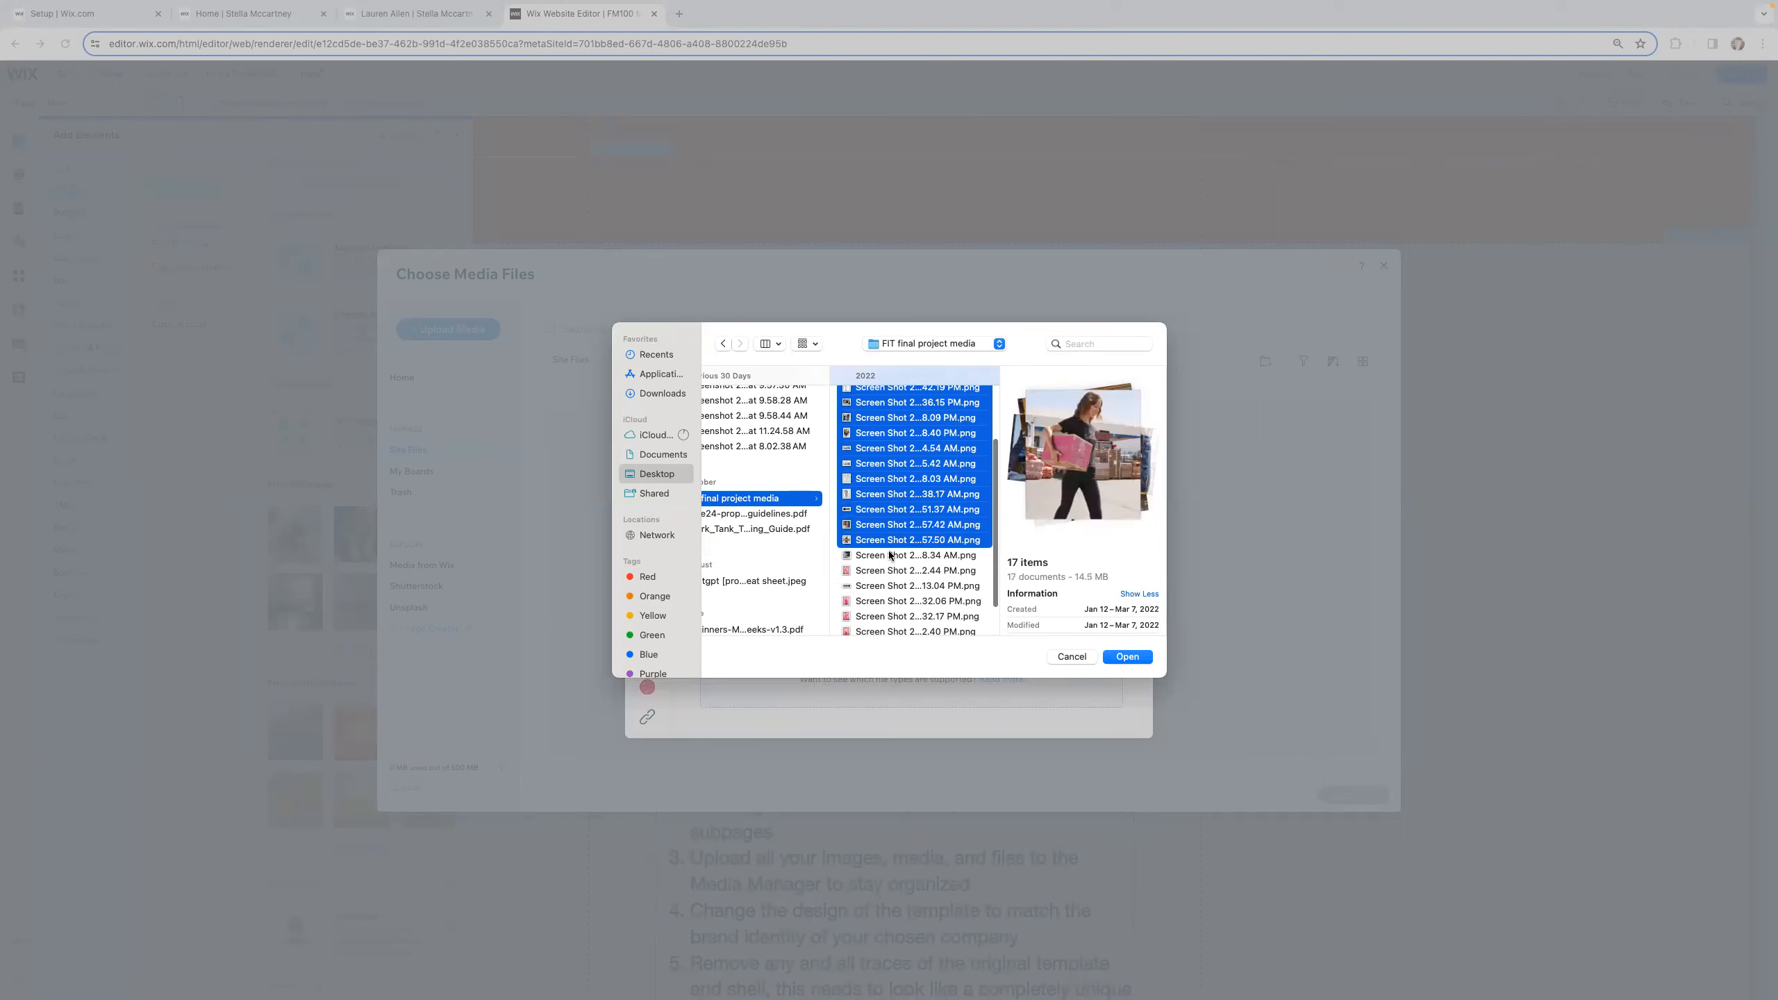
pyautogui.keyDown('shift'); pyautogui.click(890, 557); pyautogui.keyUp('shift')
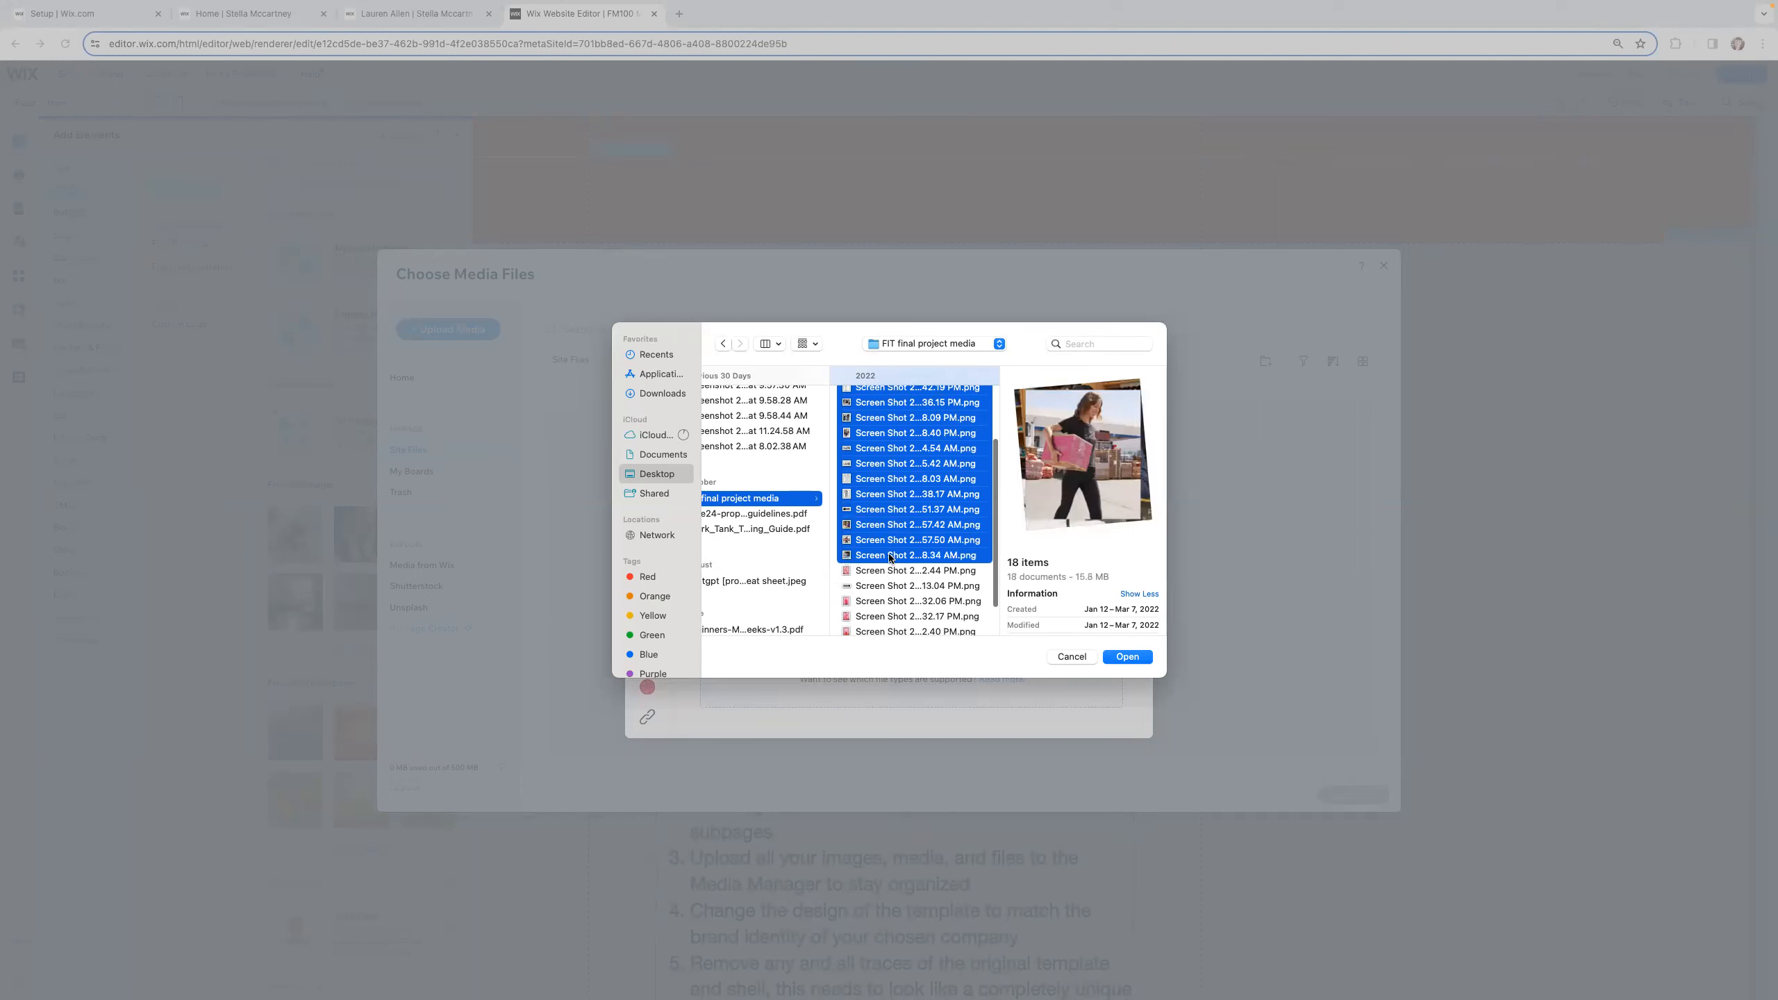
pyautogui.click(1123, 658)
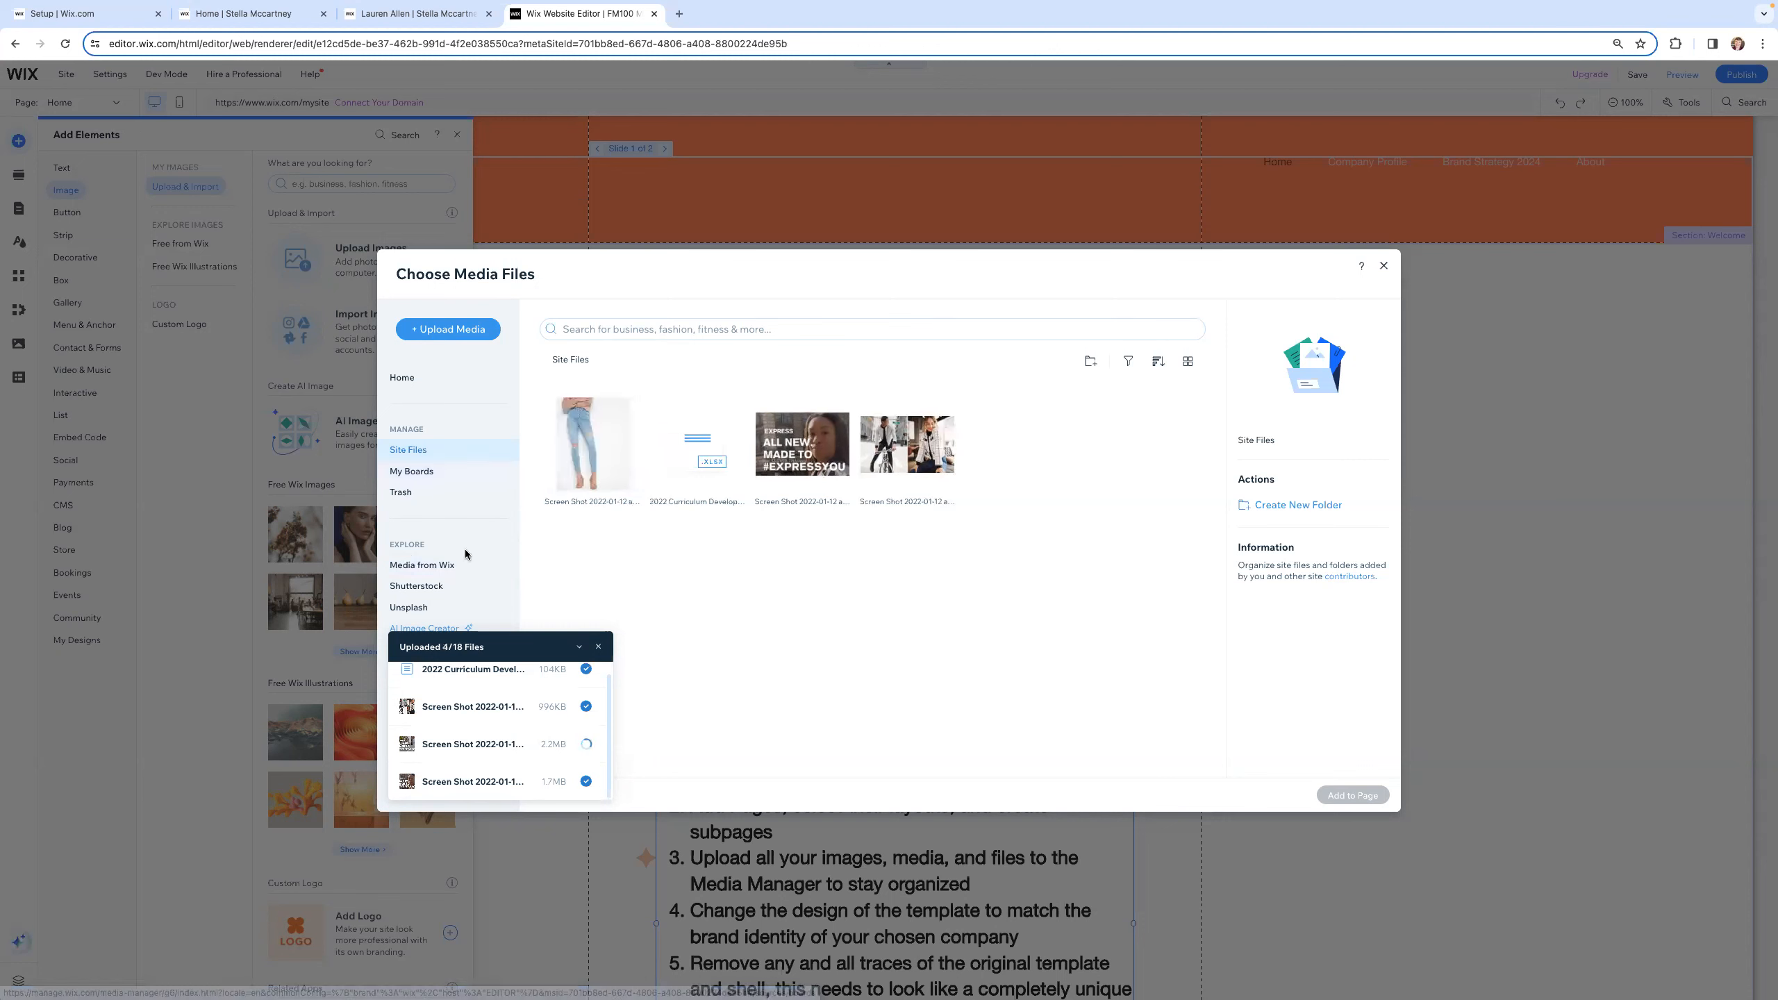
# Step: Search the Media from Wix library for "fashion house" and look through the images
pyautogui.click(423, 565)
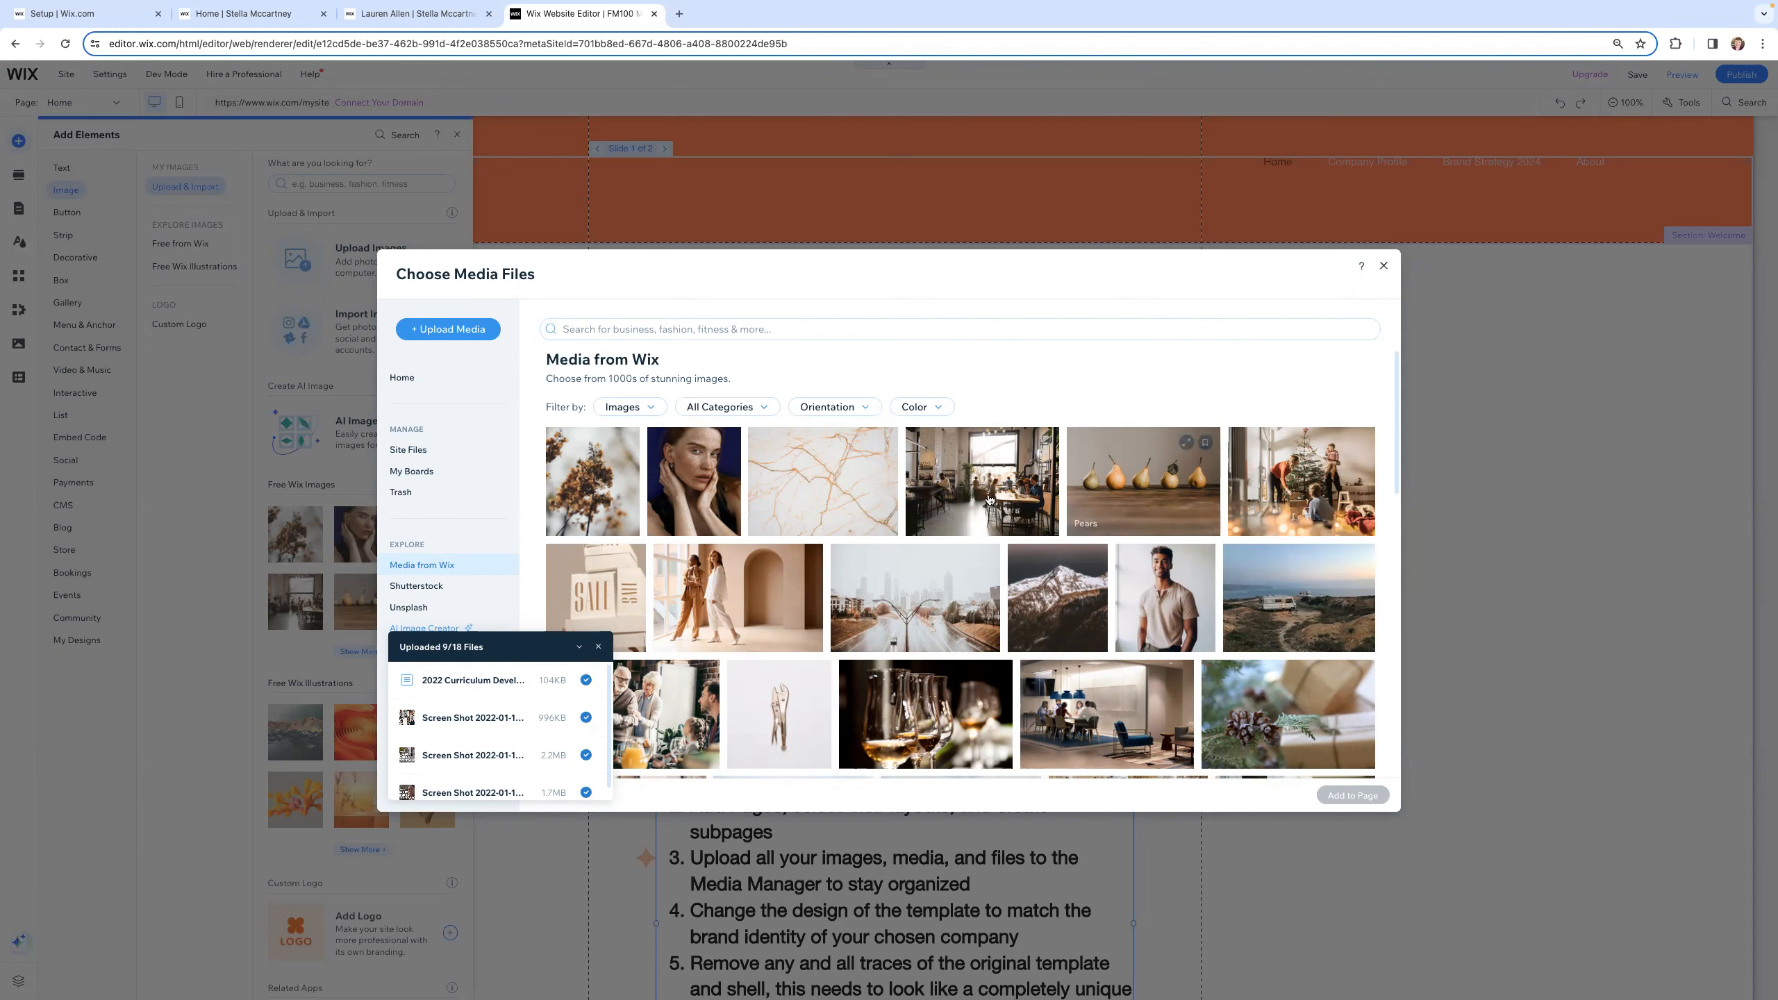
pyautogui.scroll(-1, 967, 483)
pyautogui.scroll(1, 875, 434)
pyautogui.click(726, 328)
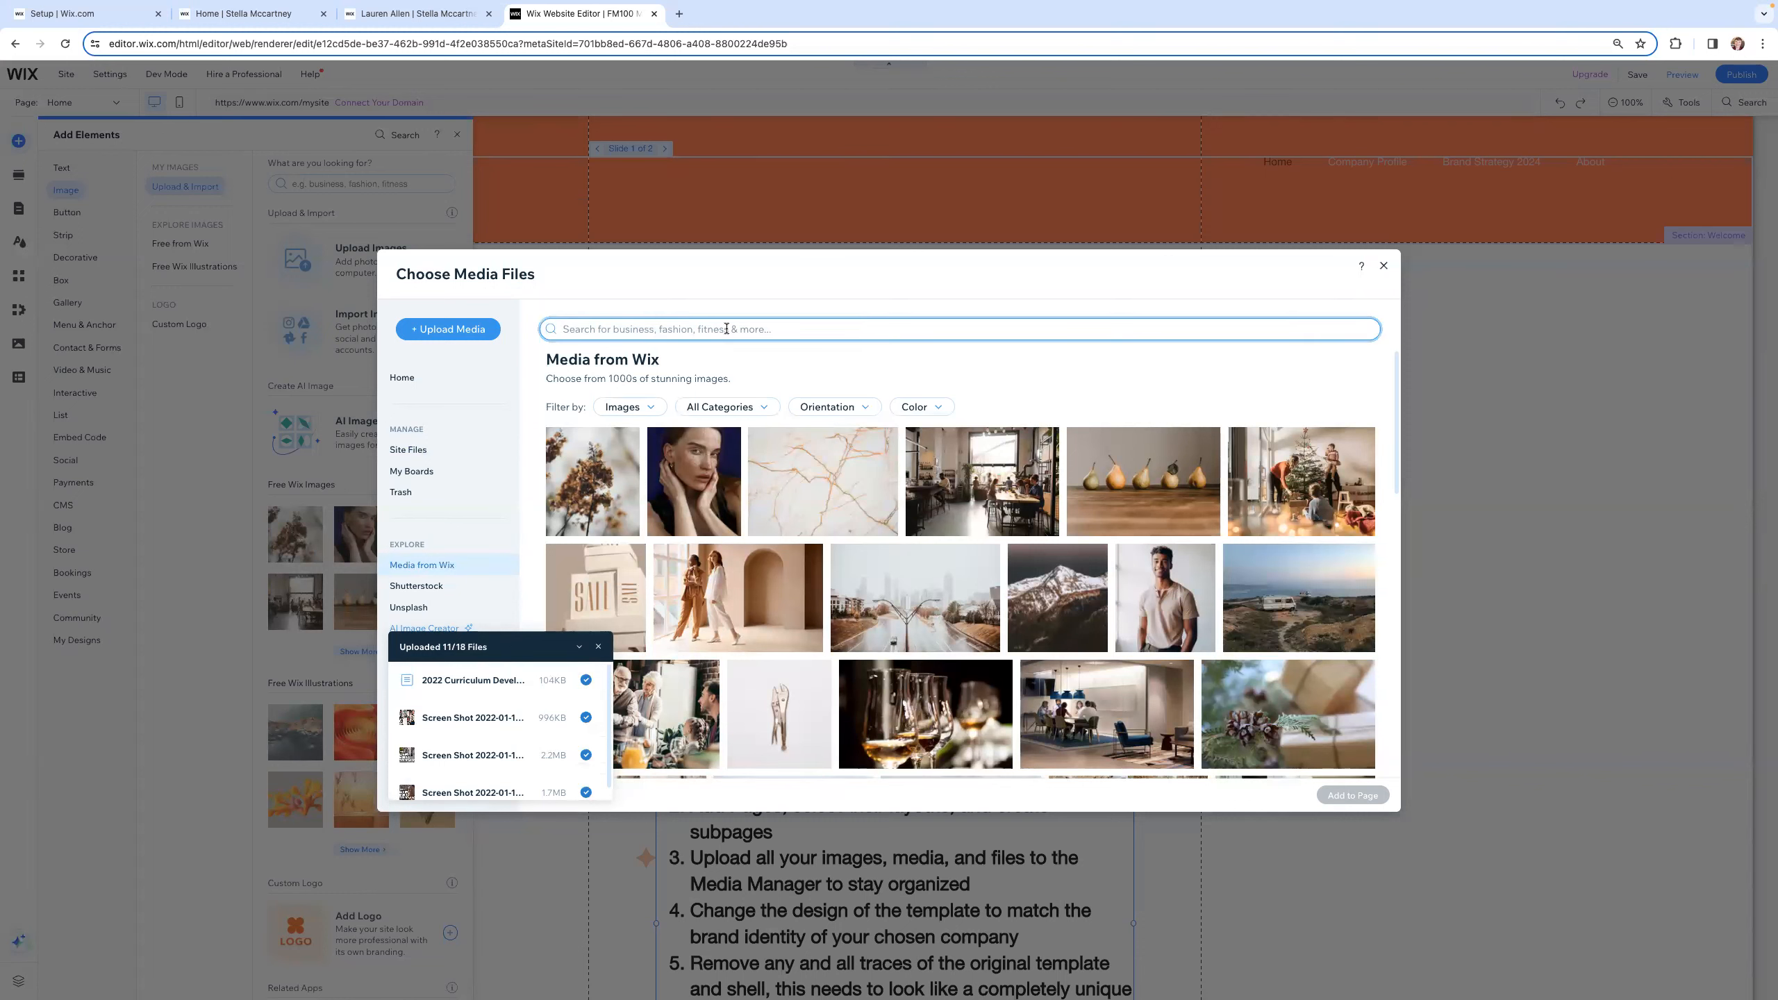
pyautogui.write('fashion house')
pyautogui.press('Return')
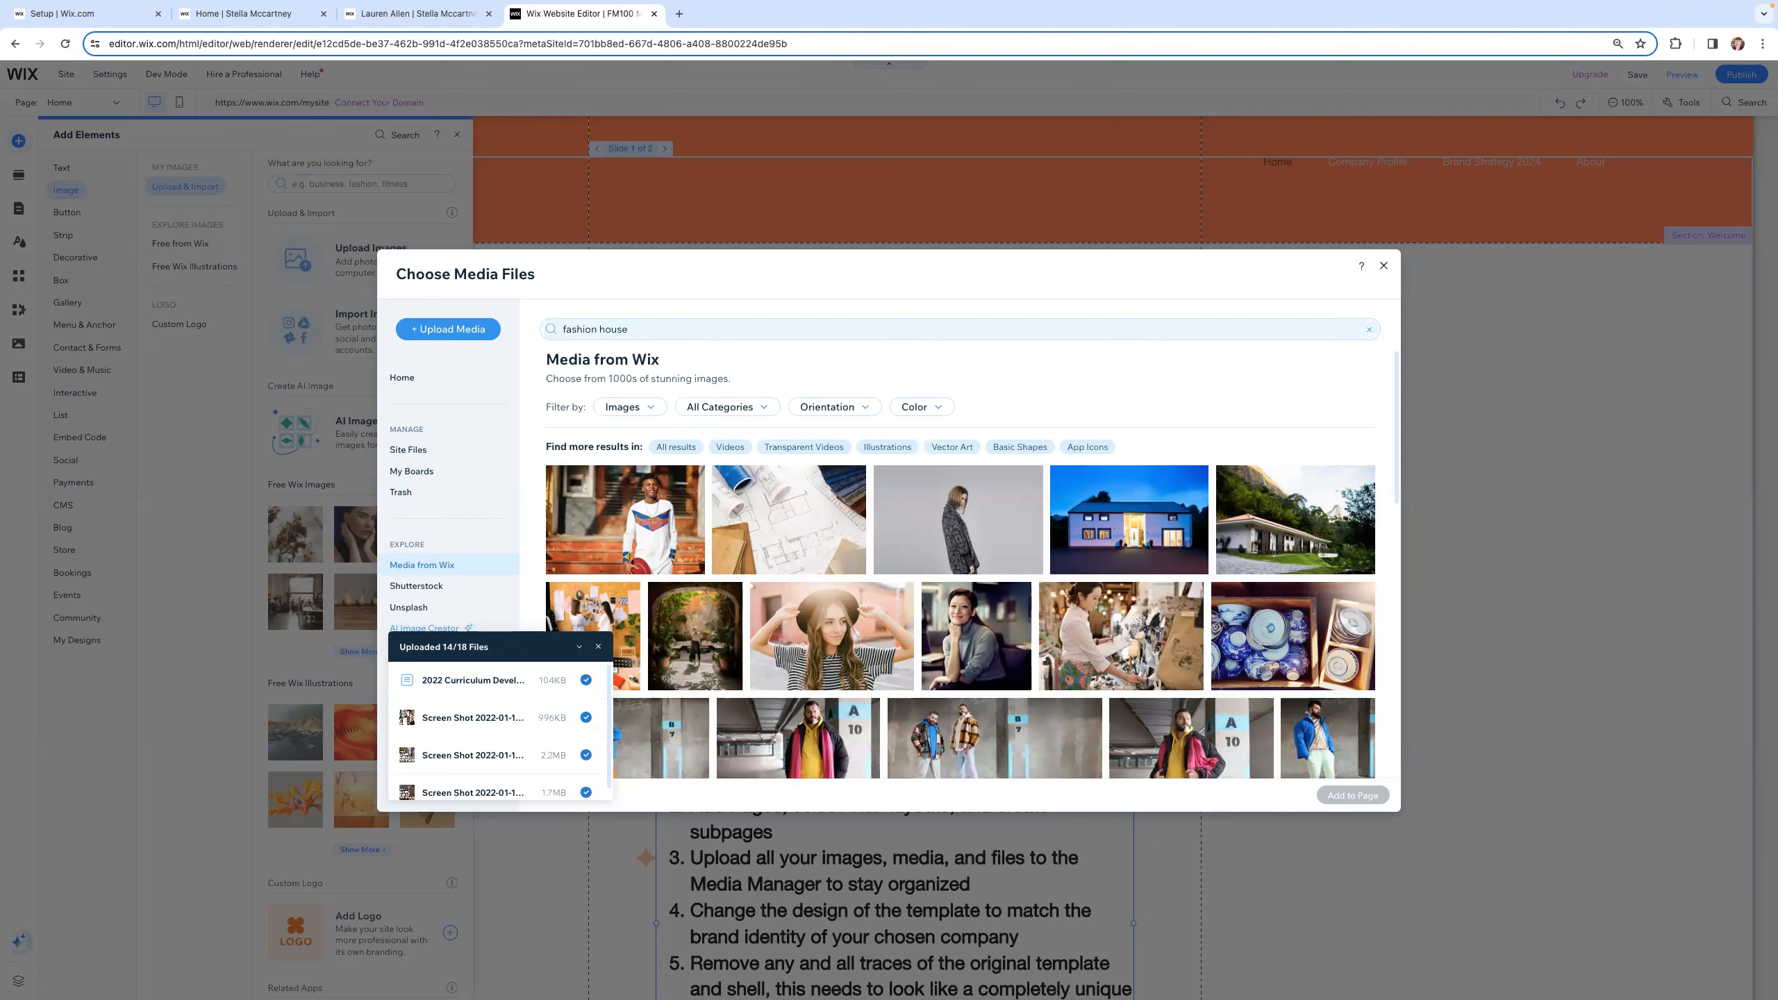
pyautogui.scroll(-1, 1179, 680)
pyautogui.scroll(-5, 1178, 681)
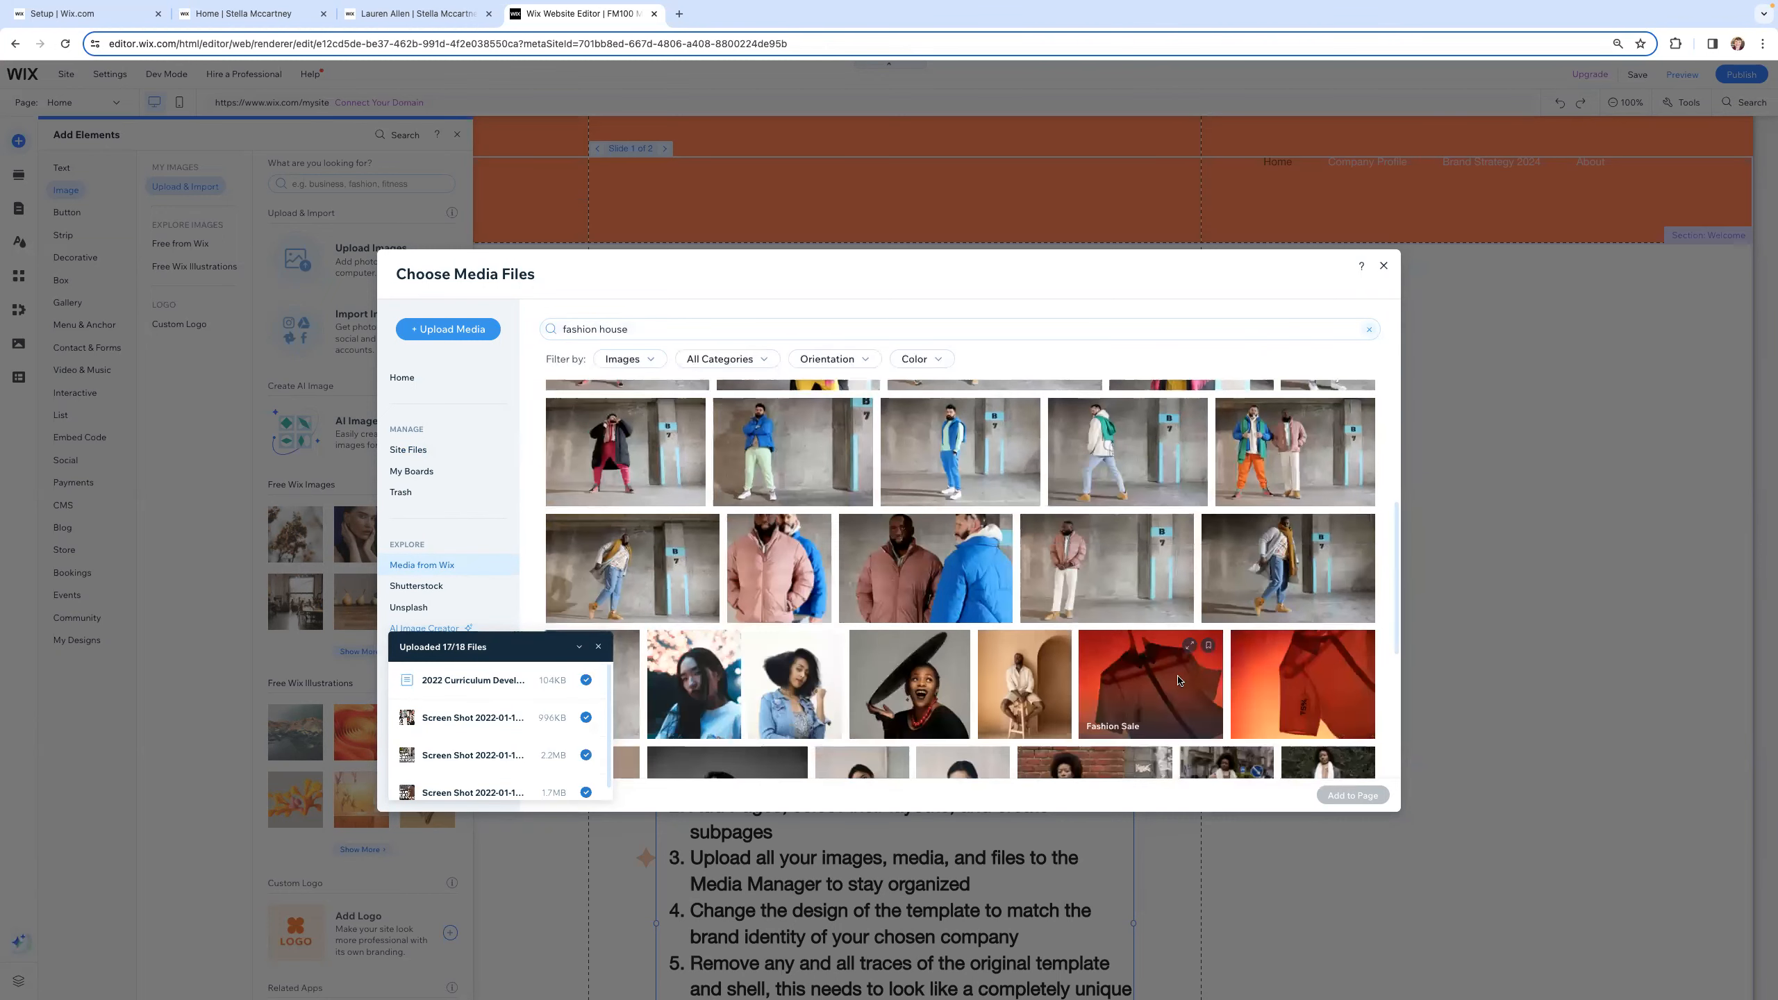
pyautogui.scroll(-10, 1178, 680)
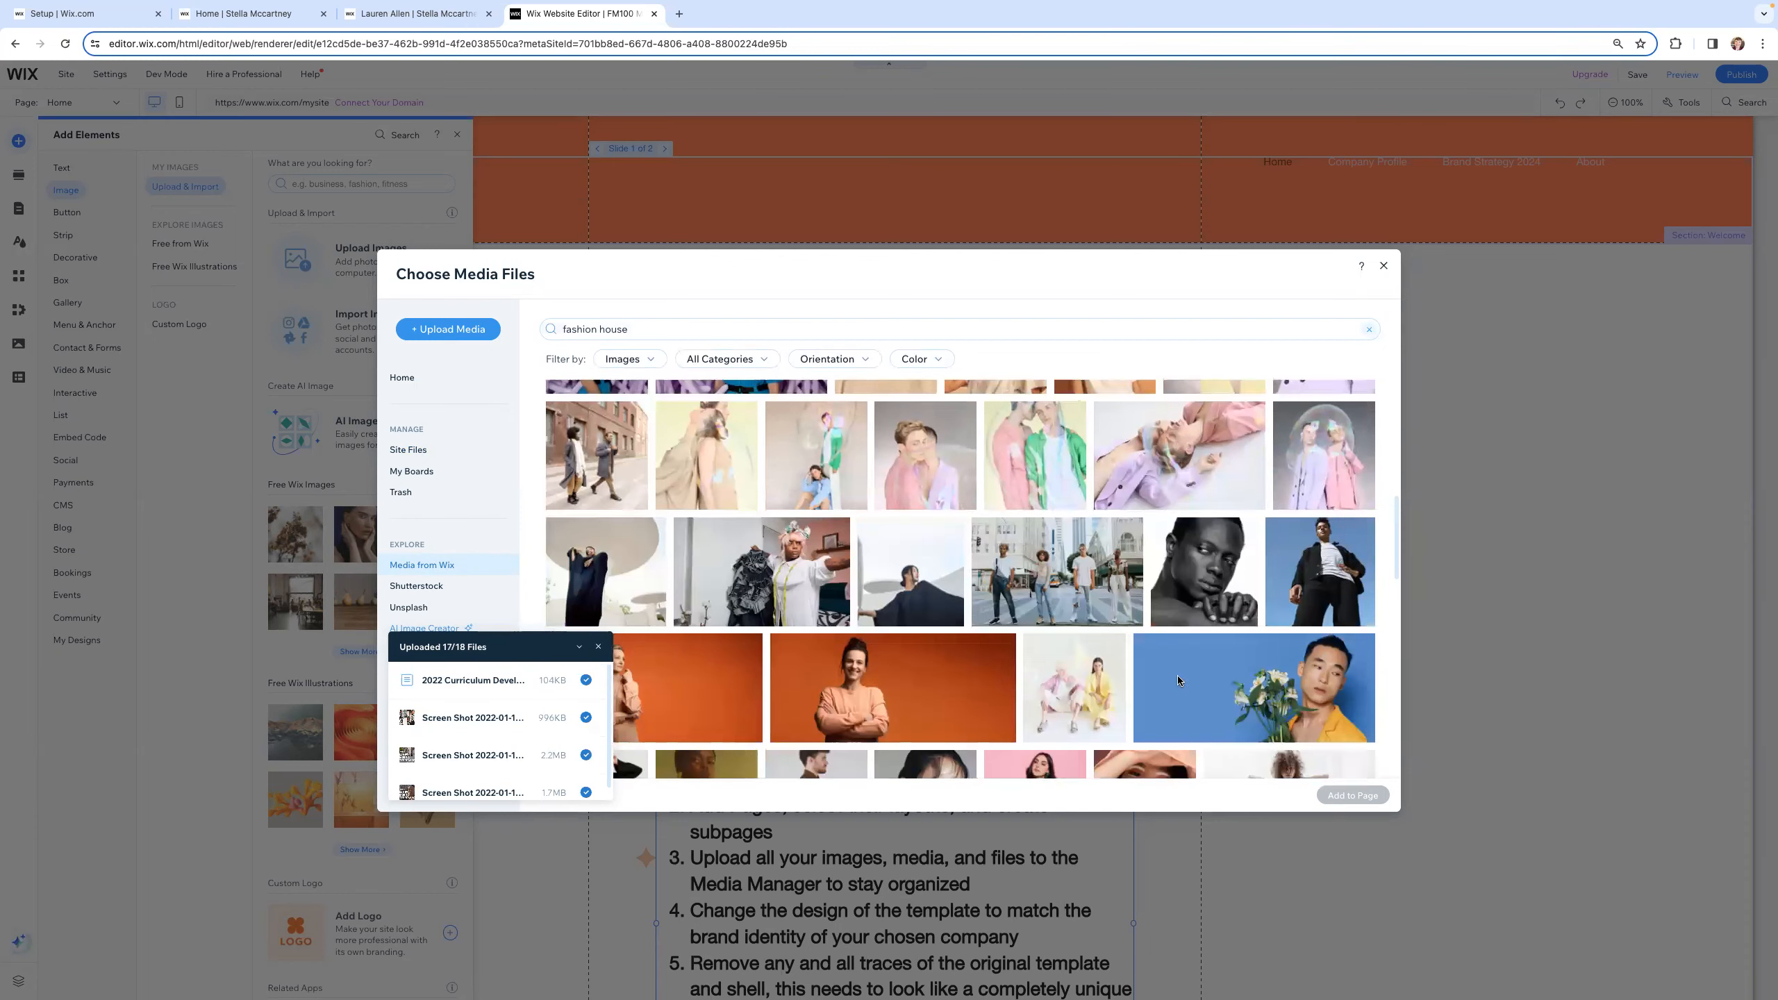
pyautogui.scroll(-3, 1178, 678)
pyautogui.scroll(-3, 1172, 490)
pyautogui.scroll(-10, 1174, 489)
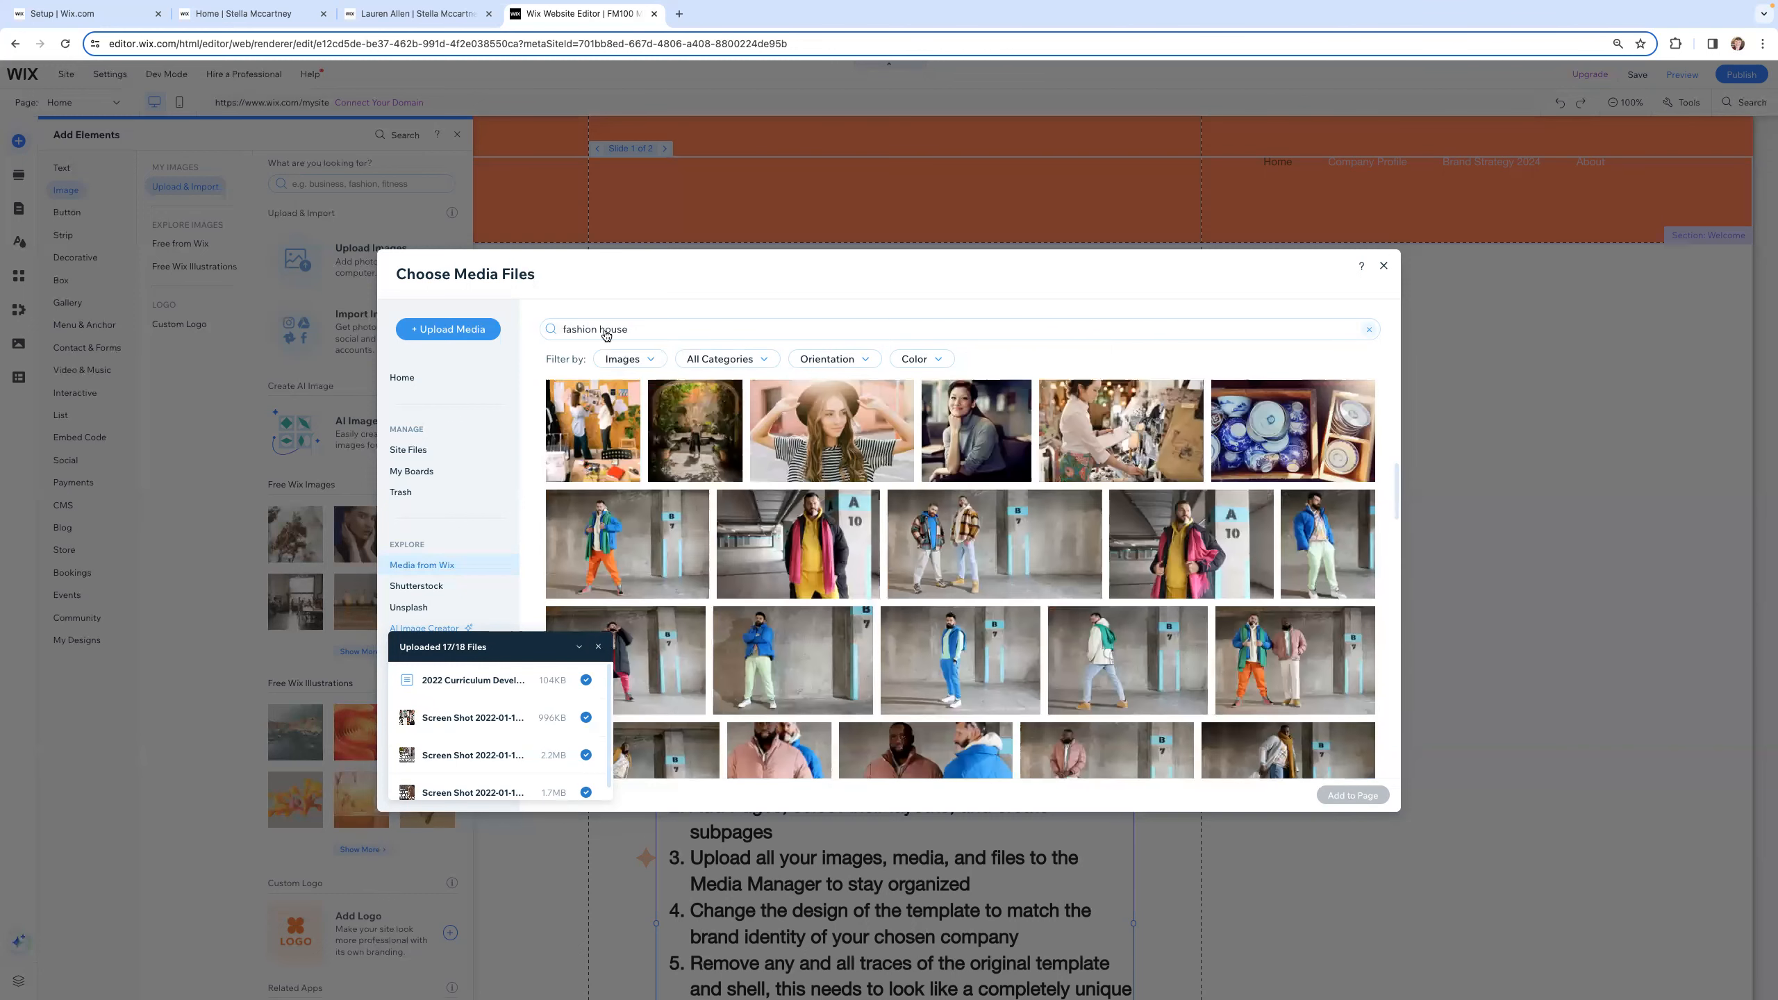
# Step: Search the Media from Wix library for "fashion show" instead
pyautogui.doubleClick(626, 329)
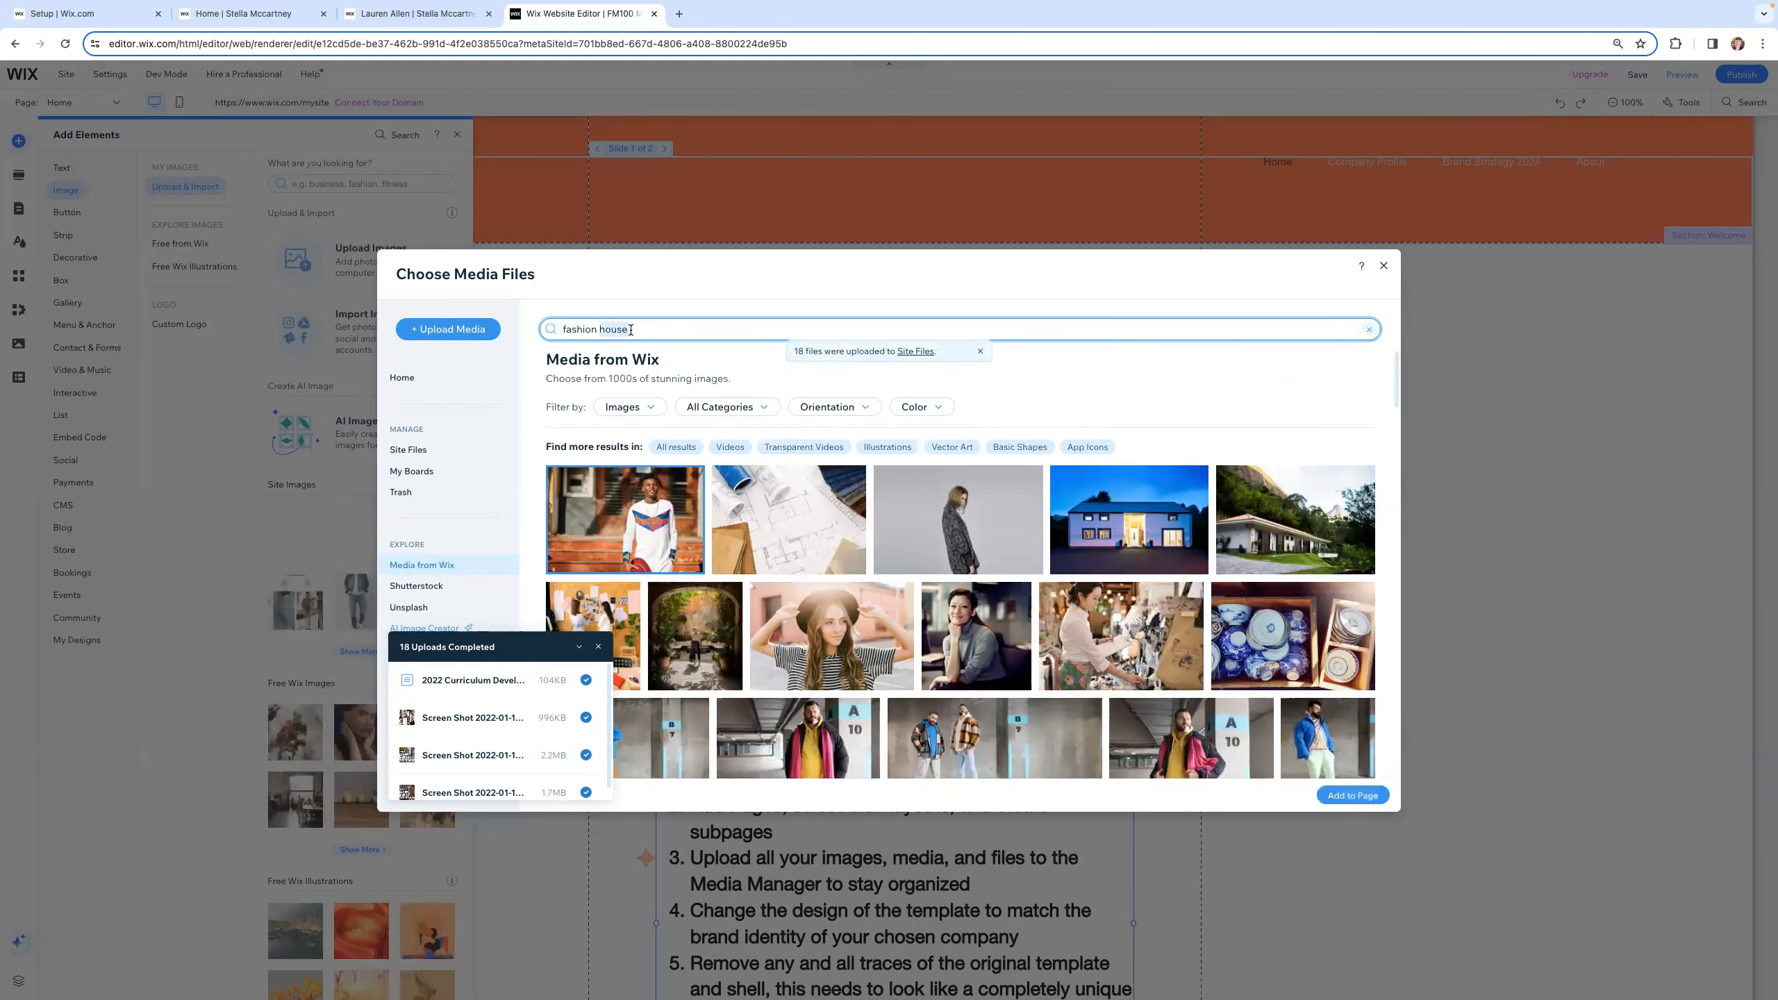
pyautogui.write('fash')
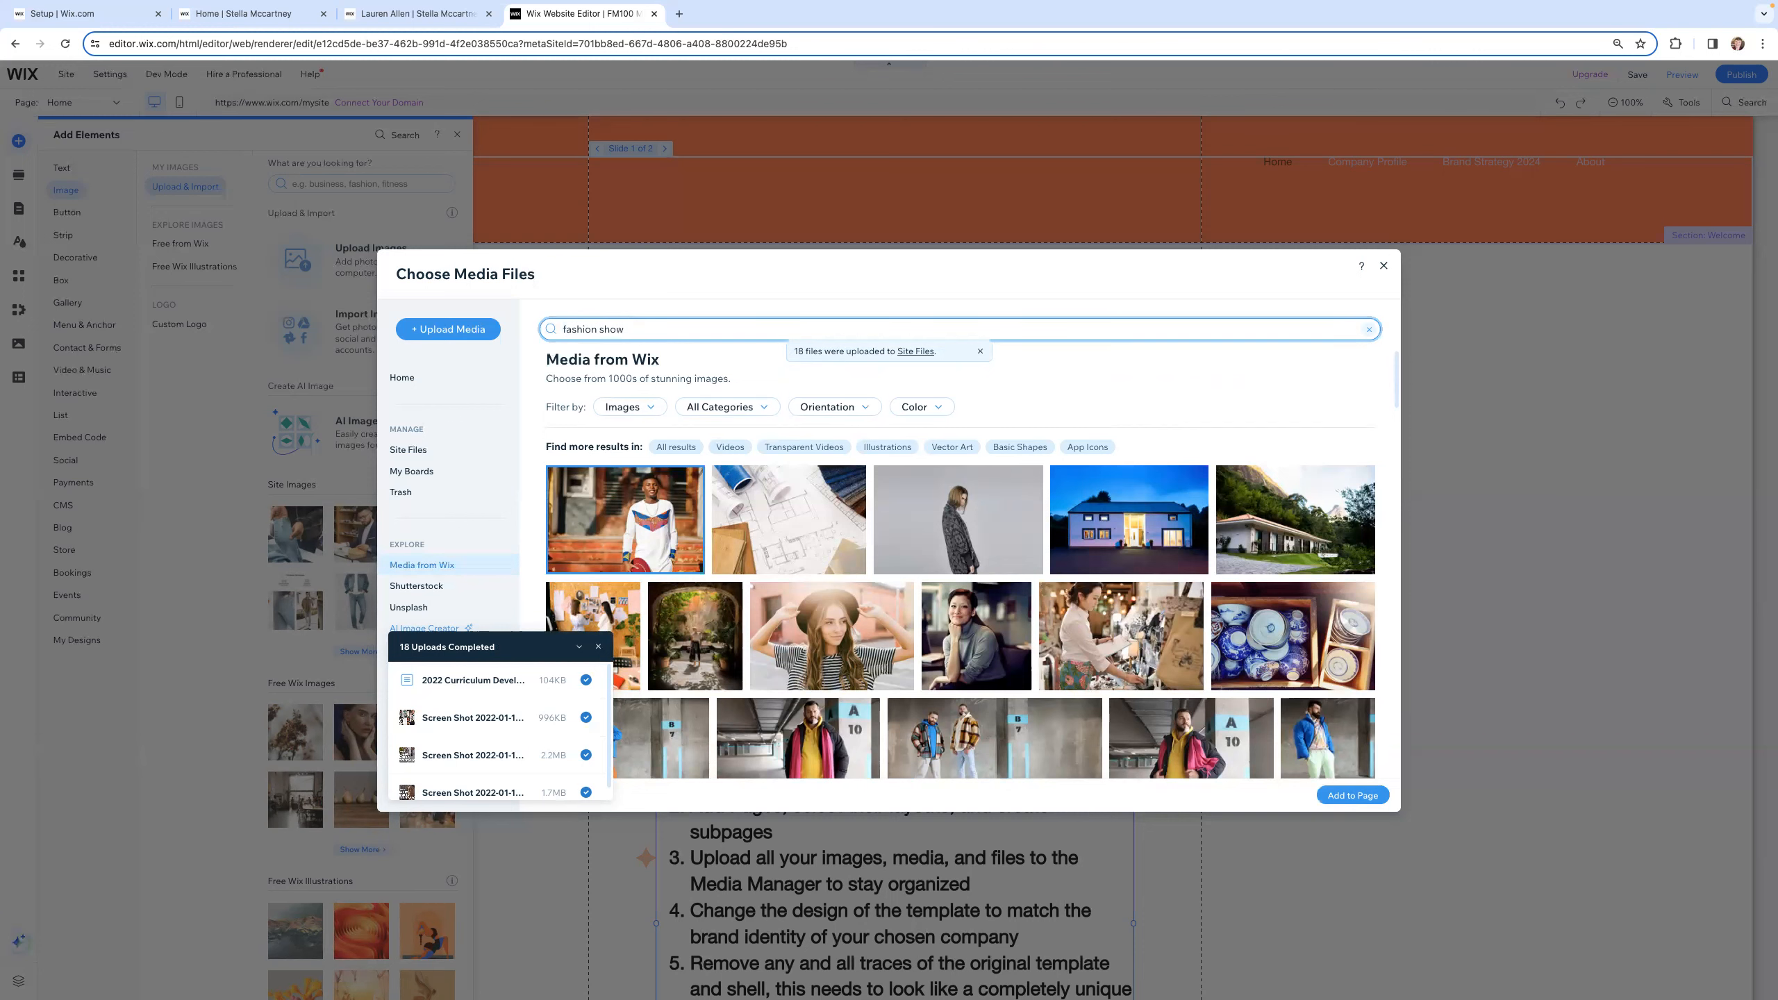
pyautogui.write('ion show')
pyautogui.press('Return')
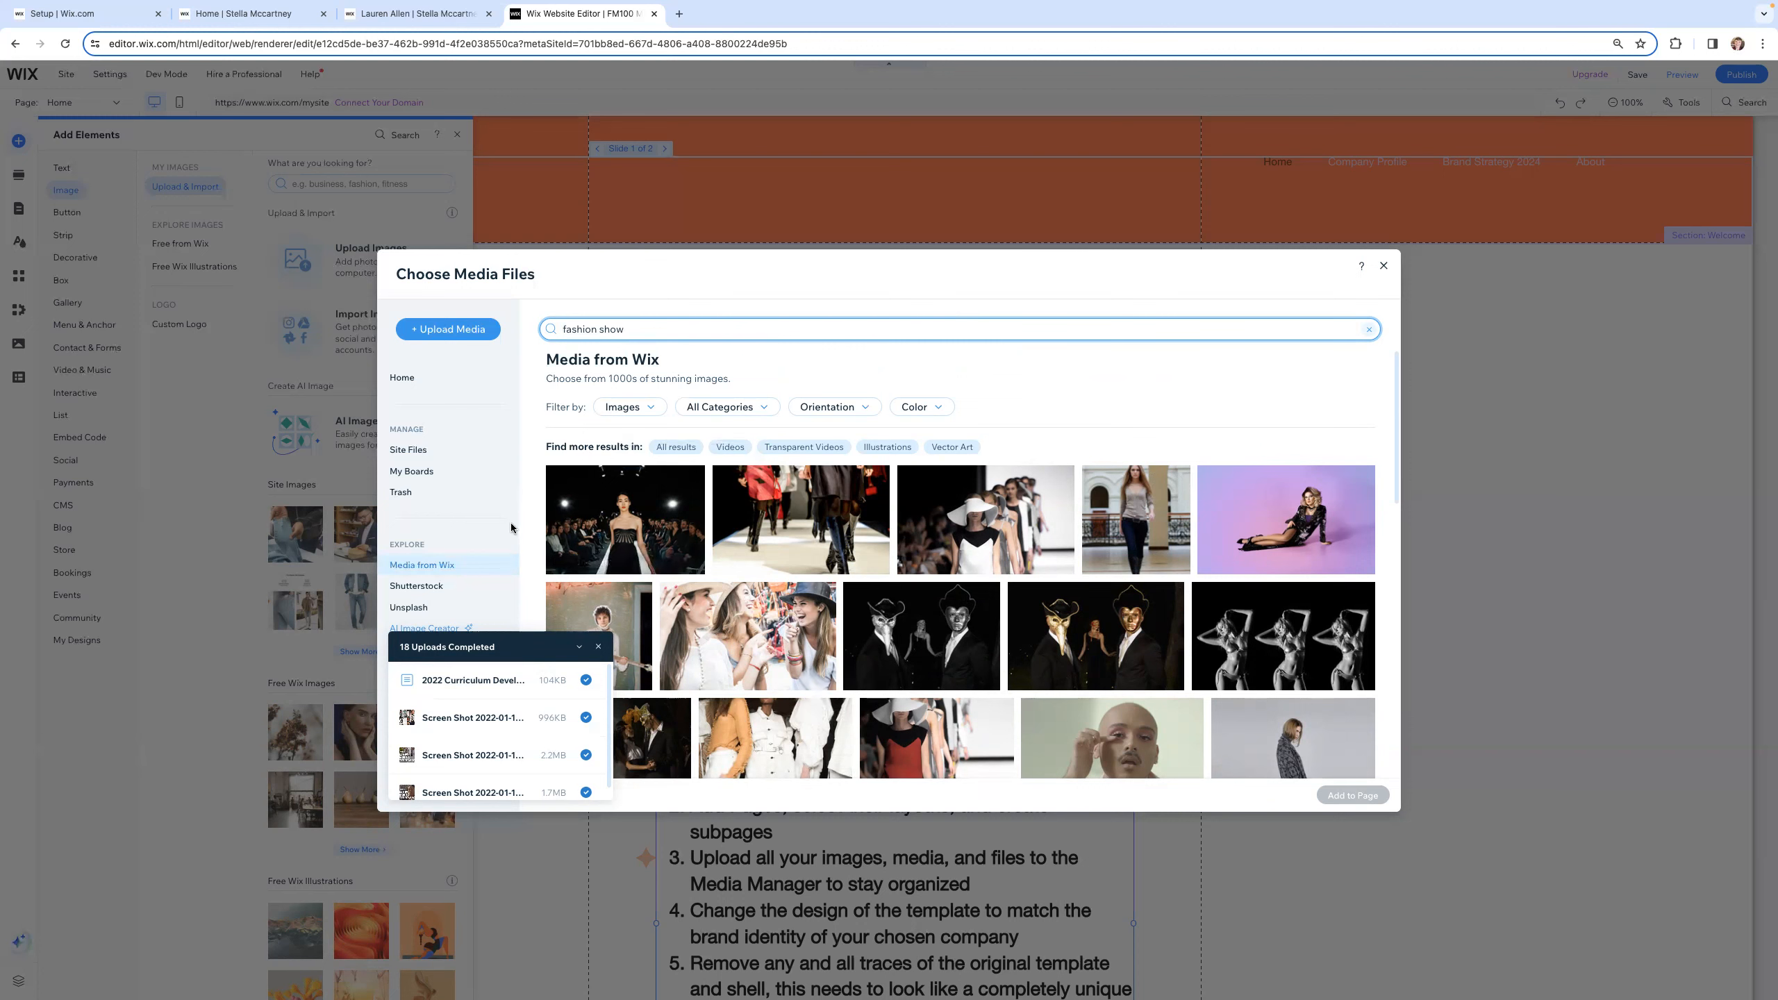
# Step: View the uploaded images in Site Files and close the media chooser without adding any to the page
pyautogui.click(405, 450)
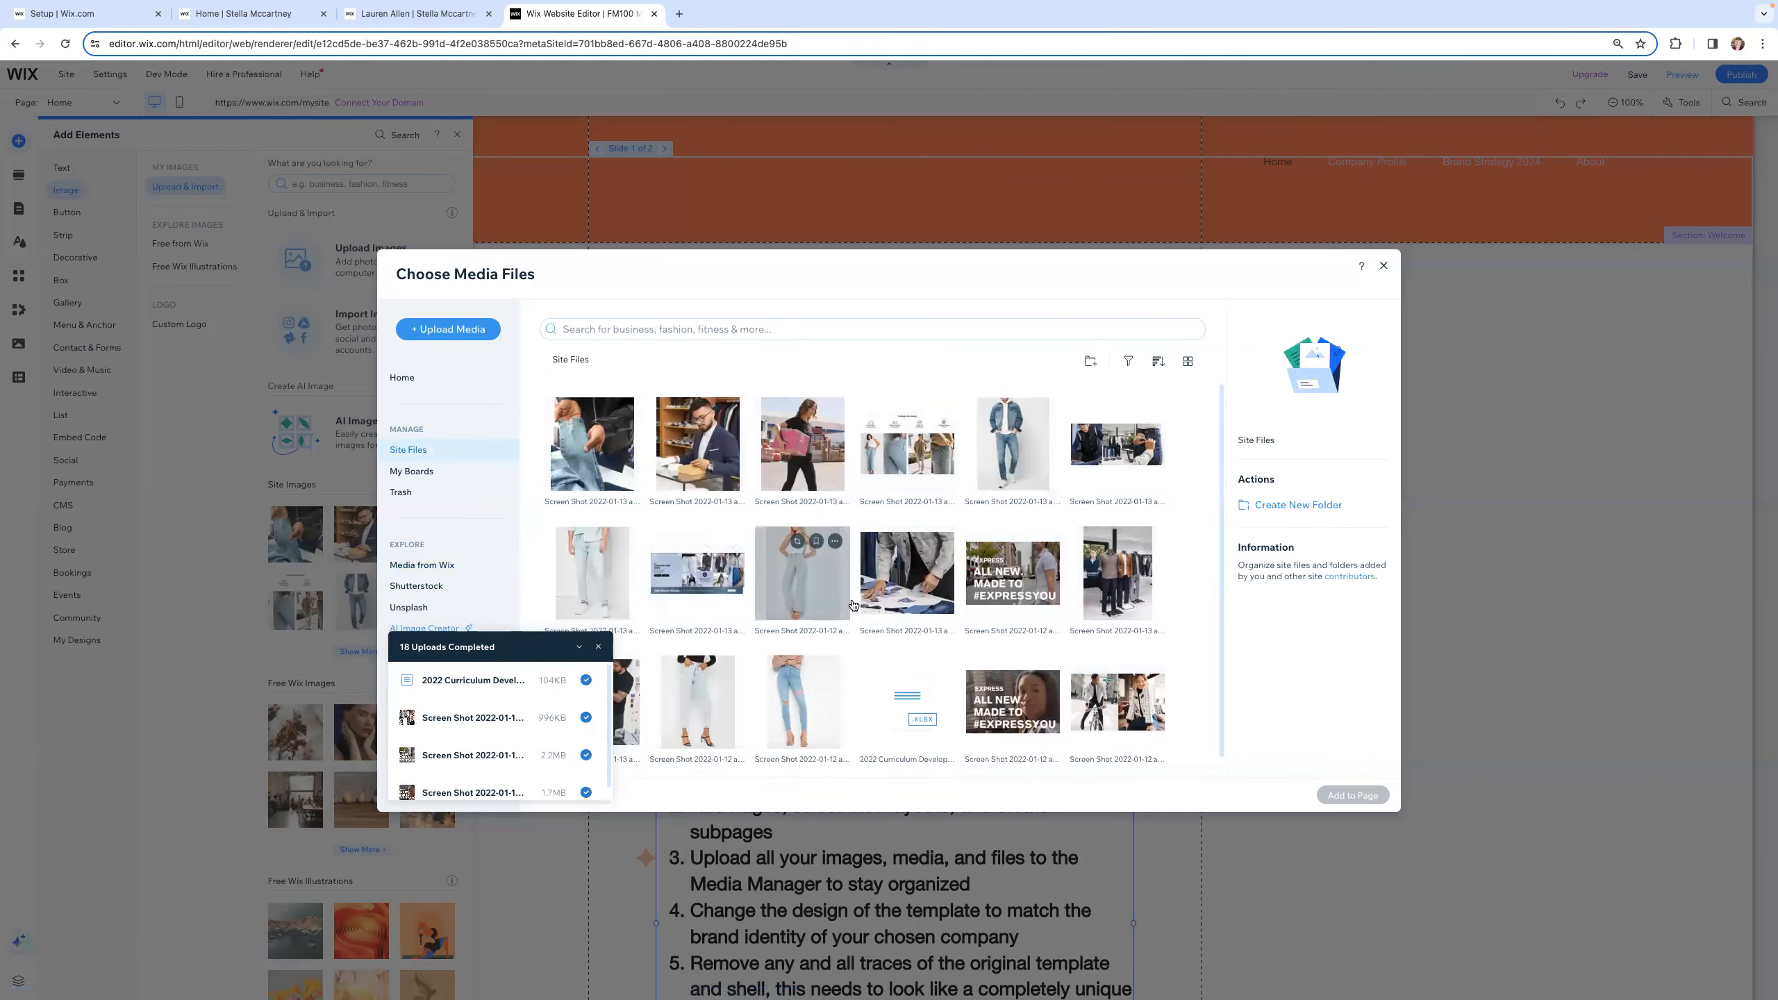
pyautogui.scroll(-1, 1120, 599)
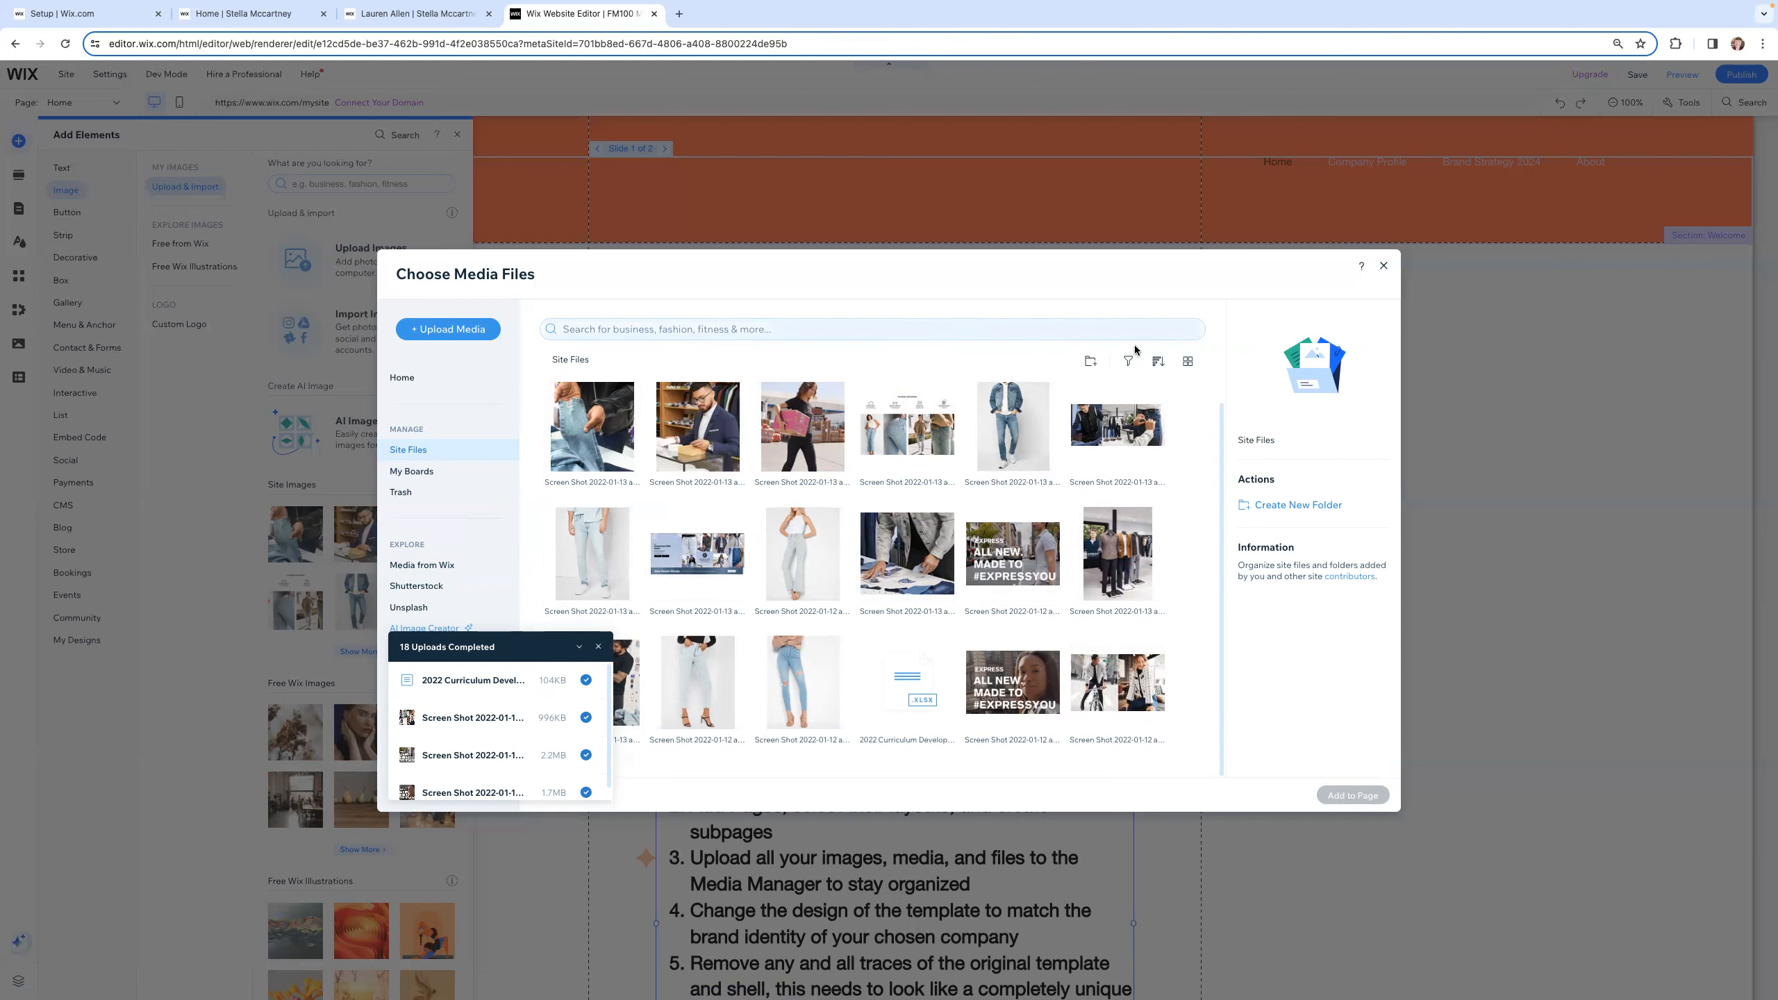
pyautogui.click(1385, 268)
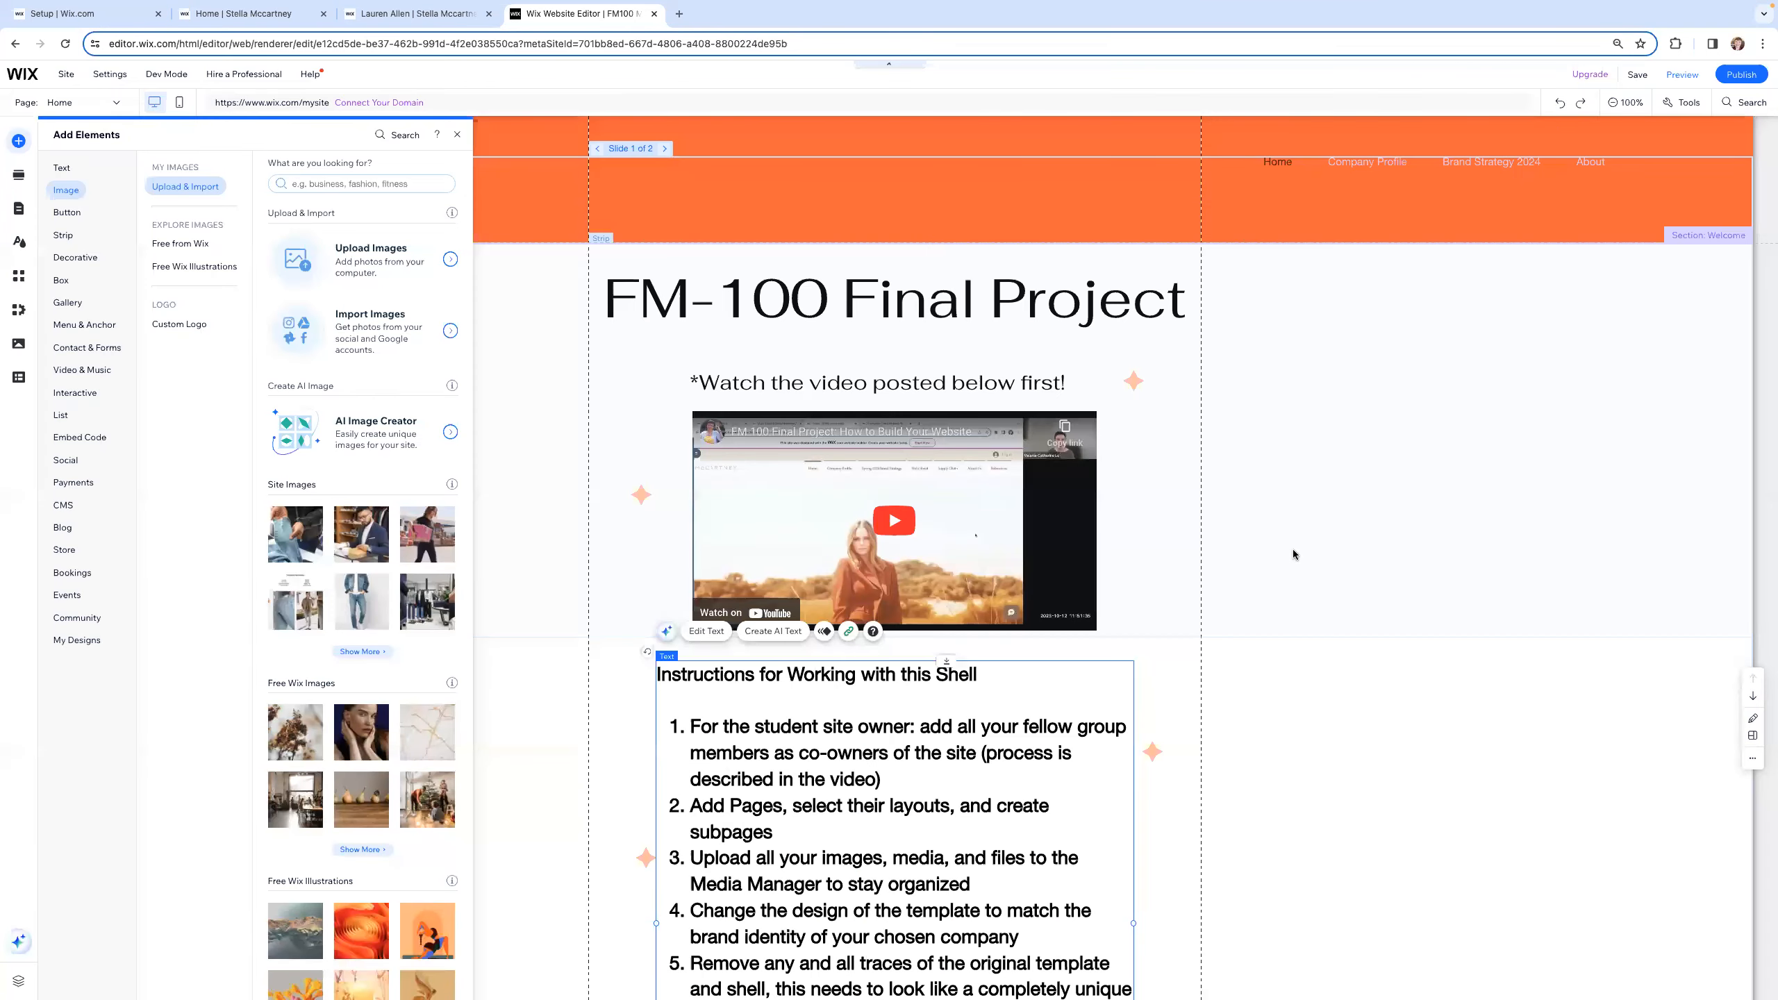
# Step: Review the Home page's Instructions for Working with this Shell and close the choice of elements to add
pyautogui.scroll(-2, 1292, 549)
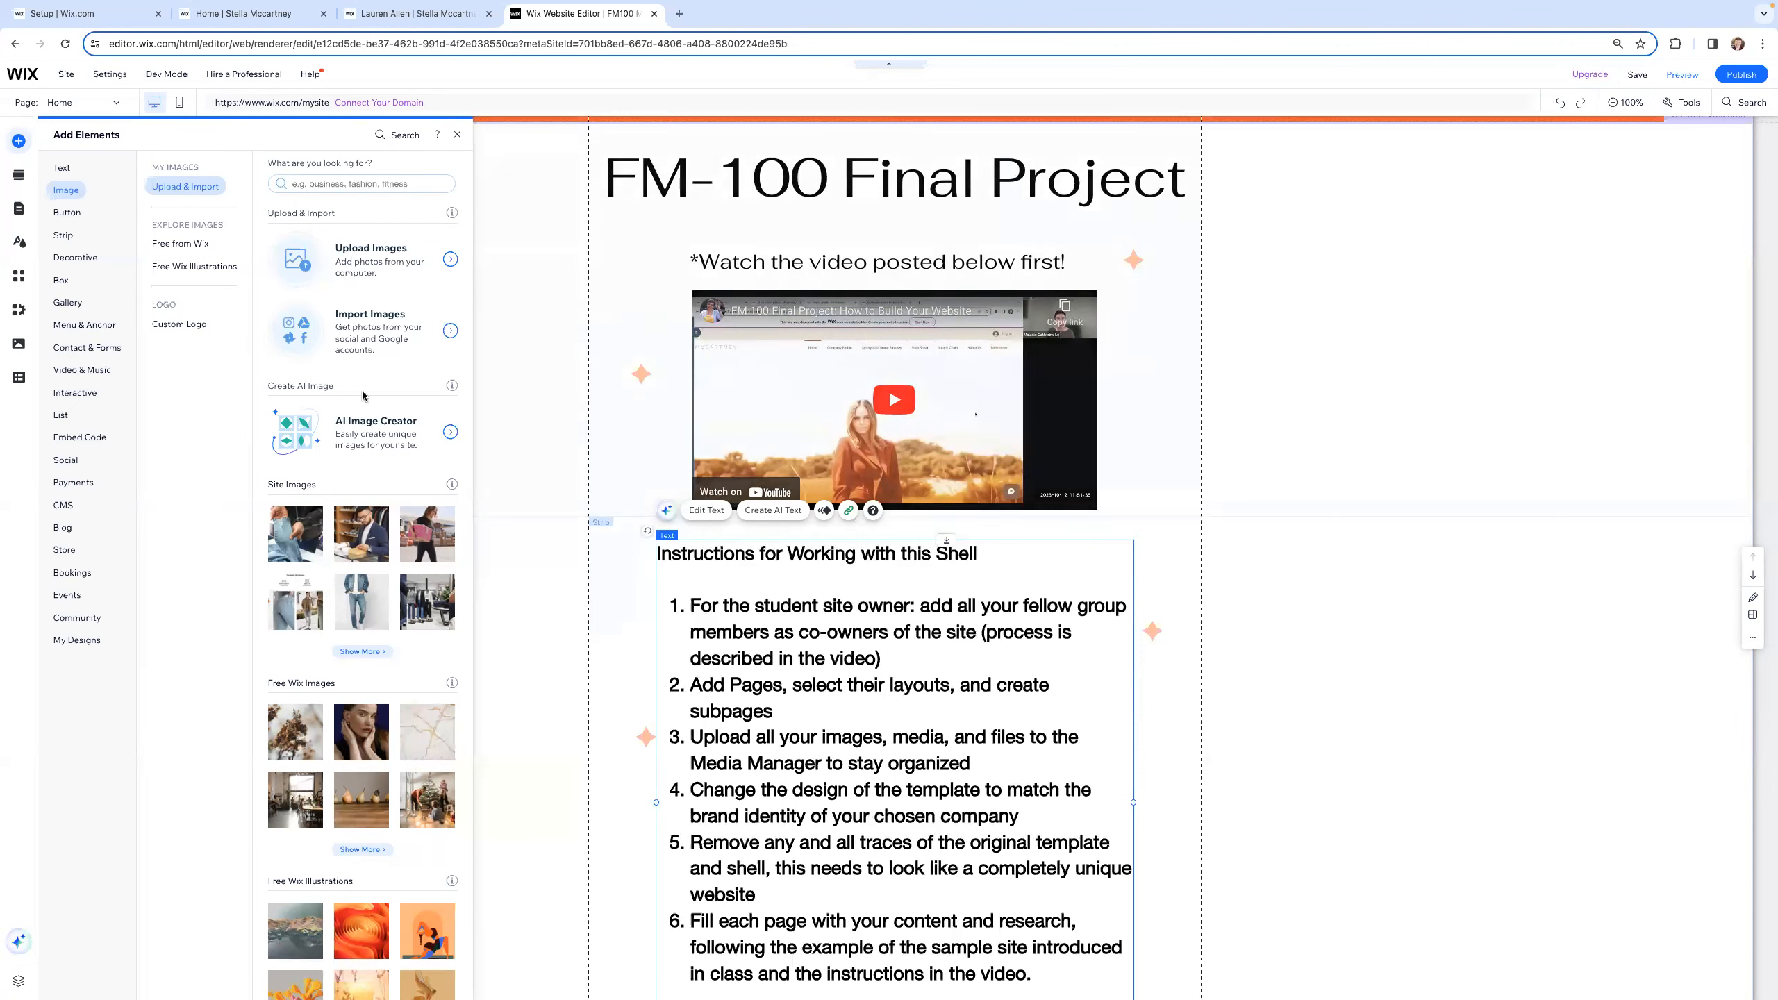
pyautogui.moveTo(351, 577)
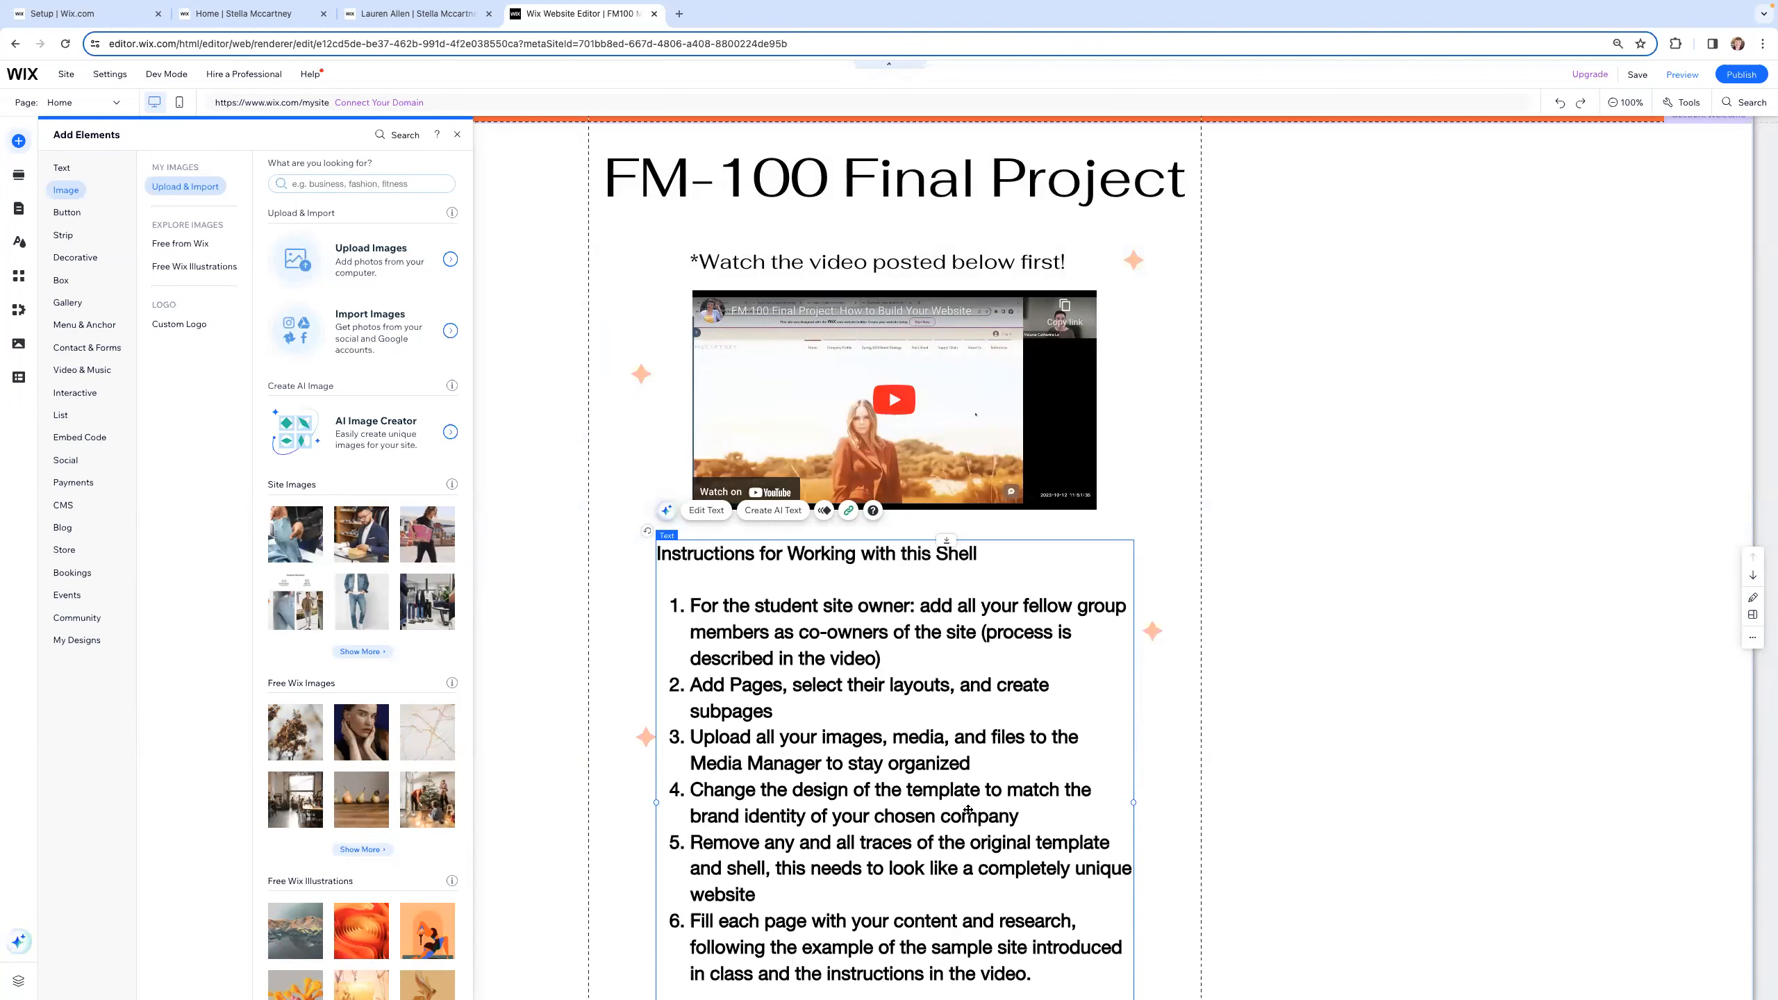
pyautogui.scroll(-3, 971, 807)
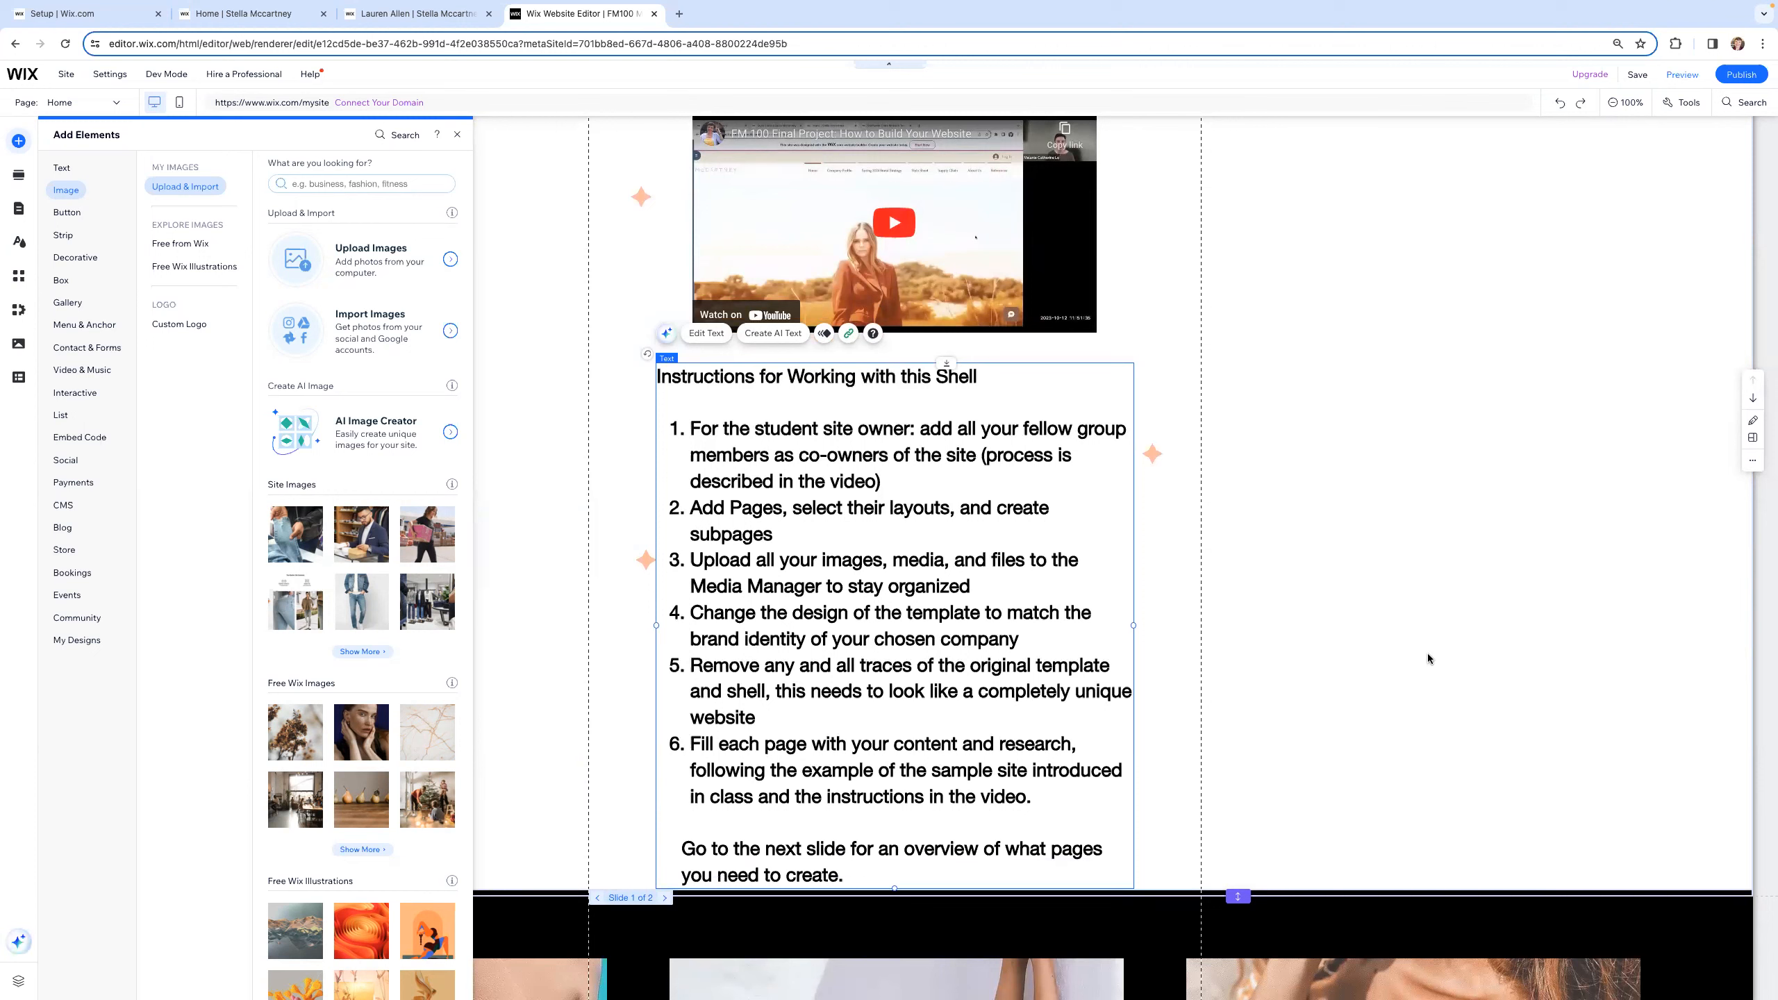
pyautogui.click(1419, 581)
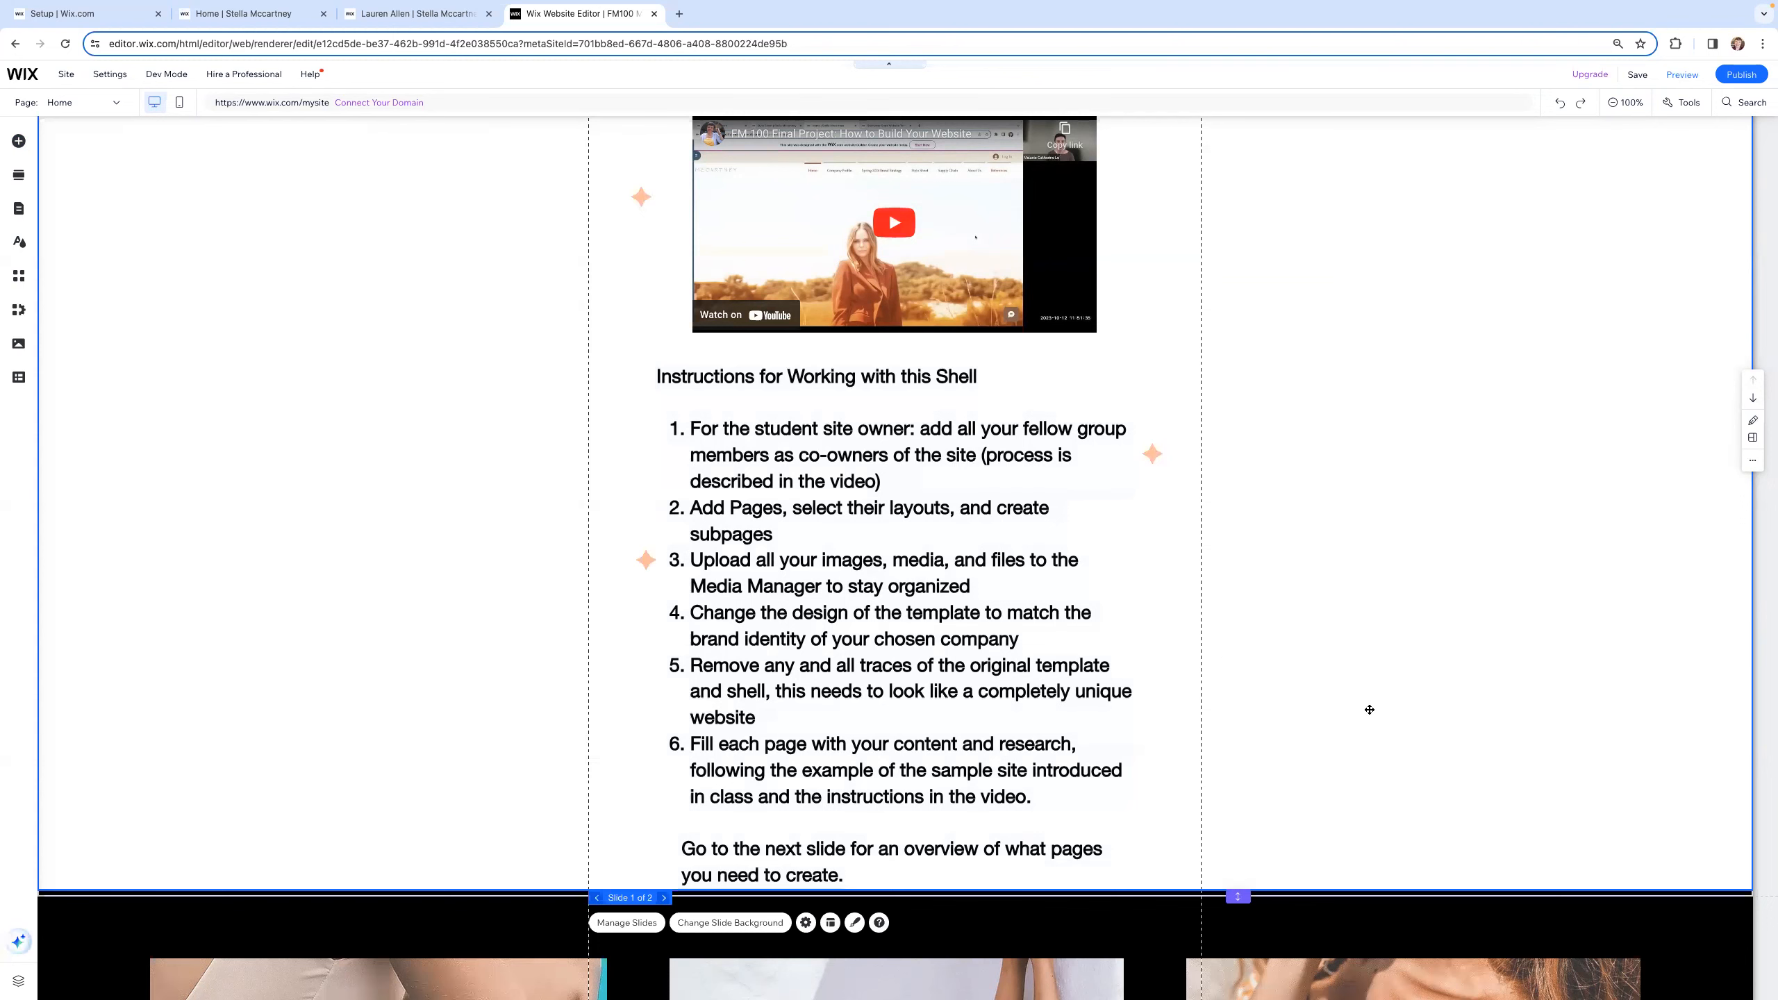
pyautogui.scroll(4, 1372, 690)
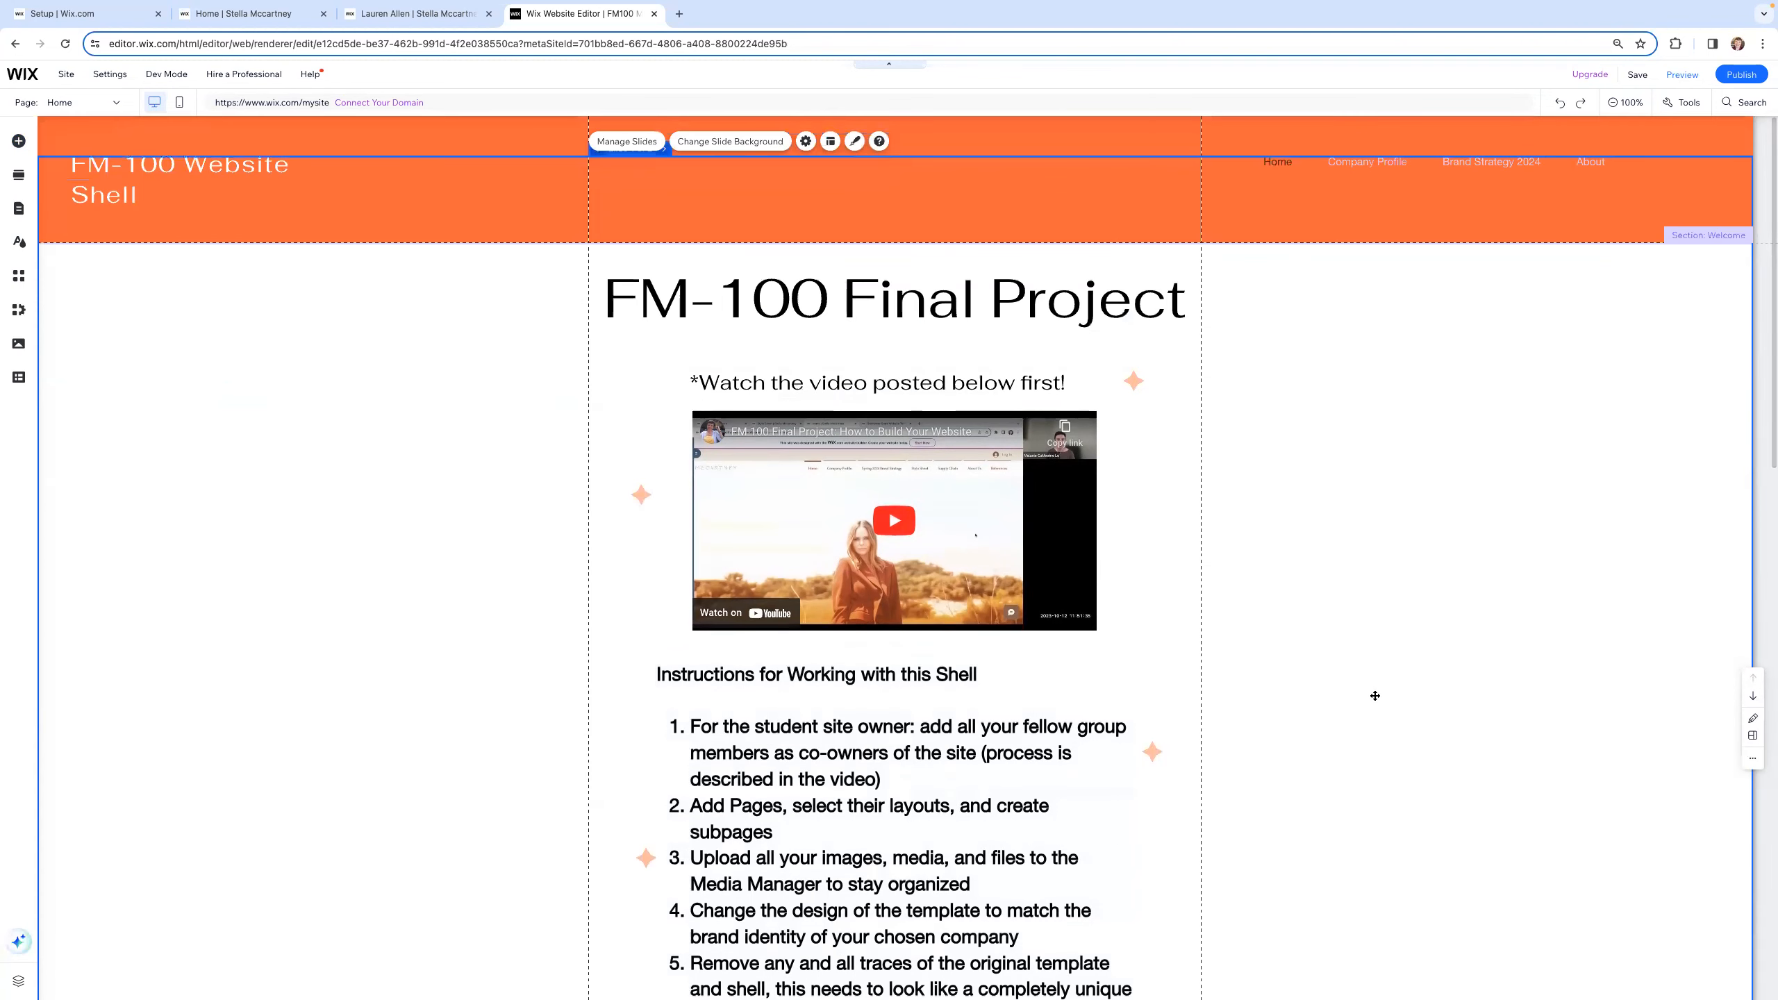
# Step: Open the site design settings and show the themes available for the site
pyautogui.click(25, 248)
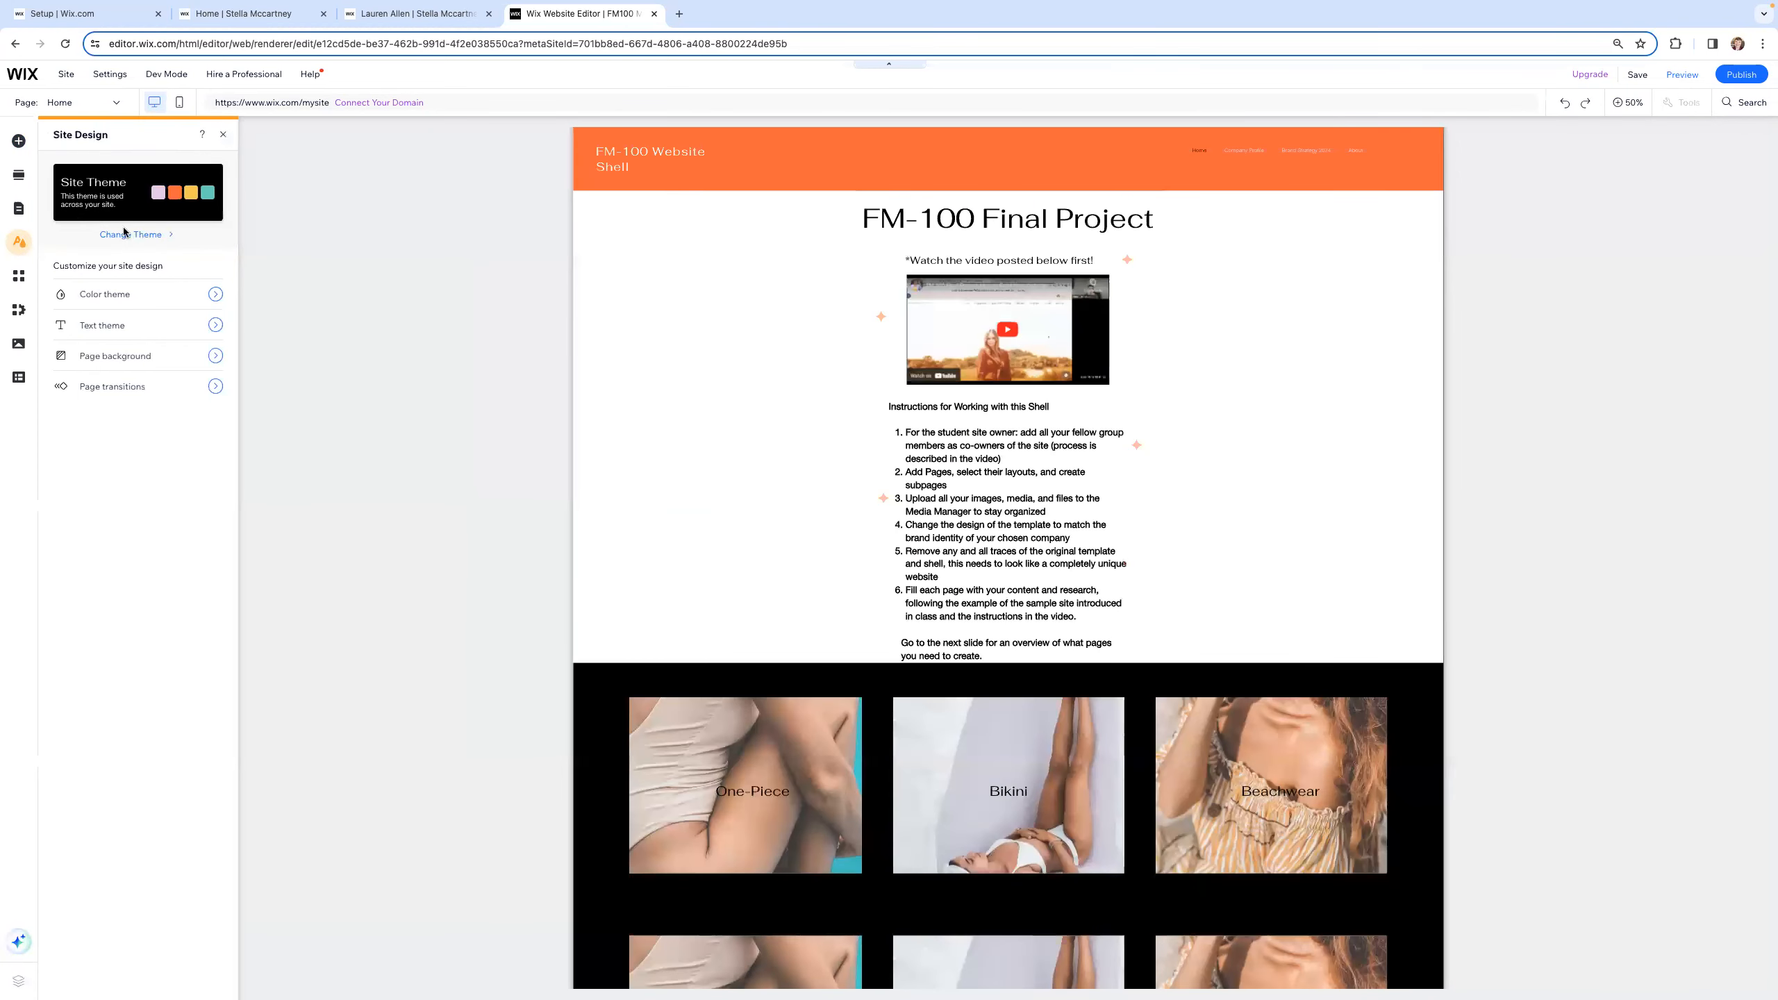
pyautogui.click(123, 235)
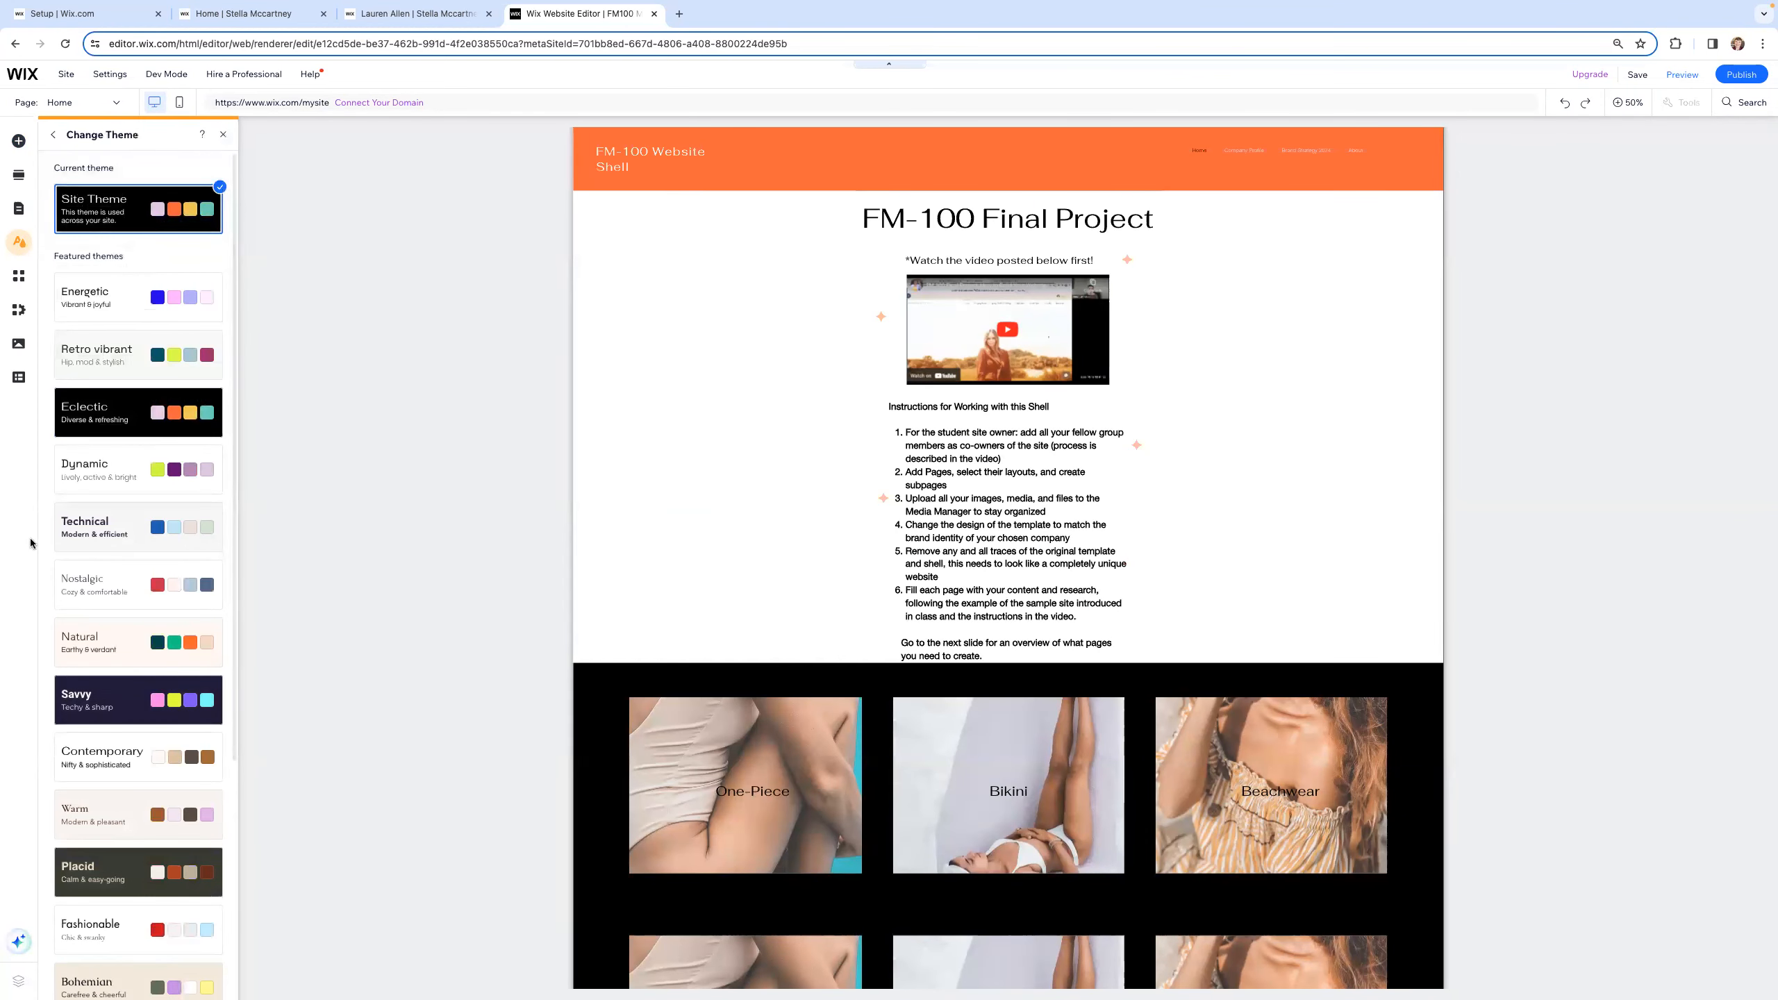
# Step: Apply the Fashionable theme to the site, review it on the Home page and close the theme choices
pyautogui.scroll(-4, 98, 561)
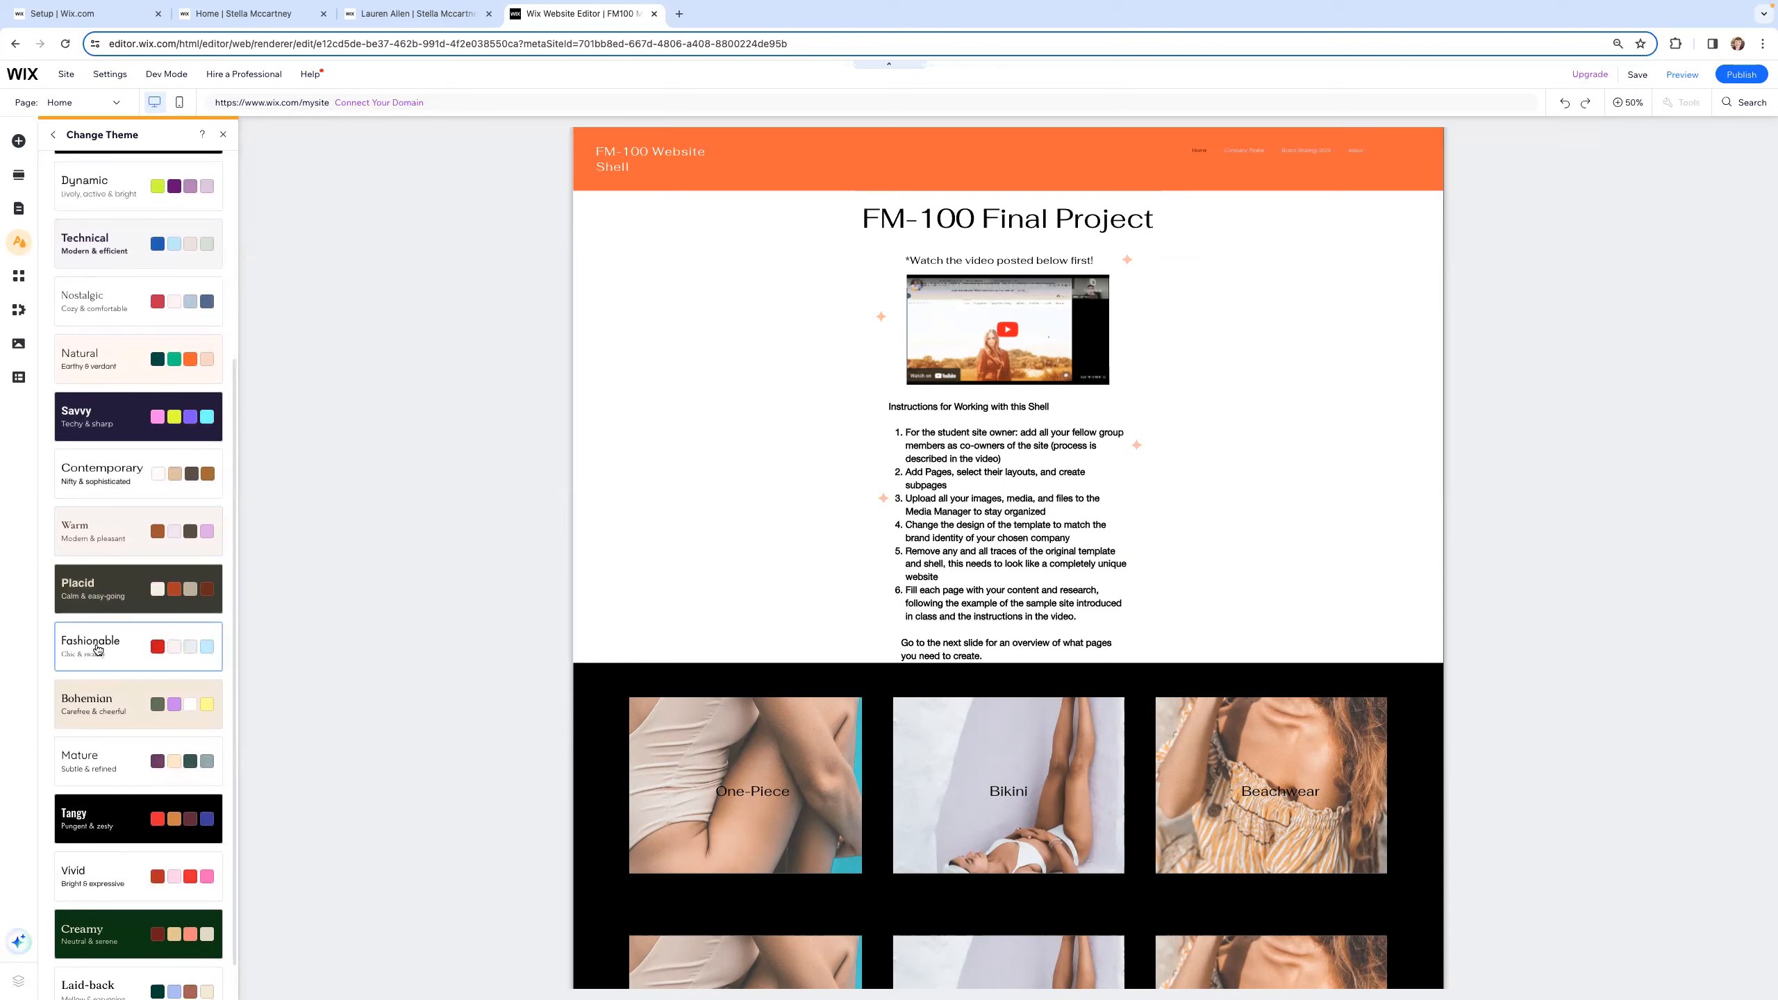
pyautogui.click(97, 649)
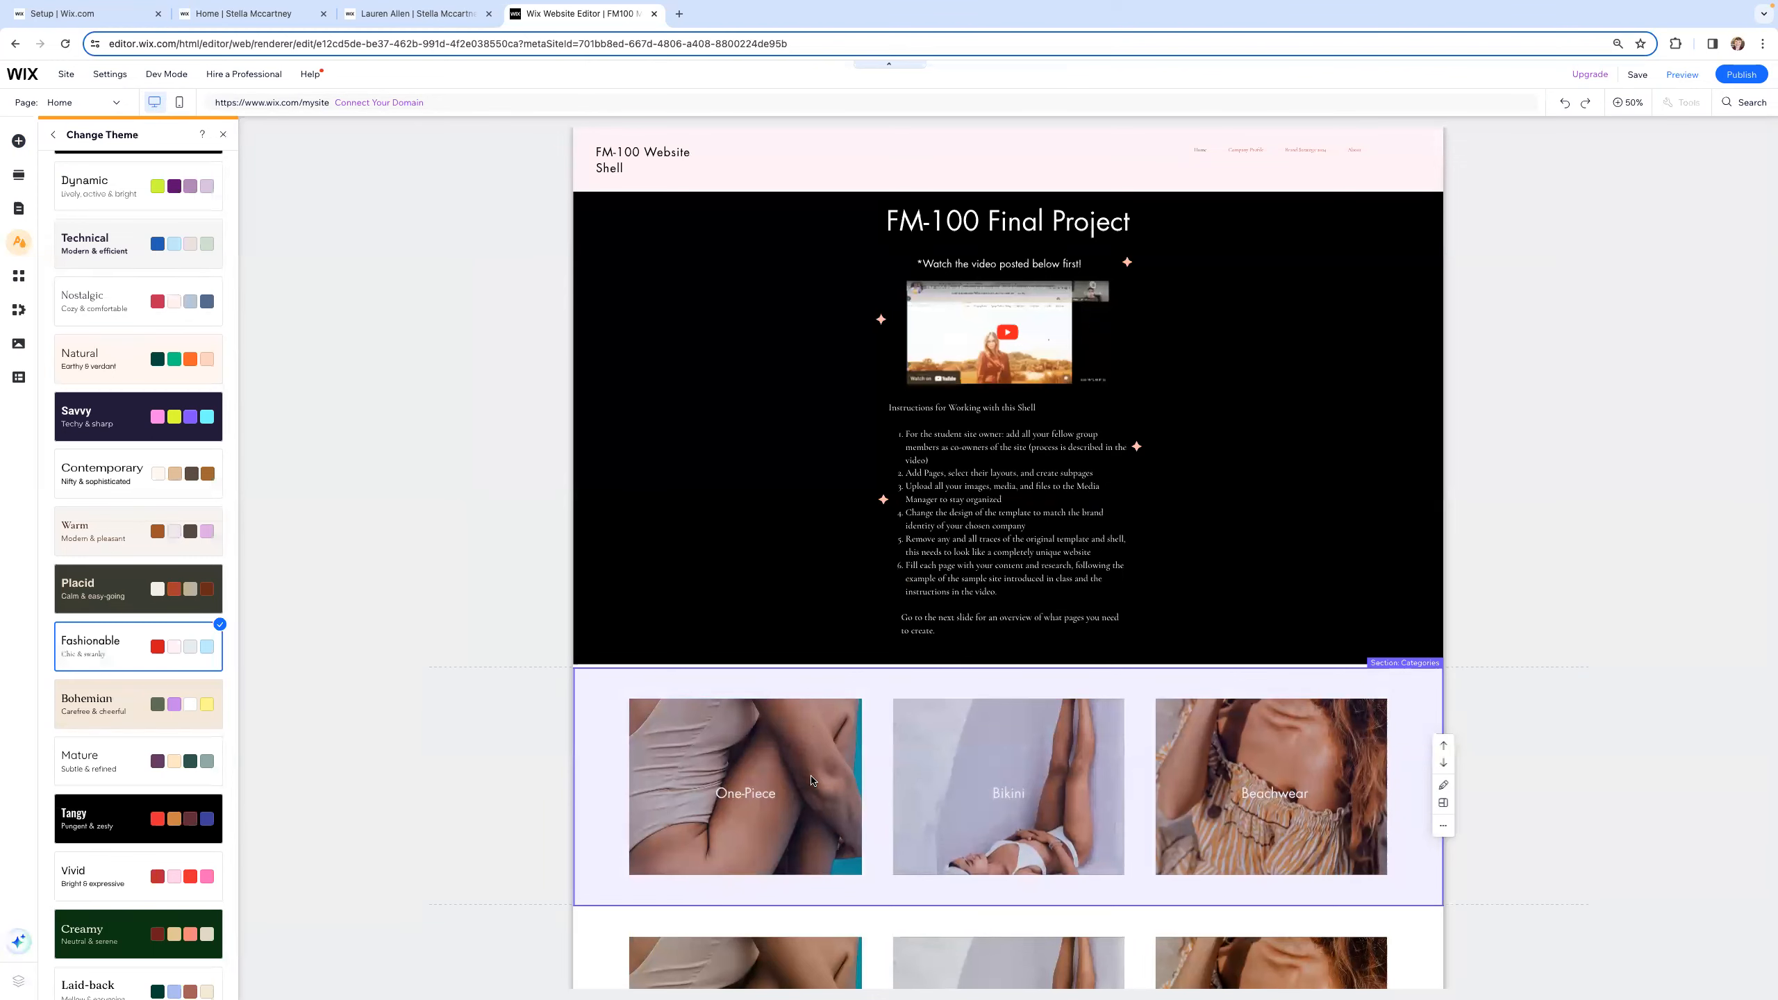
pyautogui.scroll(-3, 812, 781)
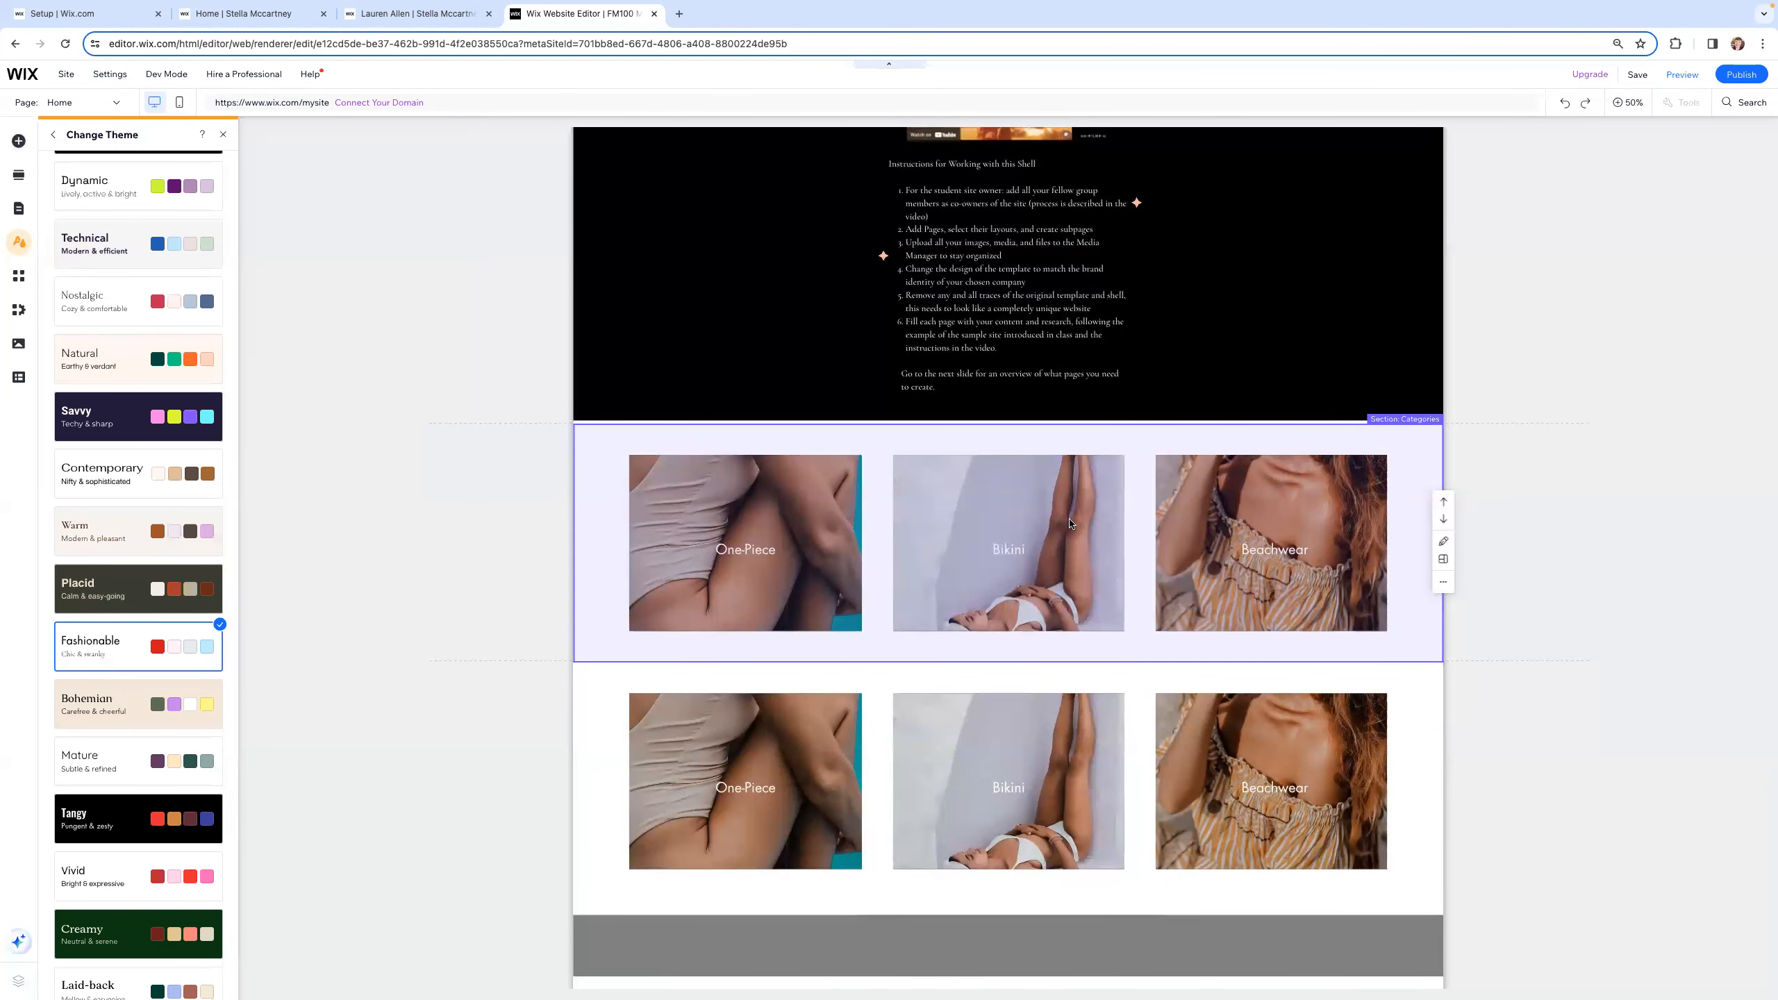
pyautogui.click(820, 442)
pyautogui.scroll(-1, 1369, 583)
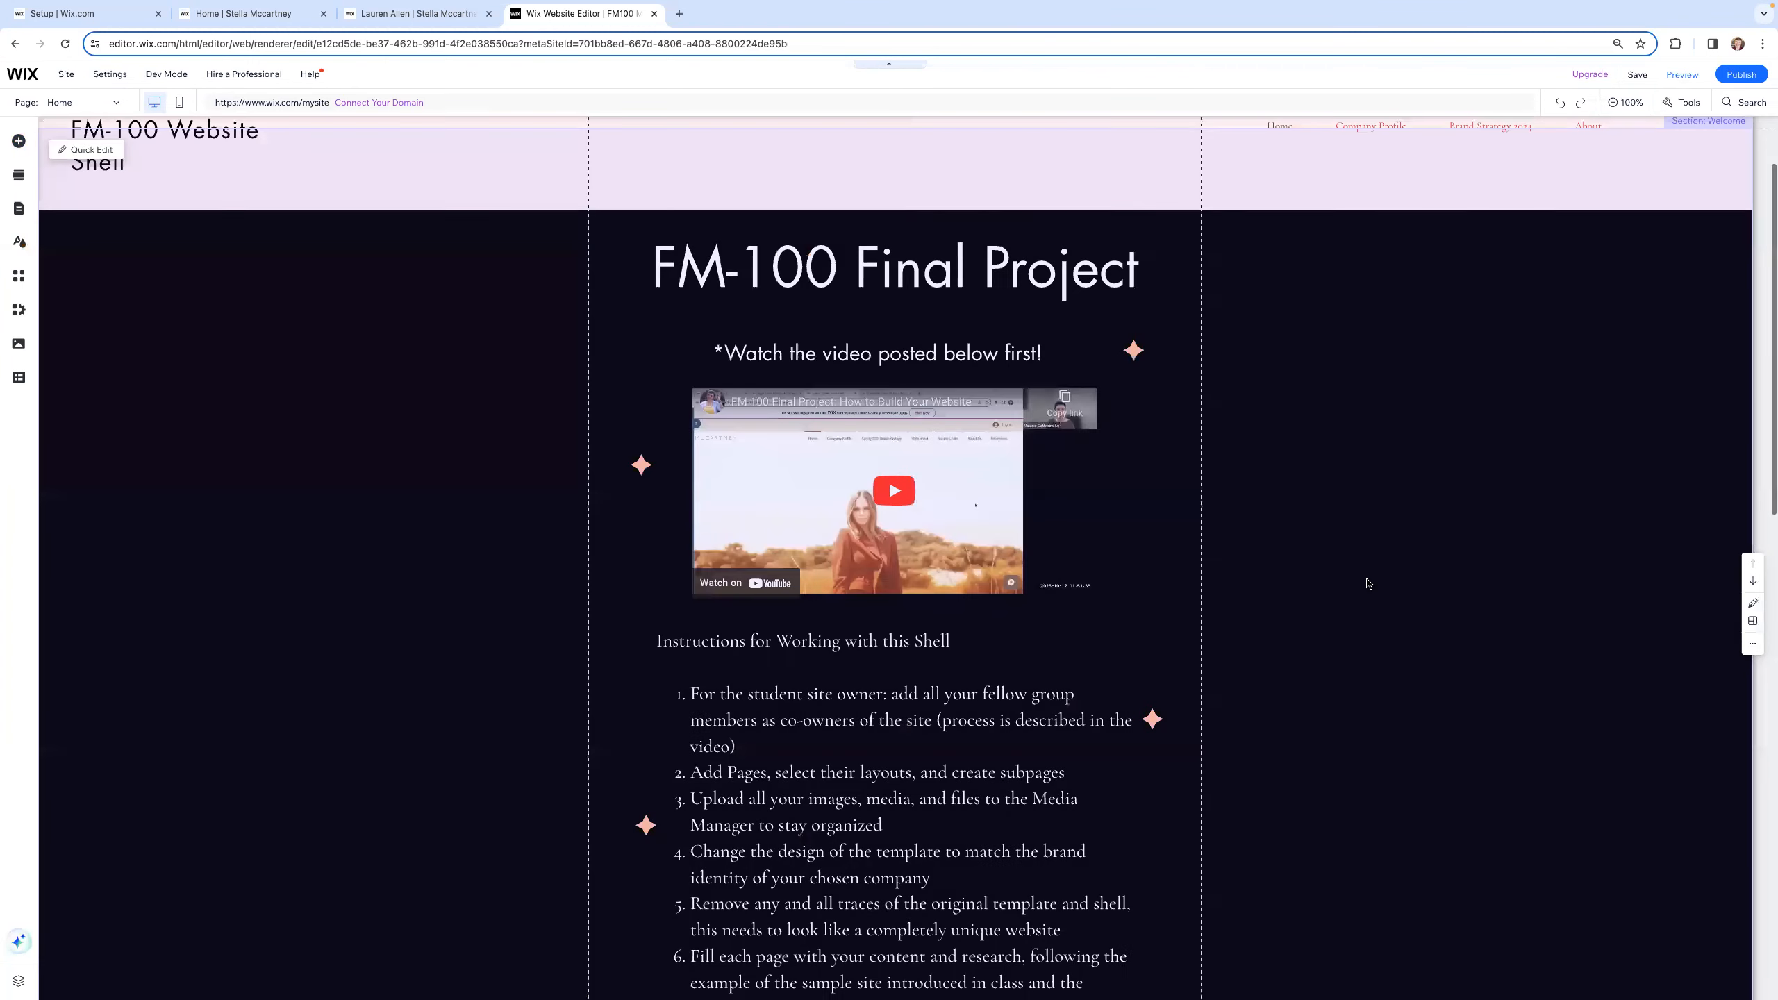
# Step: Compare the Home page's category image strips with the page-link images on the Stella McCartney sample site's home page
pyautogui.scroll(-20, 1366, 569)
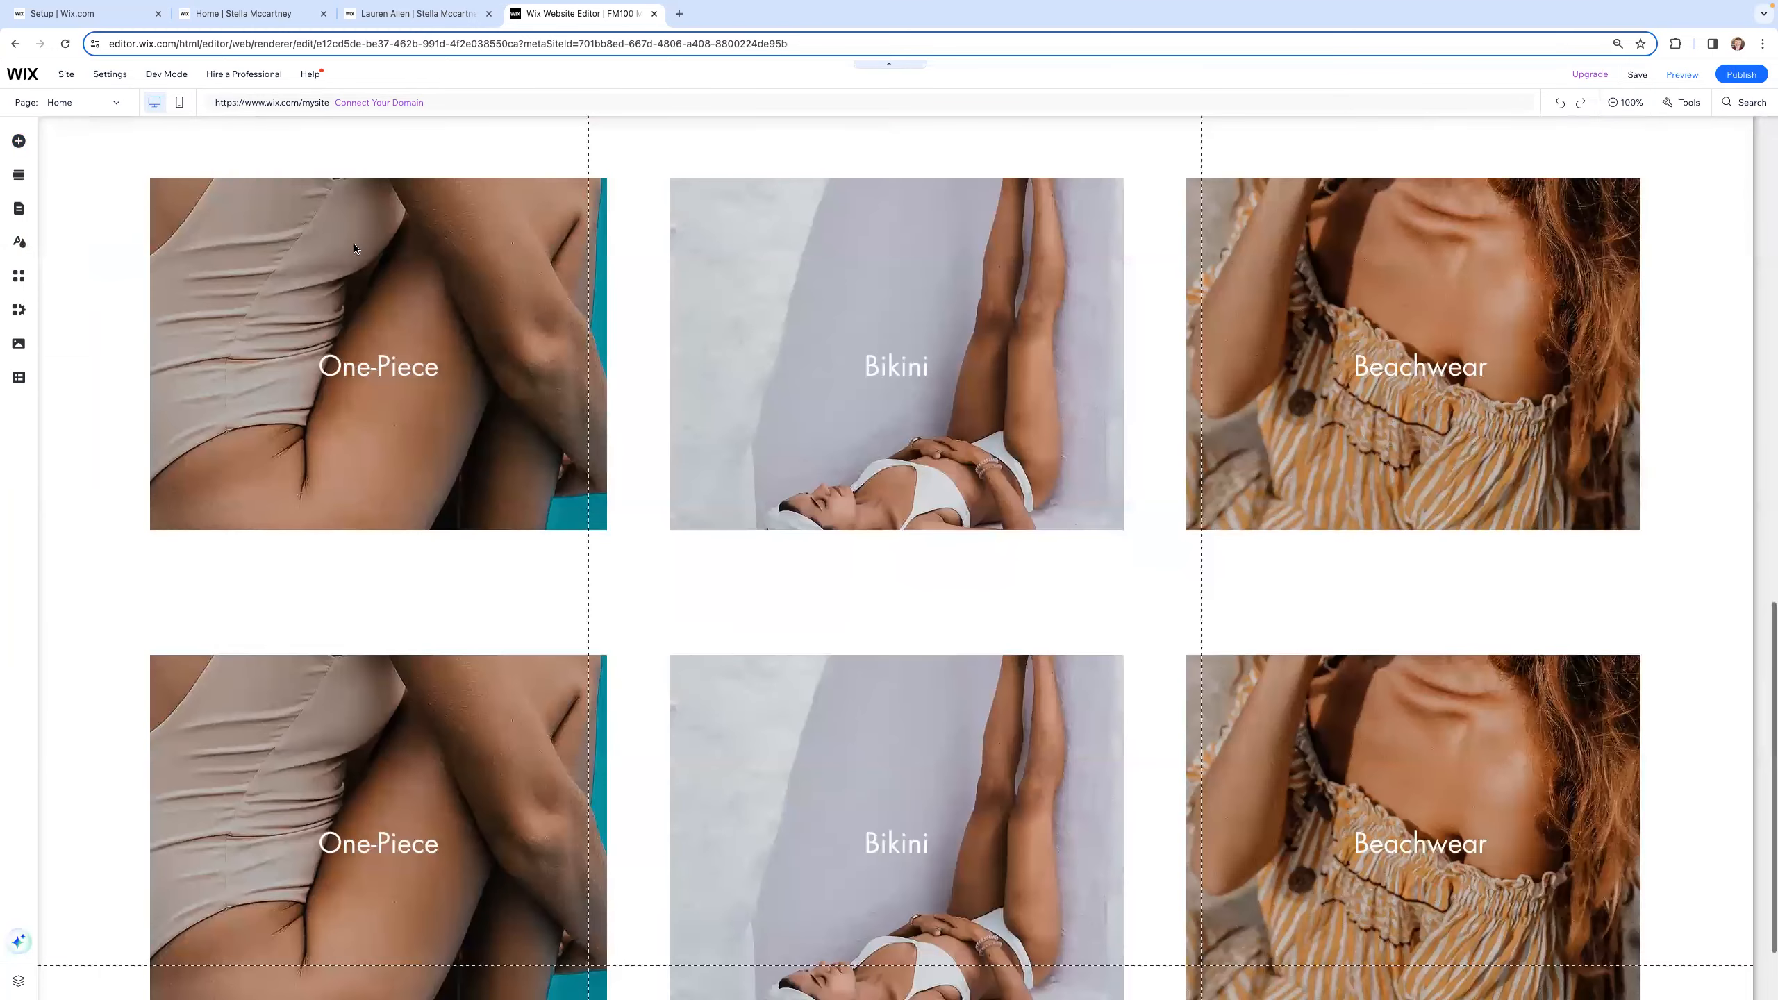
pyautogui.scroll(4, 415, 325)
pyautogui.click(500, 293)
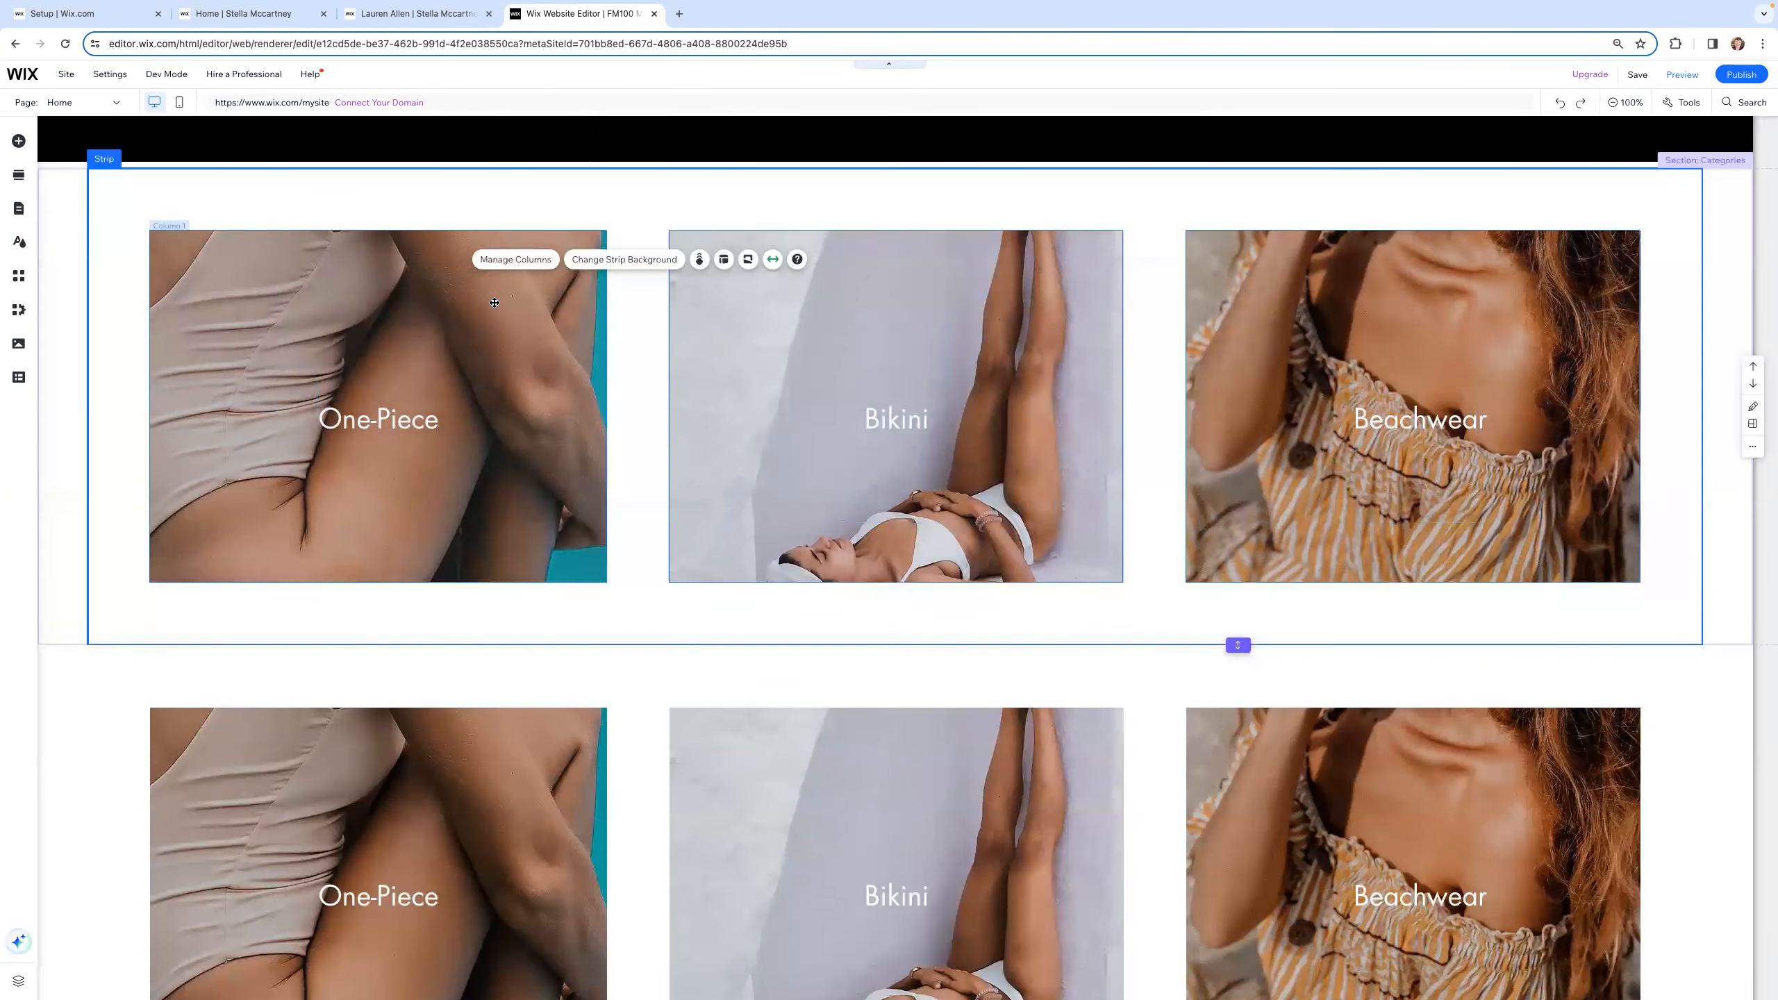
pyautogui.click(278, 20)
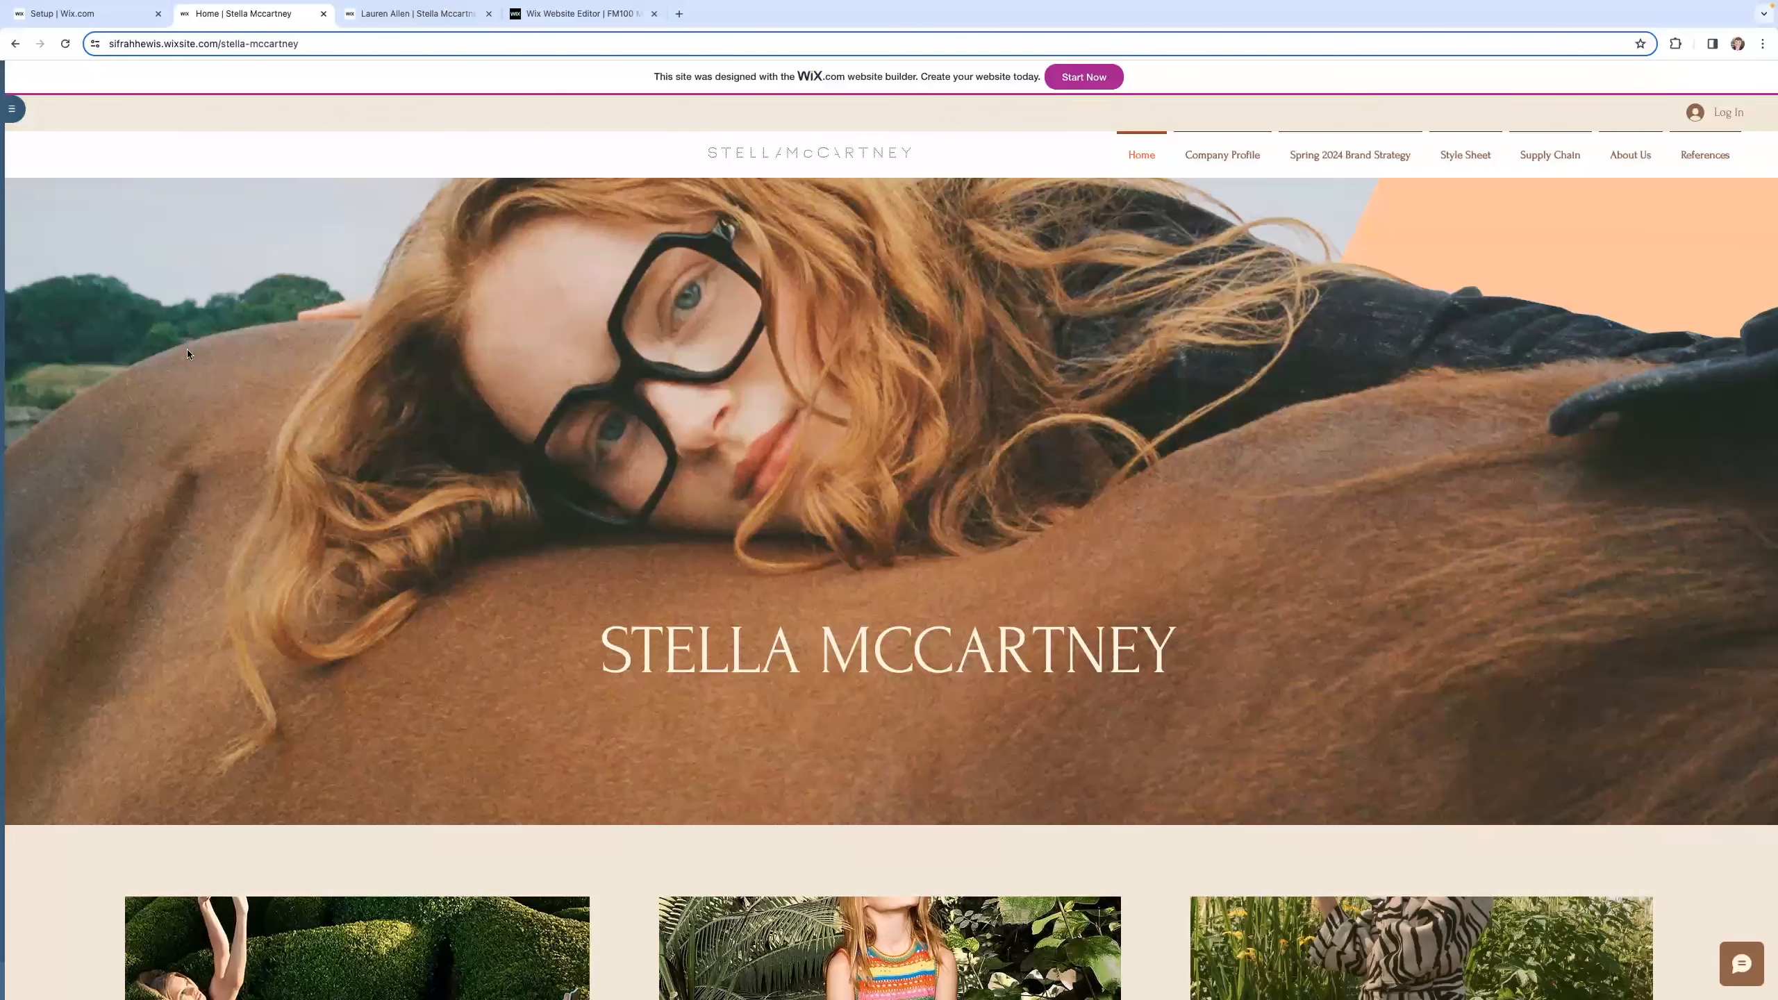
pyautogui.scroll(-5, 436, 378)
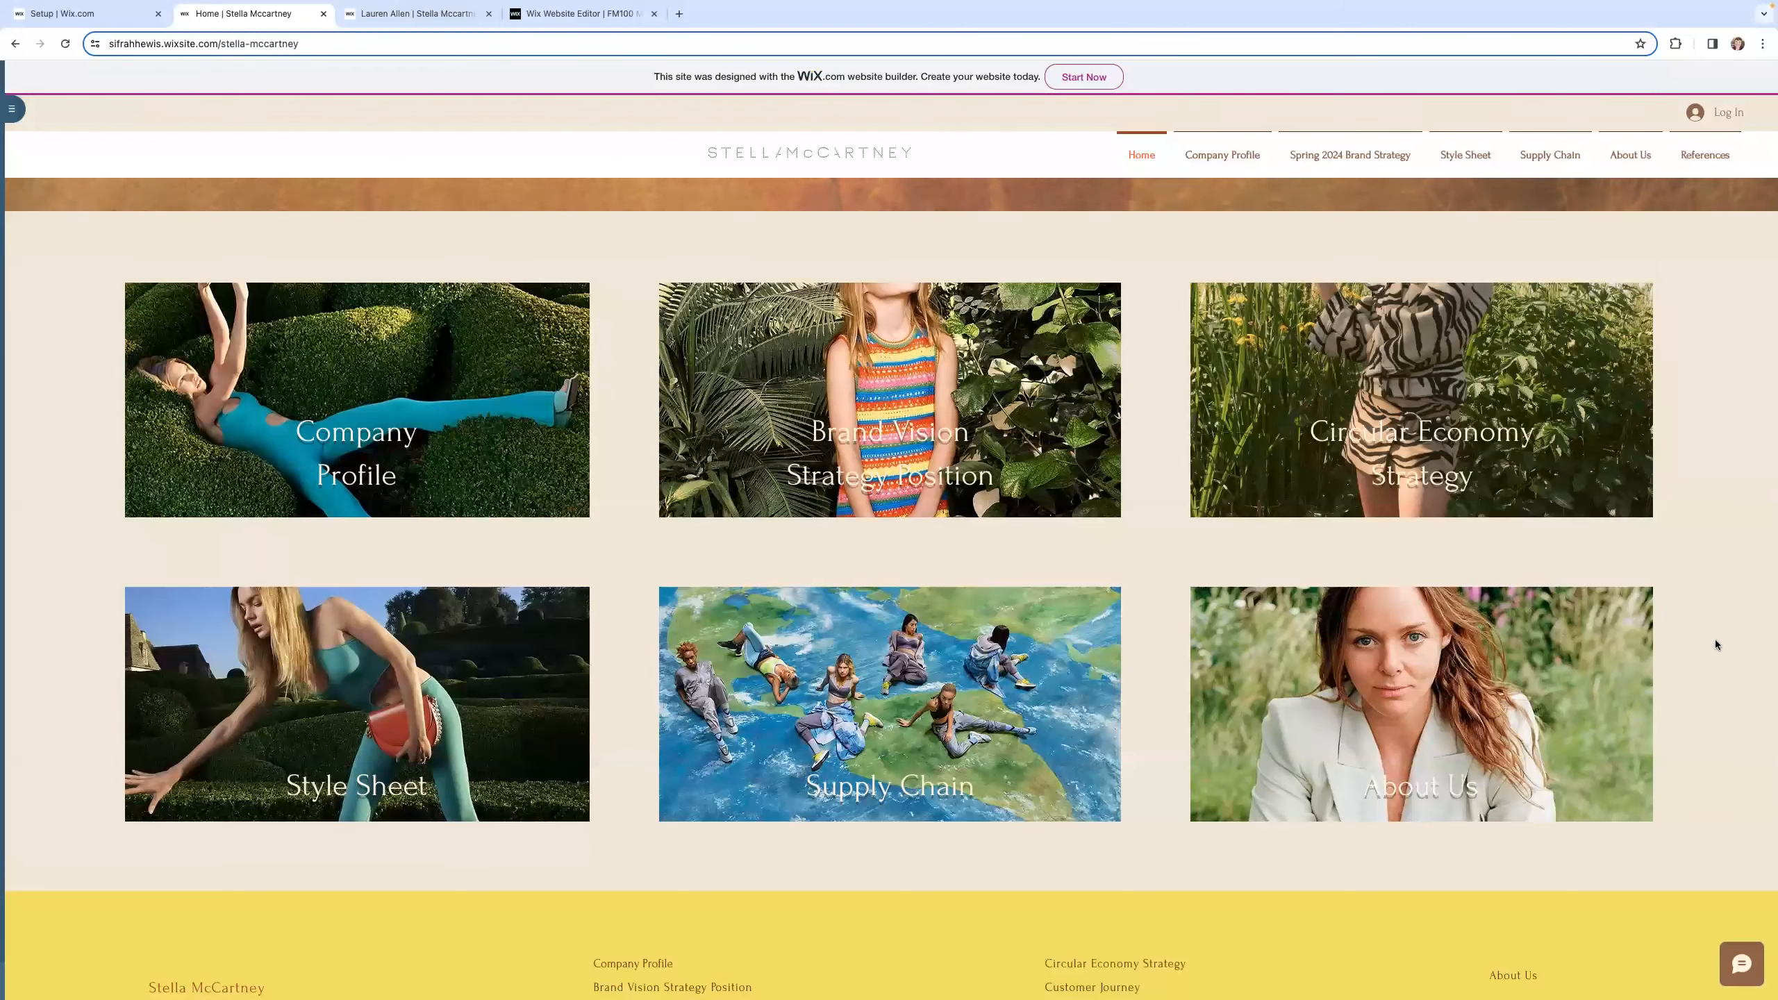
pyautogui.click(519, 17)
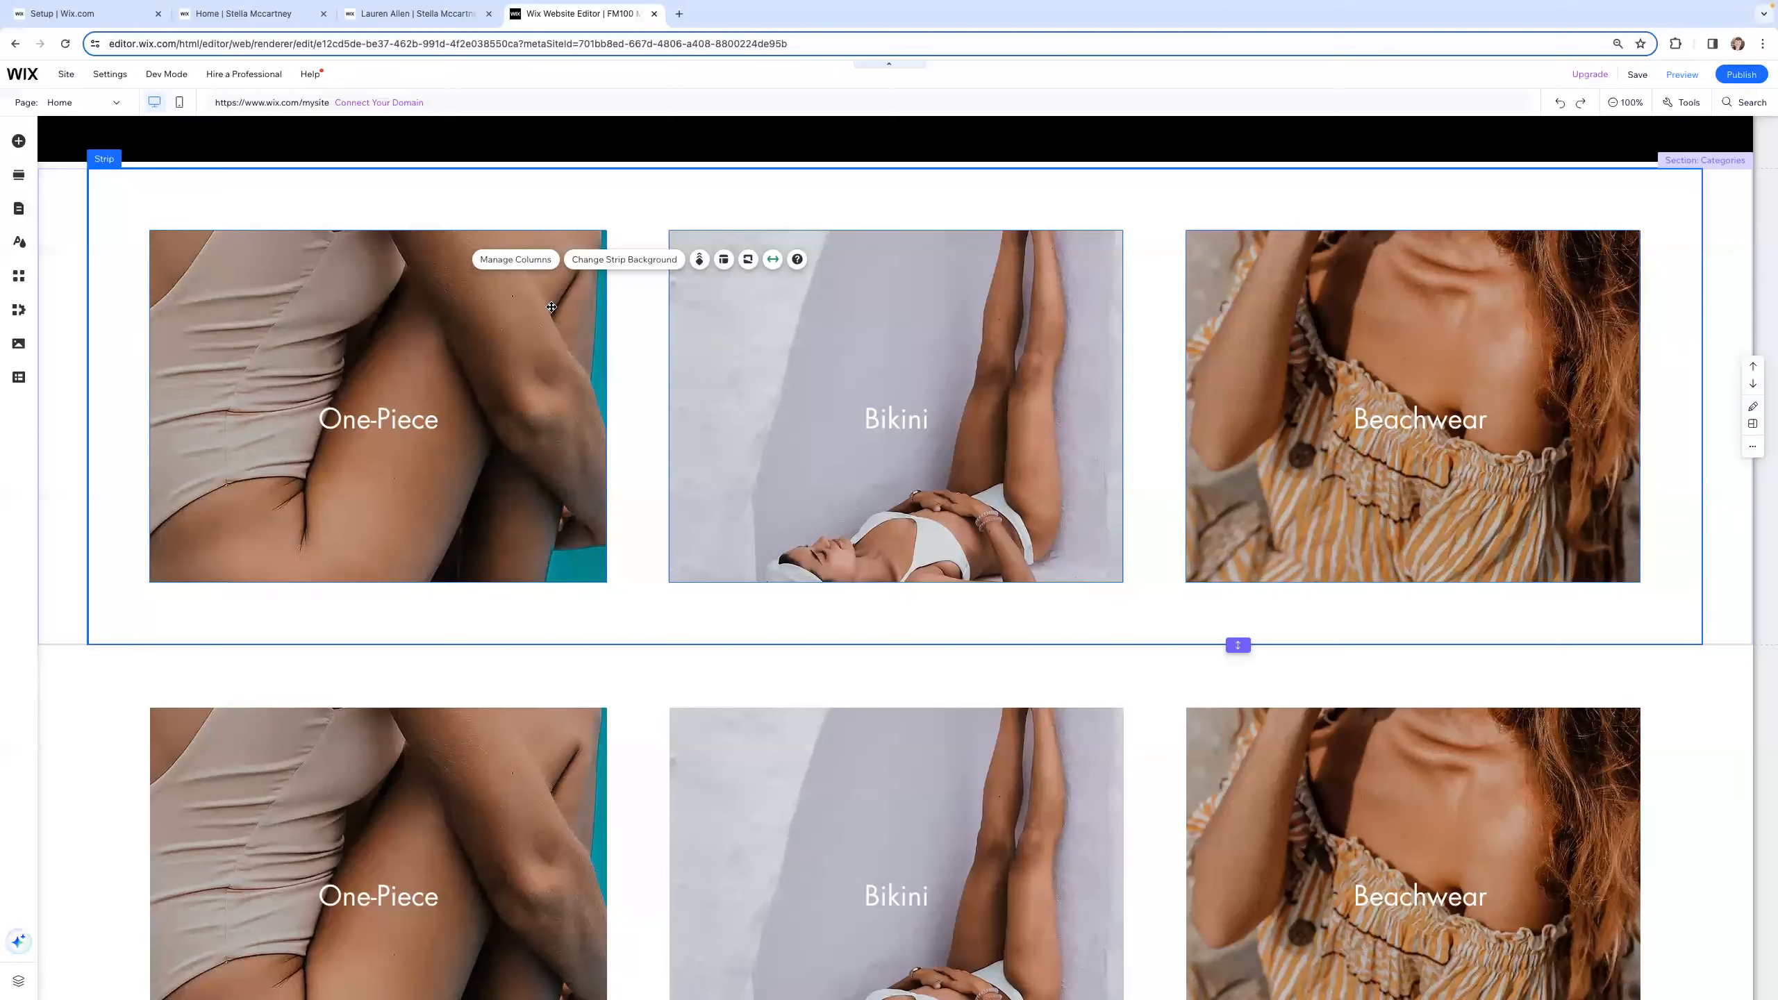
# Step: Set the section background of the upper Categories section to the pale blue theme color #E4EEF2
pyautogui.click(403, 349)
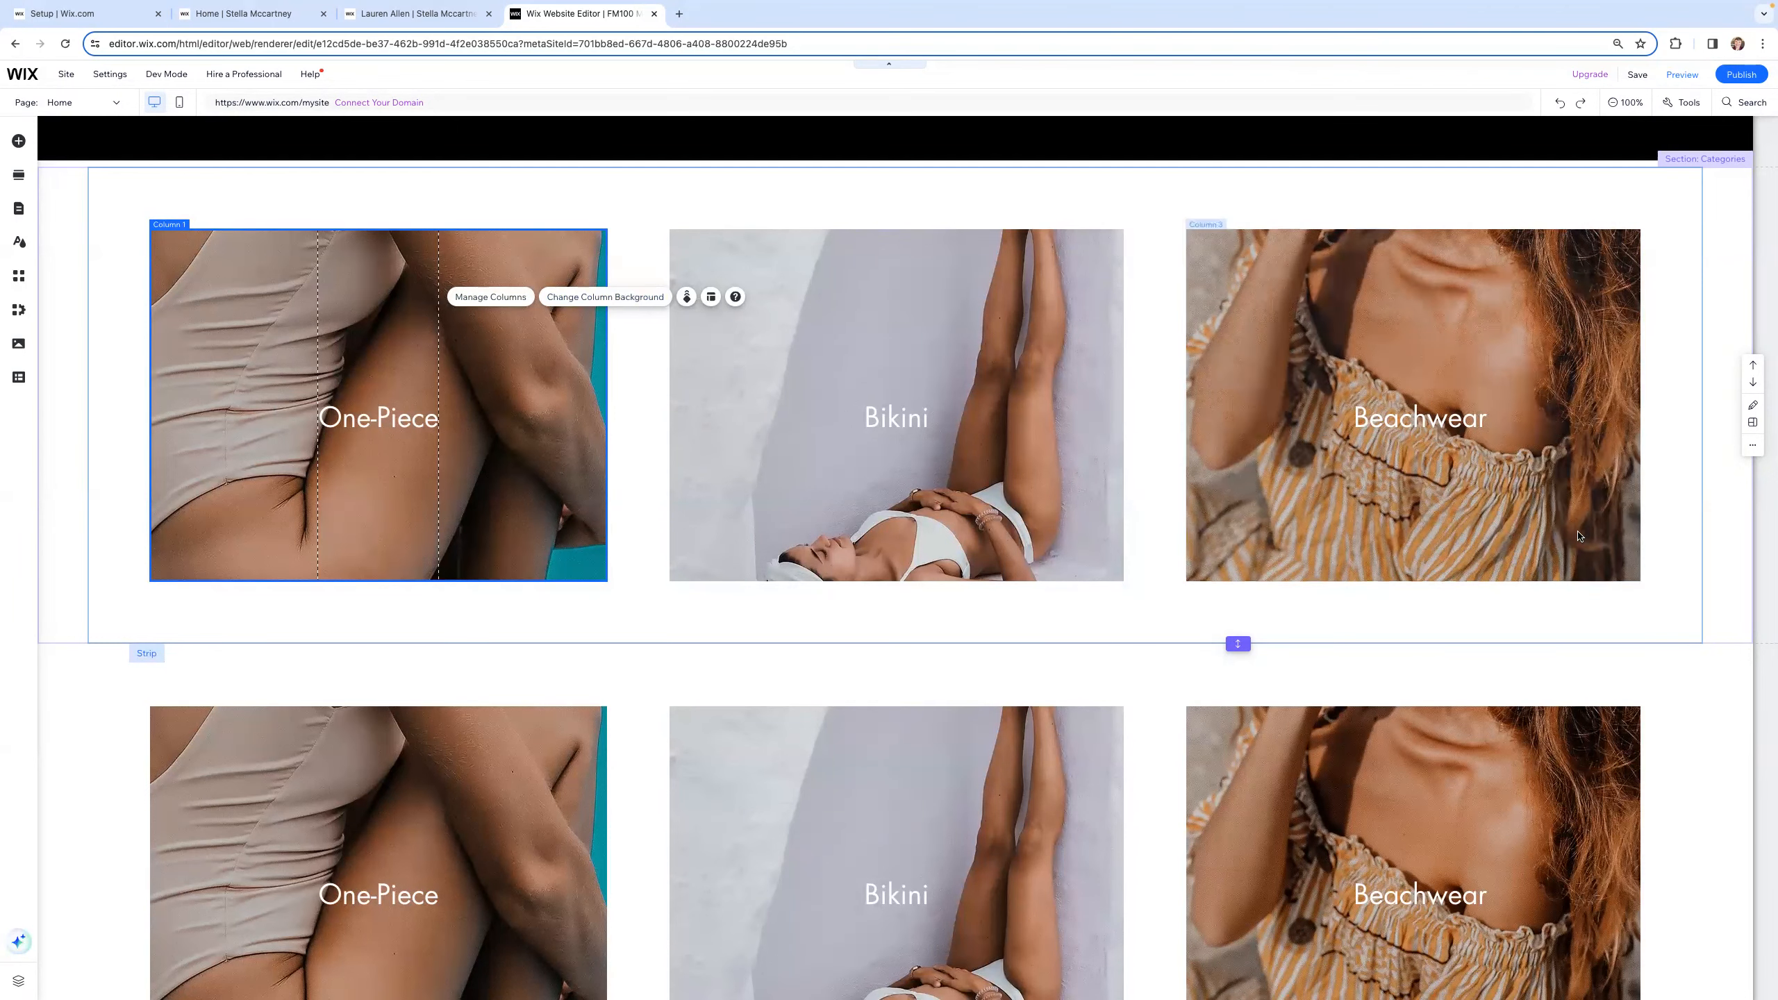
pyautogui.click(1754, 408)
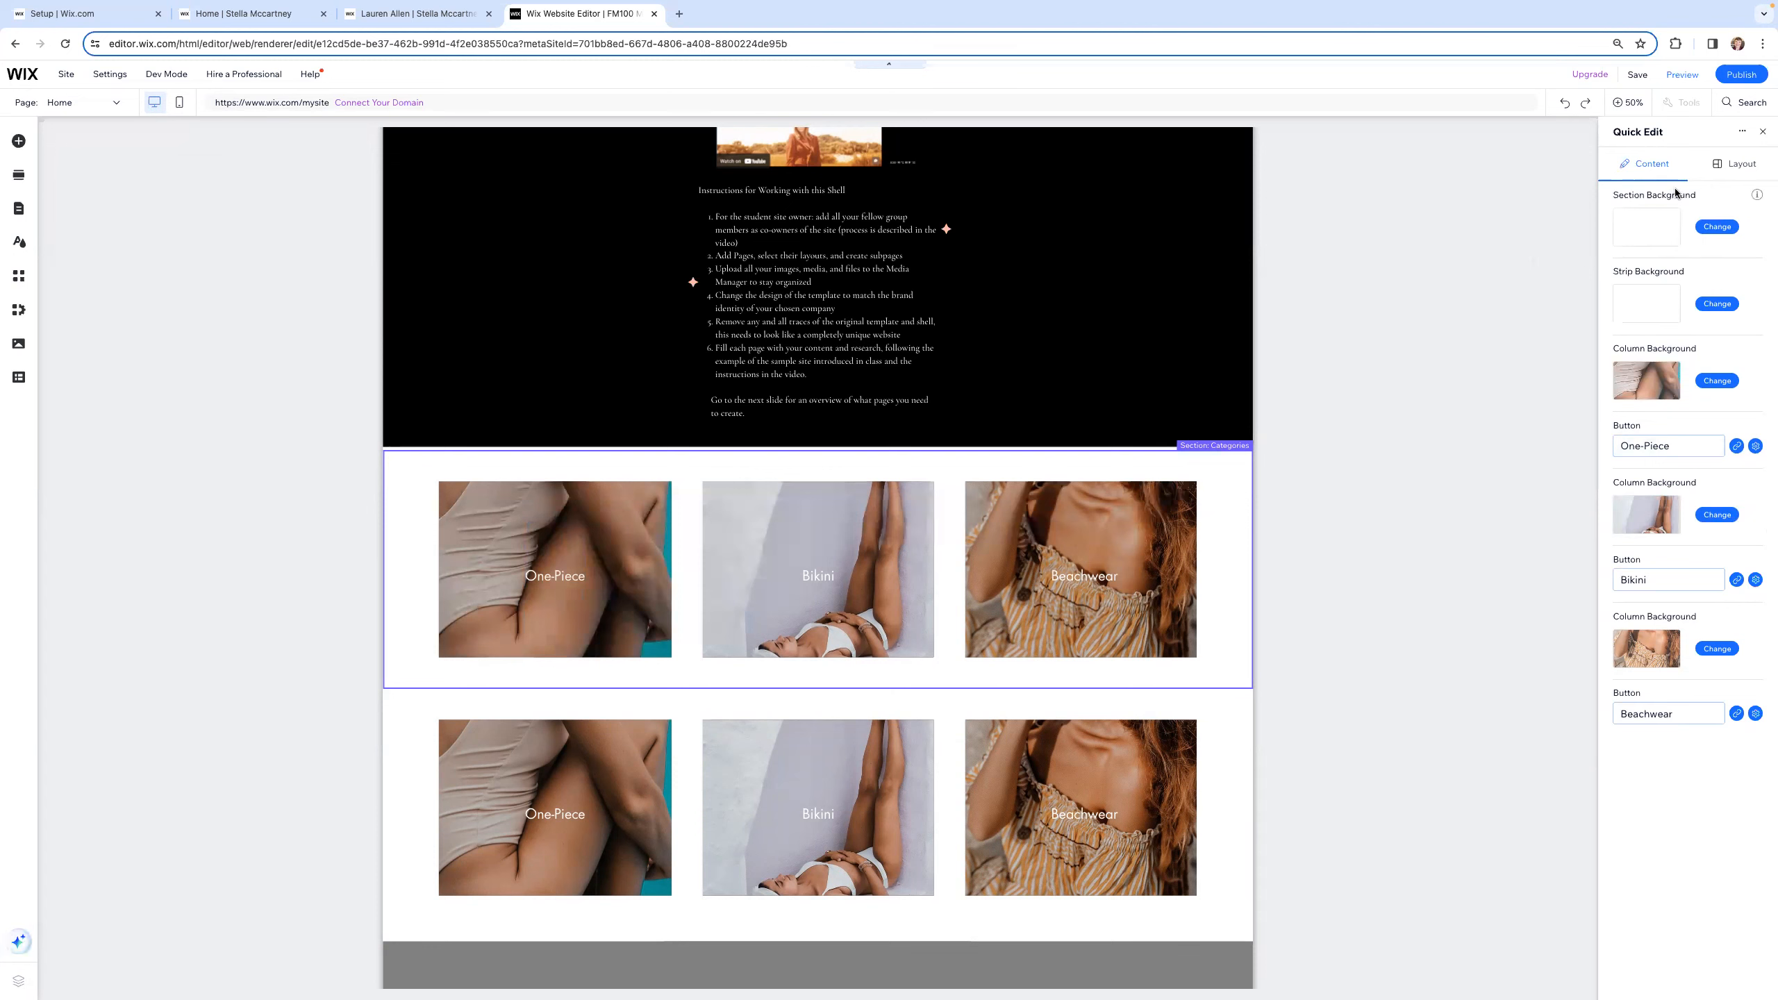
pyautogui.click(1717, 226)
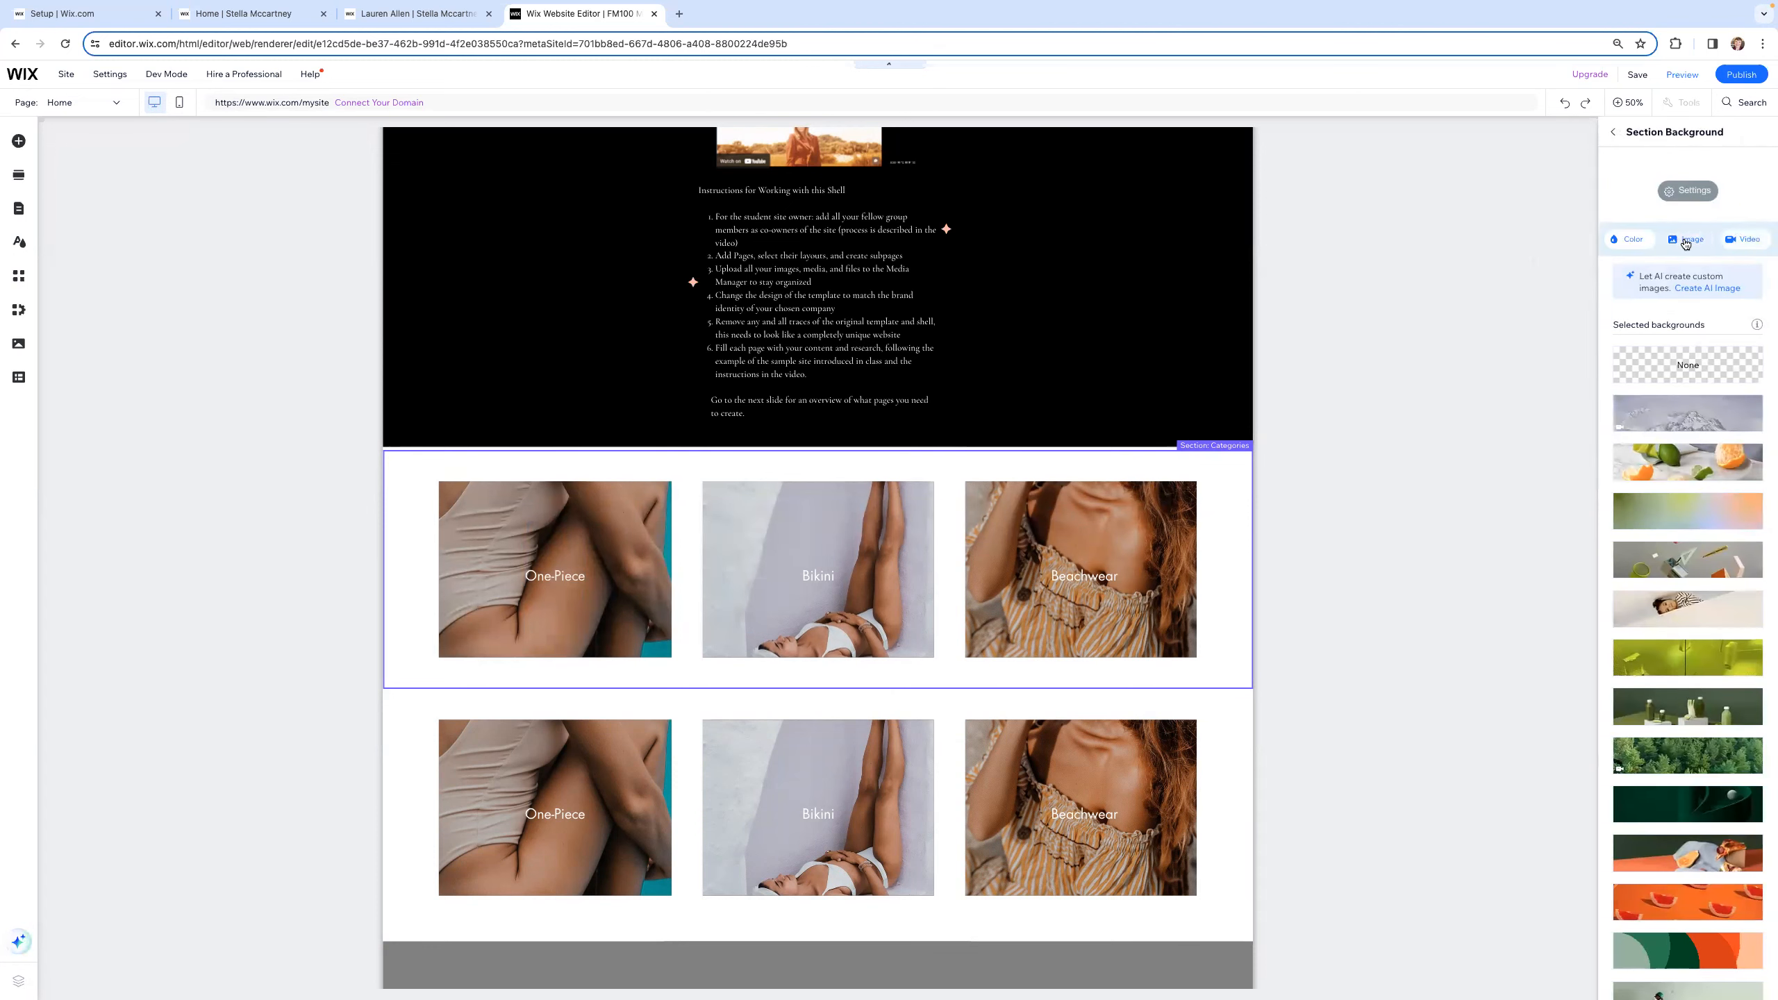
pyautogui.click(1633, 241)
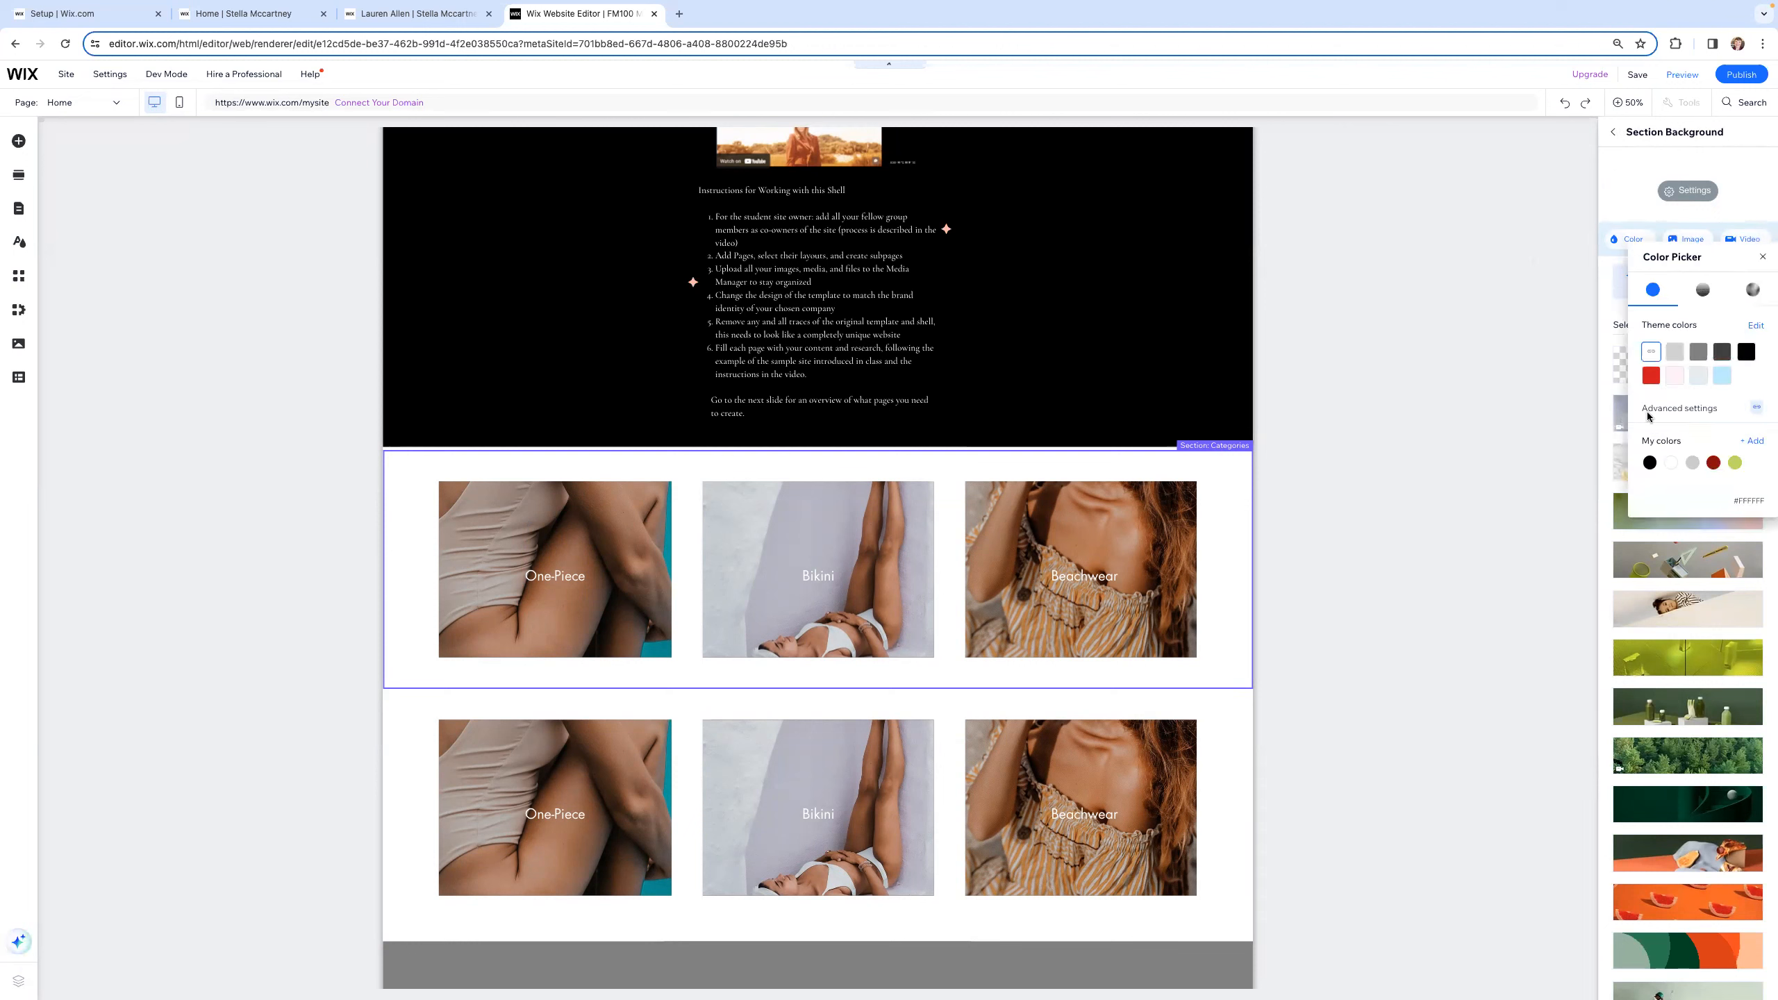
pyautogui.click(1699, 377)
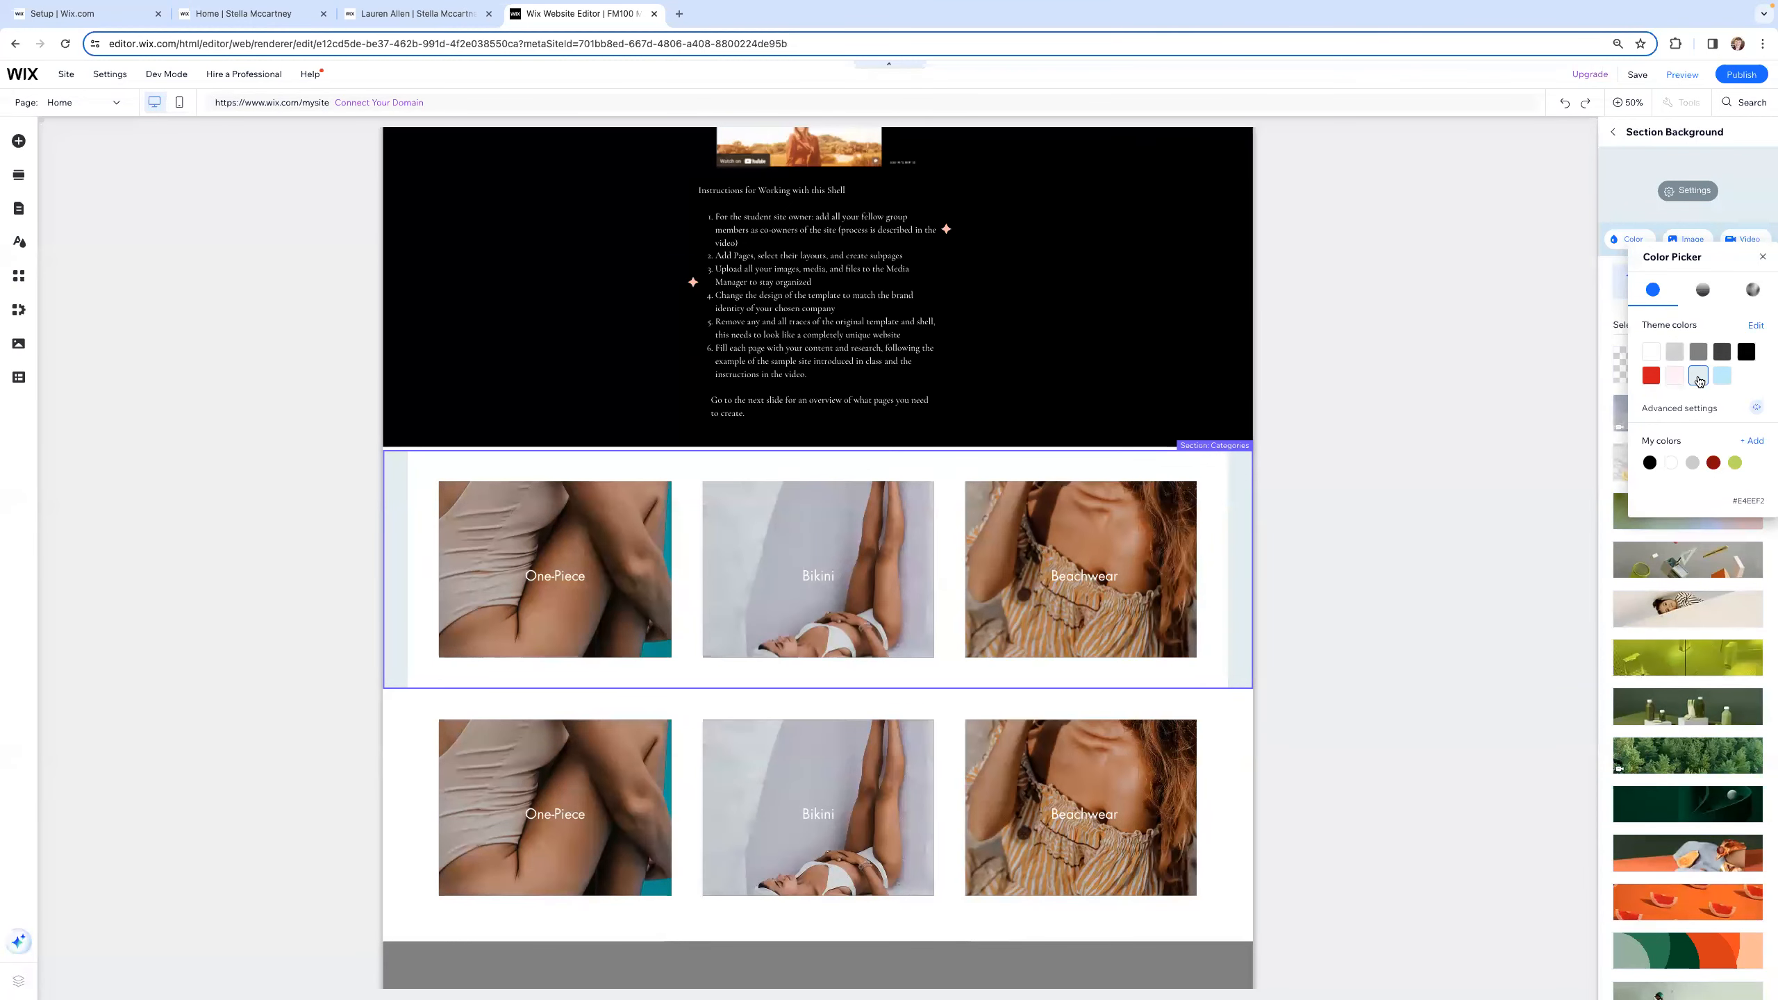
pyautogui.click(1763, 256)
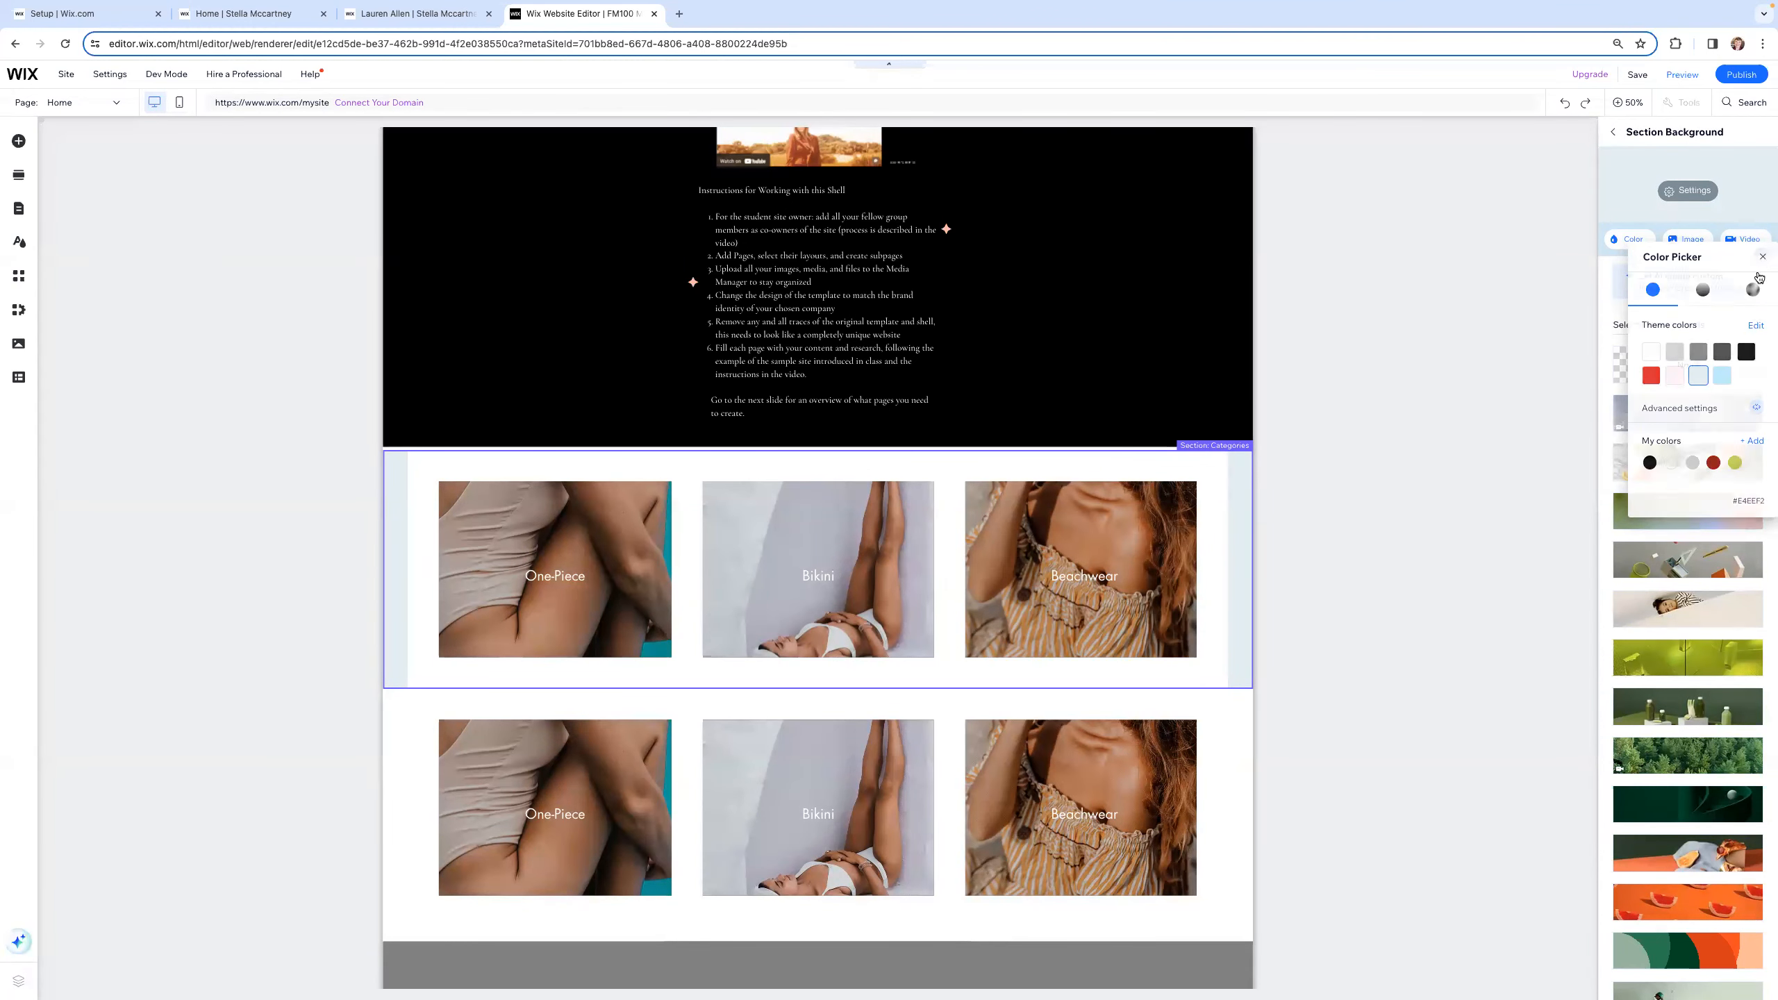
pyautogui.click(1613, 134)
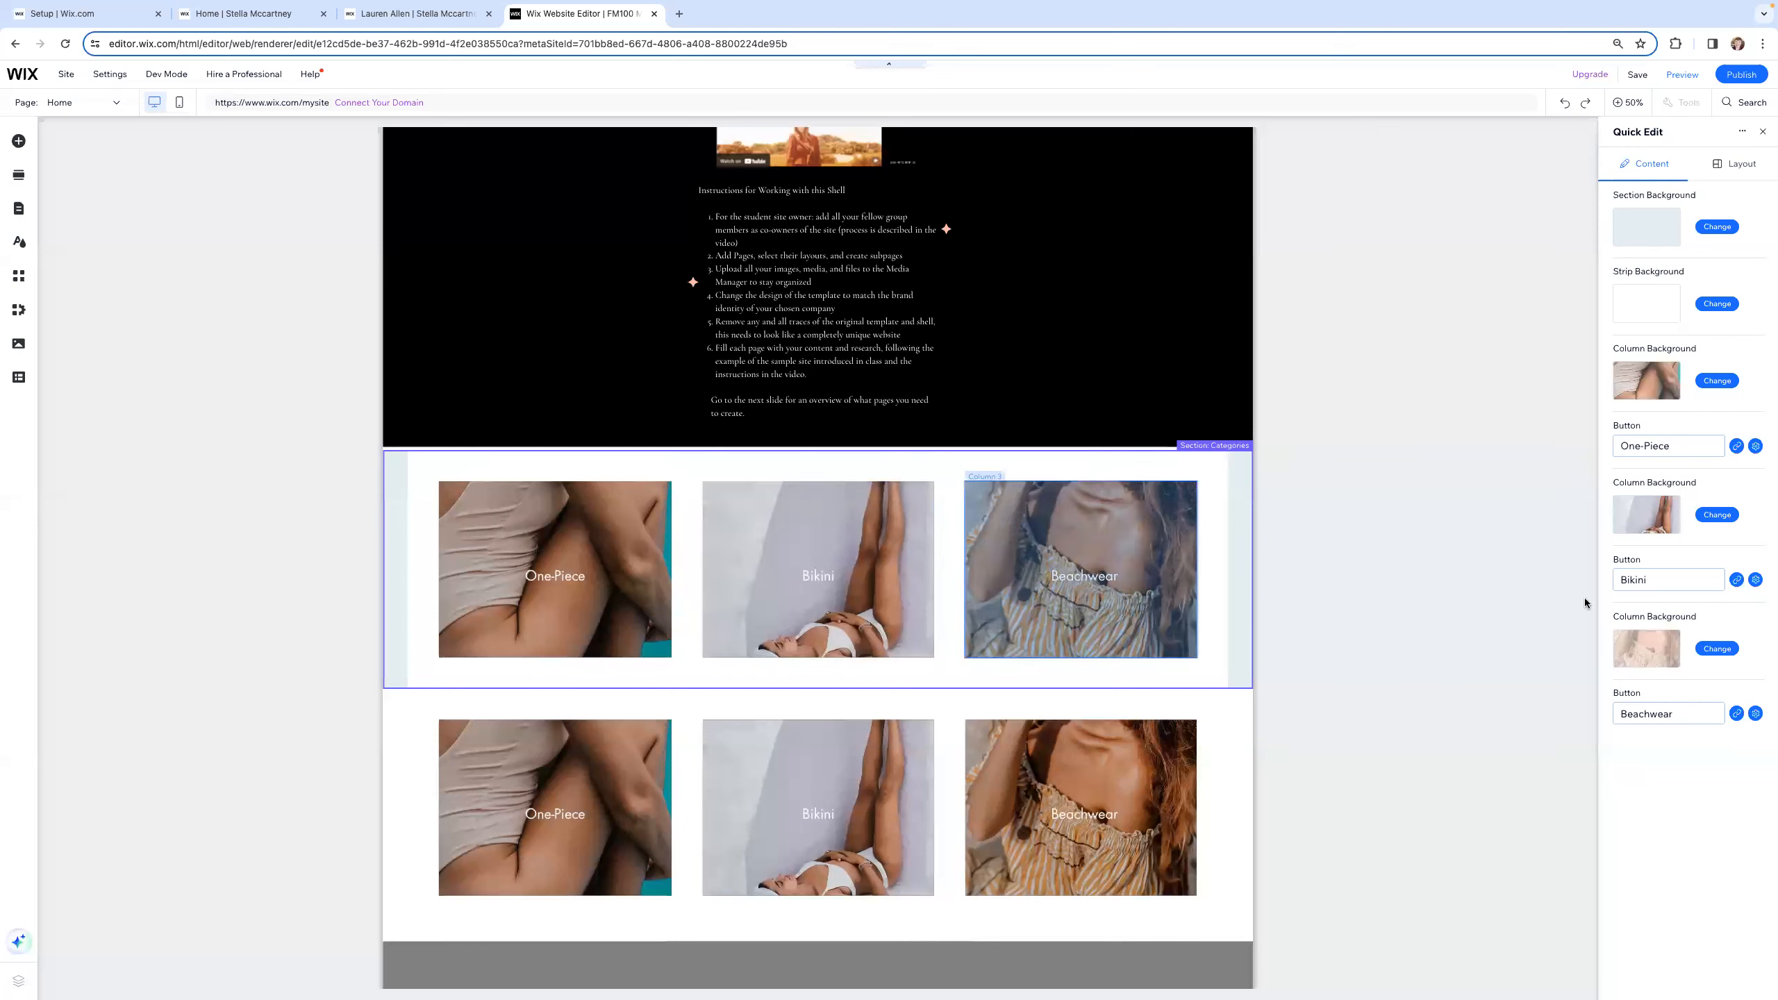
# Step: Give the copied Categories section below the same pale blue theme color as its section background
pyautogui.click(1236, 748)
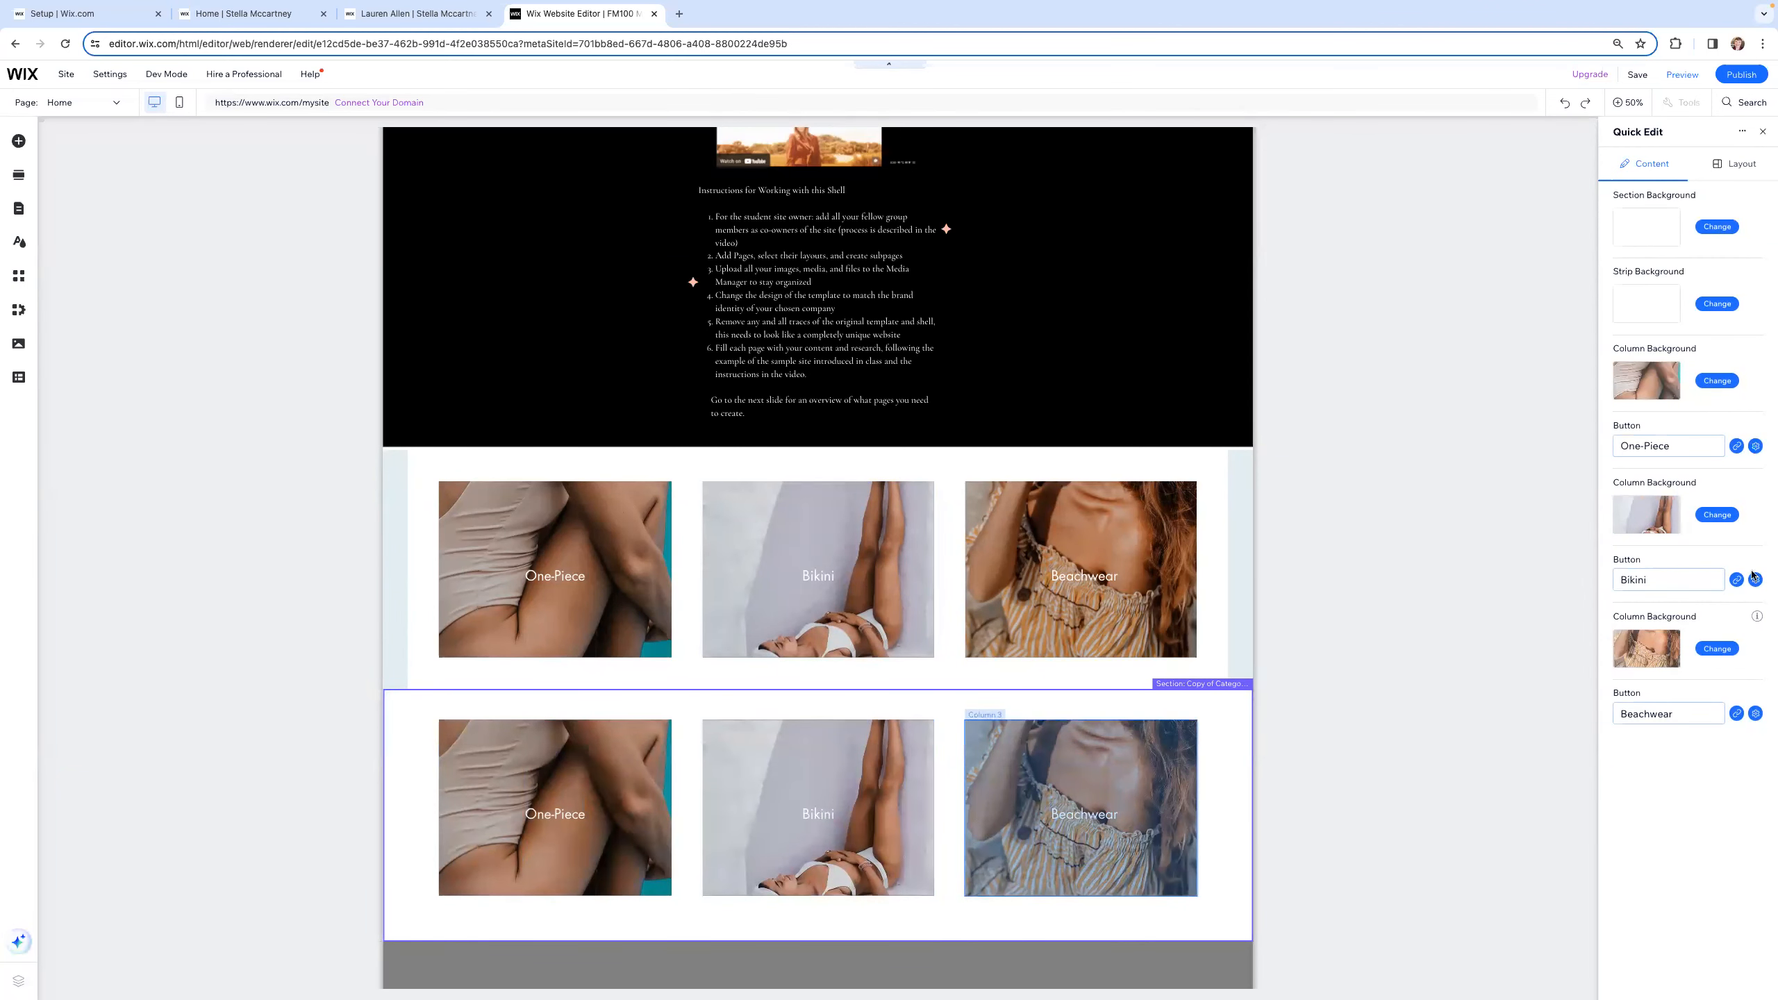
pyautogui.click(1647, 227)
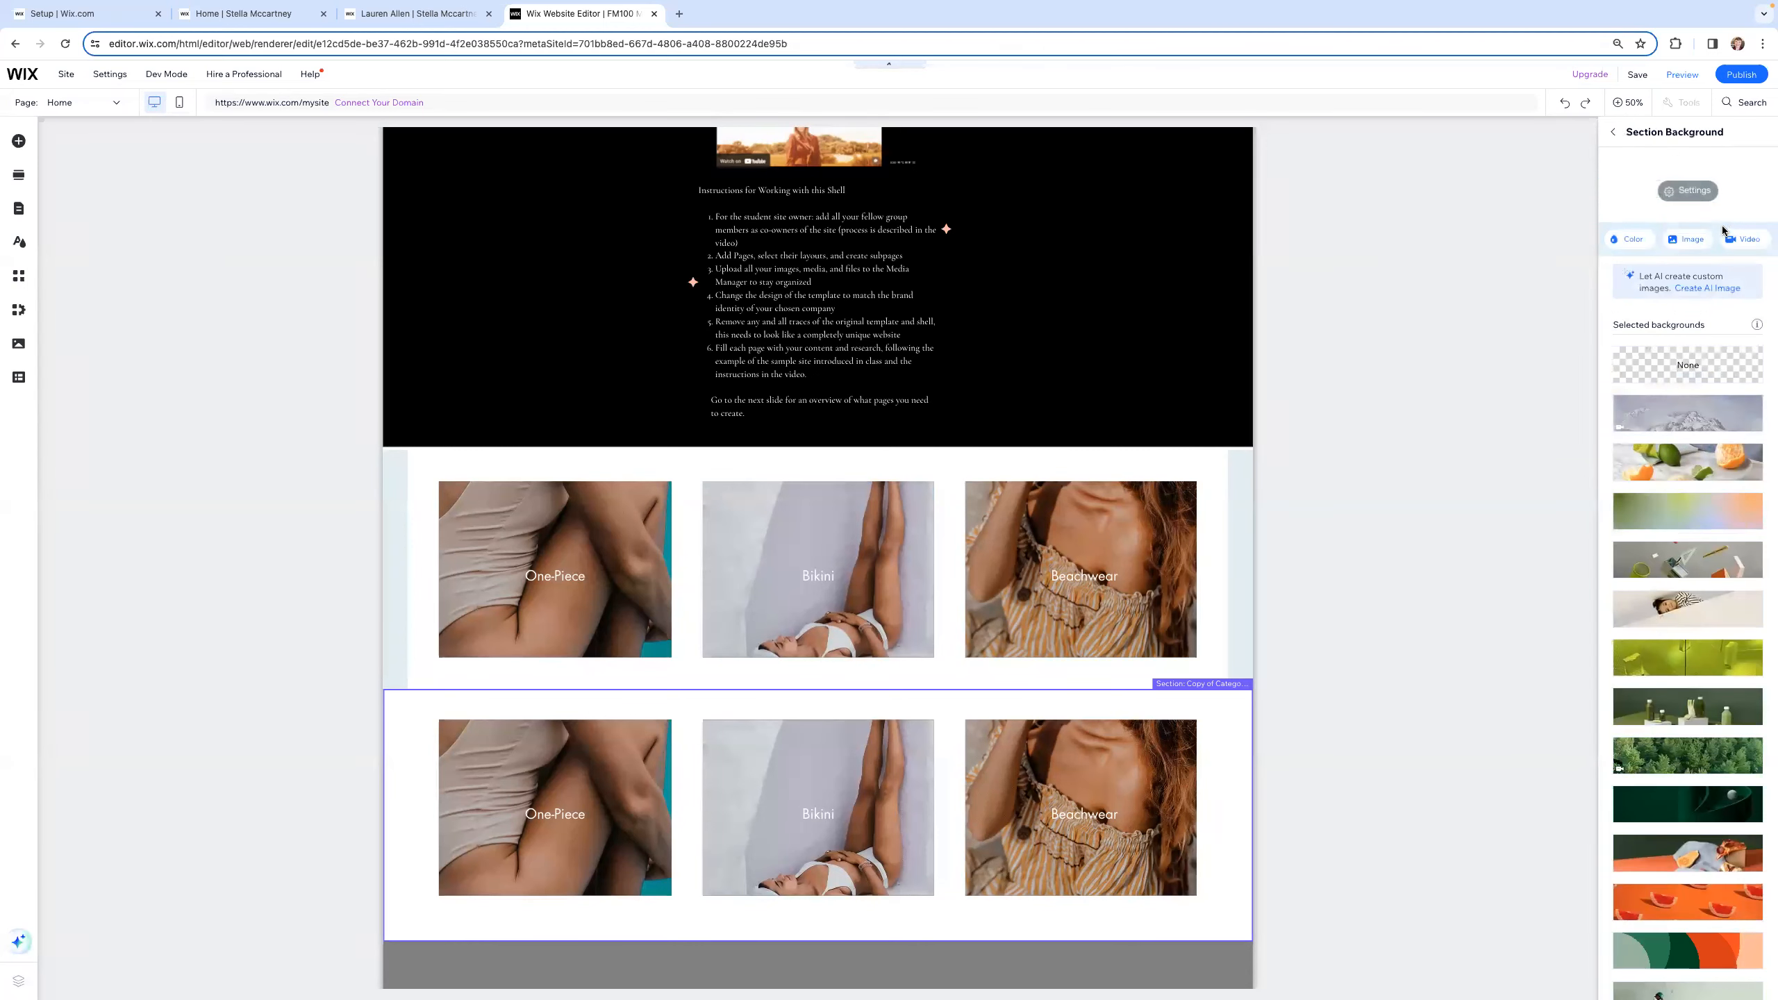
pyautogui.click(1617, 243)
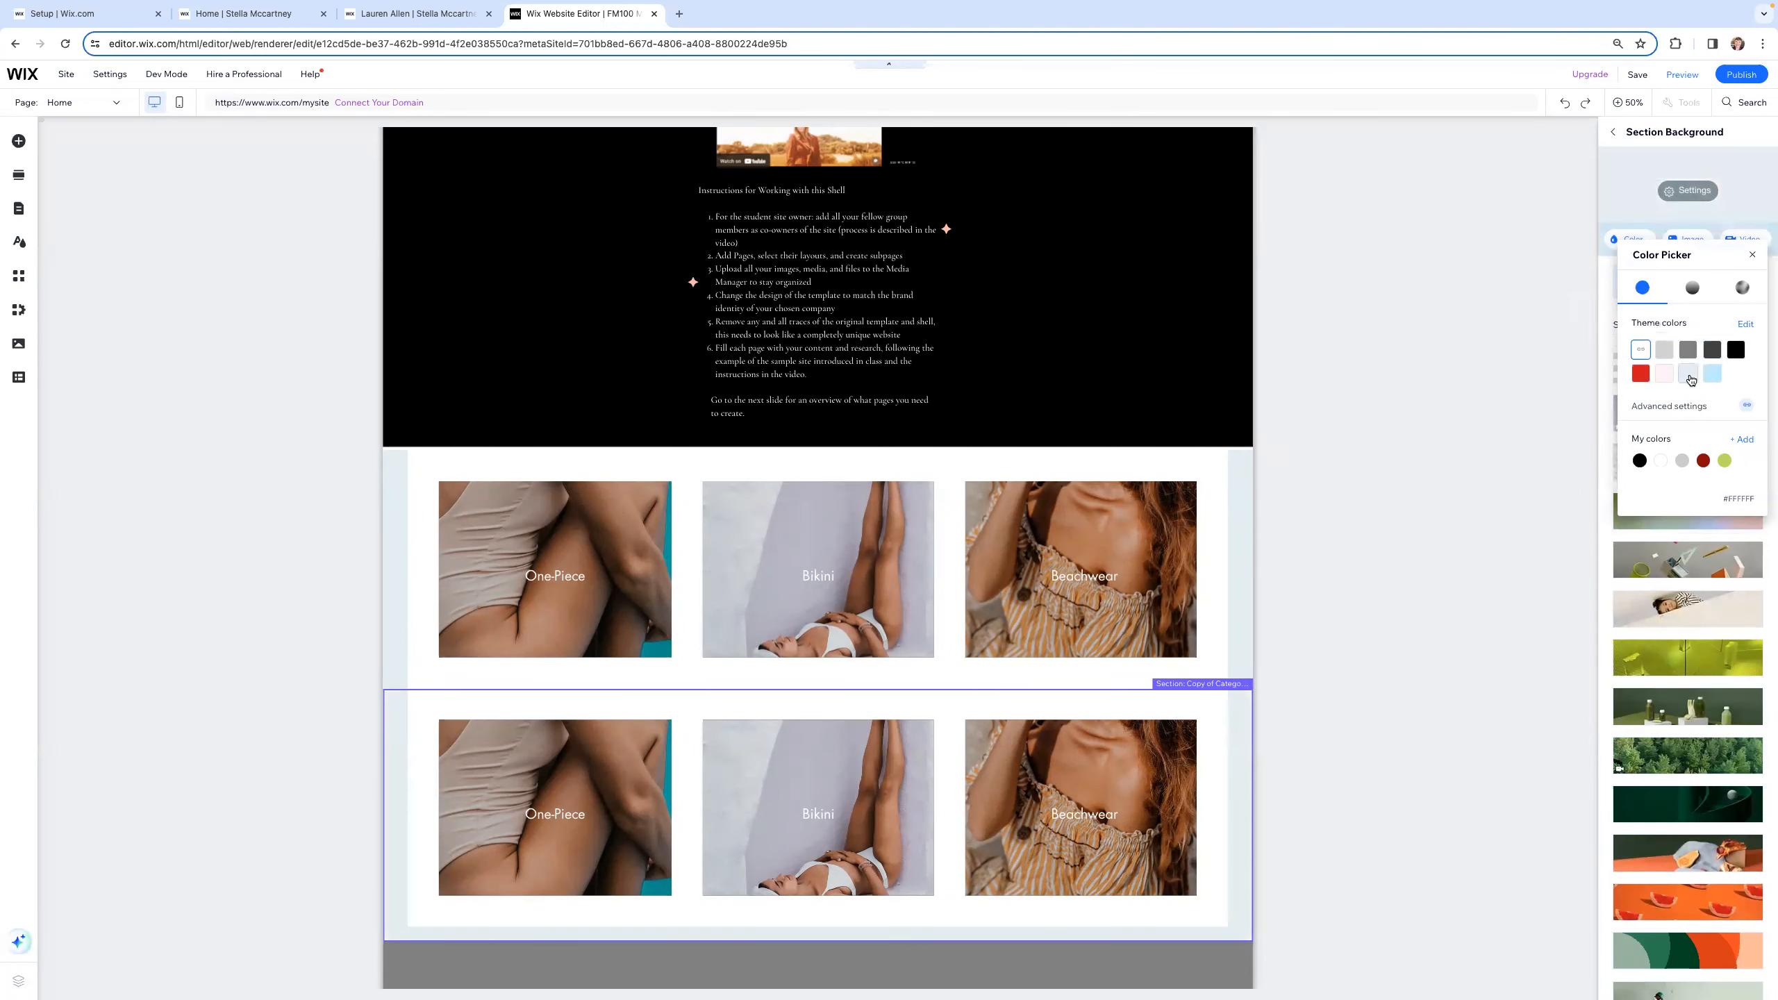
pyautogui.click(1689, 376)
pyautogui.click(1232, 511)
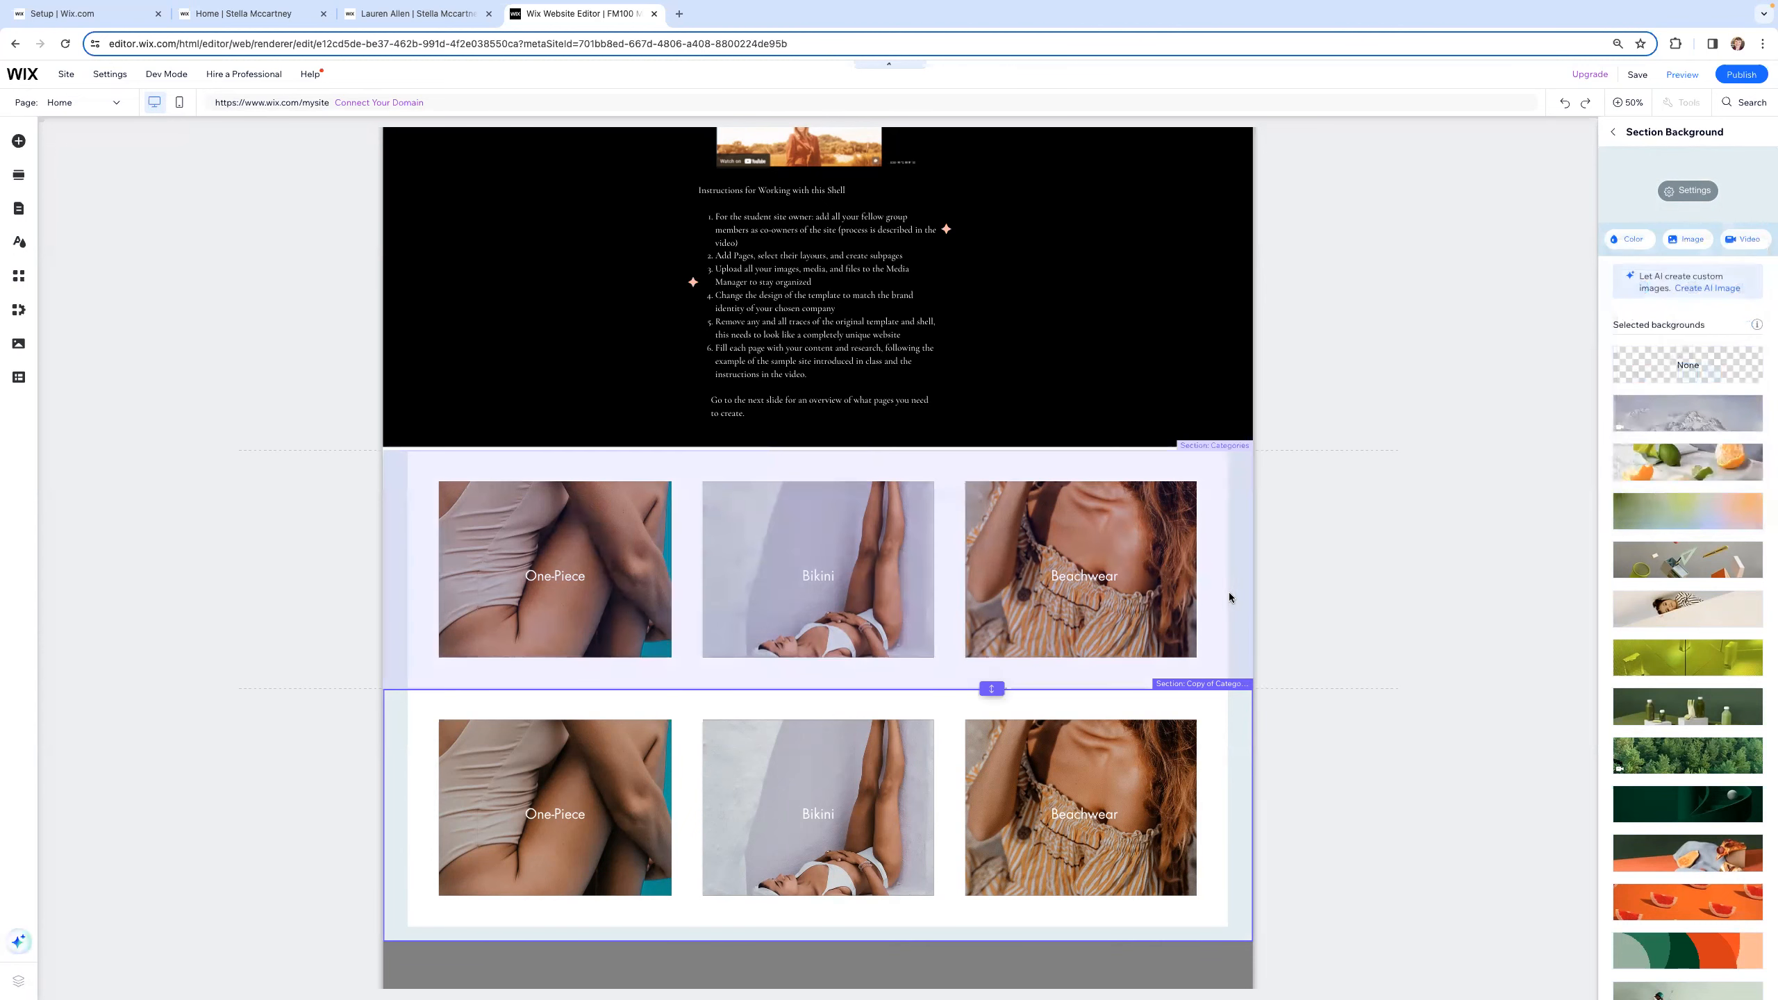
# Step: Look at the color choices for the upper Categories section's strip background and return without picking one
pyautogui.click(995, 472)
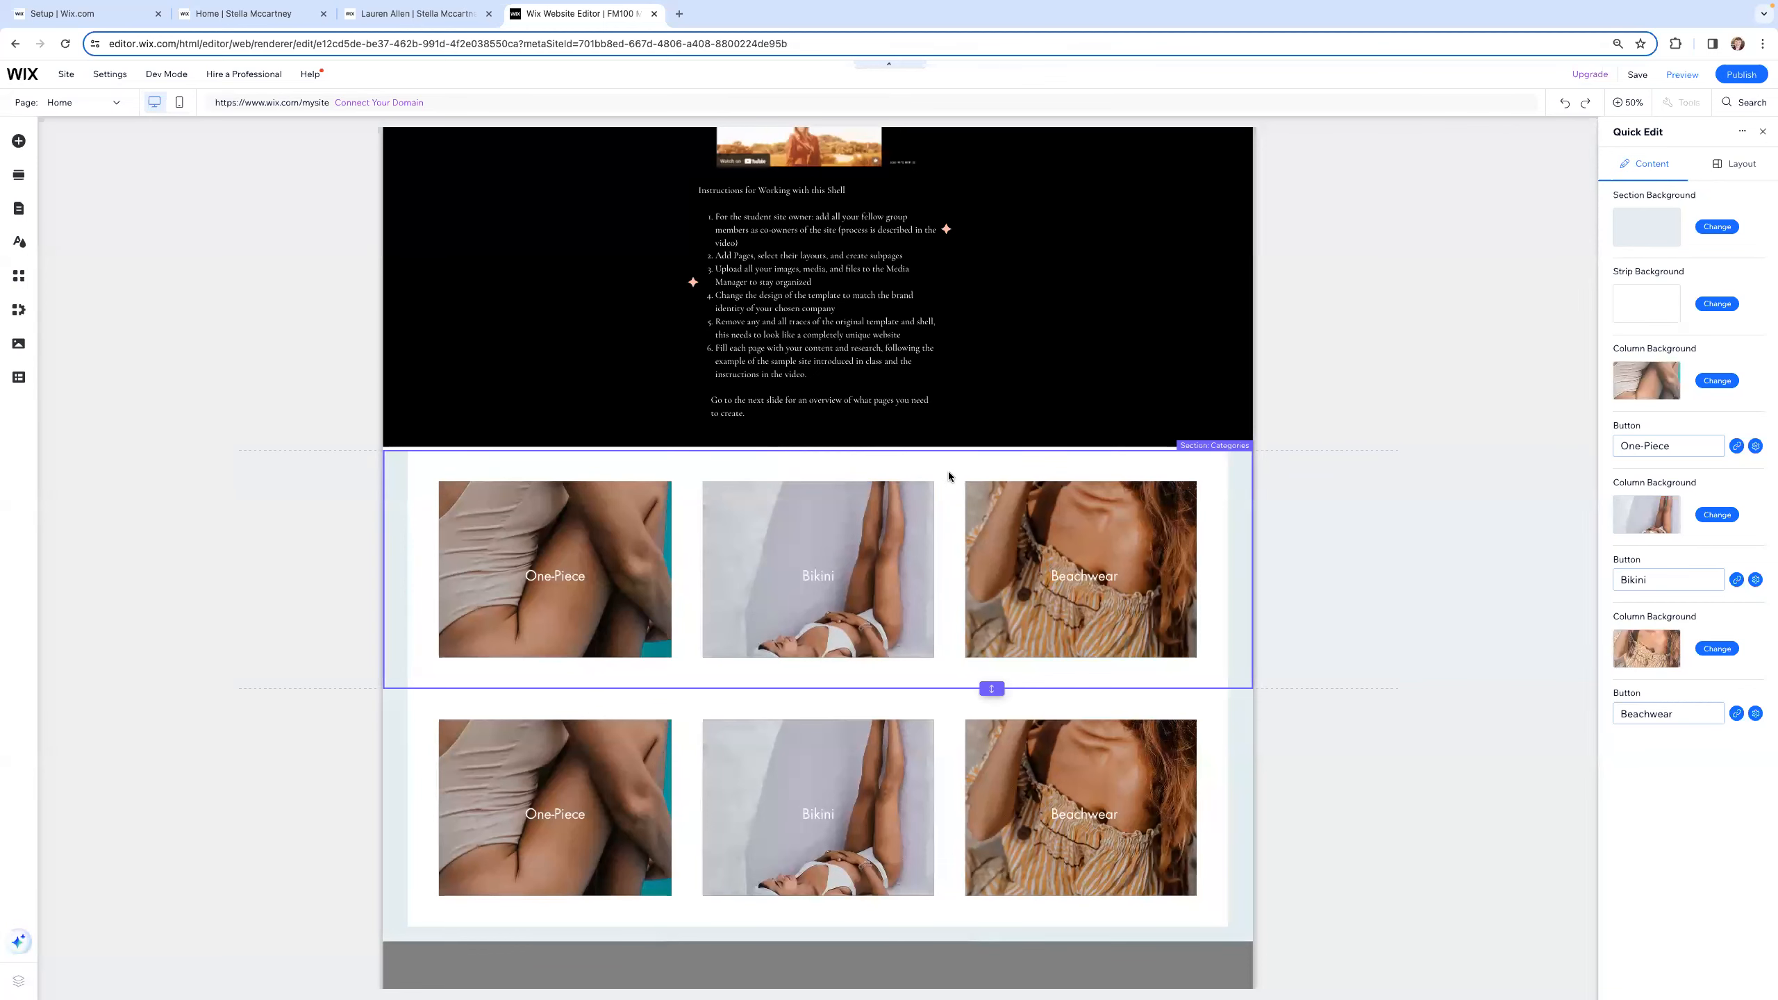
pyautogui.click(1717, 303)
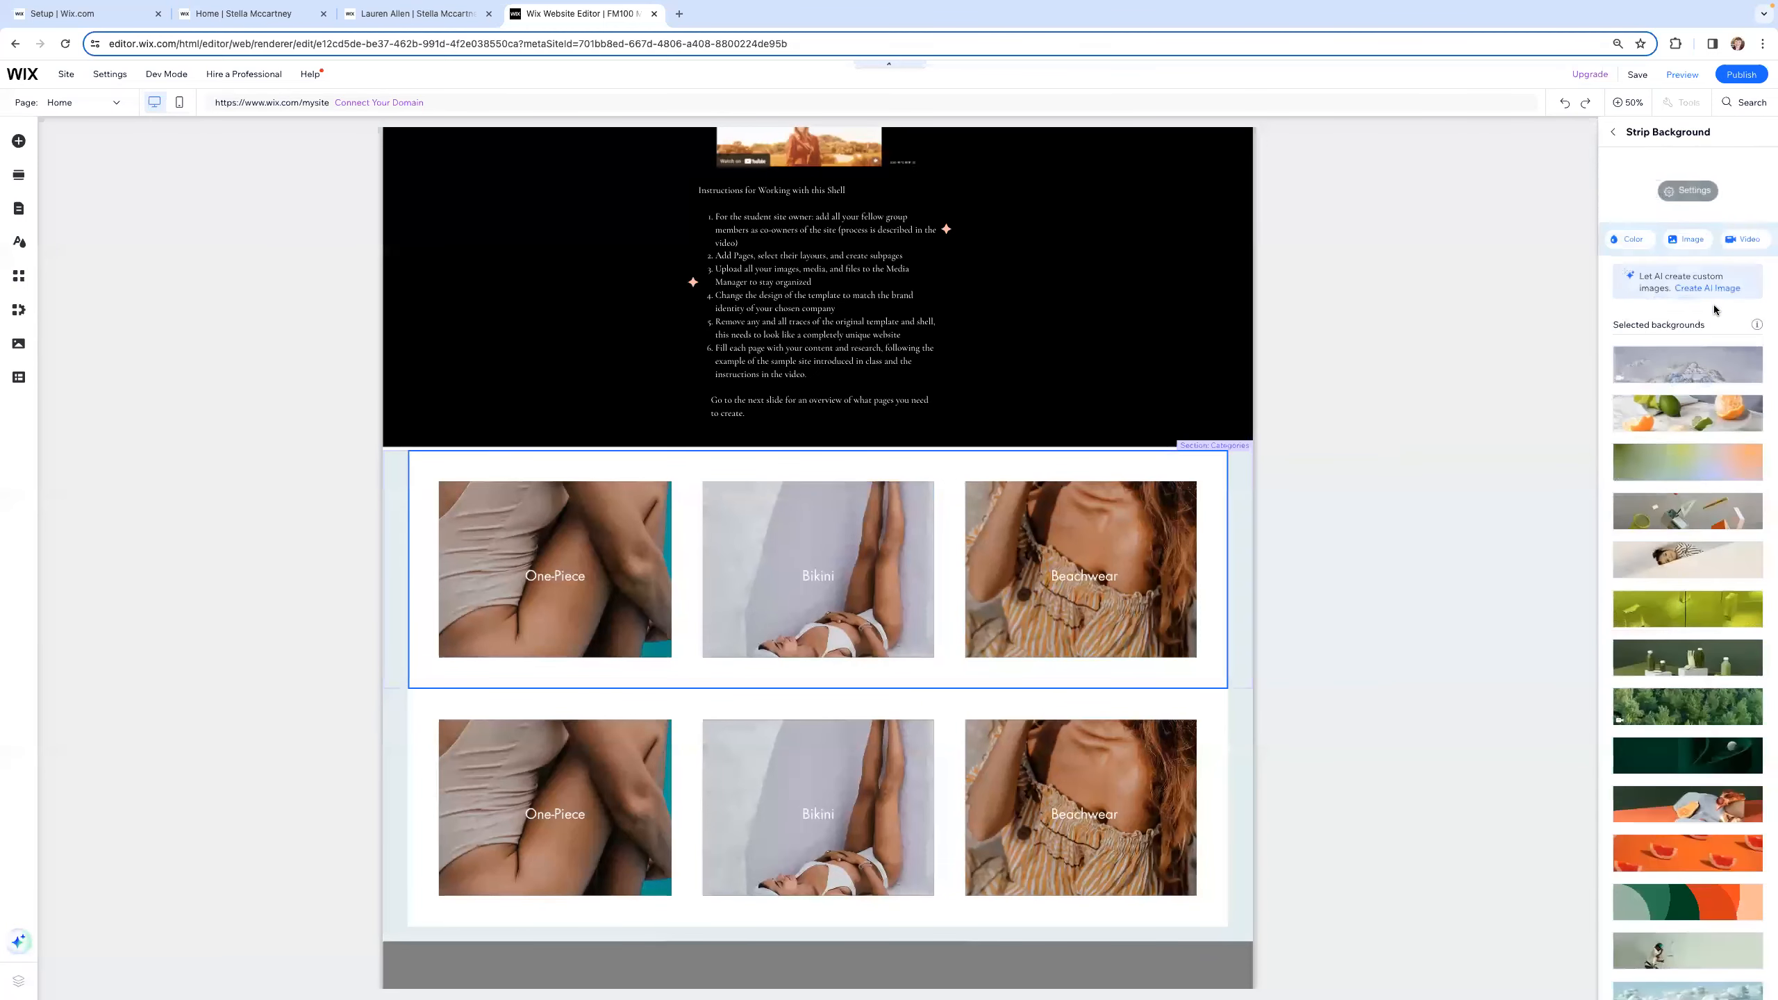
pyautogui.click(1646, 238)
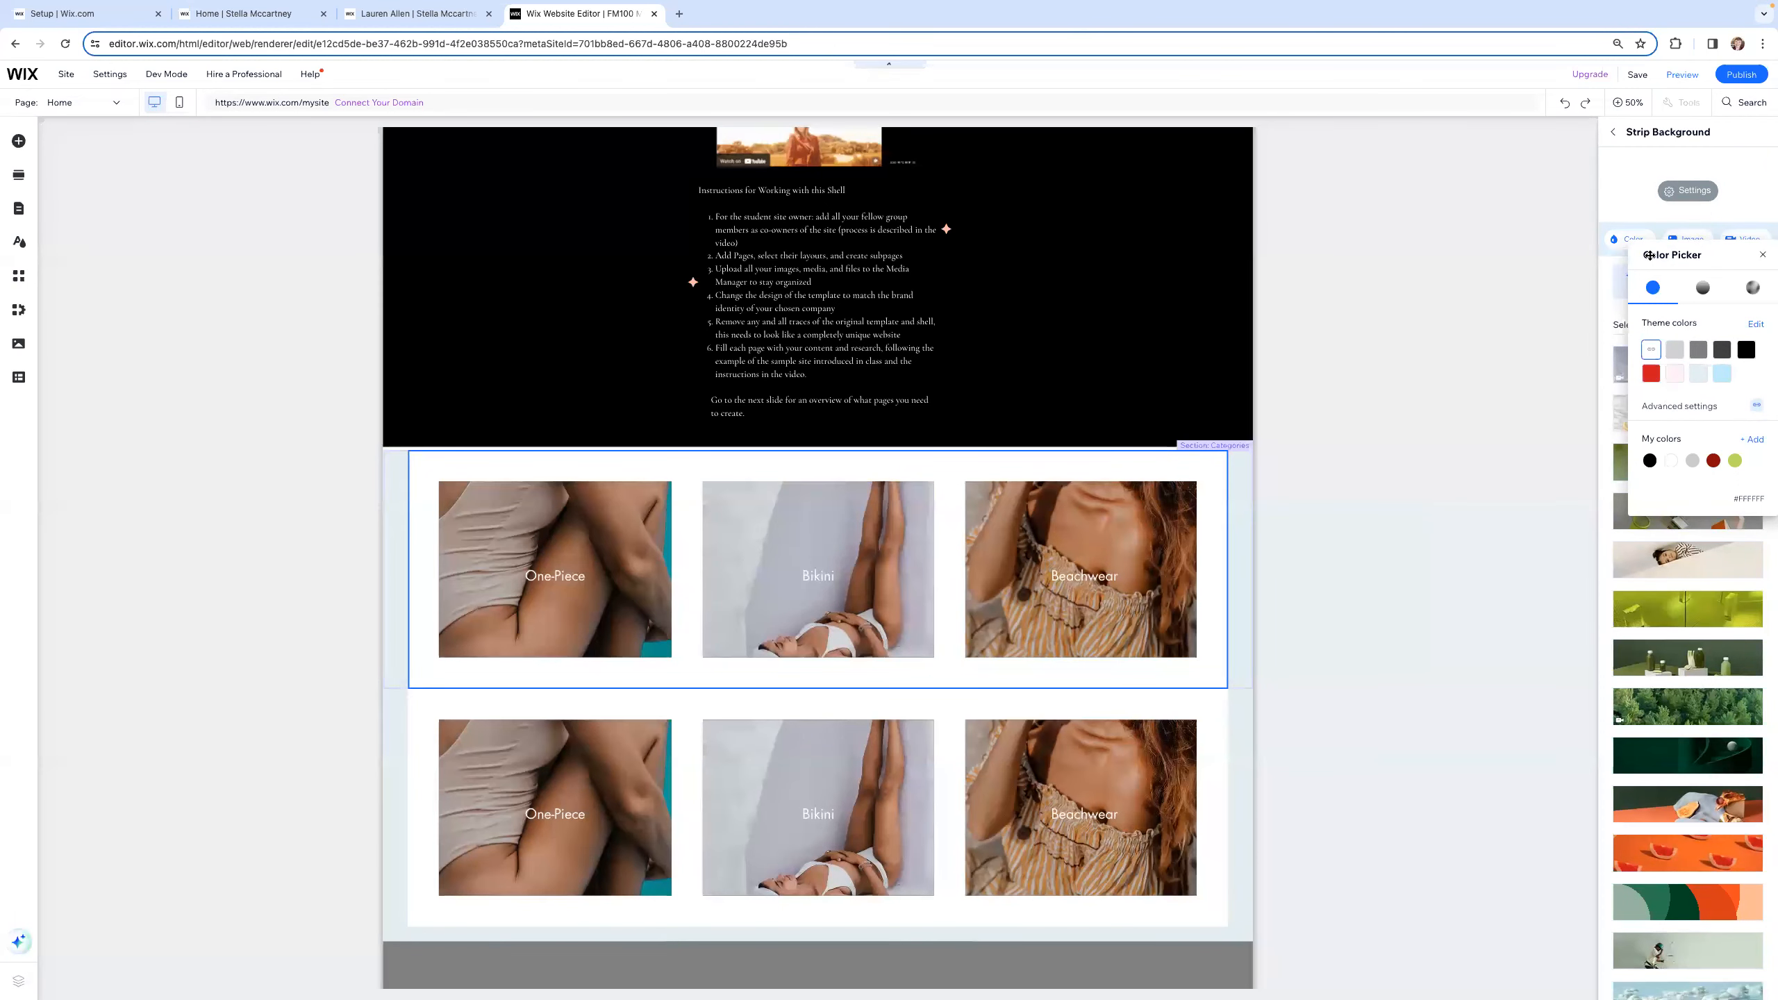
pyautogui.click(1763, 255)
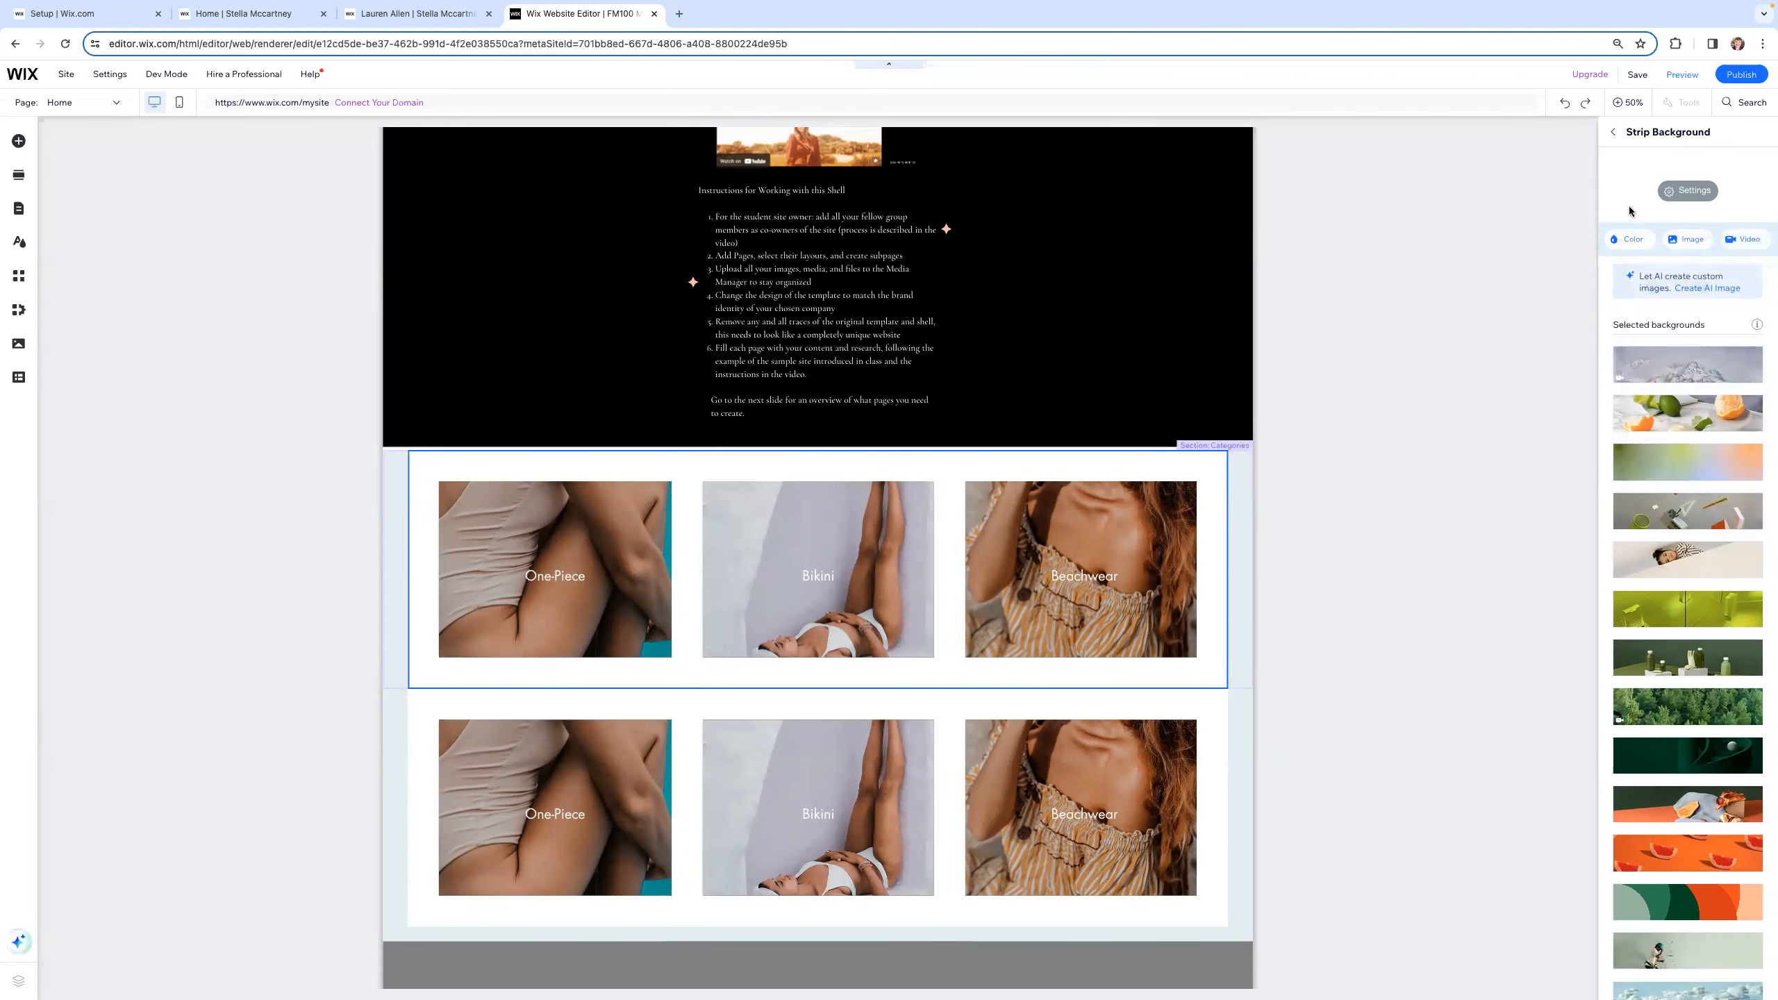
pyautogui.click(1613, 133)
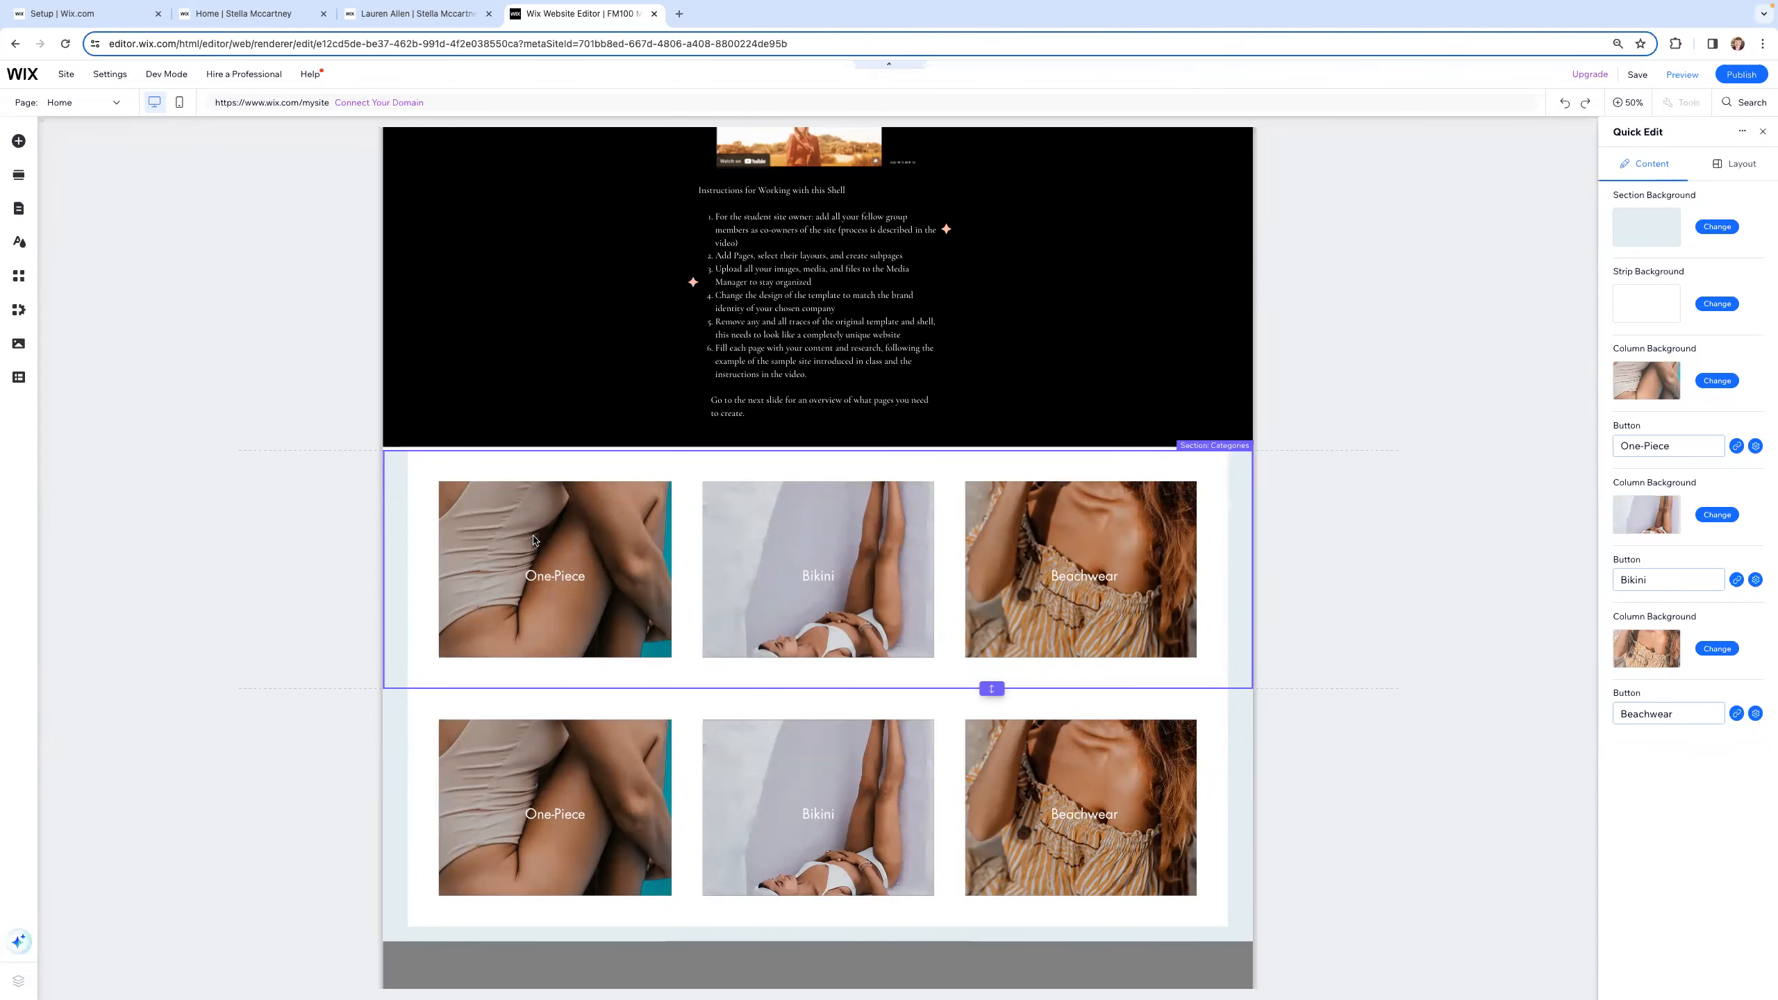
# Step: Replace the One-Piece column's background with the first image in Site Files, the ripped-jeans screenshot
pyautogui.click(575, 544)
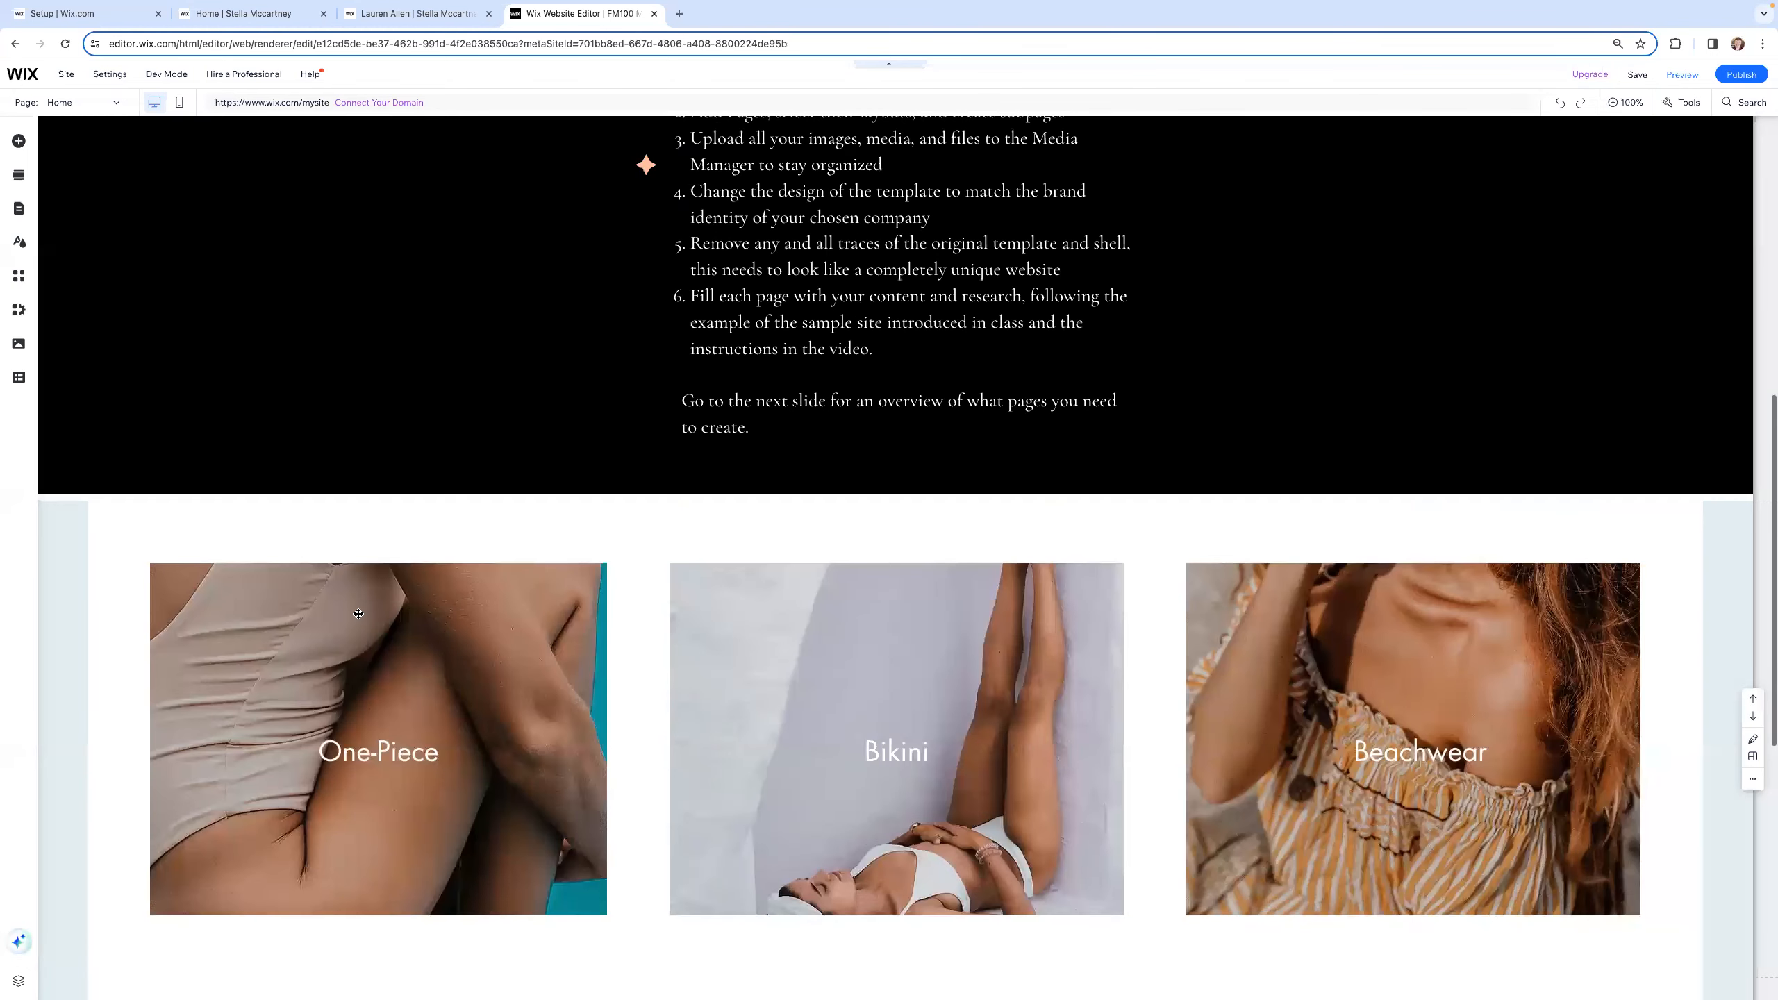
pyautogui.click(358, 614)
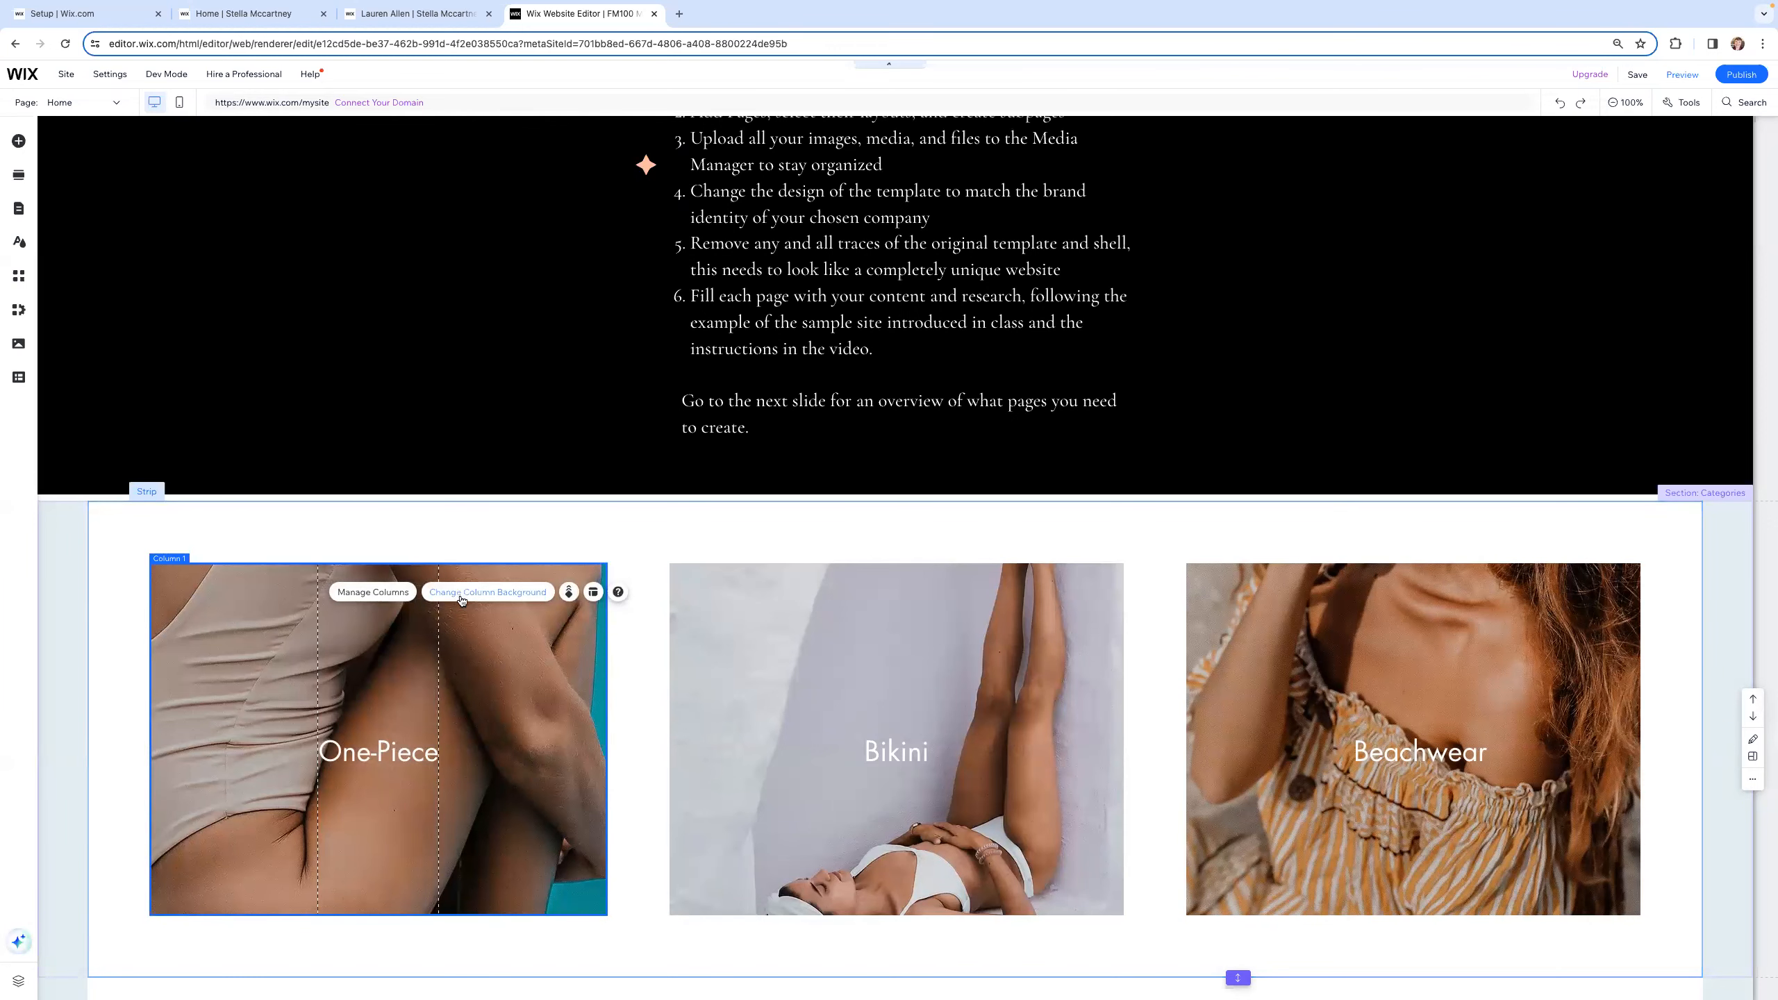
pyautogui.click(461, 601)
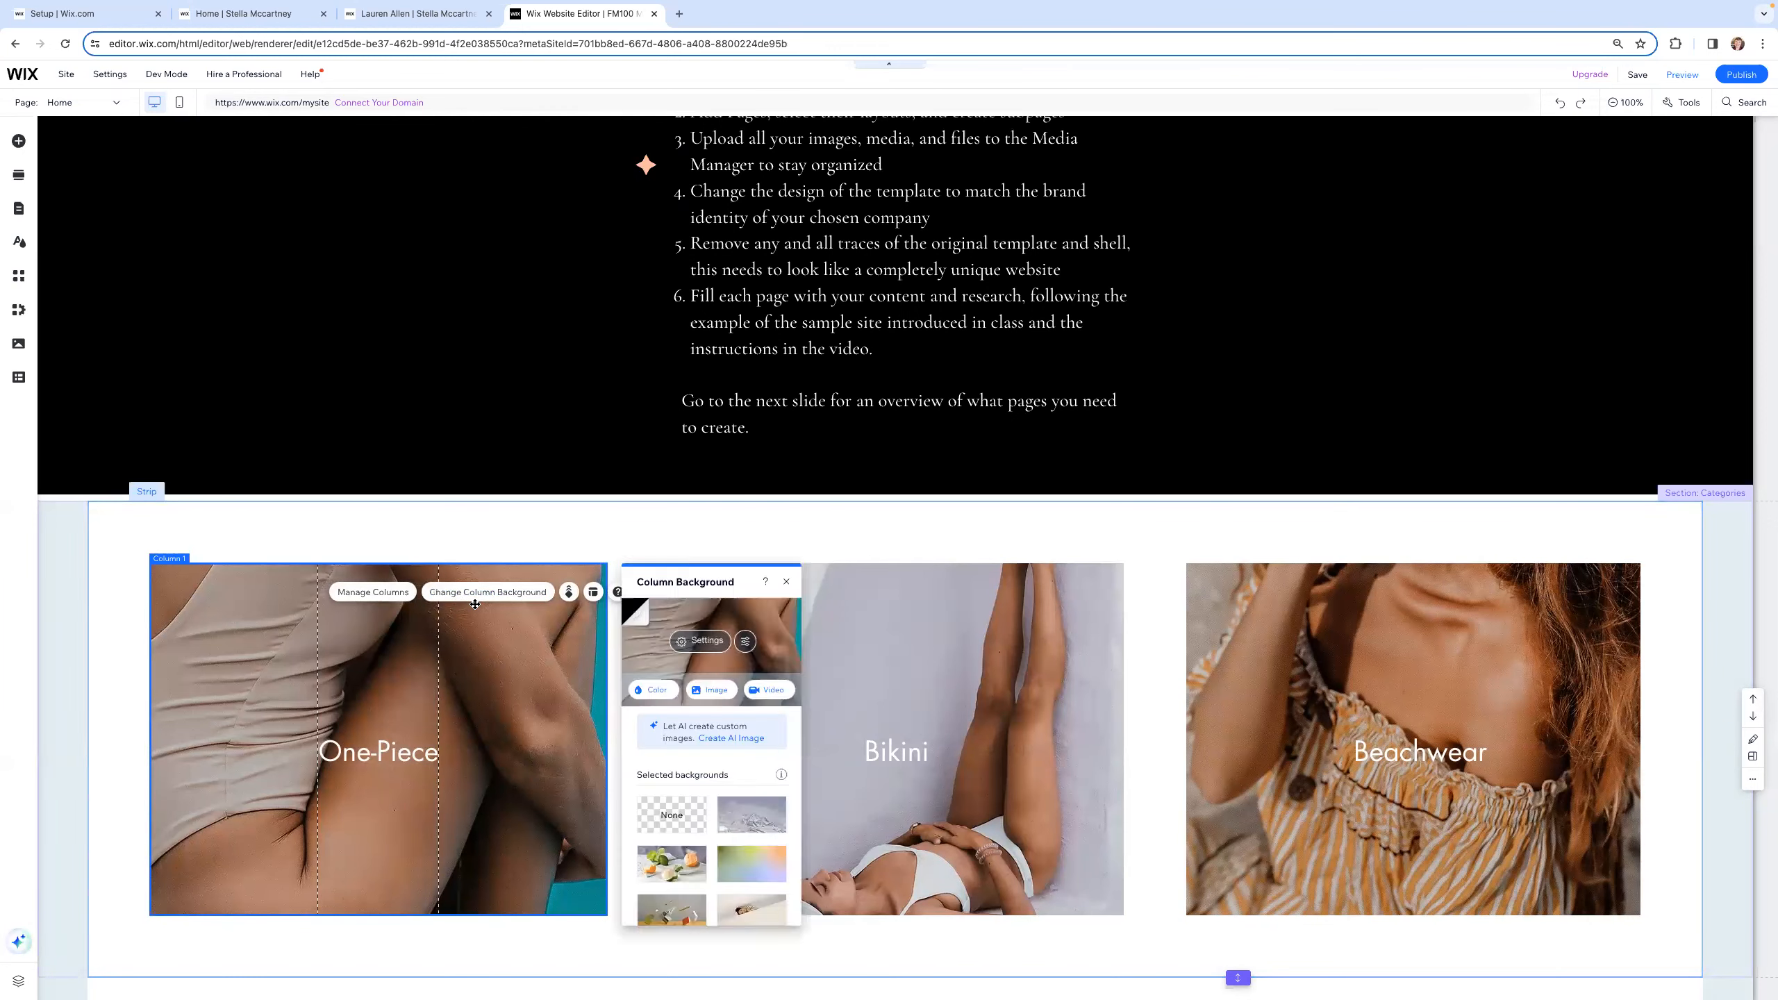
pyautogui.click(719, 695)
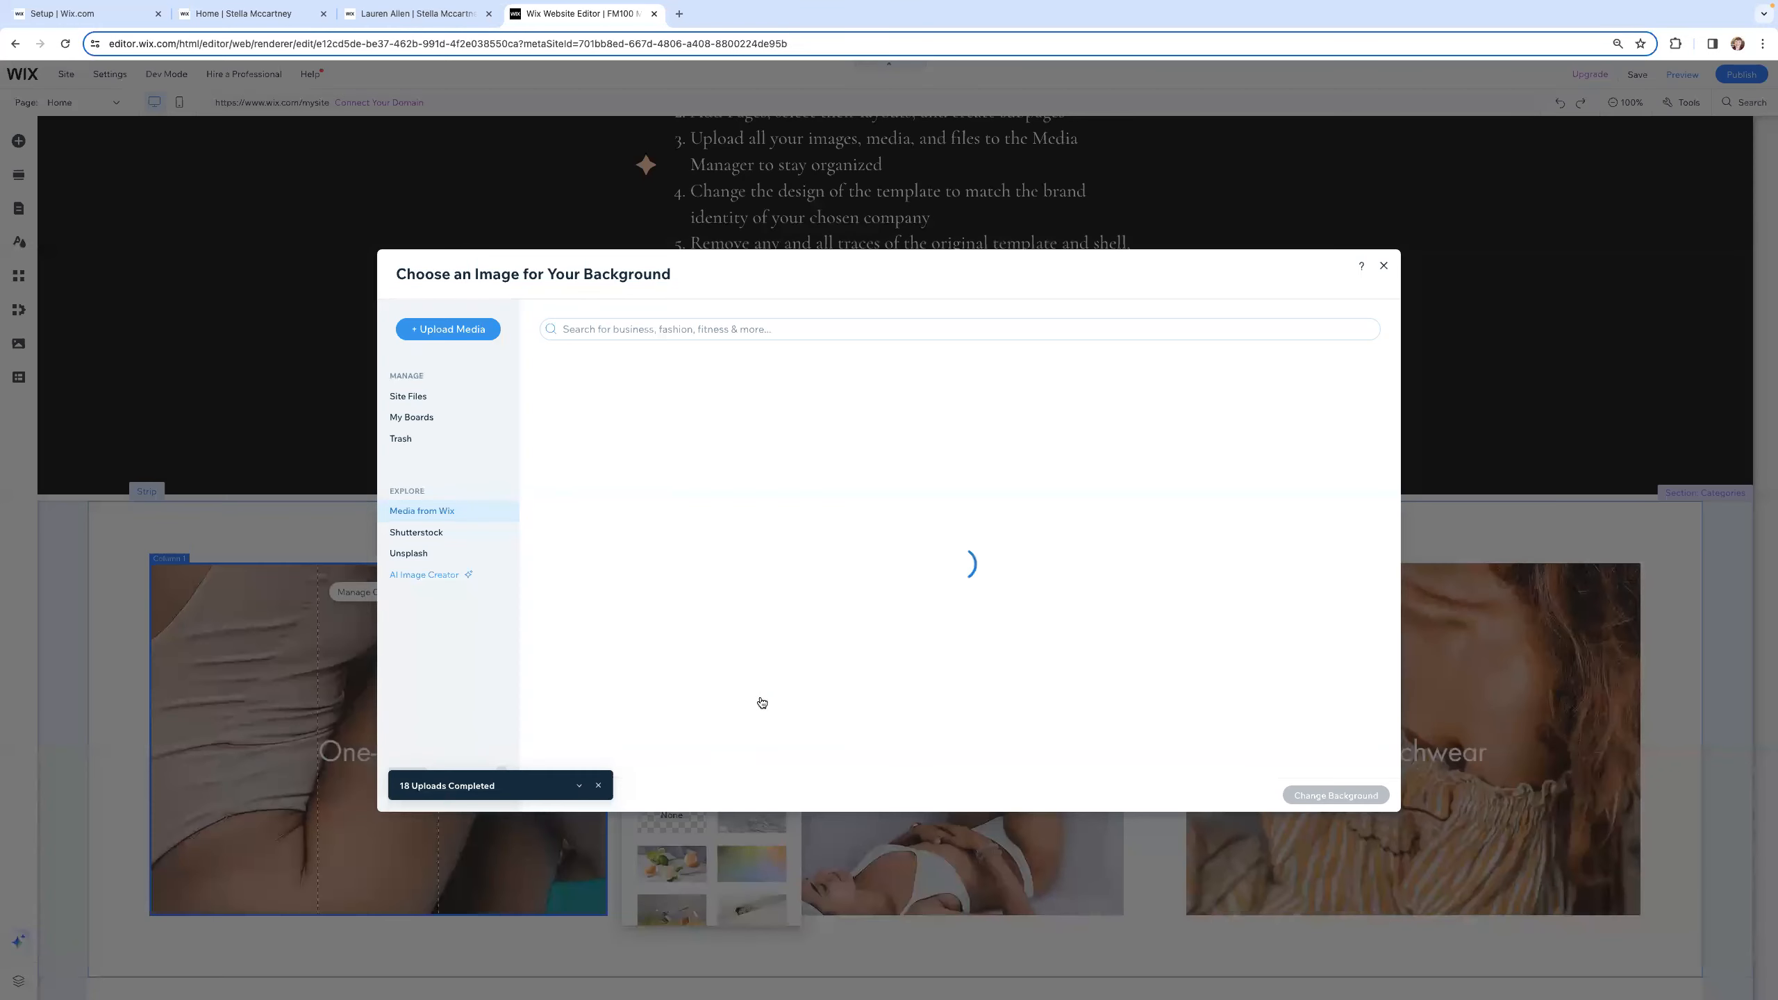
pyautogui.click(418, 398)
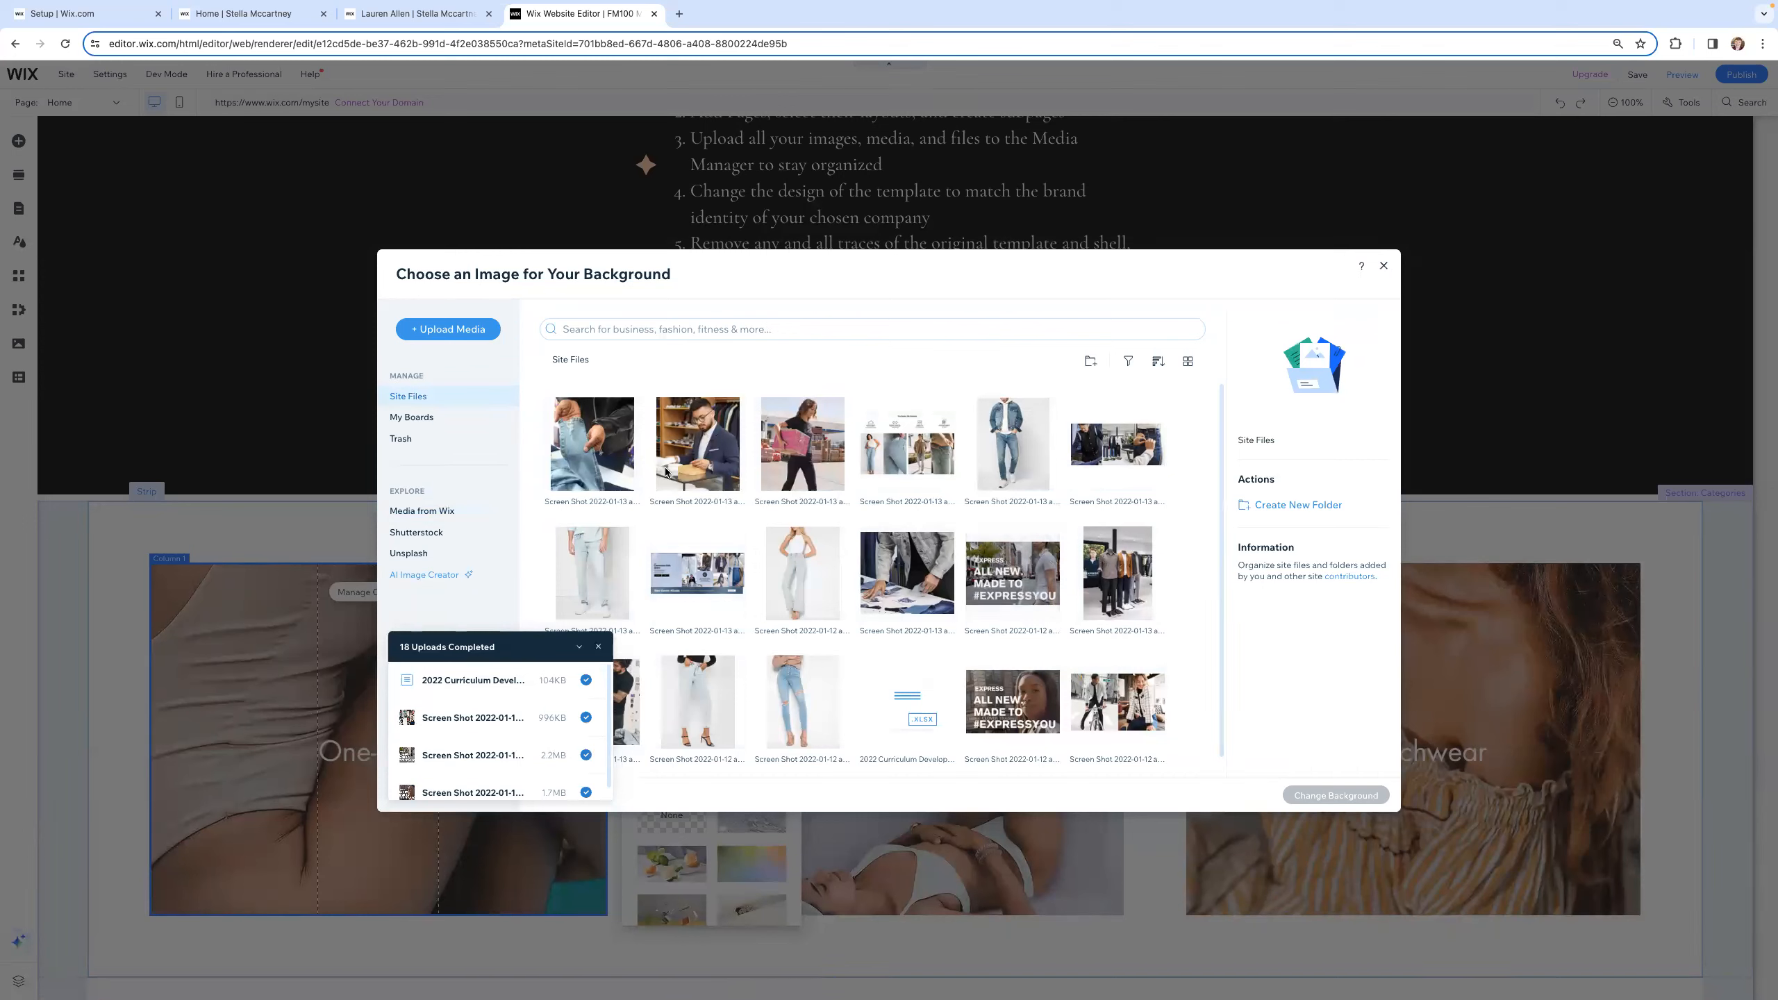
pyautogui.click(584, 460)
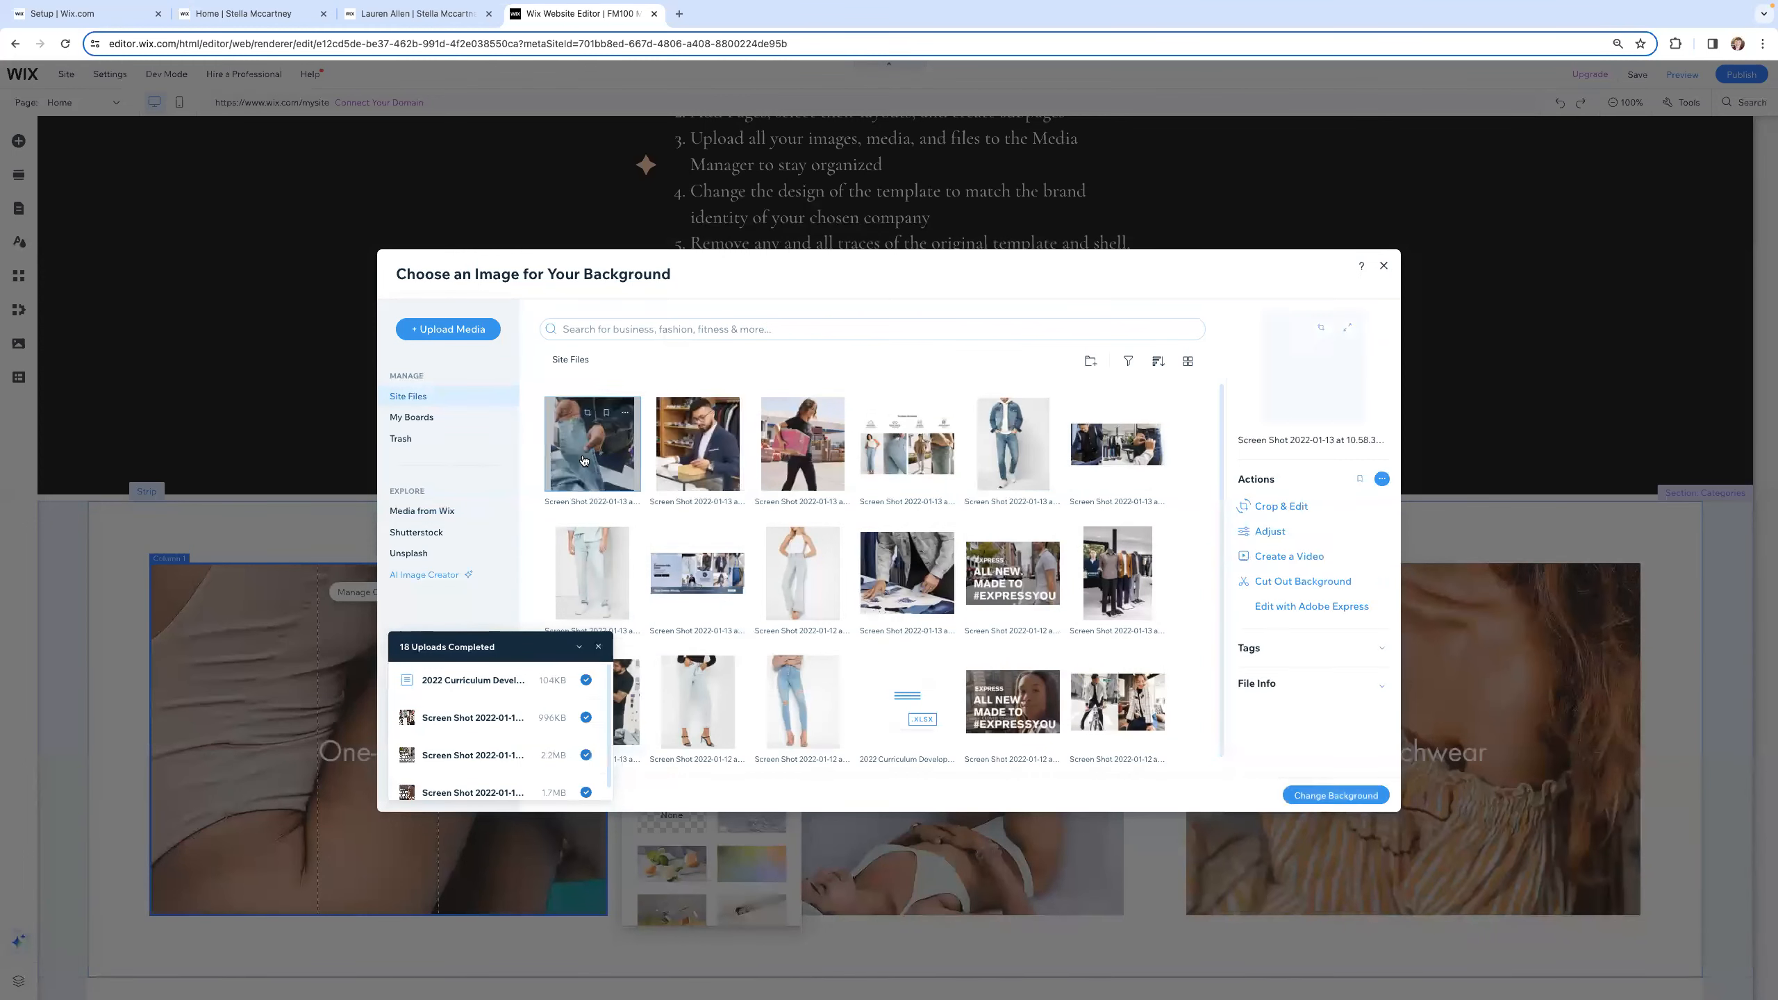
pyautogui.click(1354, 797)
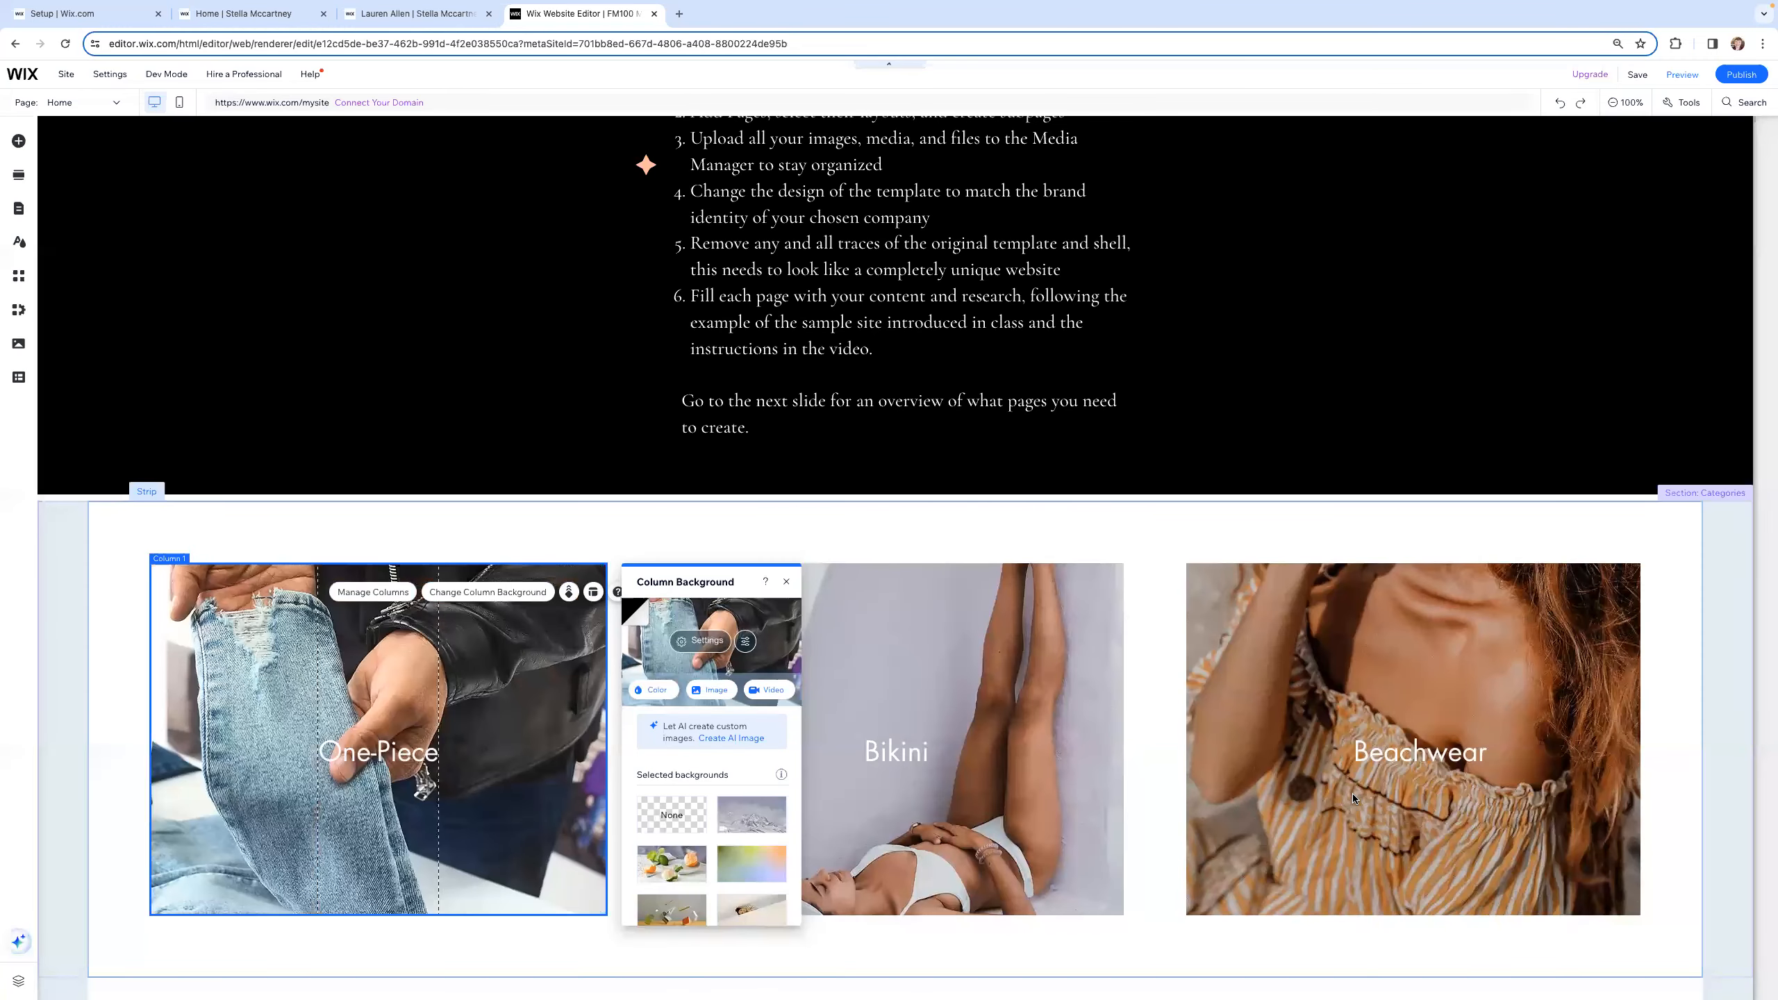
# Step: Change the One-Piece button's text to "Company Profile"
pyautogui.doubleClick(360, 756)
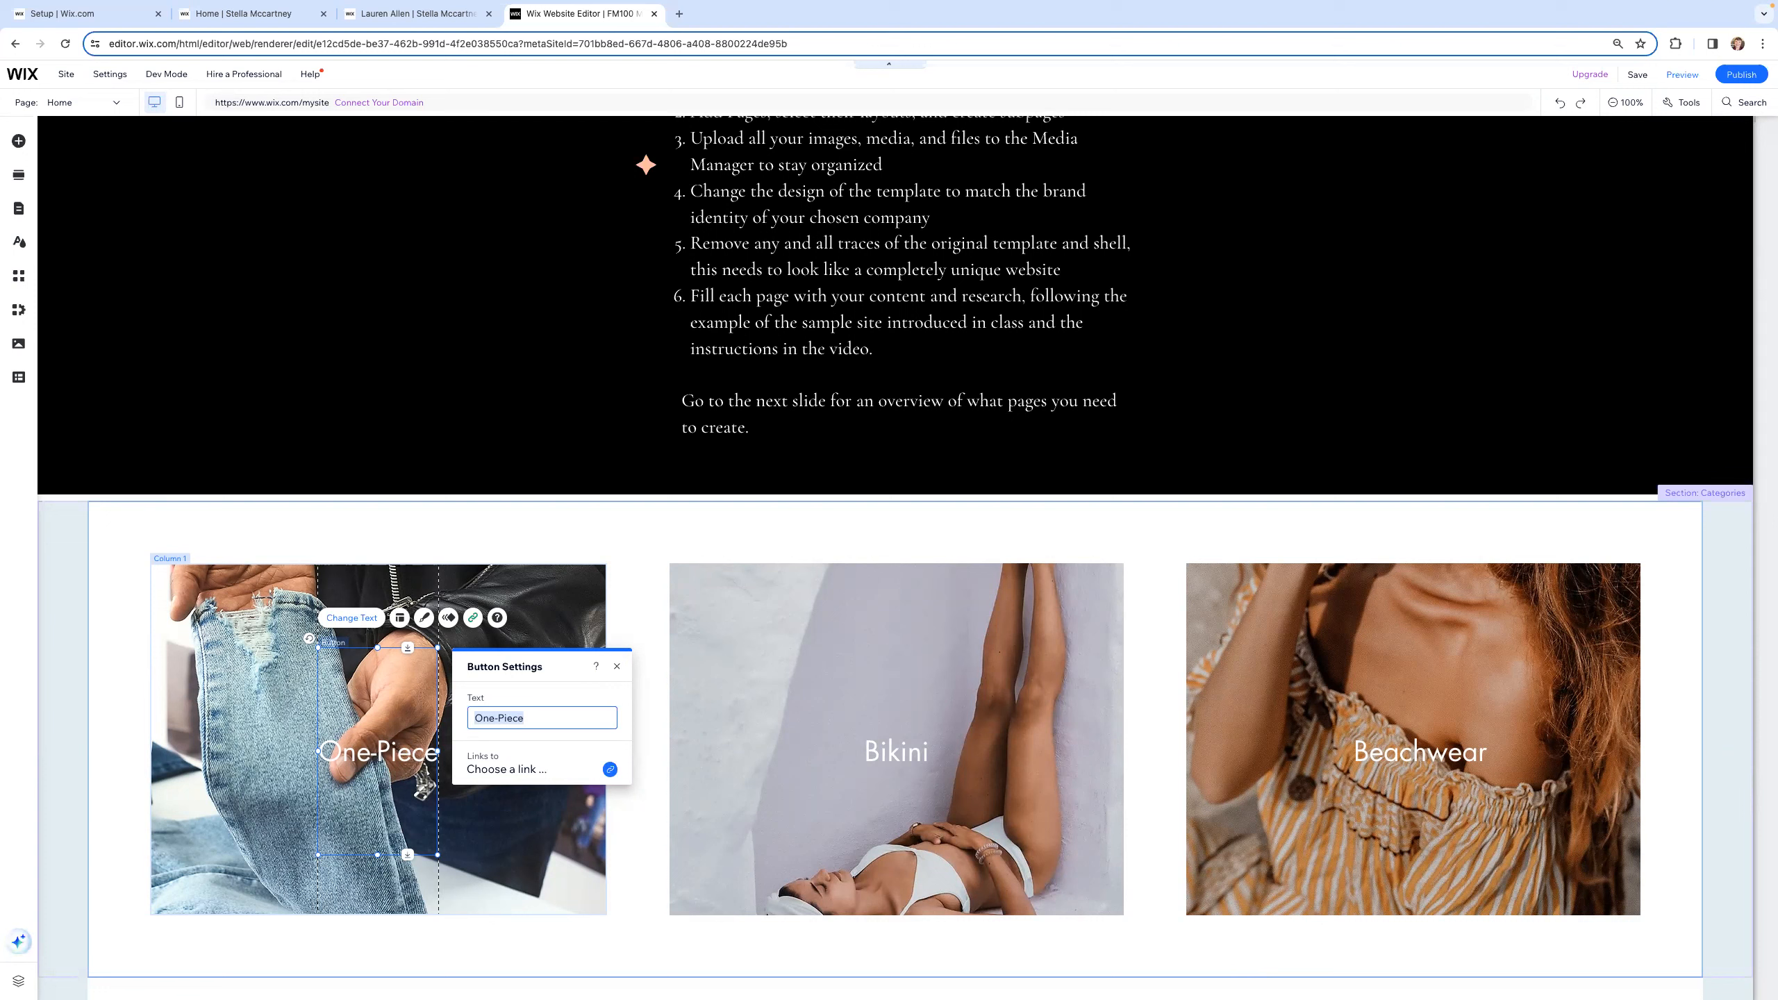
pyautogui.write('COmap')
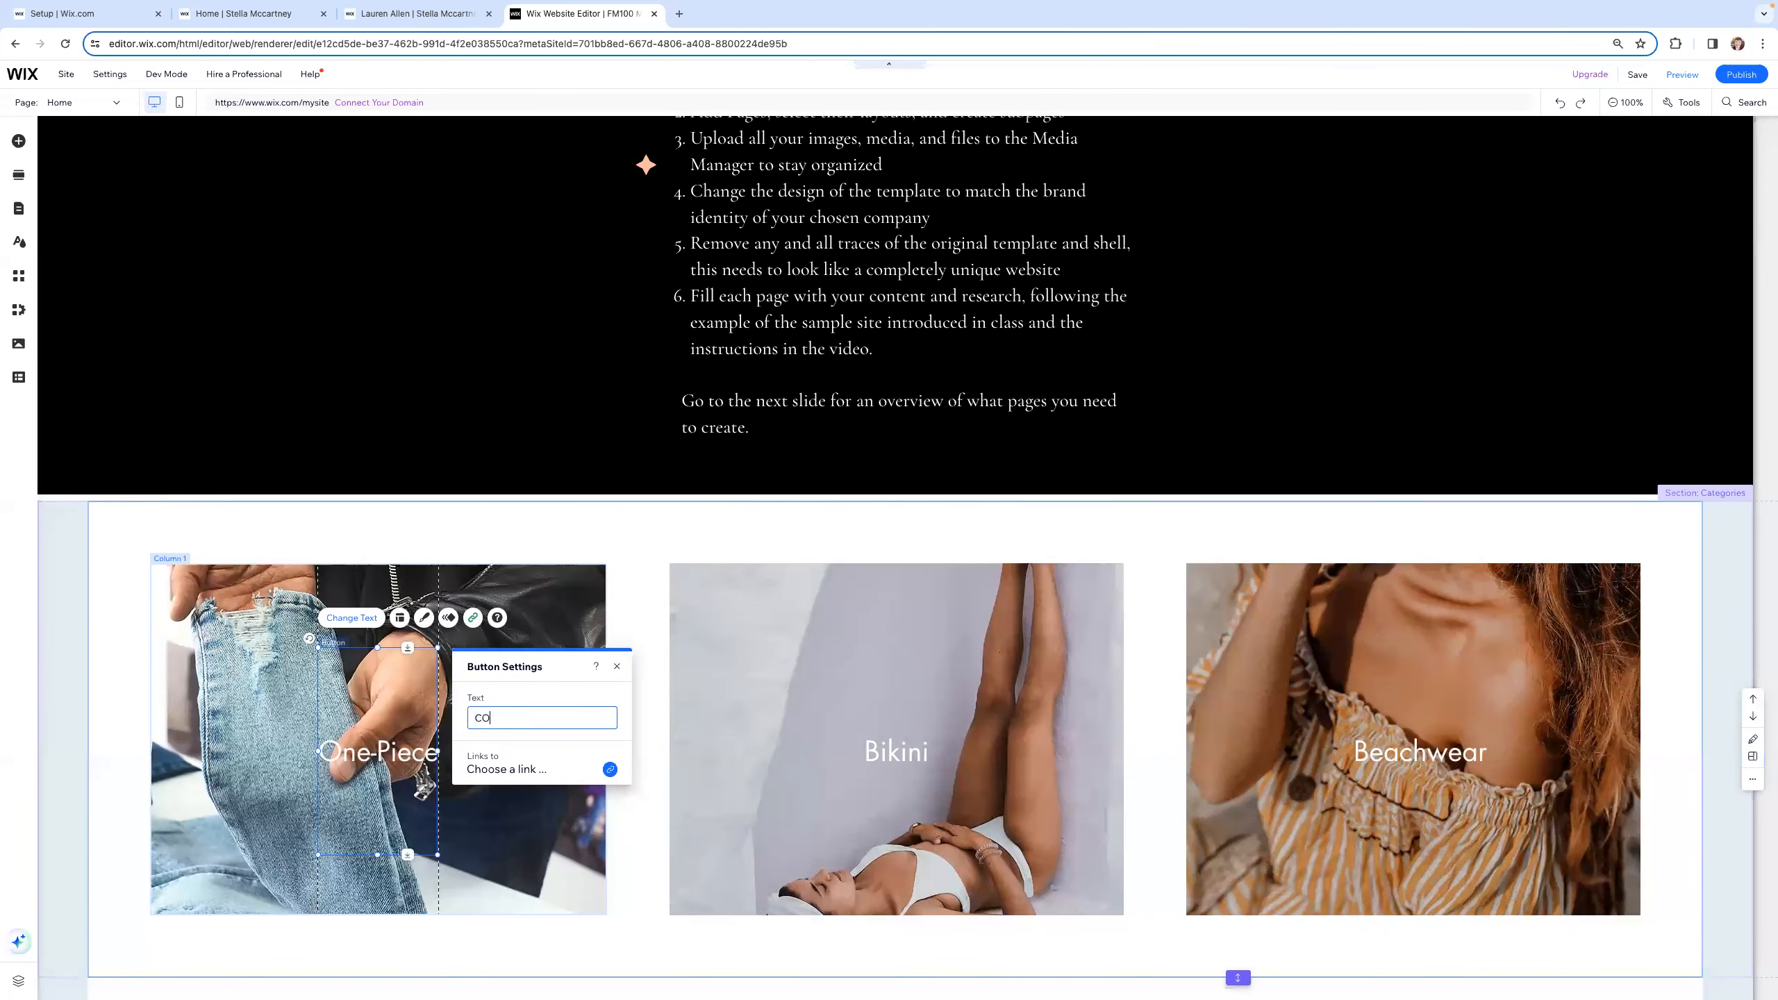
pyautogui.press('BackSpace')
pyautogui.press('BackSpace')
pyautogui.press('BackSpace')
pyautogui.press('BackSpace')
pyautogui.press('BackSpace')
pyautogui.press('BackSpace')
pyautogui.write('ompany Profile')
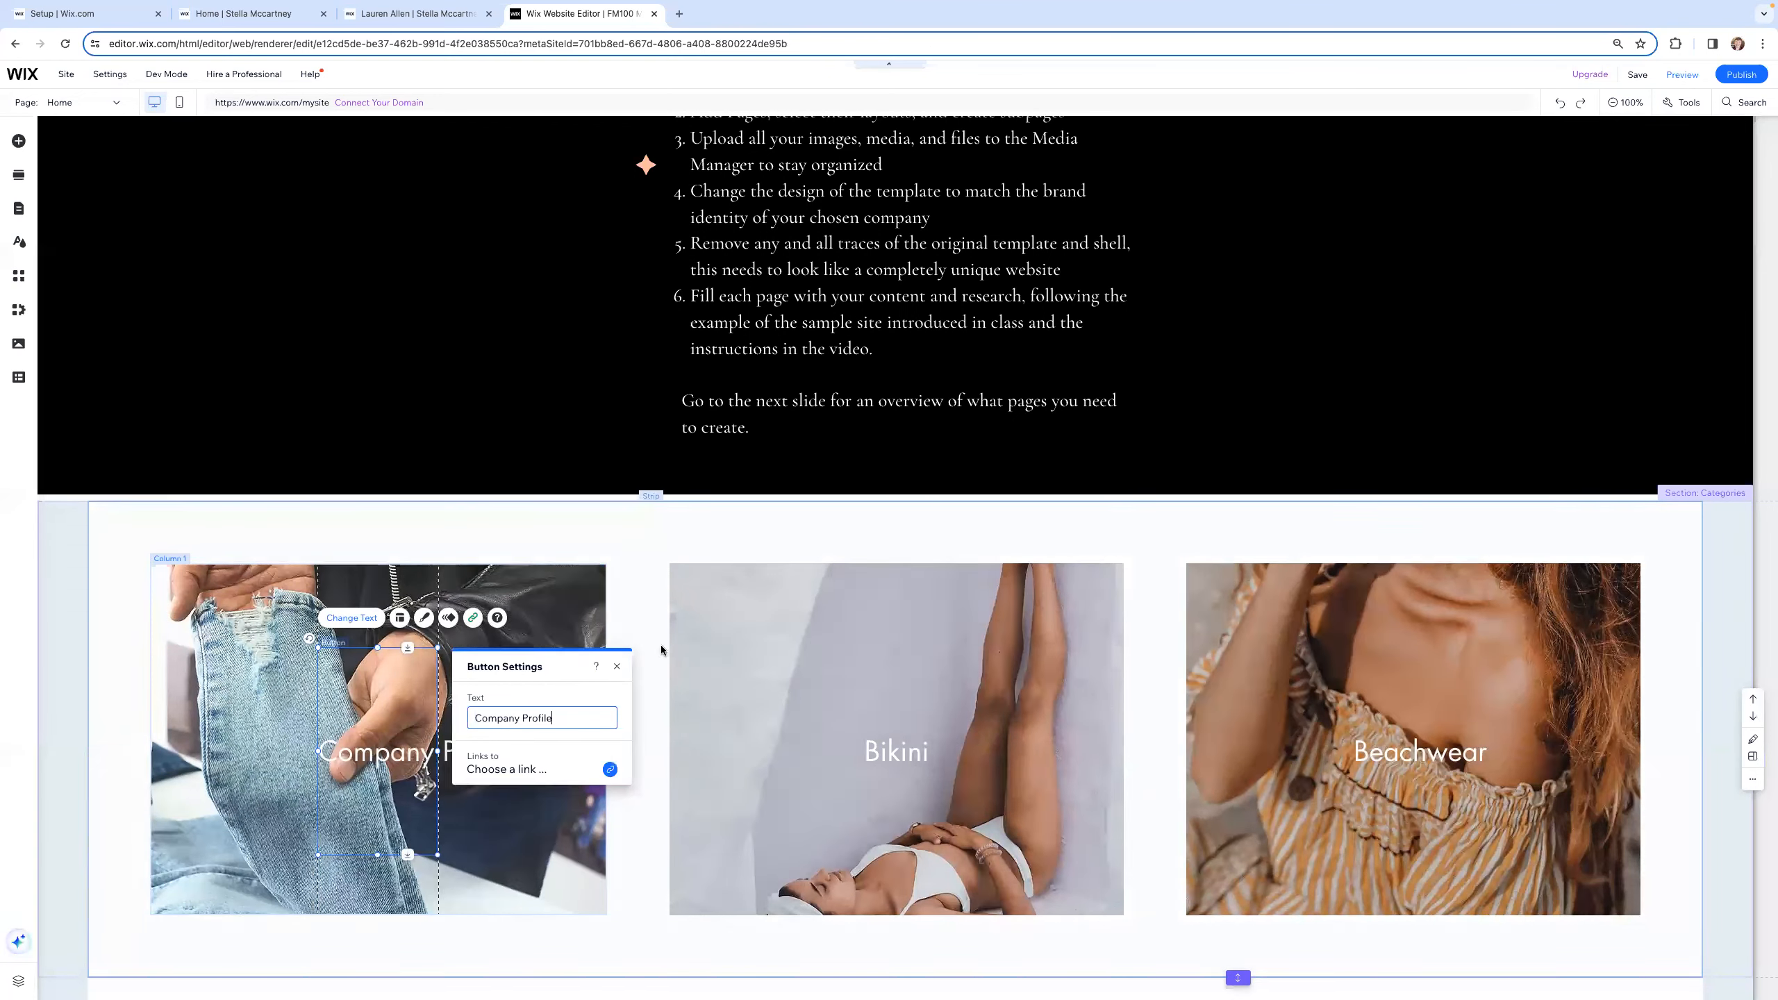
# Step: Widen the Company Profile button and center it over the ripped-jeans image so its label fits inside
pyautogui.click(617, 666)
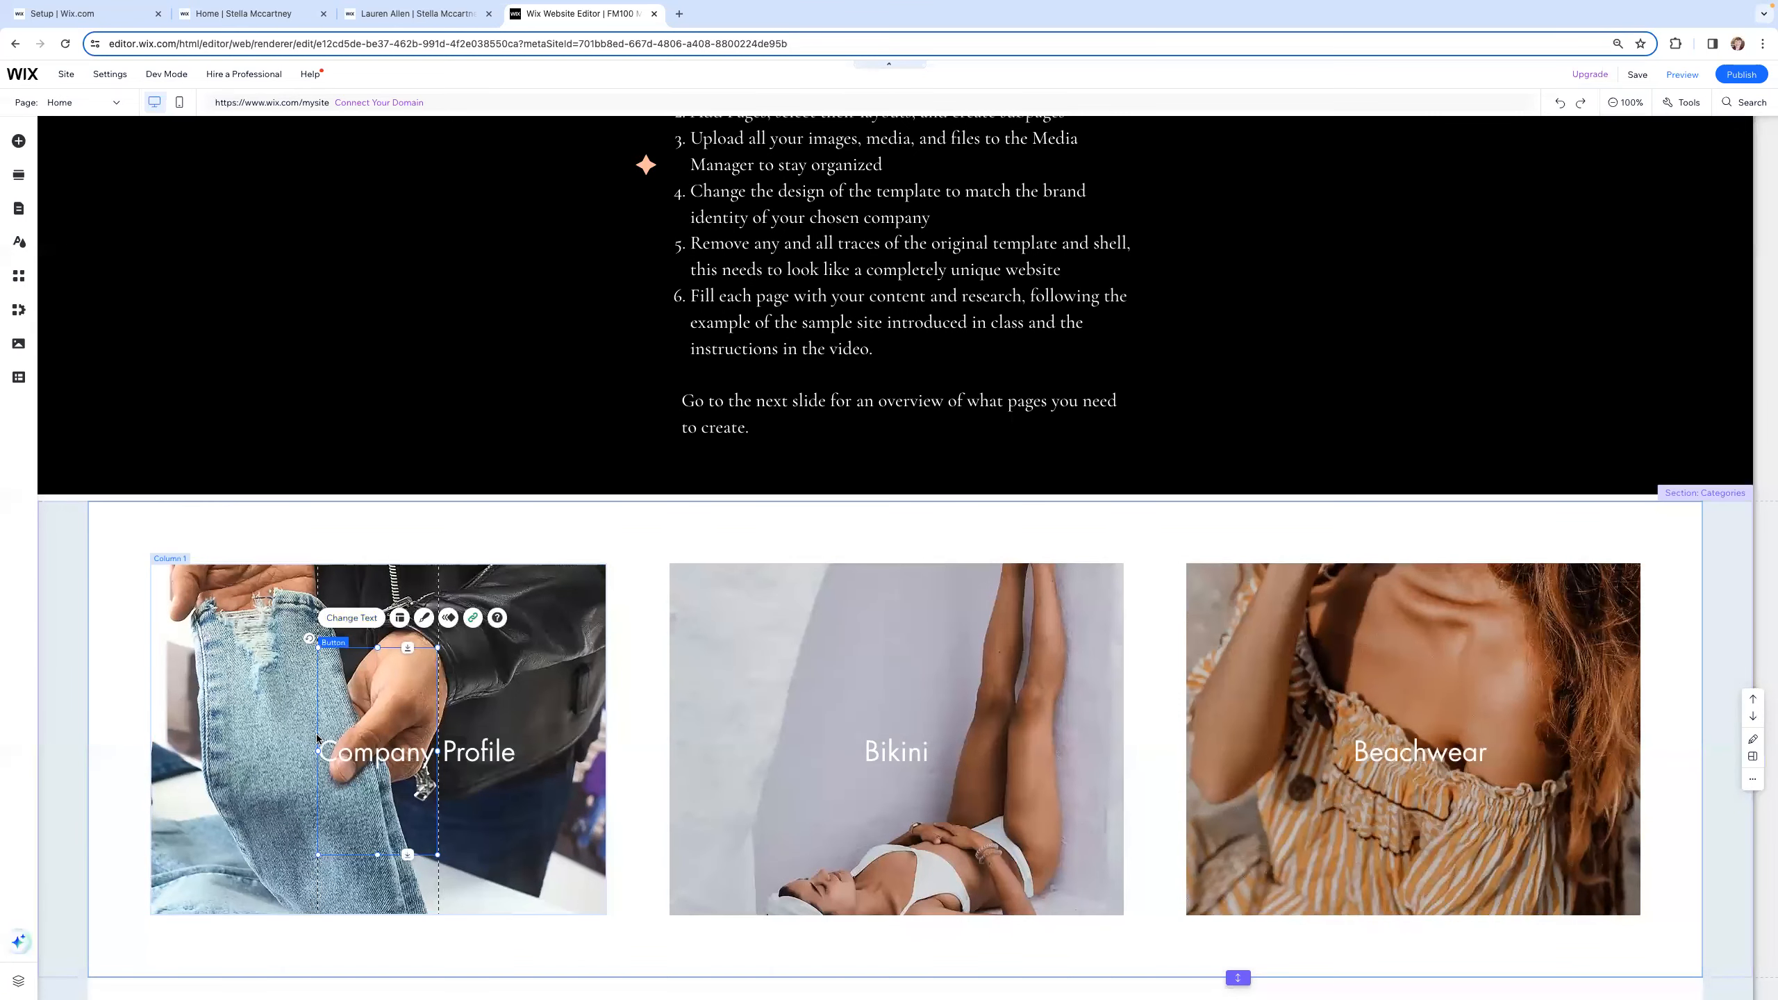
pyautogui.moveTo(438, 752)
pyautogui.mouseDown()
pyautogui.moveTo(526, 751)
pyautogui.moveTo(446, 721)
pyautogui.mouseUp()
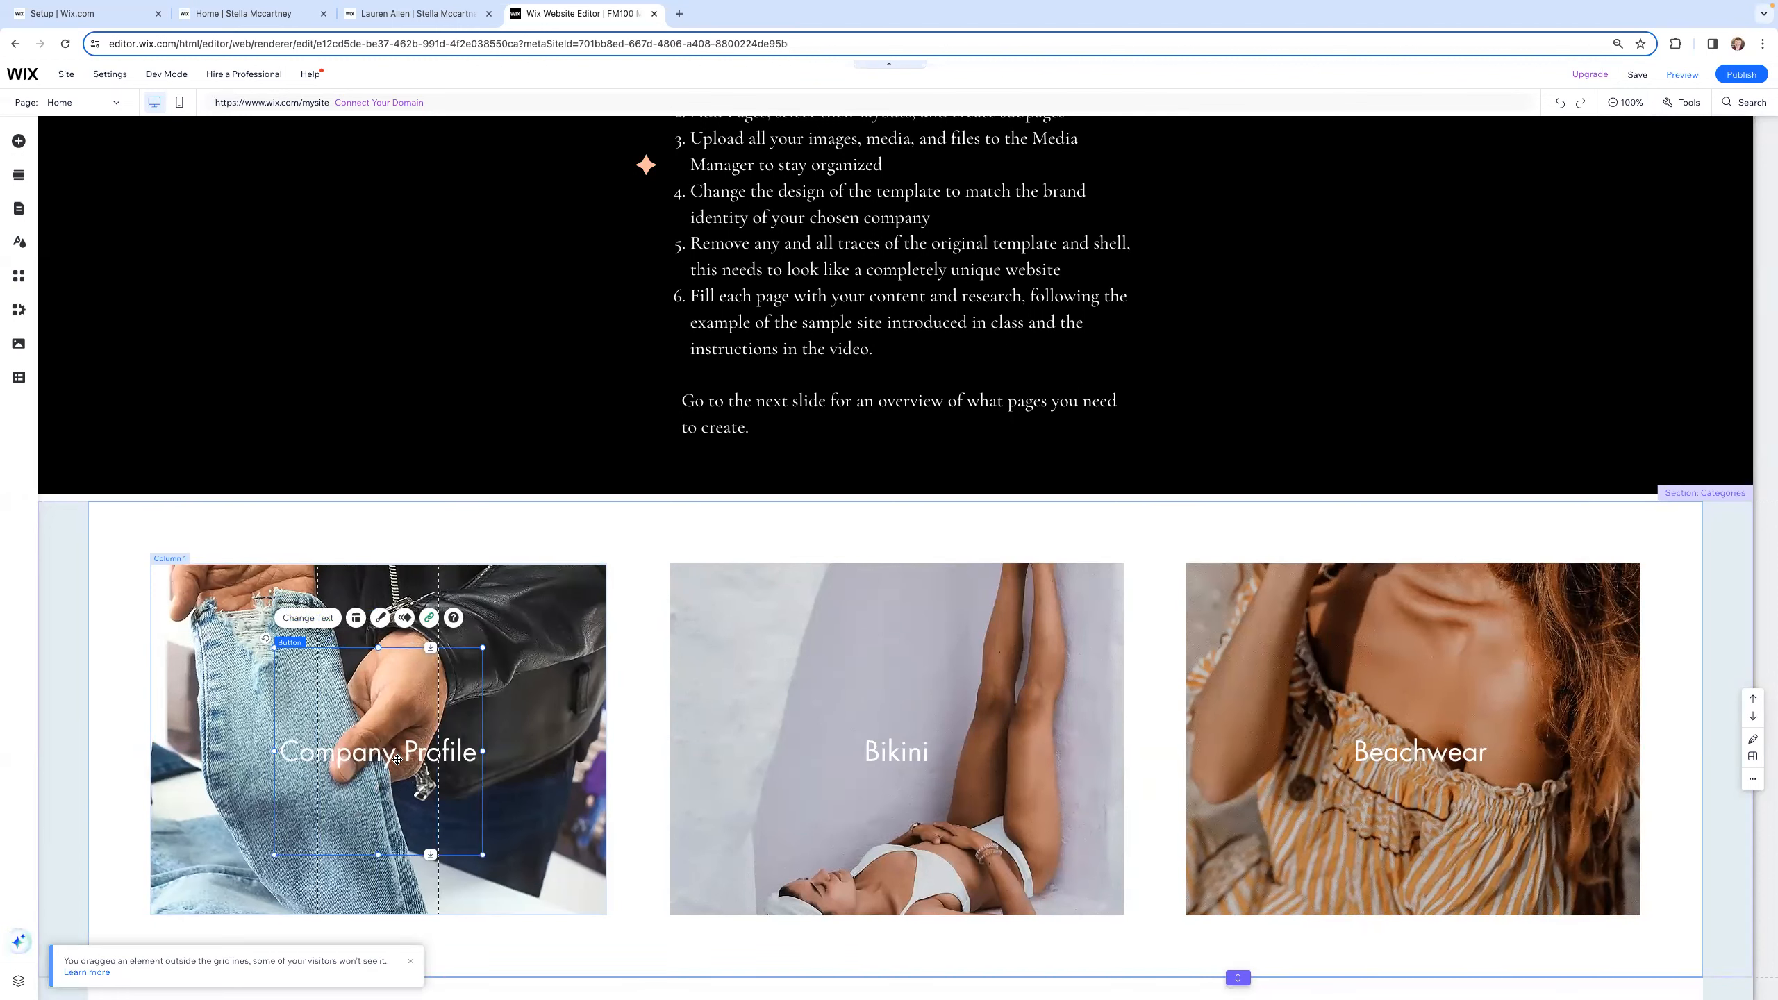
pyautogui.click(325, 619)
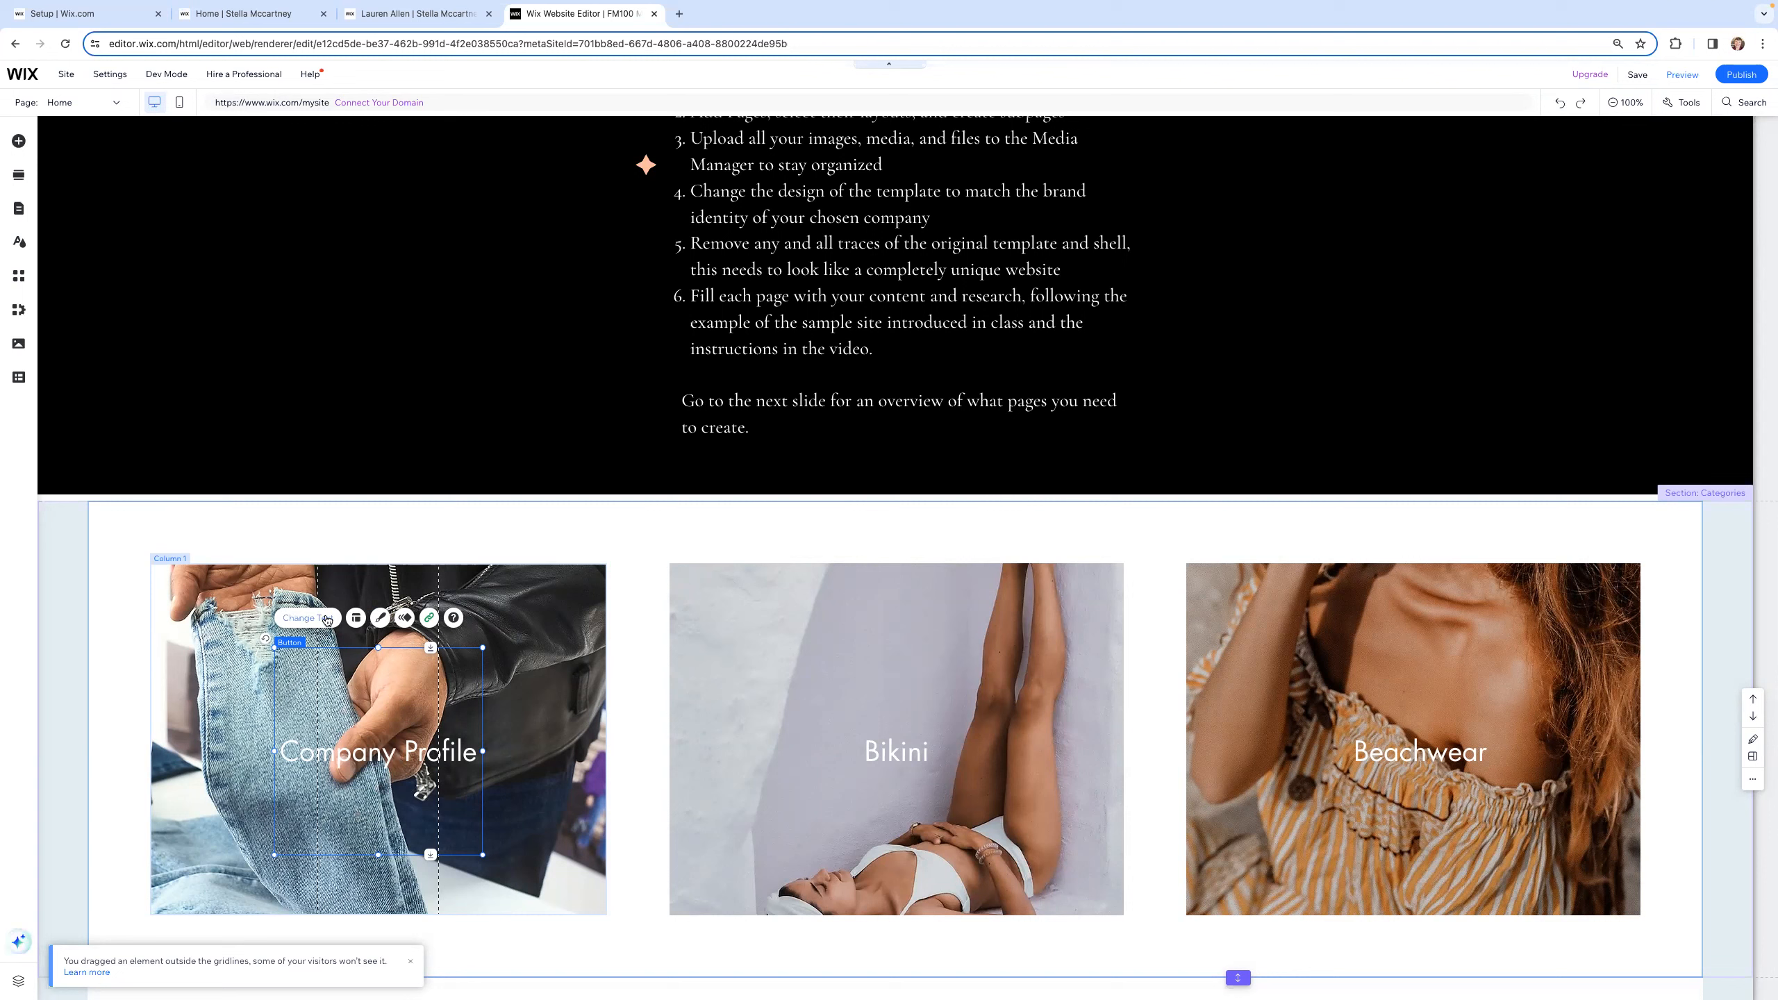
pyautogui.click(397, 749)
# Step: Look at the Company Profile button's custom text design options for color, theme, font and font size without changing any
pyautogui.click(380, 618)
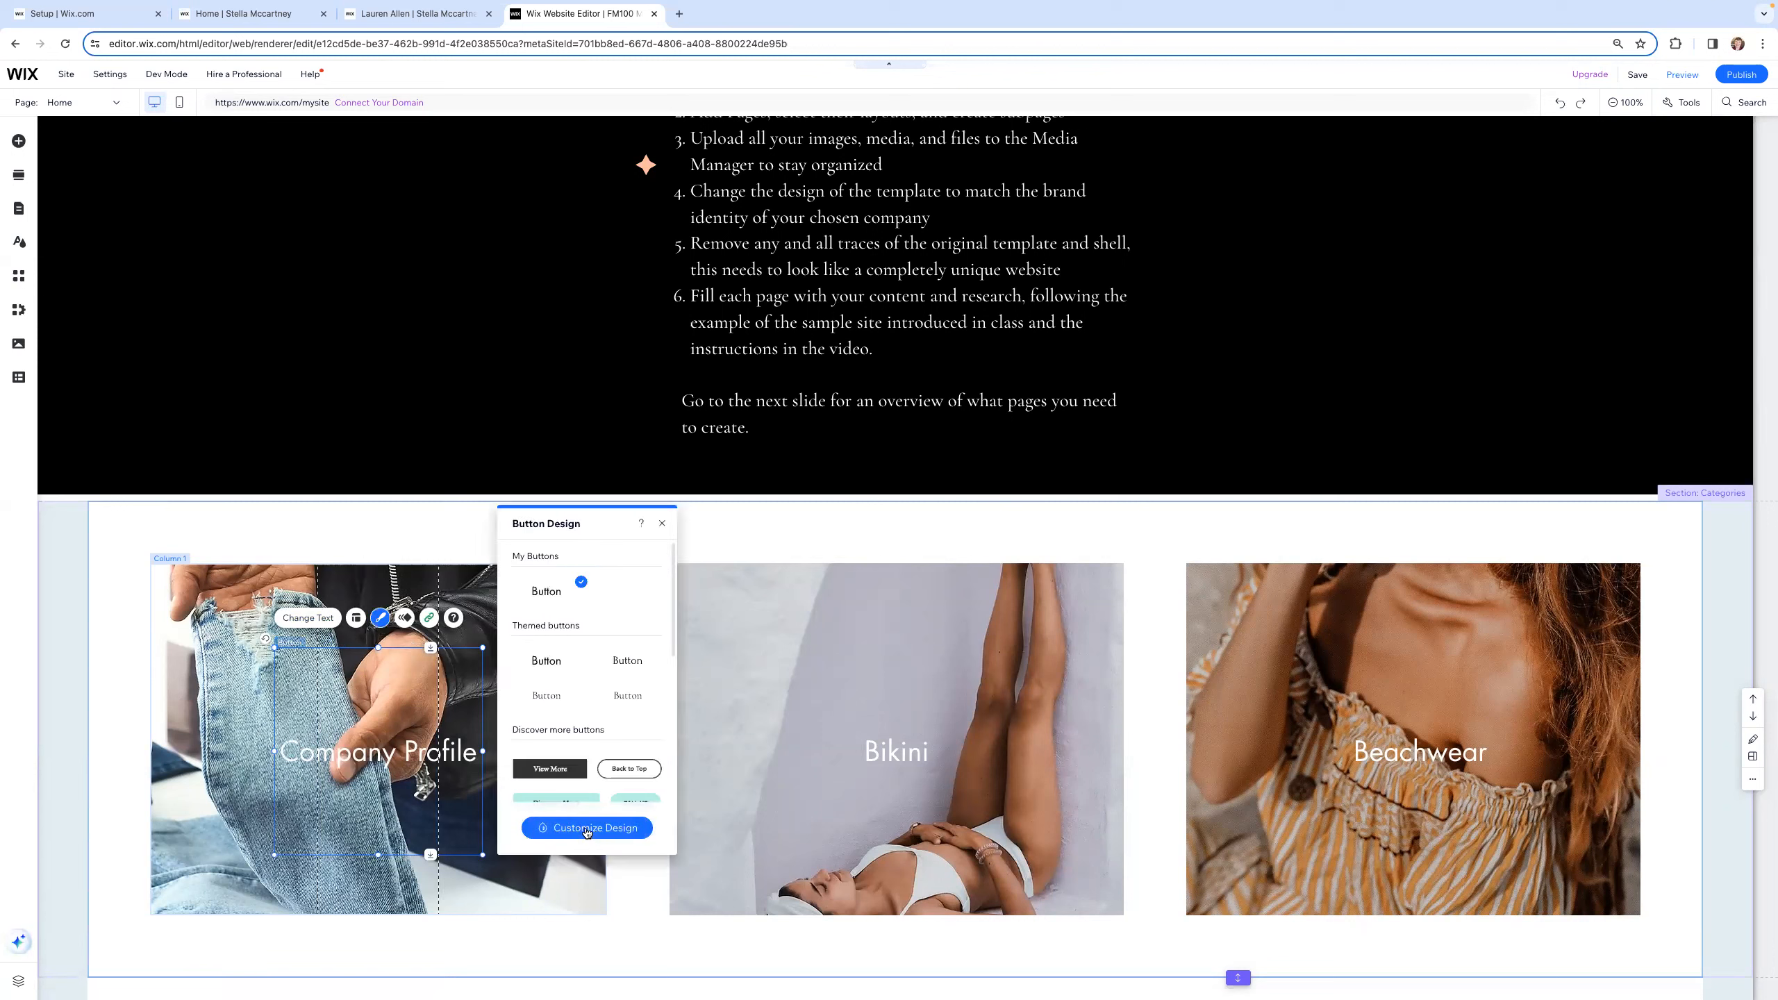
pyautogui.click(589, 829)
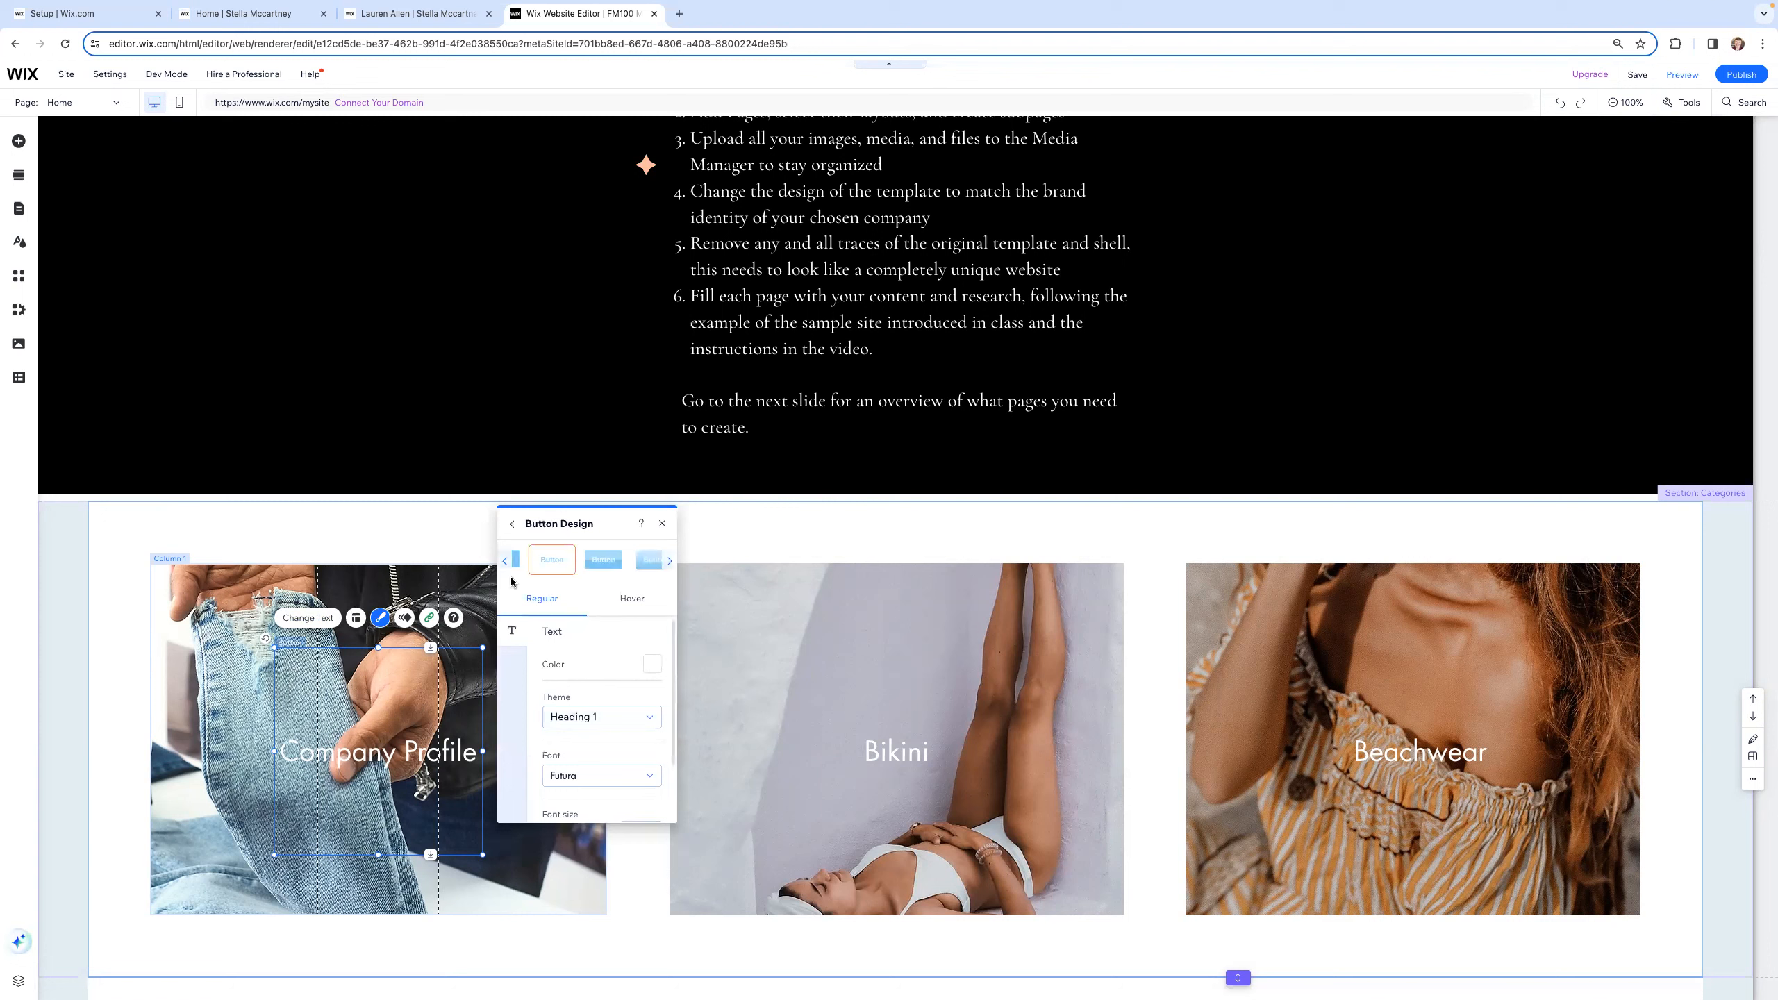
pyautogui.scroll(-1, 608, 751)
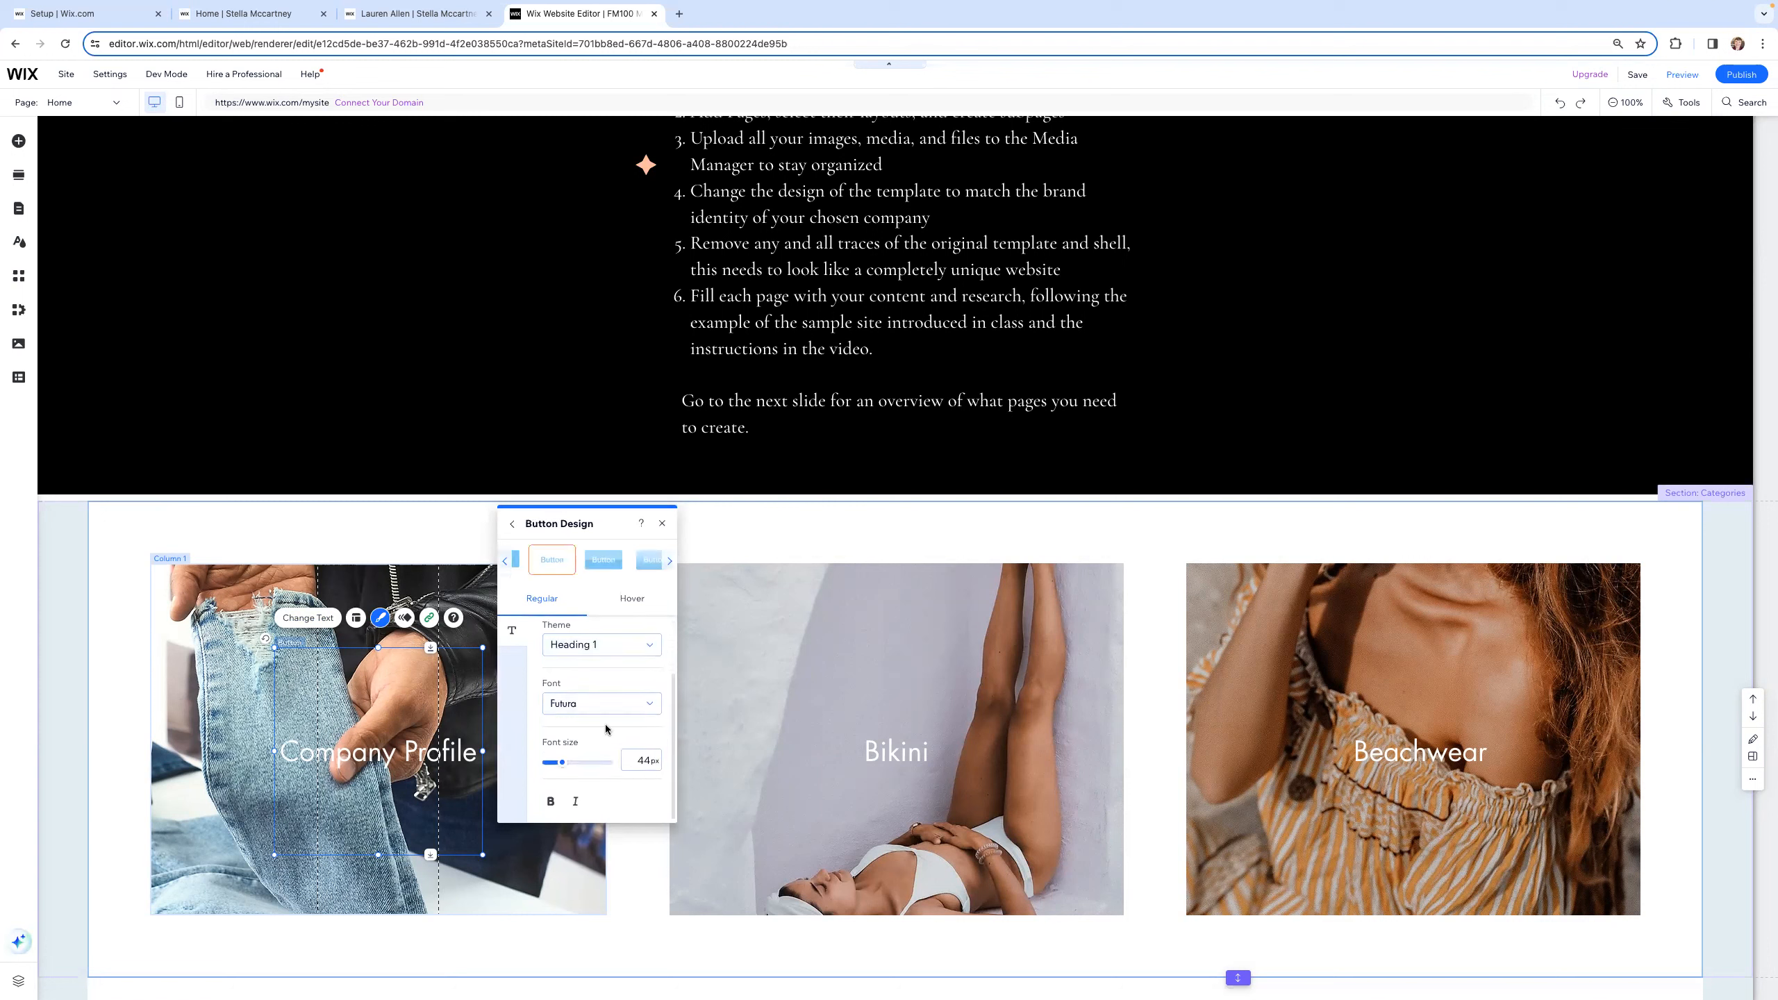
pyautogui.click(660, 527)
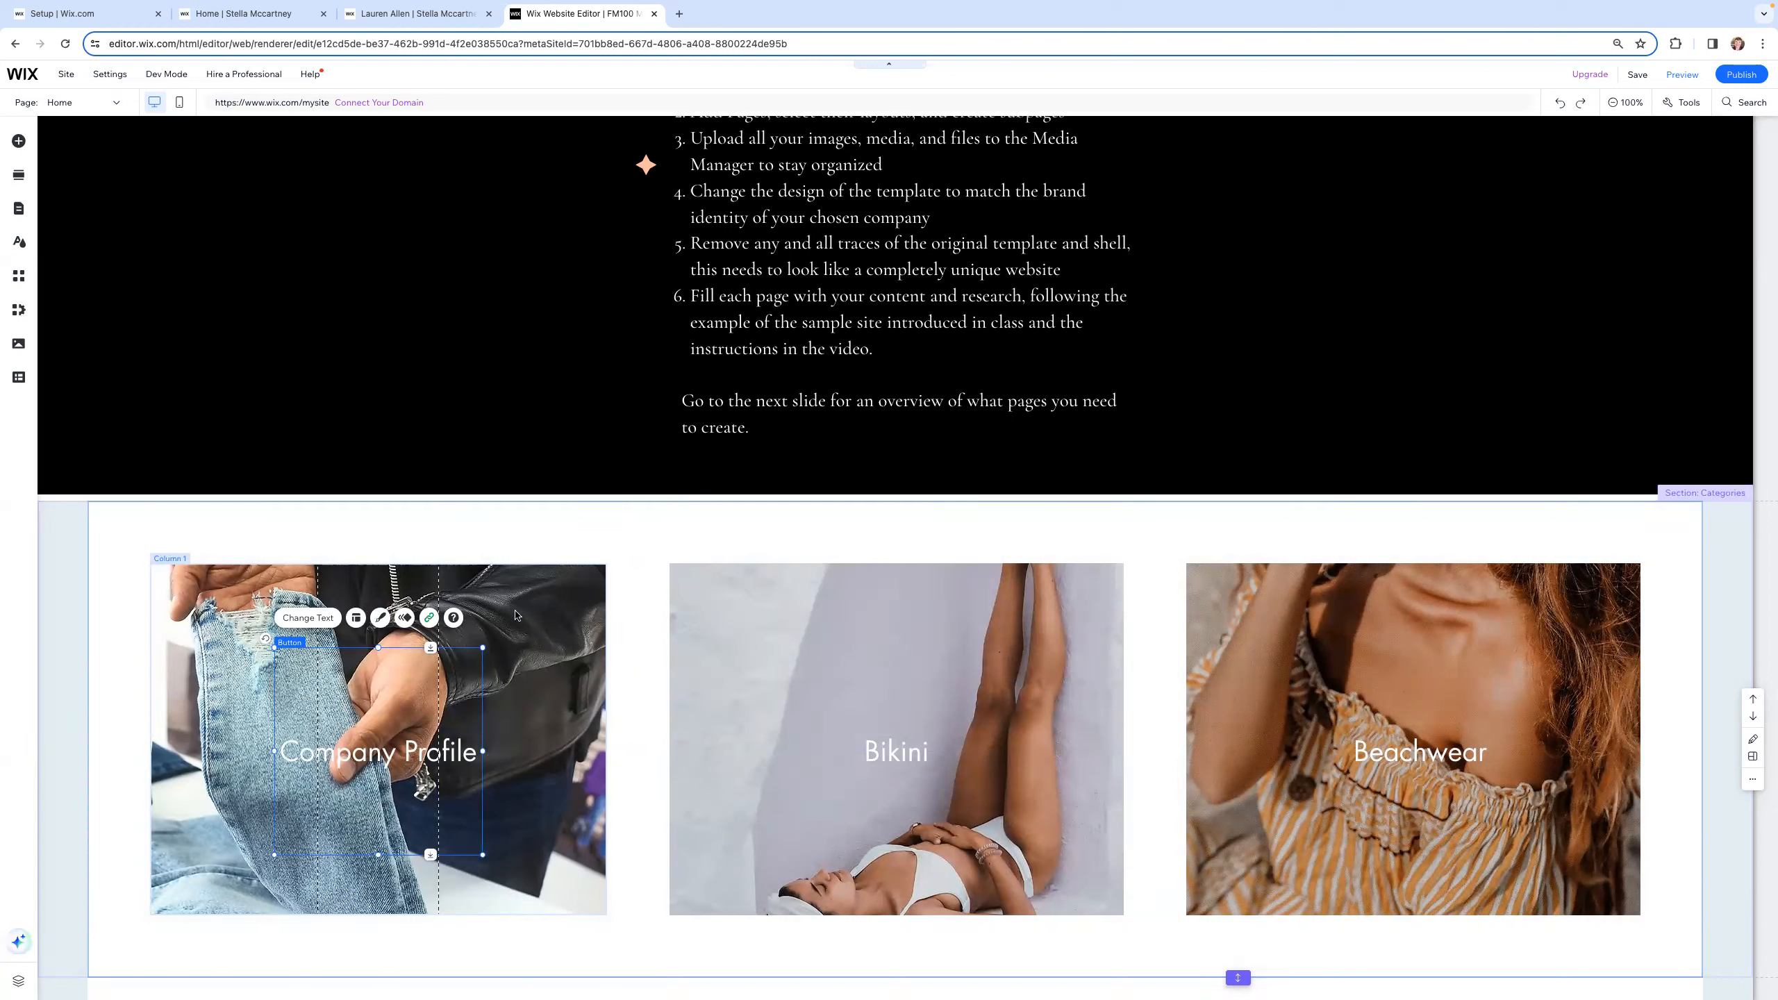
# Step: Link the Company Profile button to the Company Profile page, opening in the current window
pyautogui.click(430, 618)
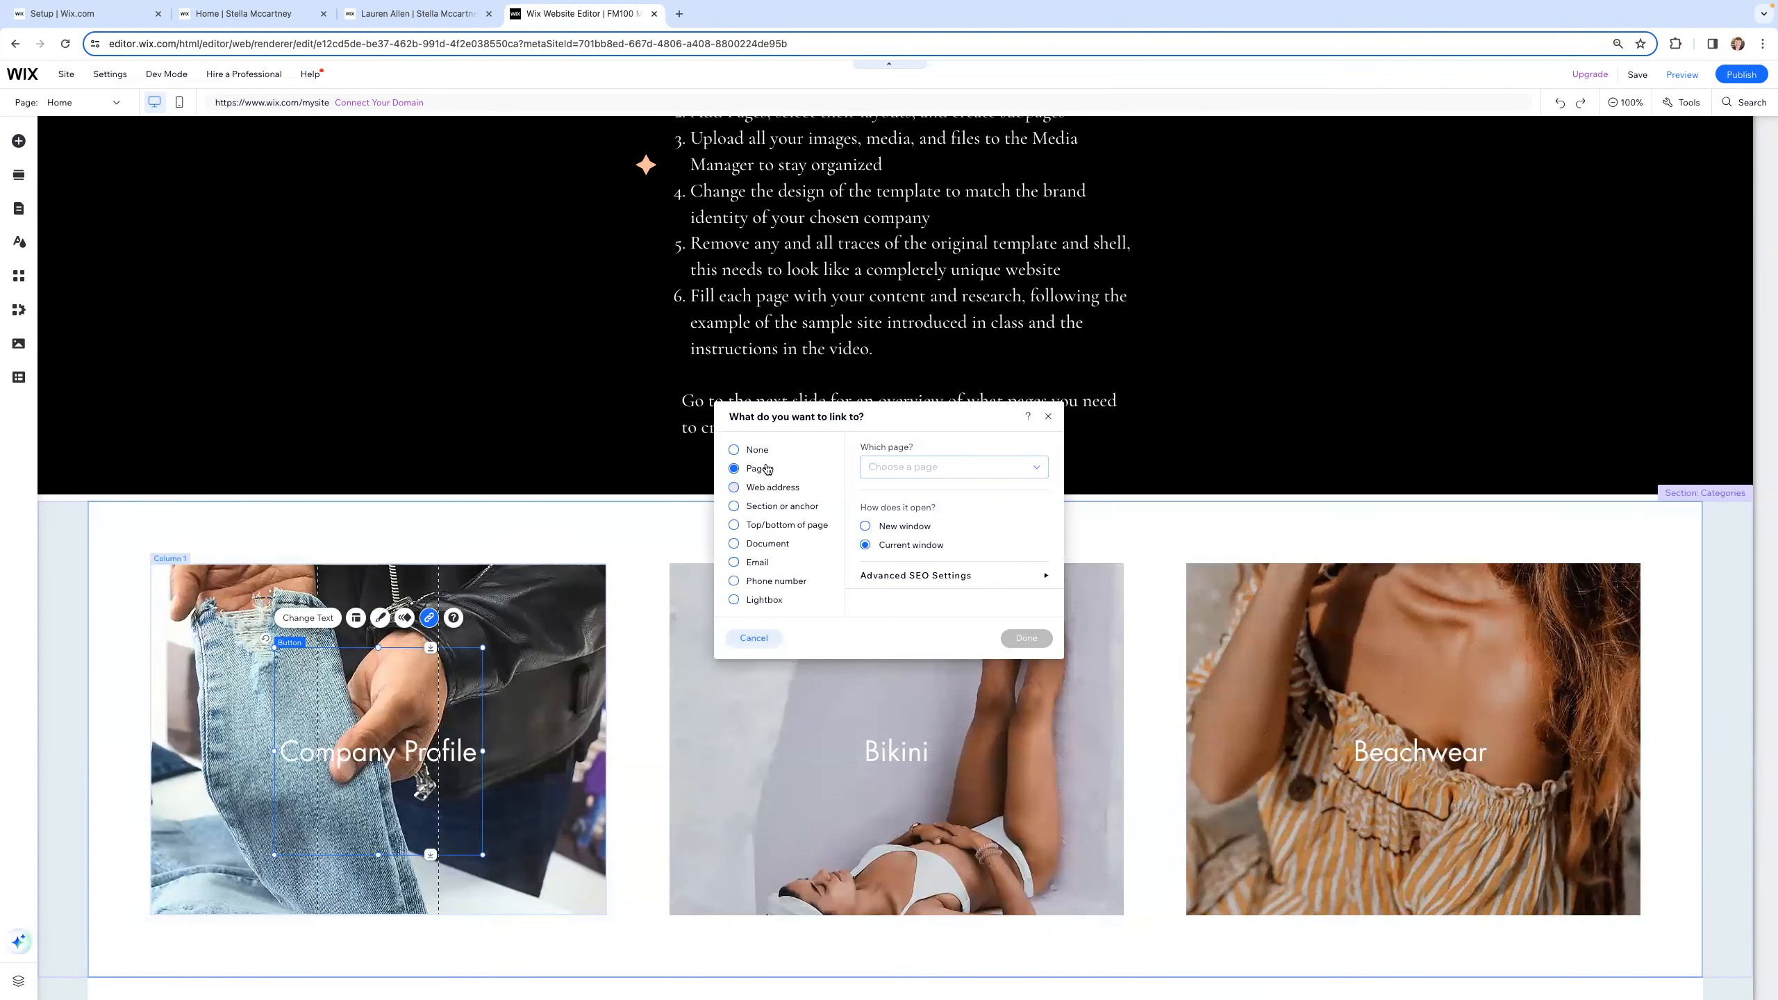
pyautogui.click(939, 469)
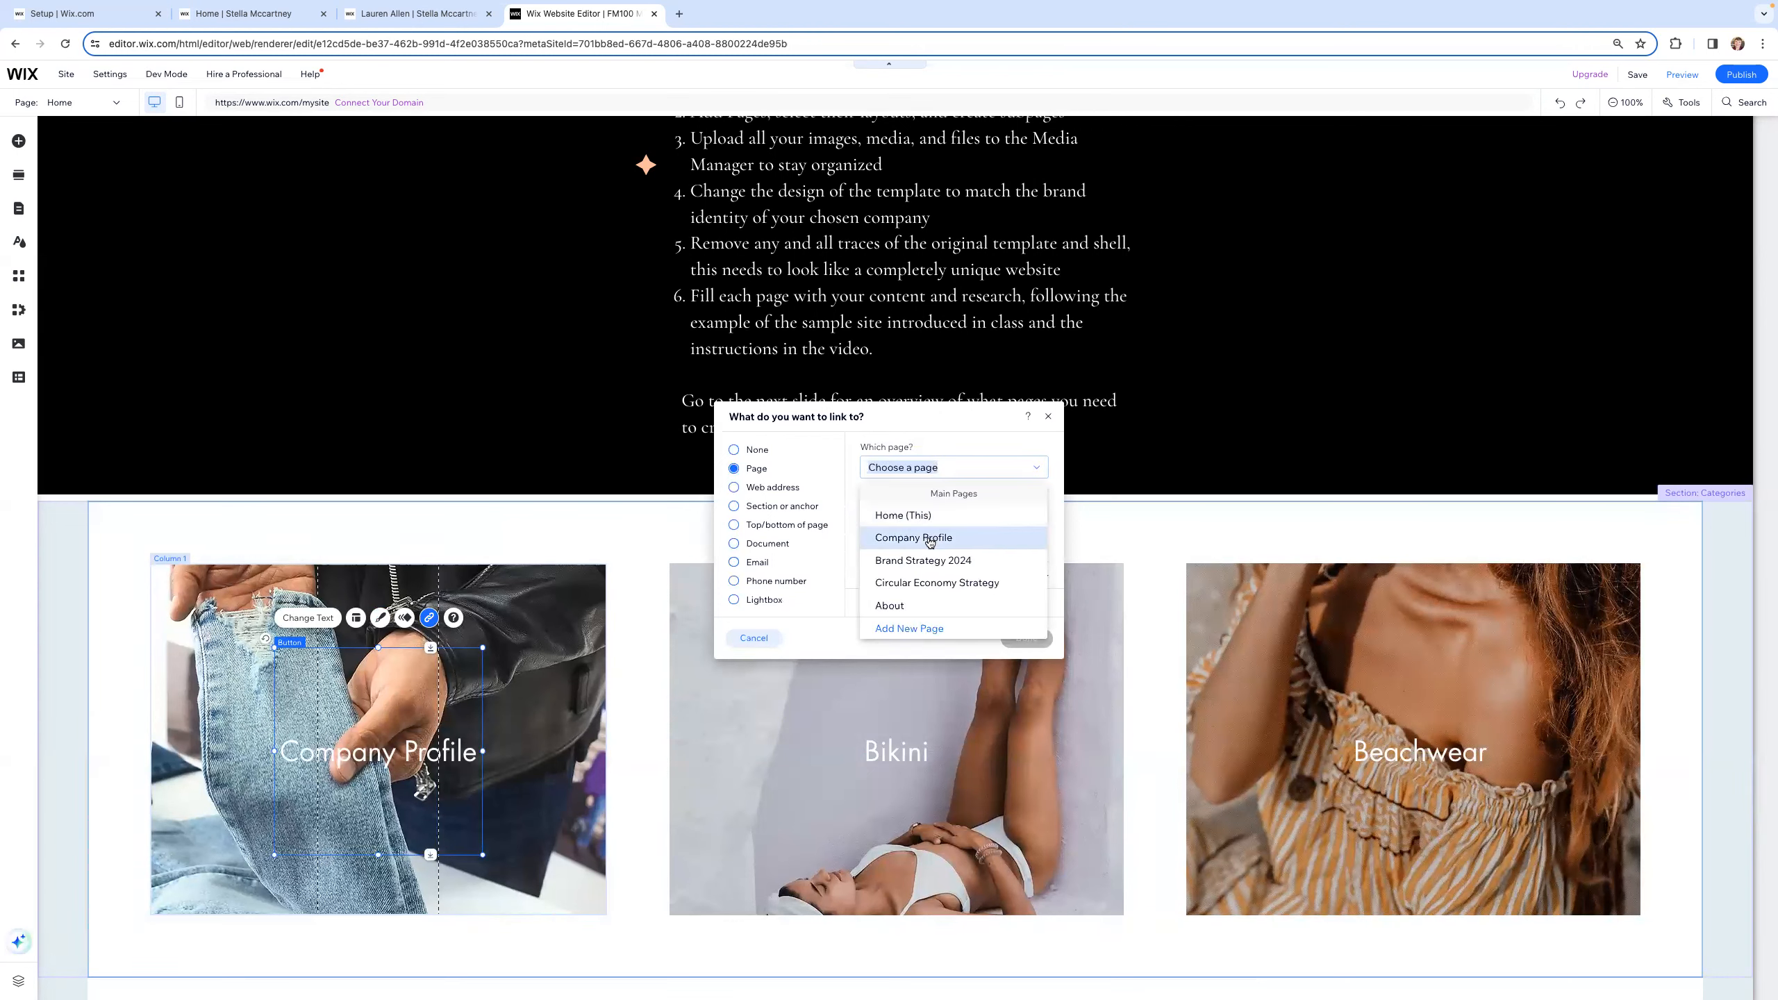
pyautogui.click(1008, 537)
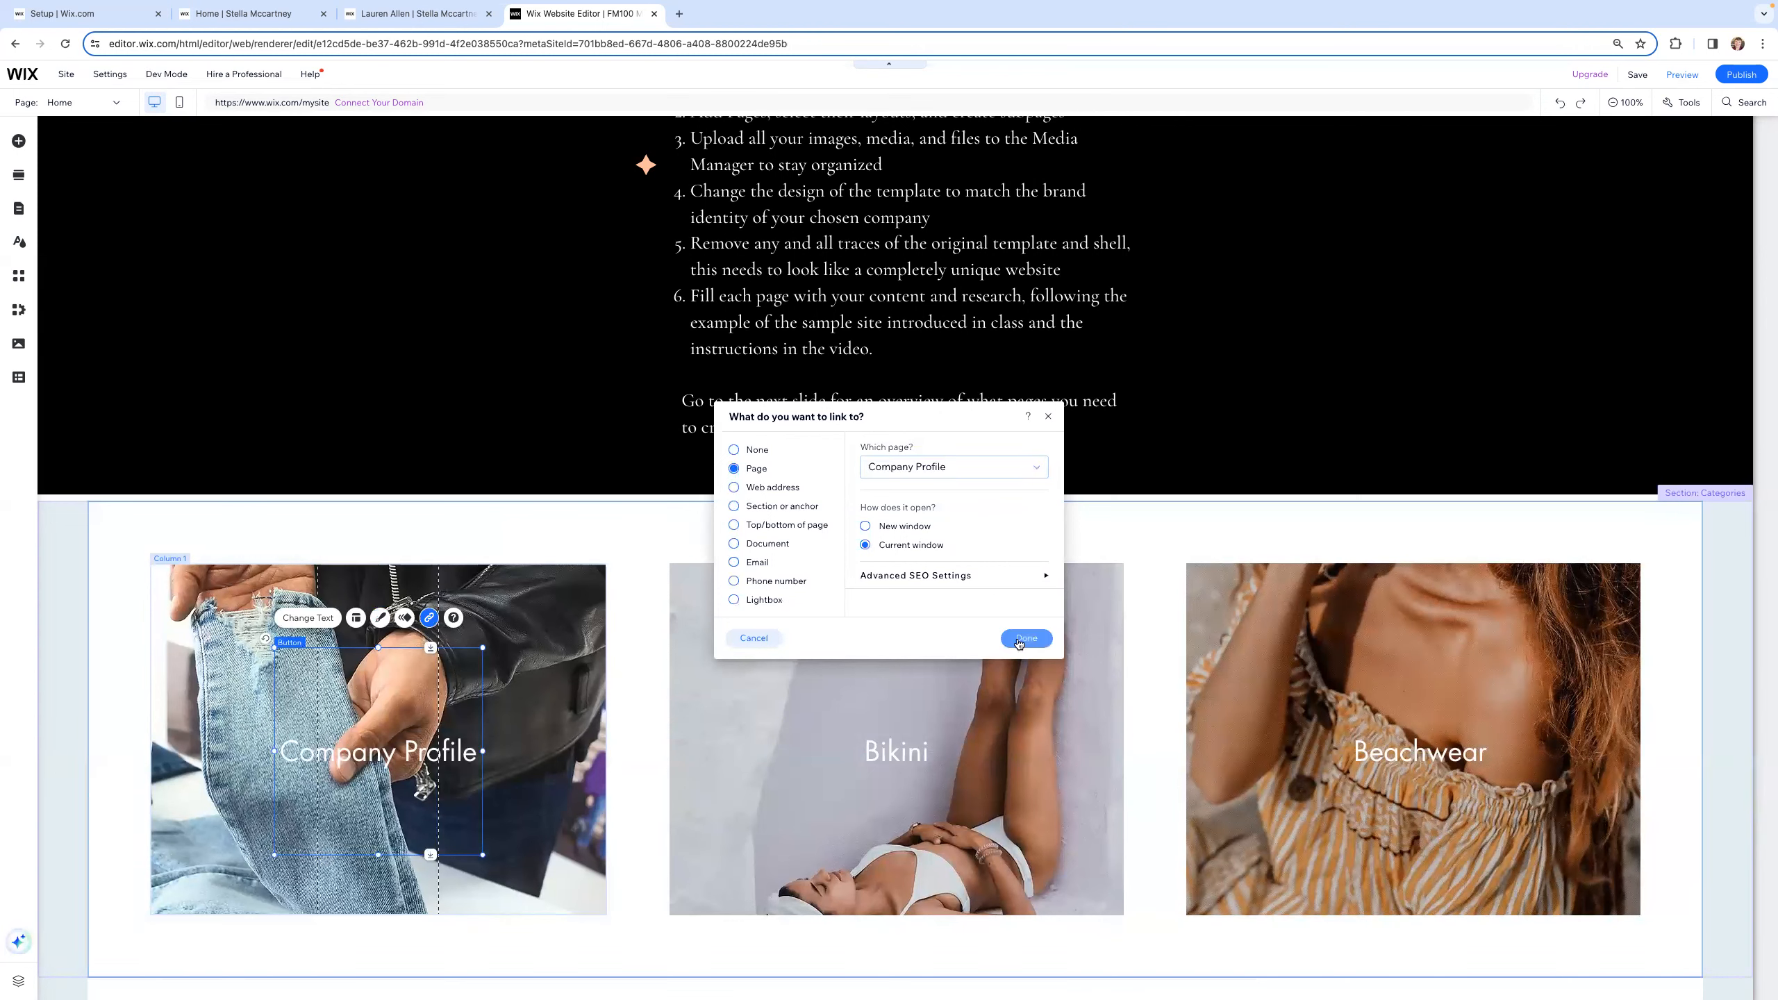
pyautogui.click(1027, 640)
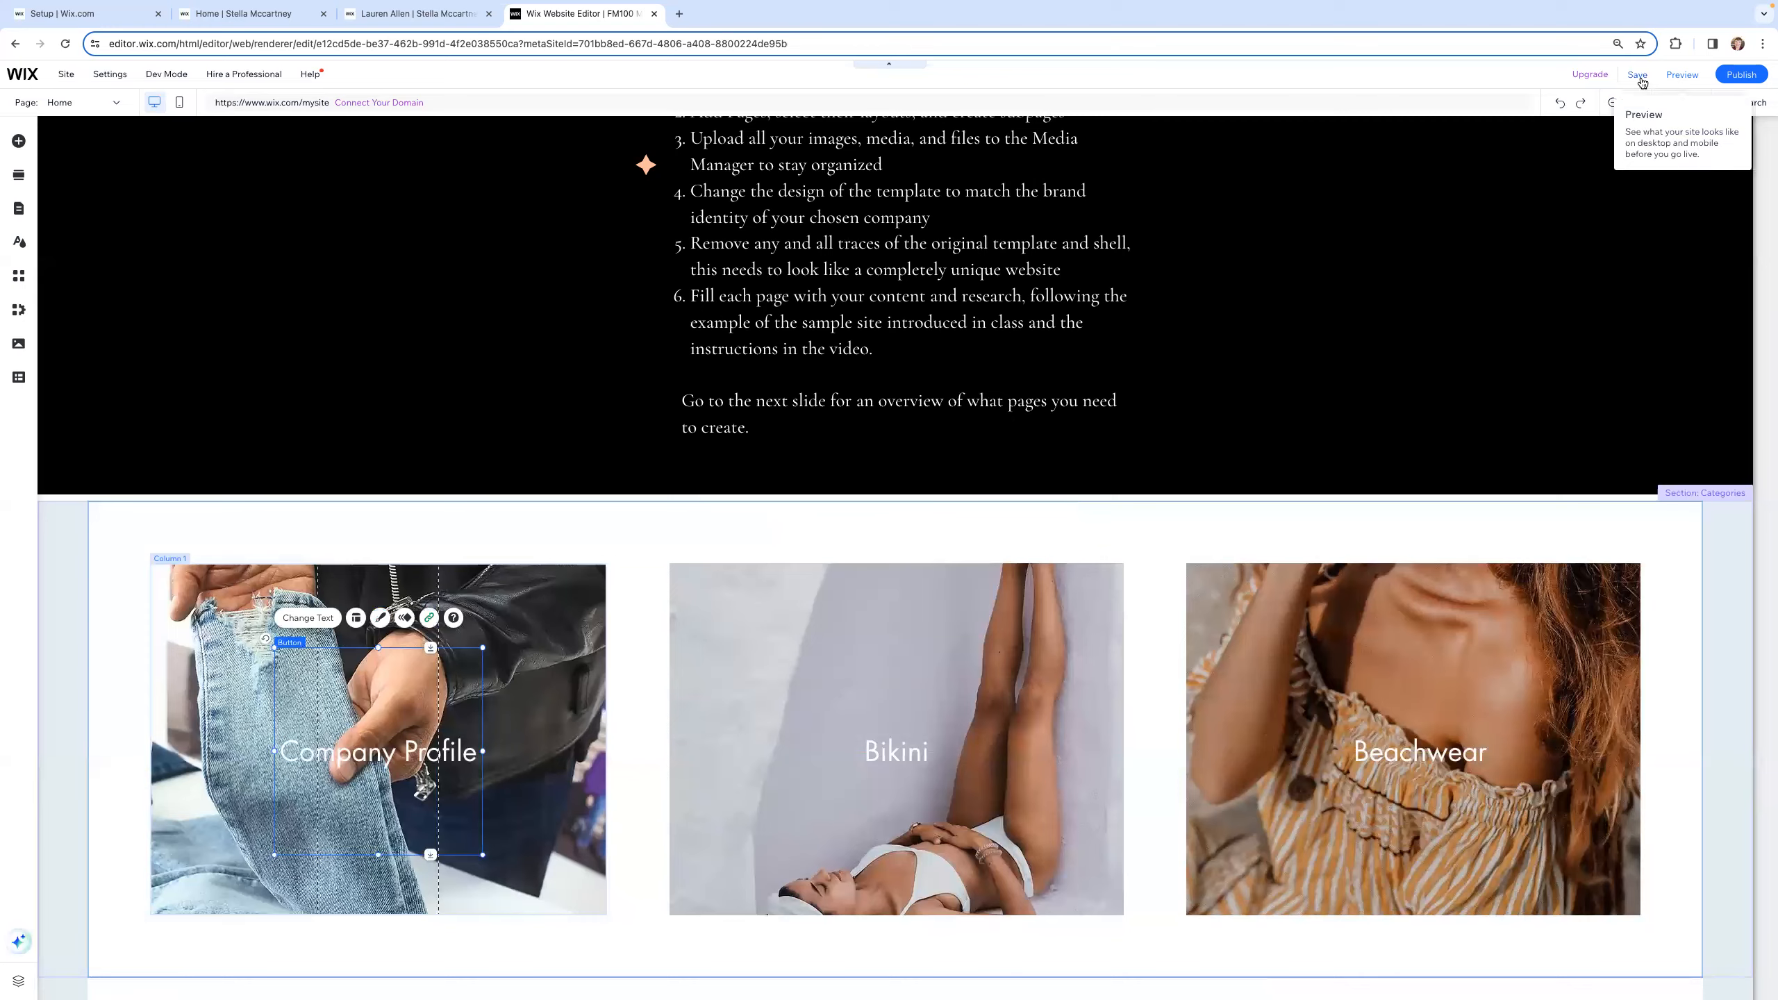
# Step: Save the site with the suggested free Wix.com domain and dismiss the confirmation
pyautogui.click(1639, 75)
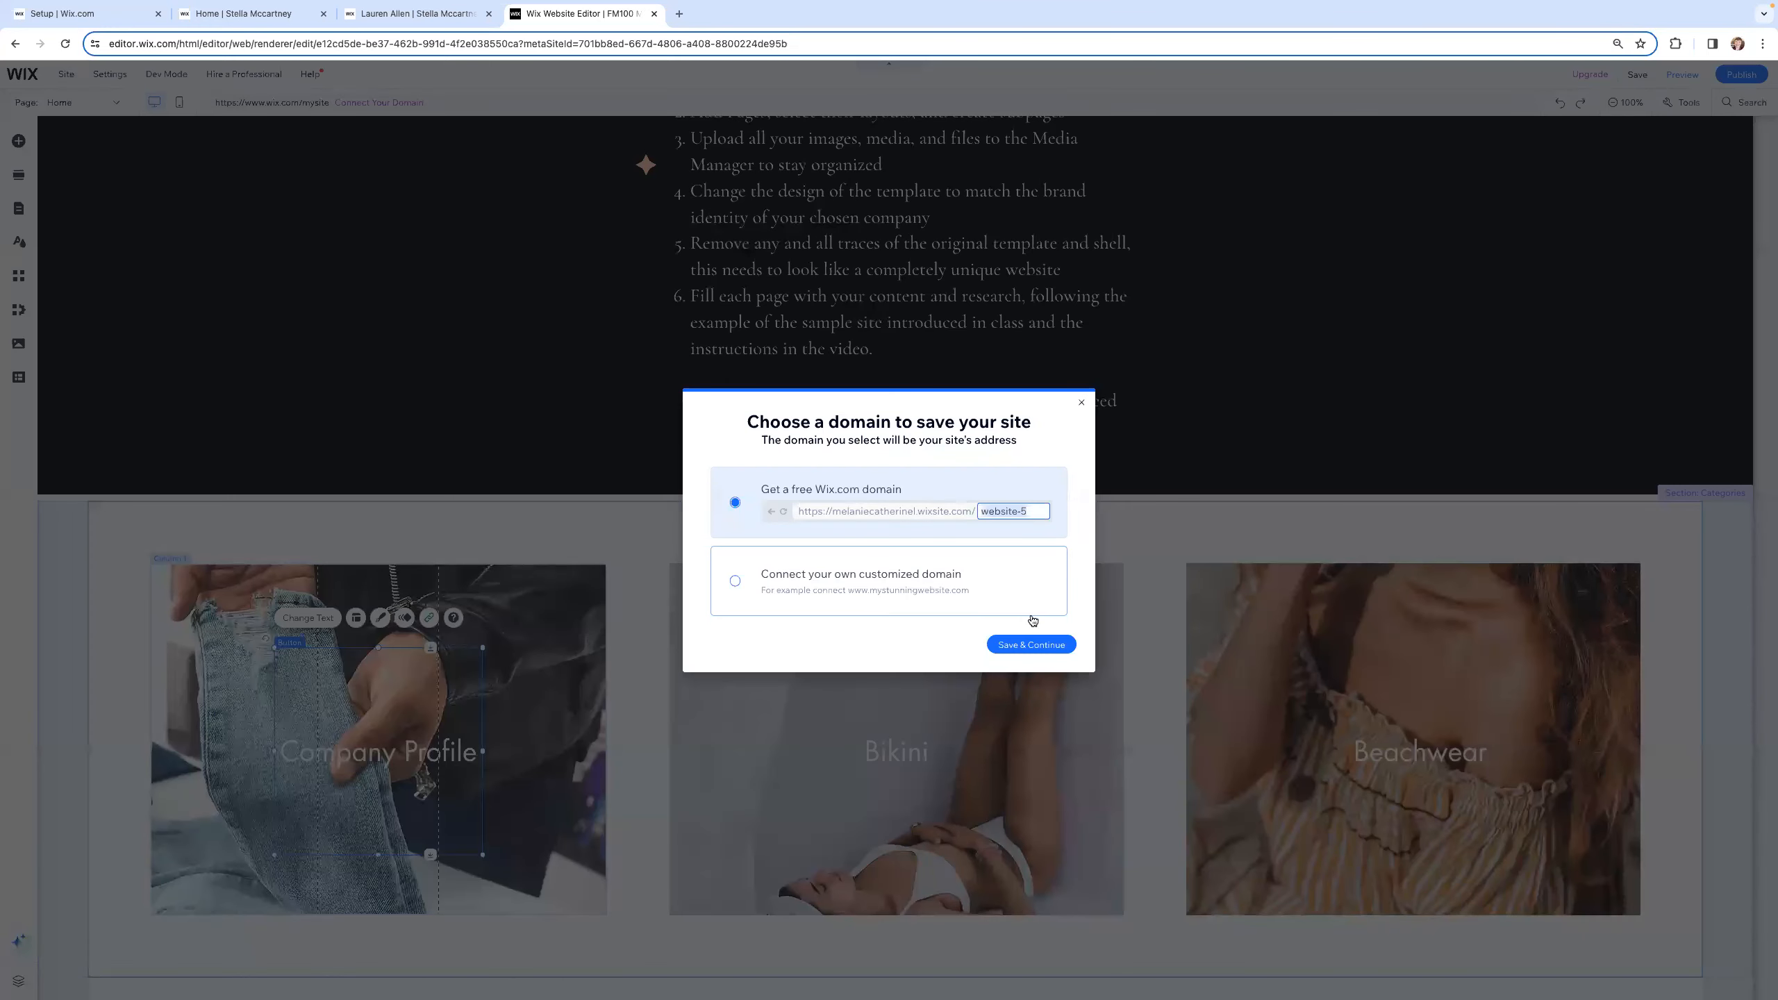
pyautogui.click(1028, 646)
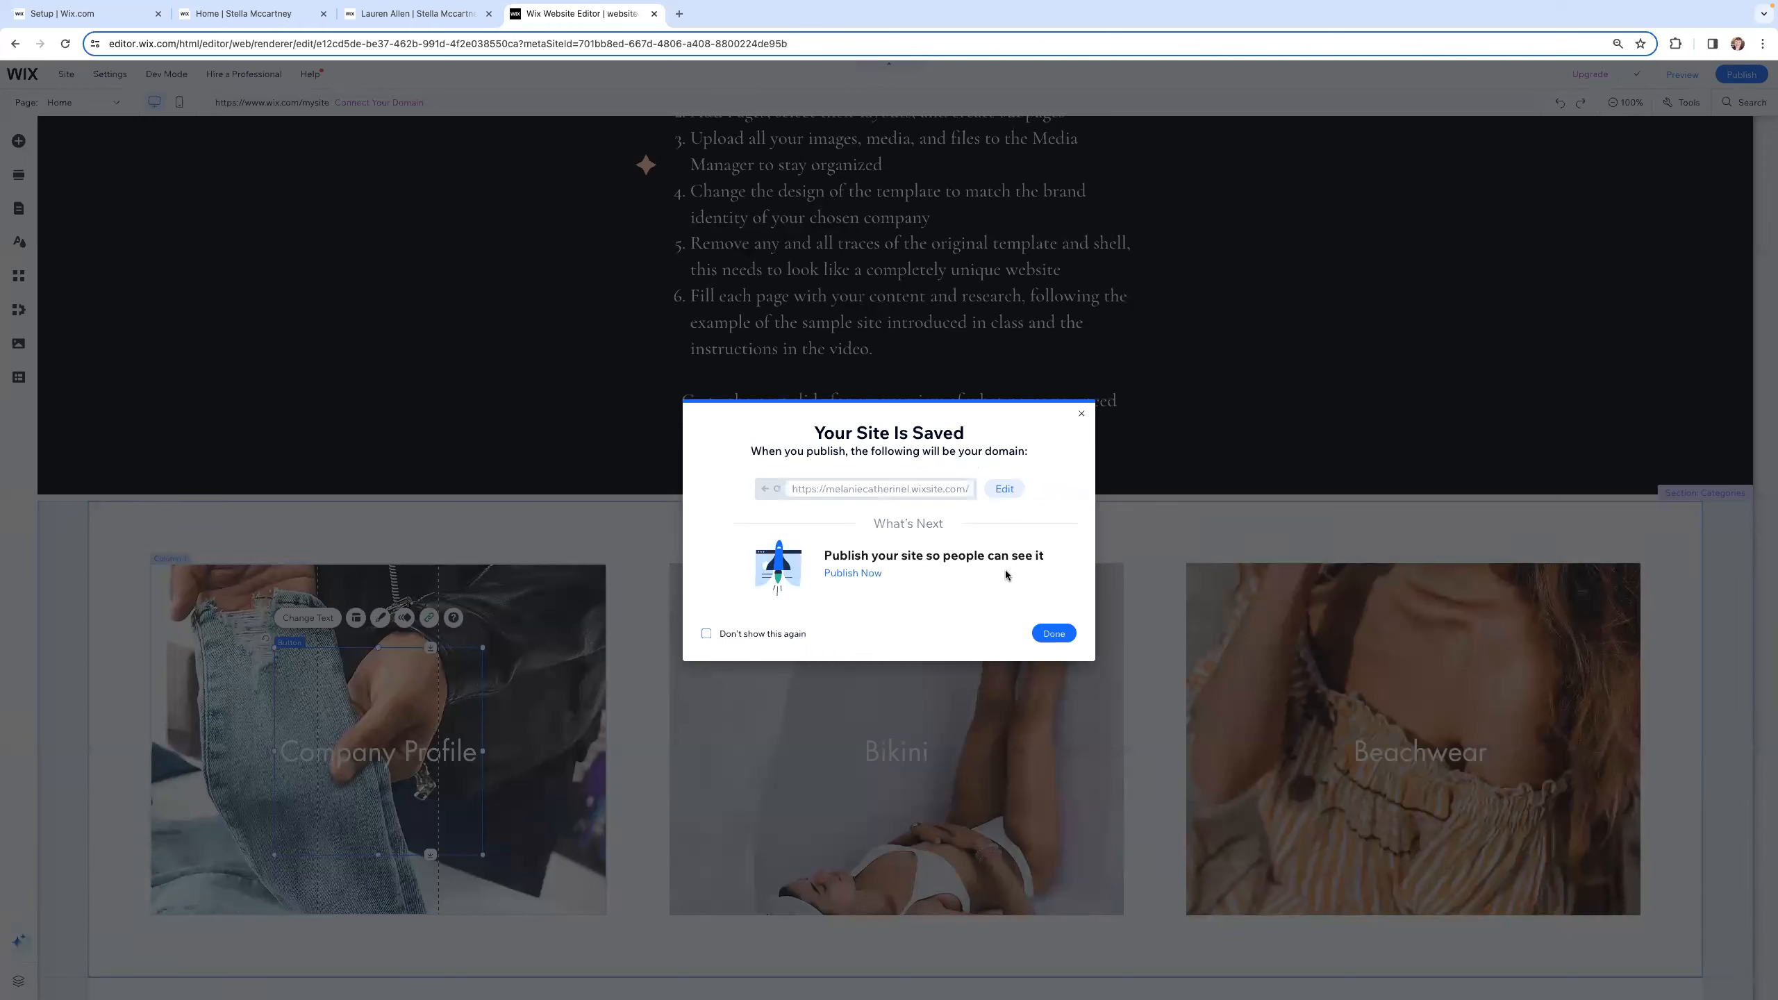
pyautogui.click(1068, 640)
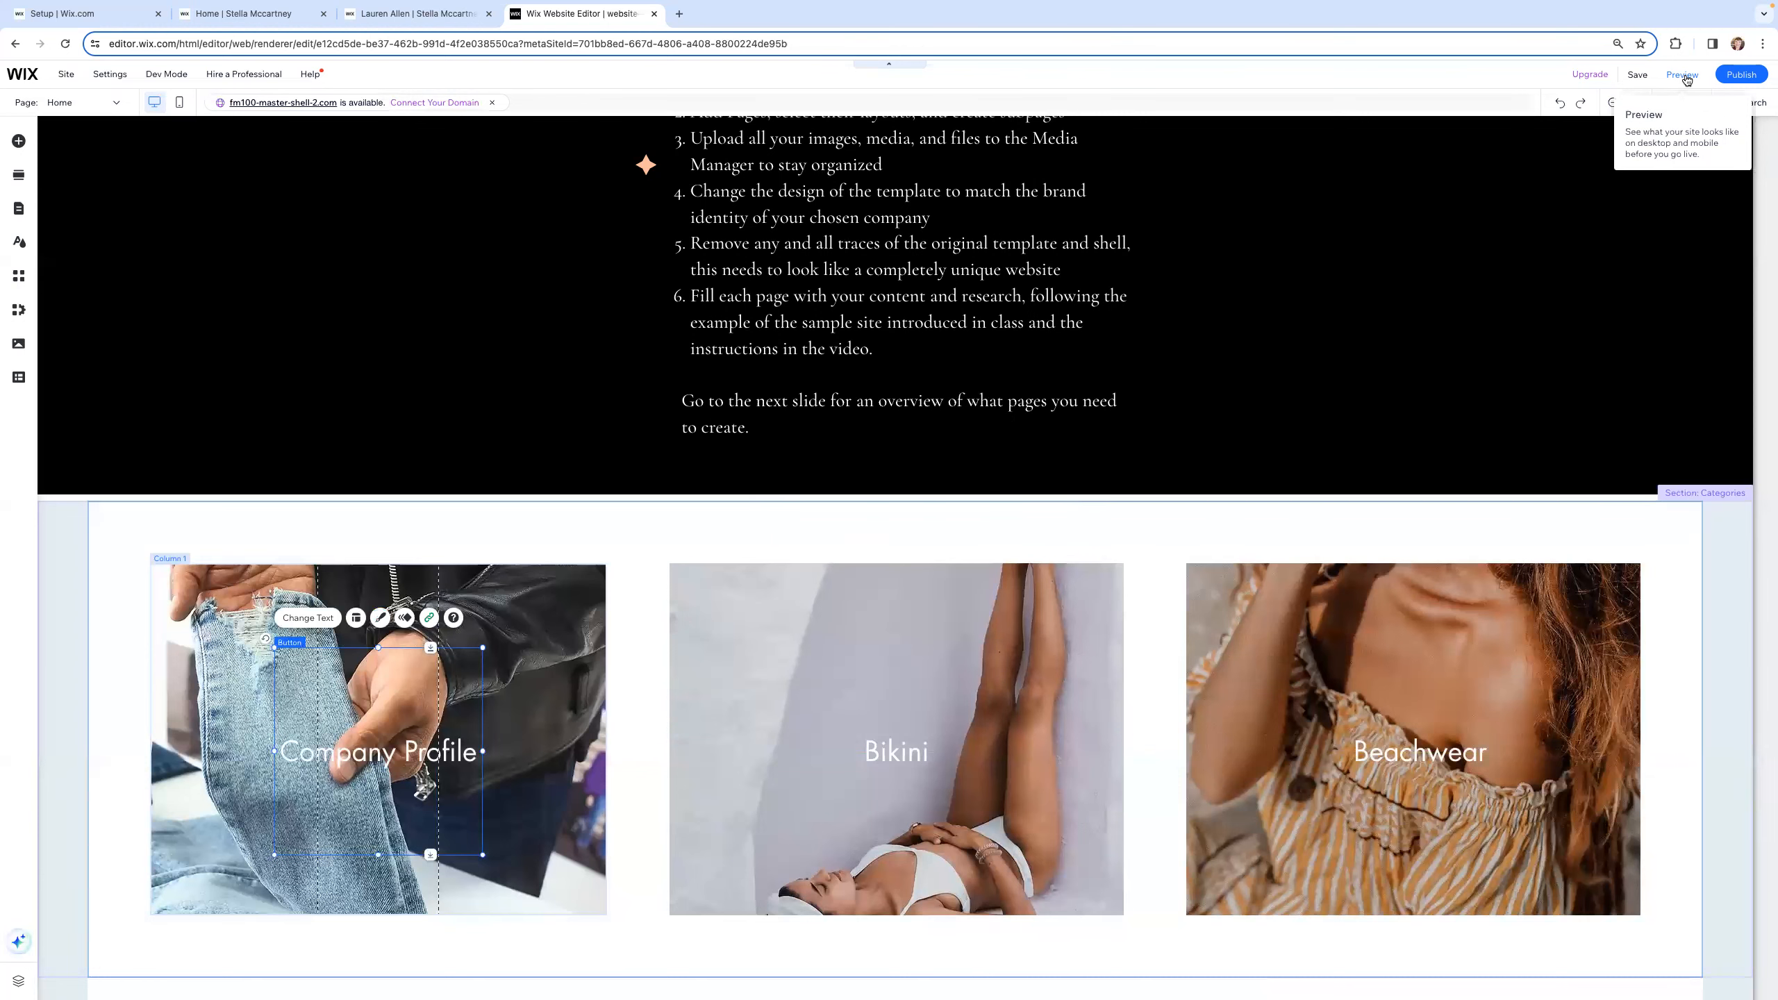
# Step: Preview the home page, test the Company Profile button's link, go back to Home and return to the editor
pyautogui.click(1687, 75)
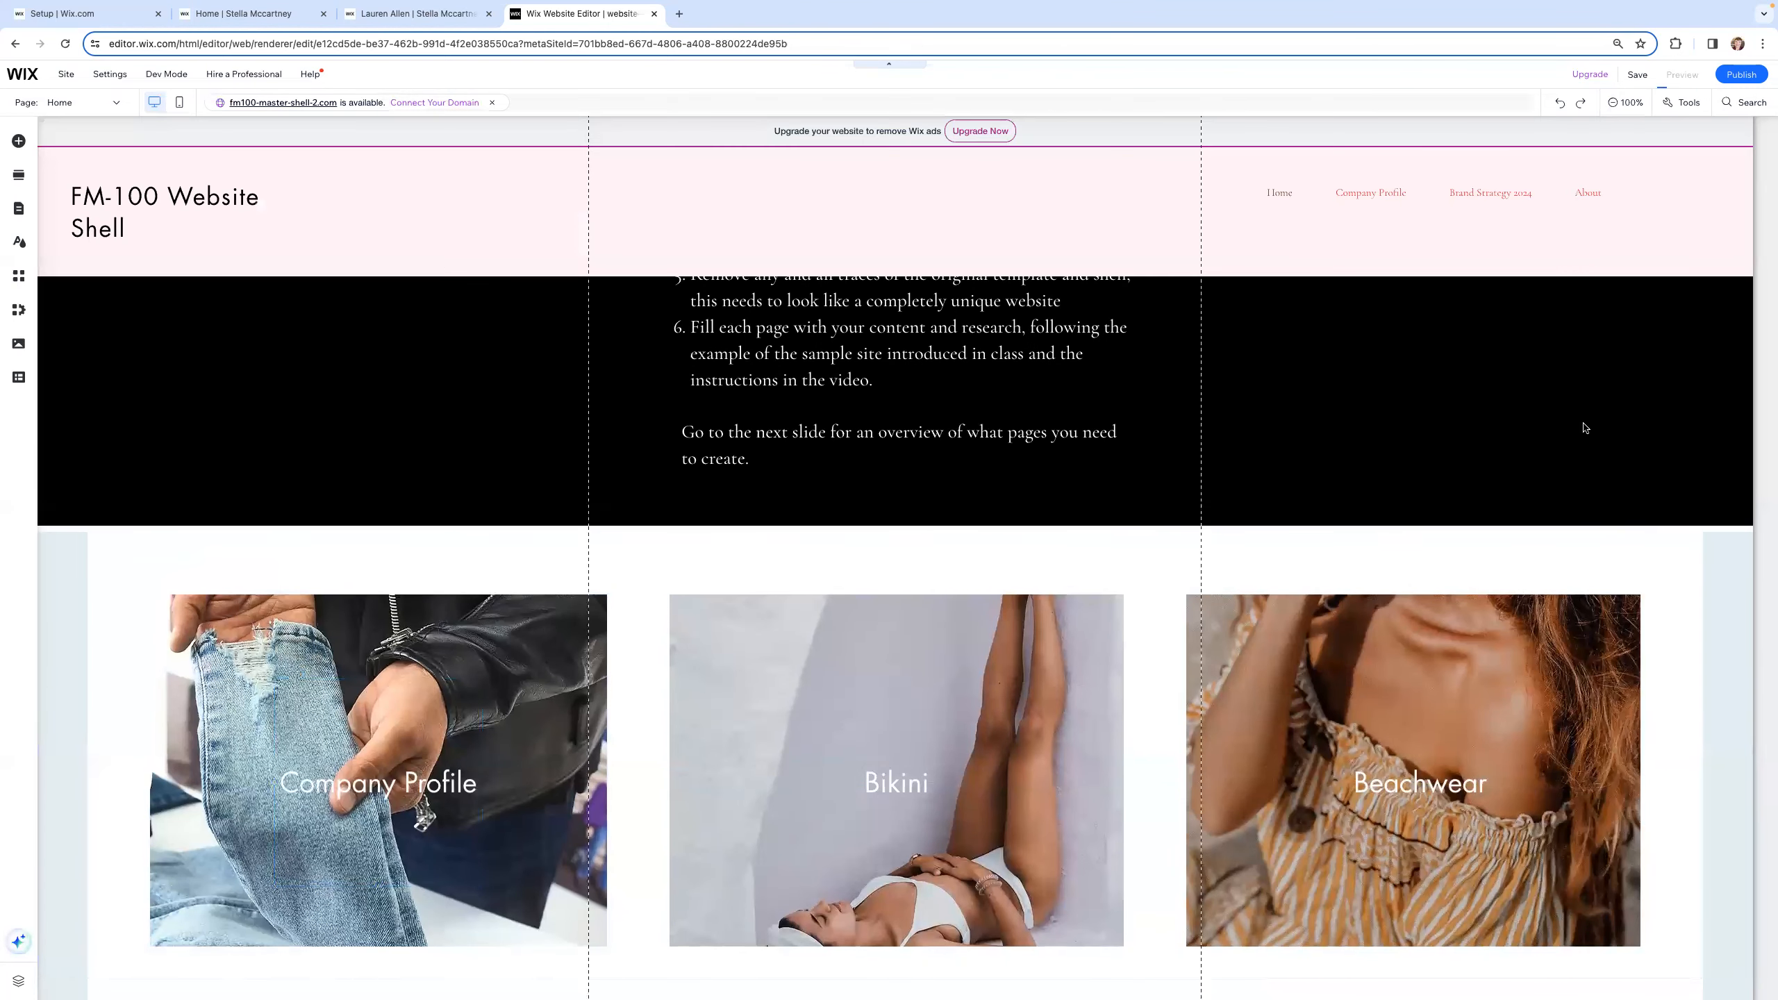
pyautogui.scroll(10, 1532, 512)
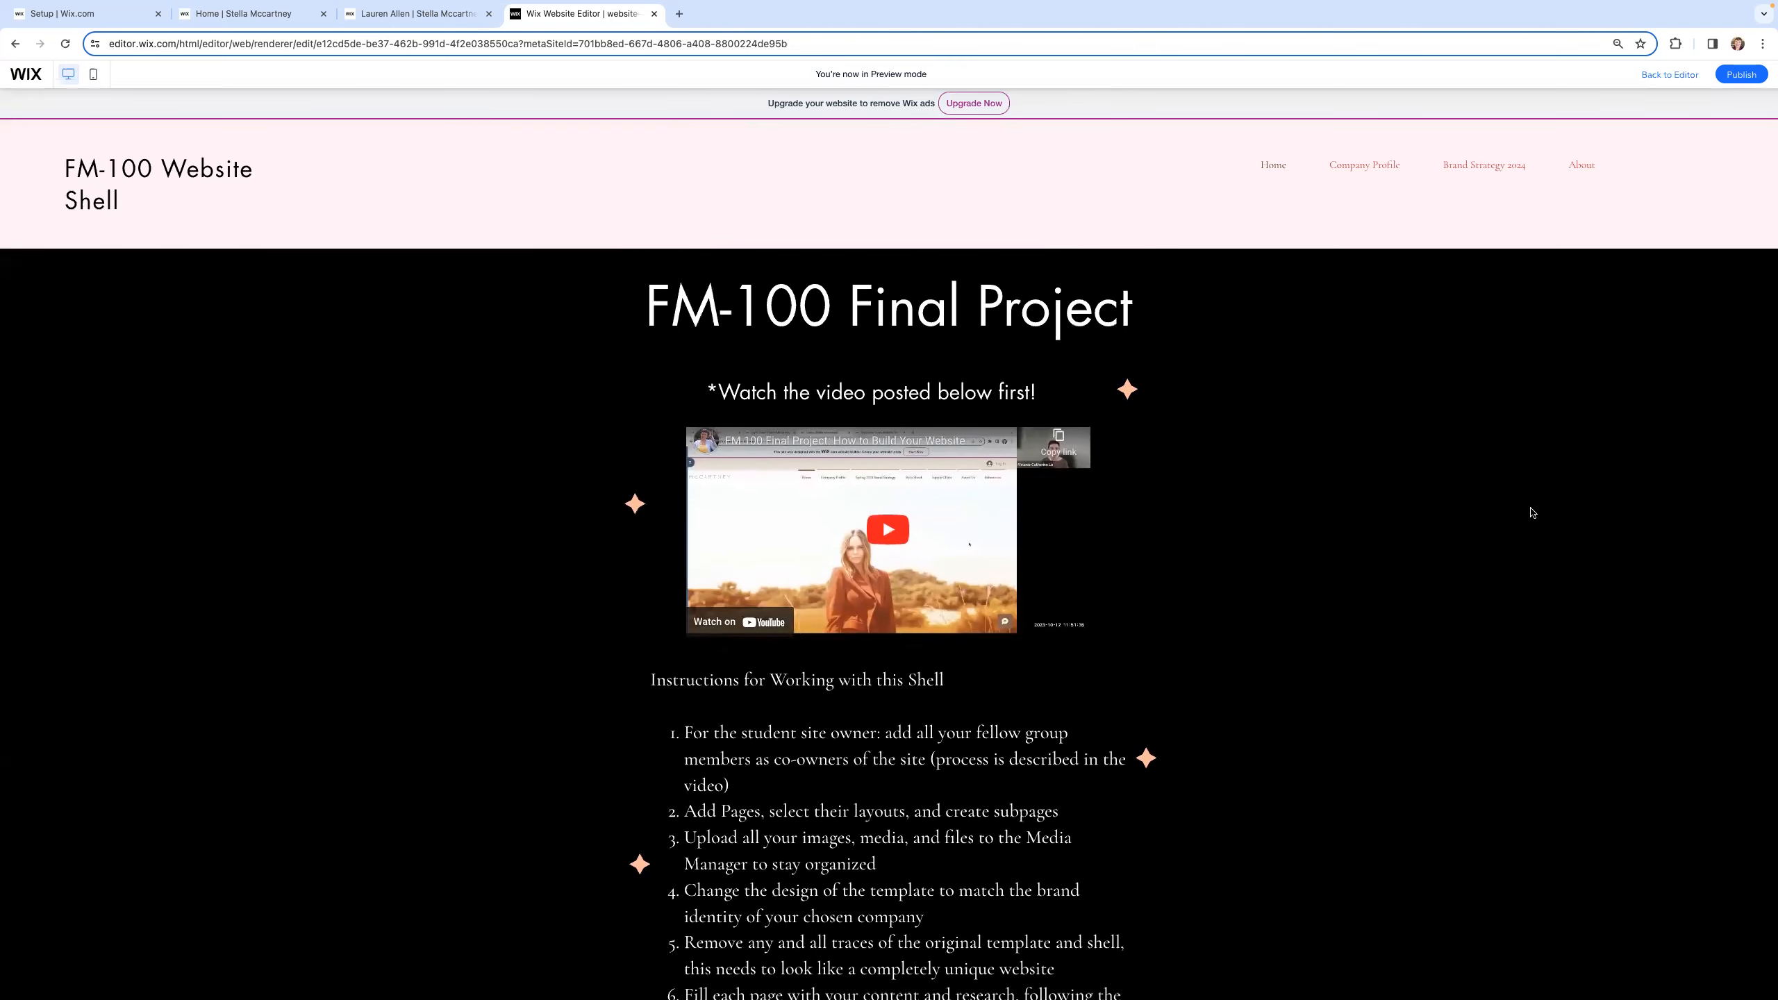
pyautogui.scroll(-1, 1531, 512)
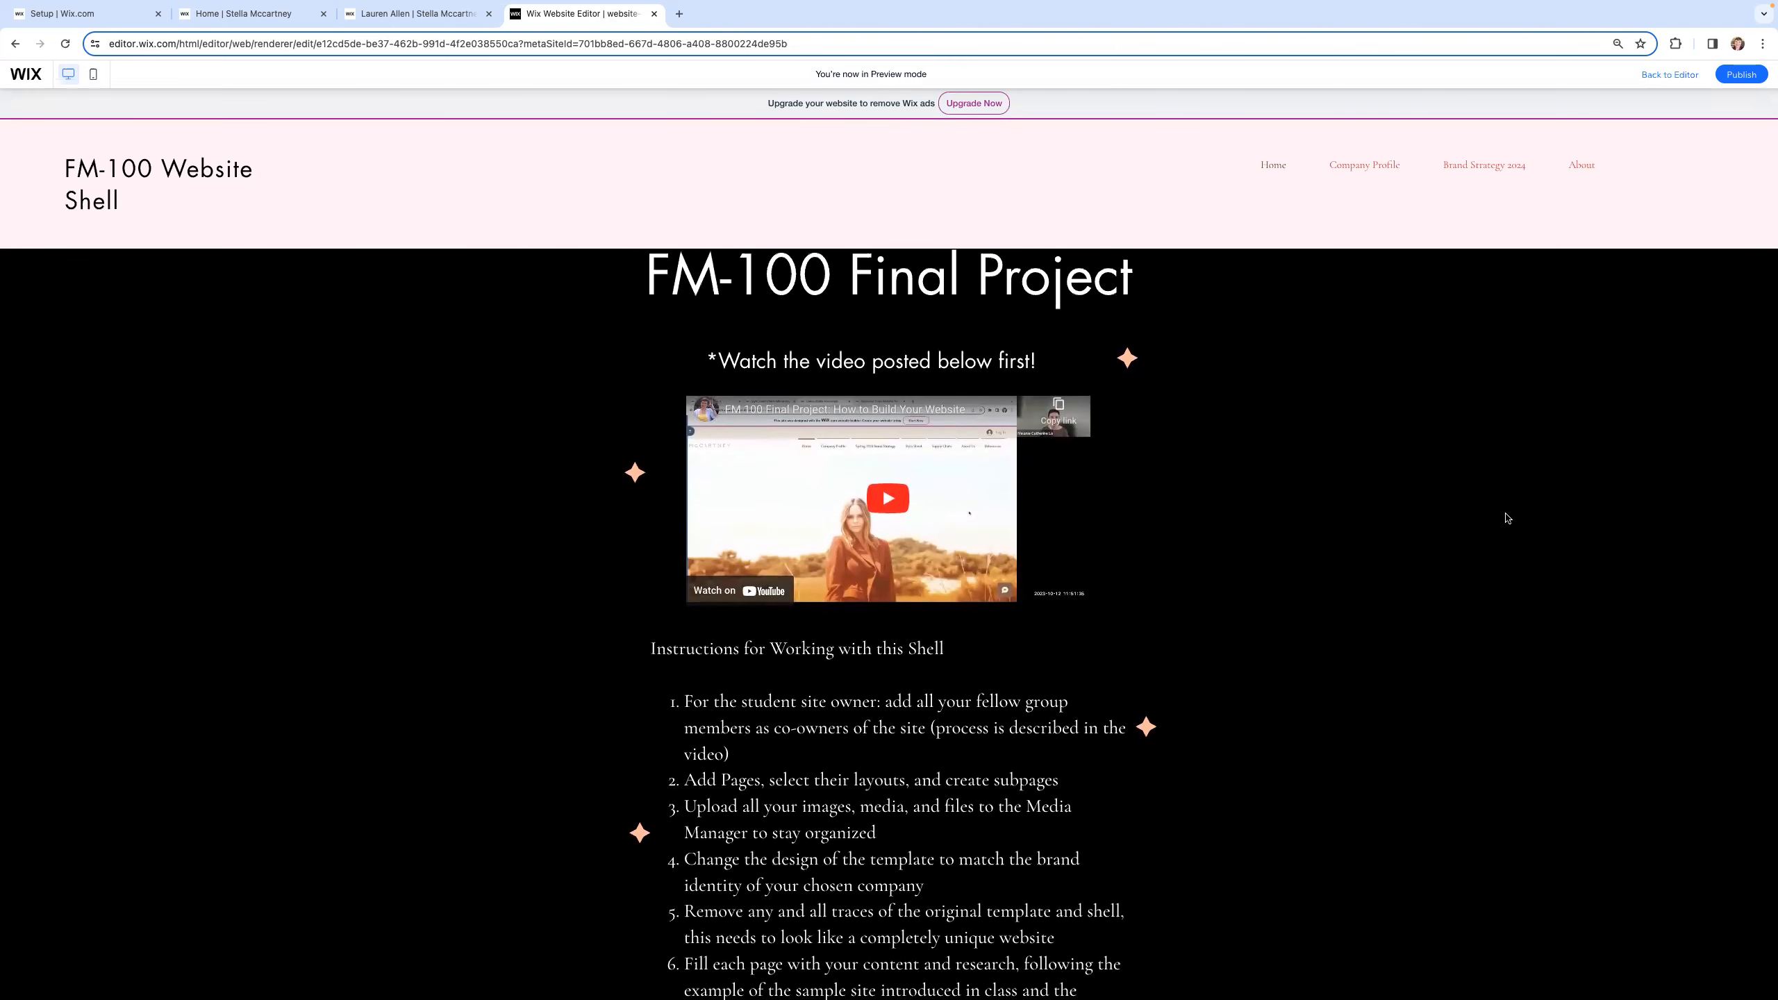
pyautogui.scroll(-5, 1501, 516)
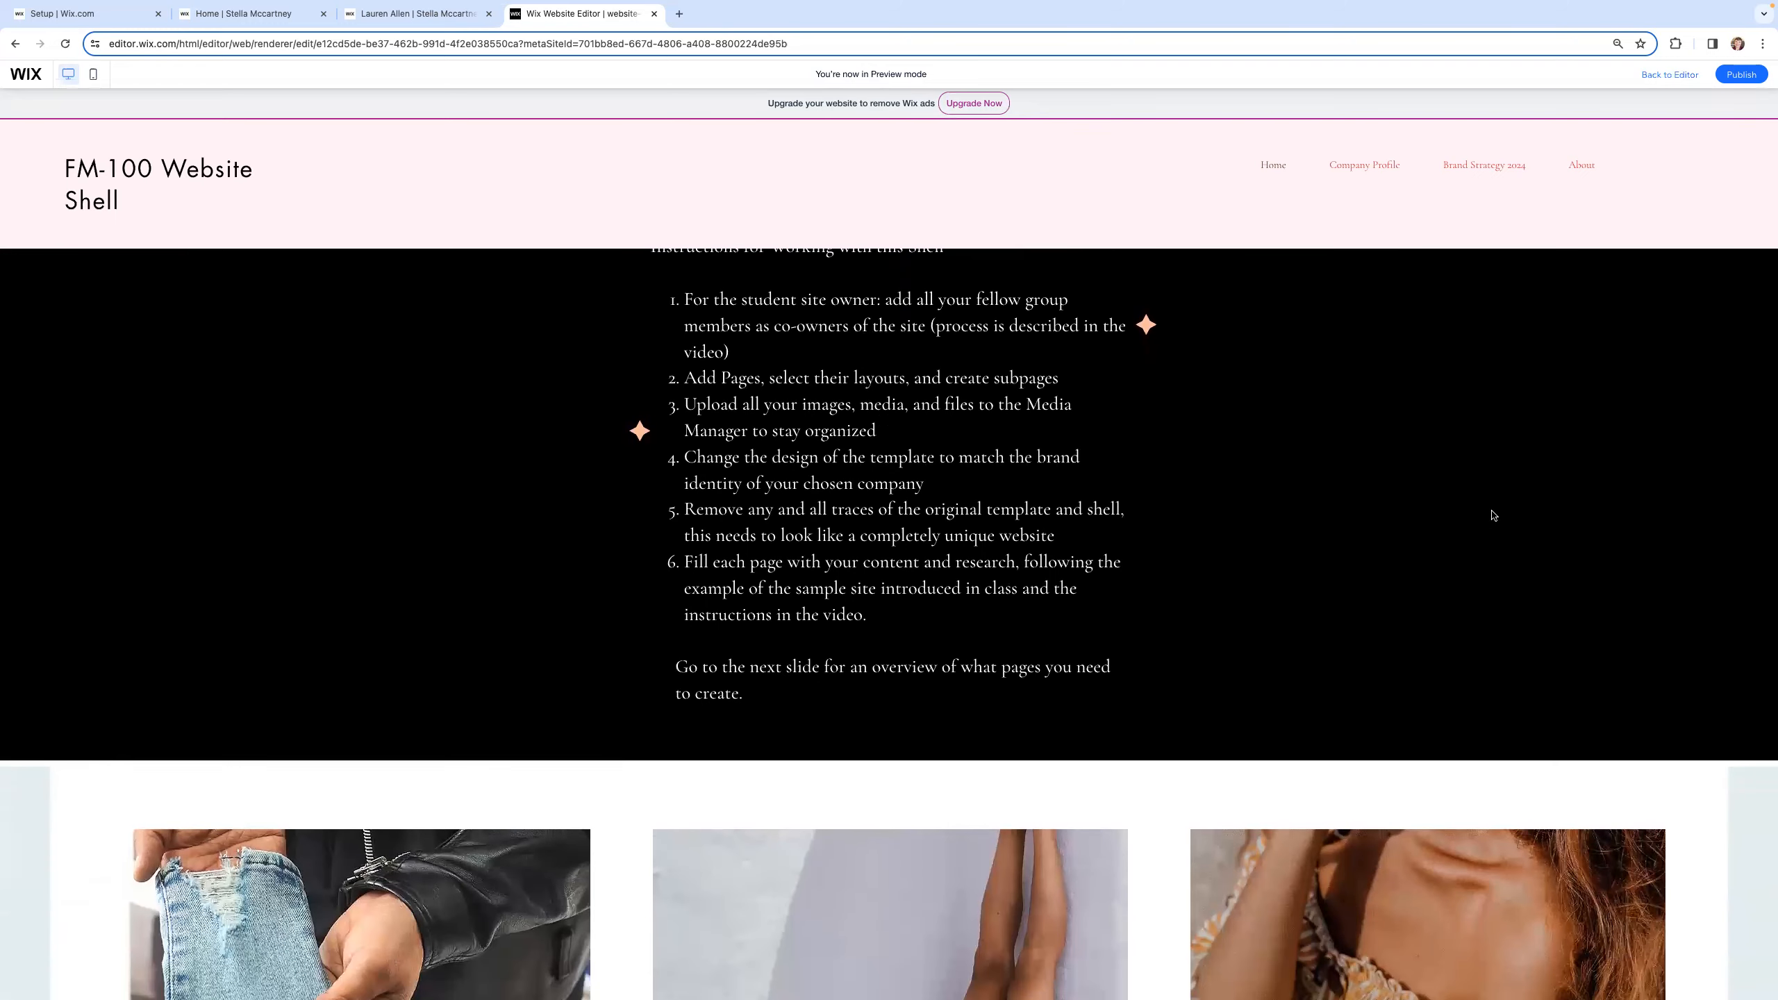
pyautogui.scroll(-6, 1494, 516)
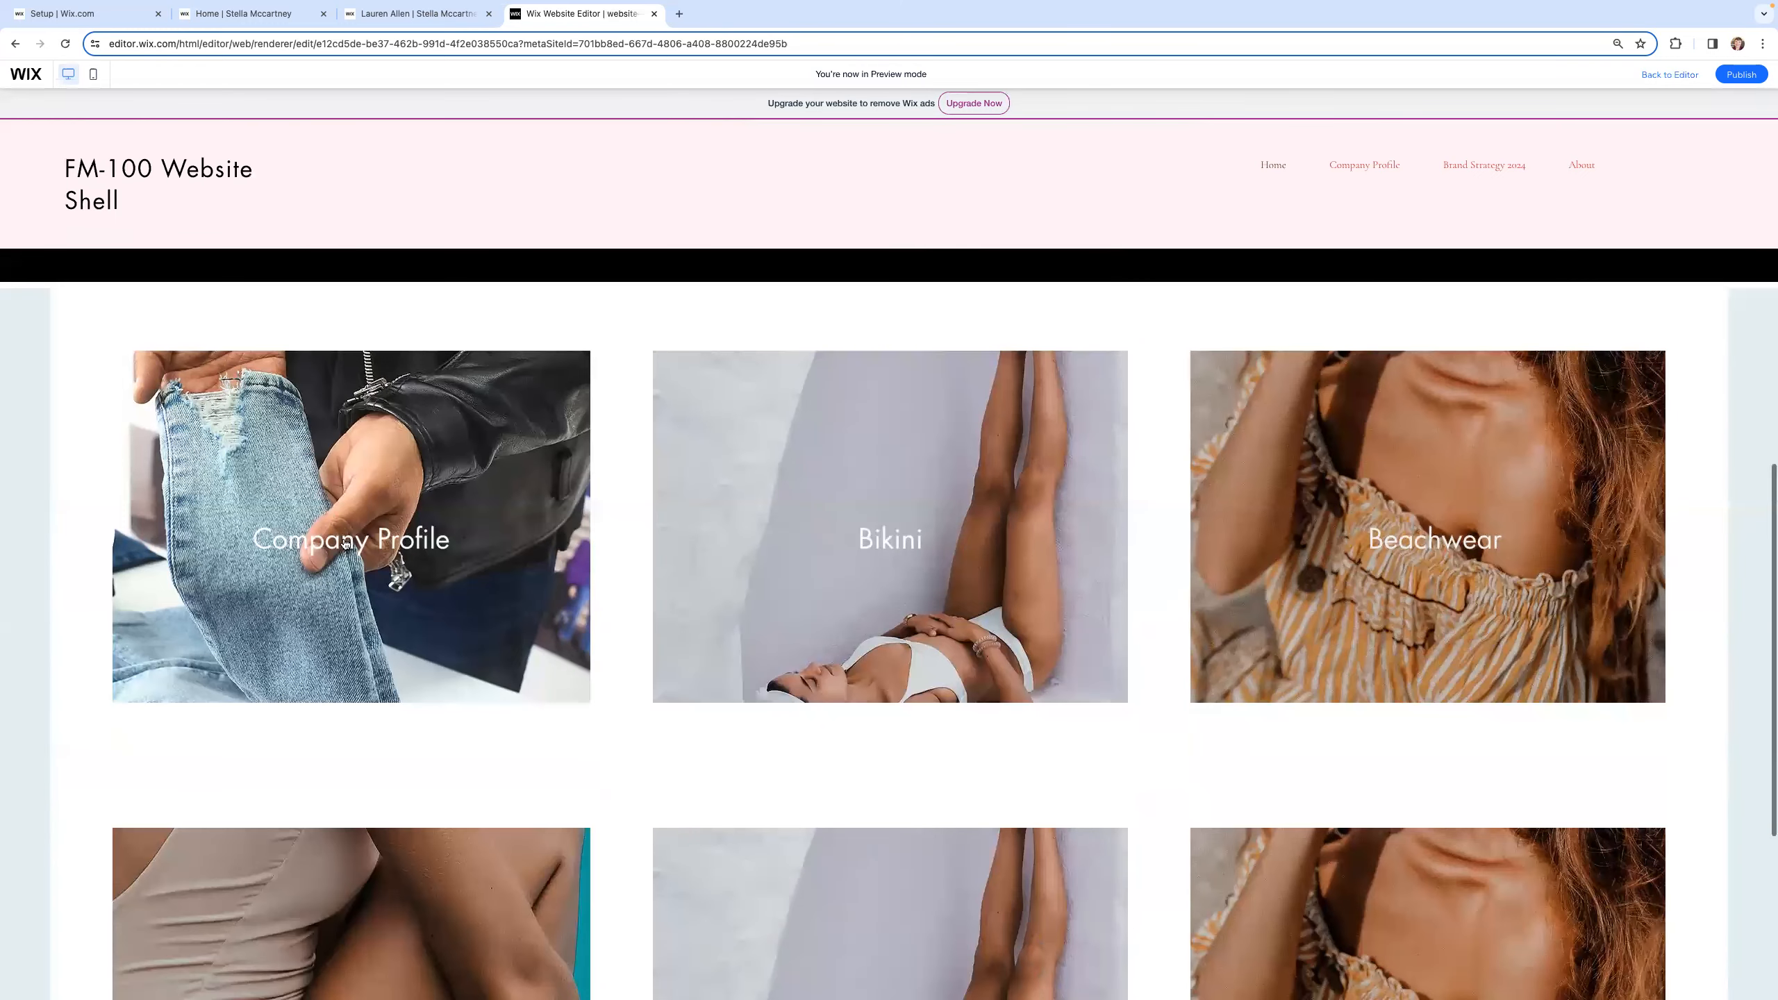
pyautogui.click(335, 548)
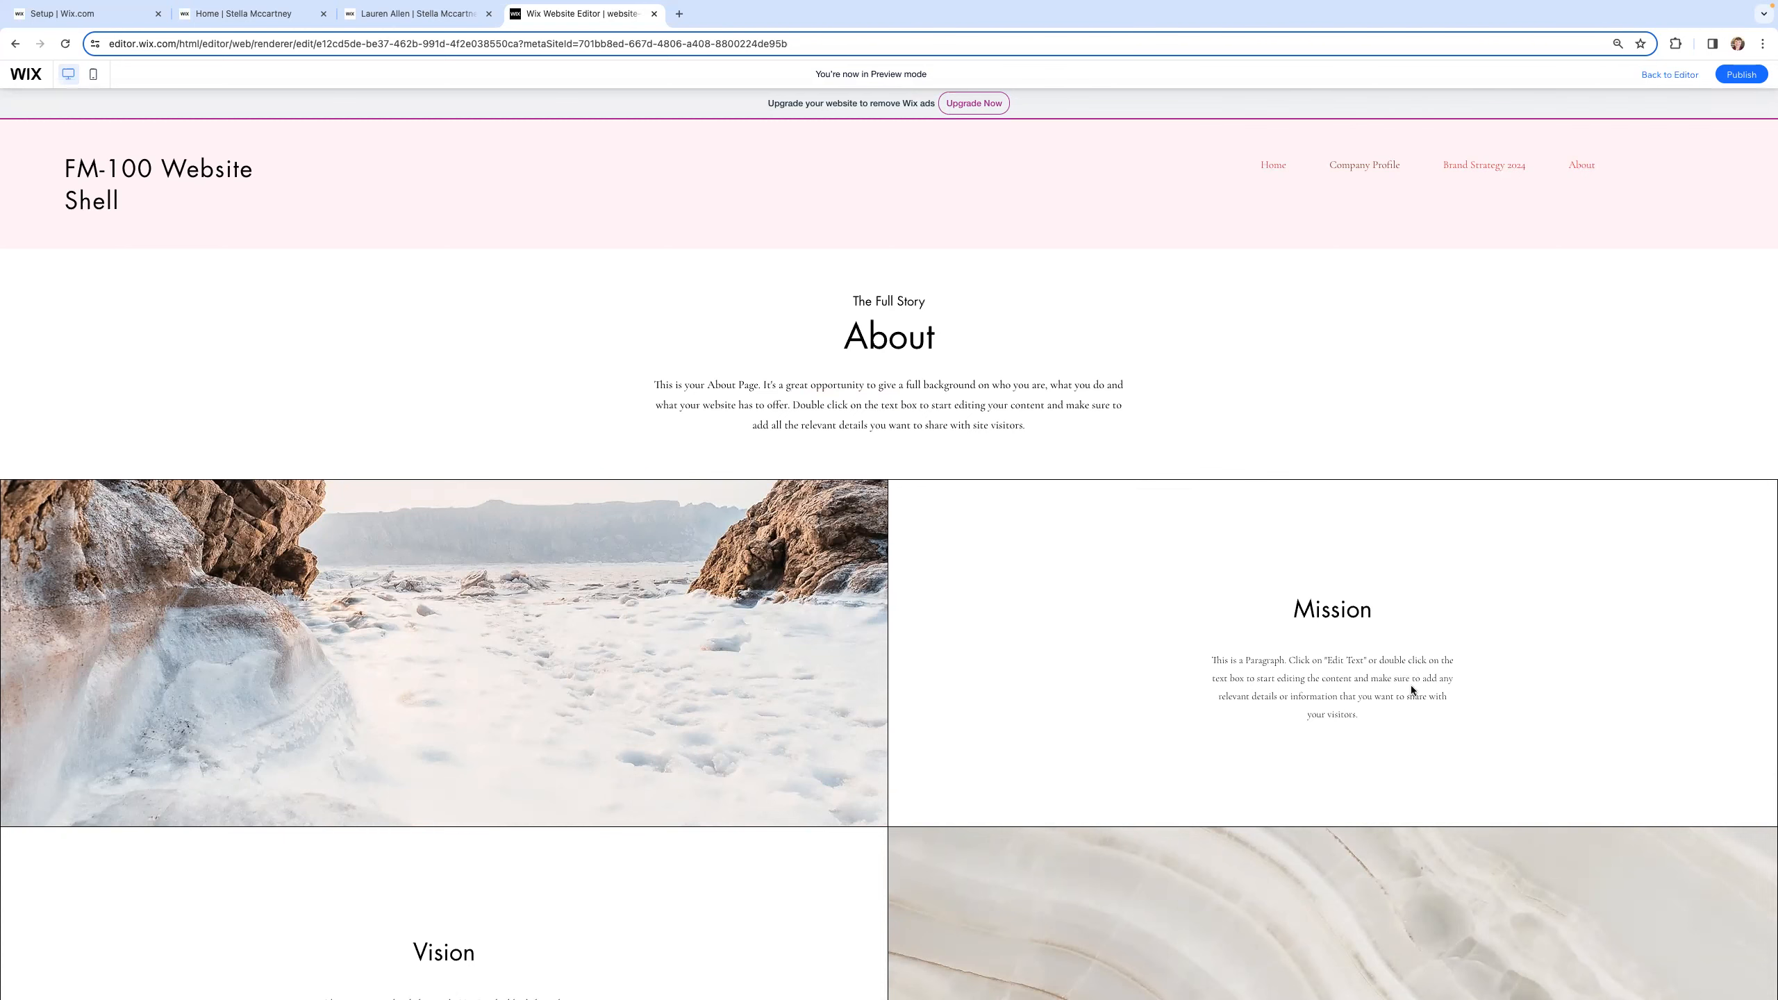
pyautogui.scroll(-5, 1374, 664)
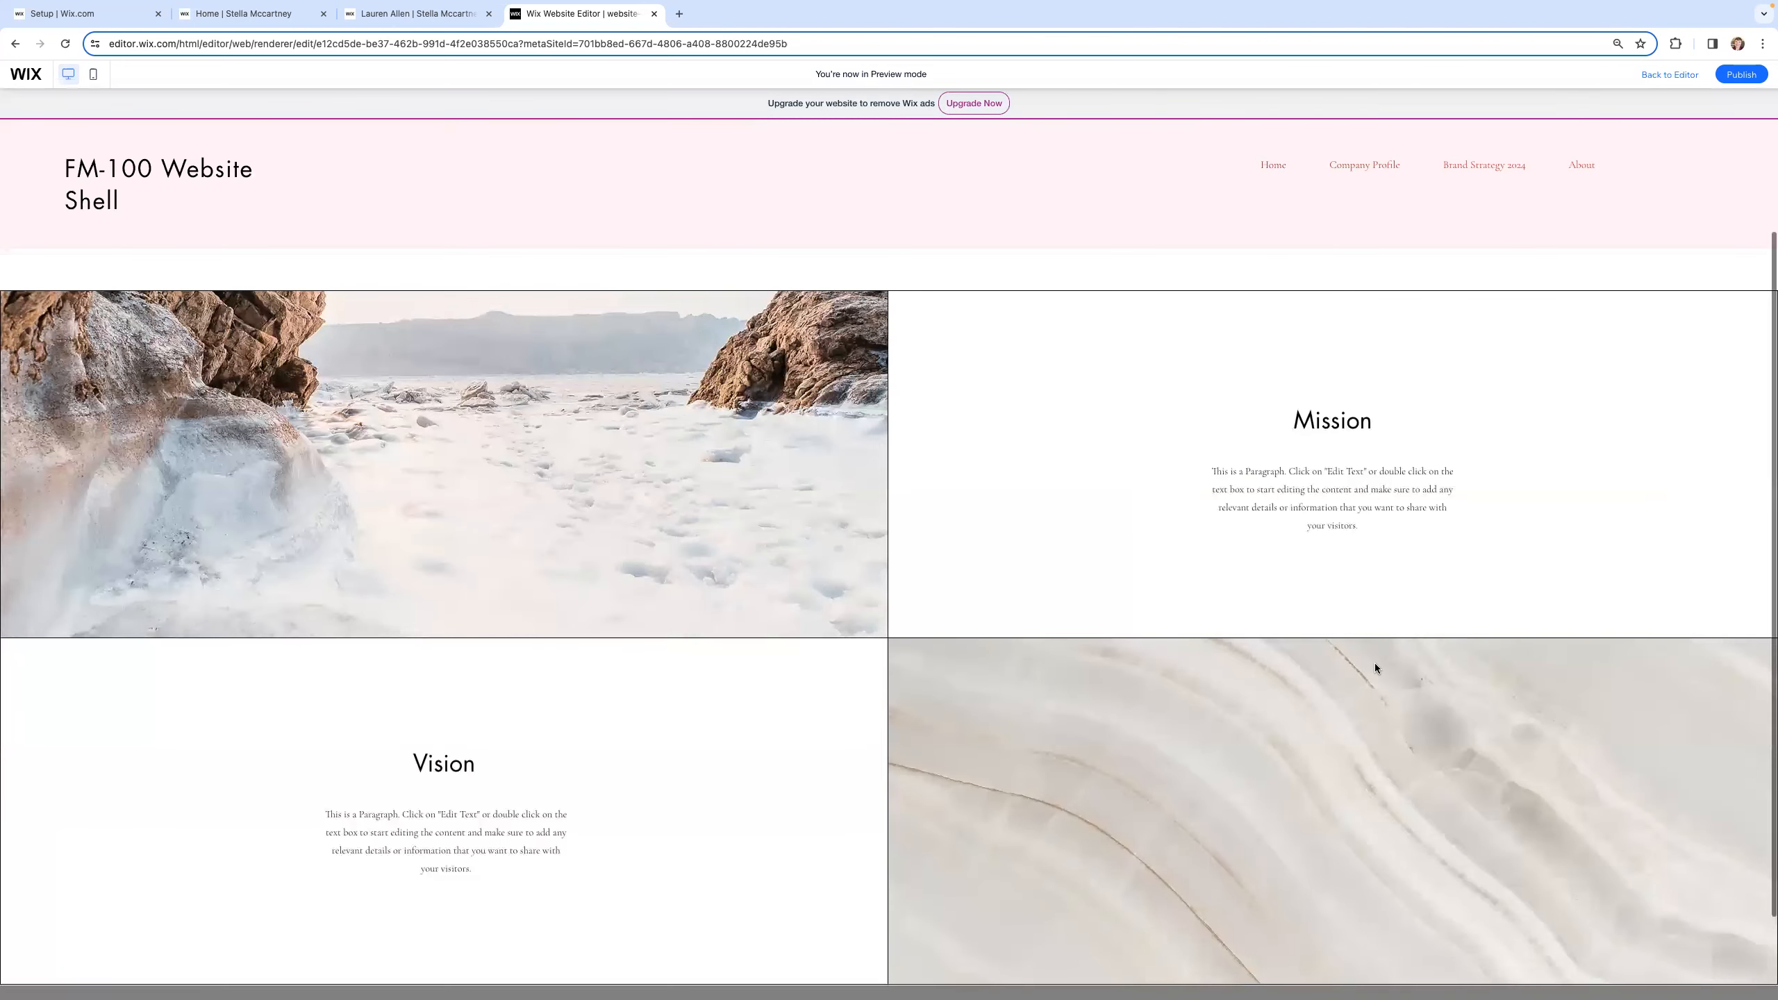
pyautogui.scroll(5, 1592, 810)
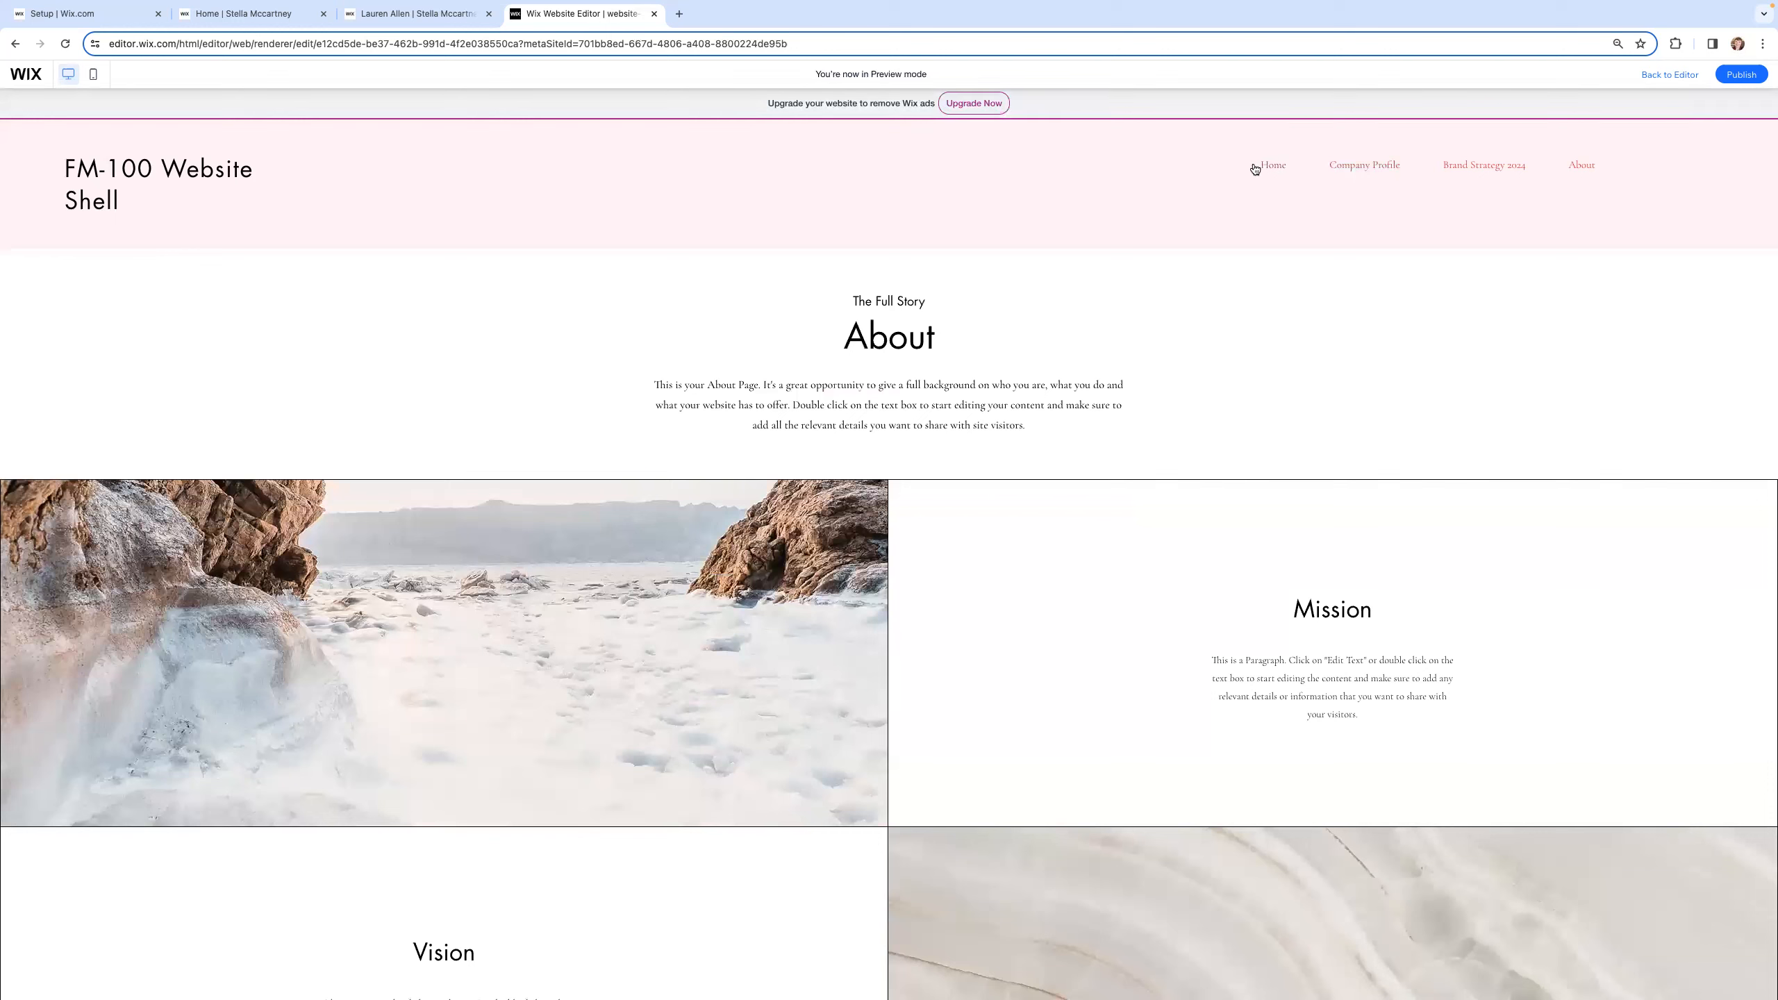
pyautogui.click(1273, 166)
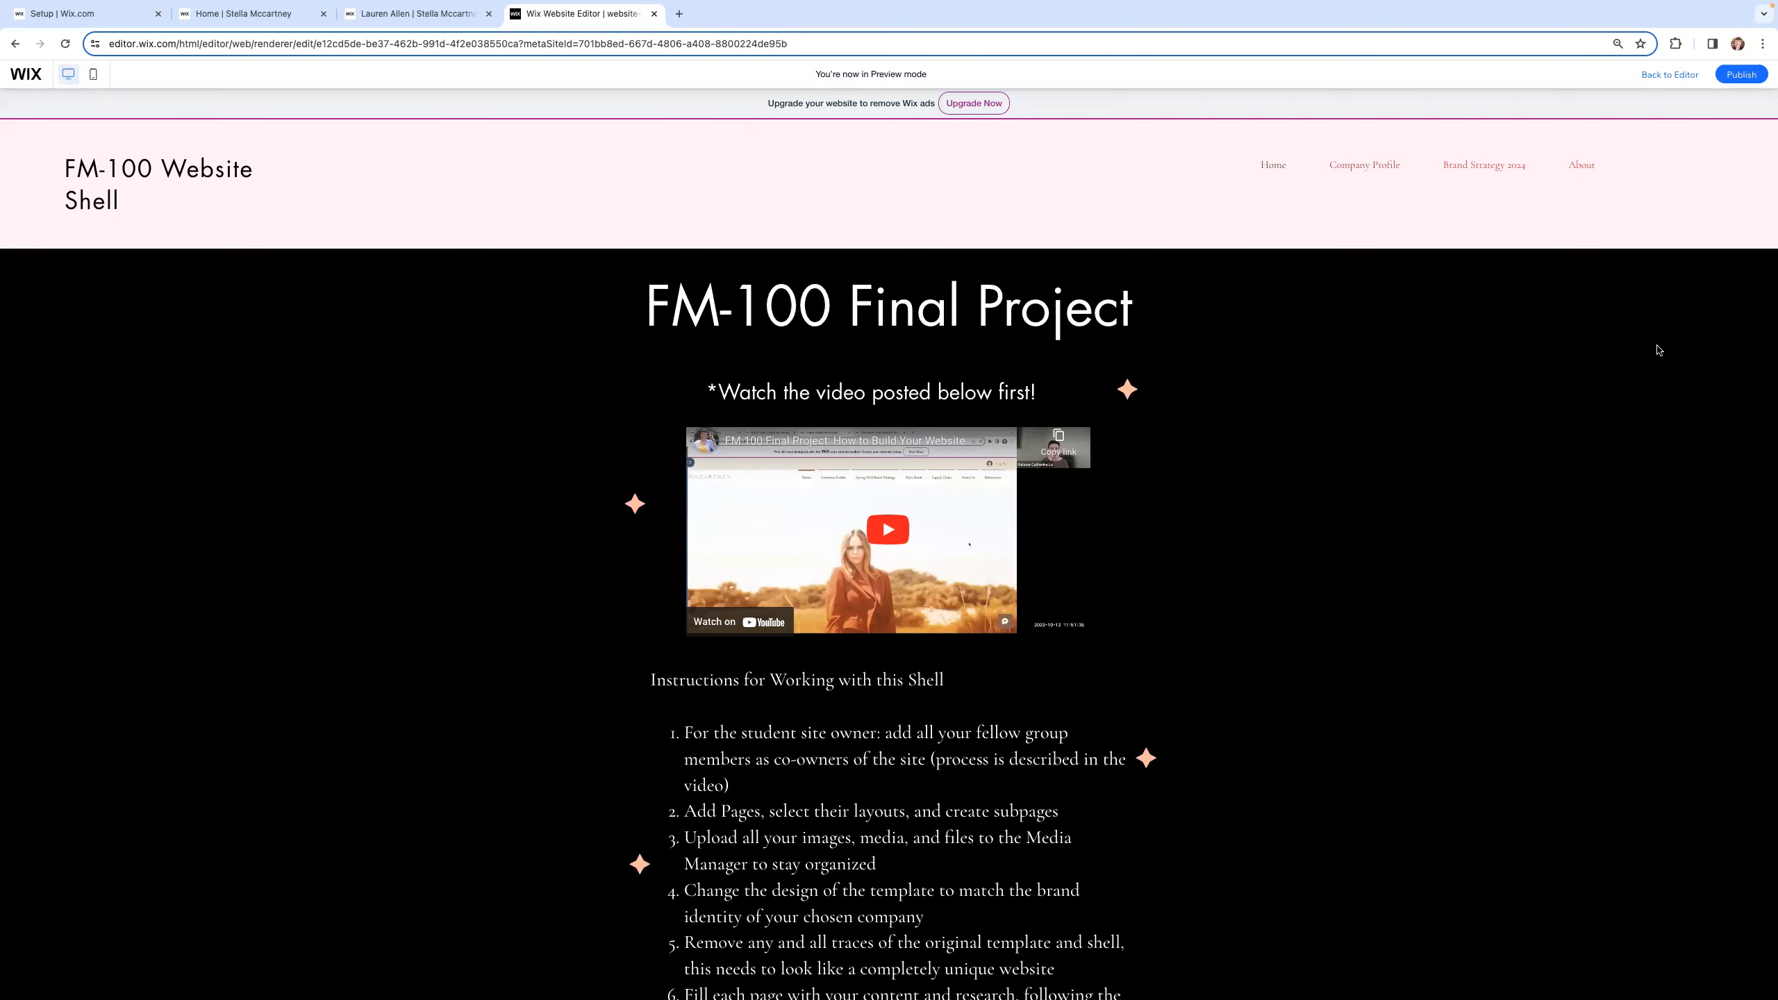
pyautogui.click(1671, 75)
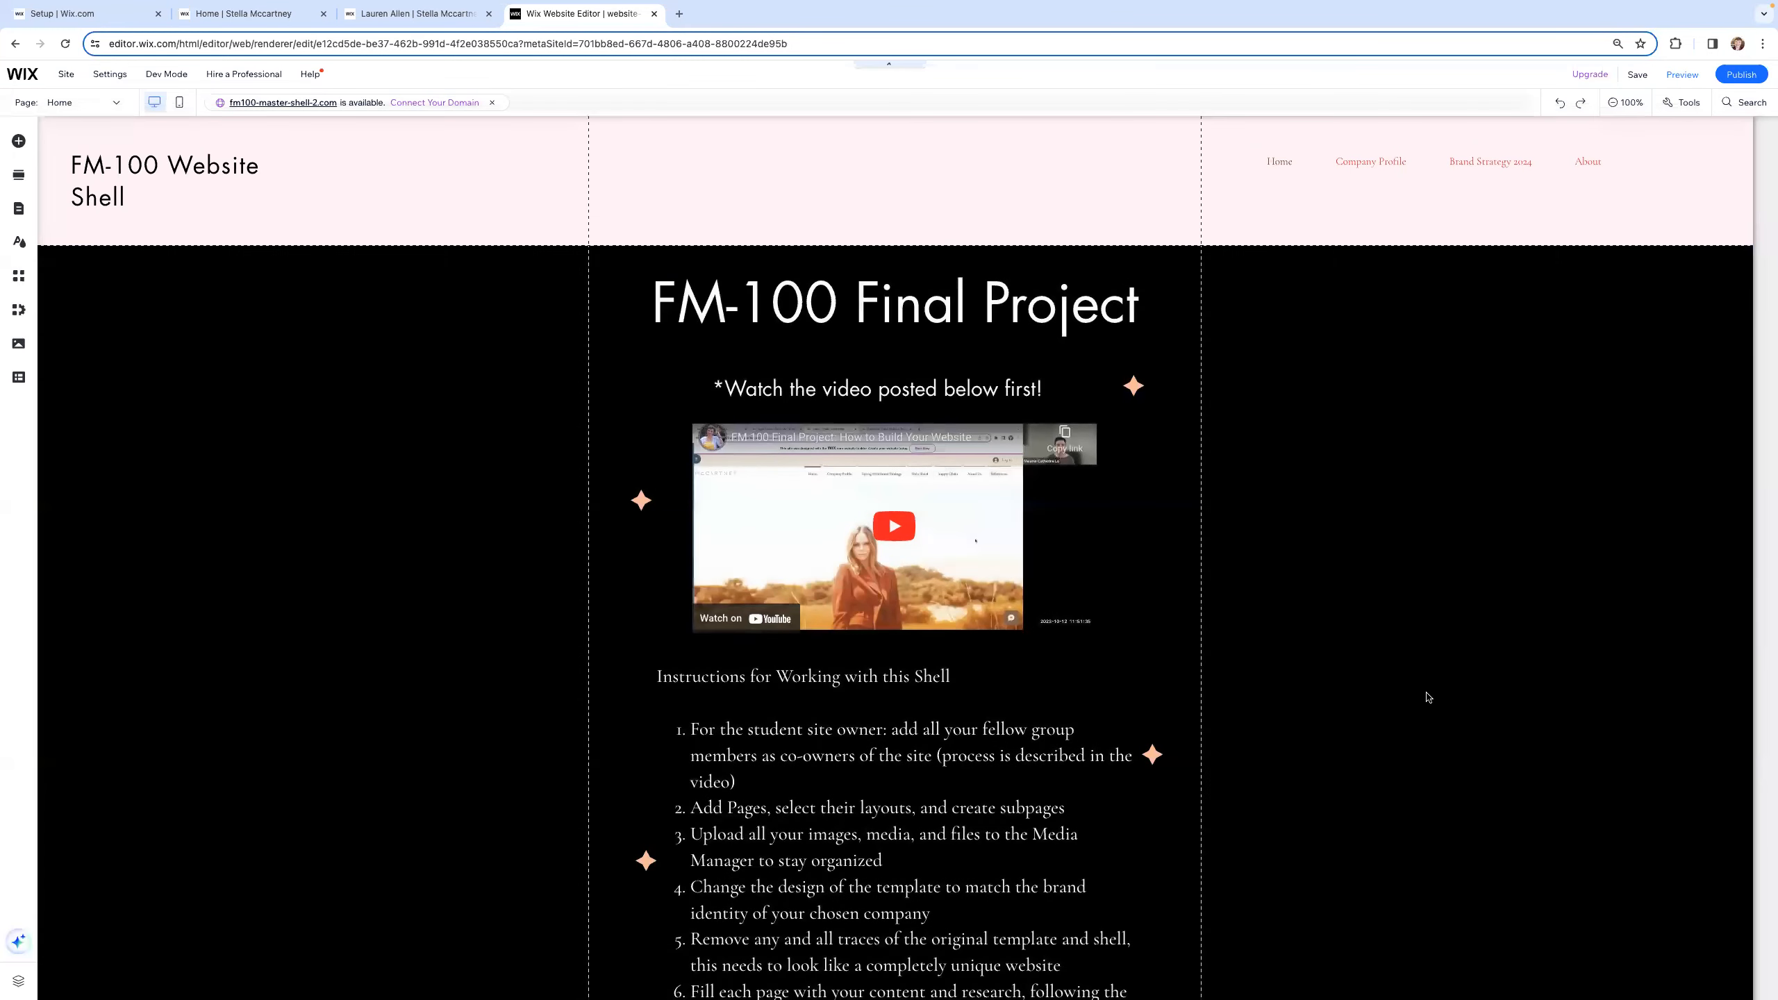
# Step: Replace the Bikini column's background with the Site Files screenshot of the woman carrying a pink box
pyautogui.scroll(-6, 1435, 695)
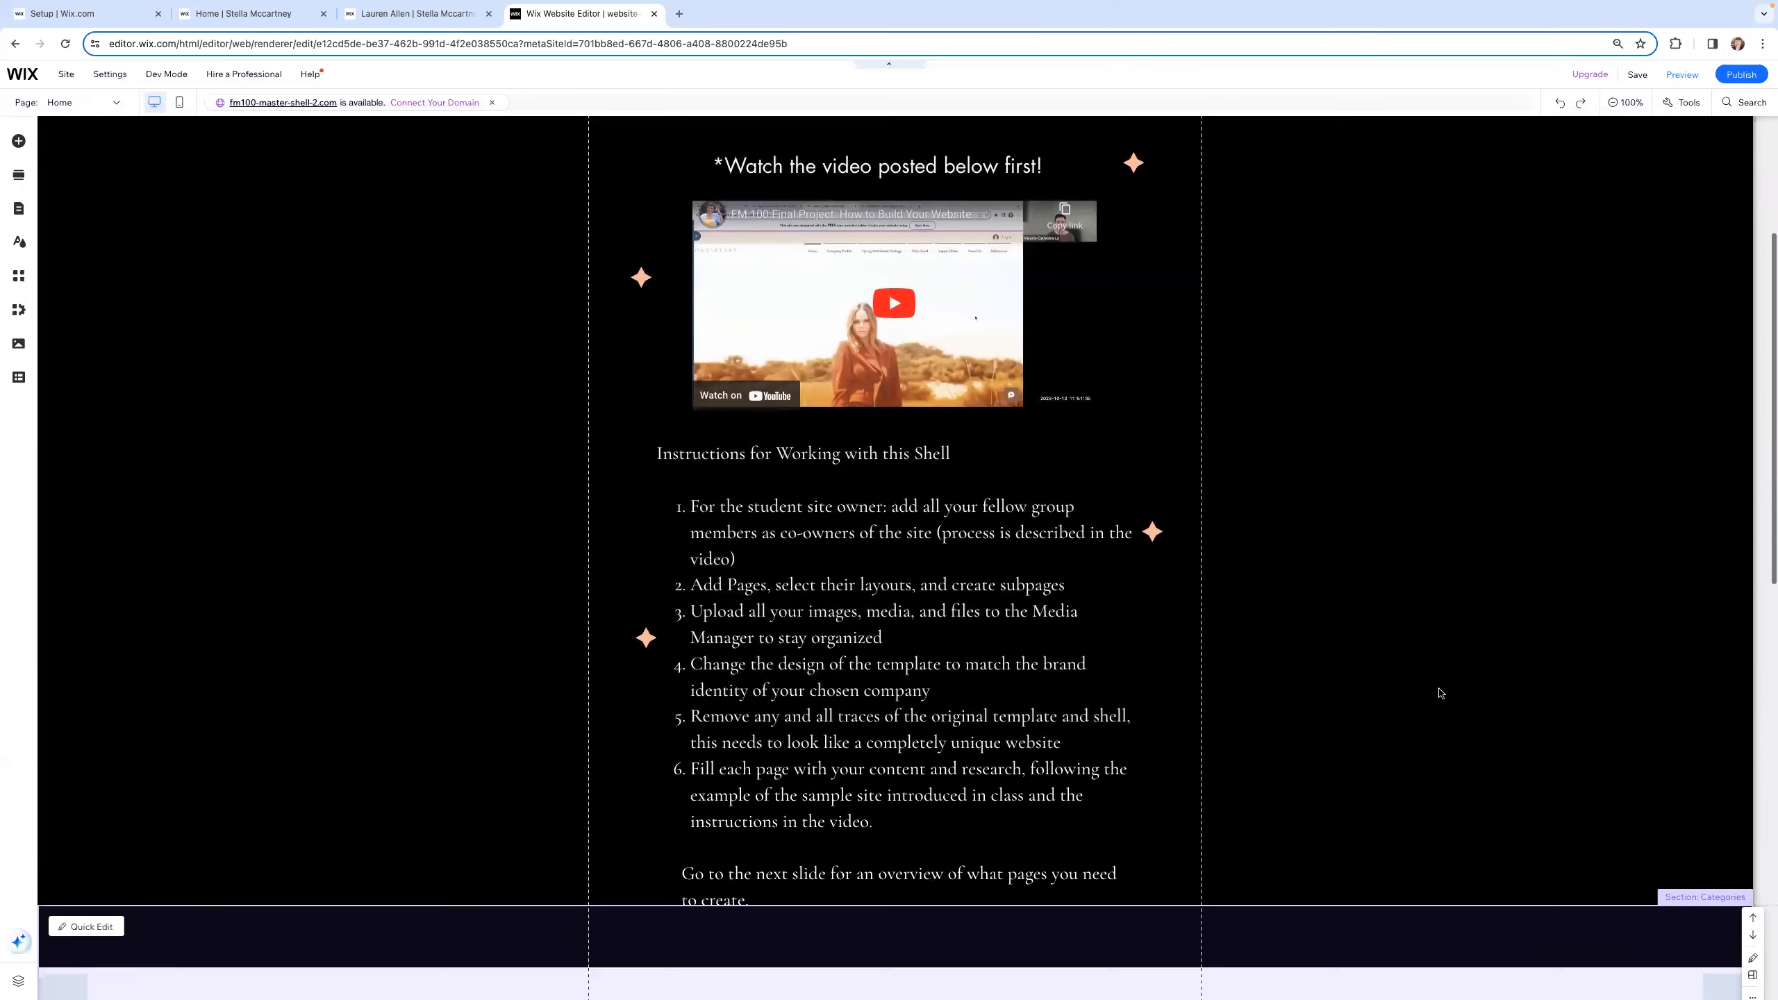
pyautogui.scroll(-2, 1439, 693)
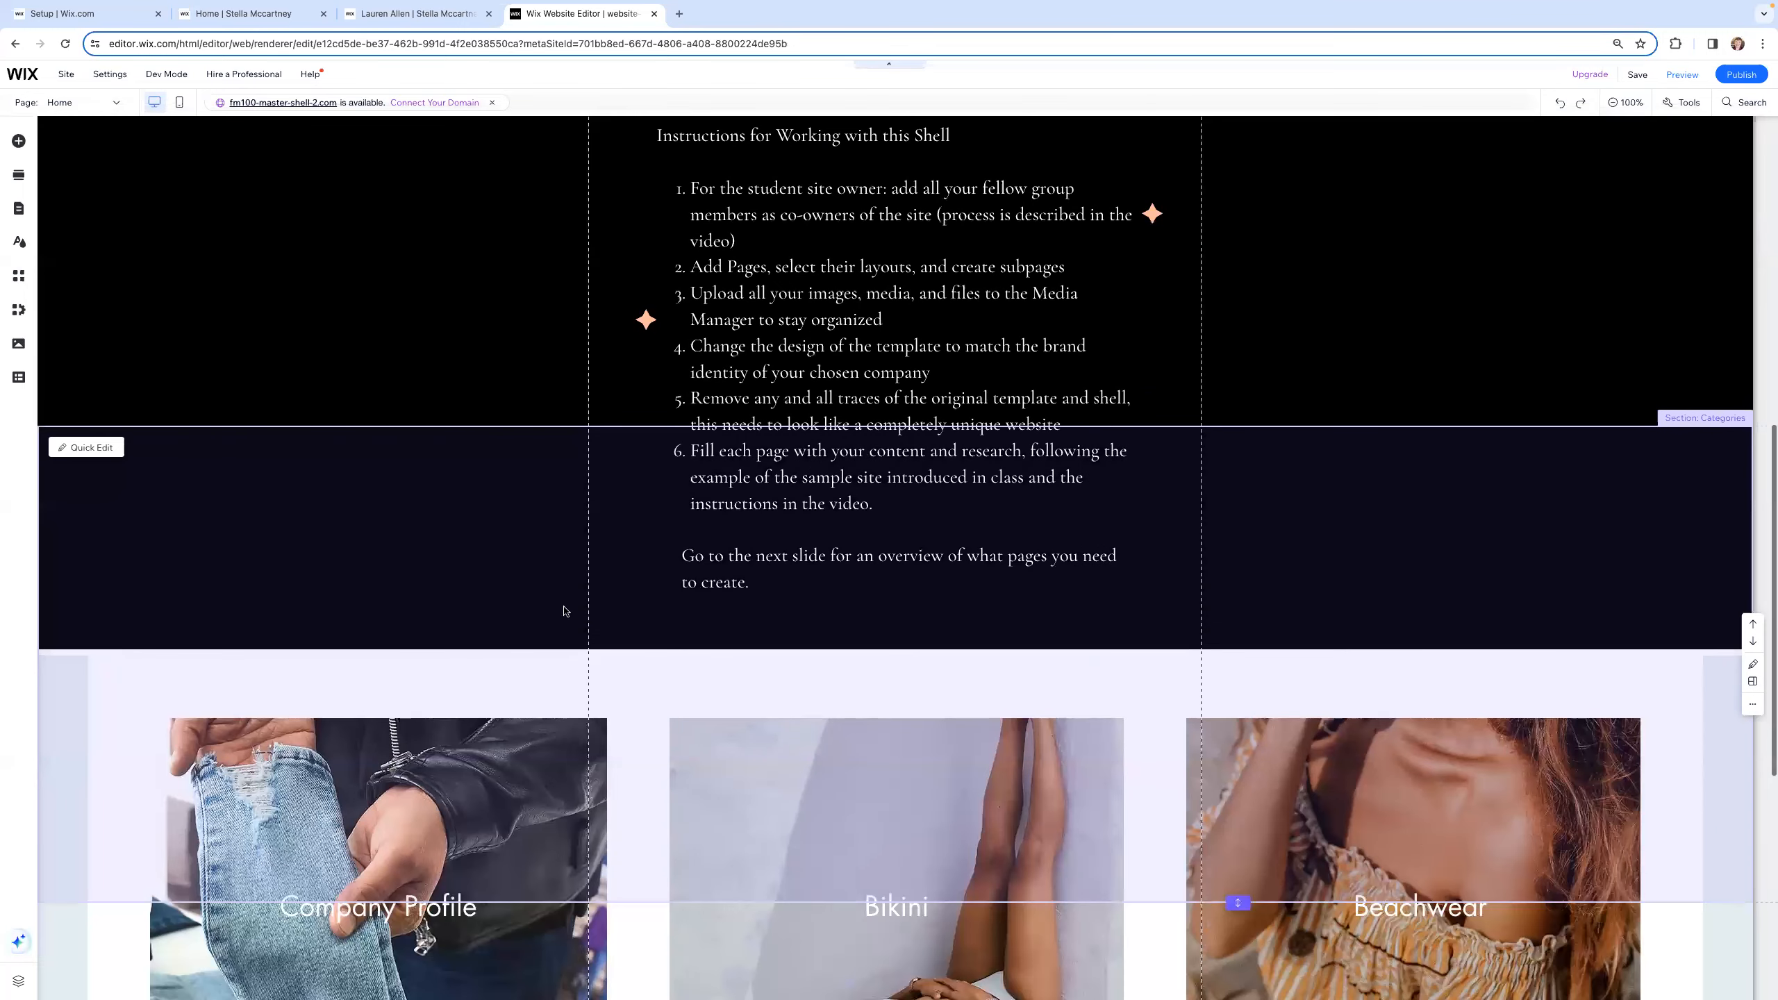
pyautogui.scroll(-3, 179, 562)
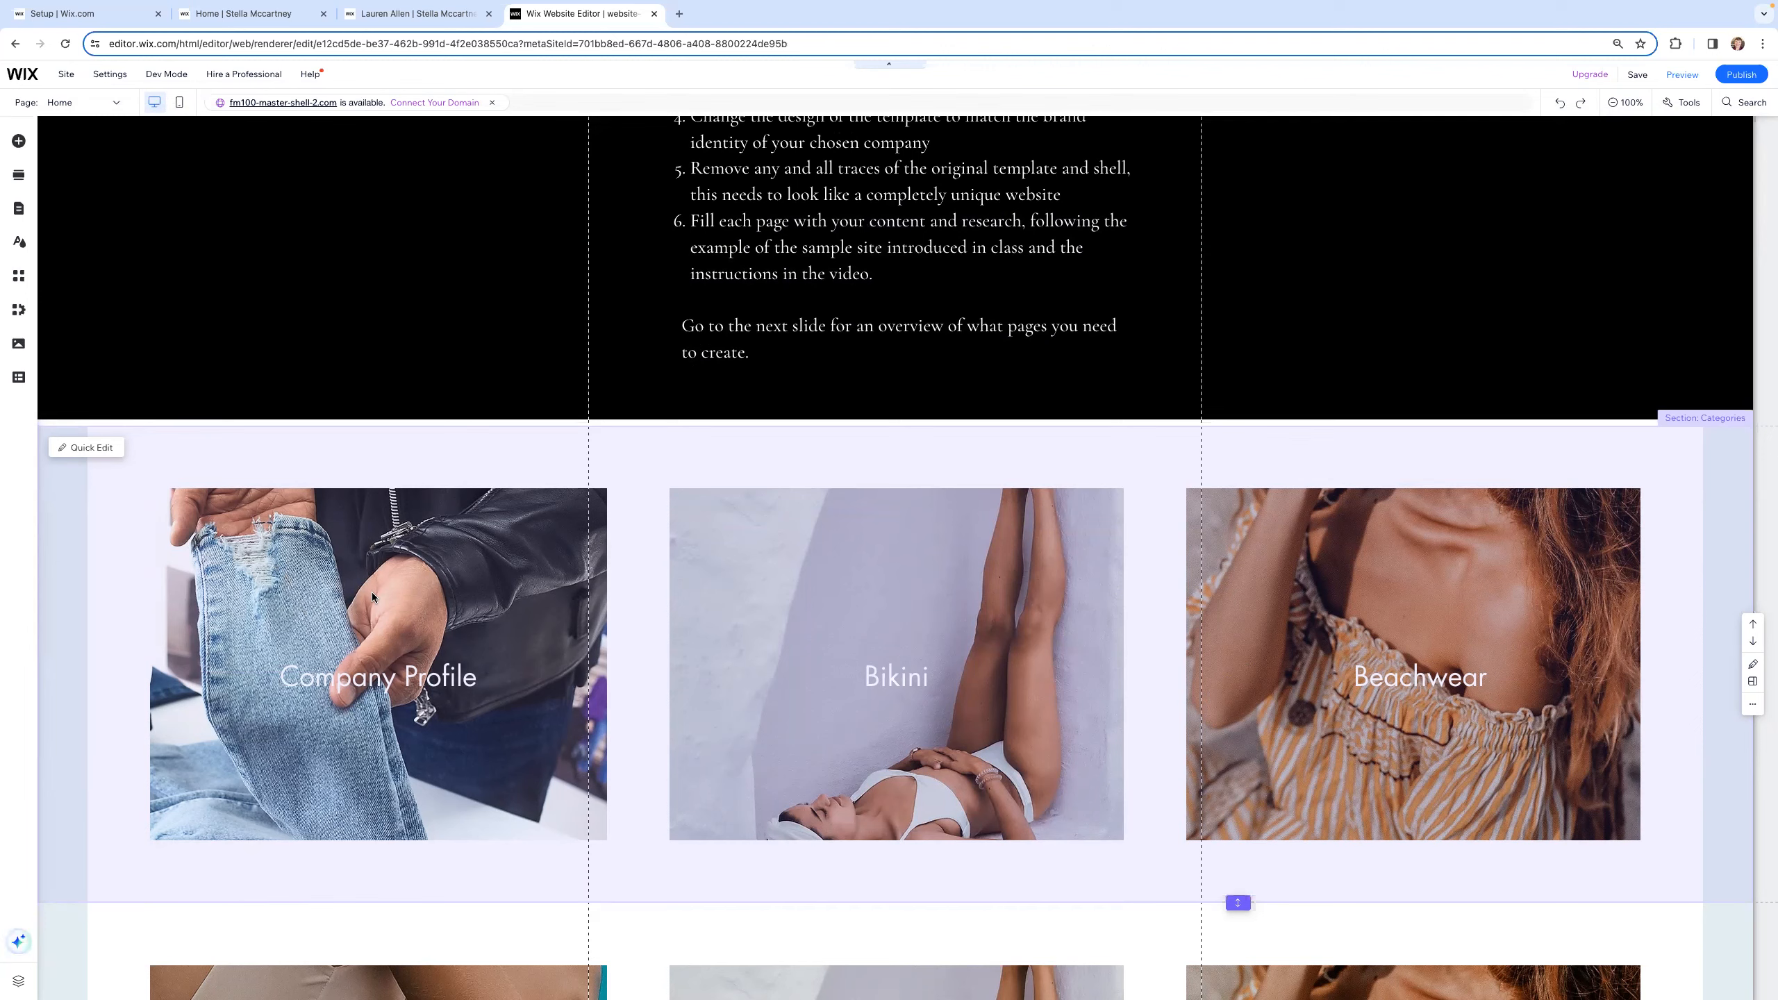
pyautogui.click(1754, 668)
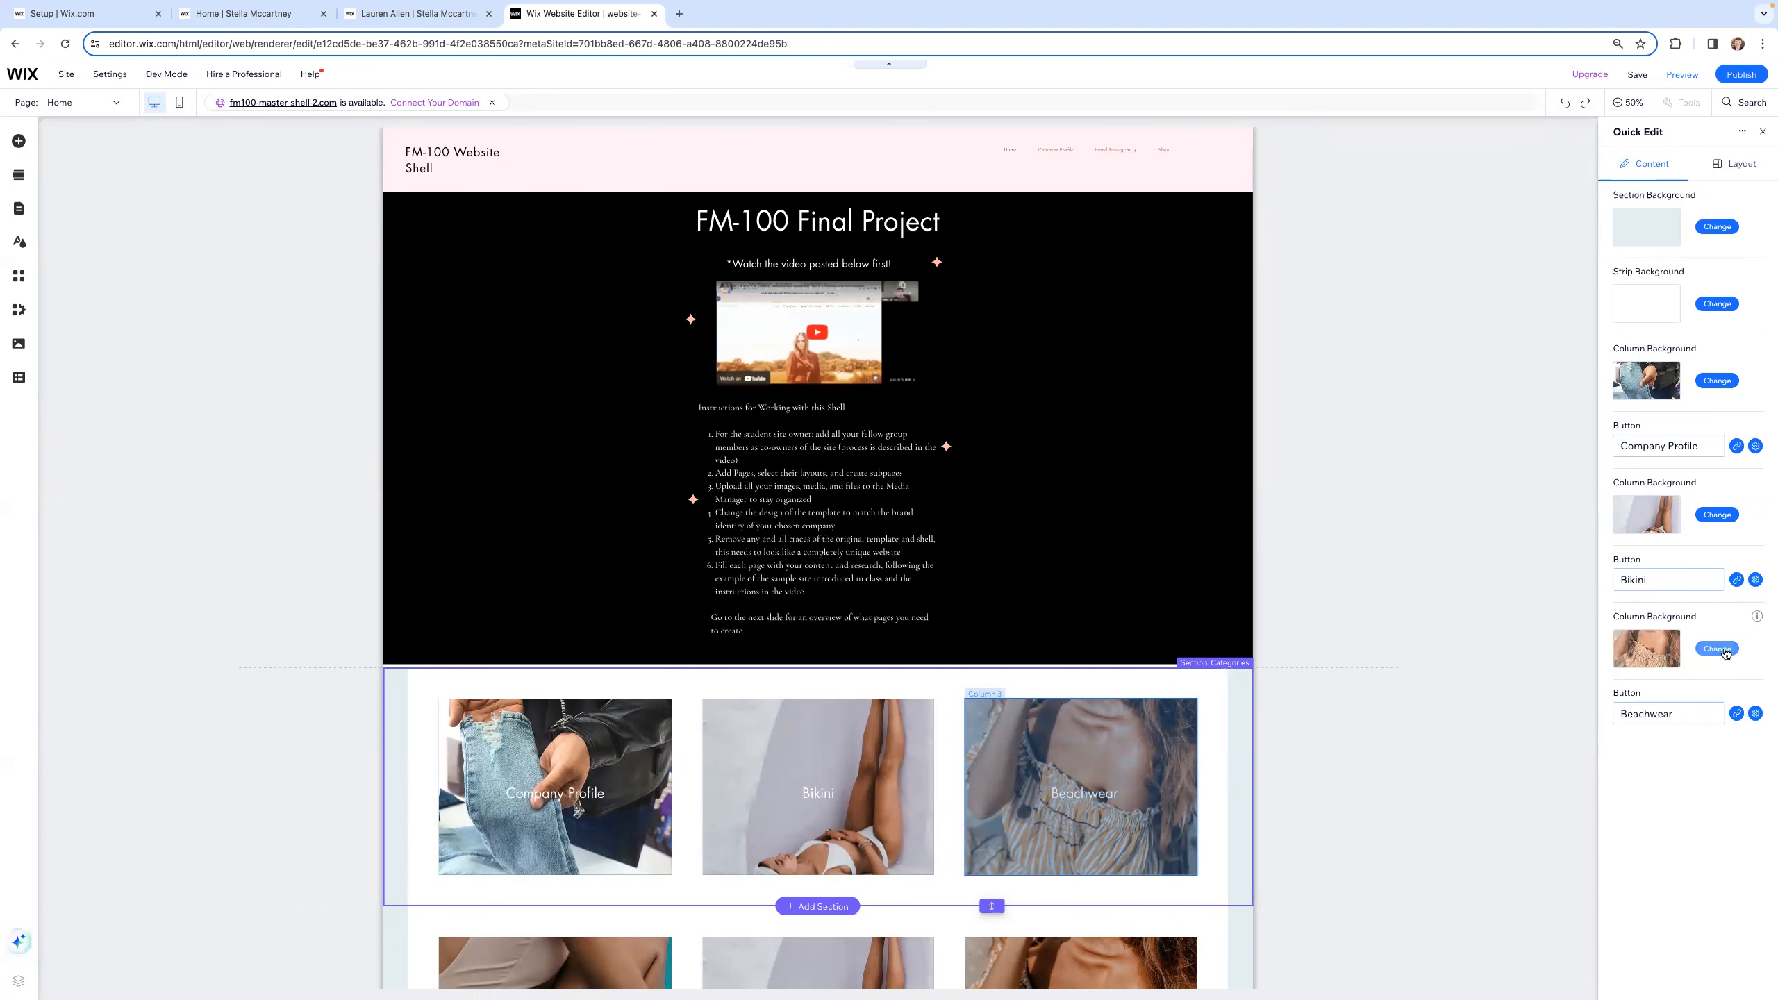
pyautogui.click(1719, 516)
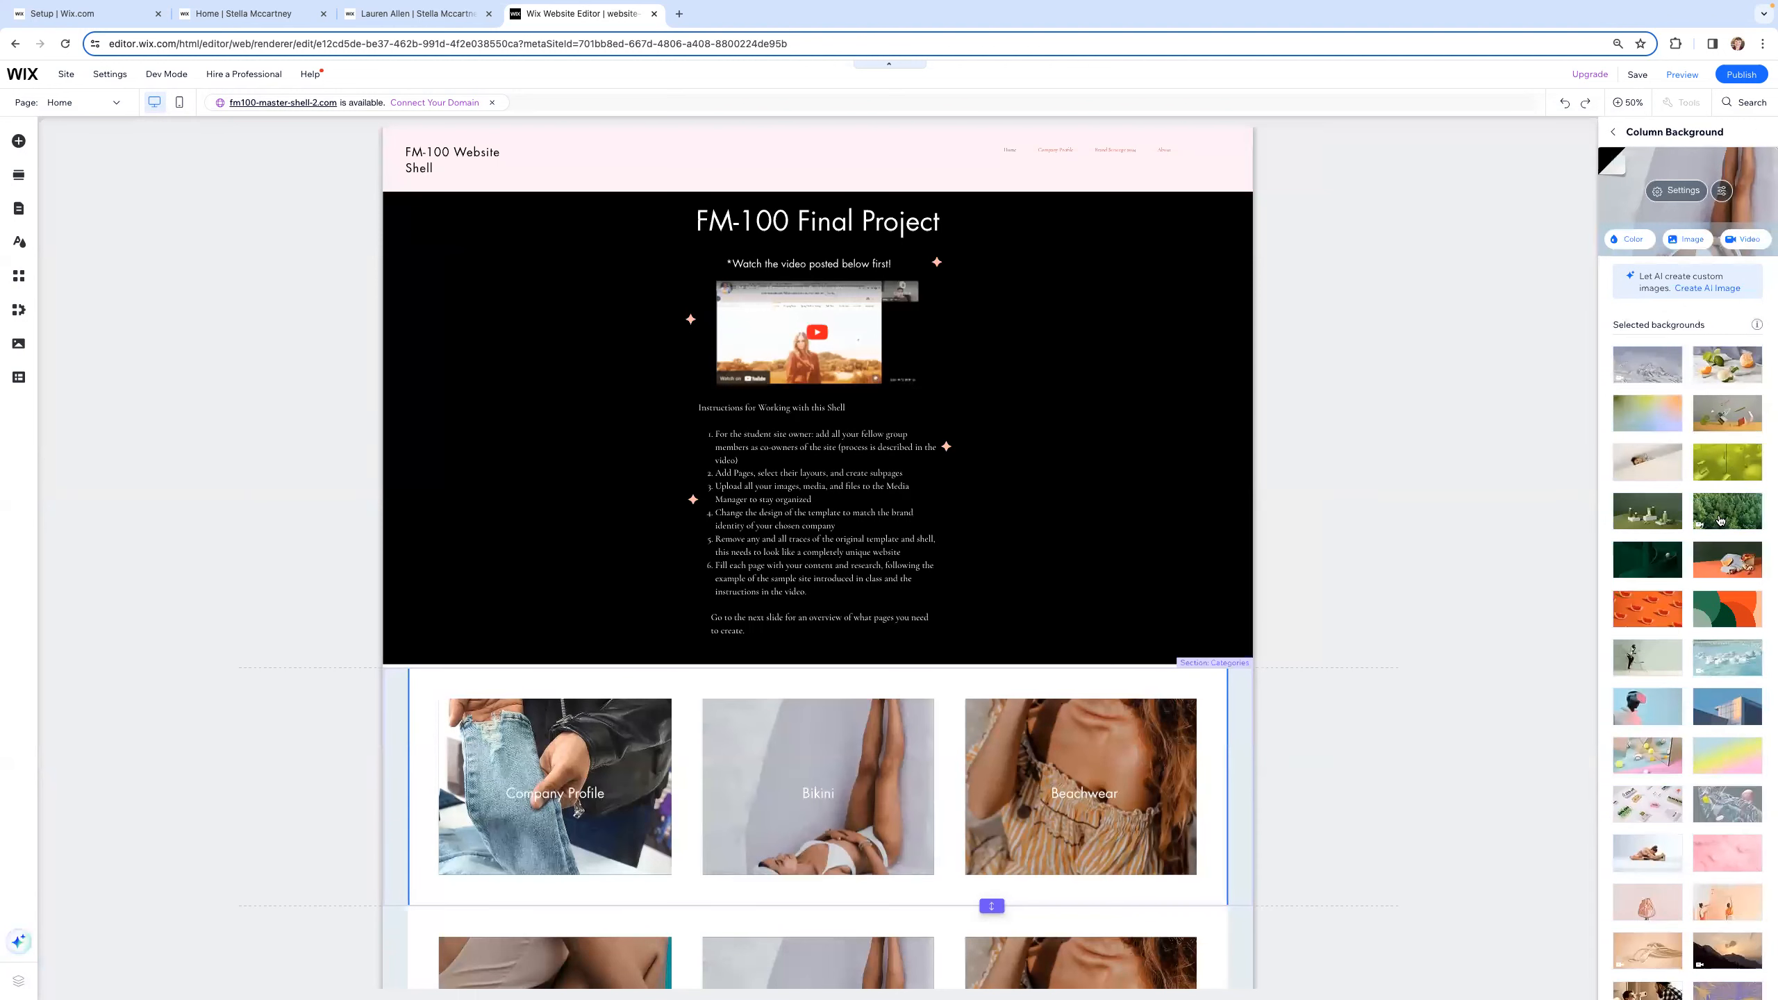
pyautogui.click(1690, 240)
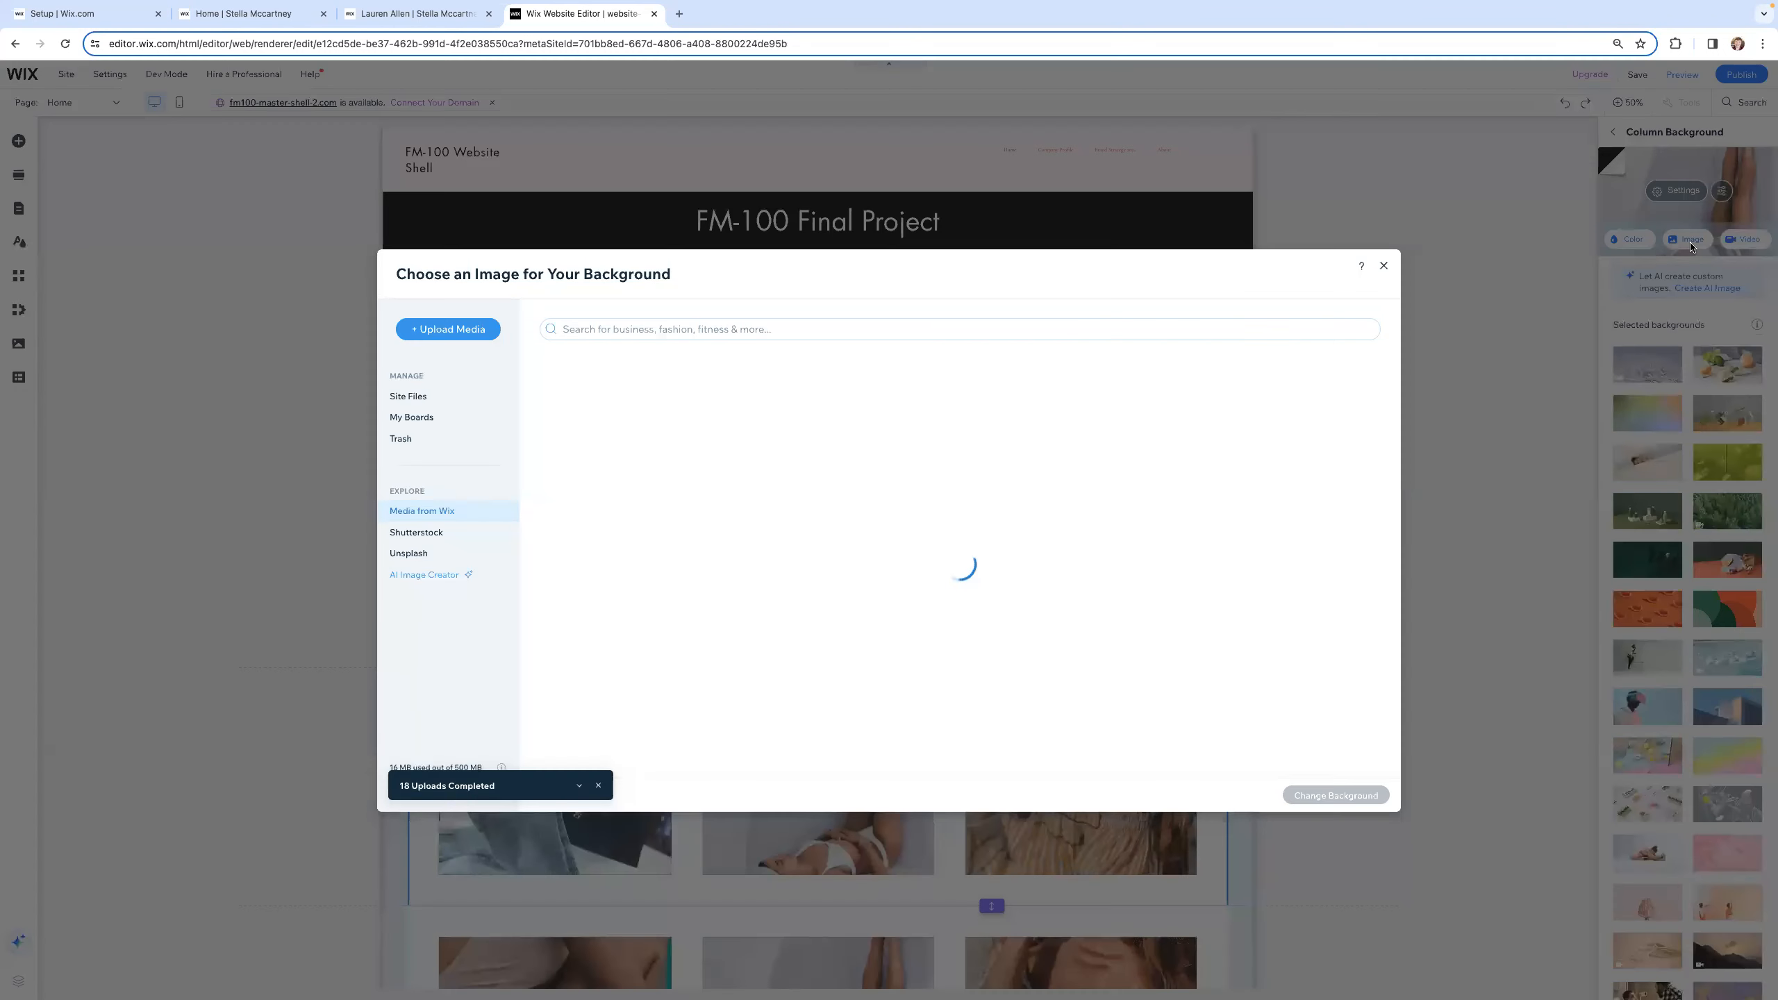
pyautogui.click(414, 398)
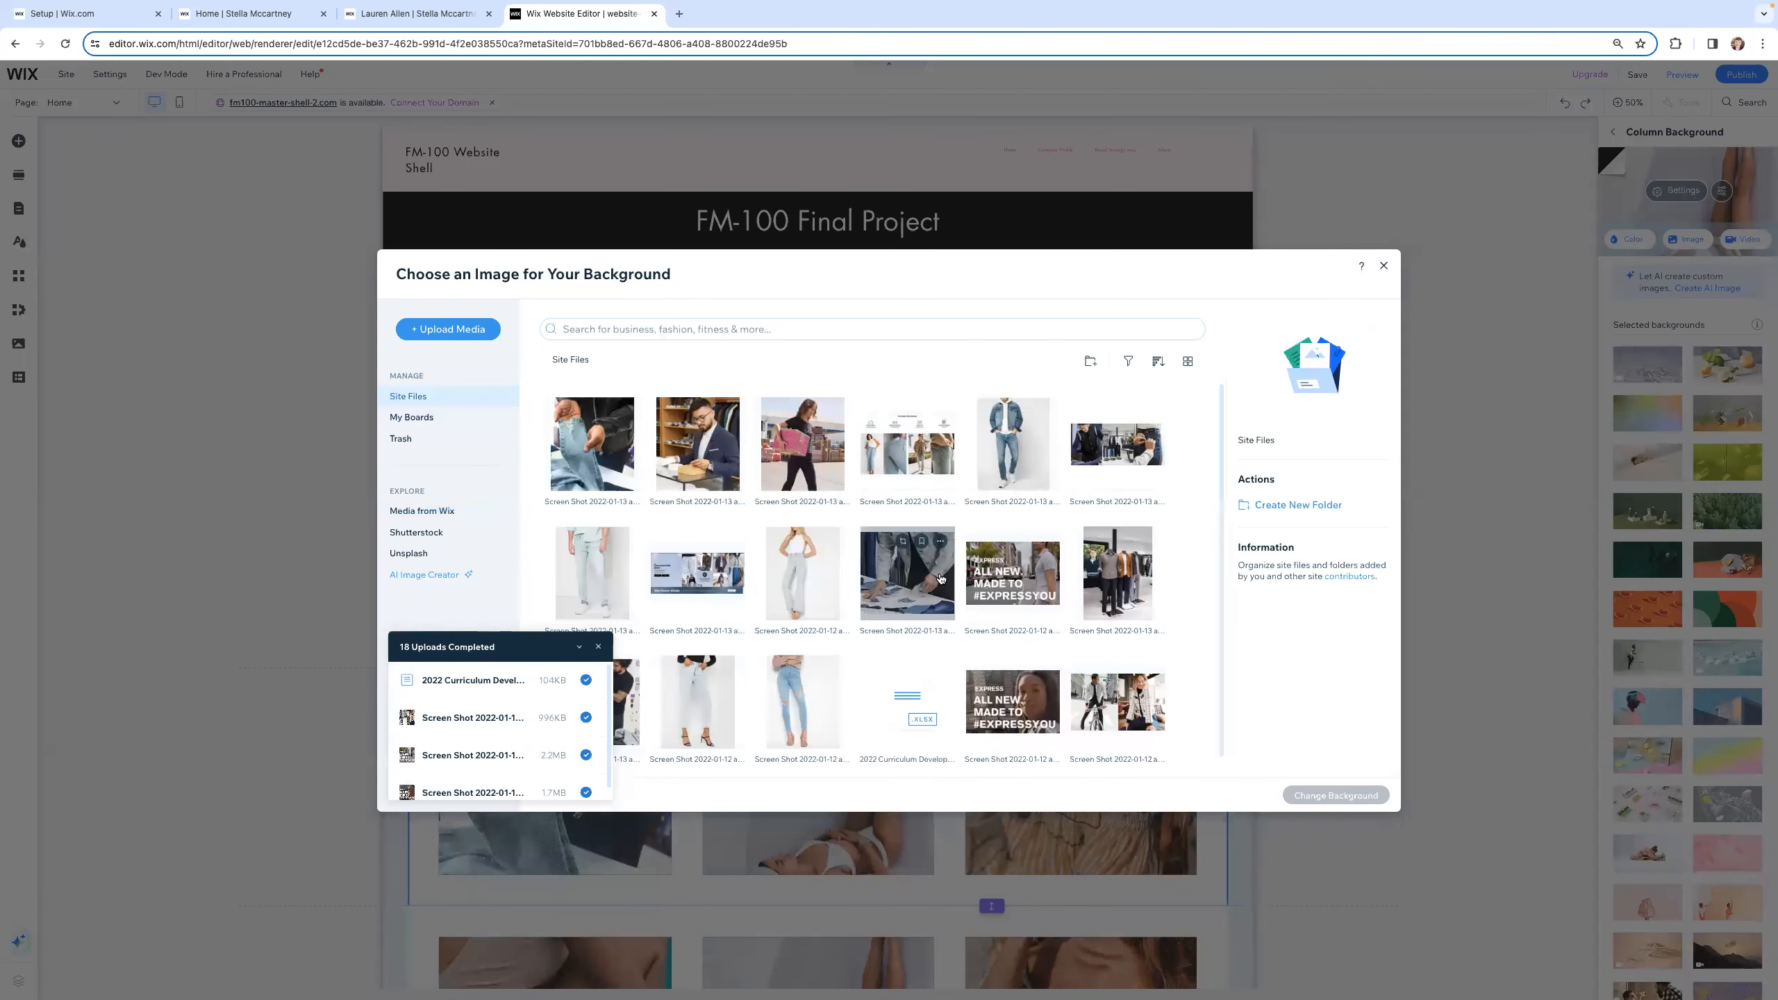
pyautogui.click(801, 469)
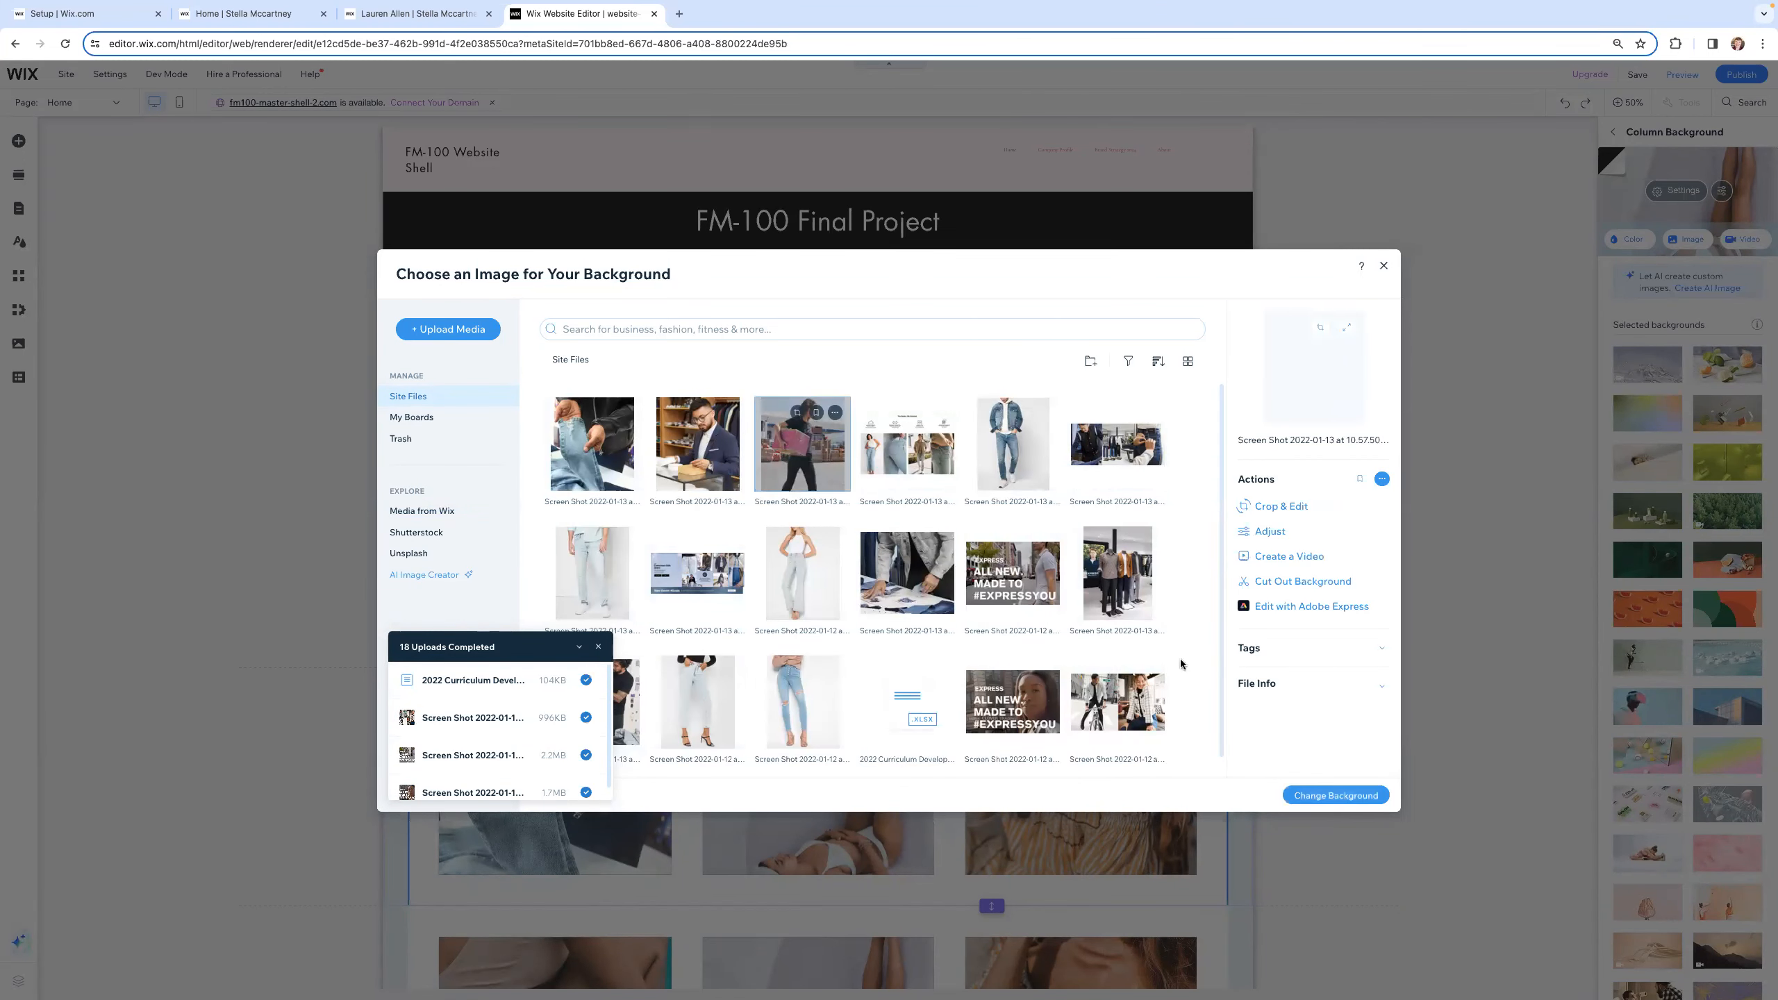
pyautogui.click(1317, 797)
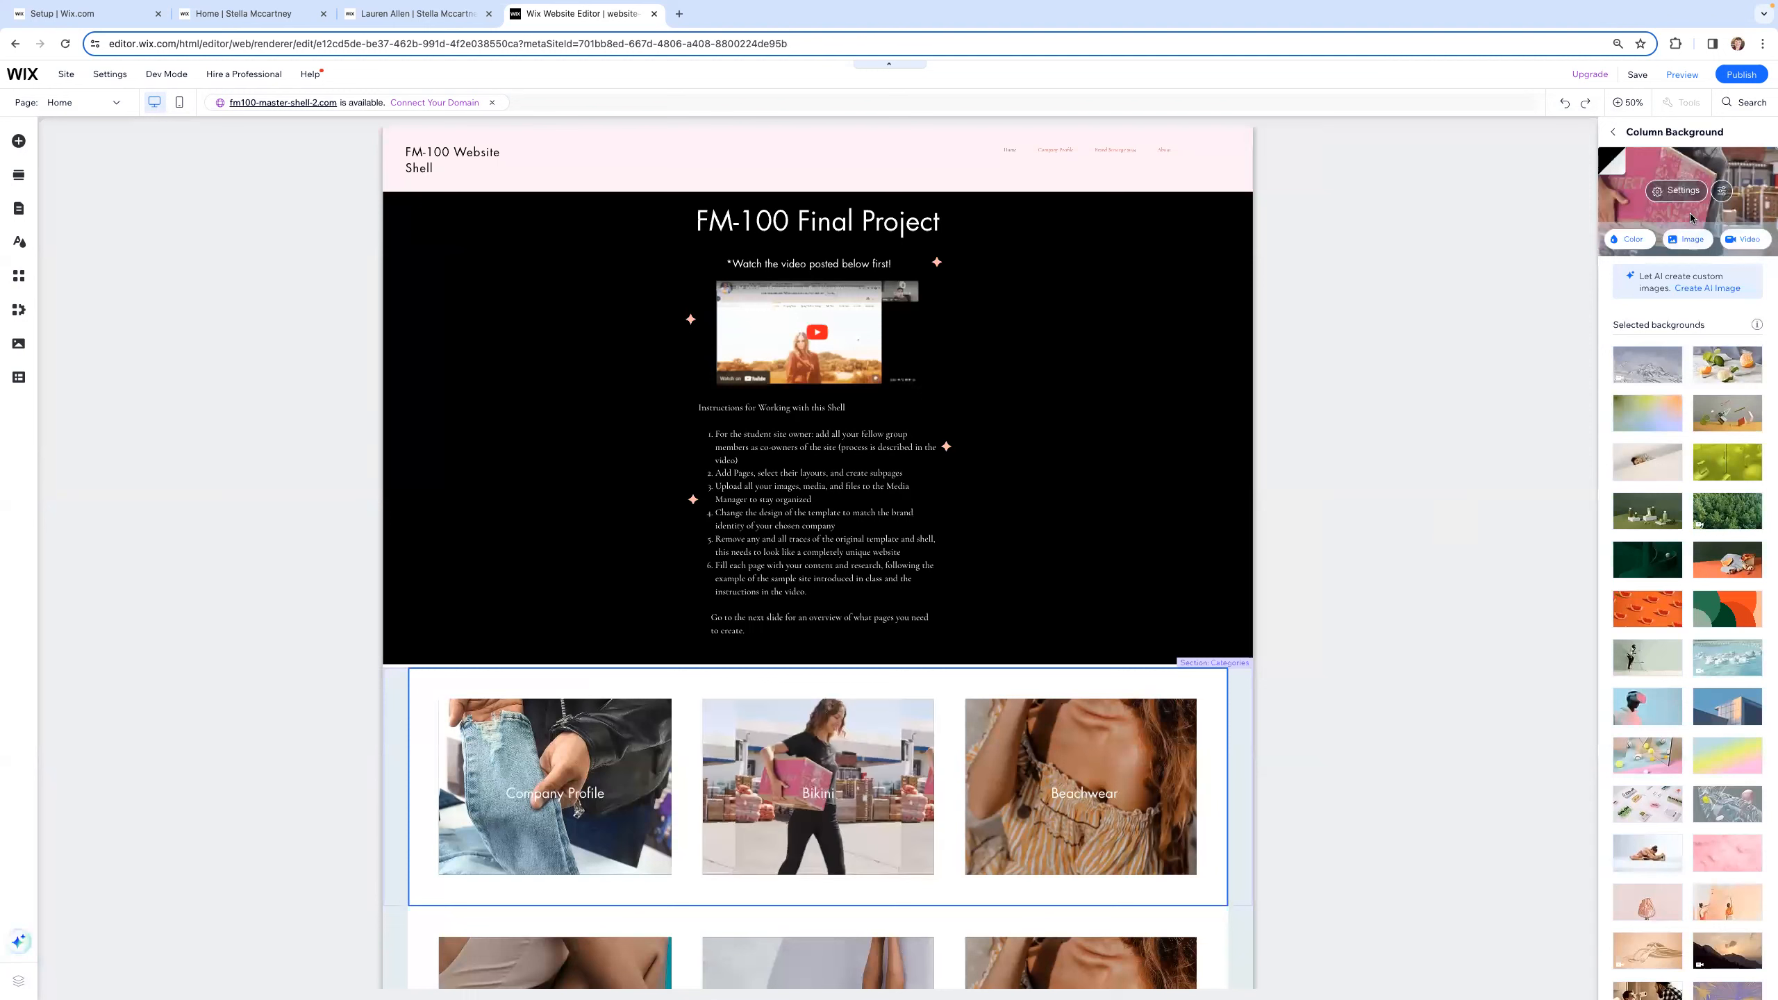
# Step: Change the Bikini button's text to "Brand Strategy"
pyautogui.click(1613, 133)
pyautogui.doubleClick(1645, 579)
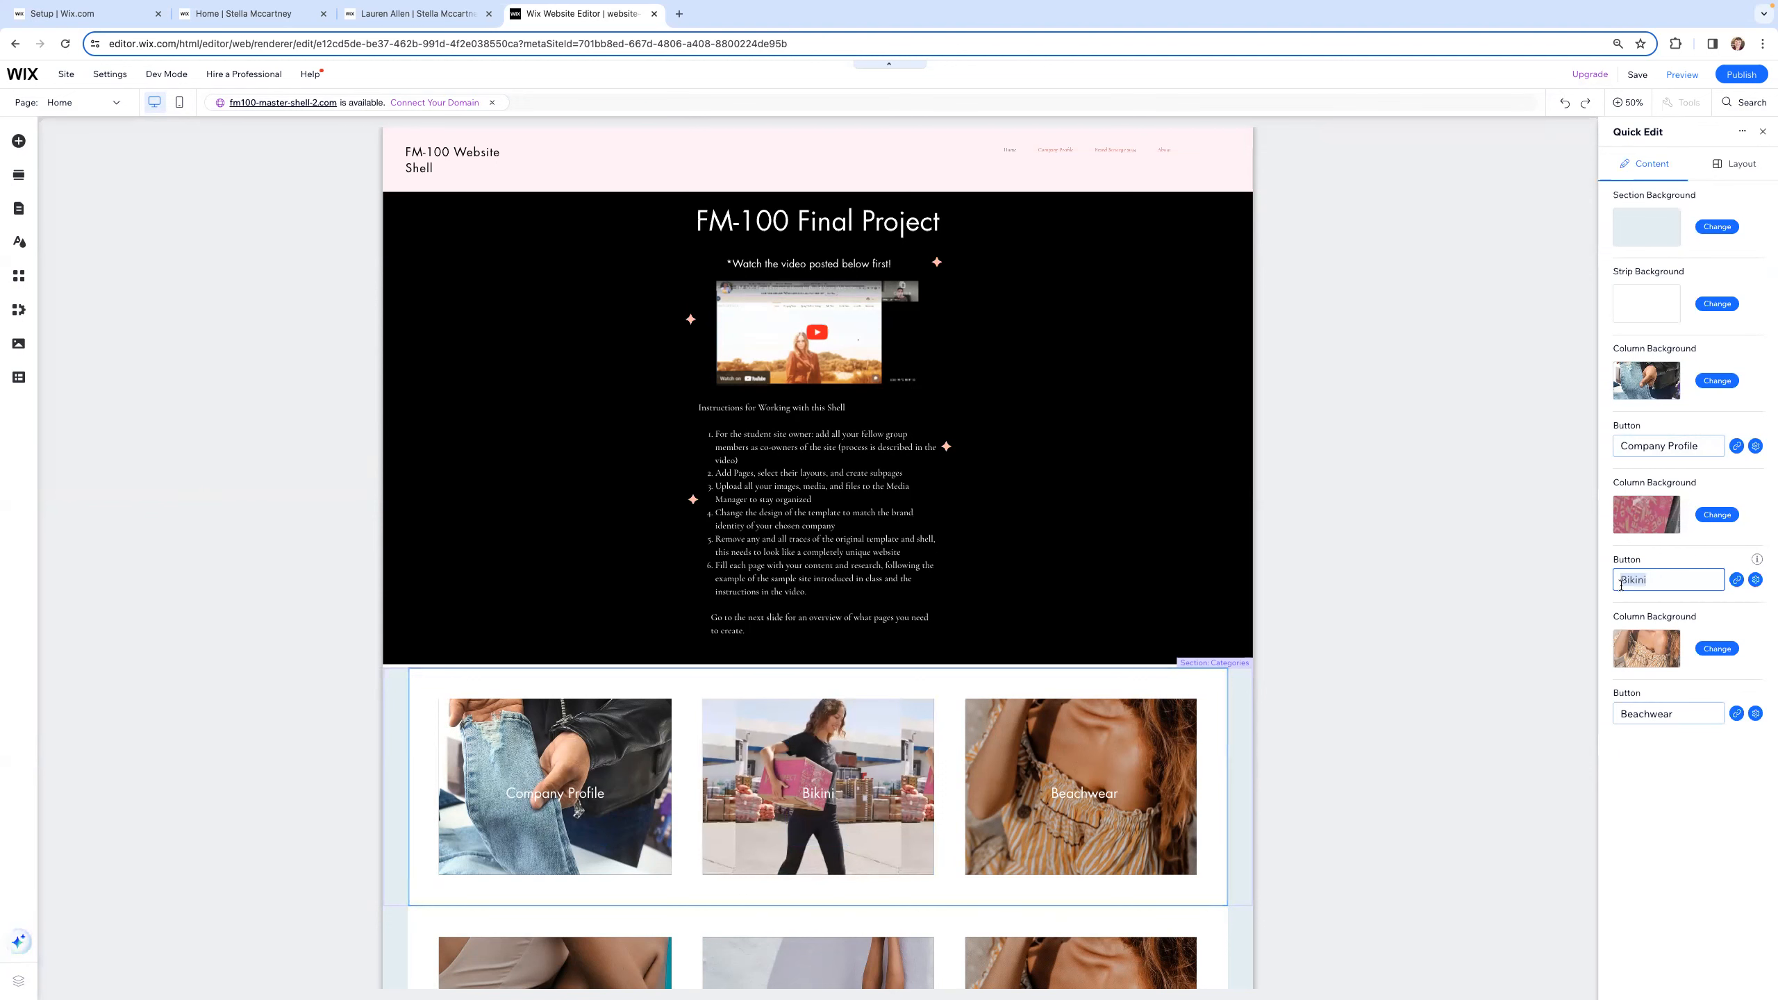
pyautogui.write('Brand Strategy')
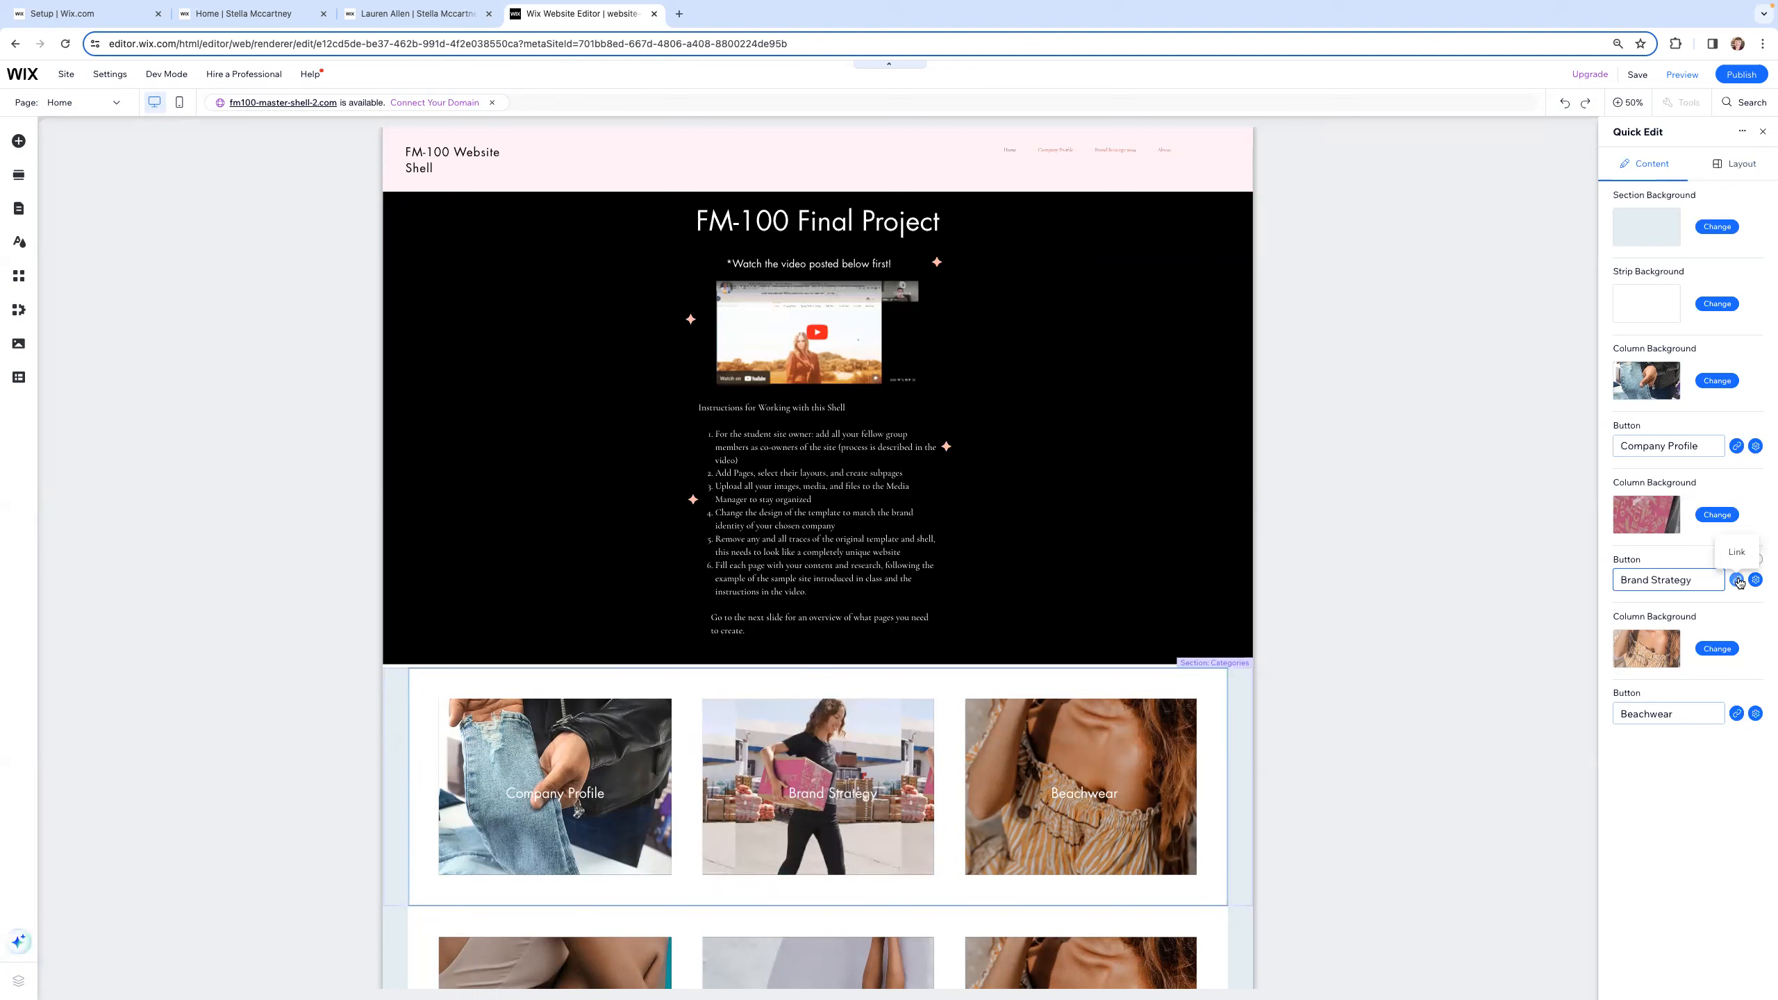
# Step: Link the Brand Strategy button to the Brand Strategy 2024 page, opening in the current window
pyautogui.click(1737, 580)
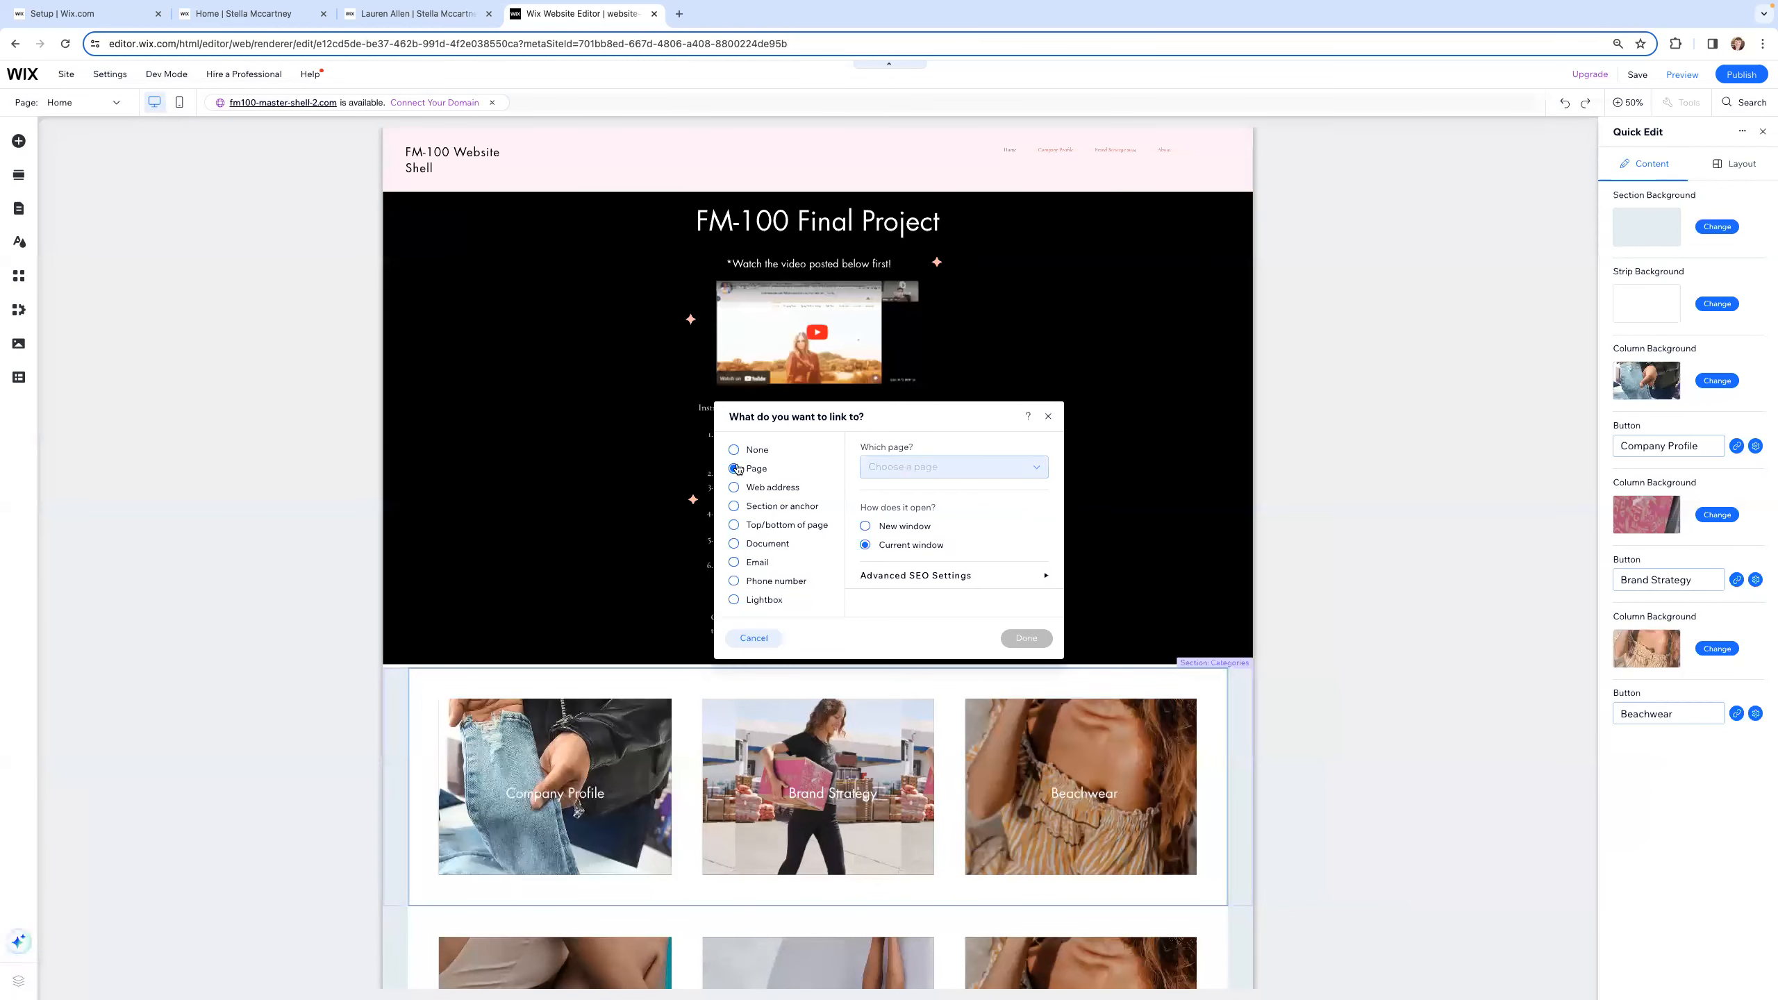
pyautogui.click(940, 476)
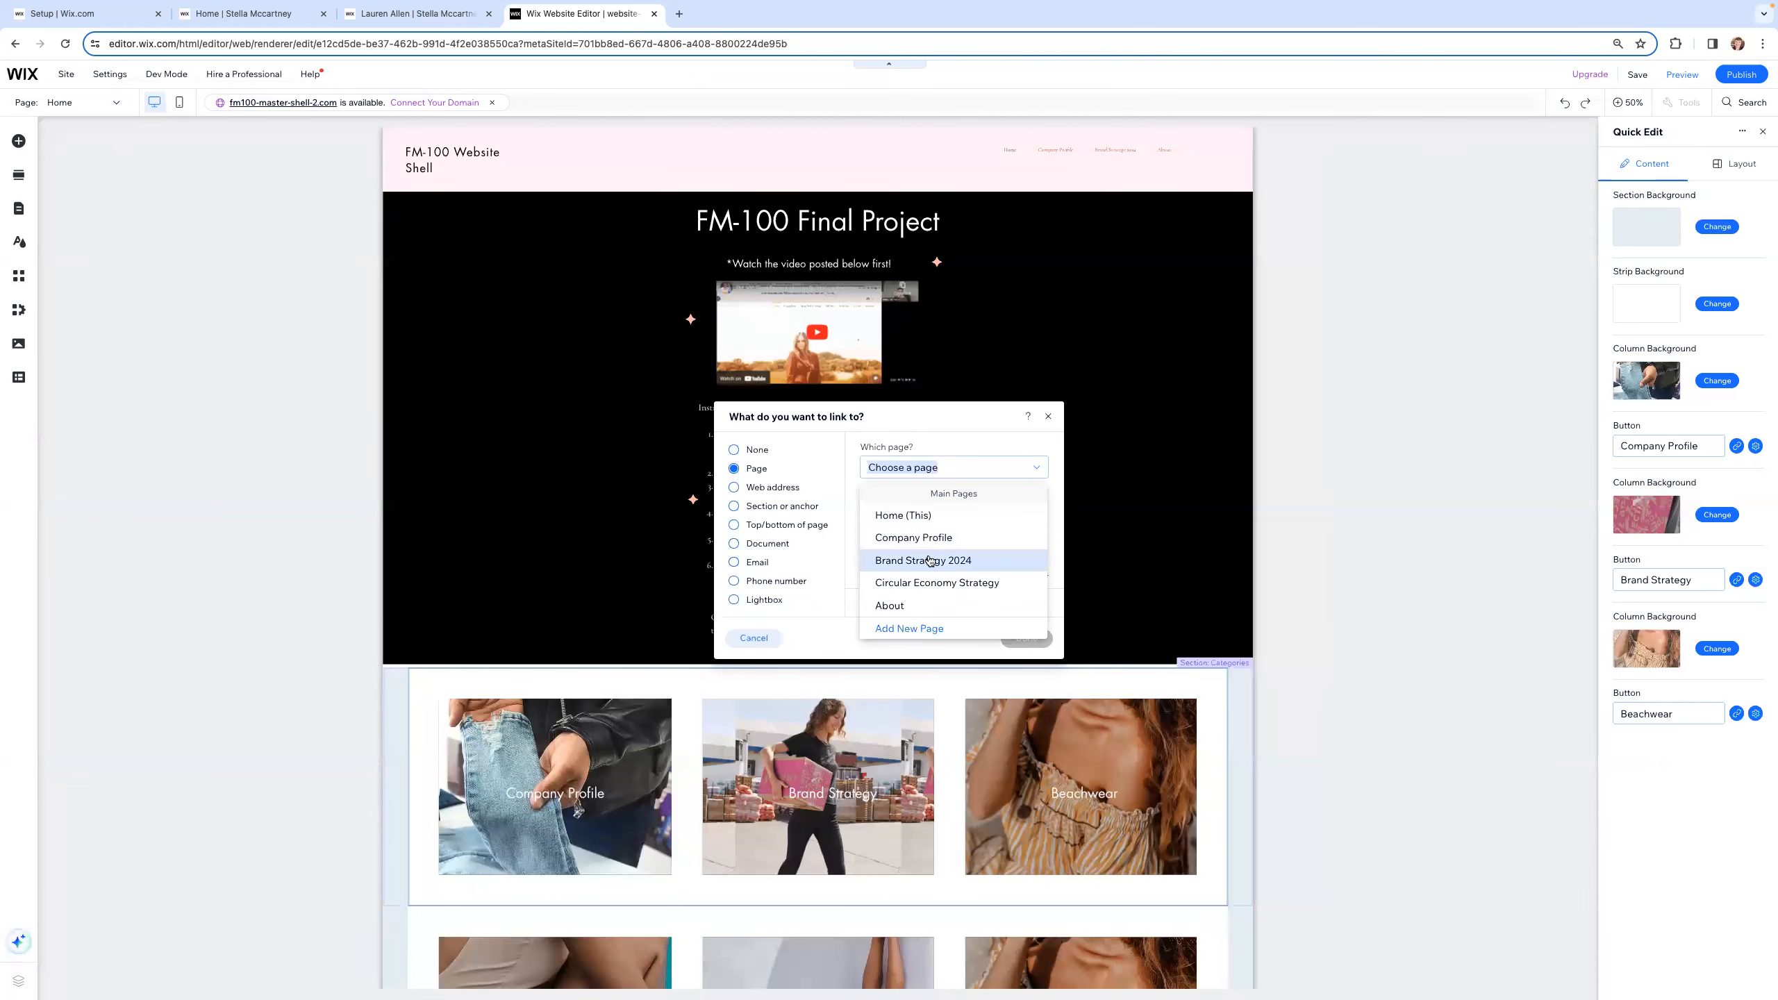
pyautogui.click(929, 561)
pyautogui.click(1027, 639)
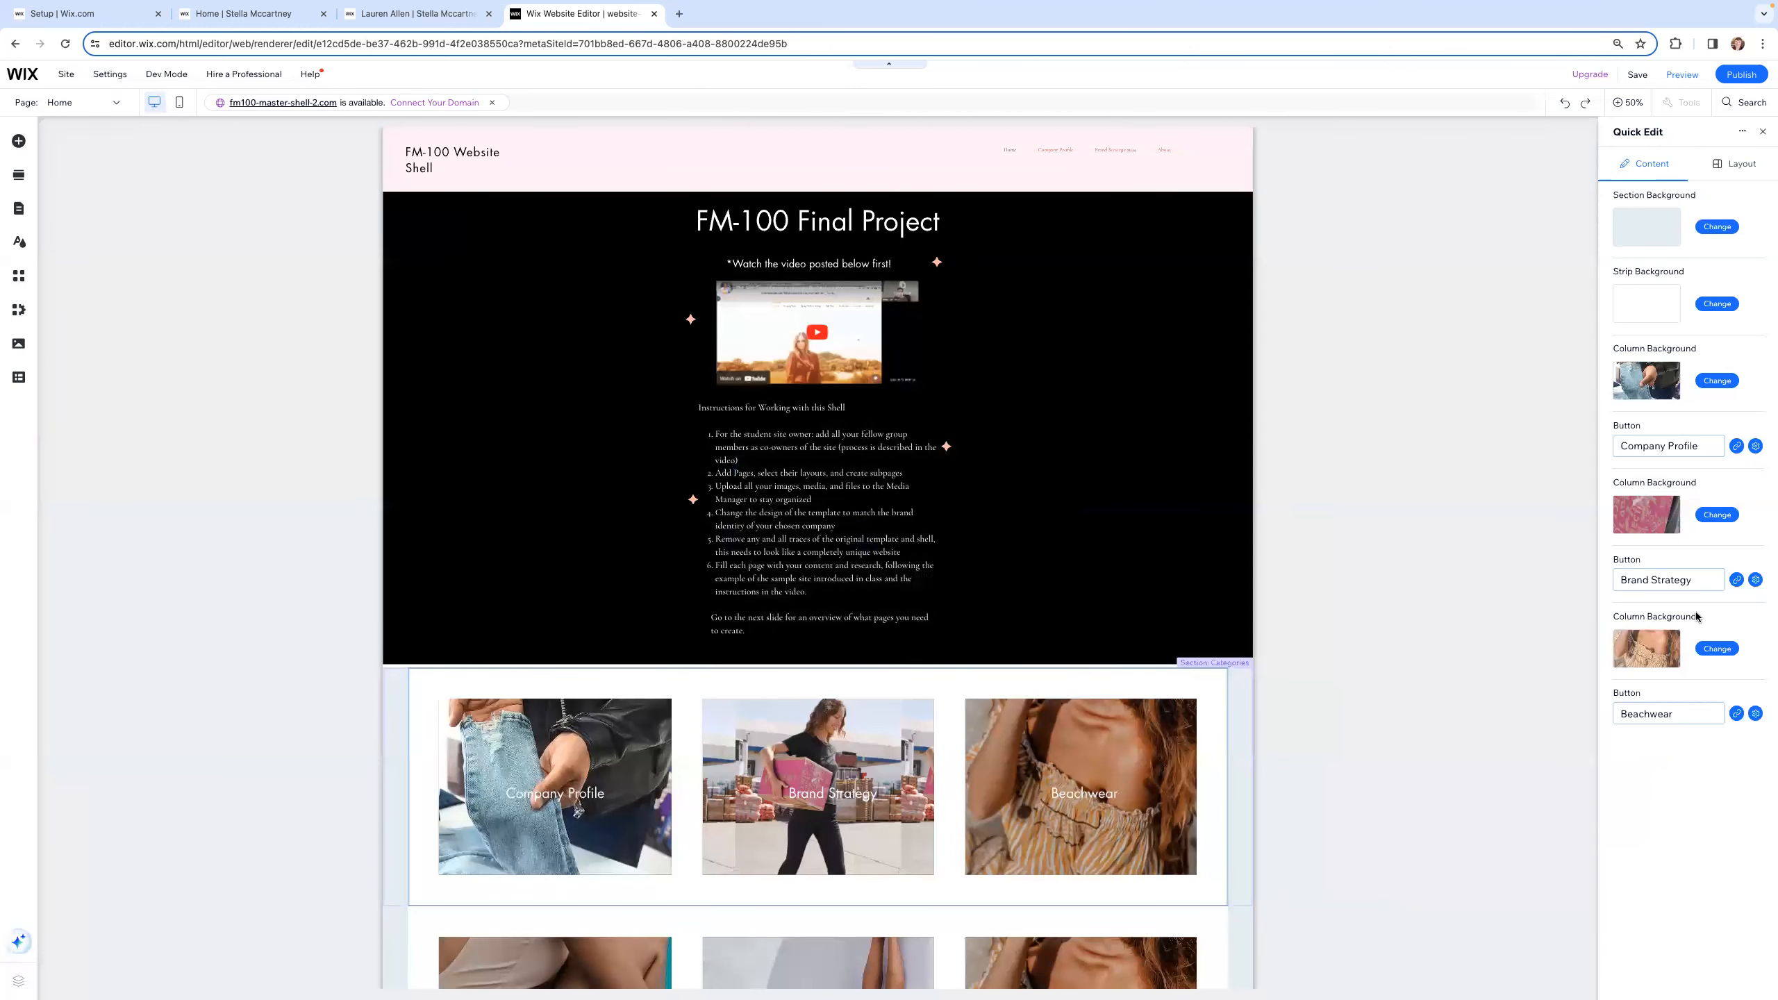
# Step: Search Wix media for "fashion show" and set the Dressed in White image as the Beachwear column's background
pyautogui.click(1715, 650)
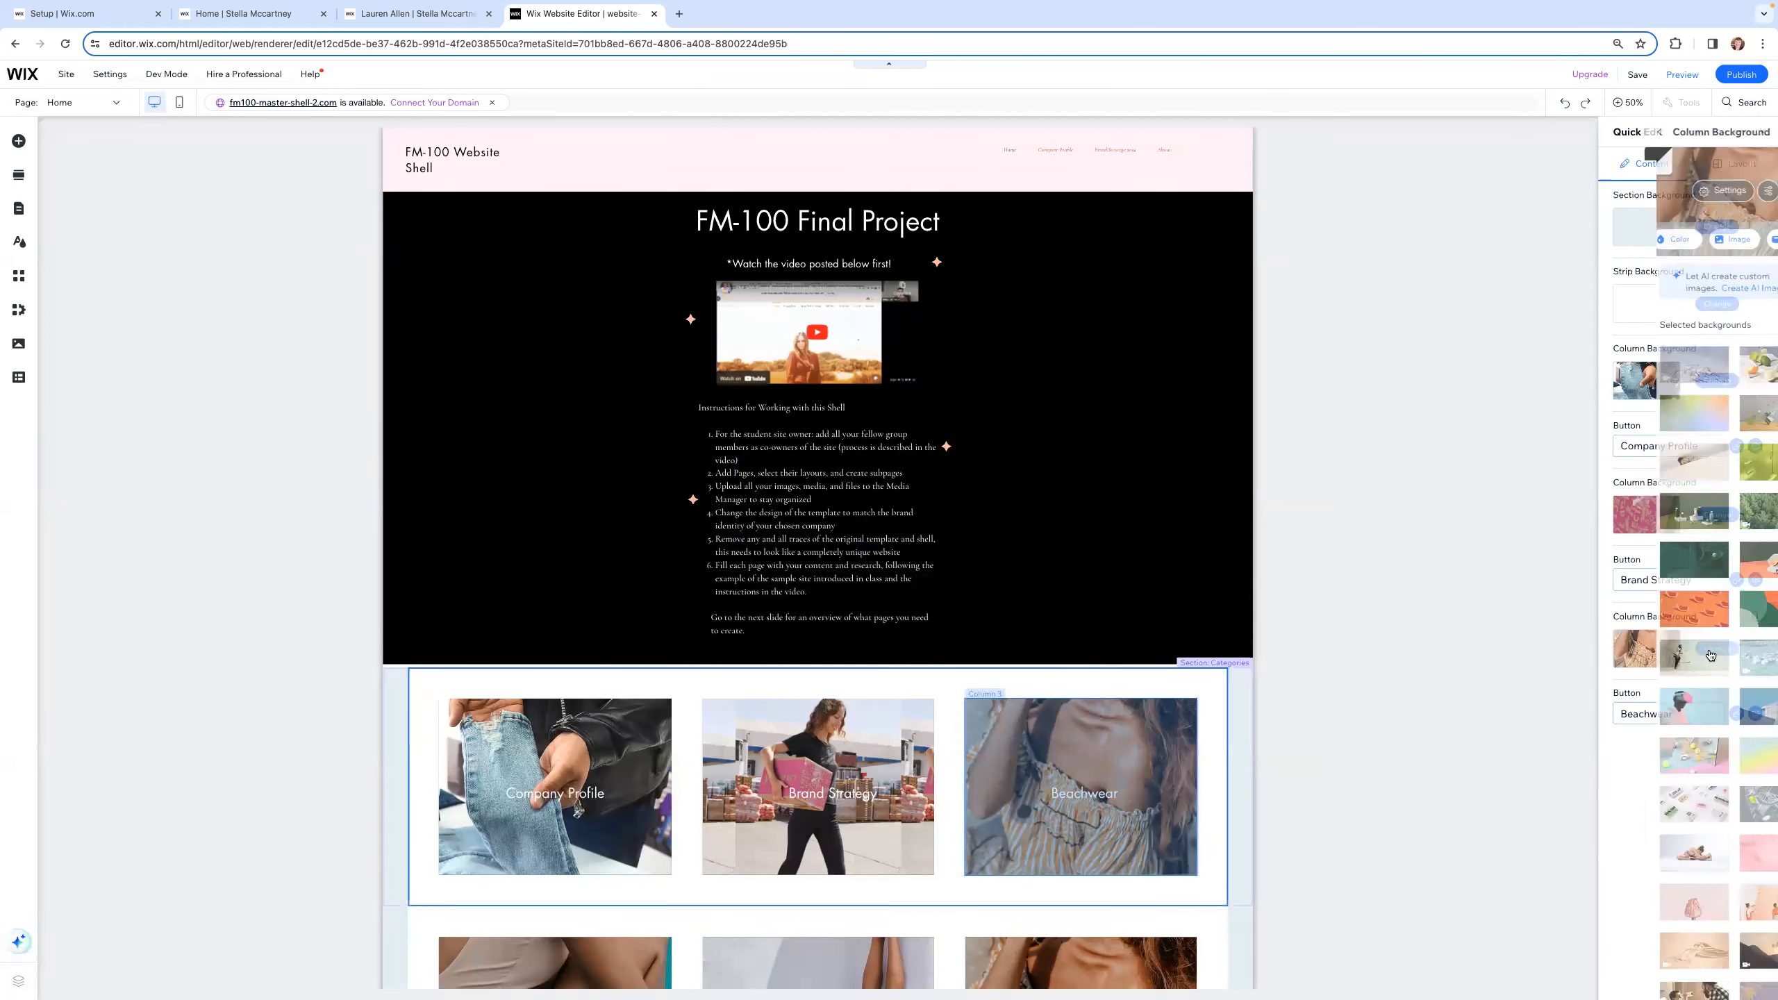
pyautogui.click(1694, 240)
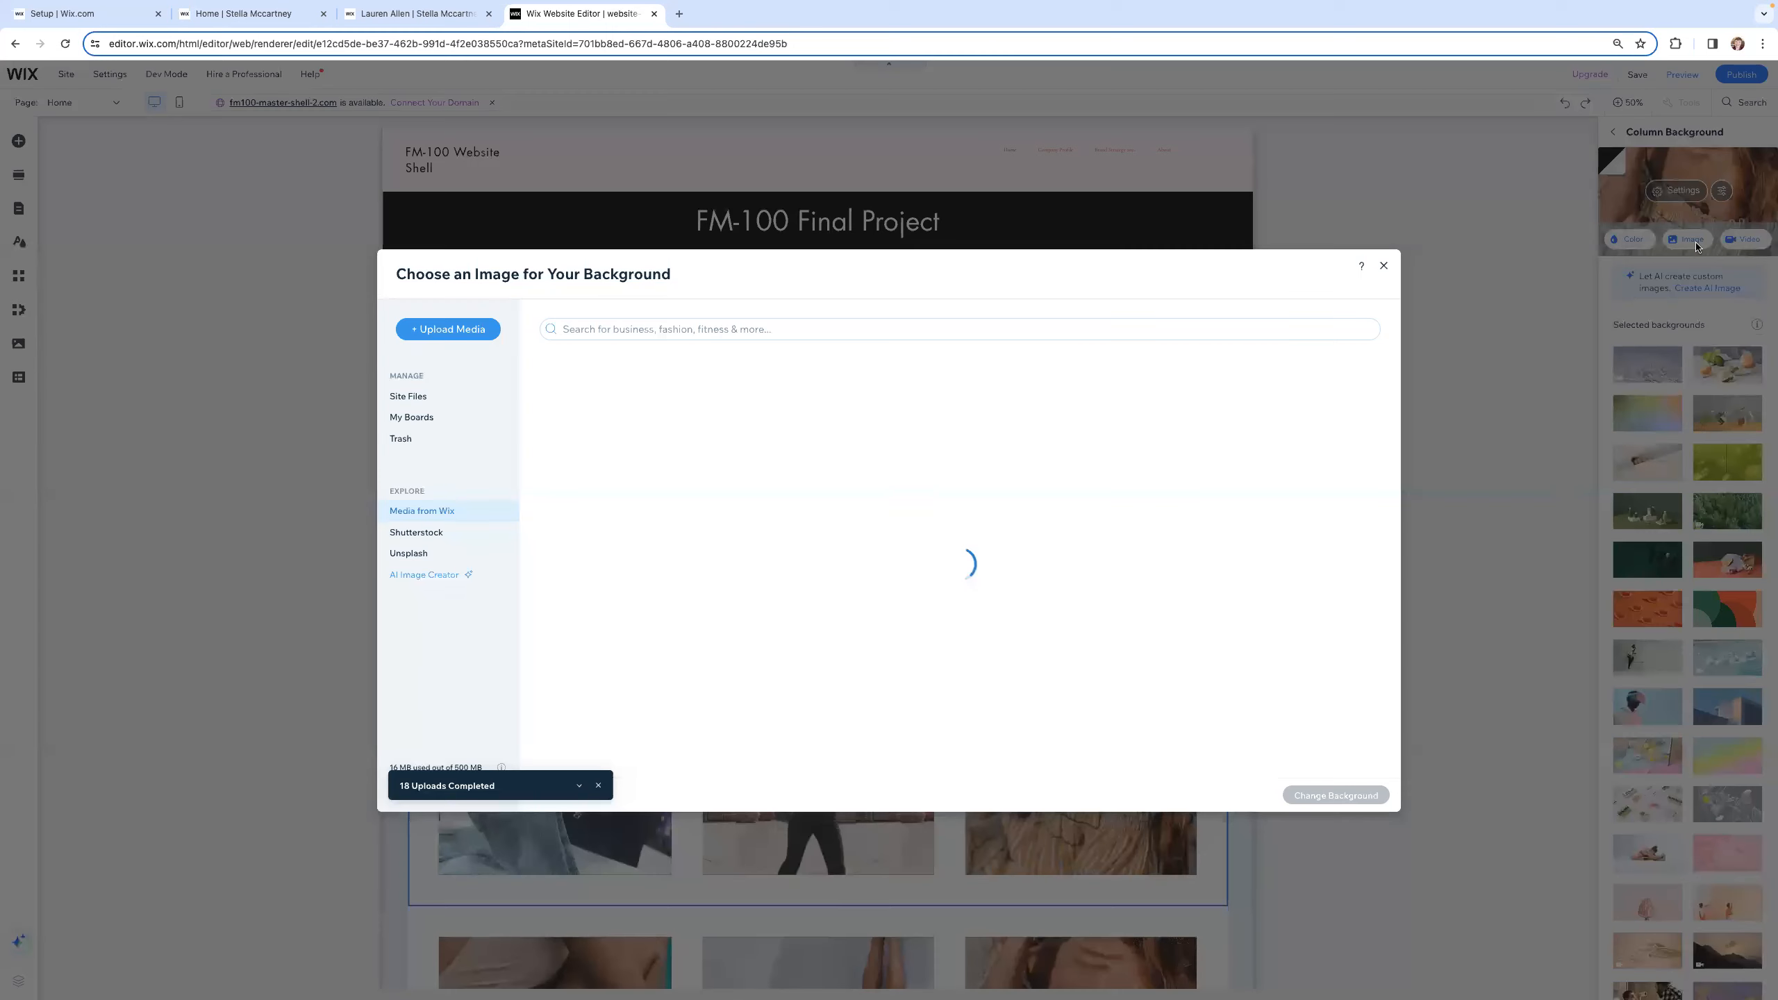
pyautogui.click(775, 328)
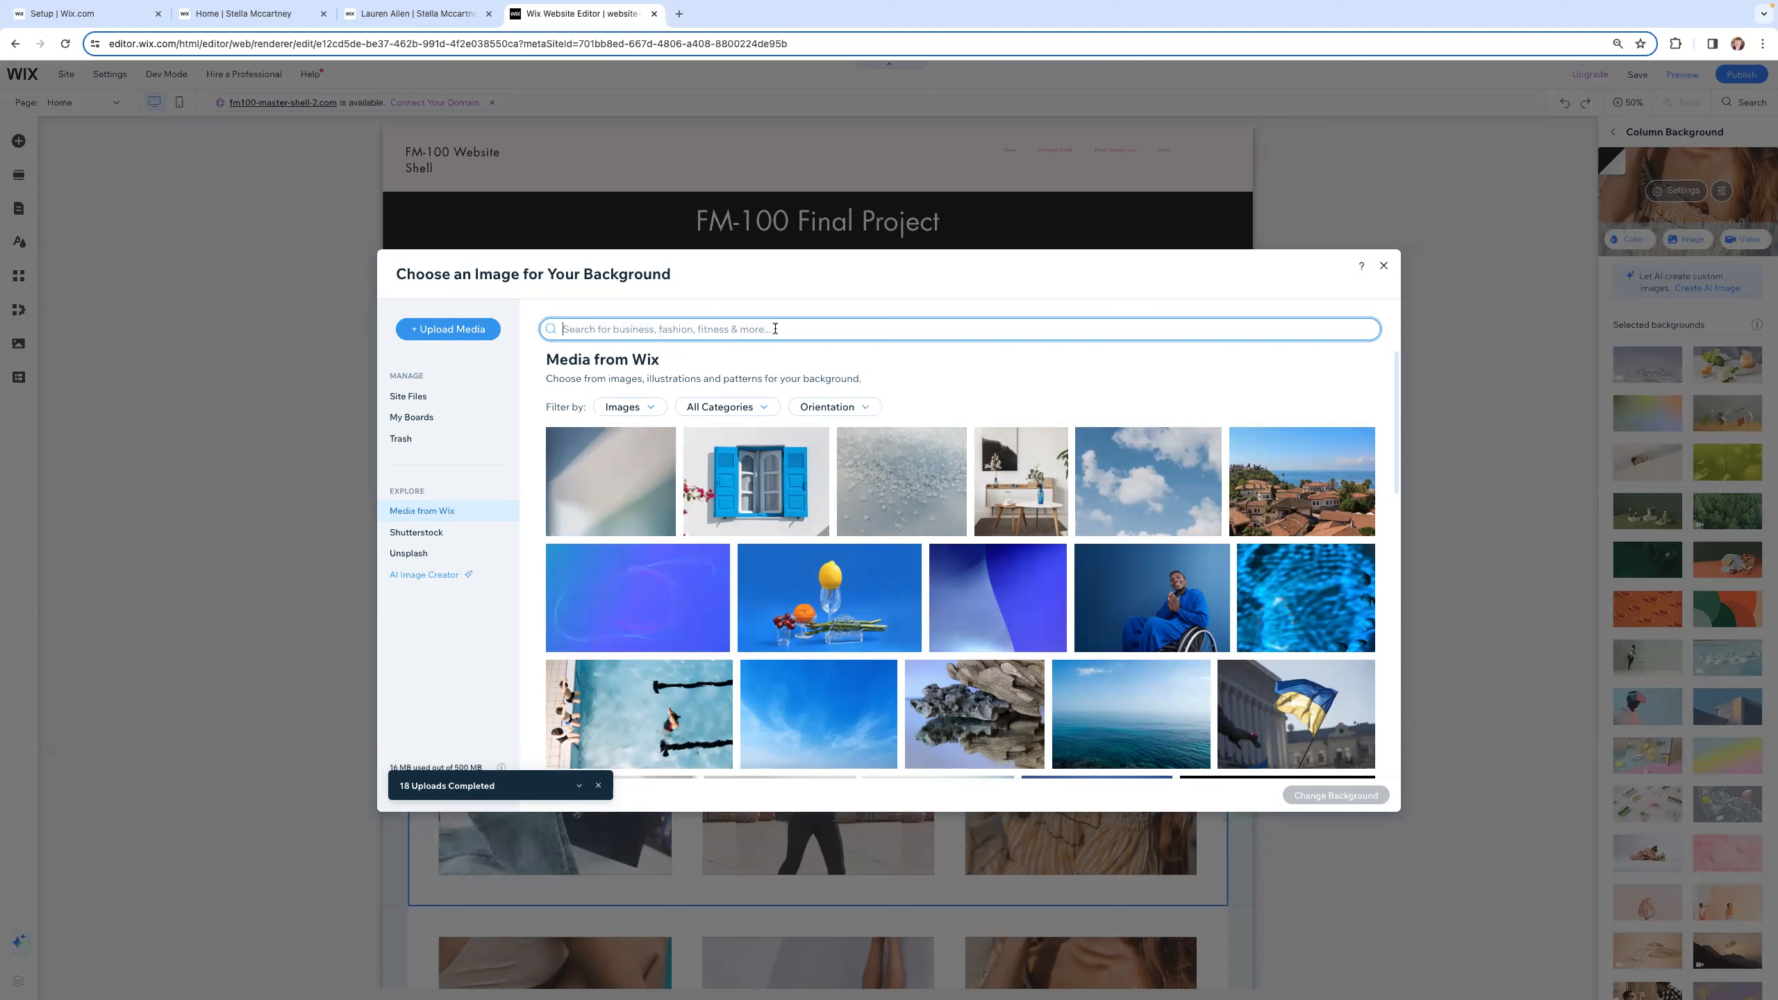
pyautogui.write('fashion show')
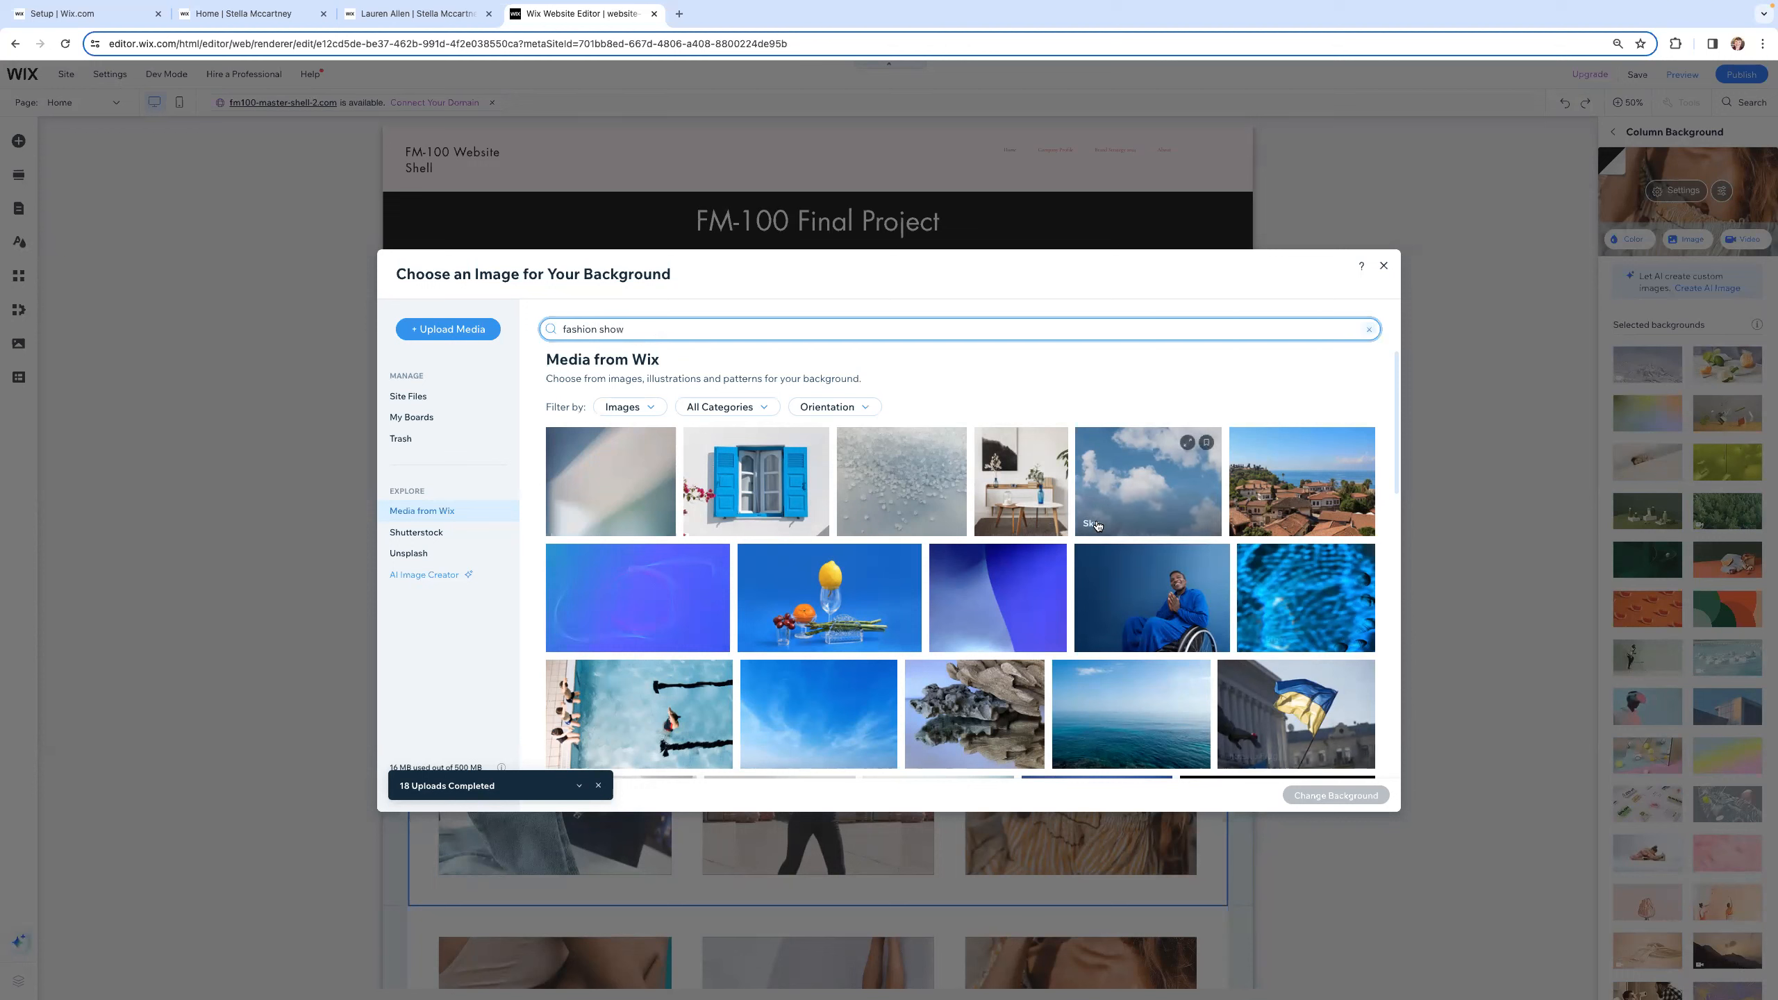
pyautogui.press('Return')
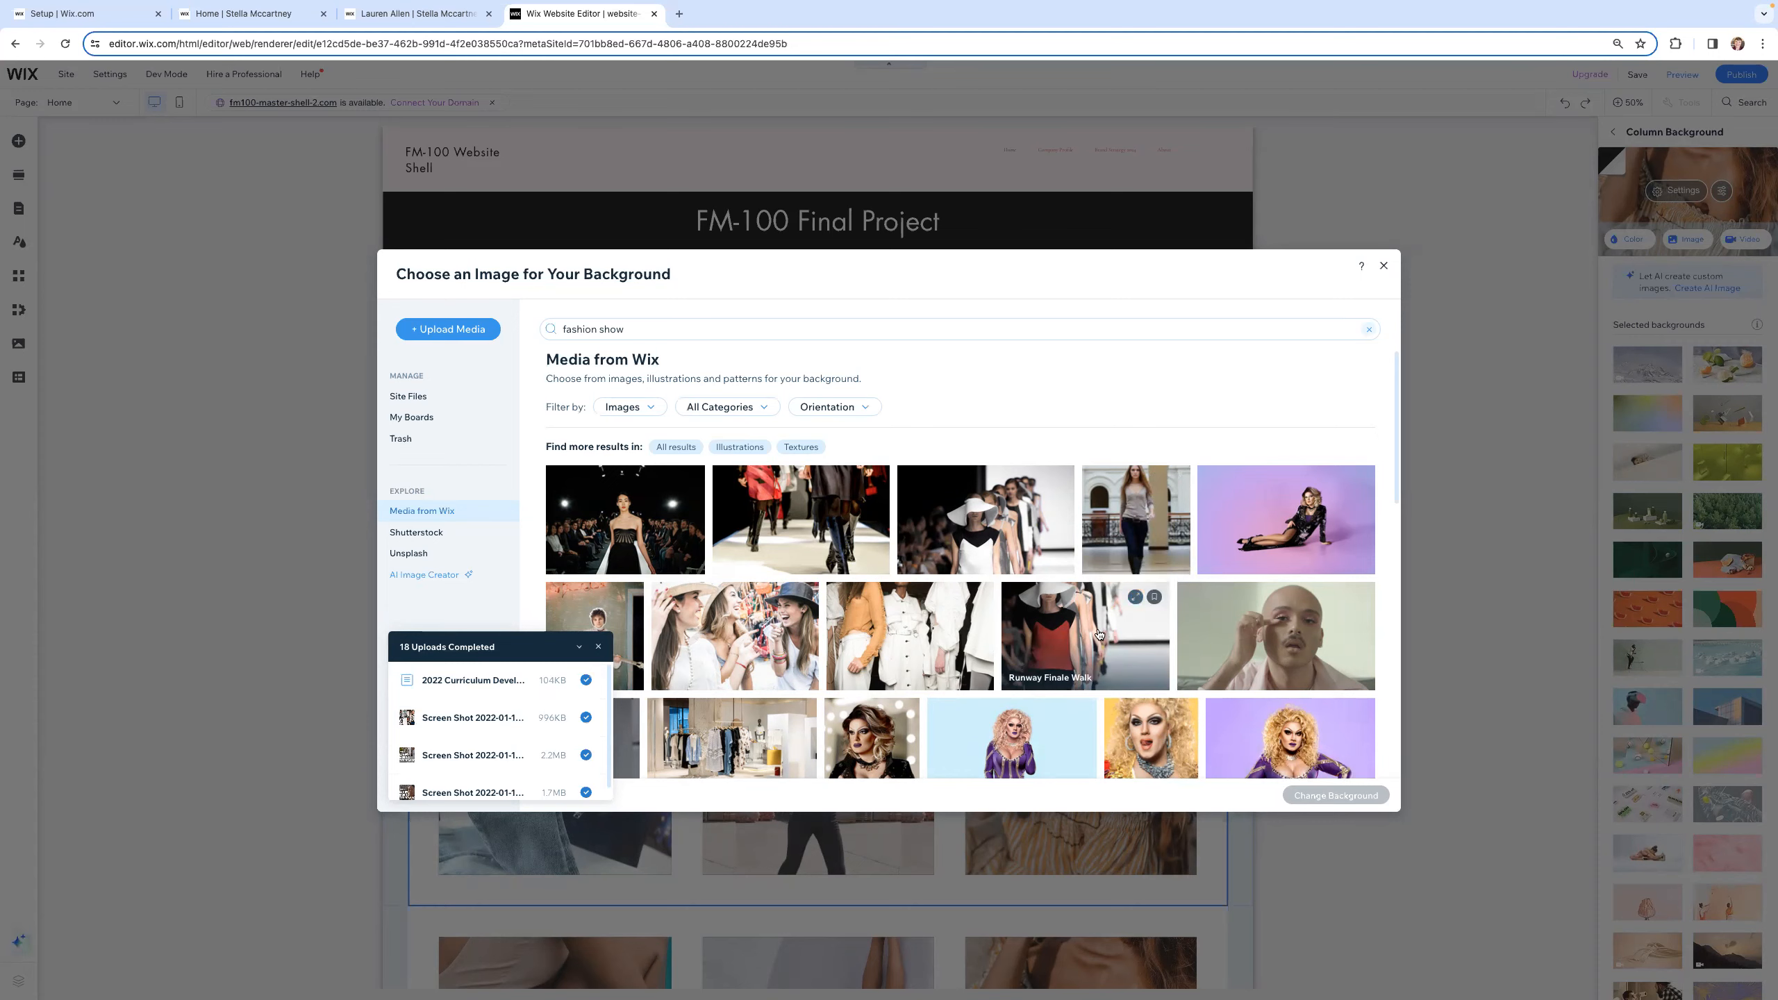
pyautogui.scroll(-3, 1035, 667)
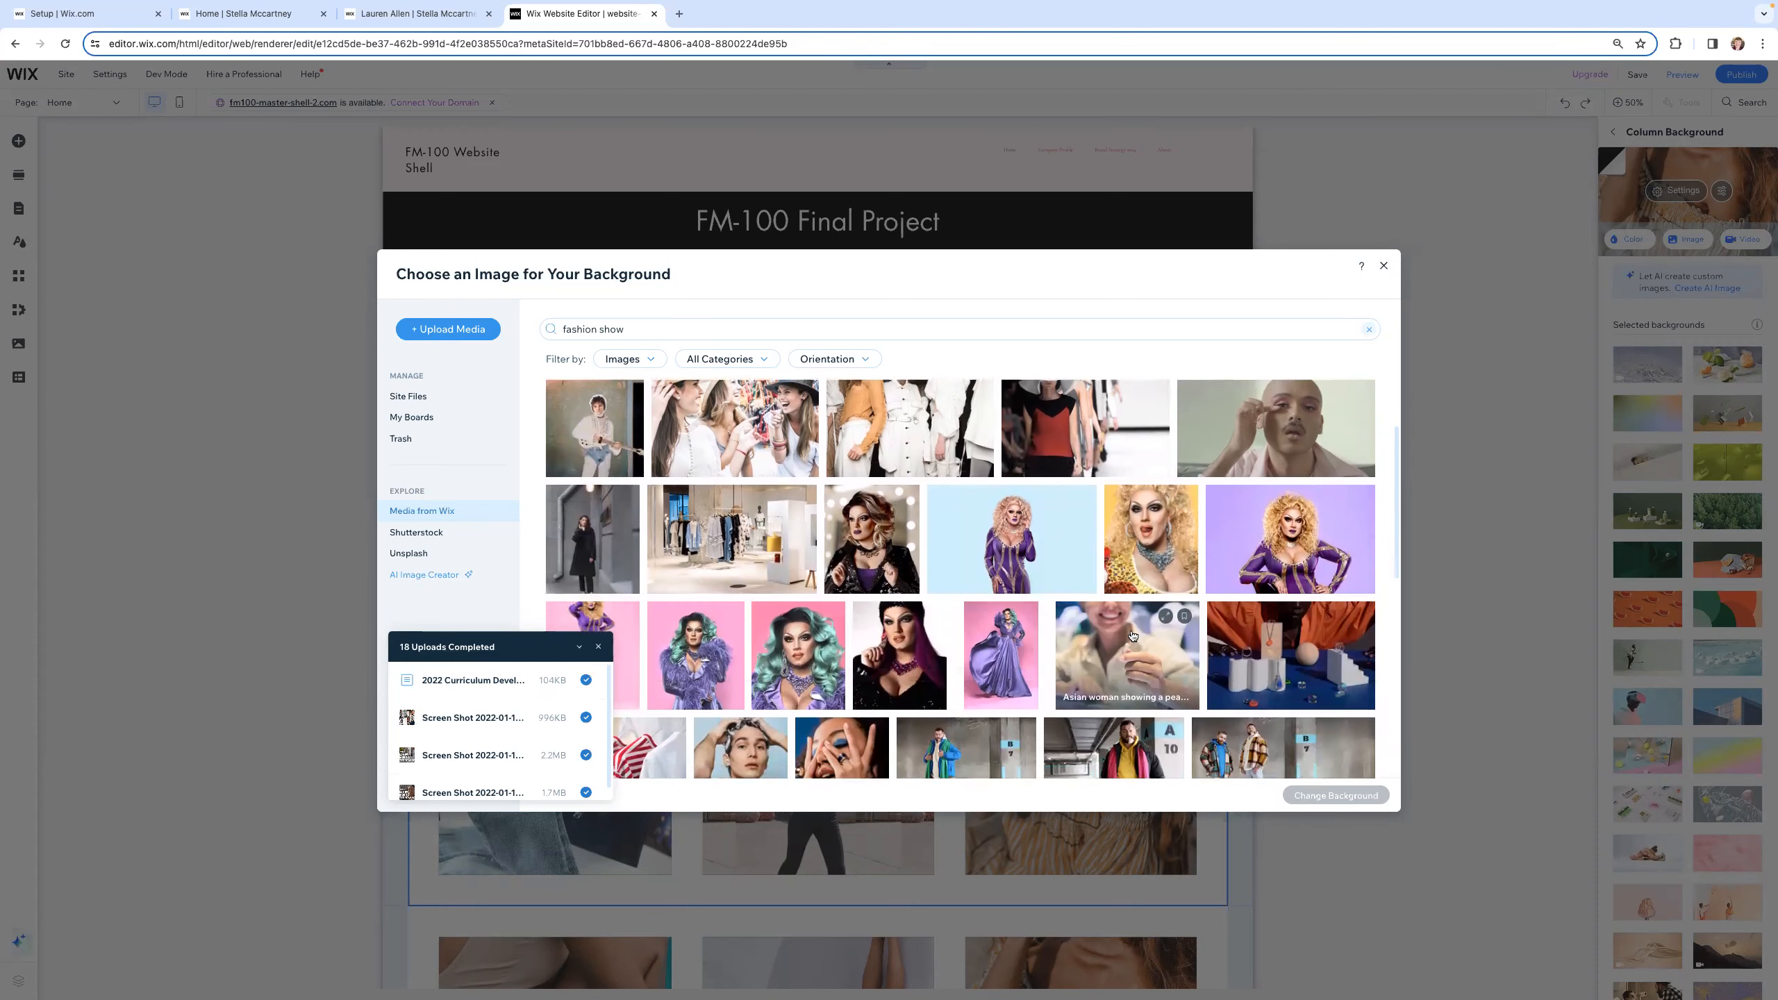
pyautogui.scroll(-2, 1133, 636)
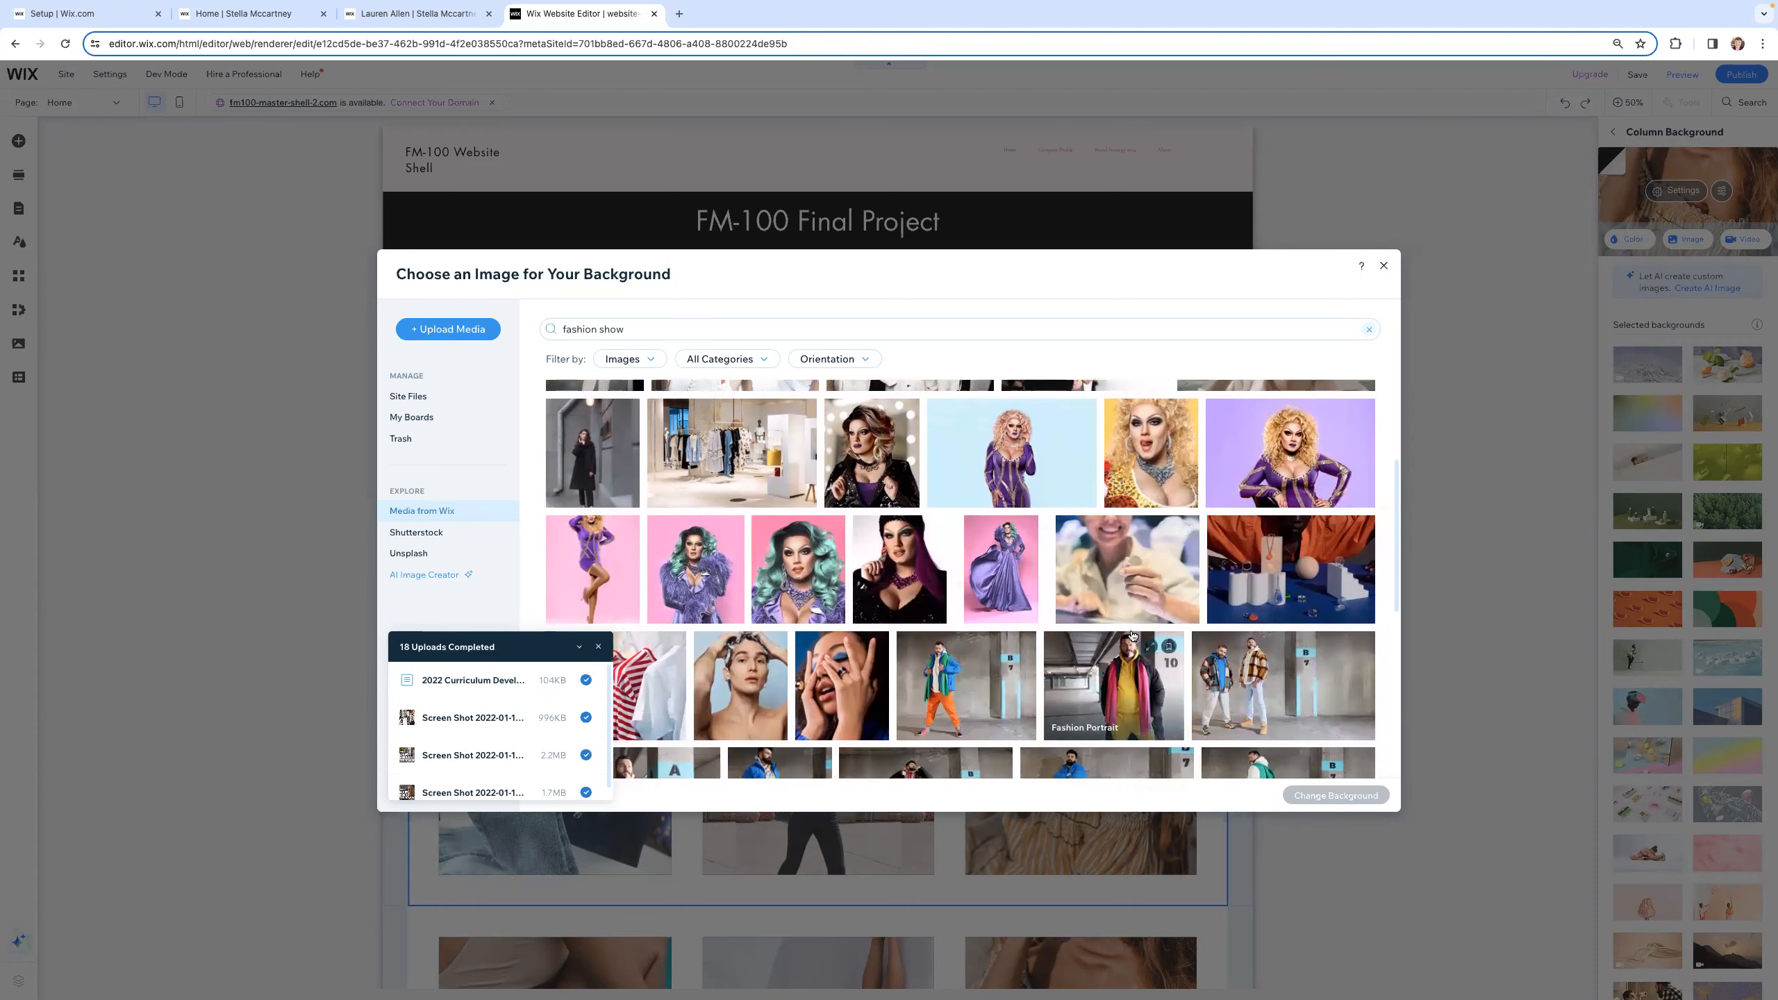
pyautogui.scroll(2, 980, 645)
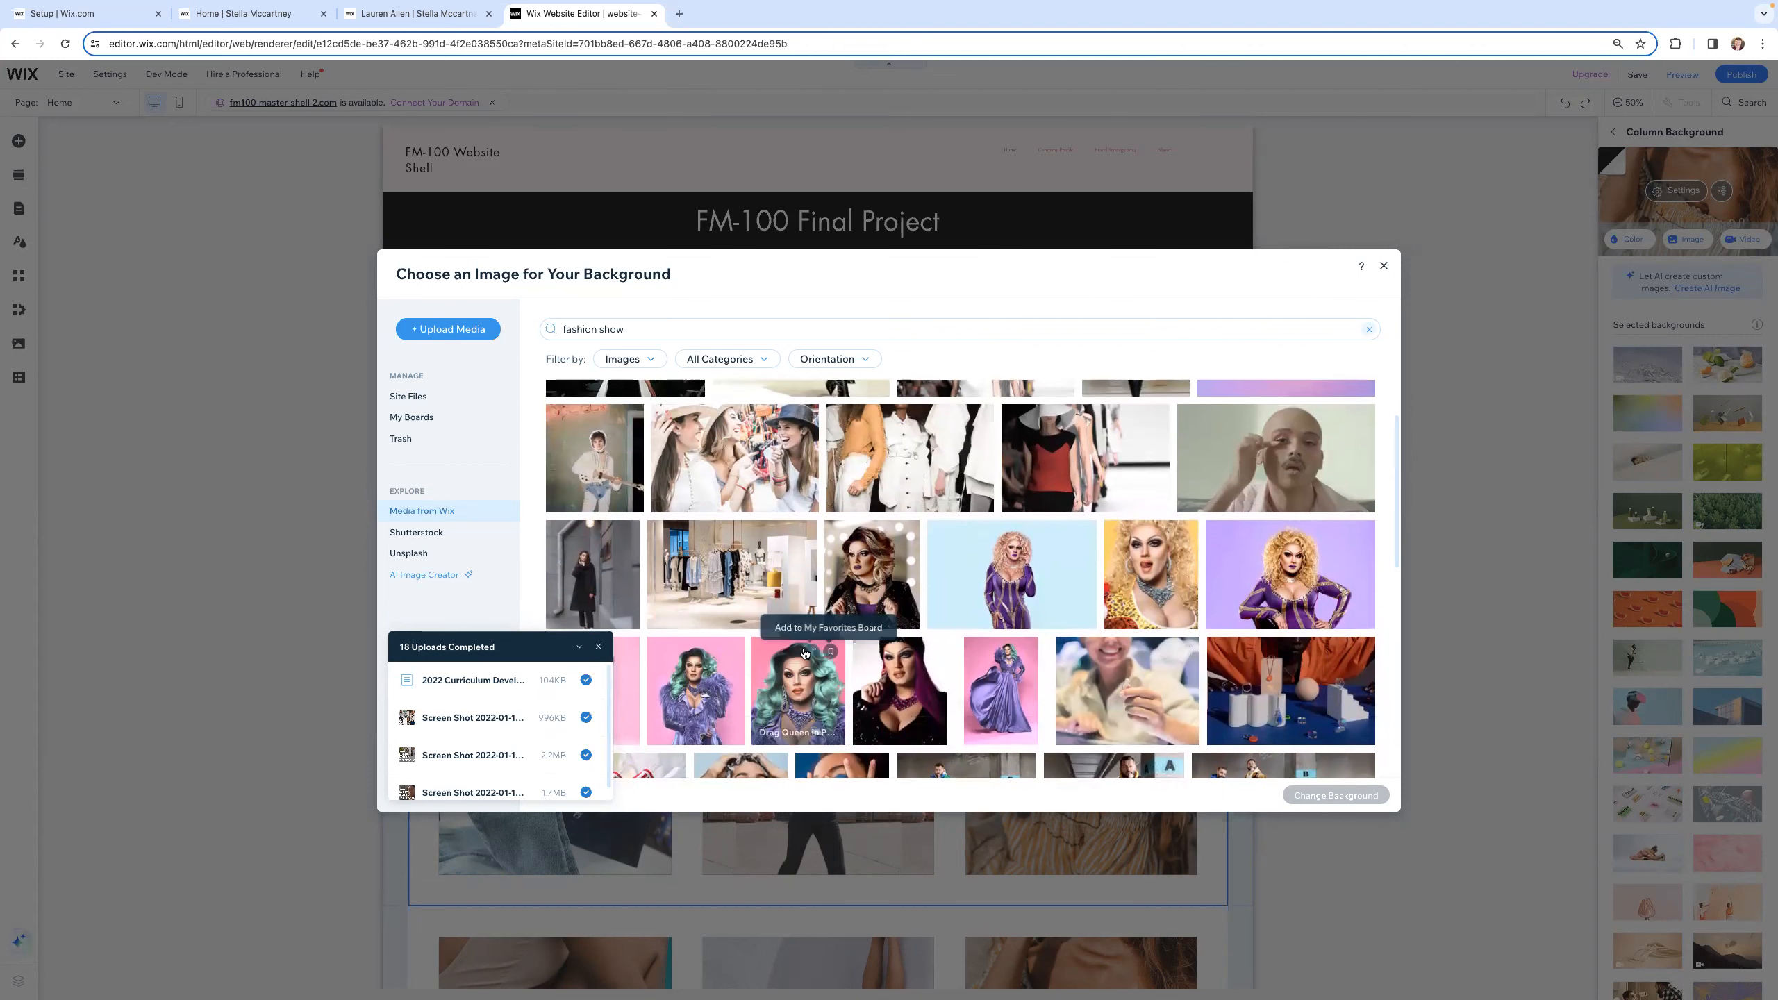
pyautogui.click(910, 459)
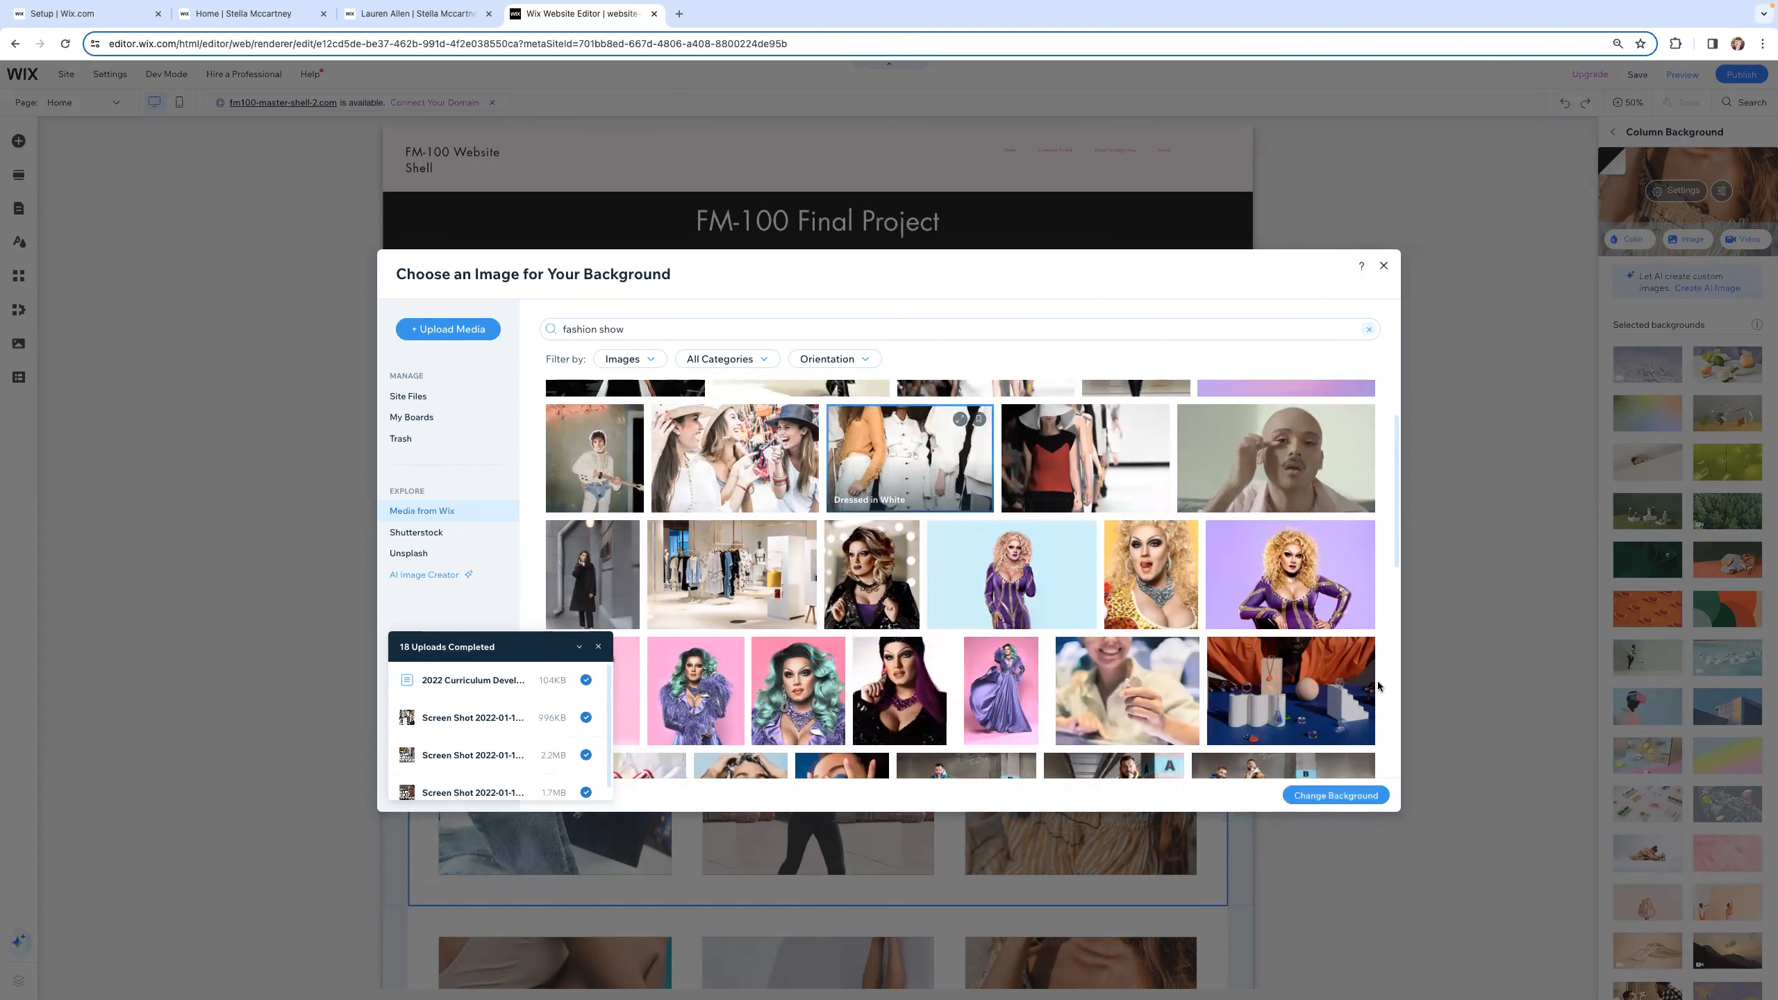
pyautogui.click(1372, 795)
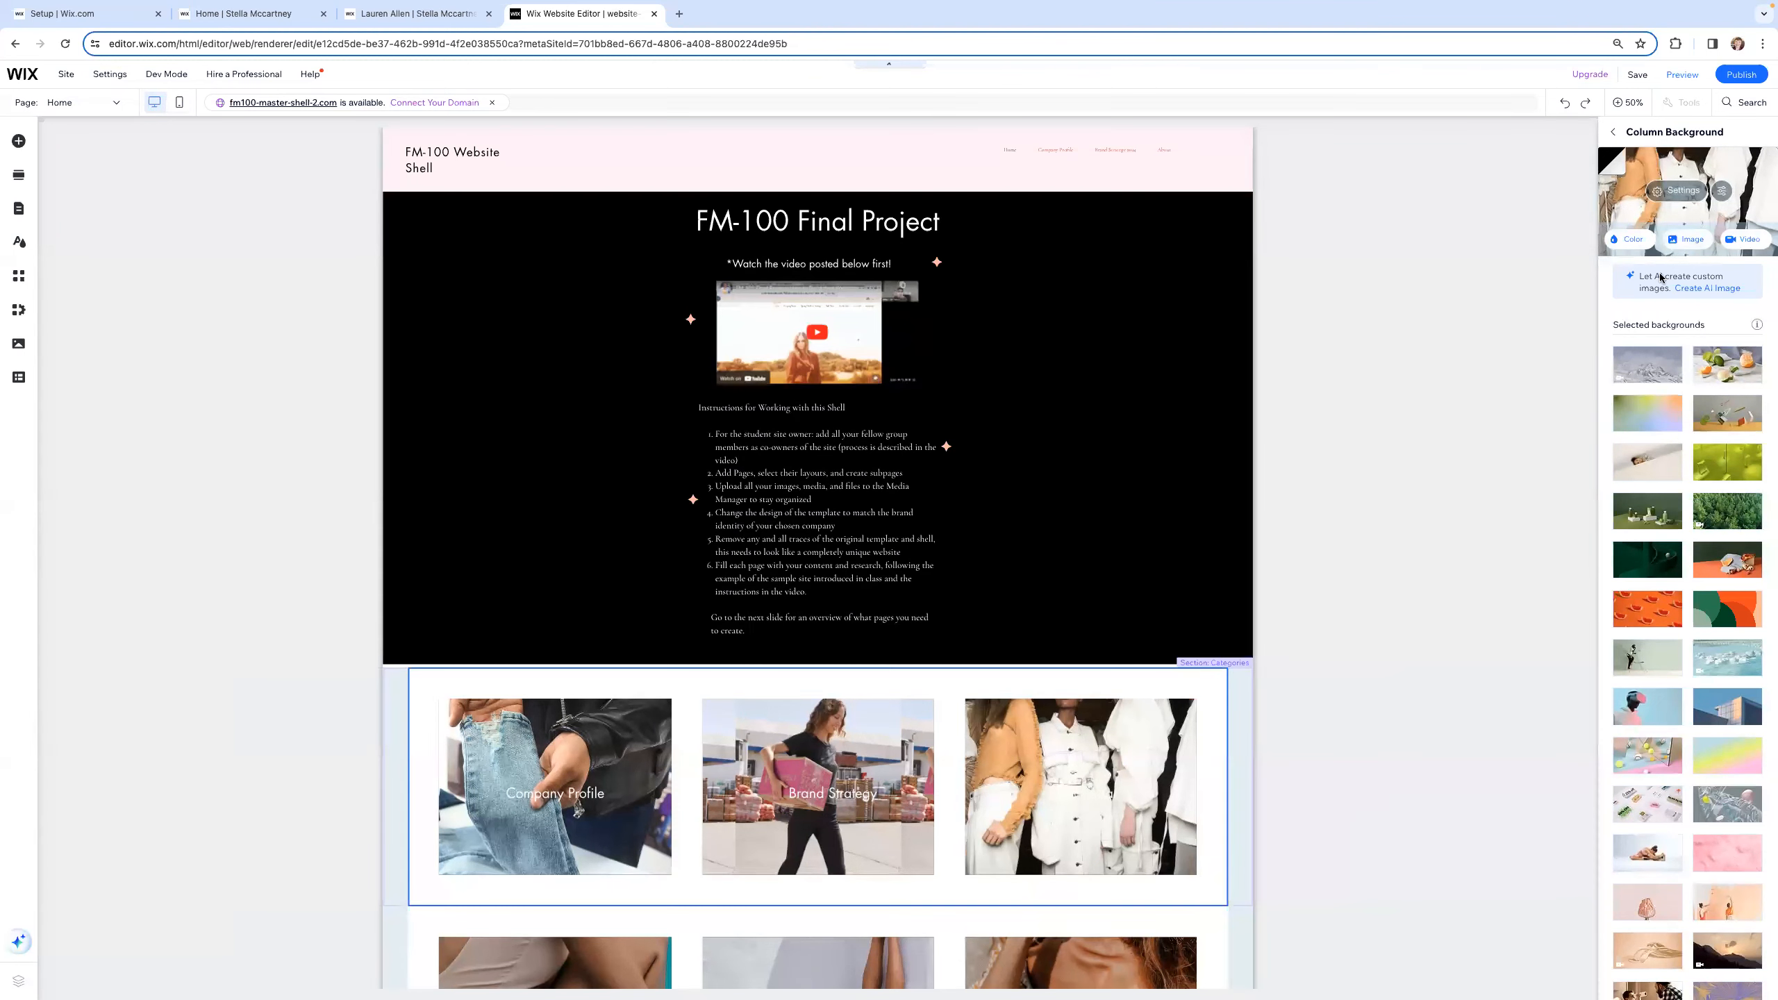
# Step: Replace the Beachwear column's background with the Site Files screenshot of hands working on a dark jacket
pyautogui.click(1690, 241)
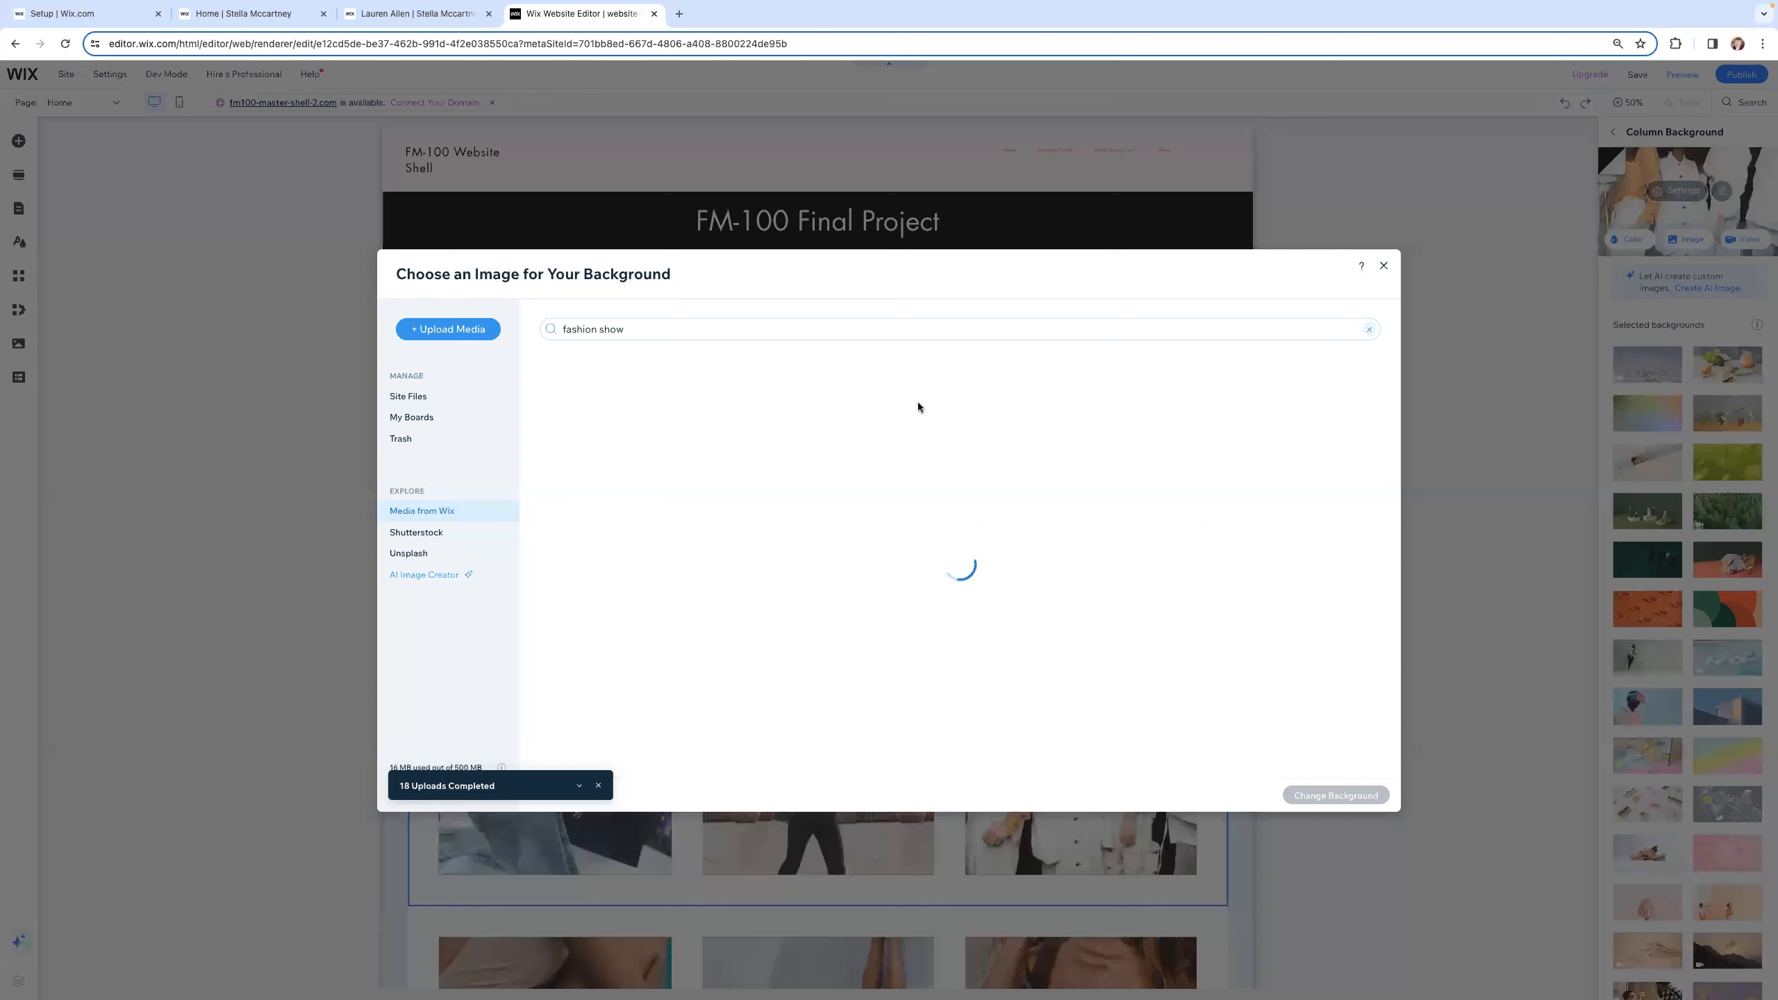
pyautogui.click(408, 397)
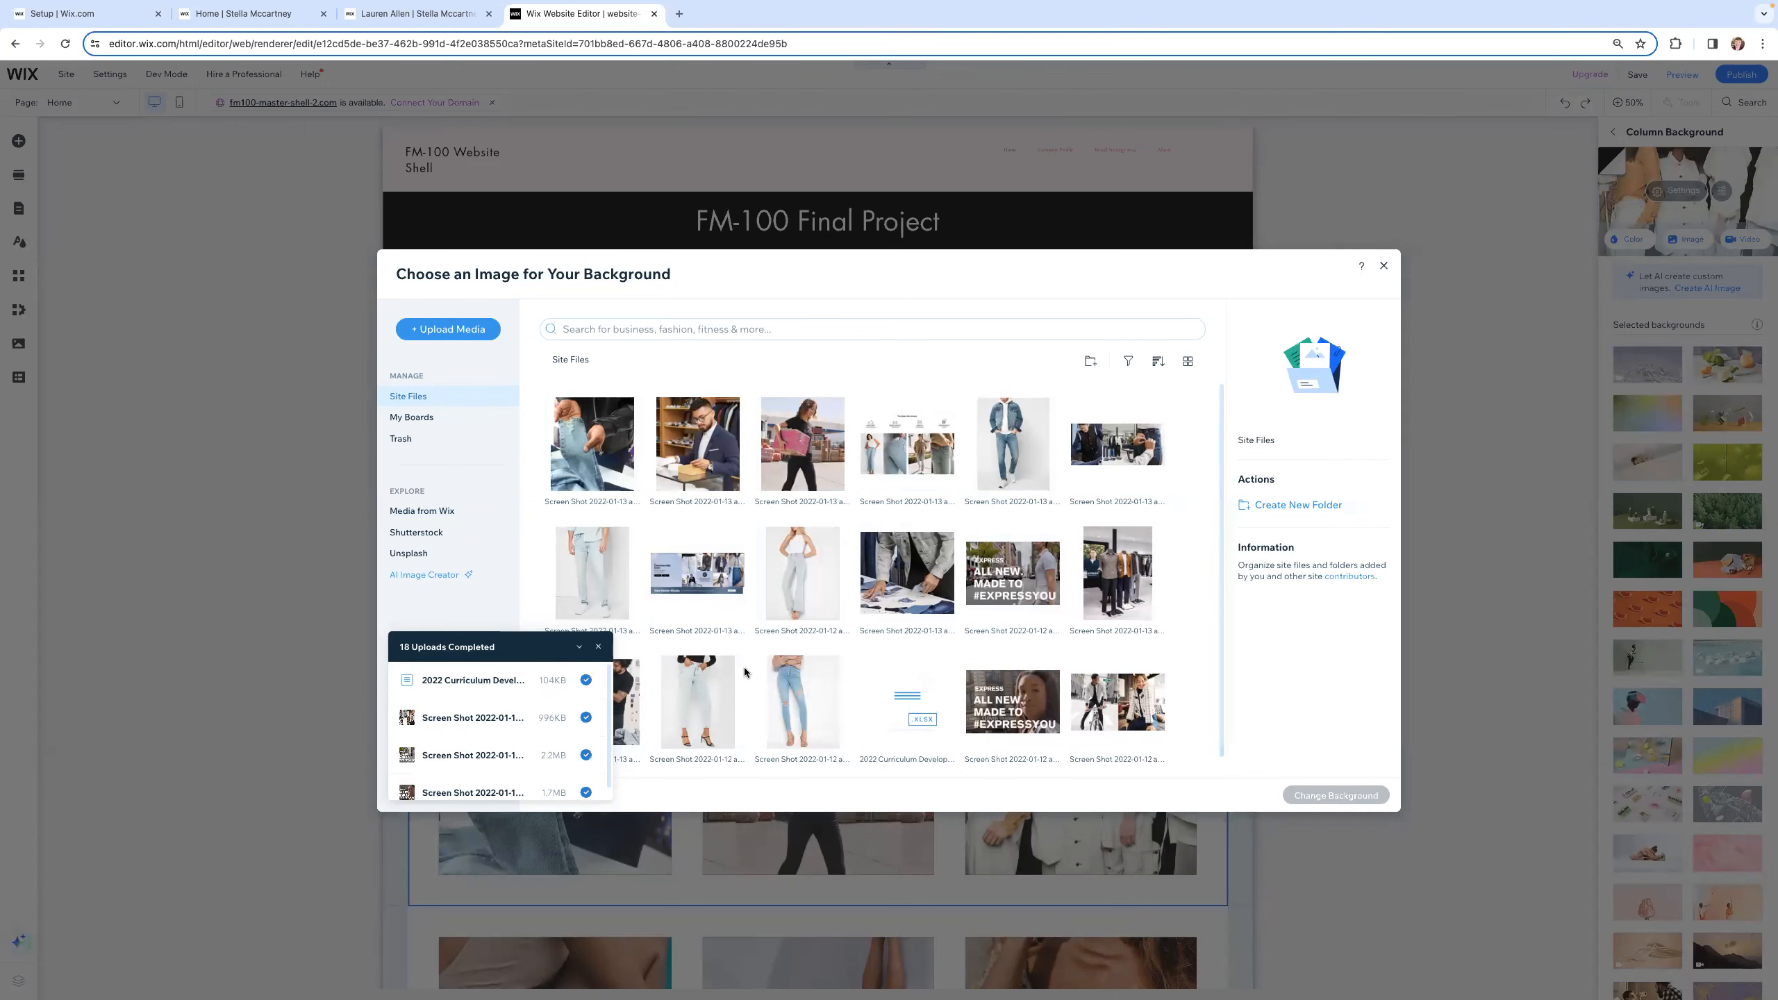
pyautogui.click(907, 573)
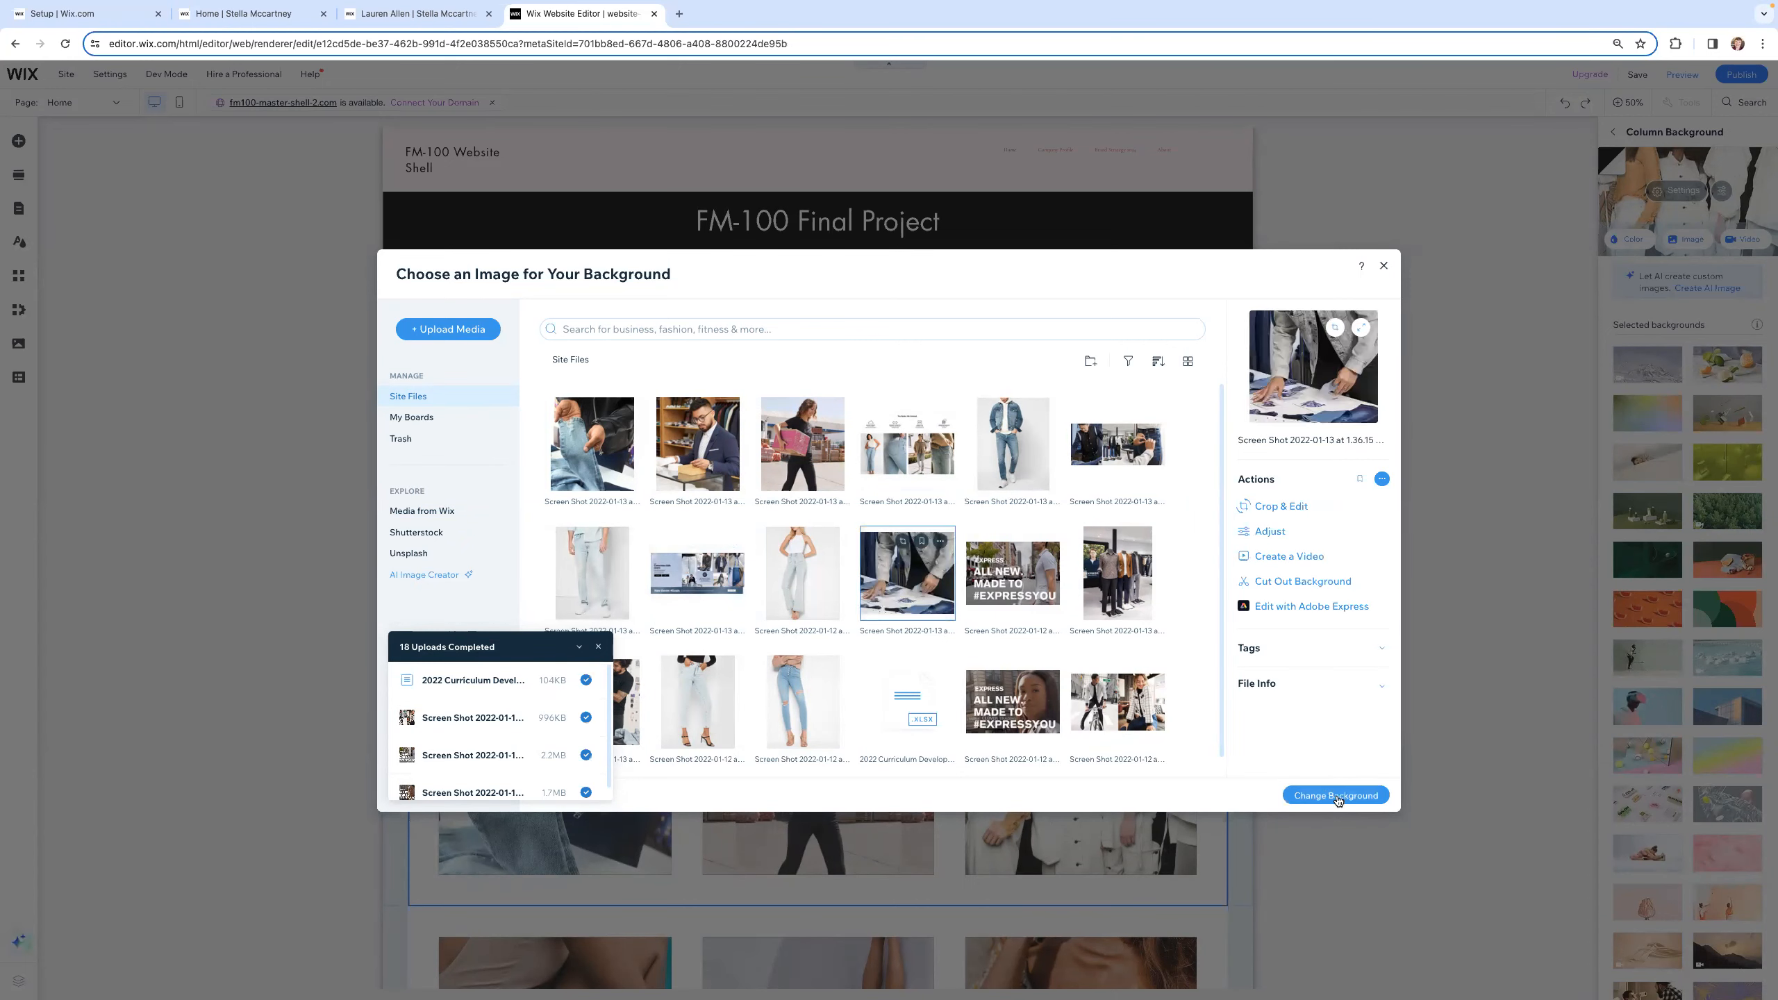
pyautogui.click(1336, 795)
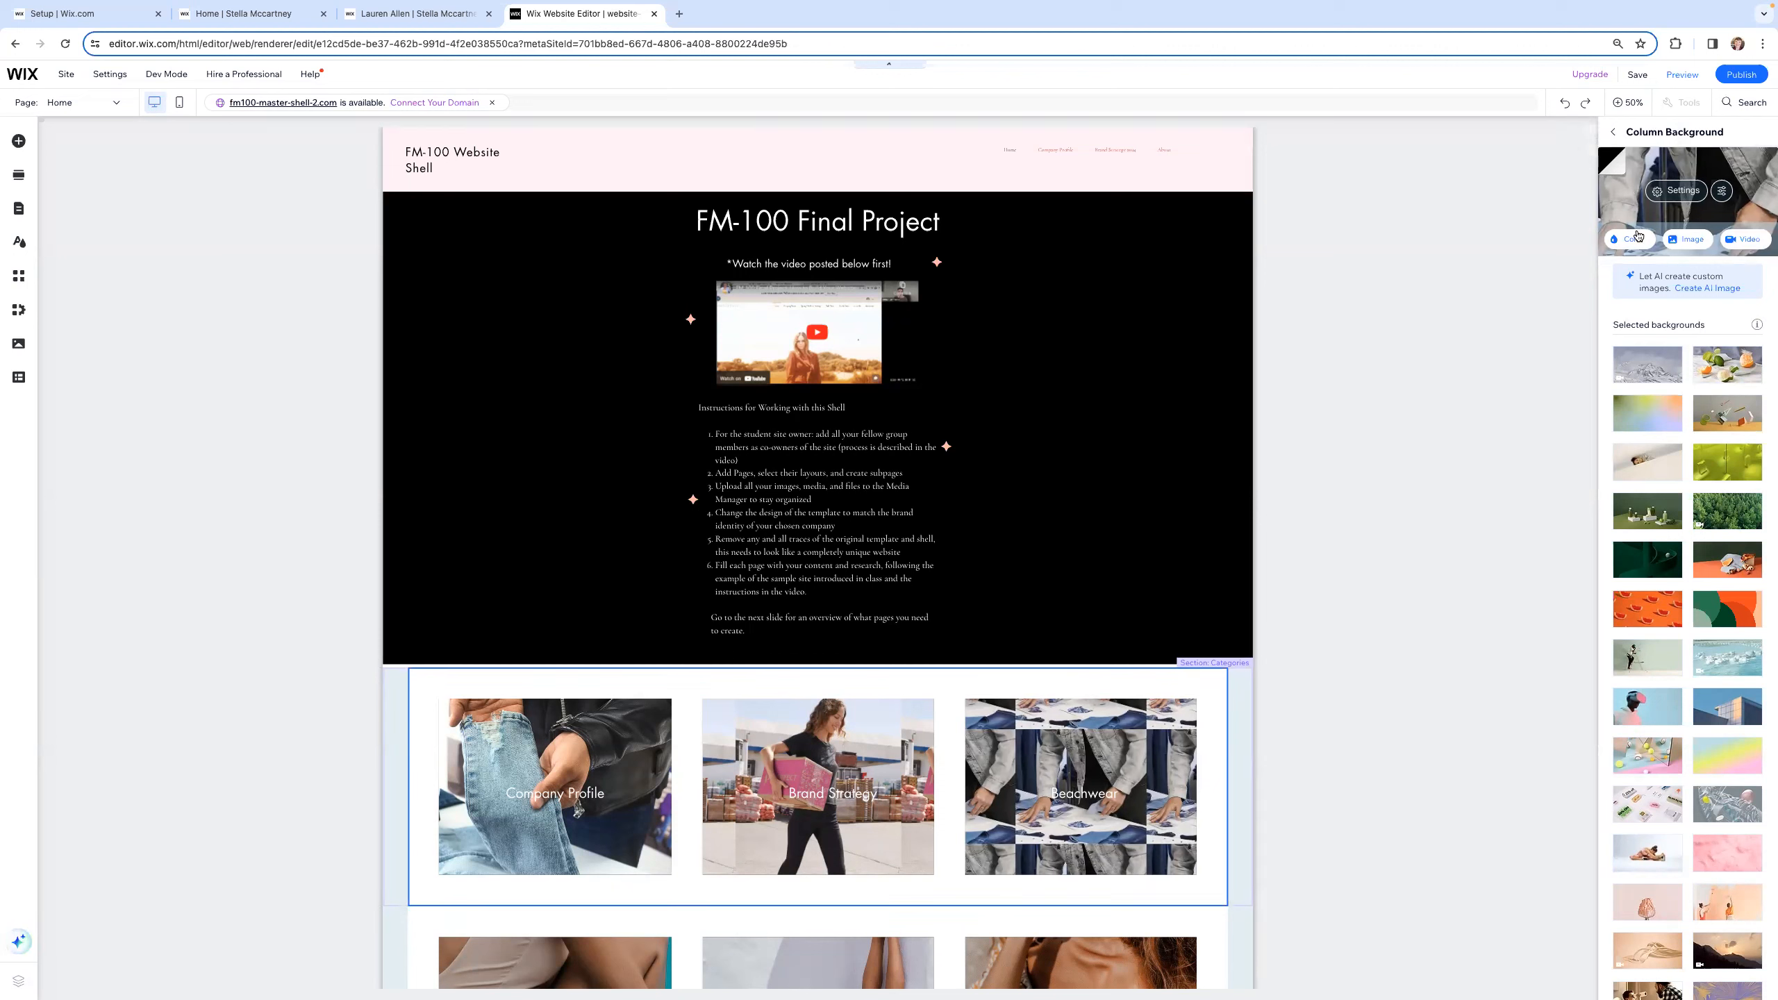
pyautogui.click(1614, 133)
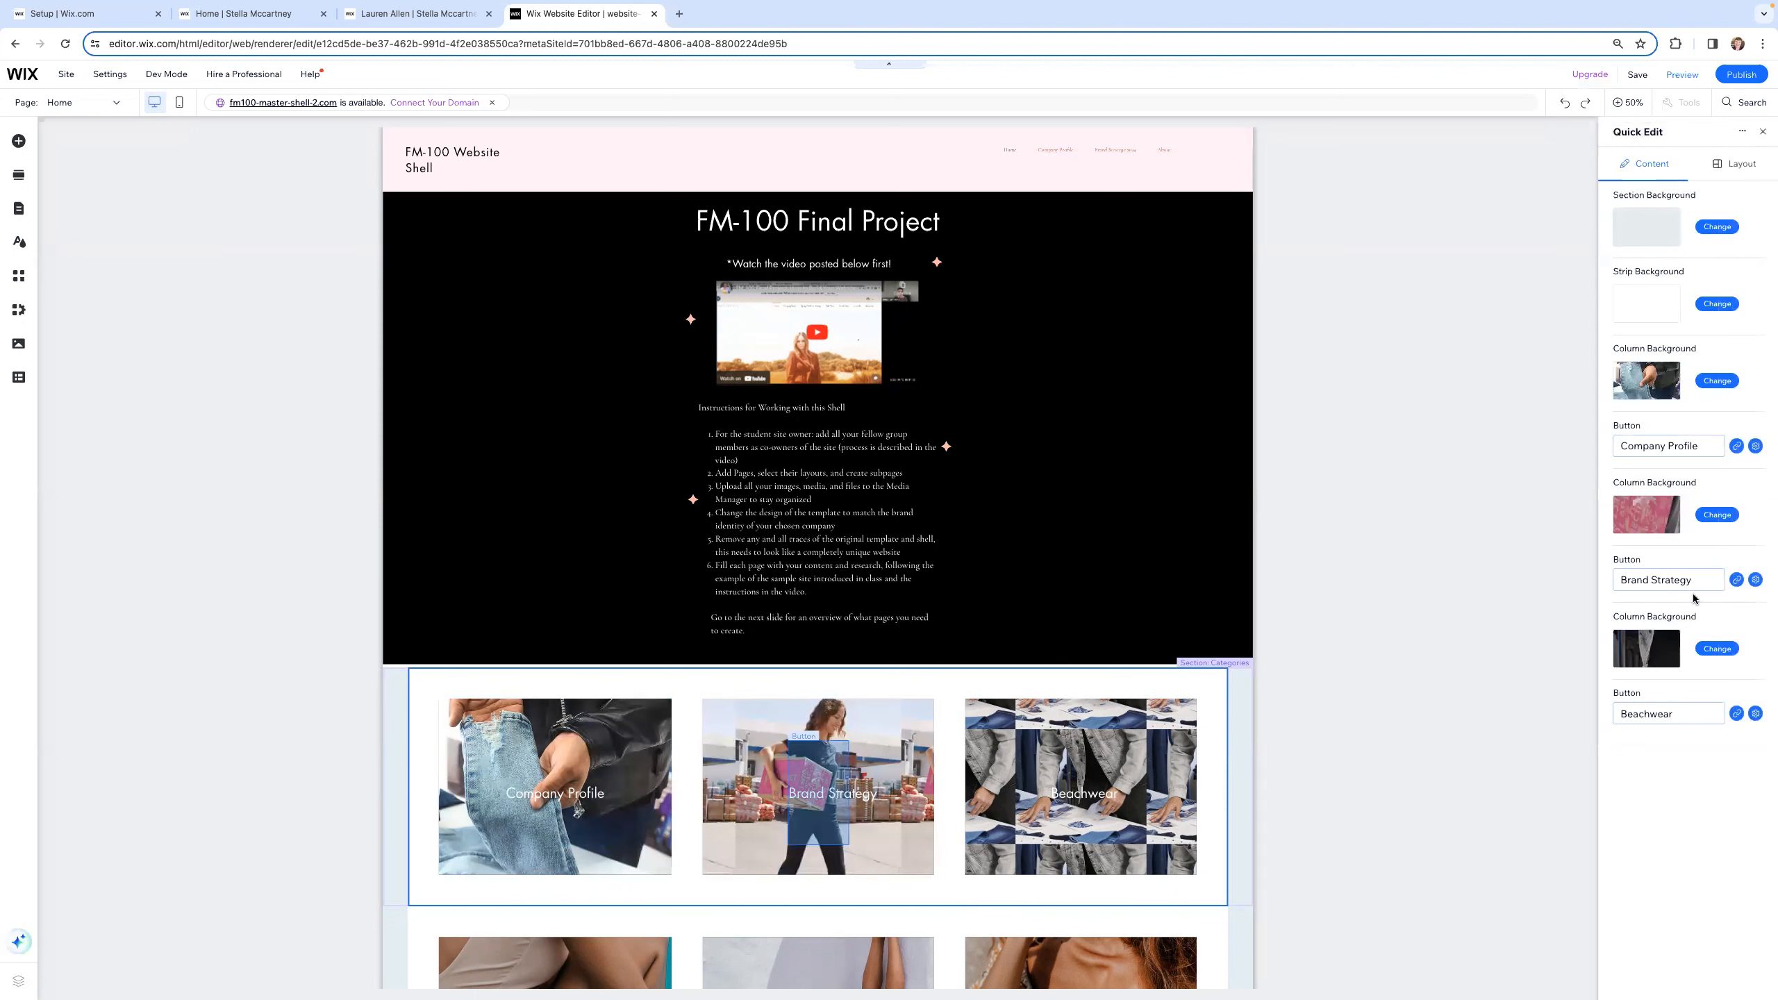
# Step: Change the Beachwear button's text to "About Our Team" and link it to the About page in the current window
pyautogui.click(1680, 714)
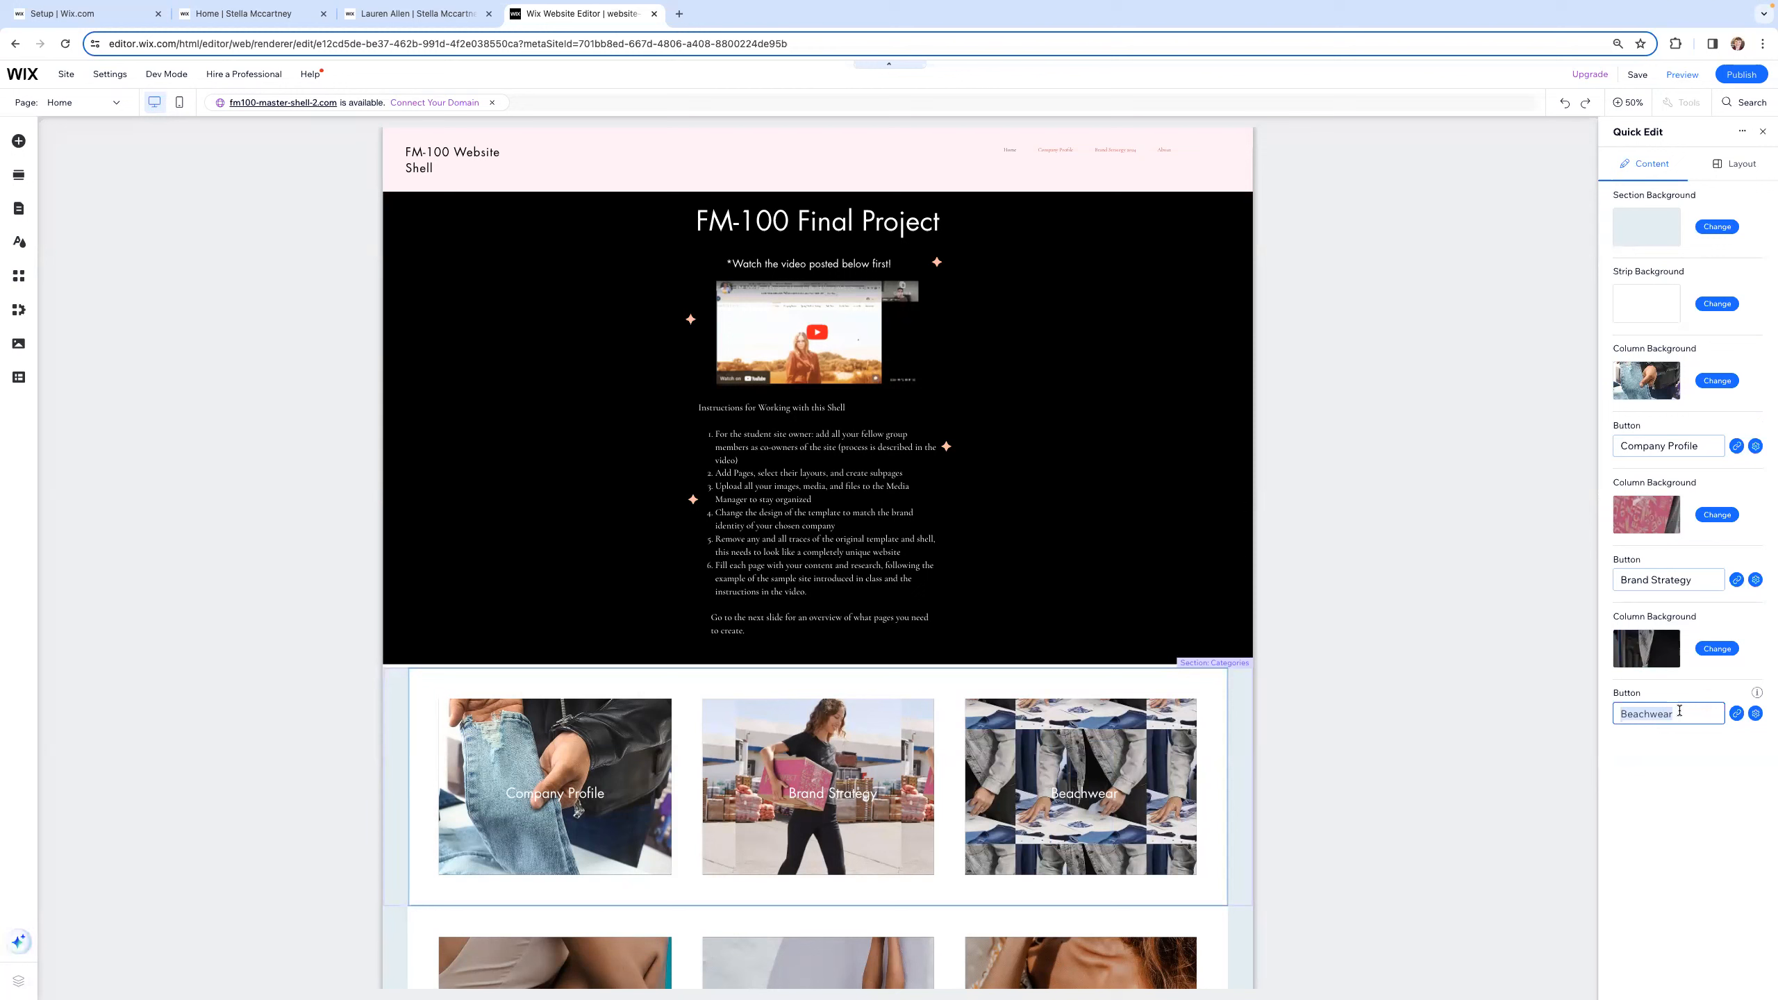
pyautogui.write('About Our Team')
pyautogui.click(1738, 715)
pyautogui.click(922, 467)
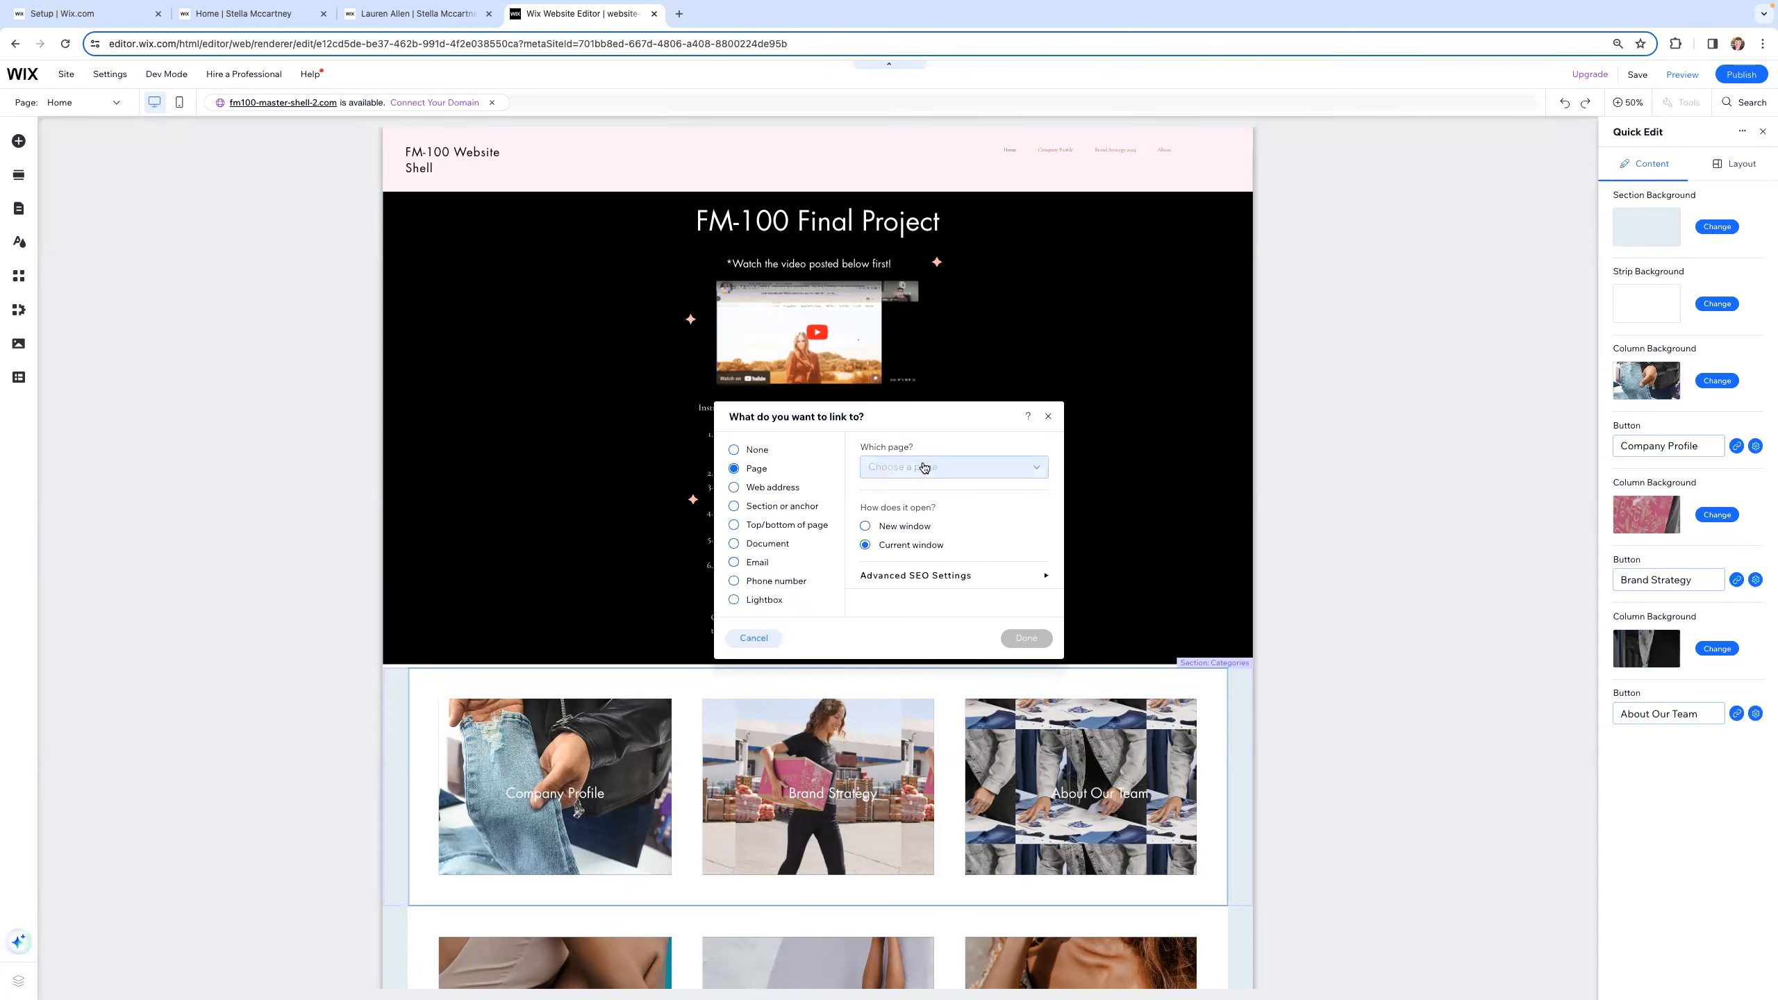
pyautogui.click(935, 606)
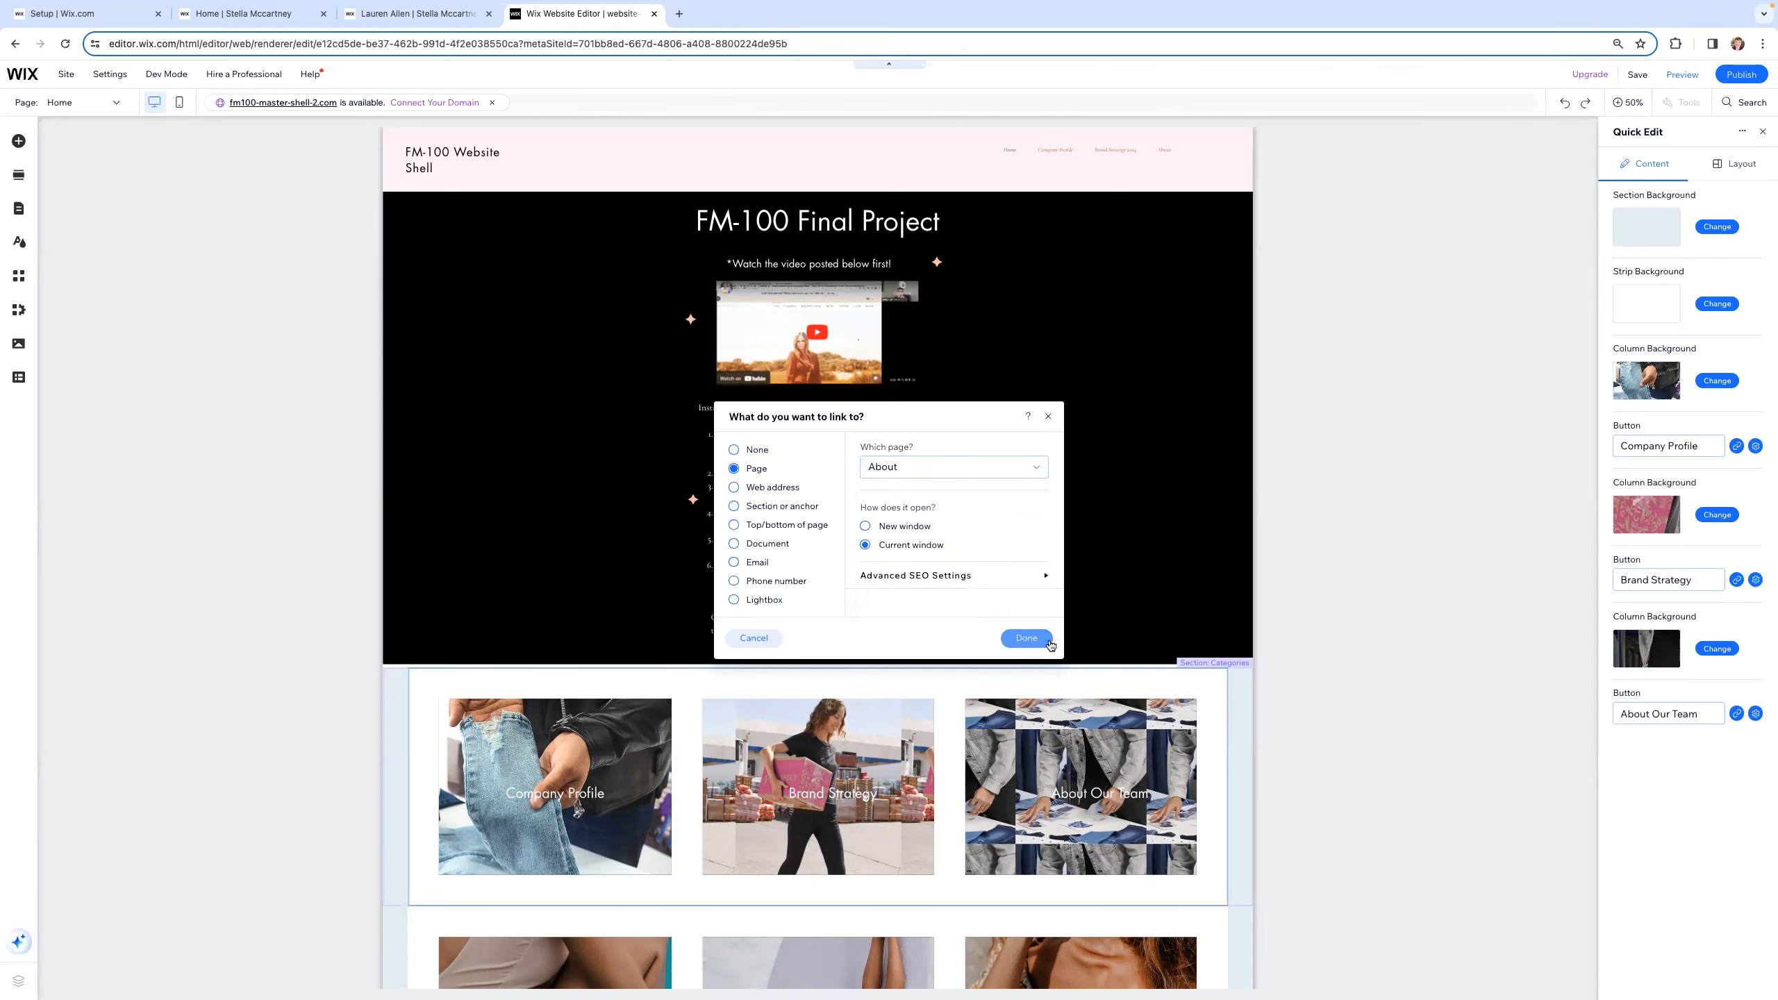
pyautogui.click(1027, 639)
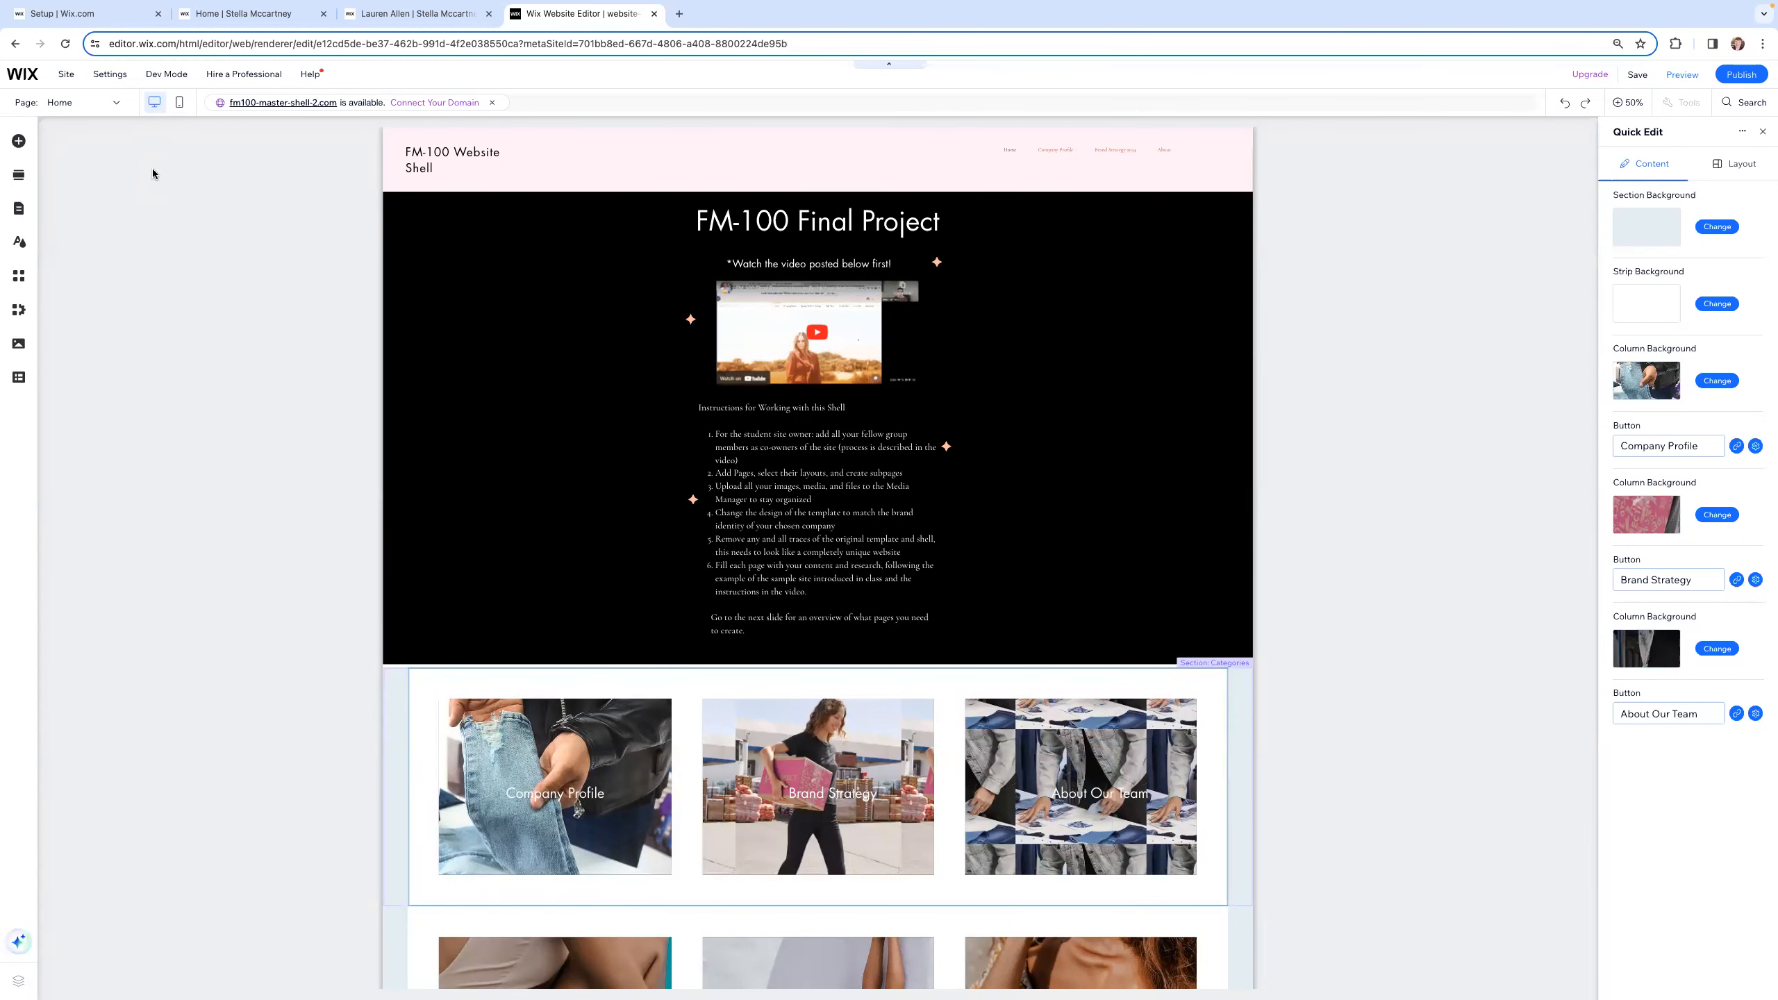
# Step: Go to the Company Profile page and open the About section's paragraph for editing
pyautogui.click(98, 102)
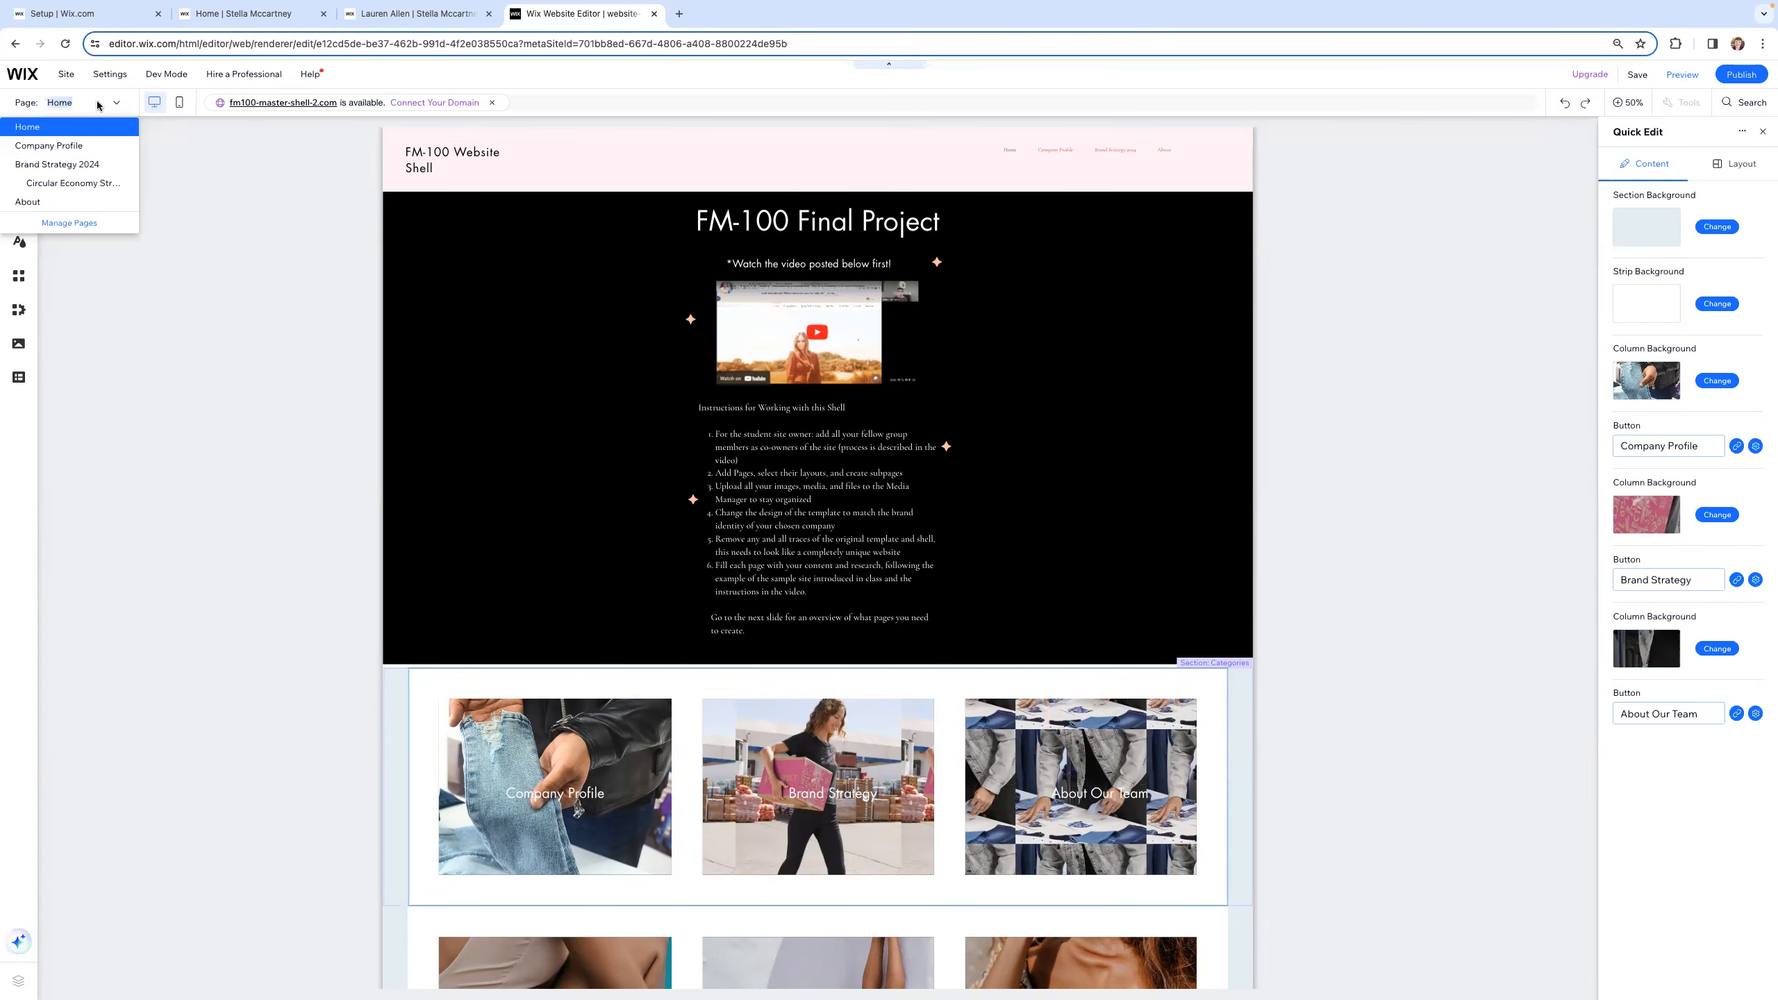
pyautogui.click(71, 149)
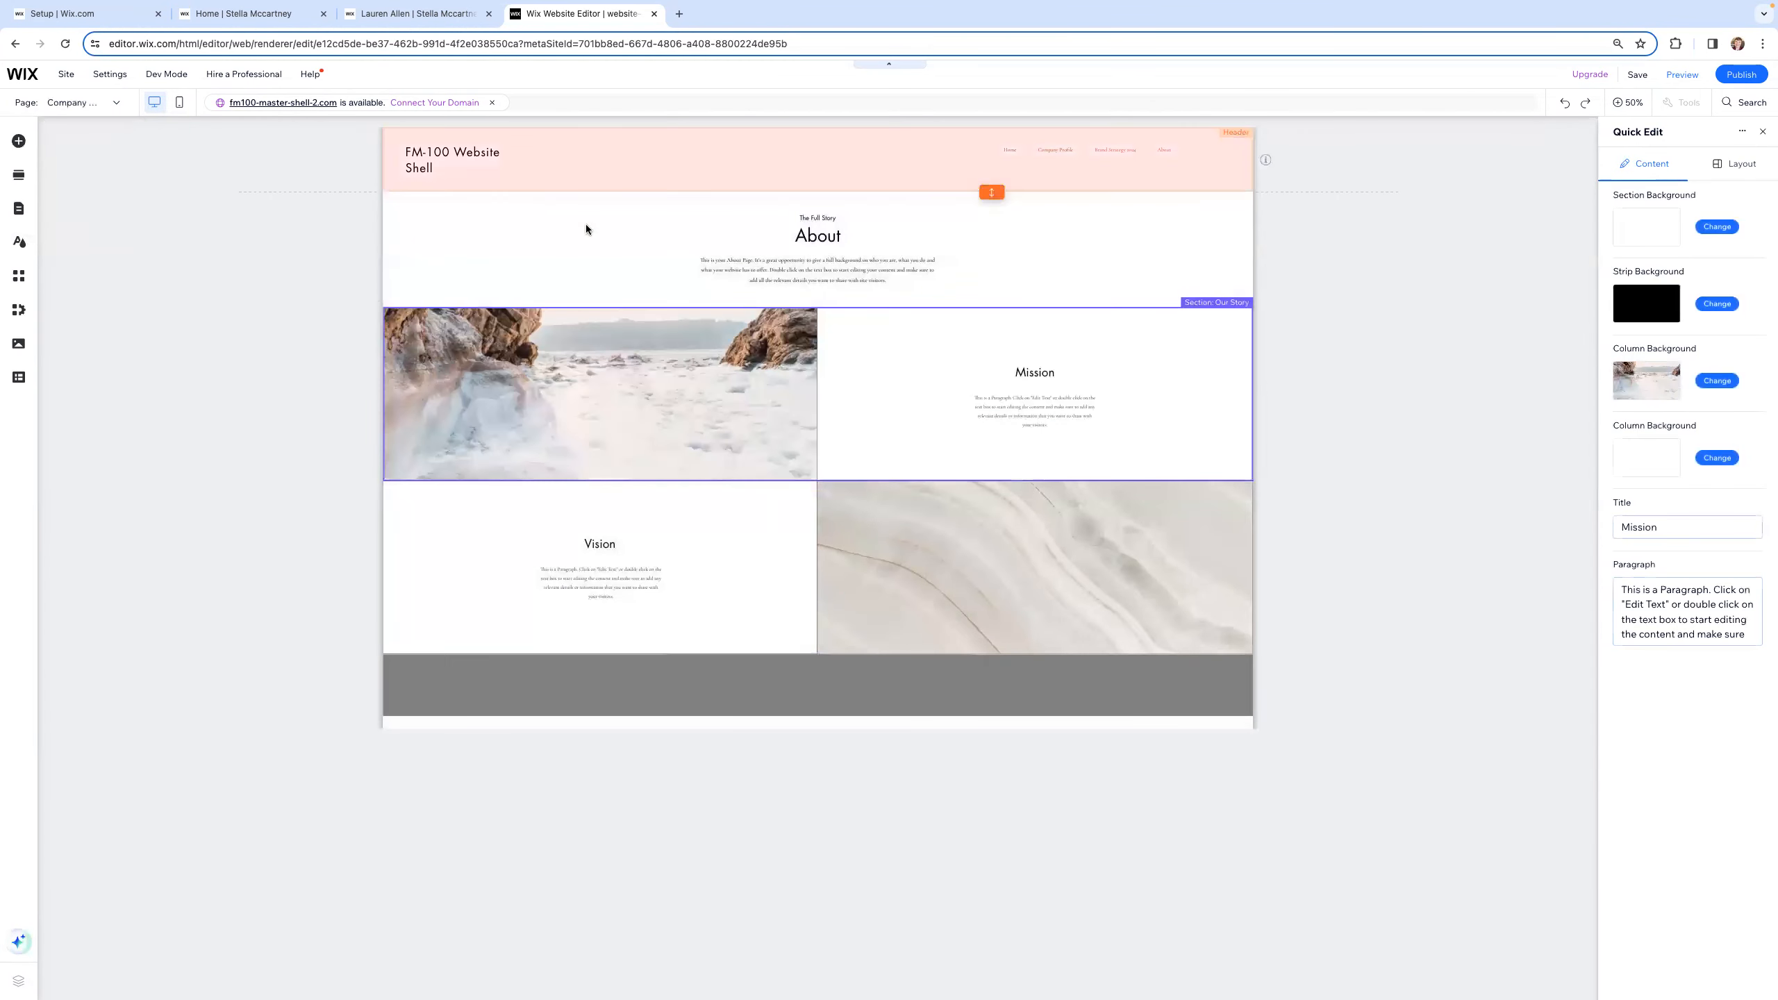
pyautogui.click(848, 261)
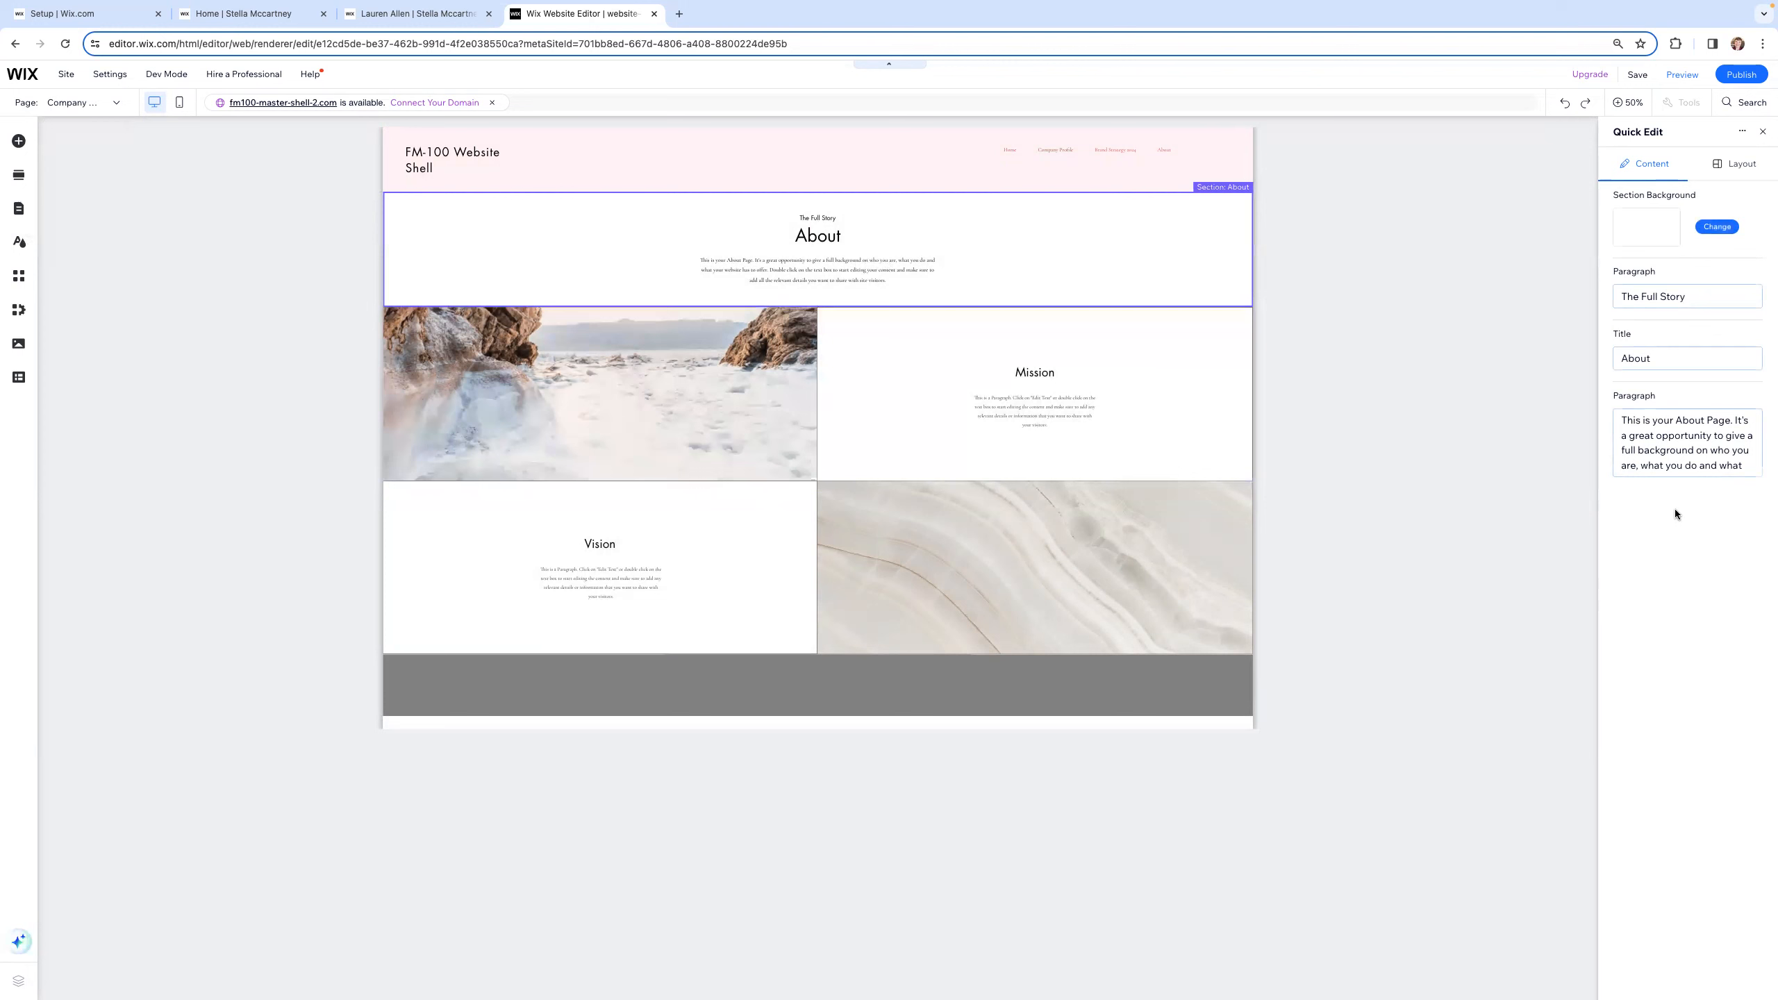
pyautogui.click(1688, 443)
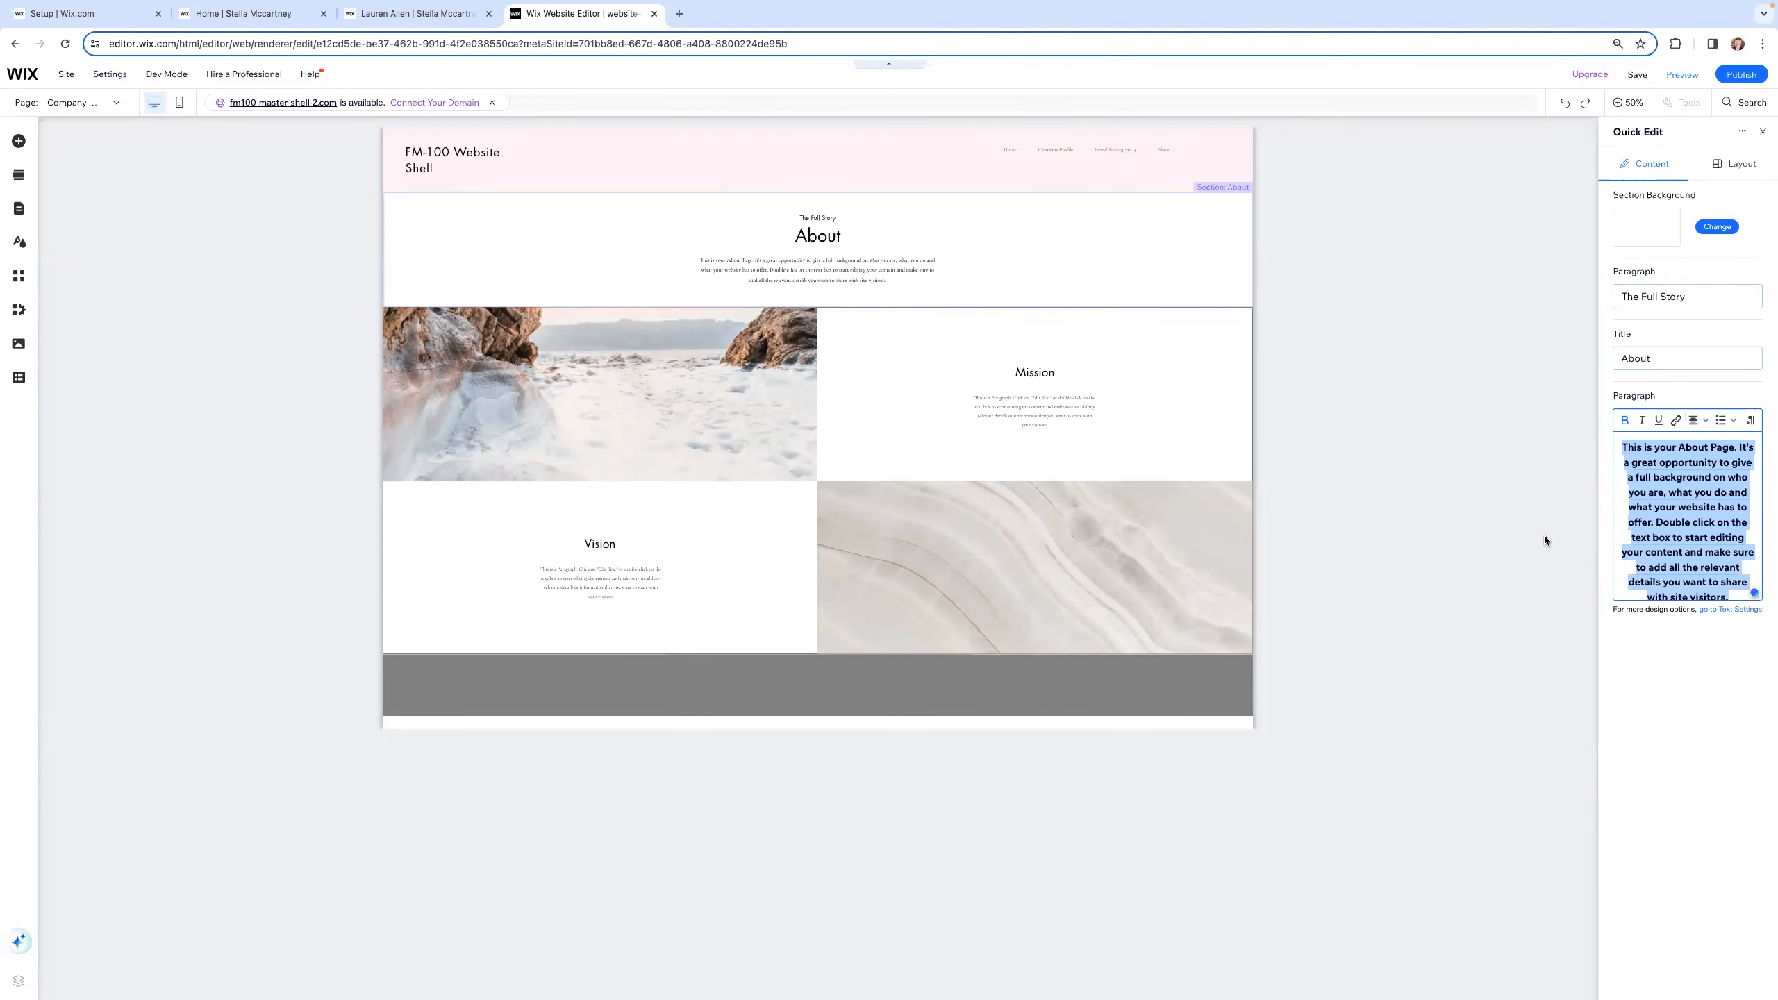
# Step: Set the background of the Our Story section containing Mission to the light gray theme color
pyautogui.click(597, 382)
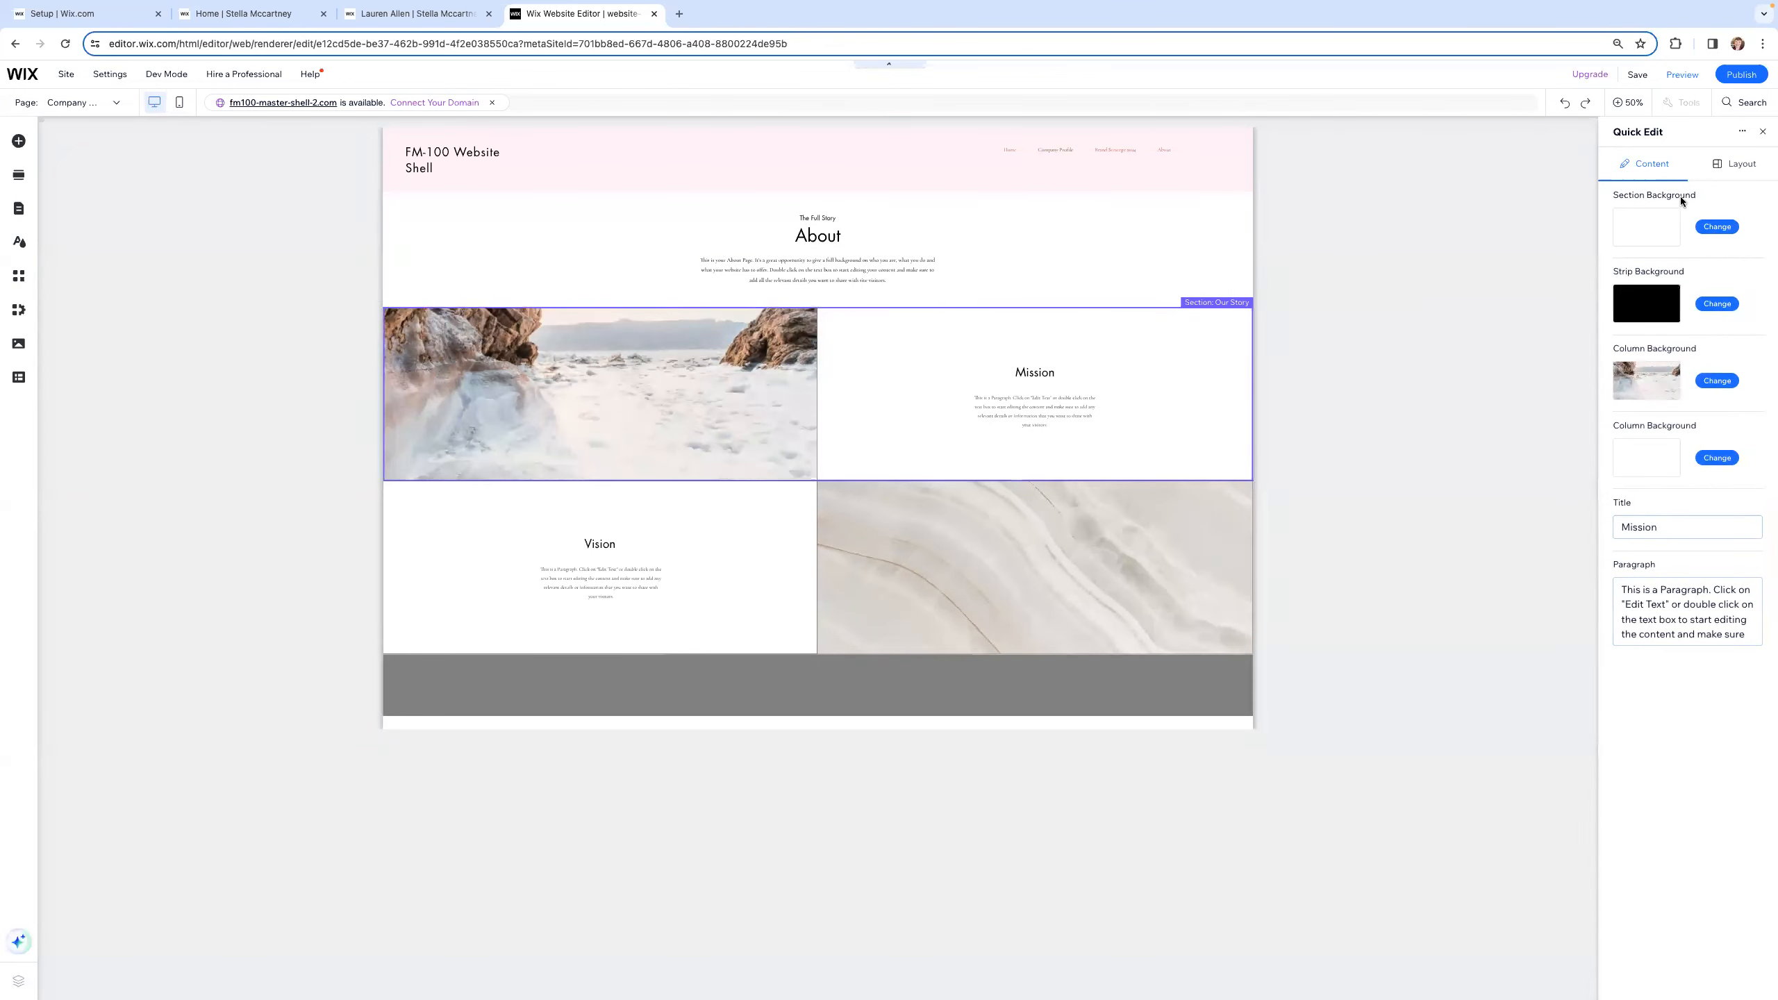
pyautogui.click(1719, 228)
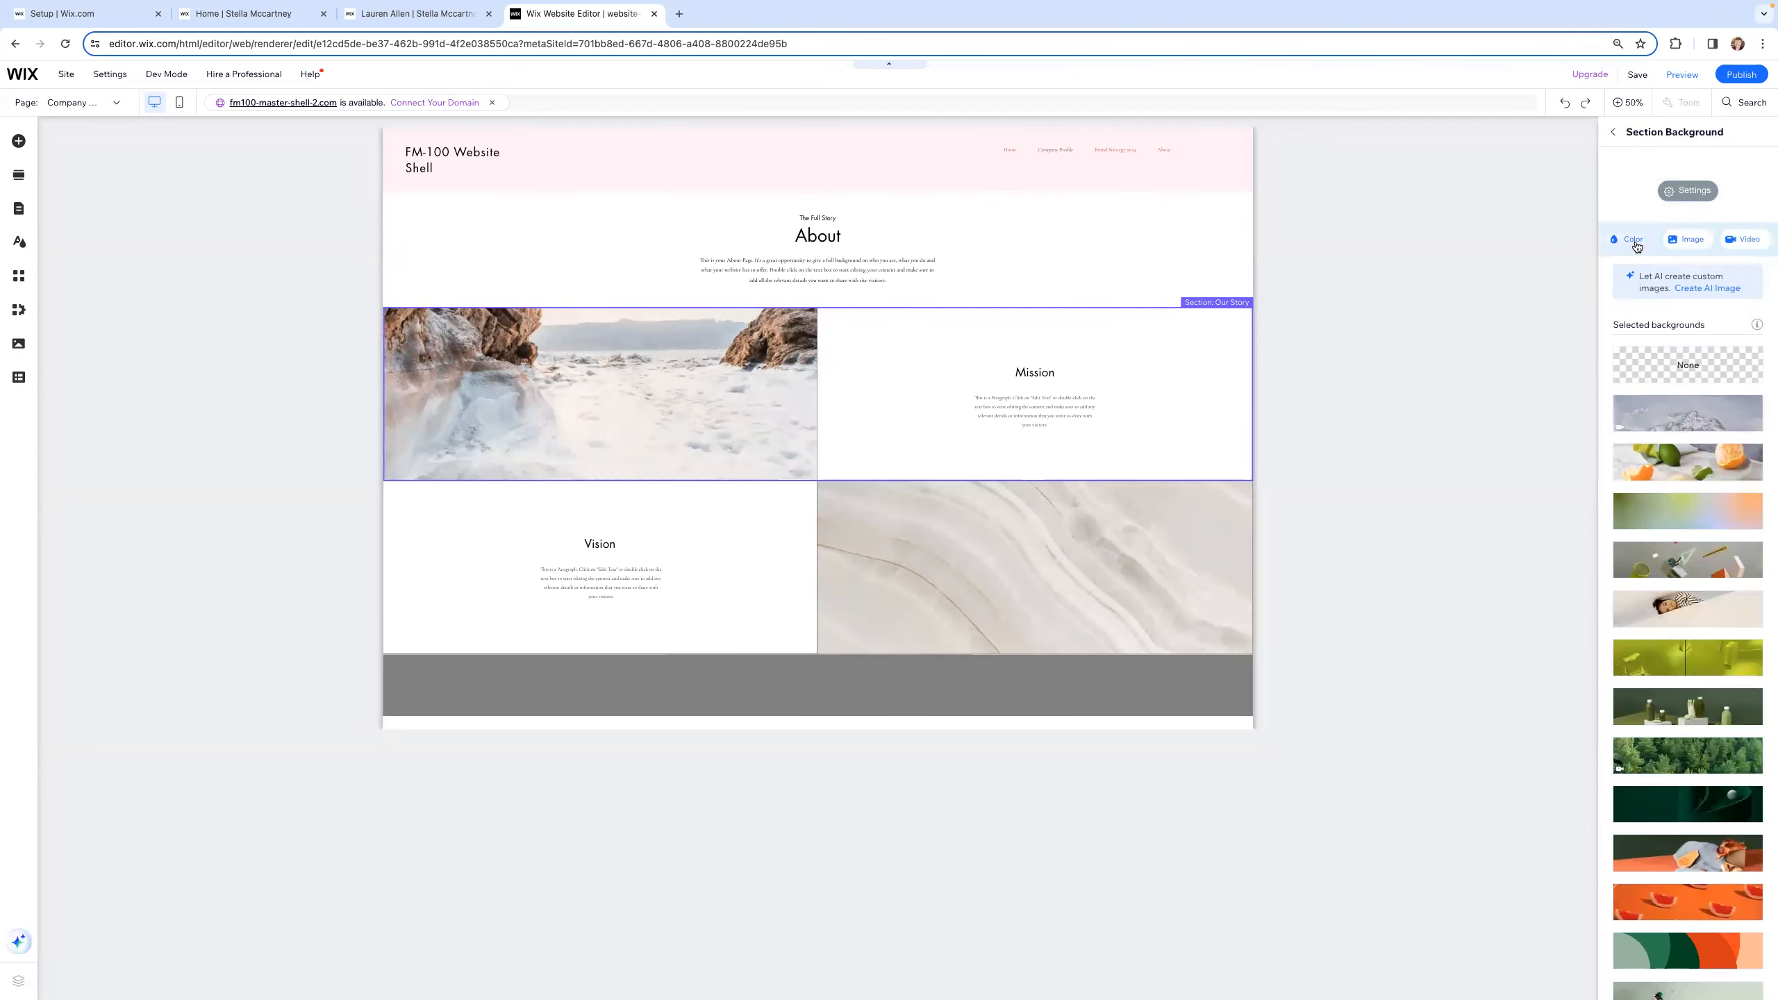
pyautogui.click(1635, 242)
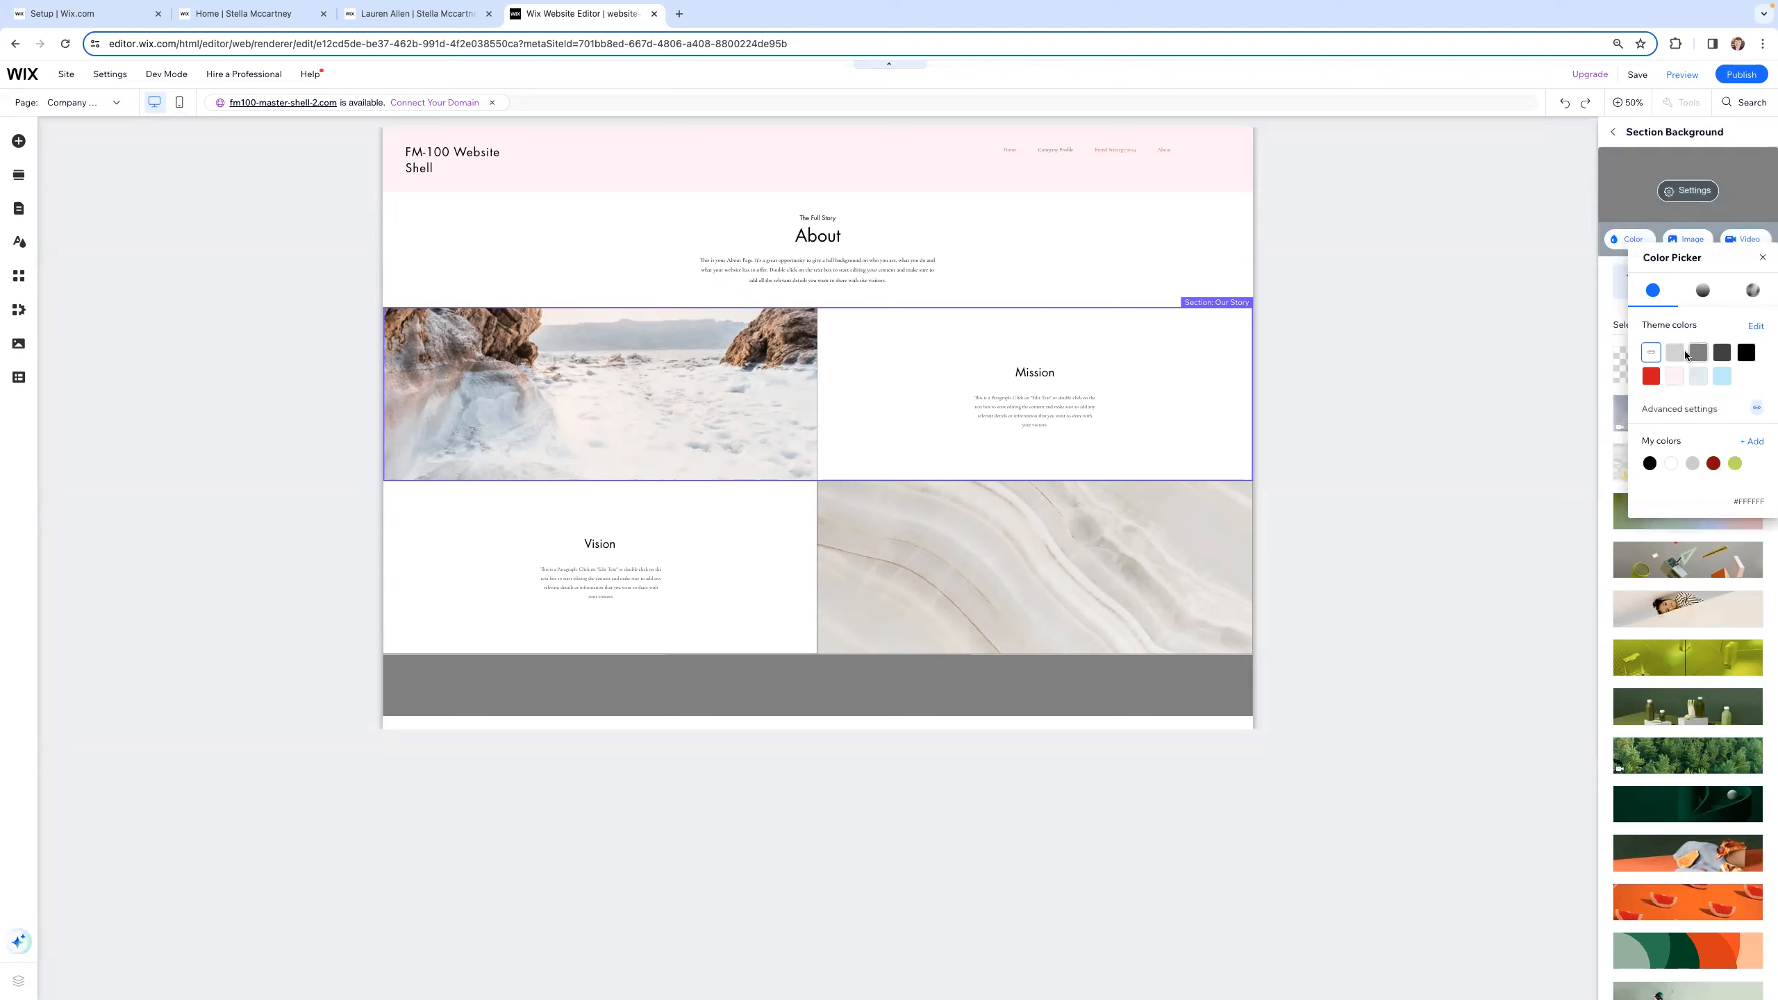
pyautogui.click(1675, 355)
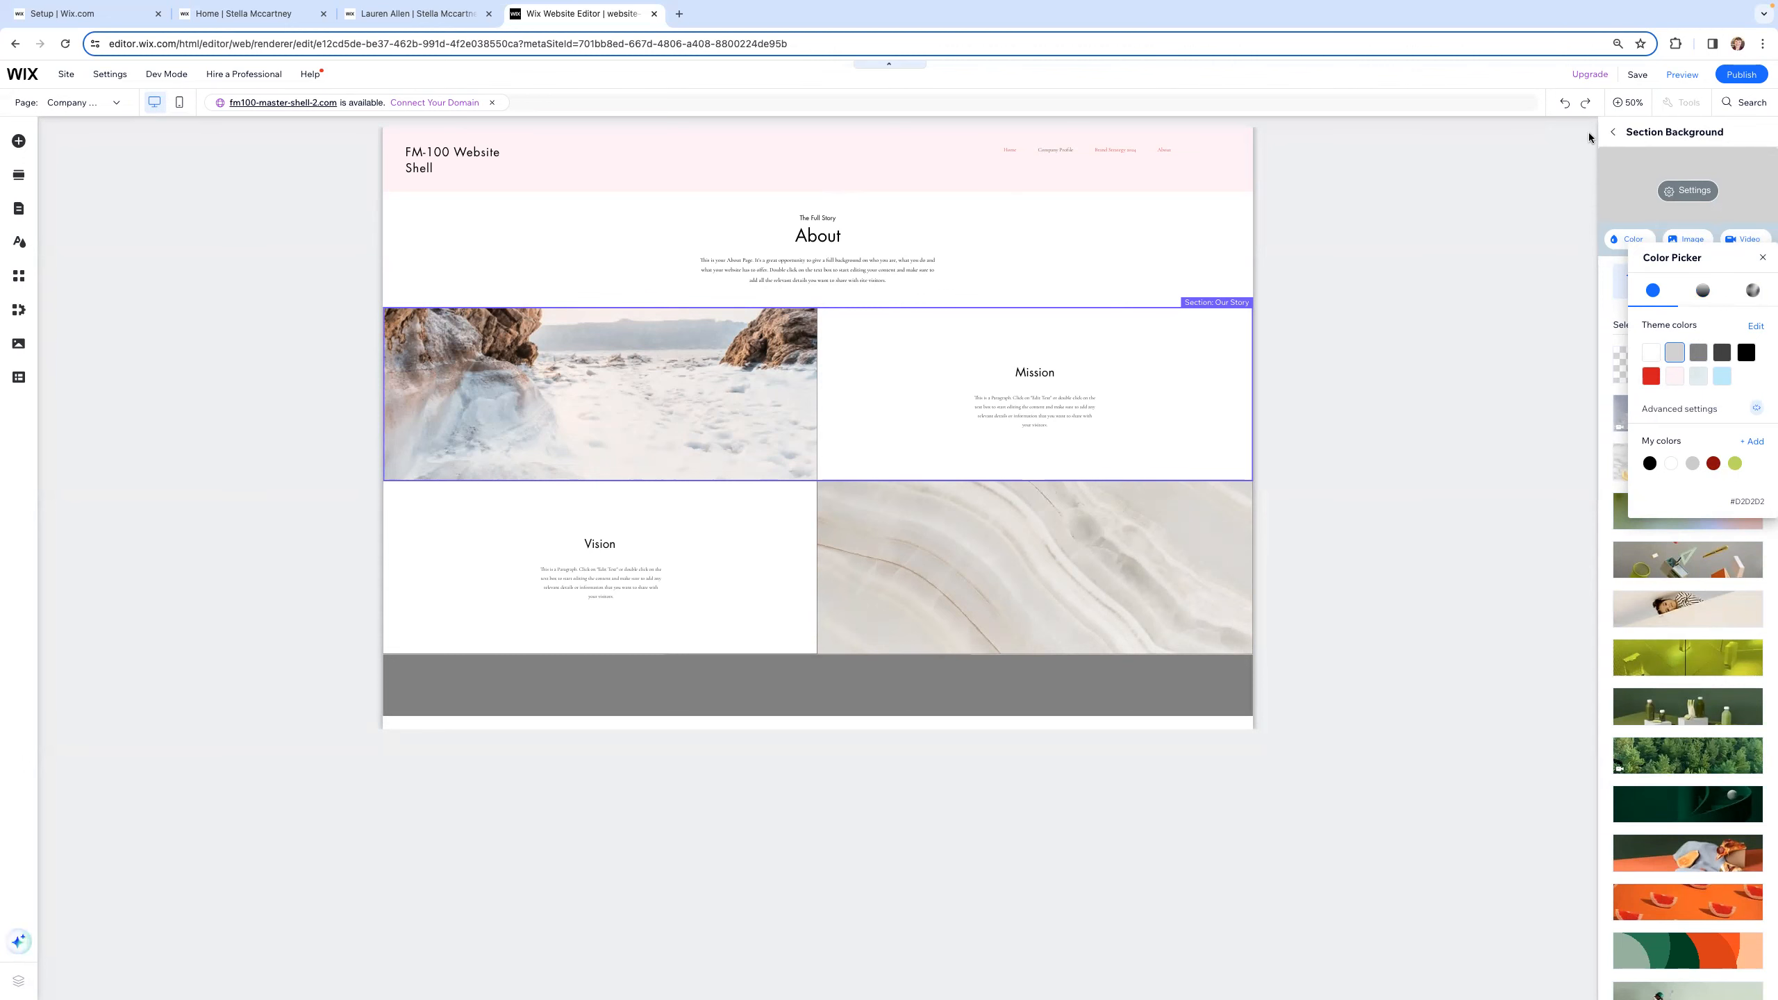
pyautogui.click(1615, 133)
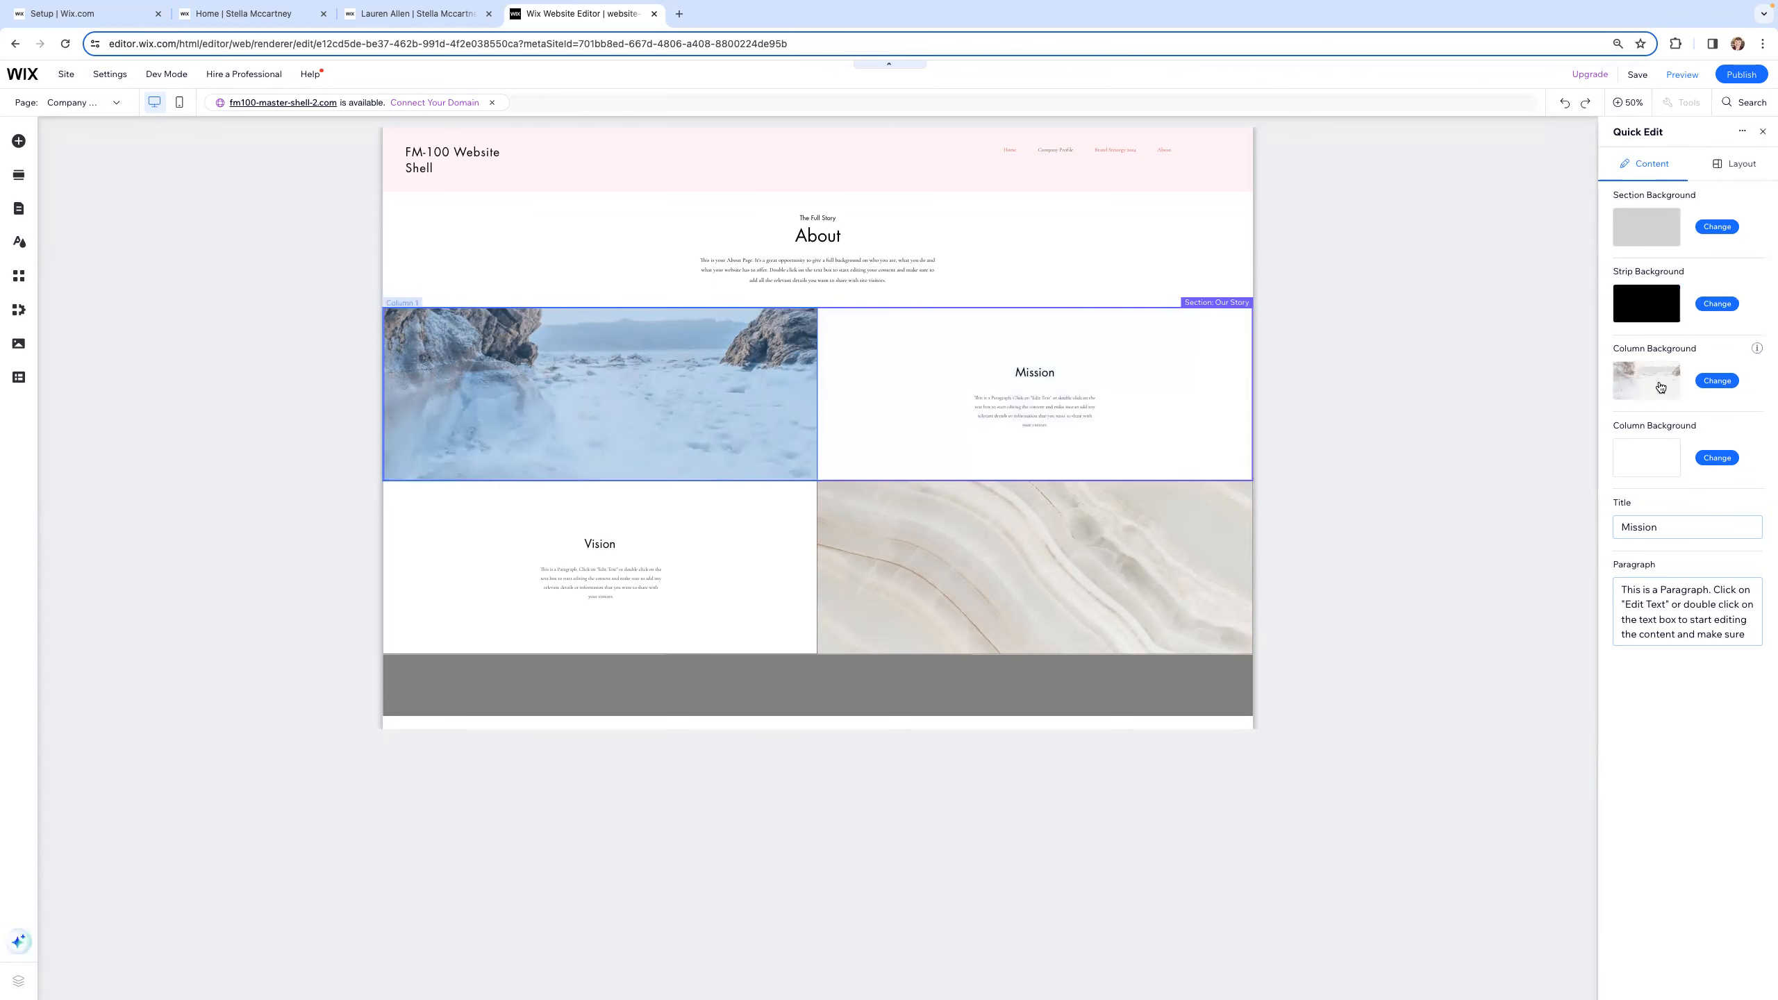
# Step: Replace the column background beside Mission with the photo of two pairs of sandals, searching Media from Wix for "designer"
pyautogui.click(1716, 381)
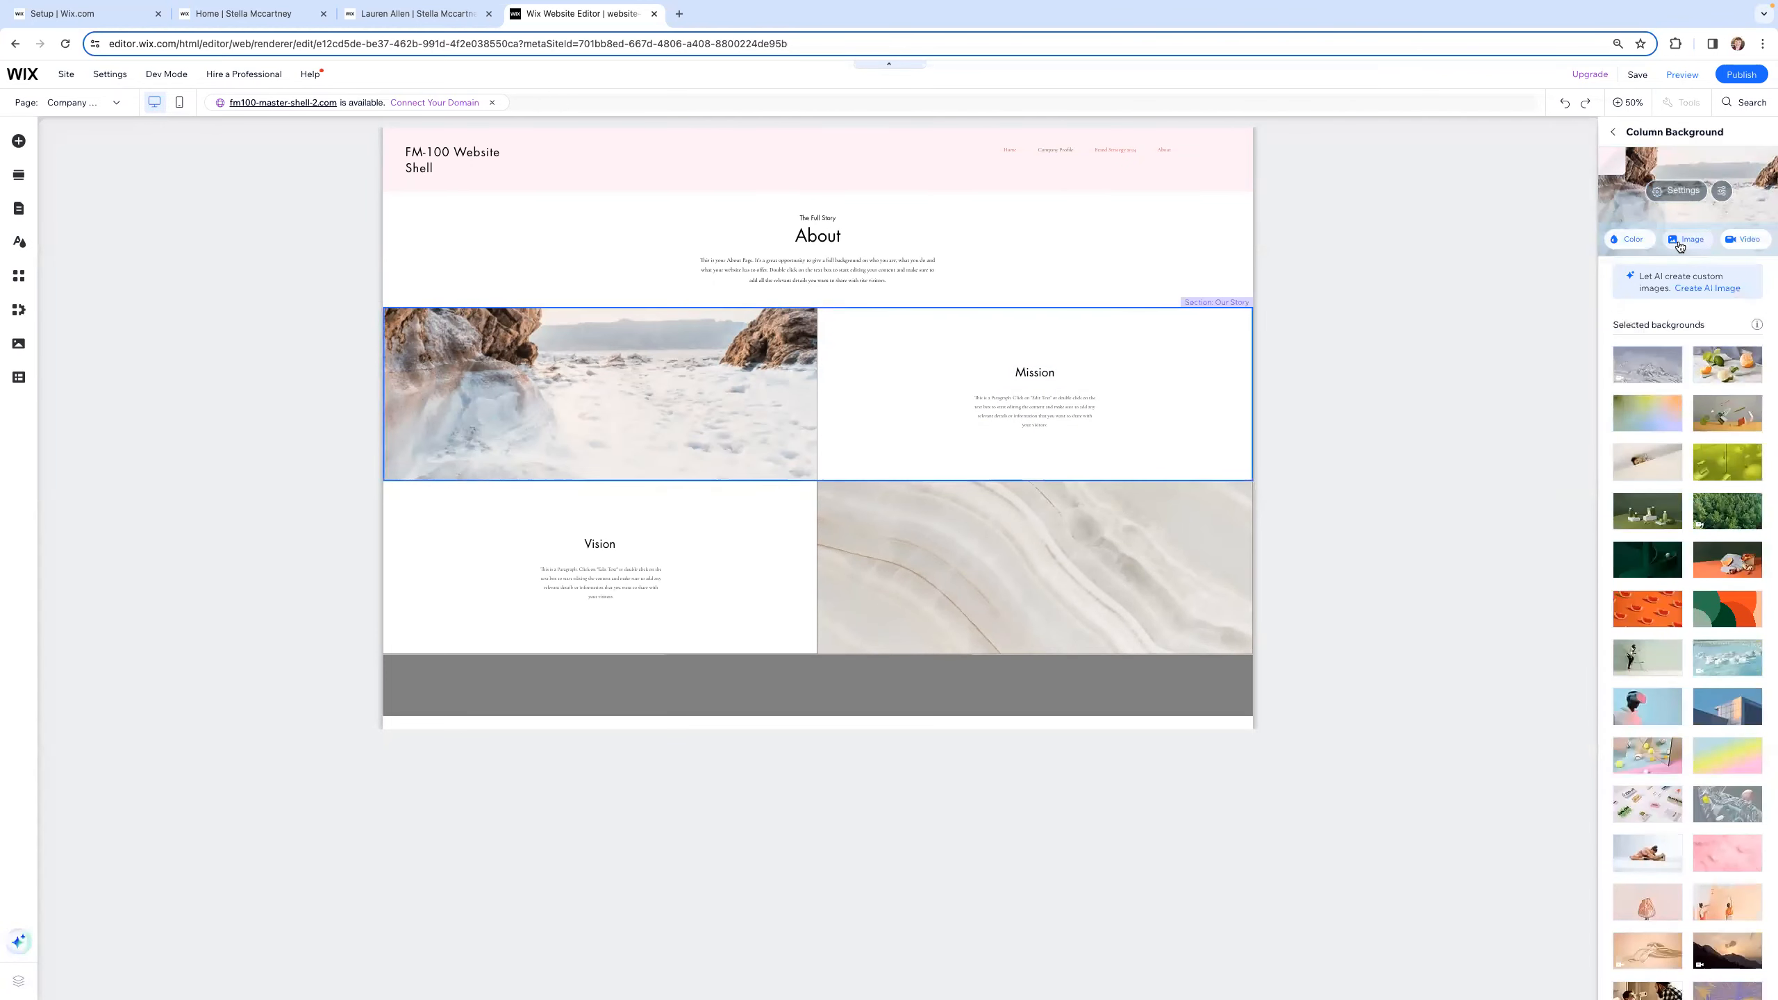
pyautogui.click(1678, 244)
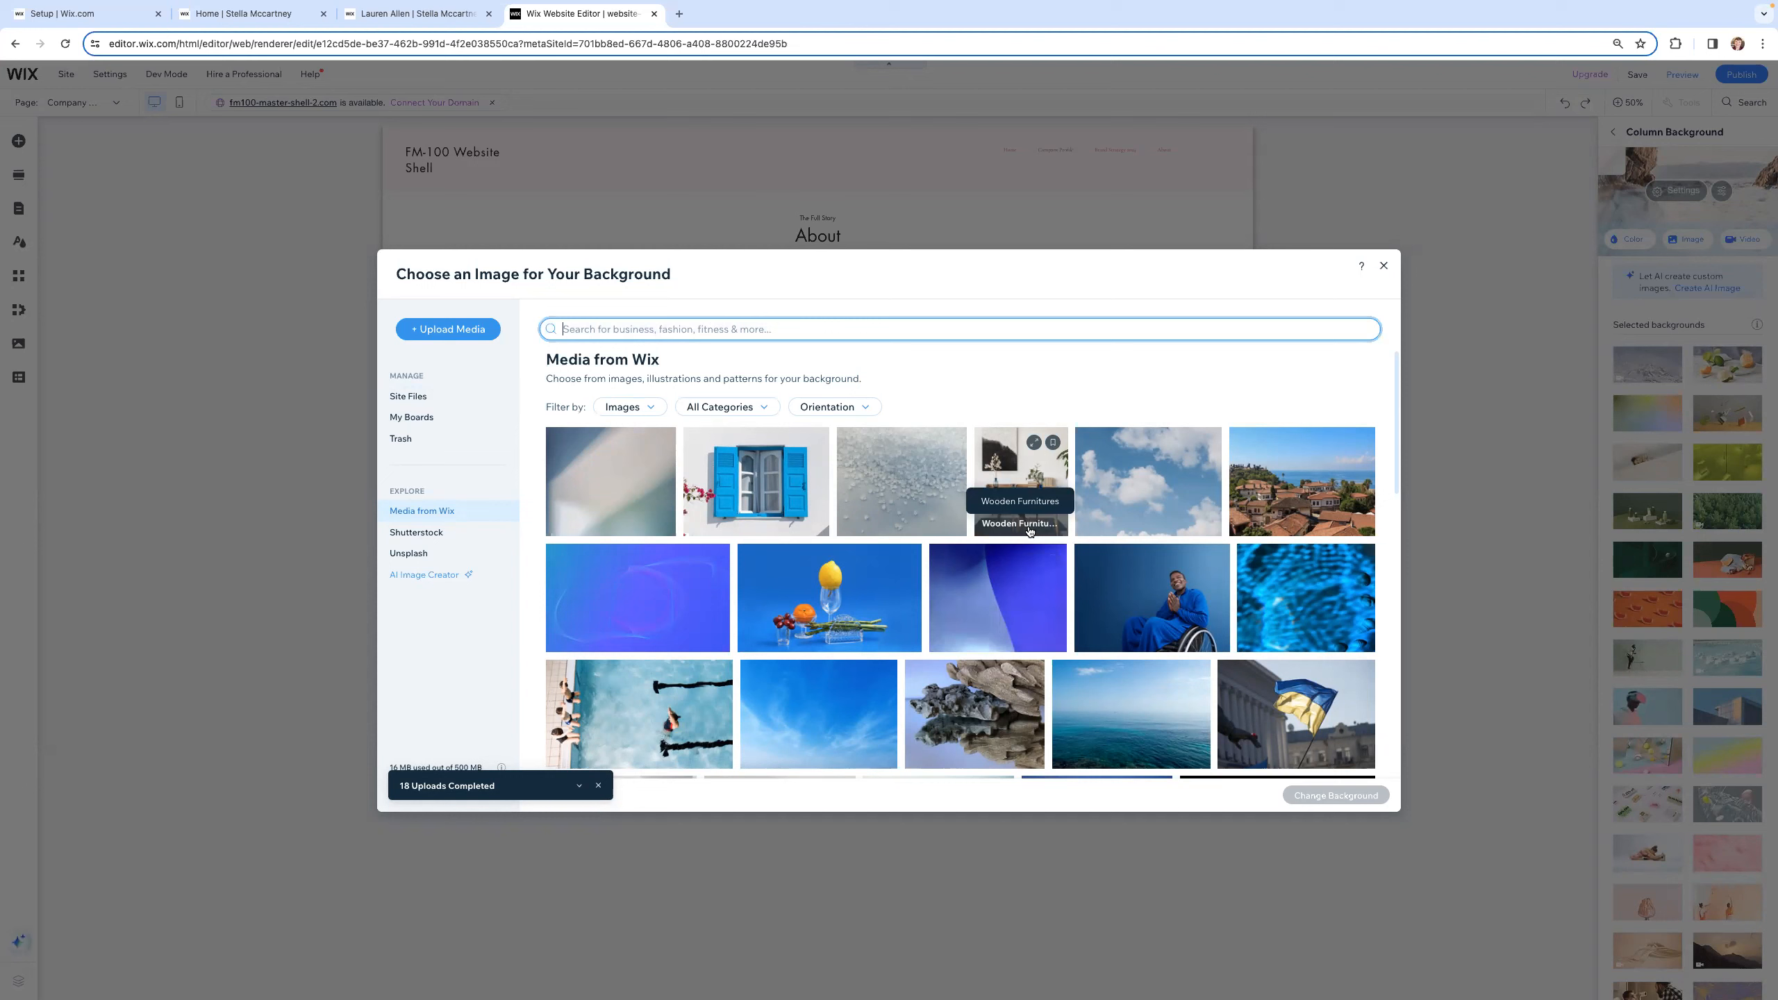
pyautogui.write('designer')
pyautogui.press('Return')
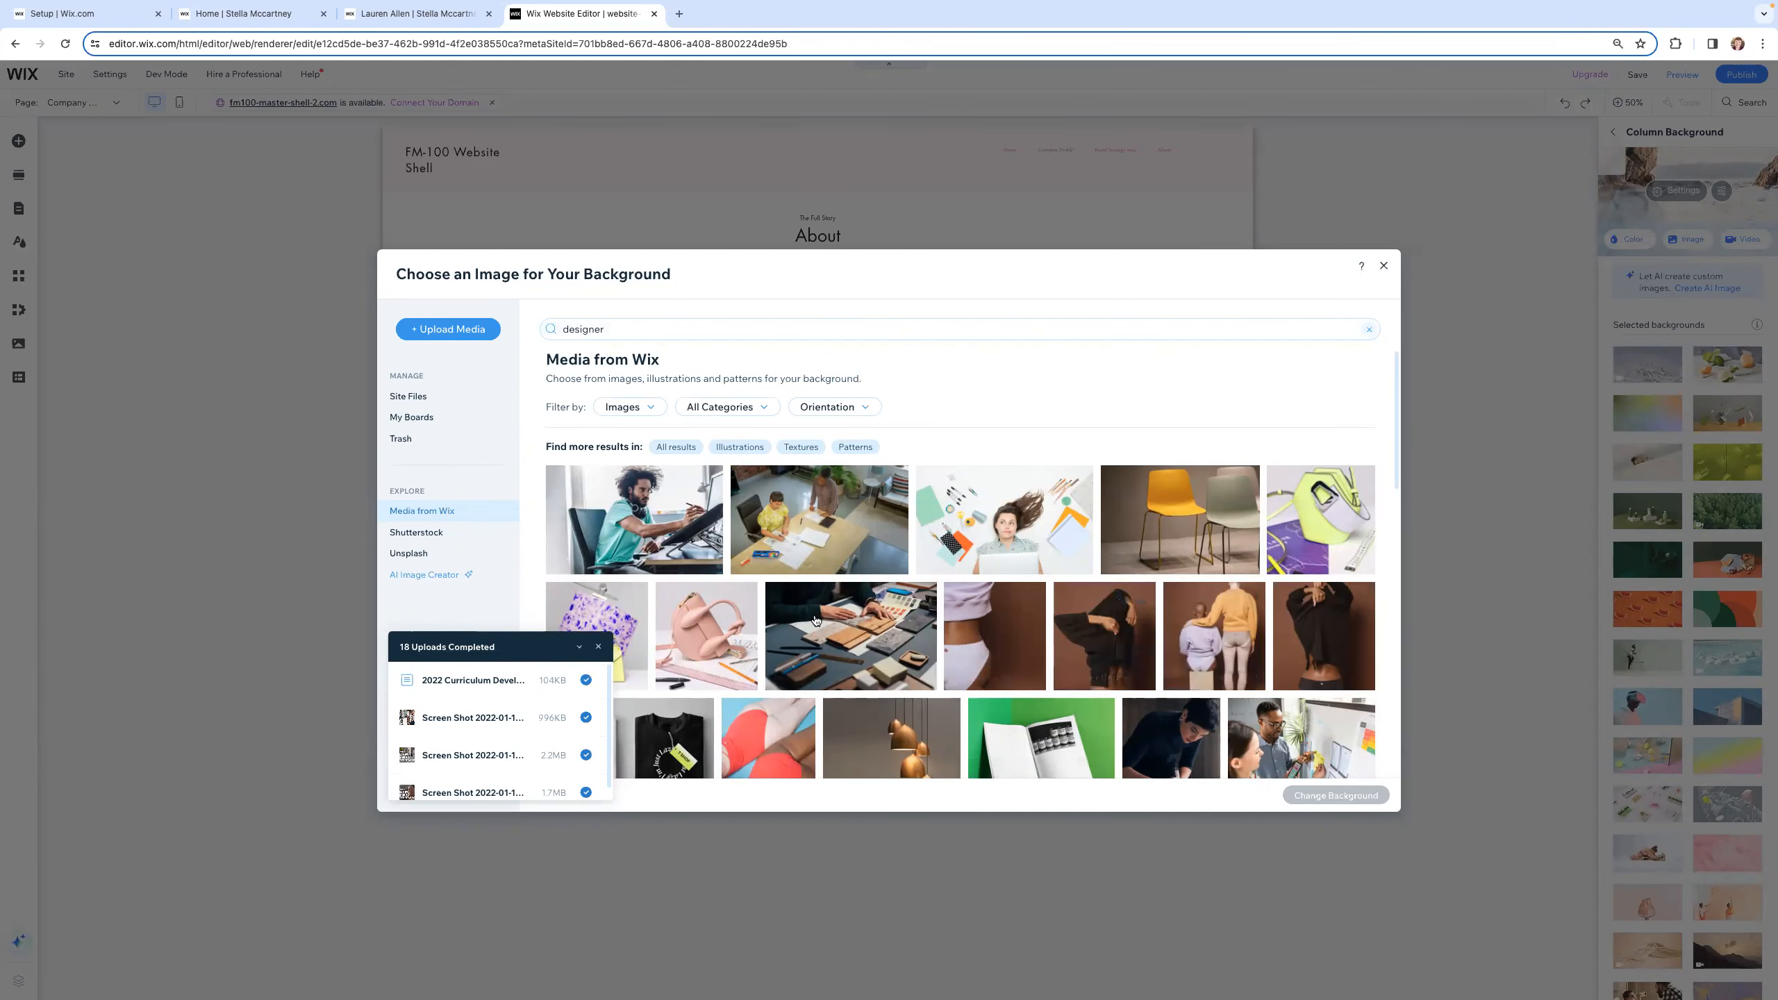
pyautogui.scroll(-2, 745, 630)
pyautogui.scroll(-1, 746, 630)
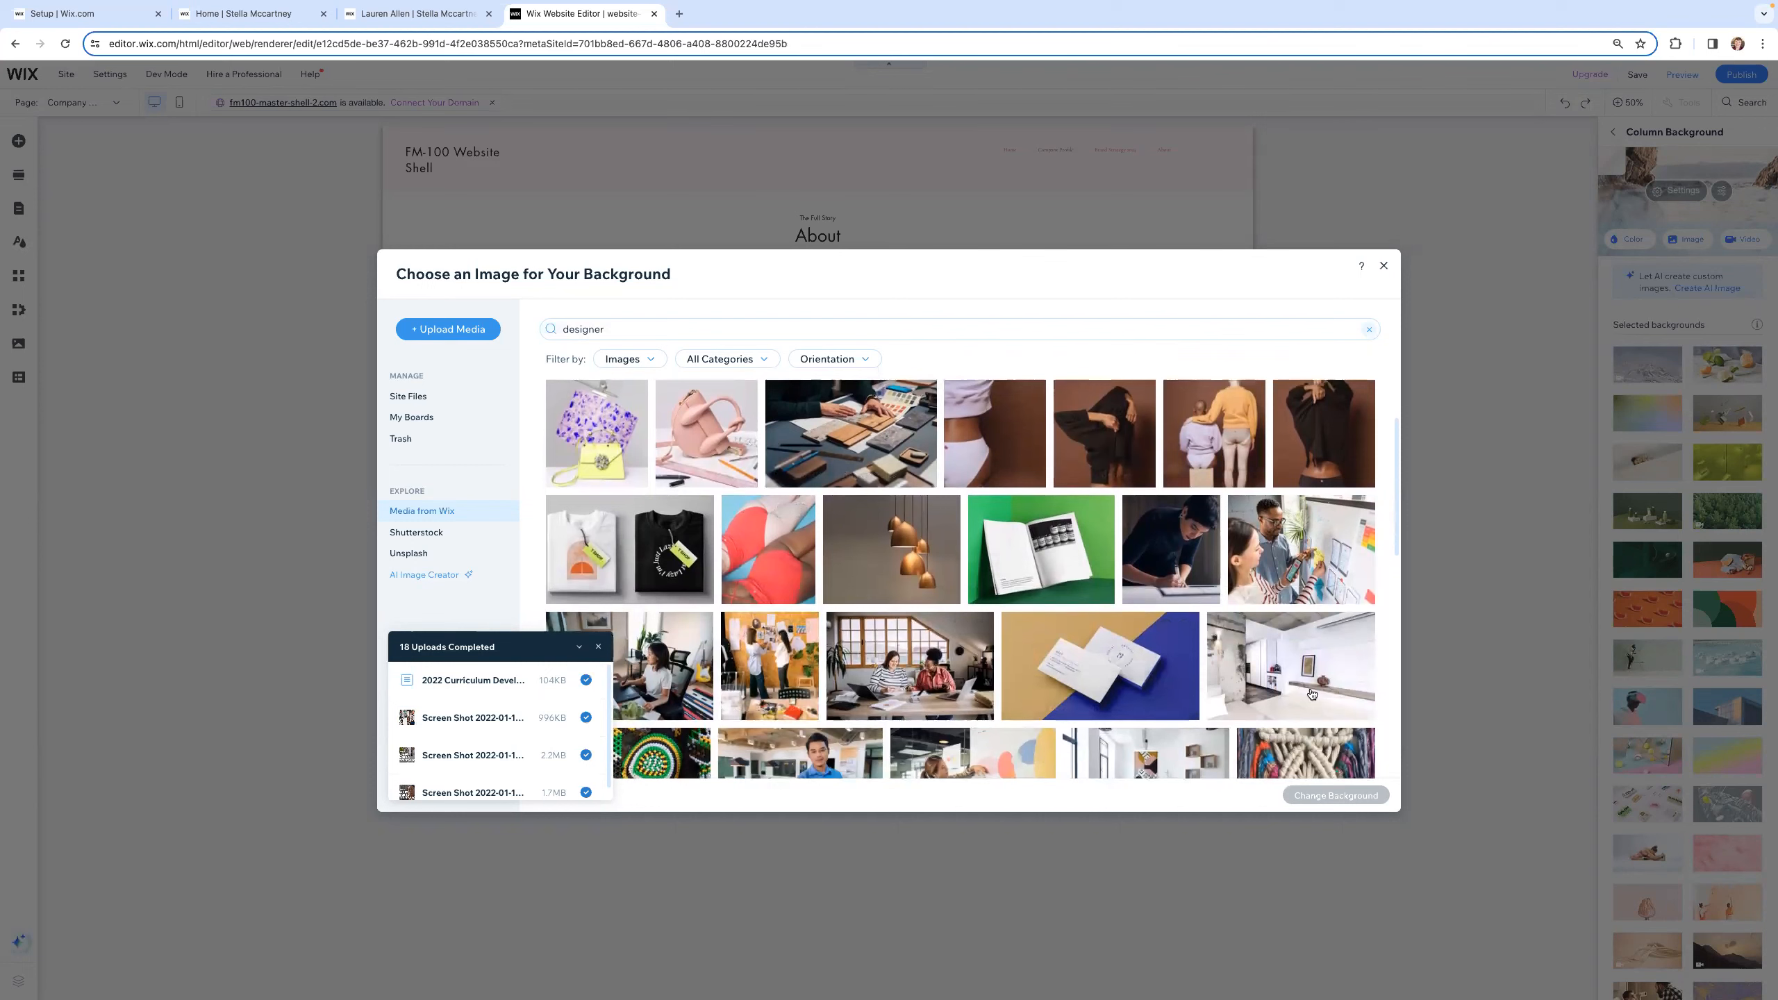
pyautogui.scroll(-3, 1284, 568)
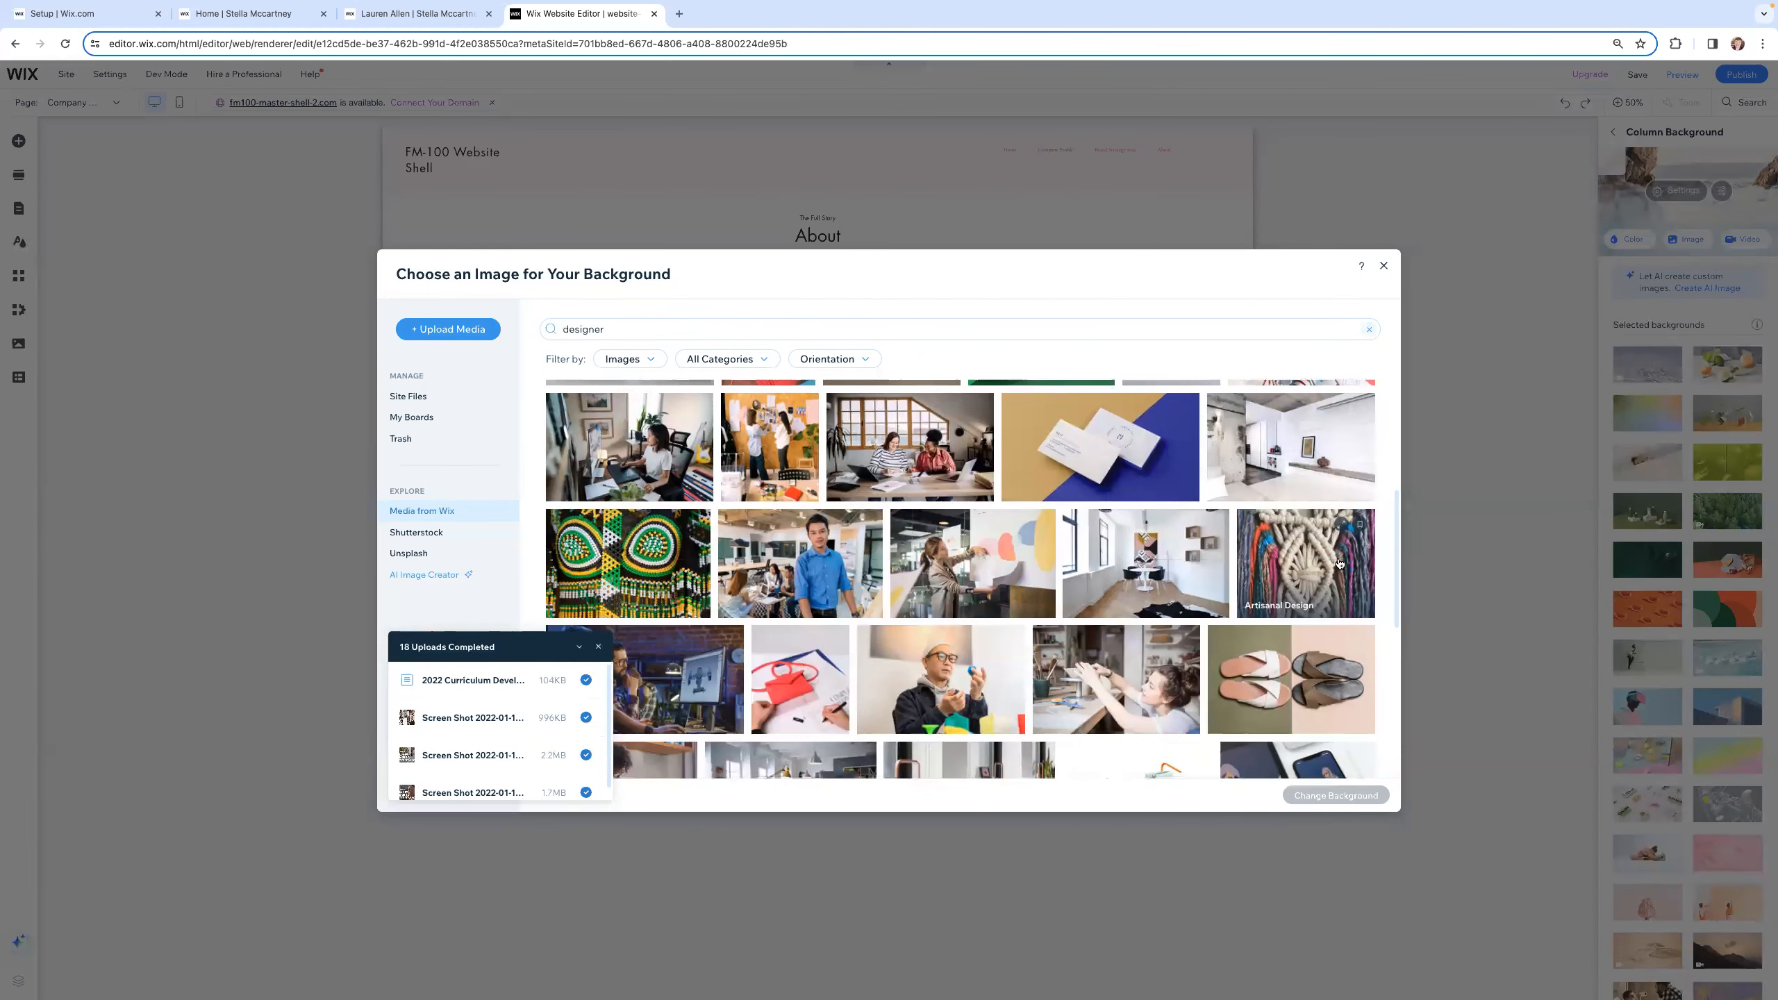
pyautogui.click(1369, 683)
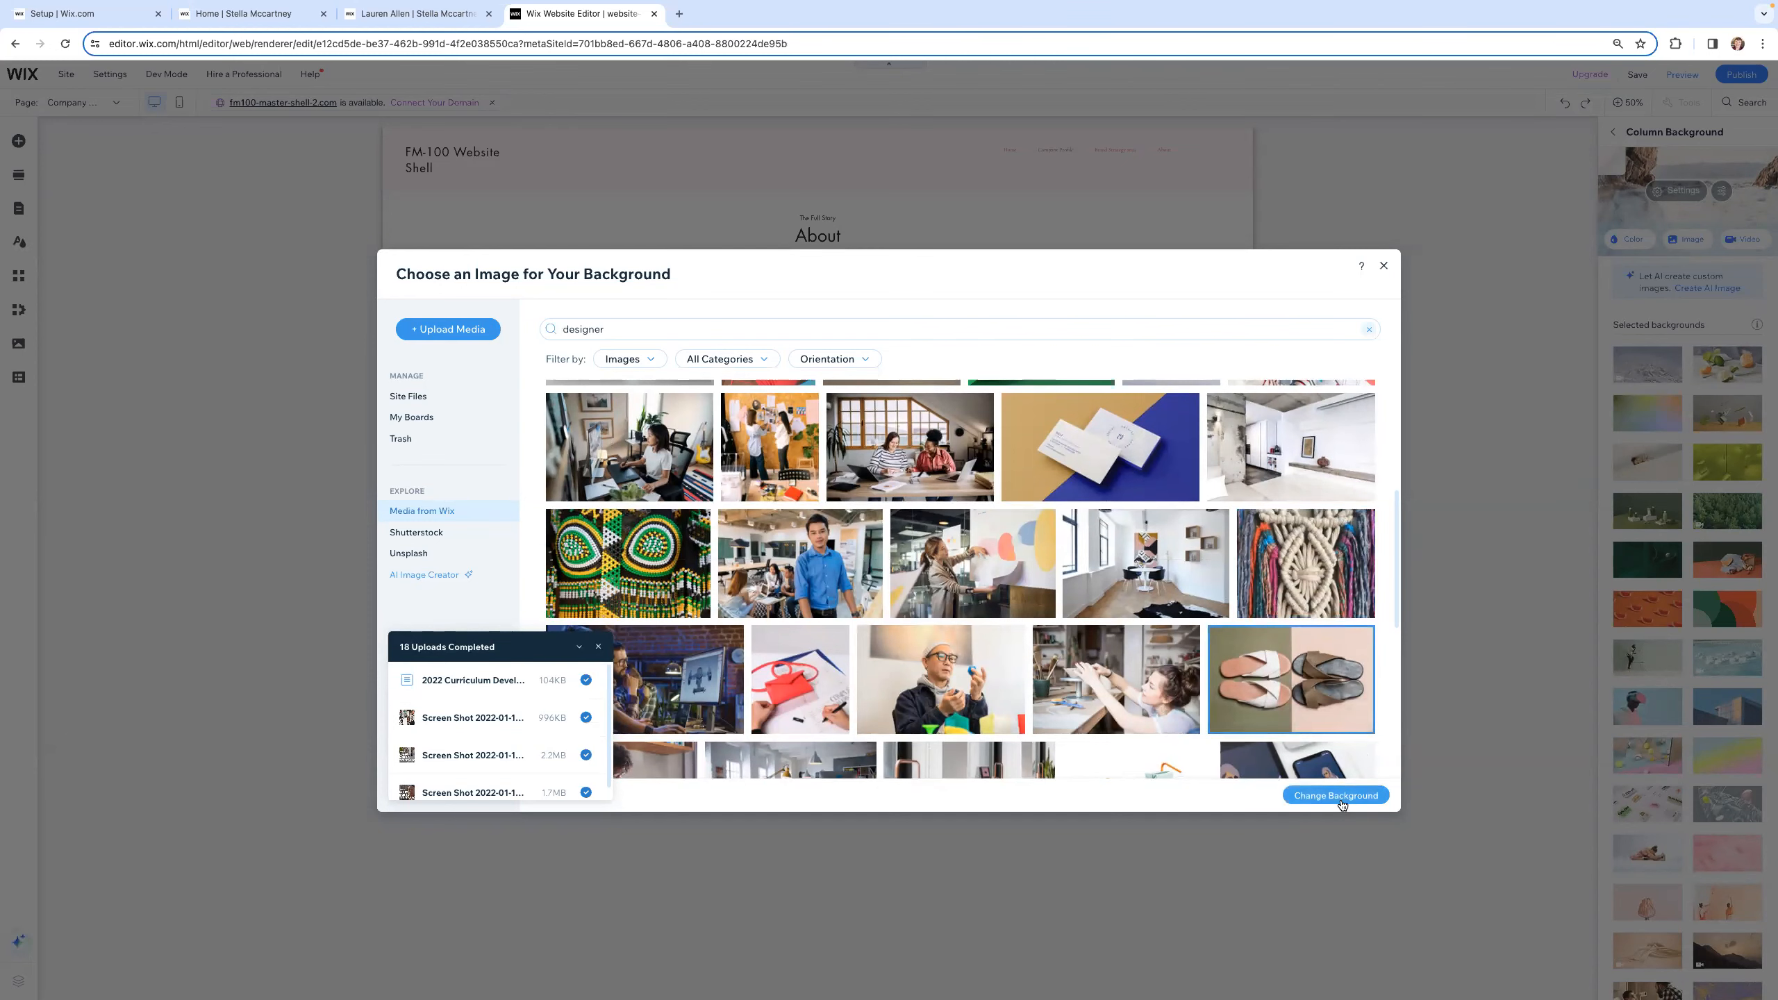
pyautogui.click(1336, 796)
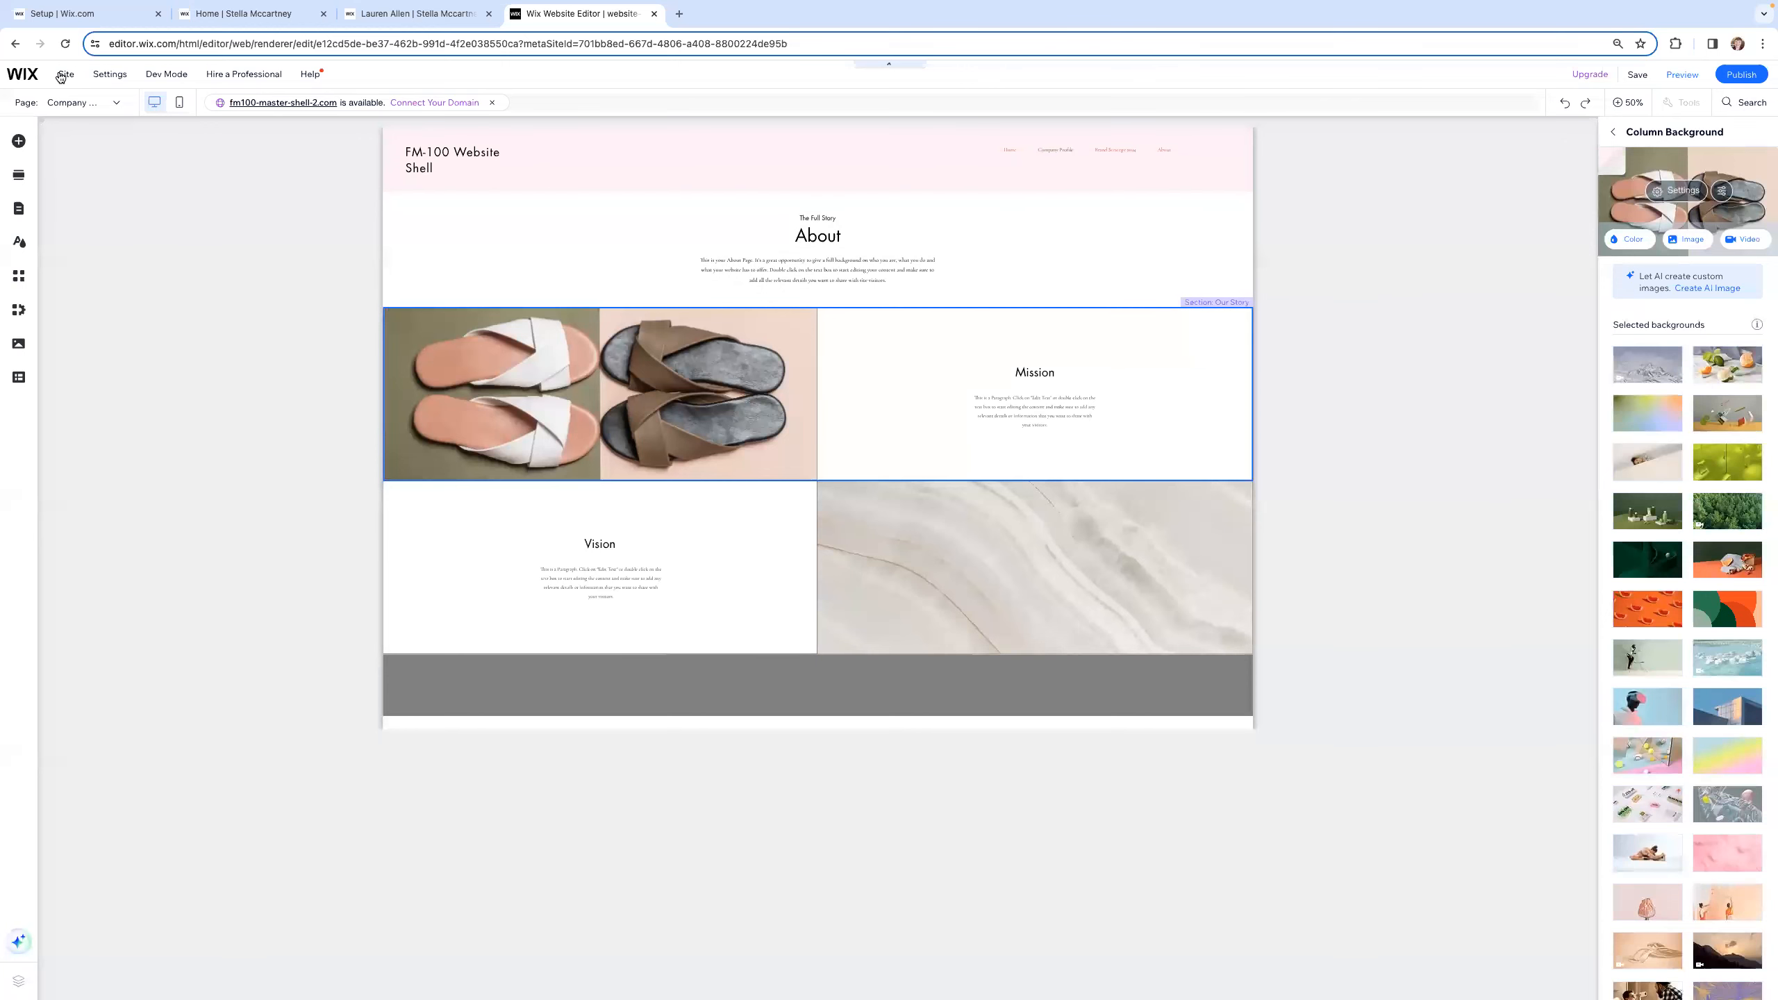
# Step: Switch to the browser tab with the Stella McCartney style sheet page and load the Wix Learn site (wix.com/learn) there
pyautogui.moveTo(59, 76)
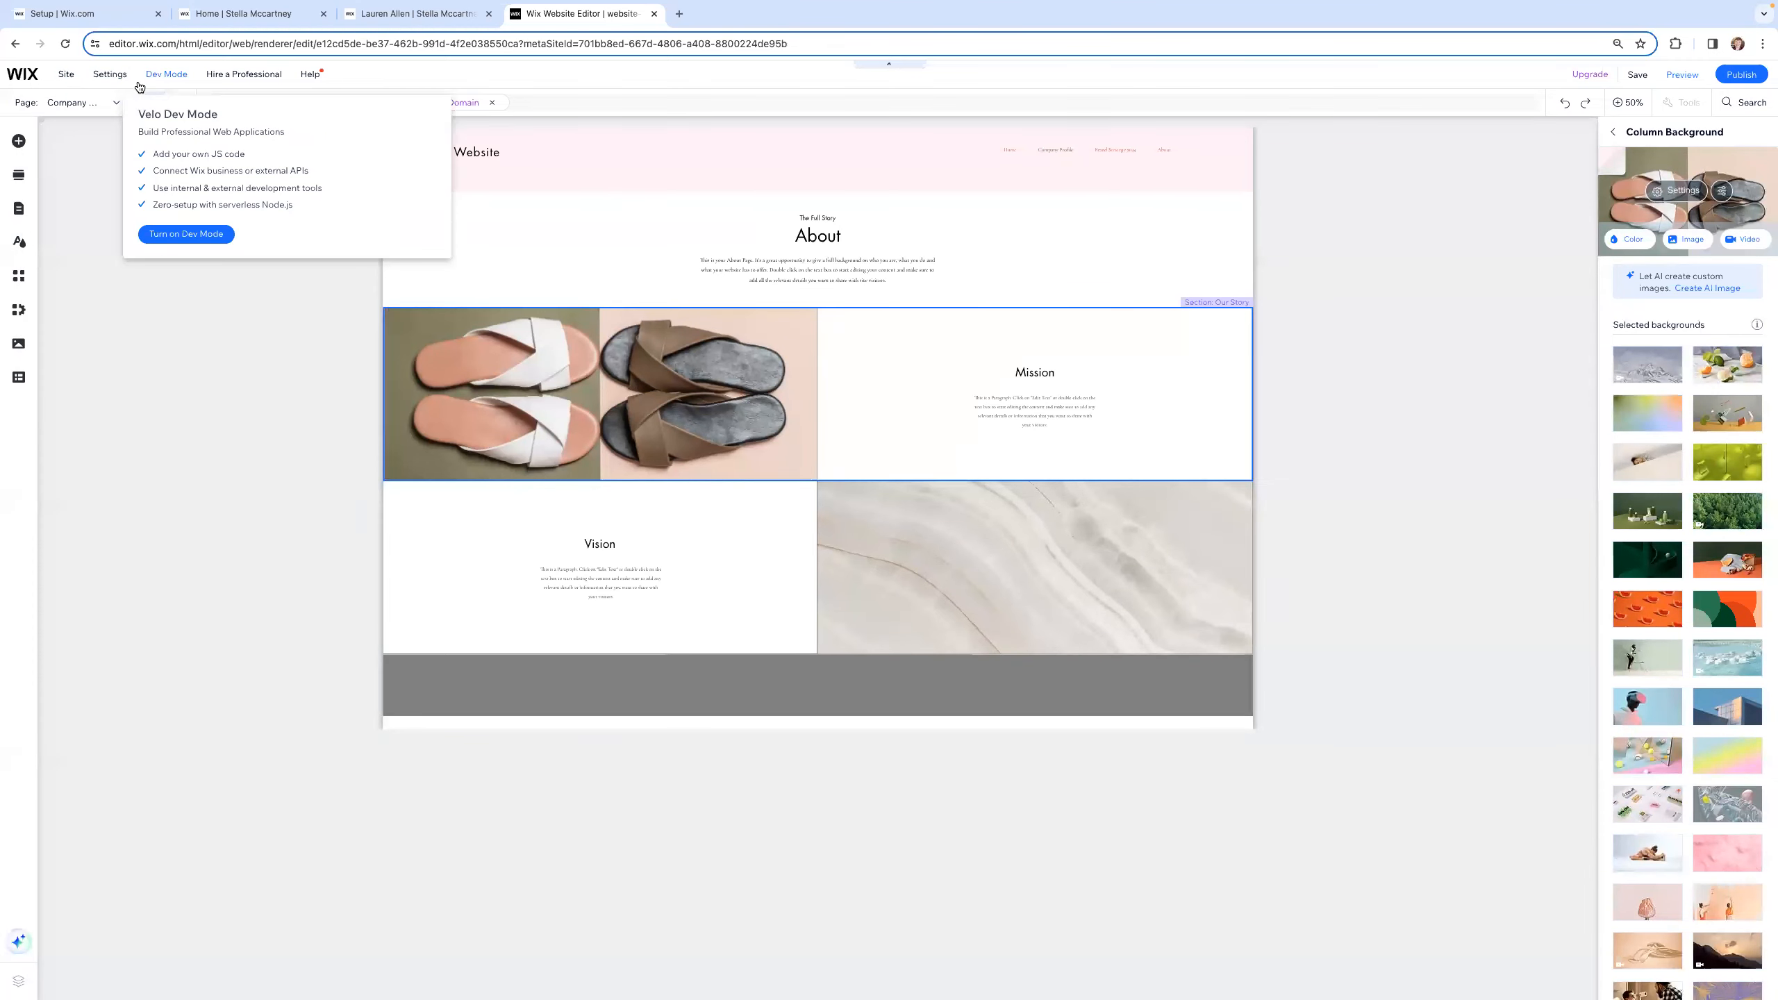
pyautogui.click(424, 14)
pyautogui.click(432, 44)
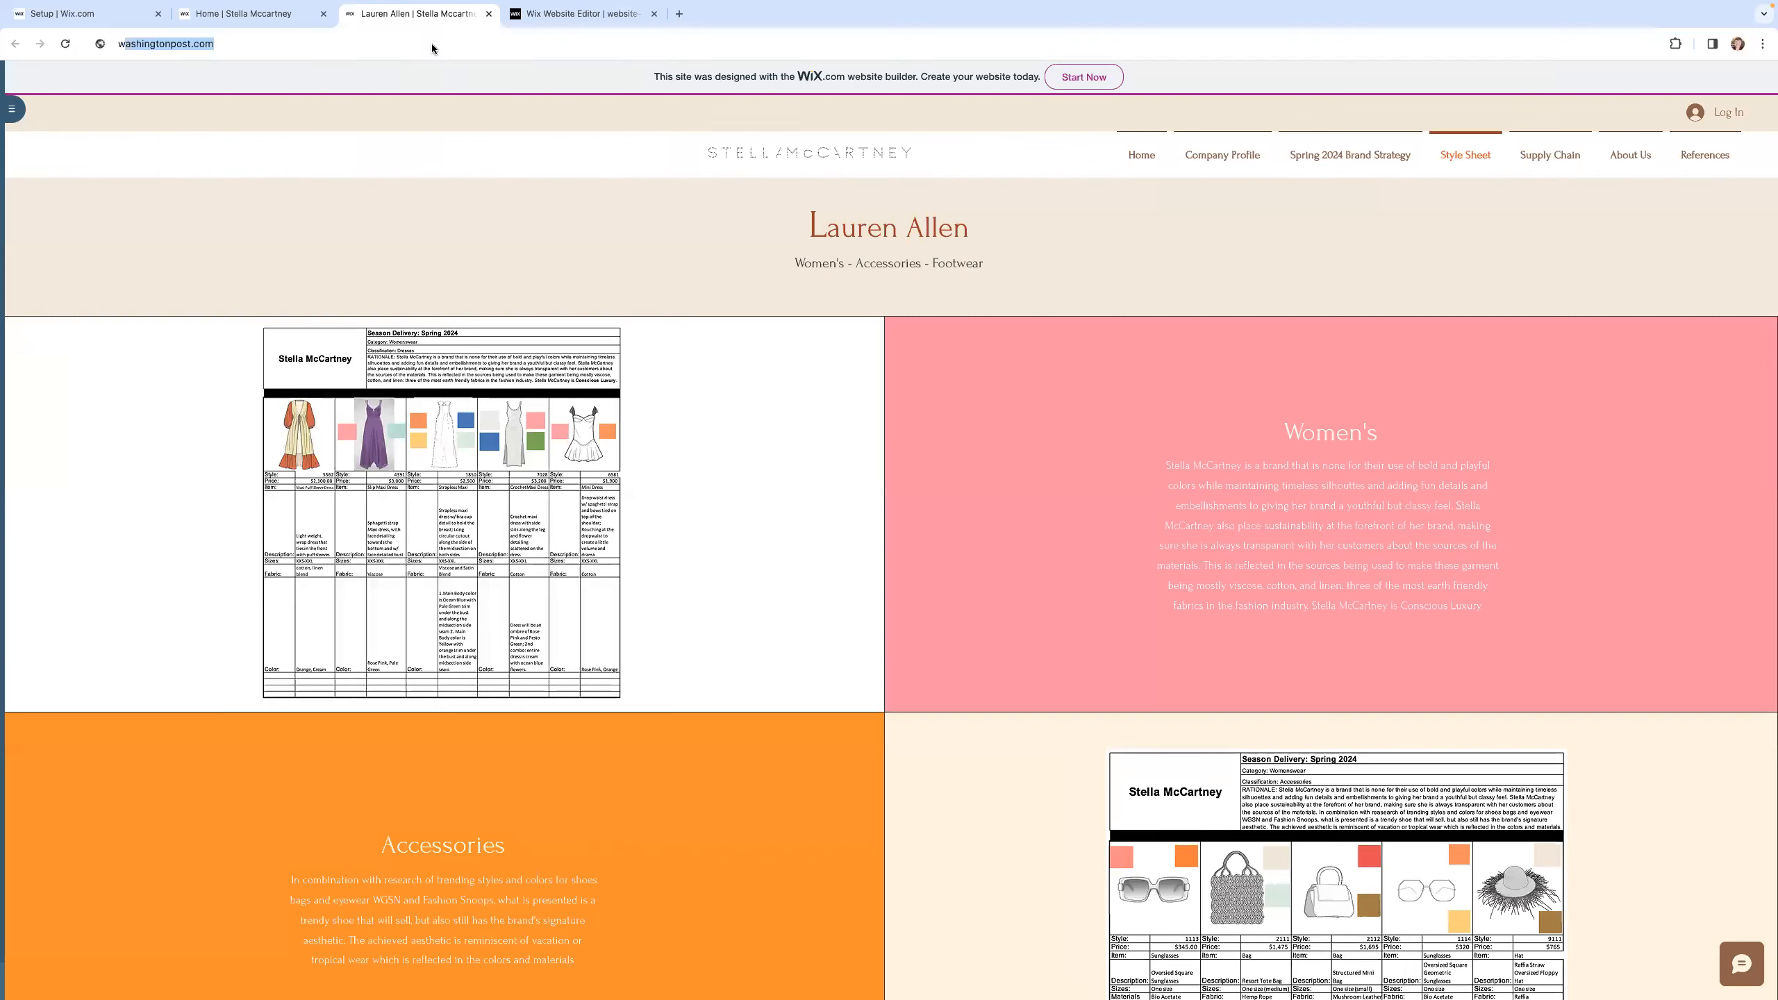
pyautogui.write('wix ;earn')
pyautogui.press('BackSpace')
pyautogui.press('BackSpace')
pyautogui.press('BackSpace')
pyautogui.press('BackSpace')
pyautogui.press('BackSpace')
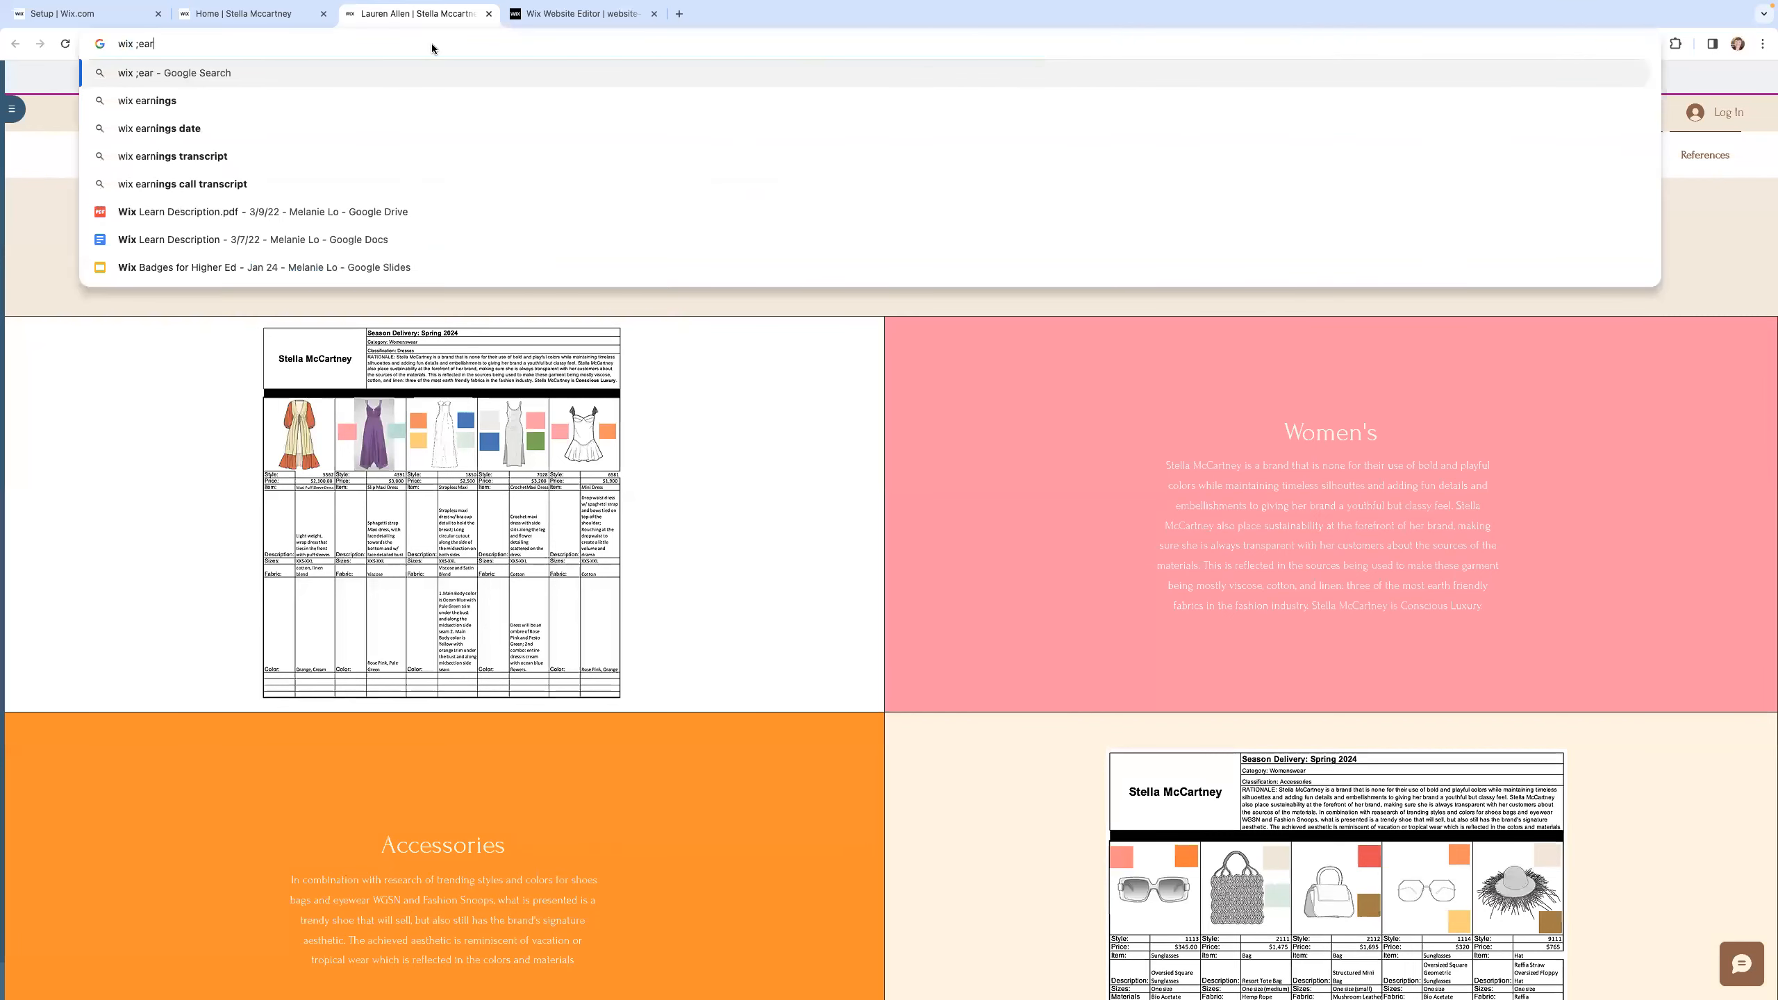
pyautogui.write('learn')
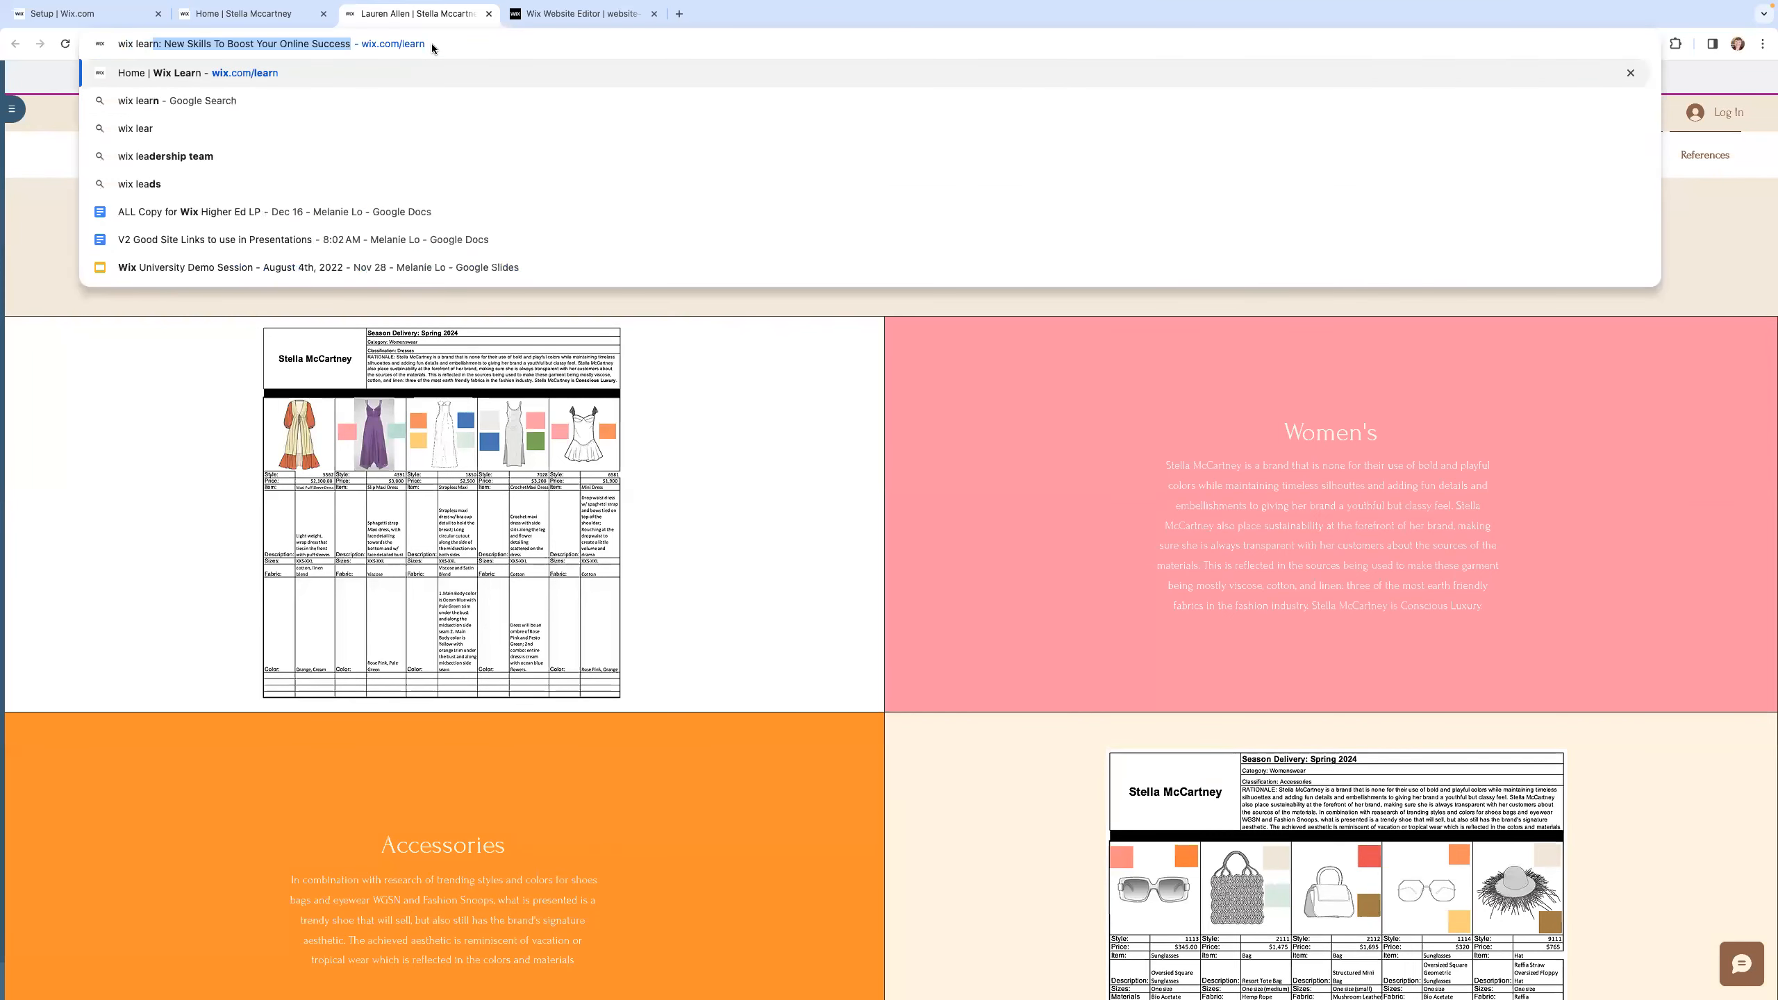
pyautogui.press('Return')
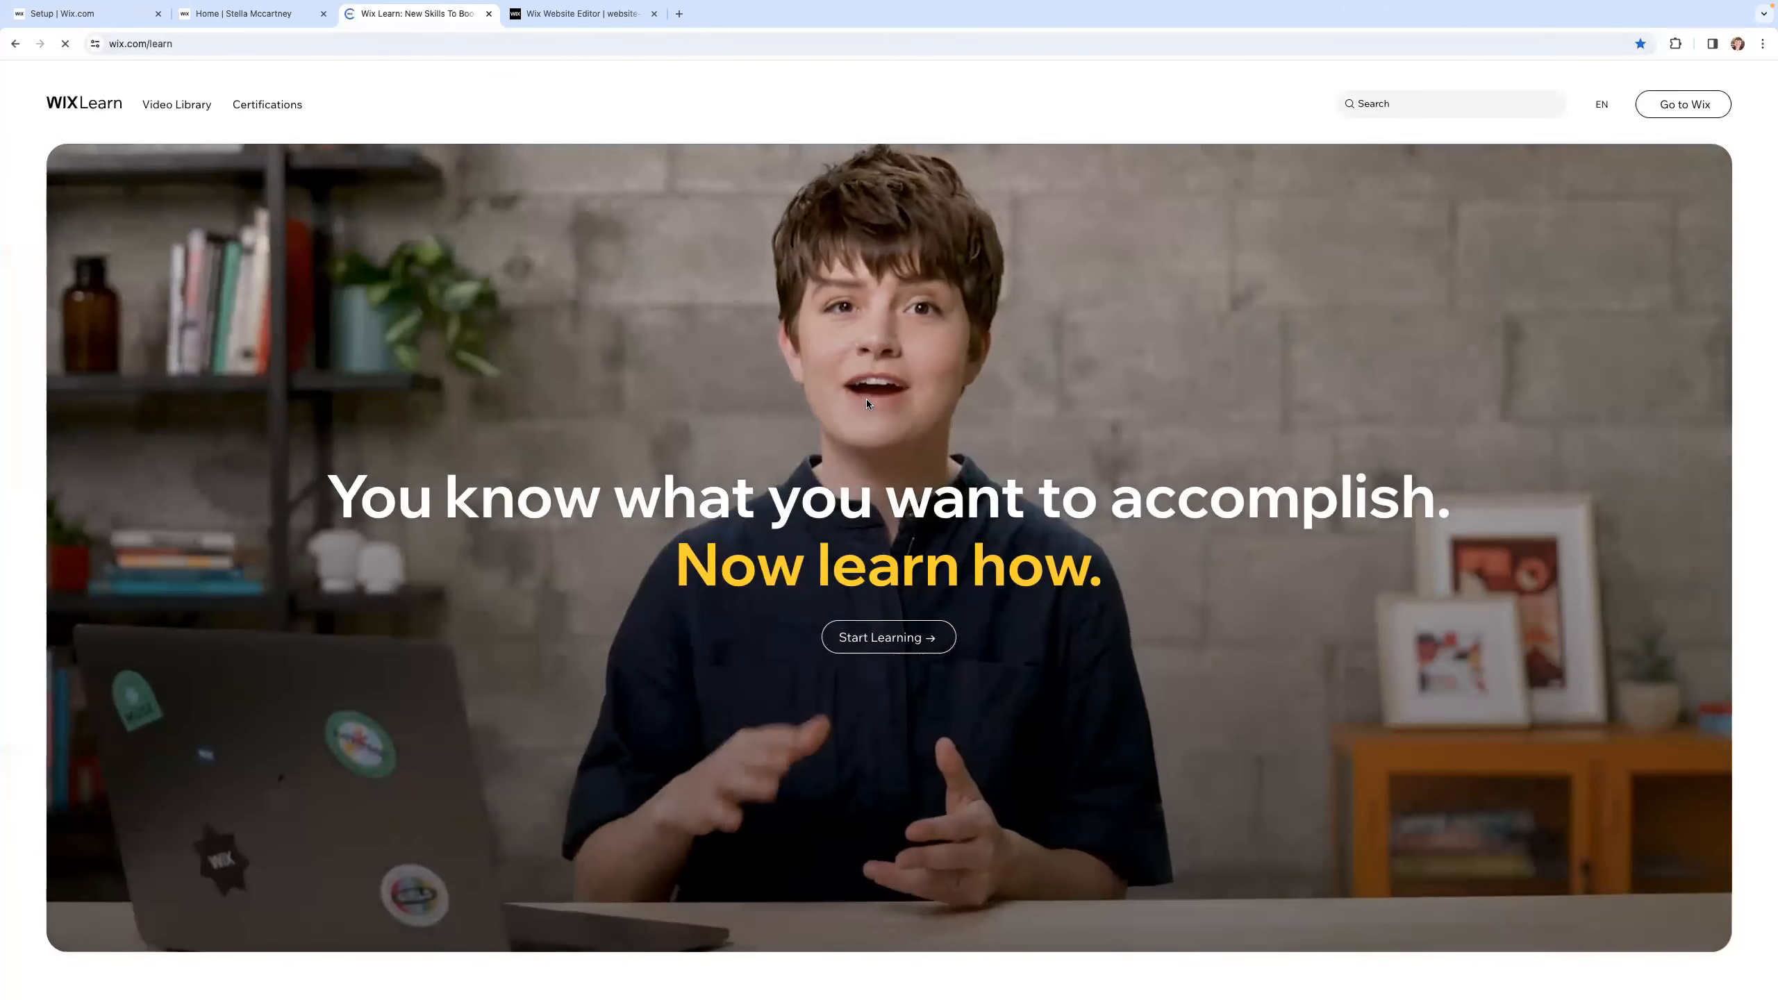
# Step: Open the "Build your website with the Wix Editor" course and examine its lesson list
pyautogui.scroll(-6, 869, 403)
pyautogui.scroll(-5, 877, 380)
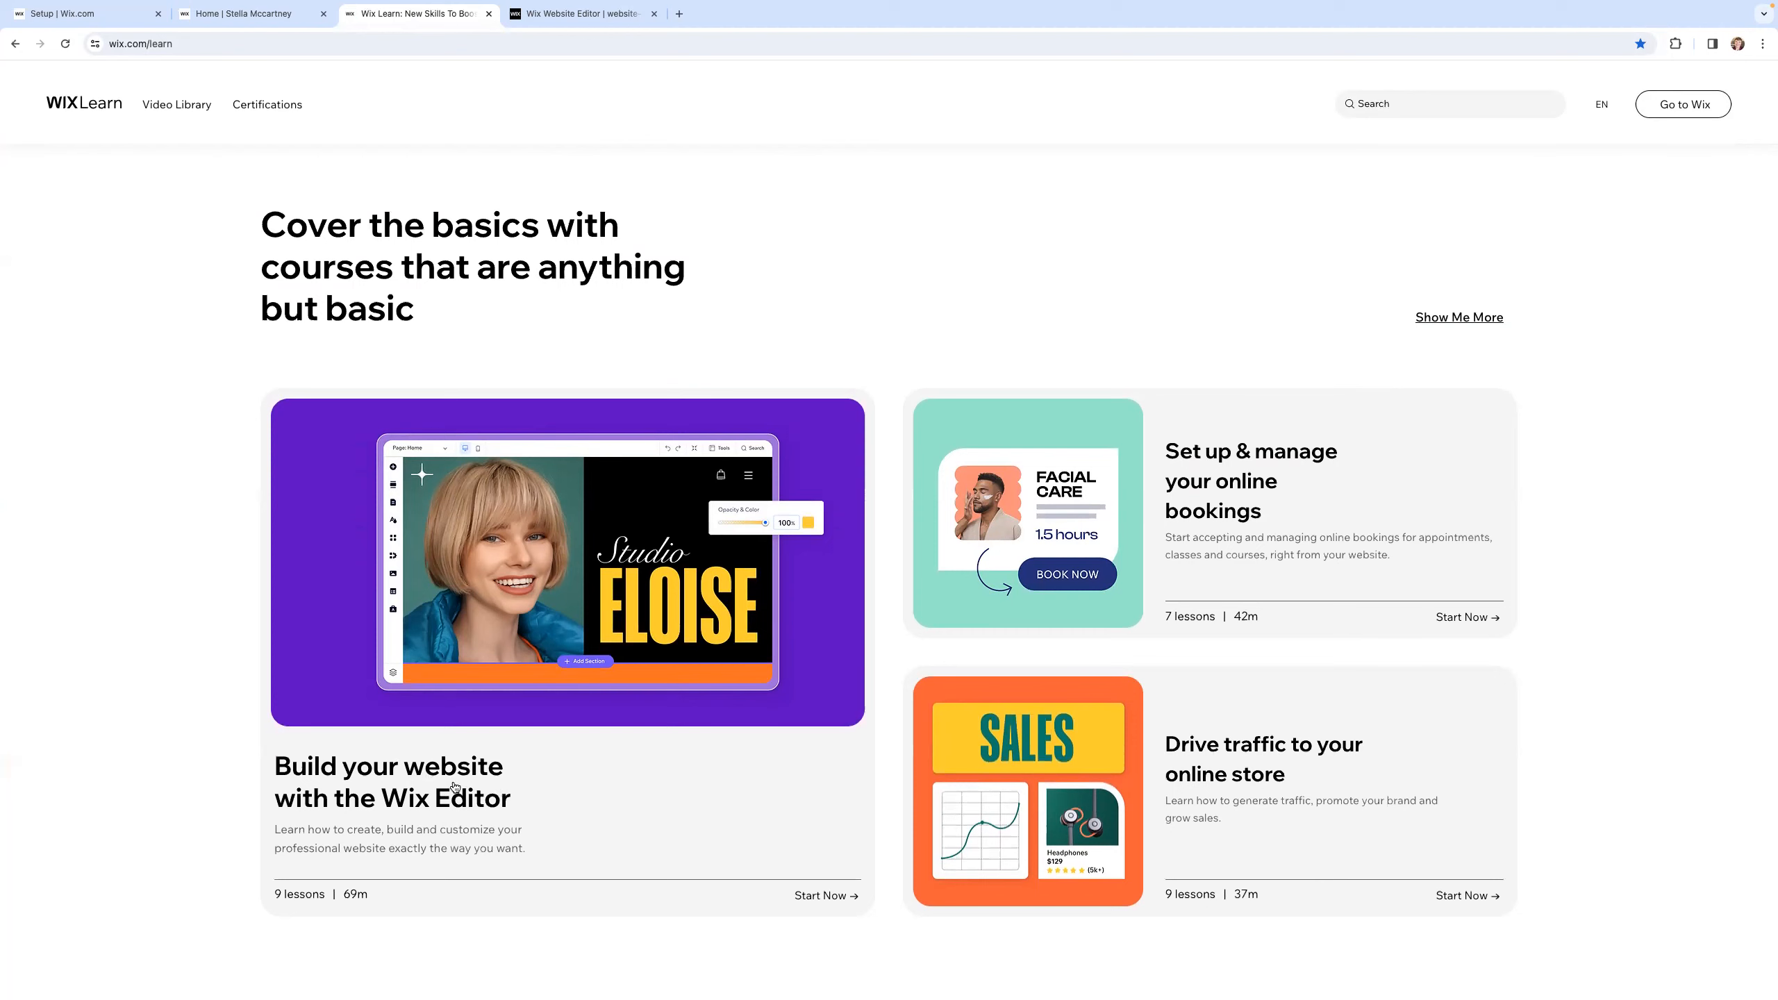
pyautogui.click(810, 897)
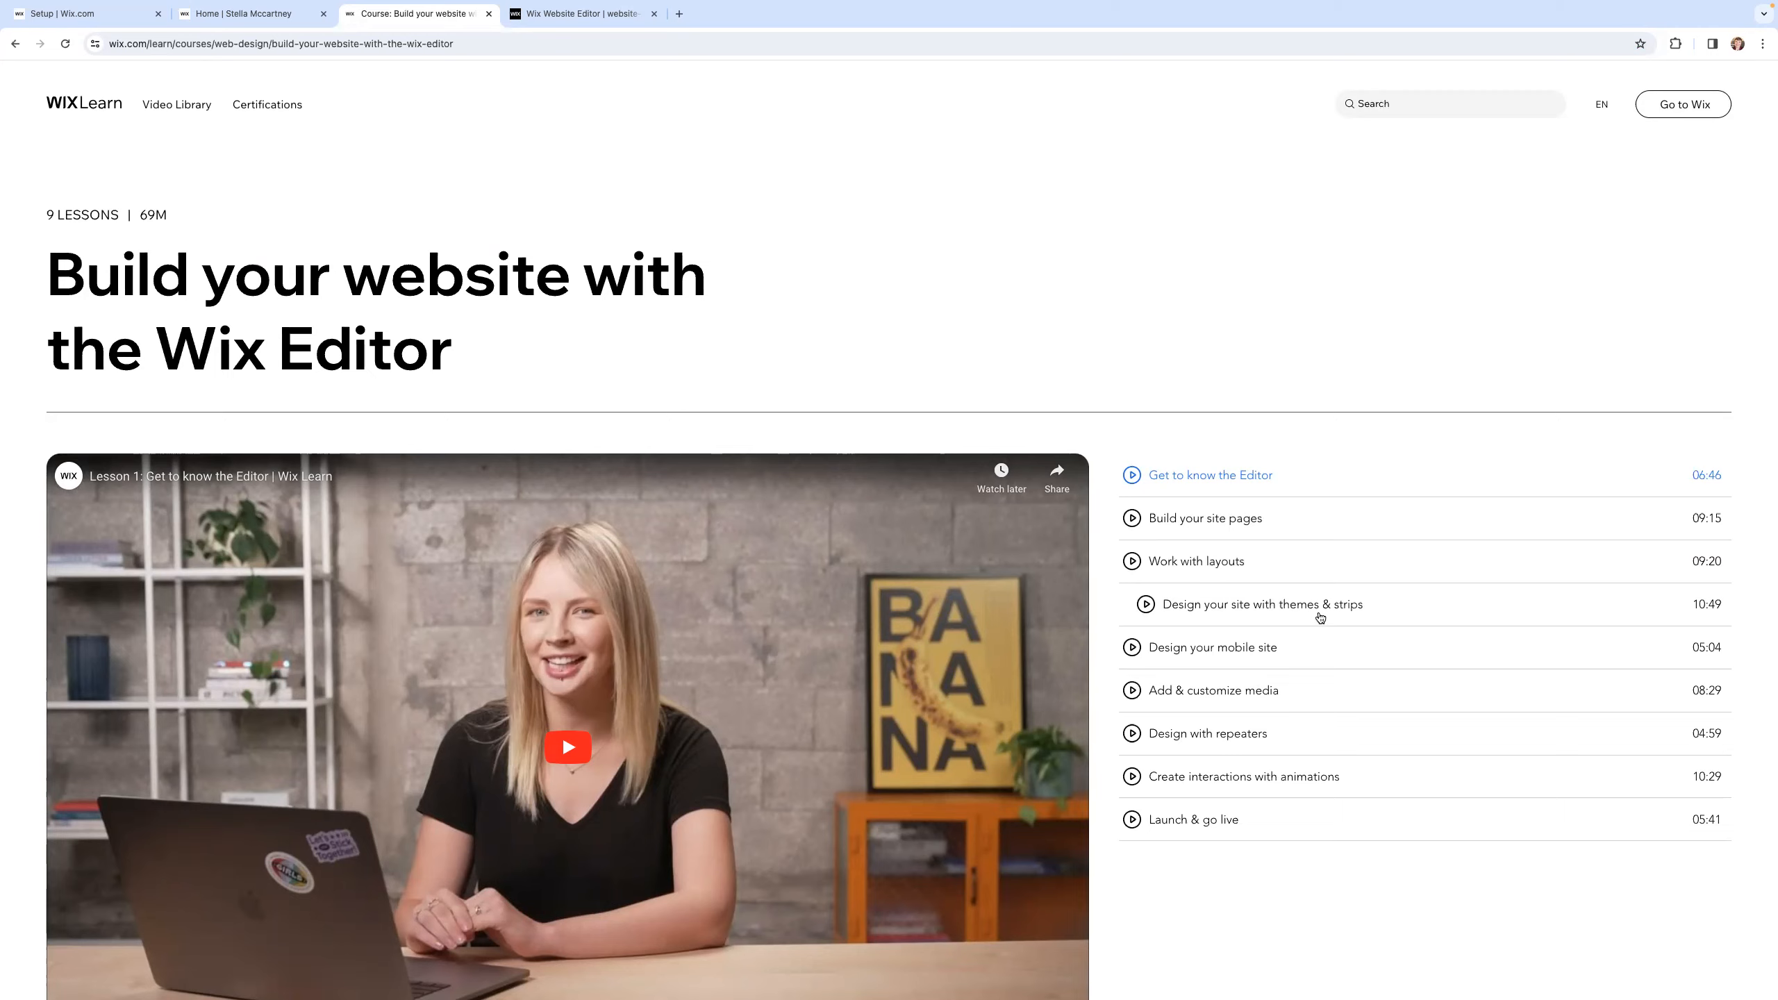
pyautogui.scroll(-3, 1320, 618)
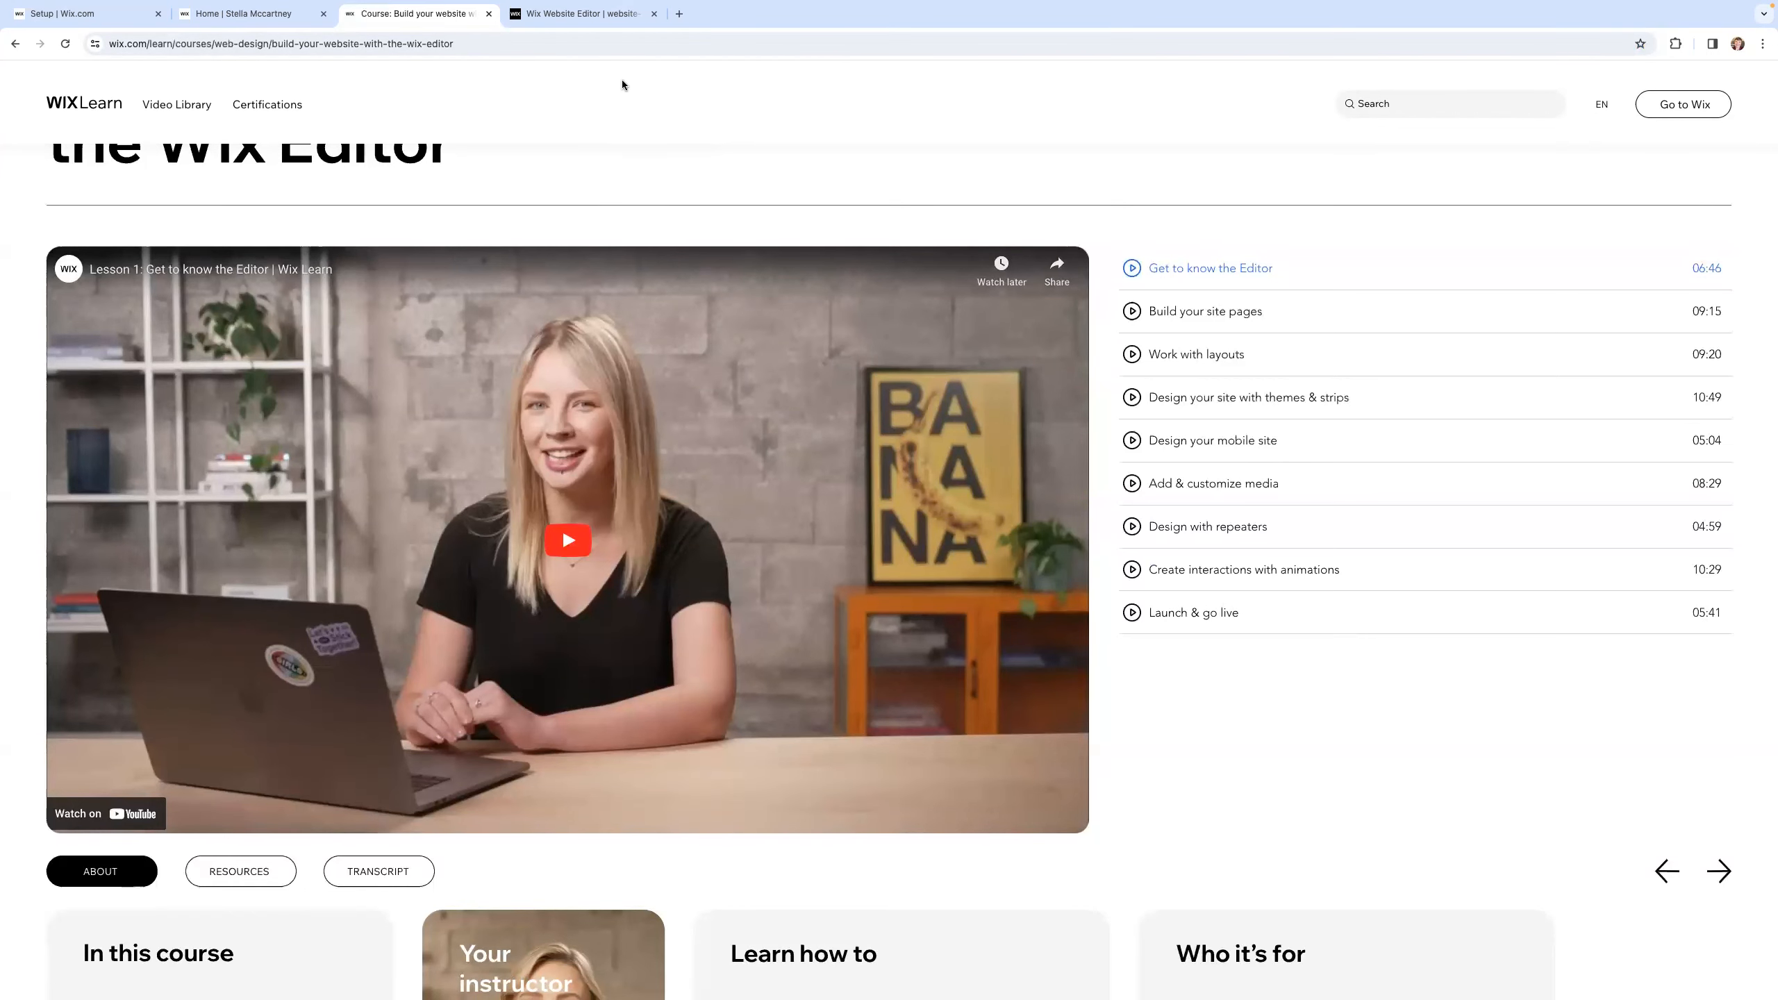
# Step: View the hero banner of the Stella McCartney sample home page, and return to the Wix Editor with the About section selected
pyautogui.click(258, 16)
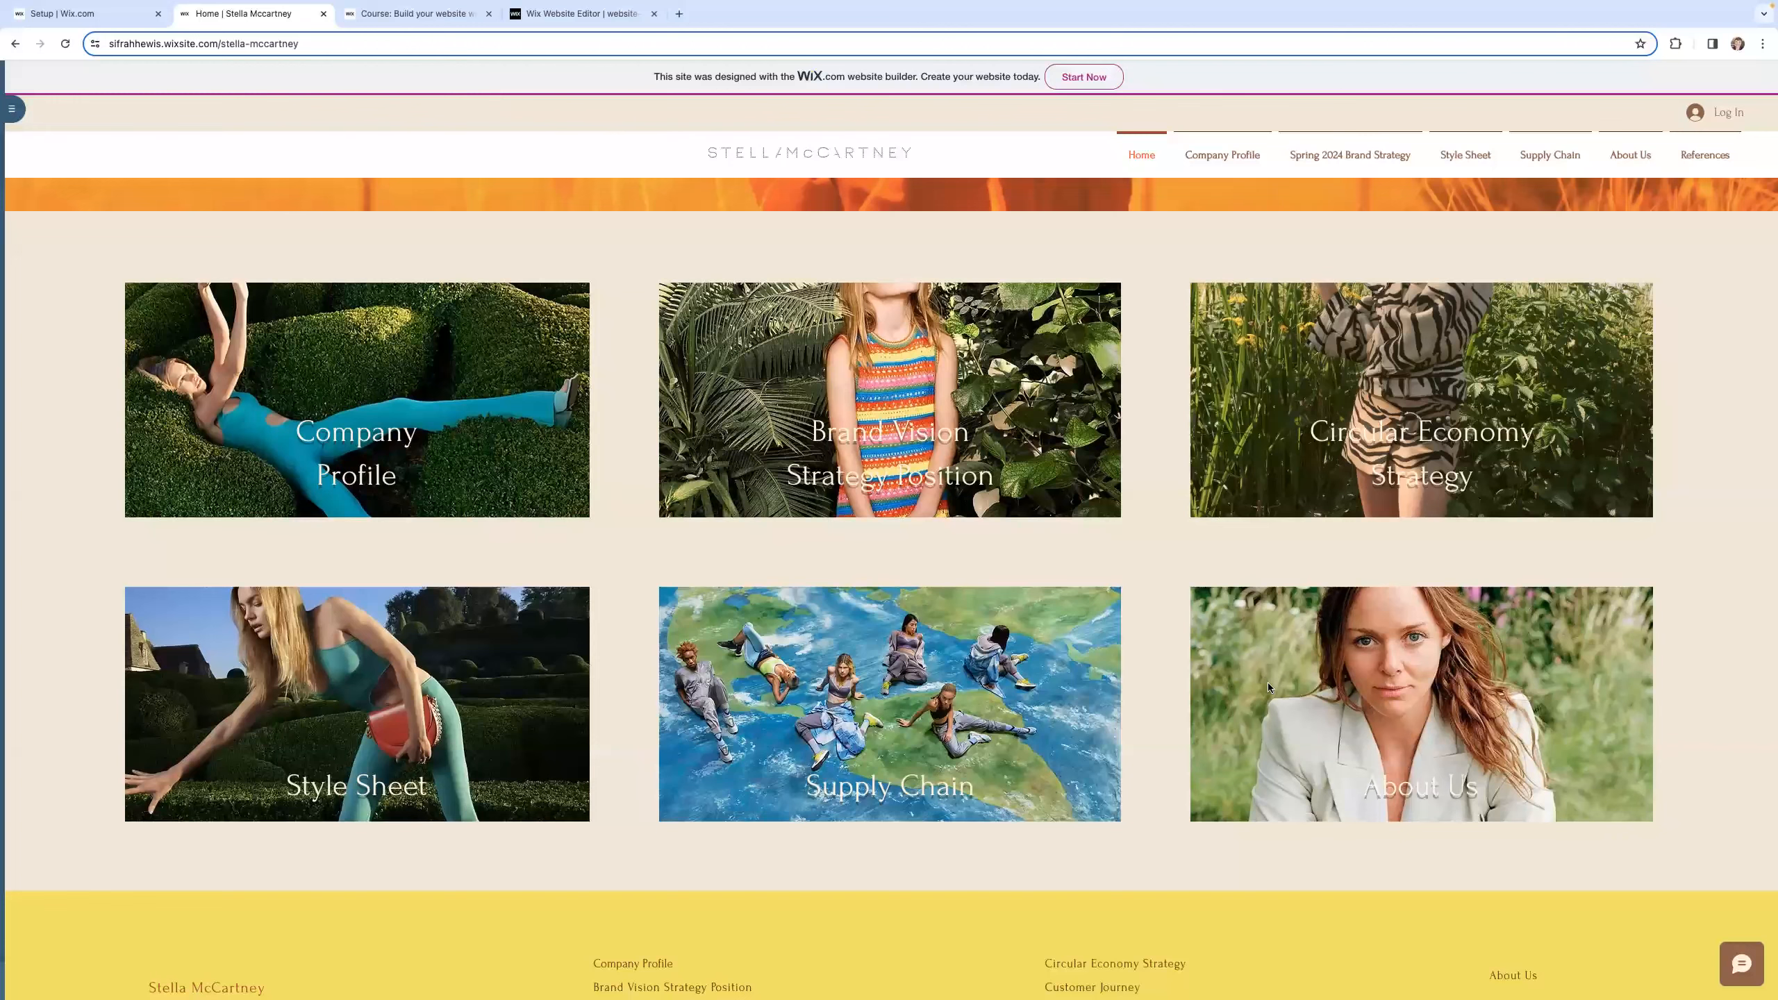
pyautogui.scroll(8, 1269, 688)
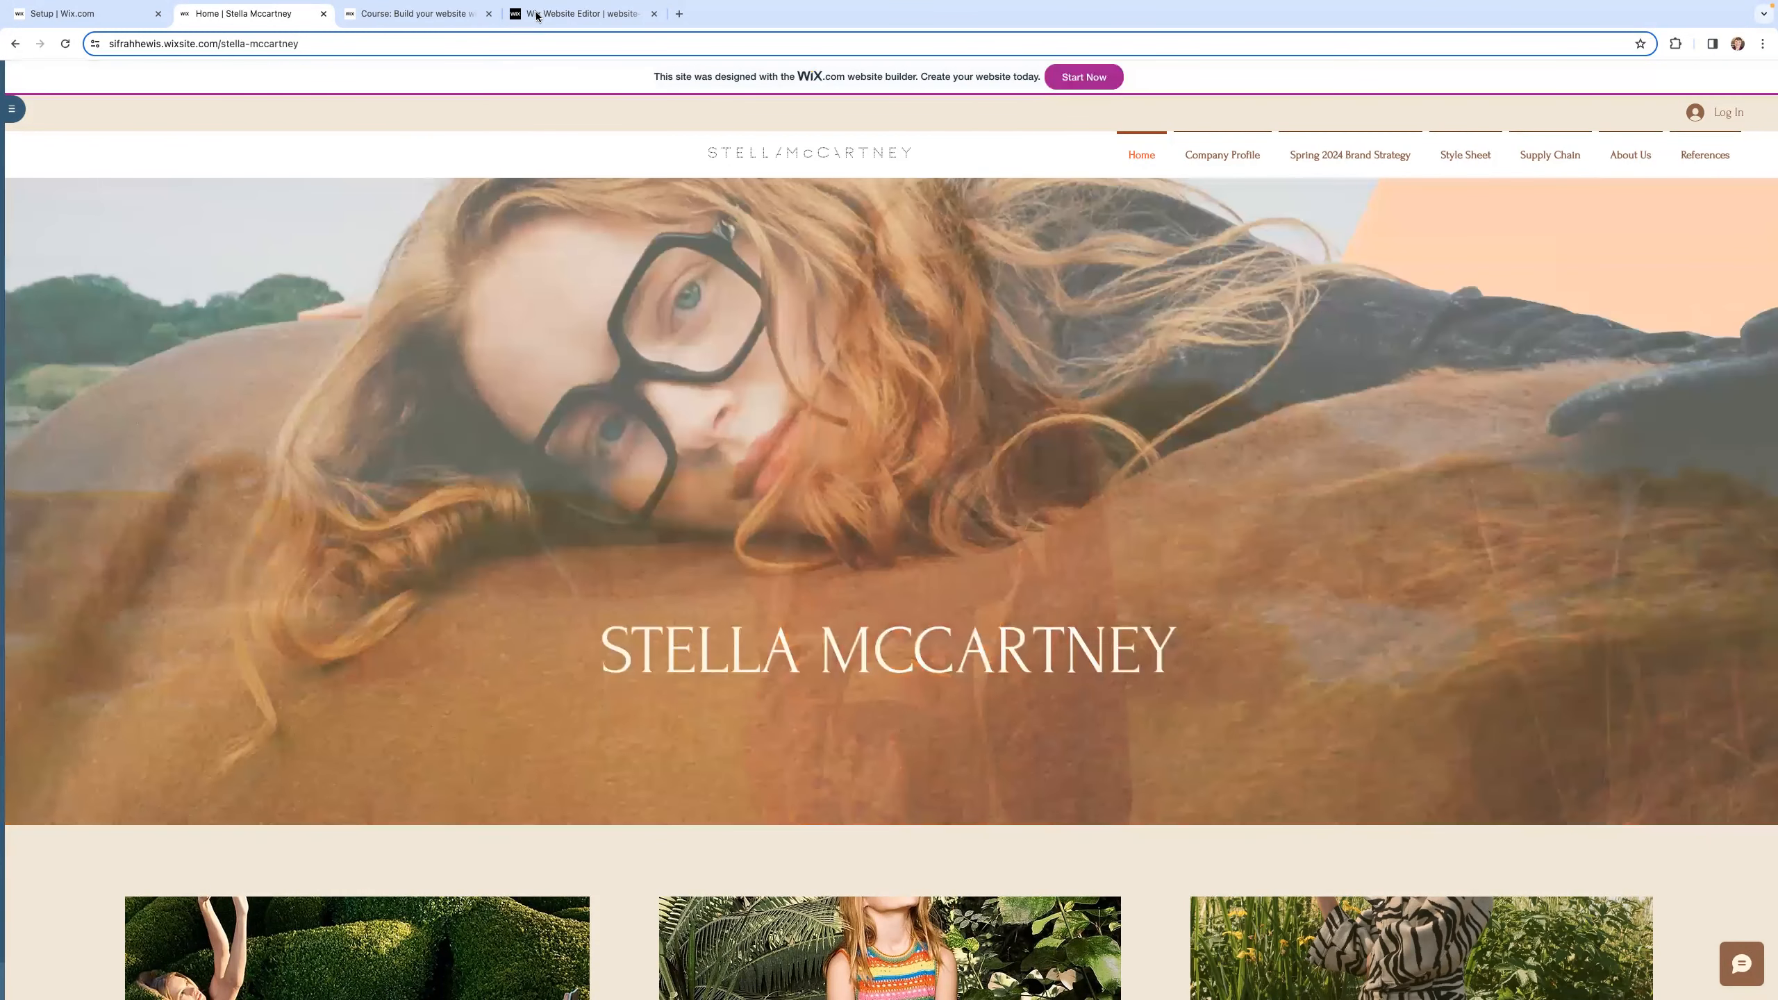
pyautogui.click(538, 16)
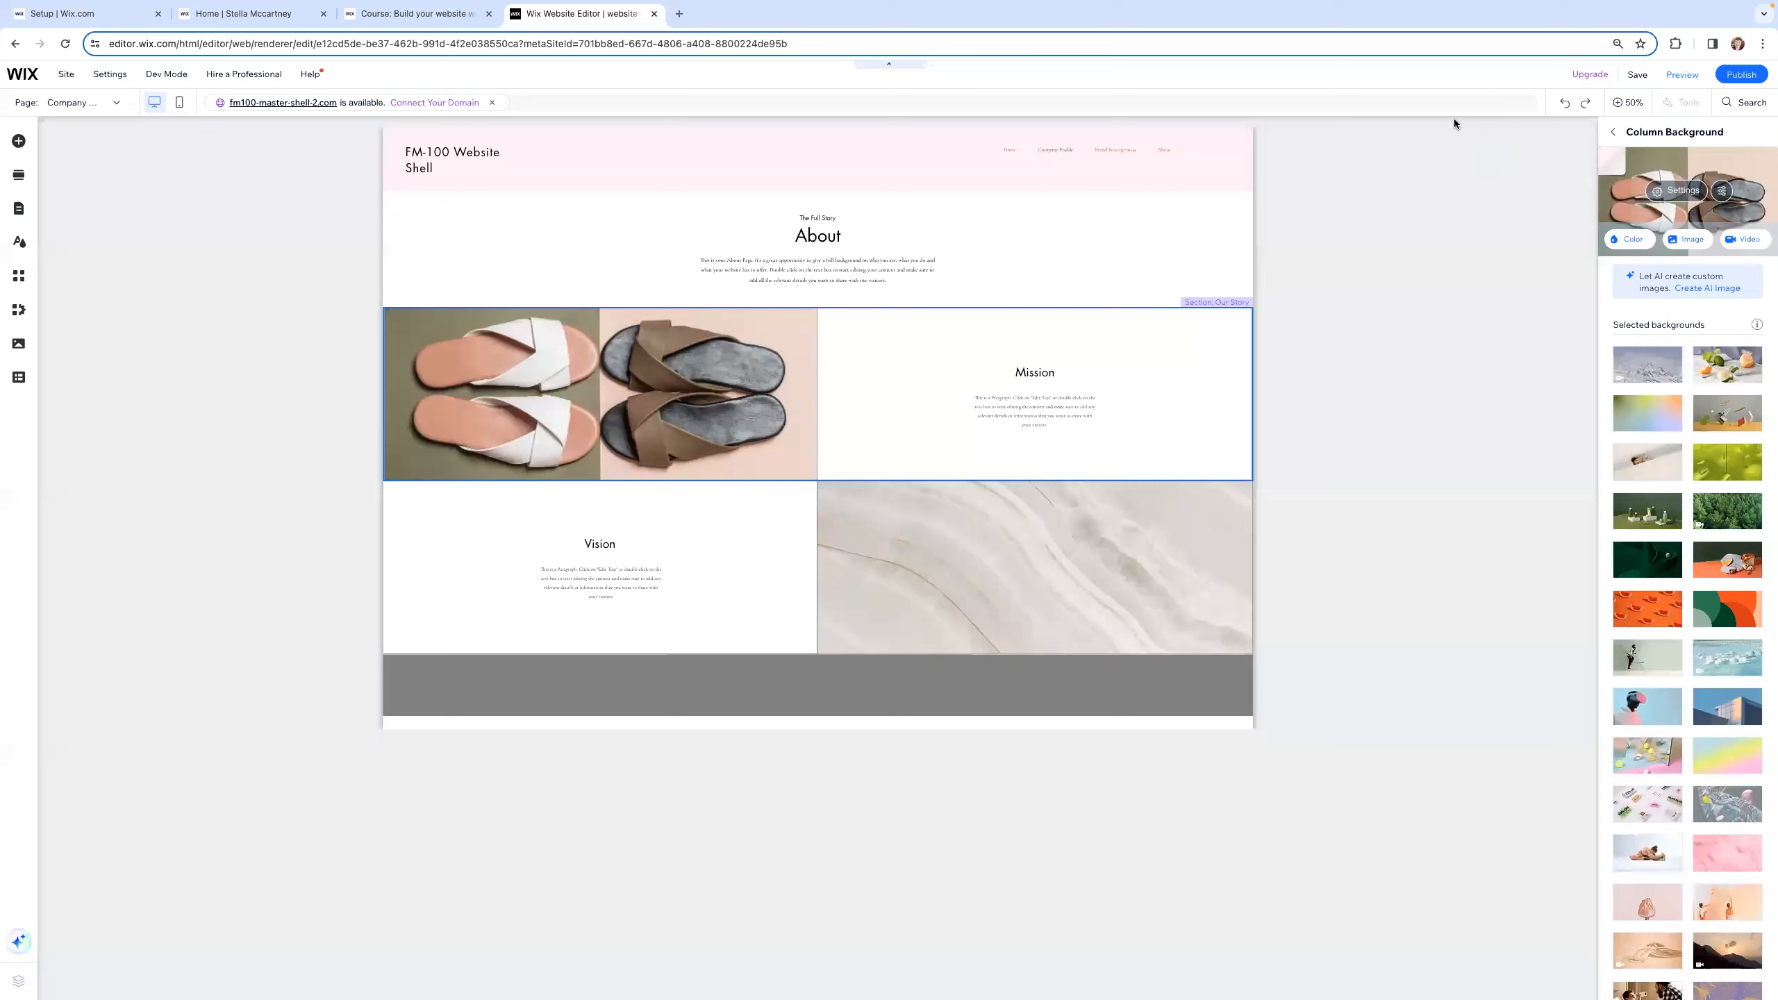
pyautogui.click(94, 103)
pyautogui.click(37, 129)
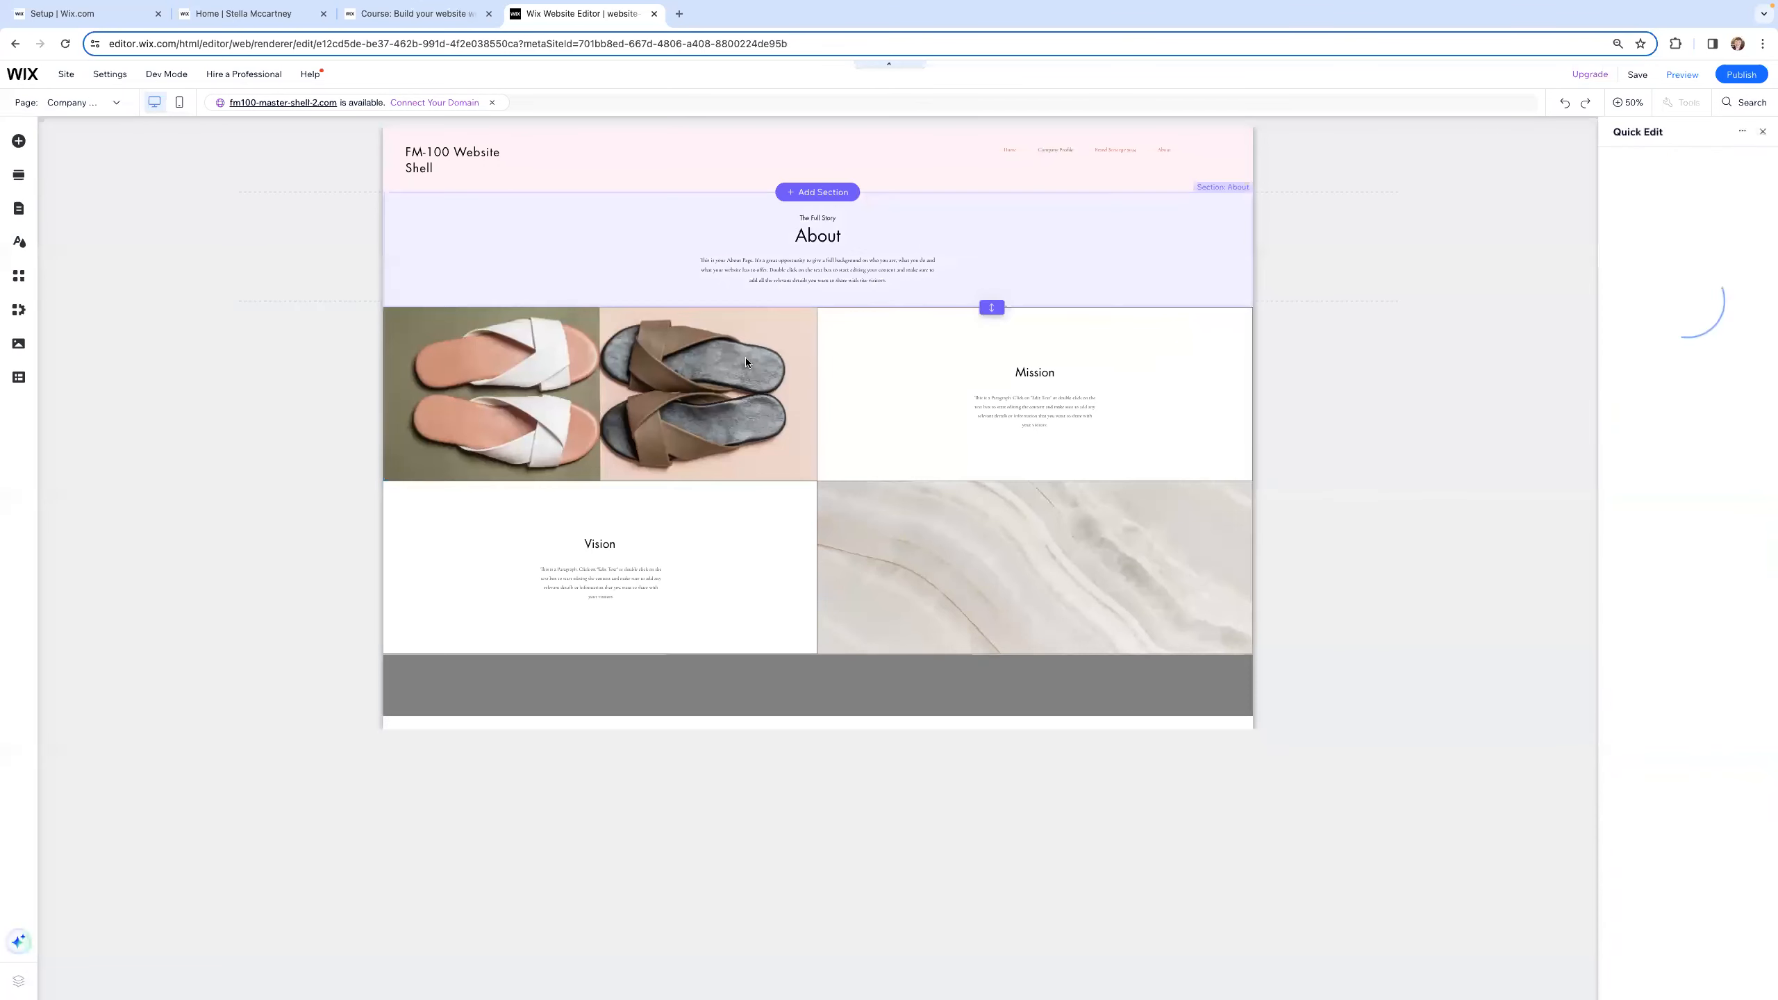